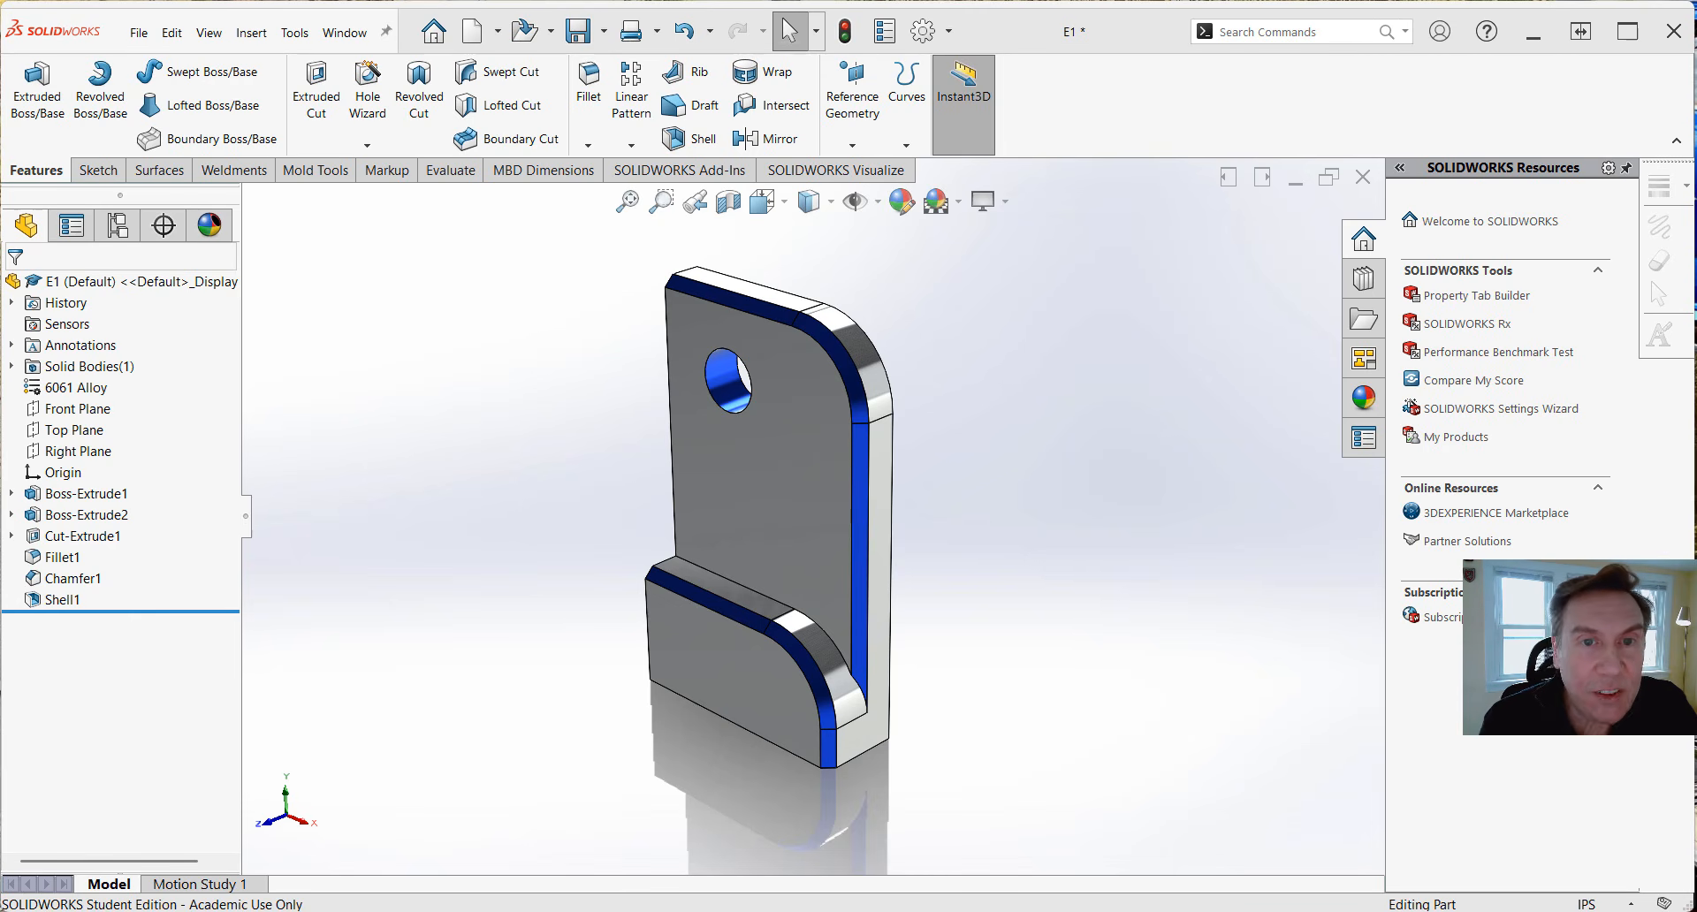
Examine the finished bracket's back plate, raised front block, rounded corners and chamfered edges by selecting each in the model.
left_click(810, 461)
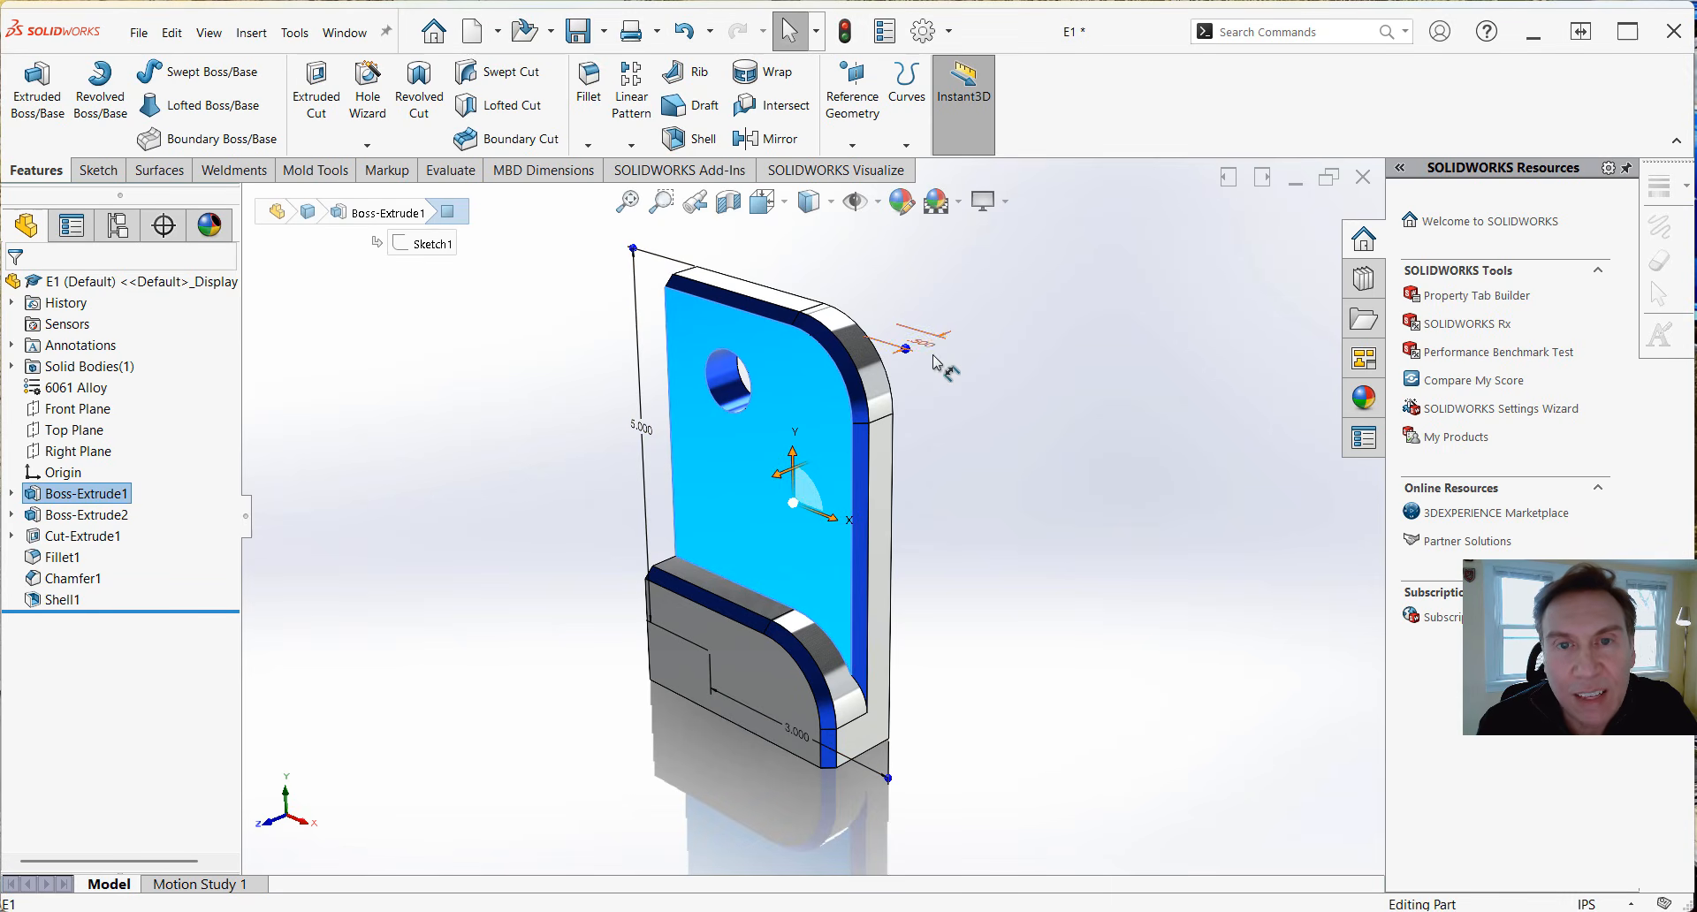
left_click(743, 681)
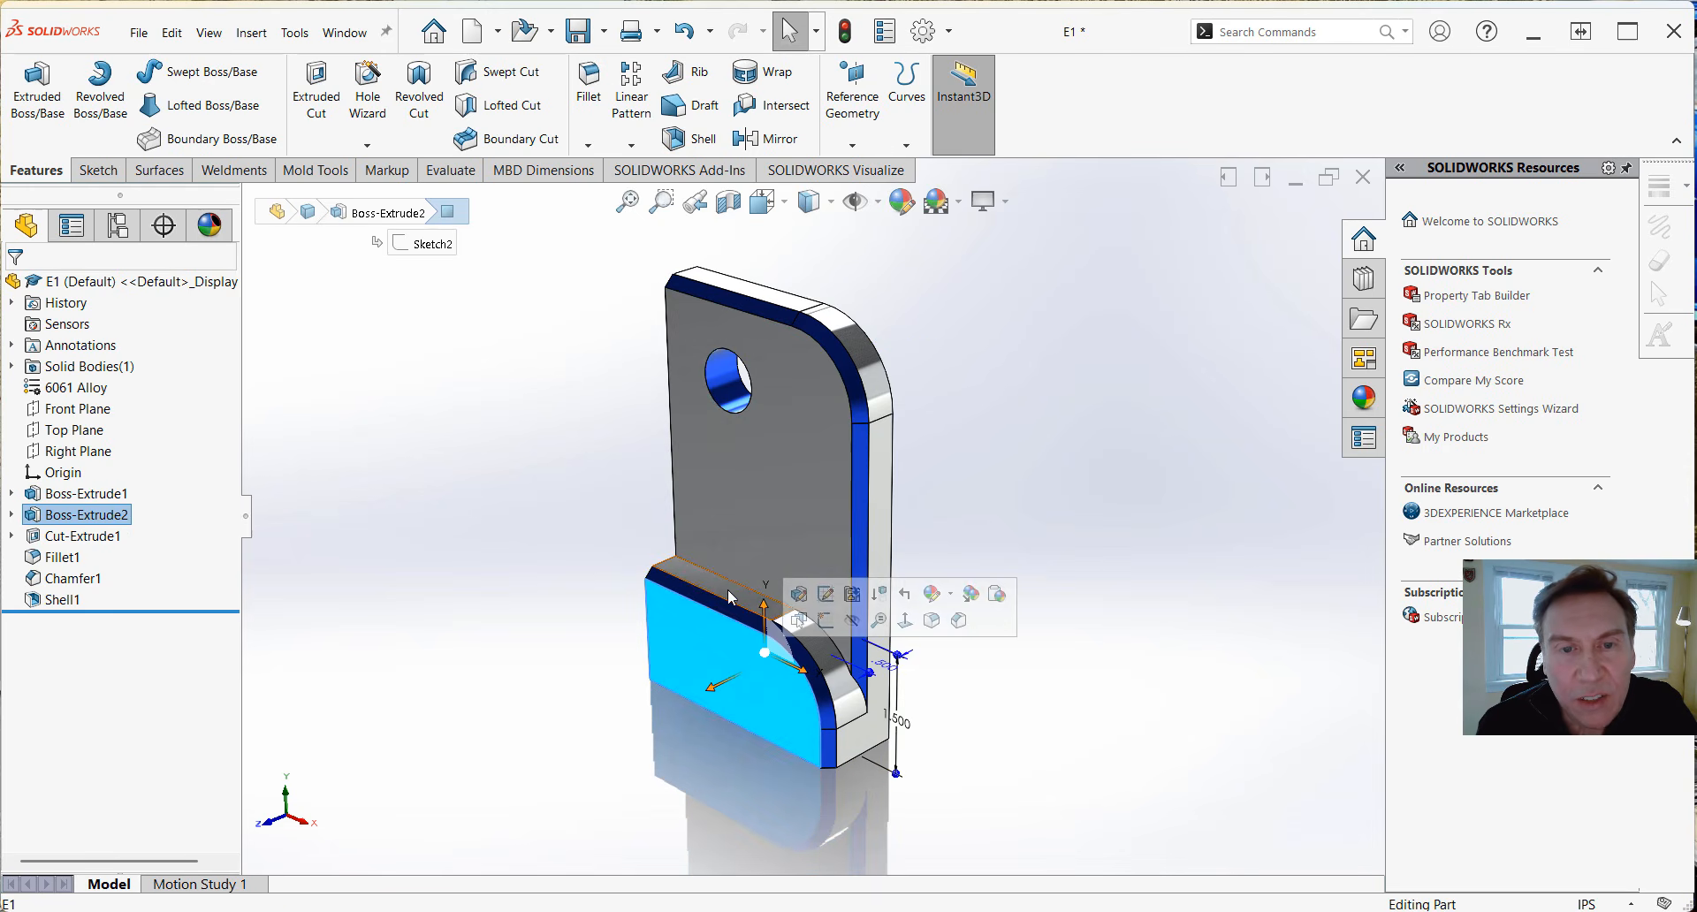
left_click(877, 378)
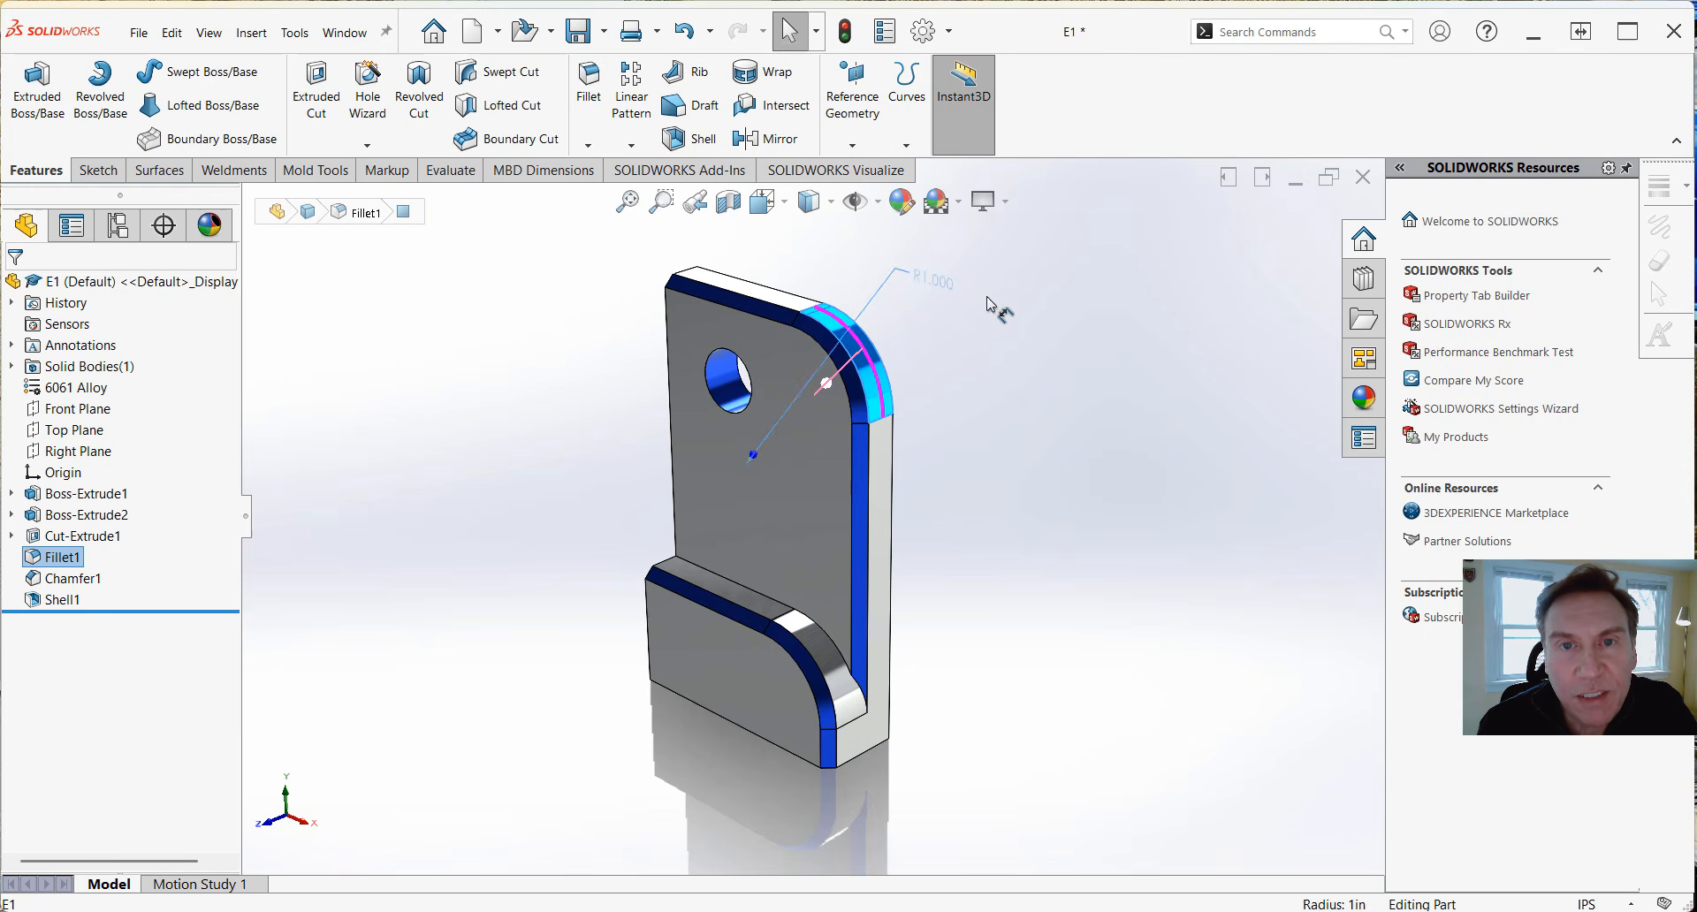
left_click(992, 281)
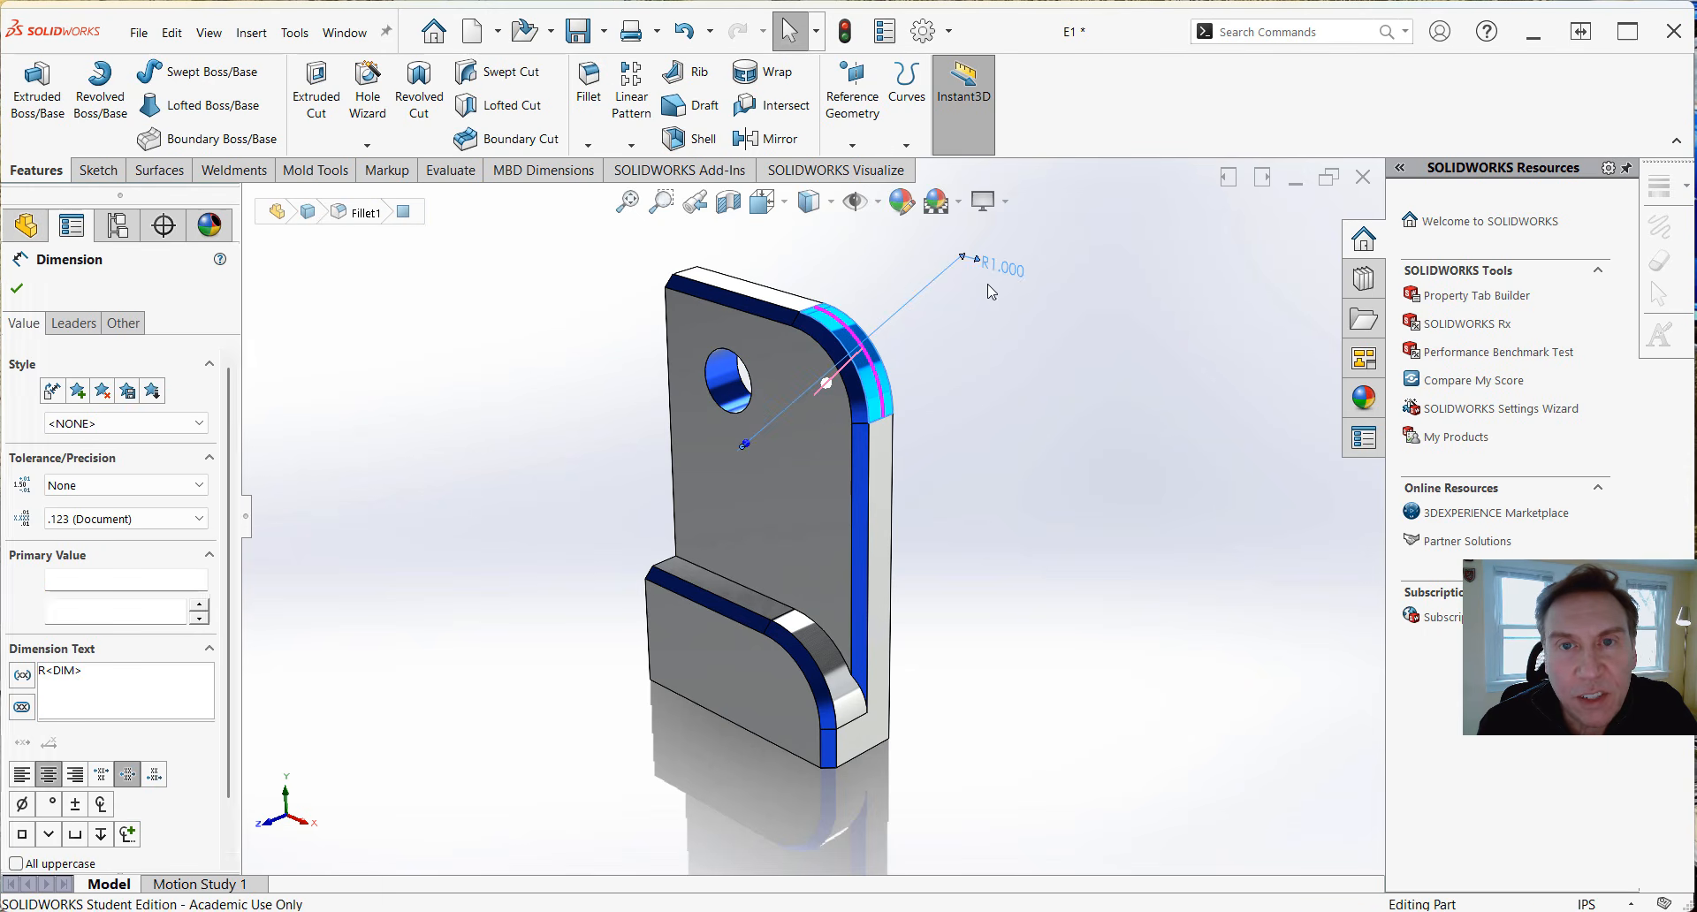
left_click(840, 681)
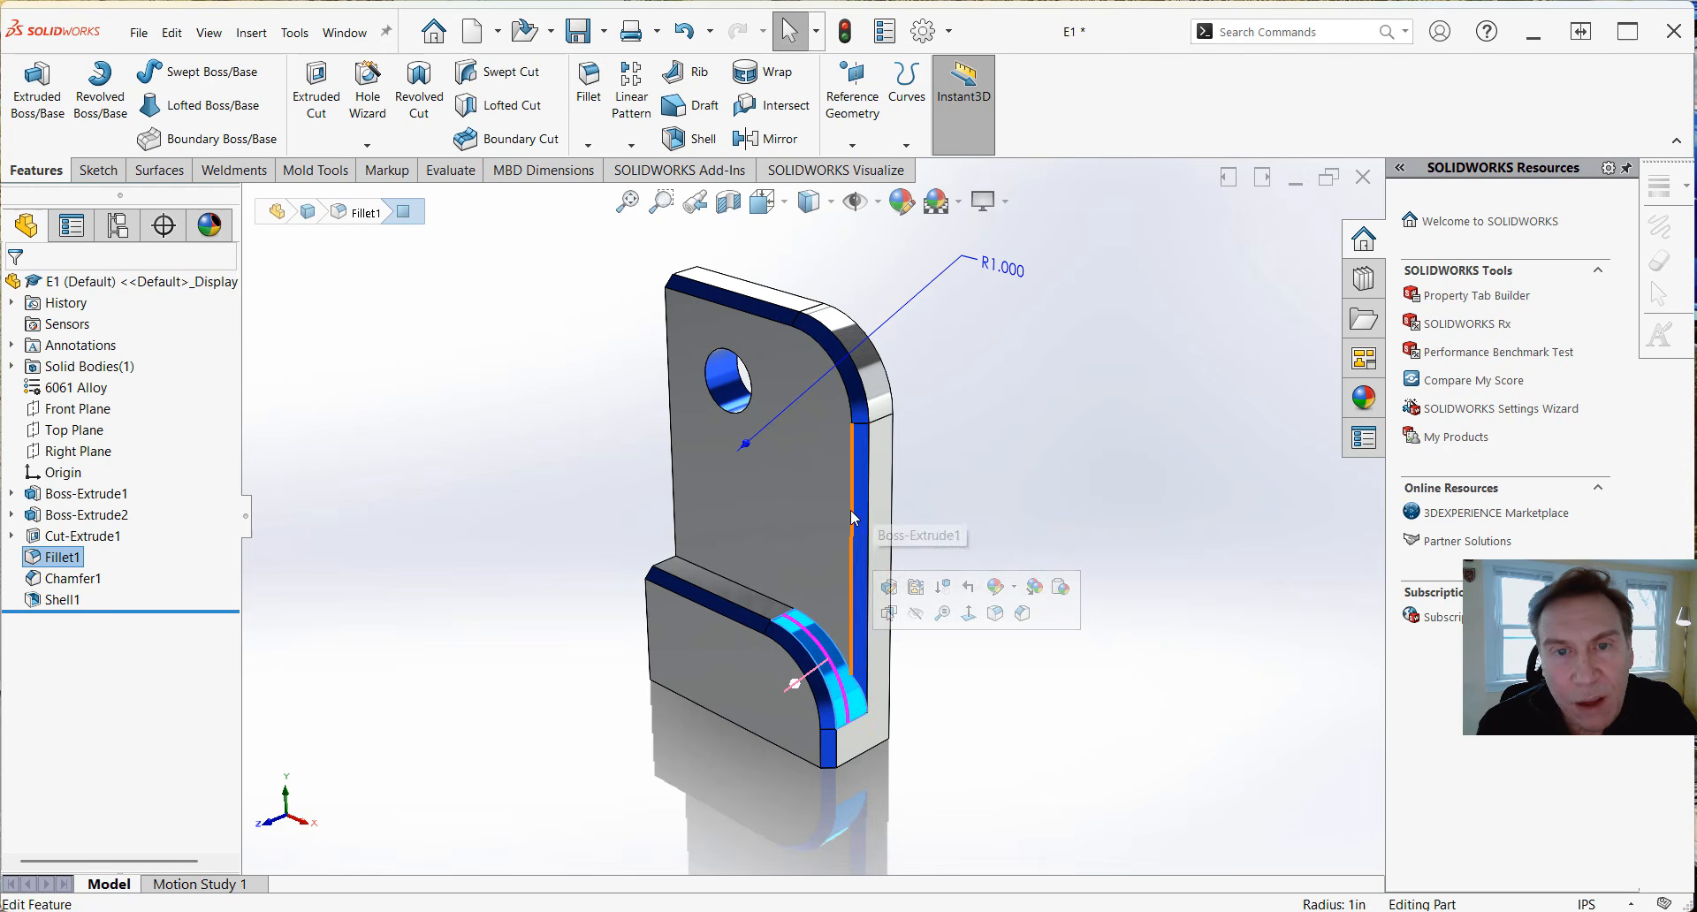
key("Escape")
left_click(863, 451)
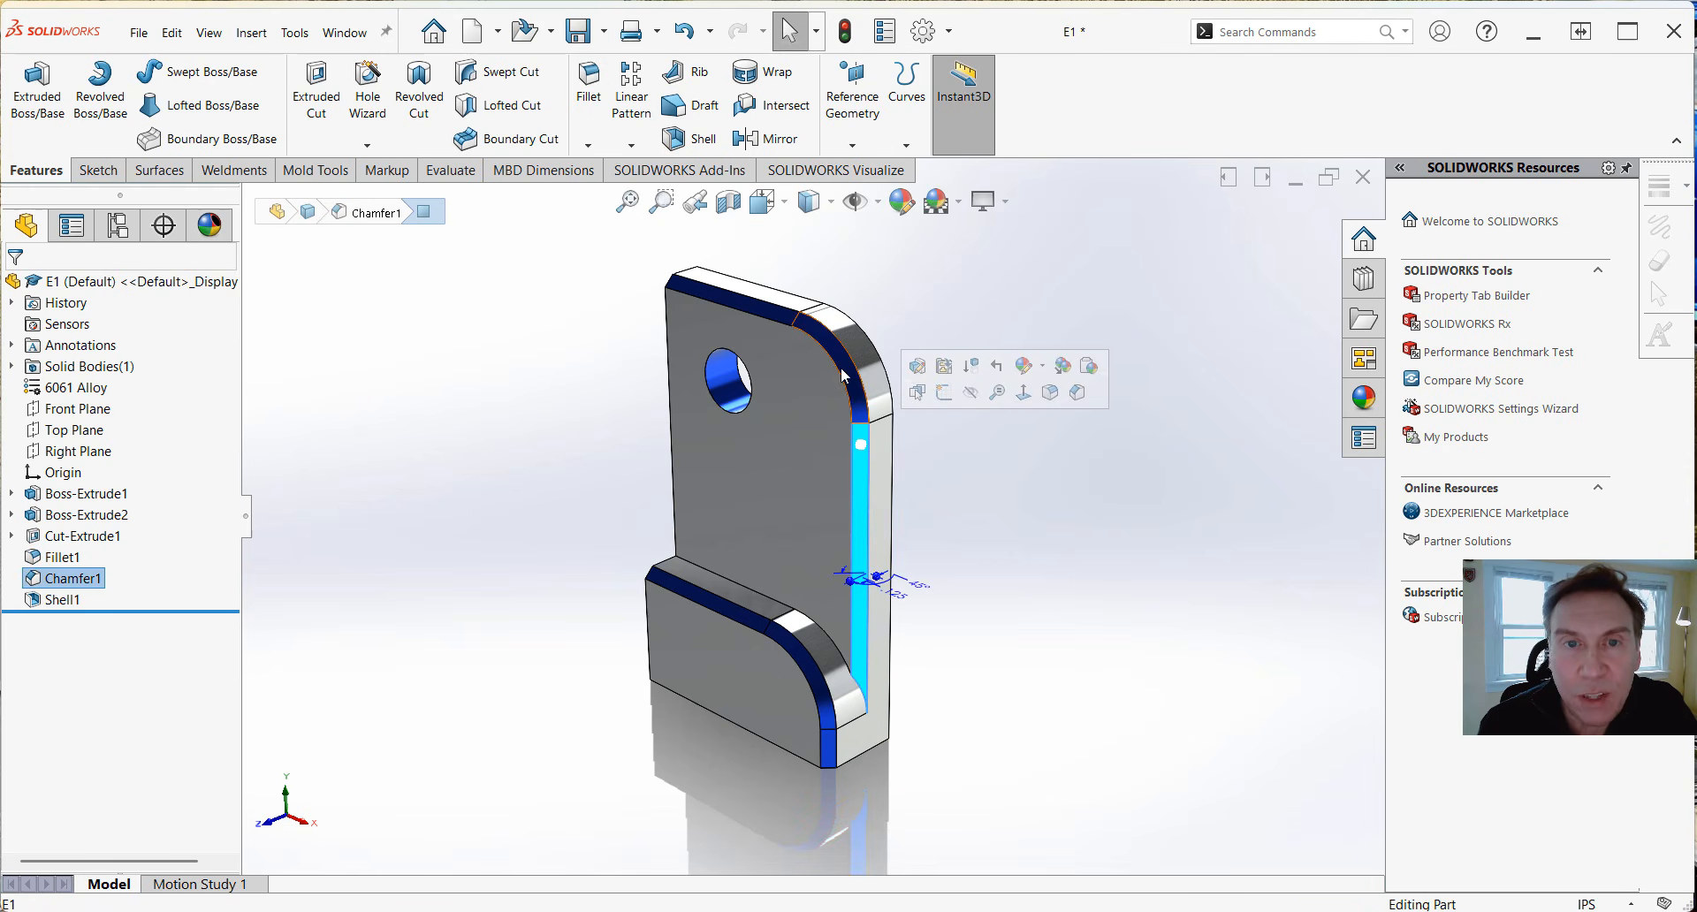
left_click(847, 373)
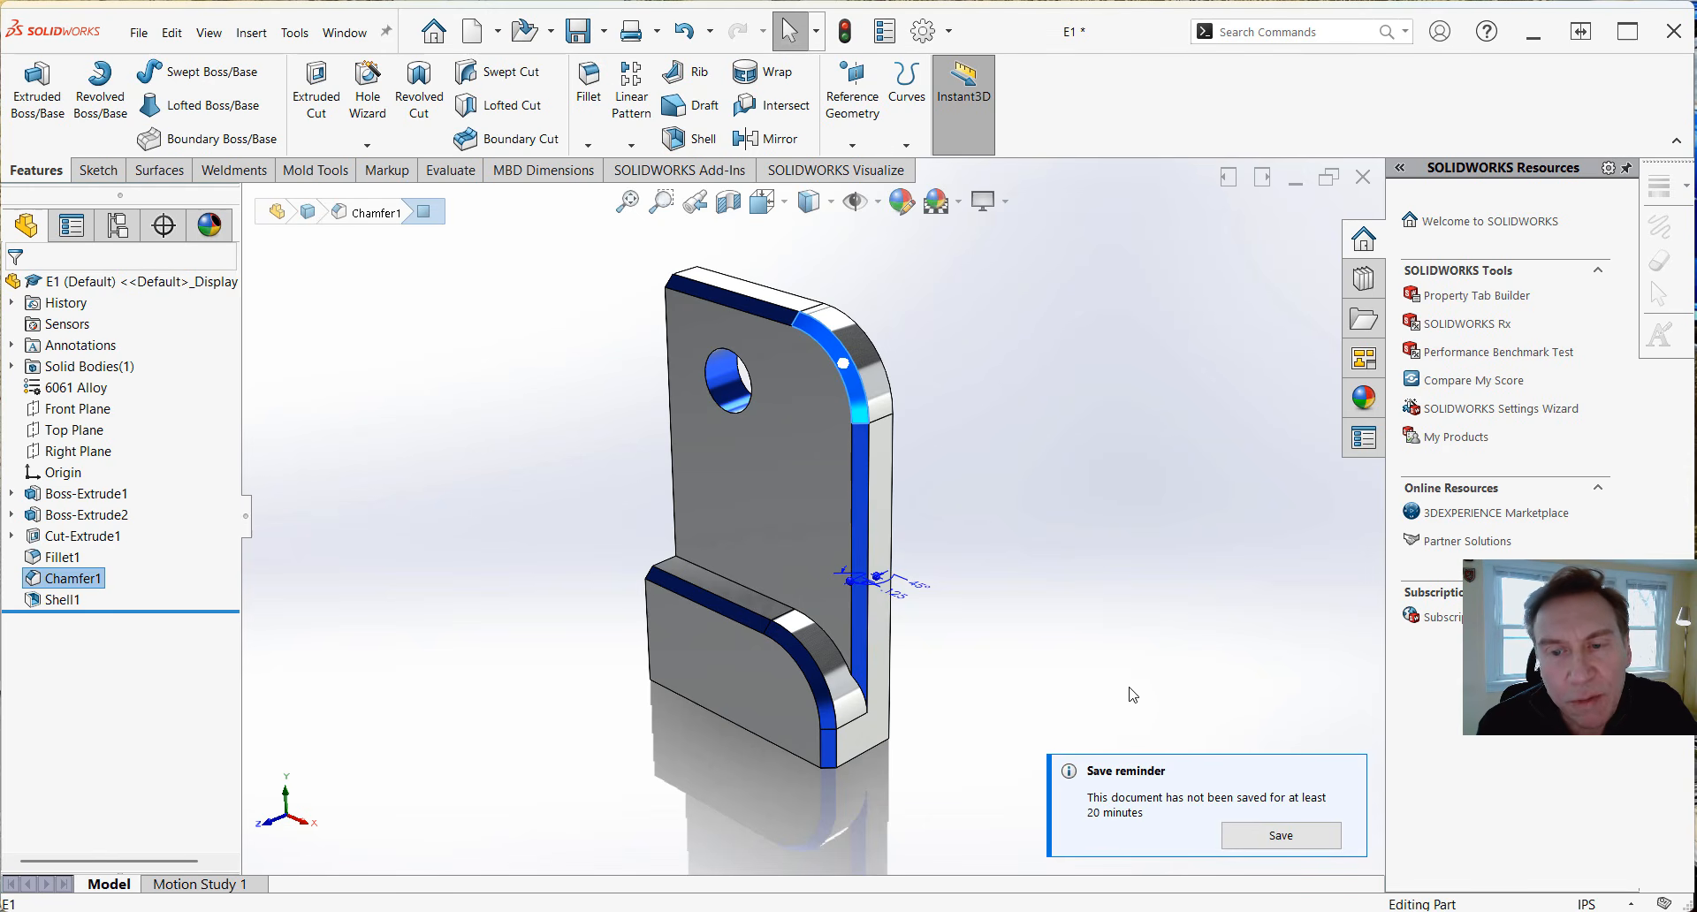
Examine the bracket's round hole and its shelled back side.
left_click(728, 398)
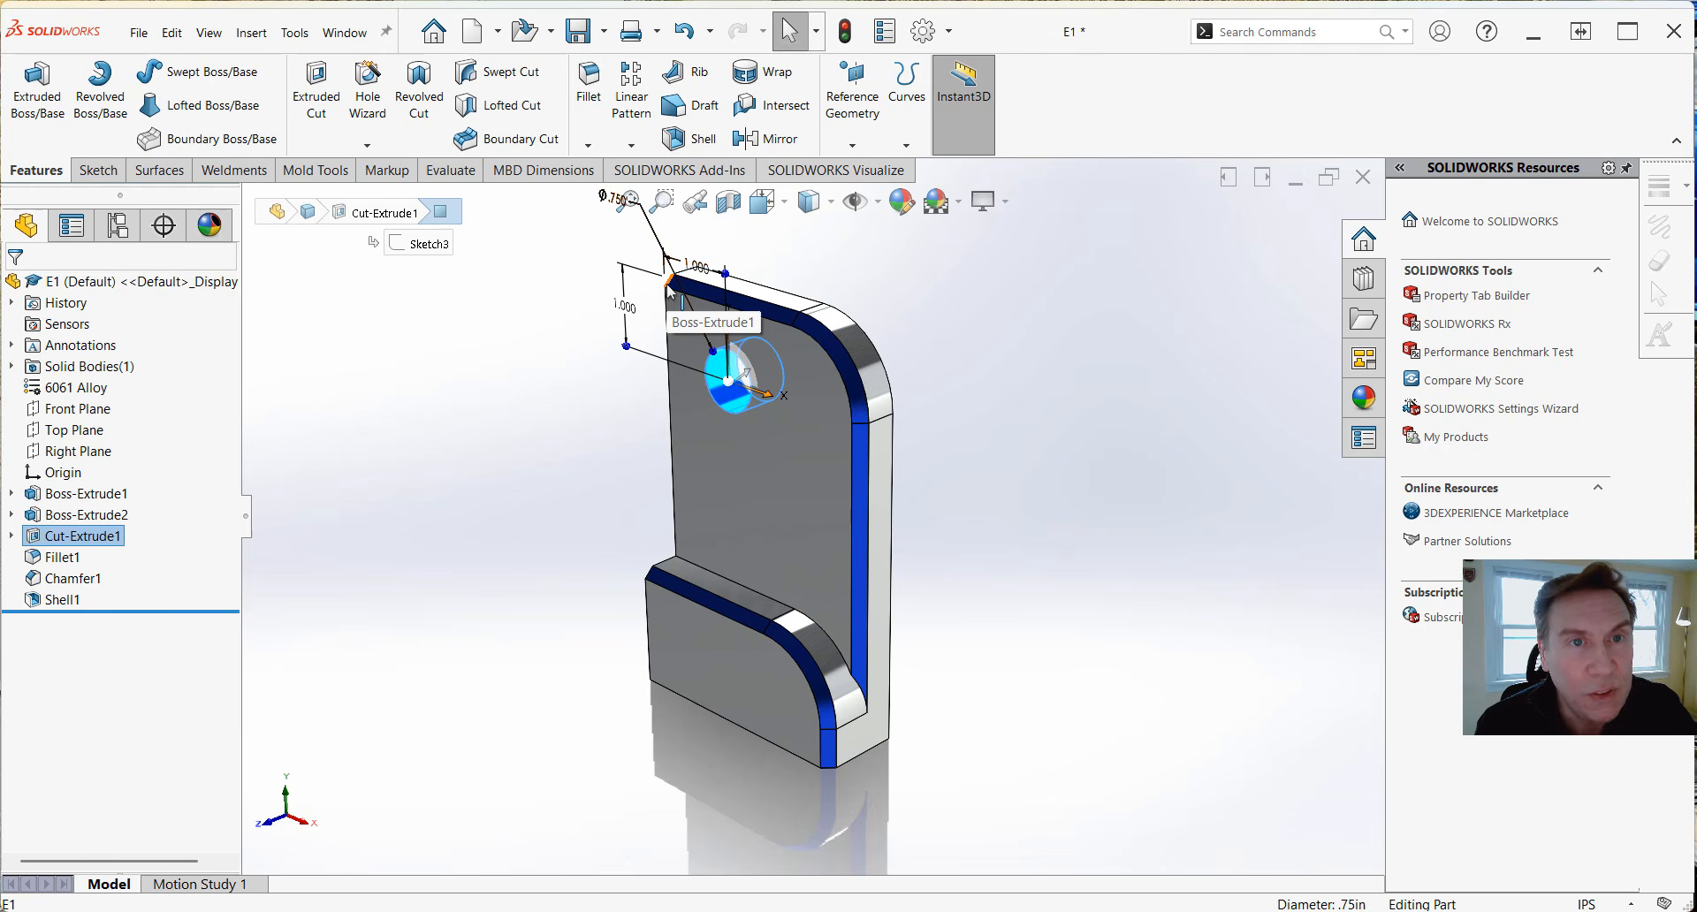
left_click(564, 471)
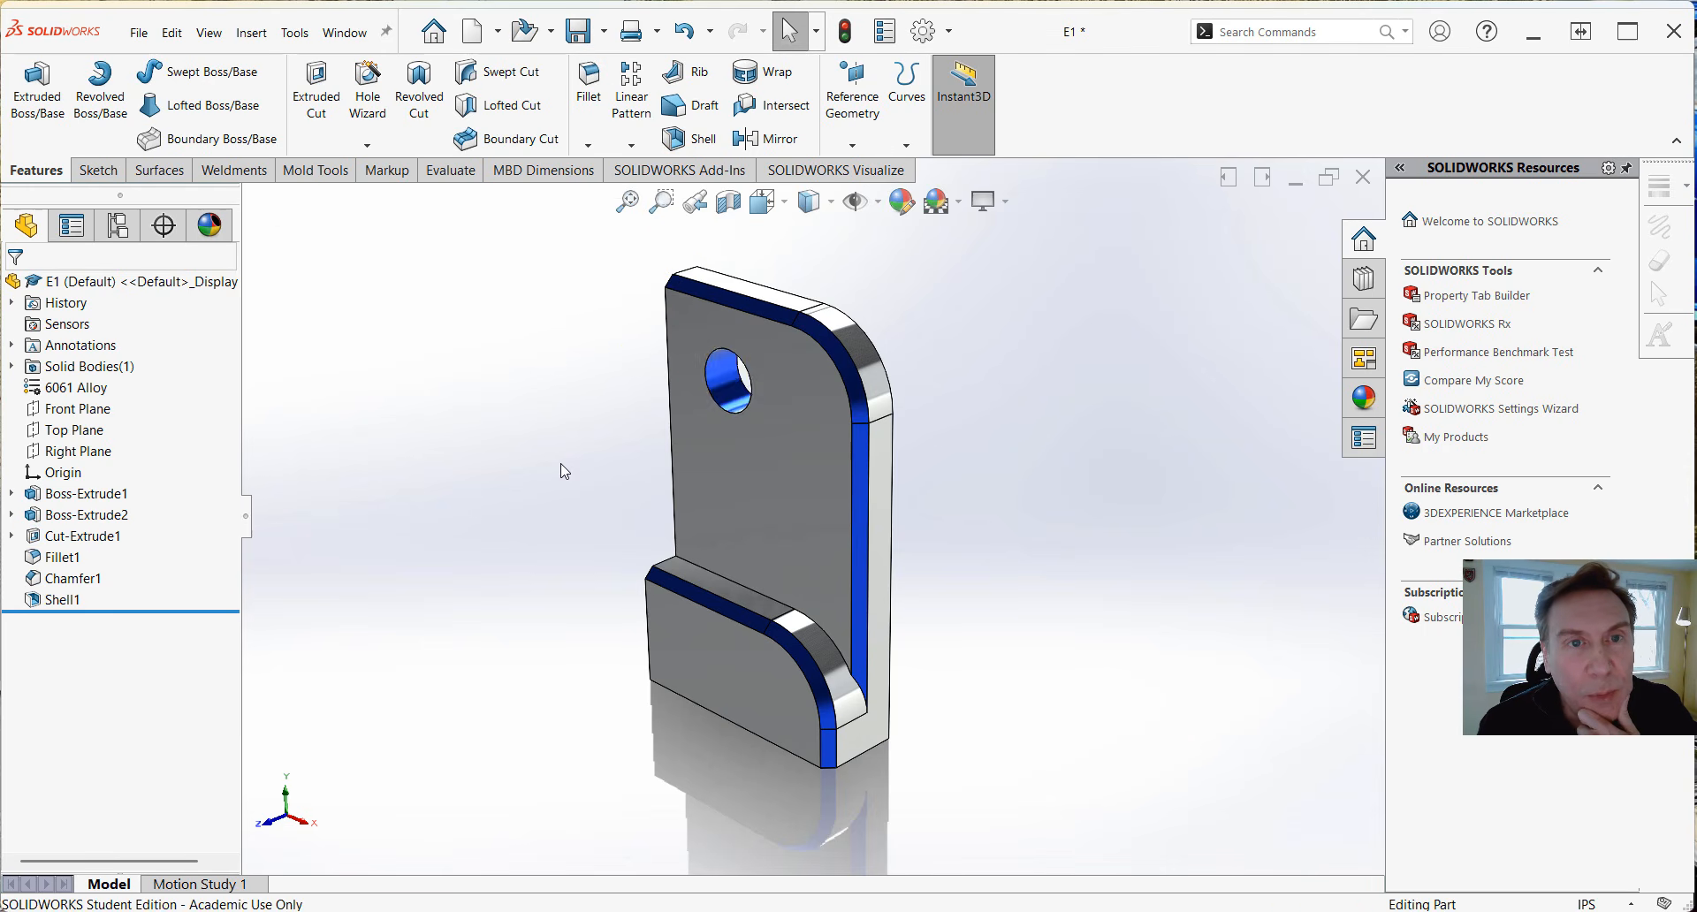
mouse_move(564, 471)
middle_mouse_down()
mouse_move(557, 515)
mouse_move(784, 569)
mouse_move(963, 579)
mouse_move(894, 624)
mouse_move(913, 594)
middle_mouse_up()
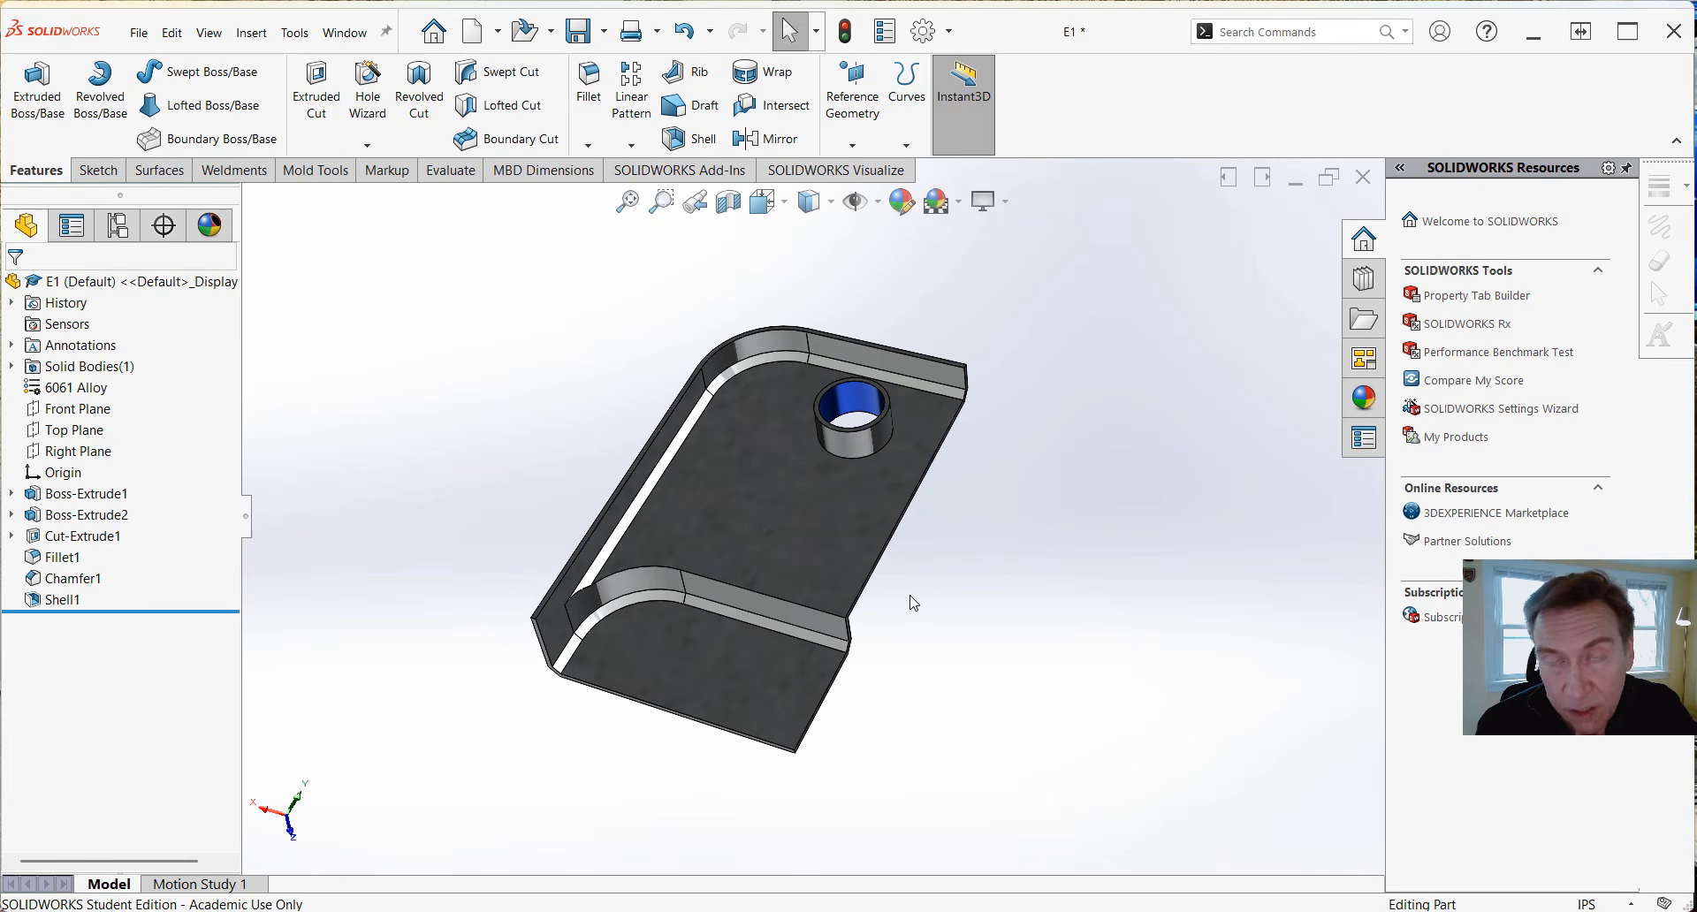
middle_click_drag(913, 575, 542, 602)
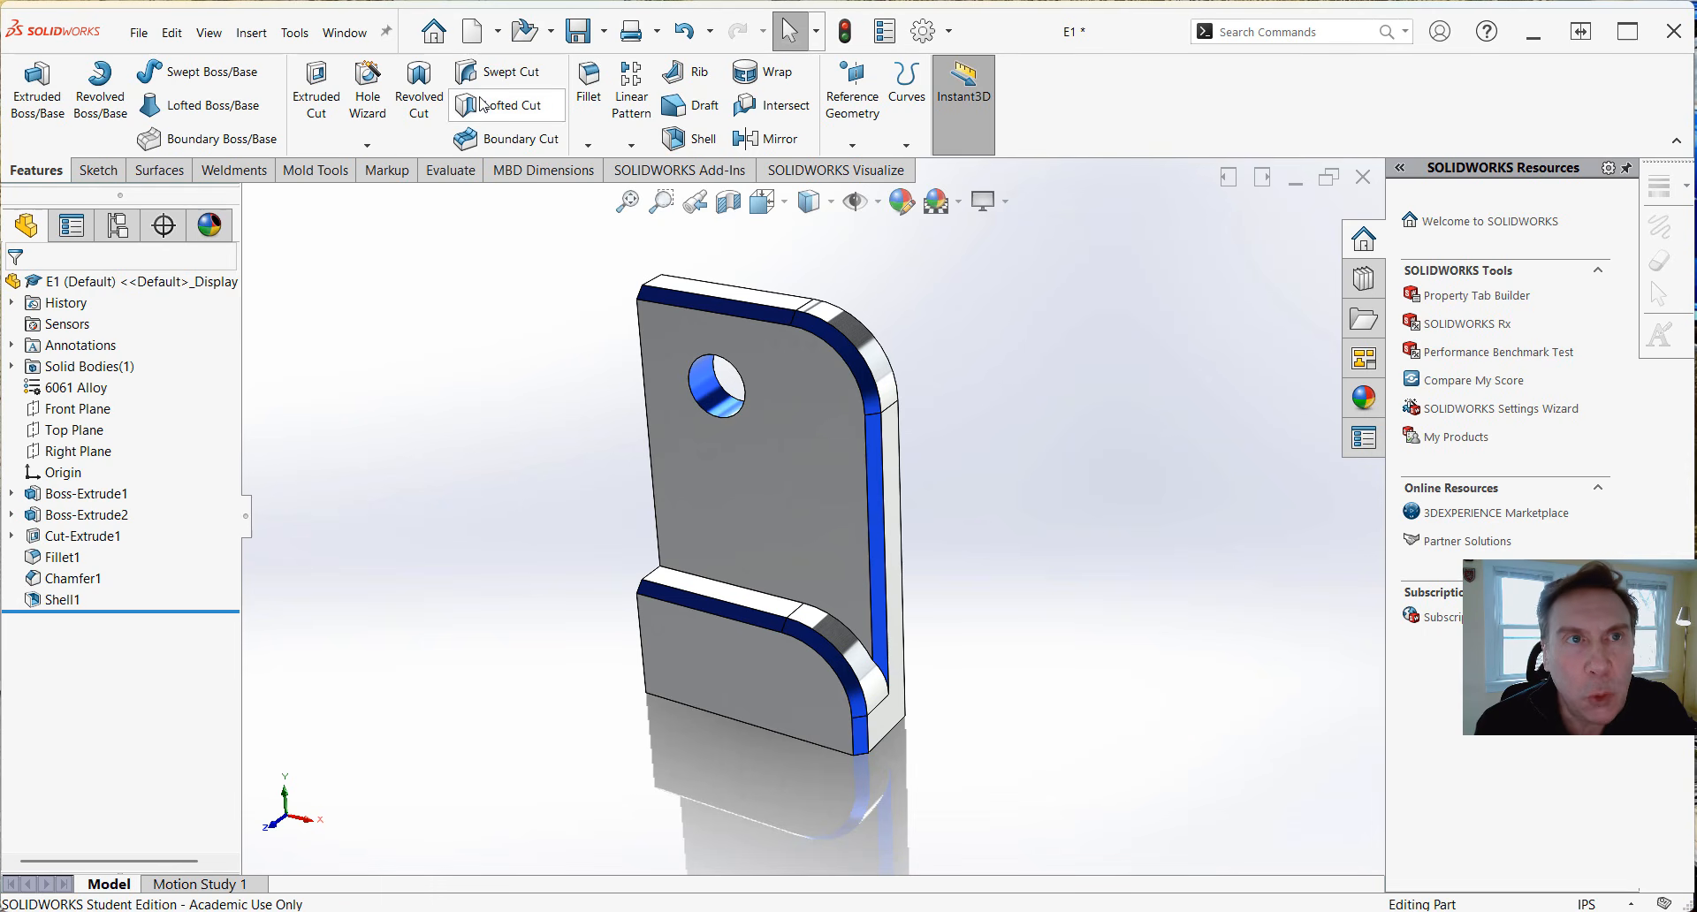
Unpin the main menu bar and pin it open again.
left_click(357, 36)
left_click(140, 35)
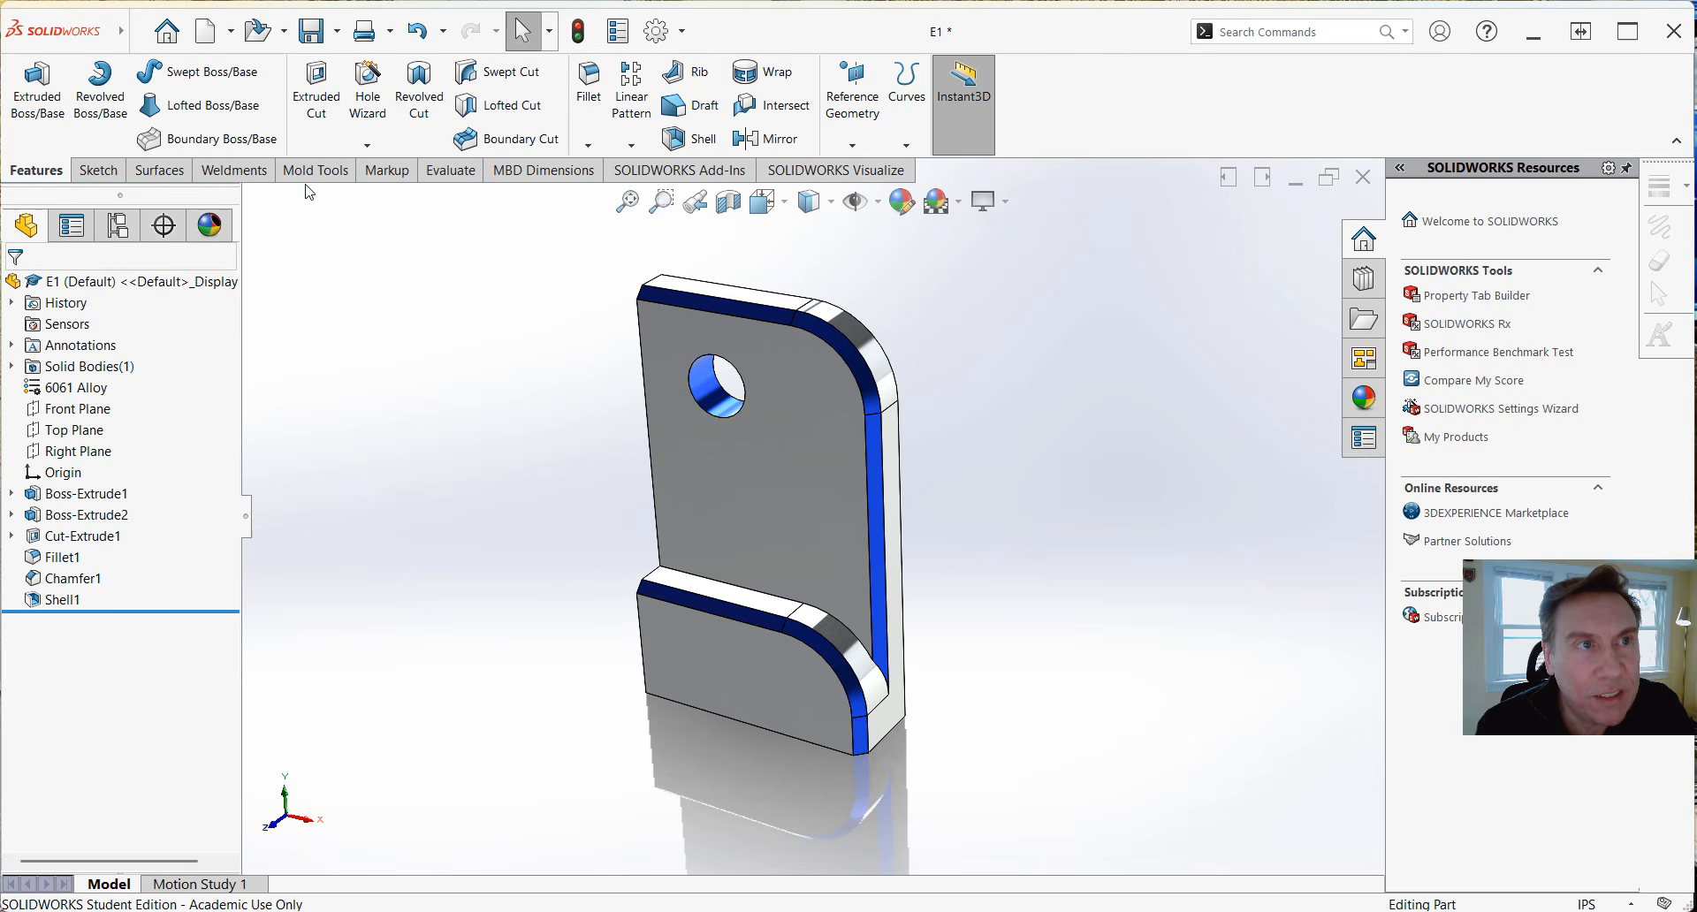
left_click(139, 33)
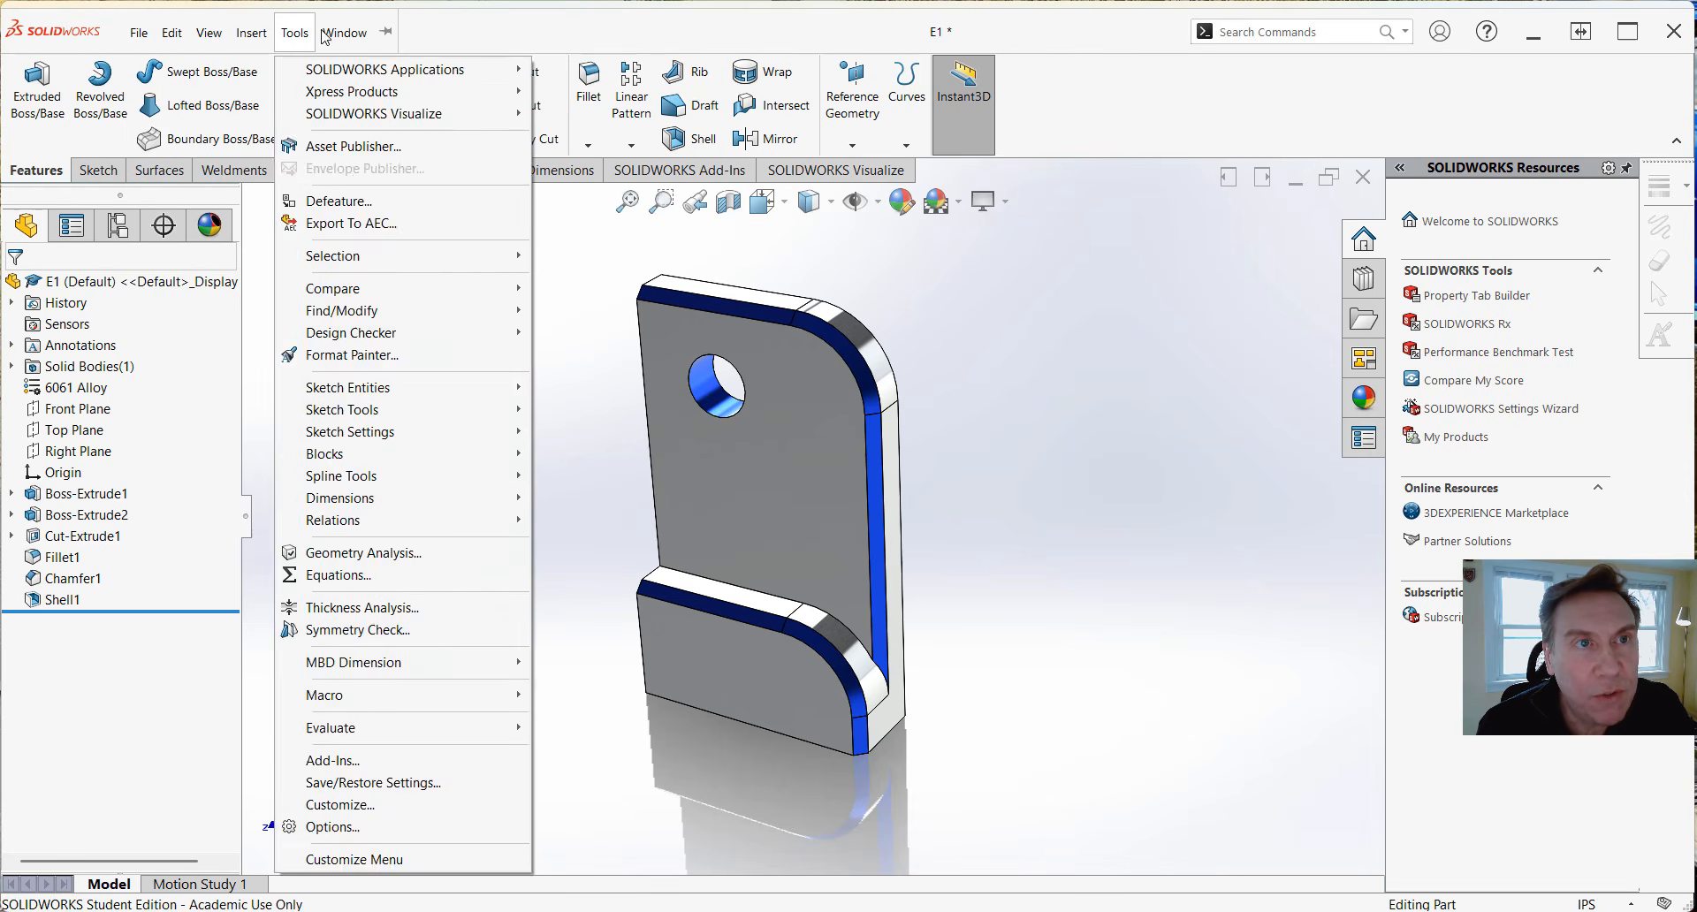
left_click(386, 31)
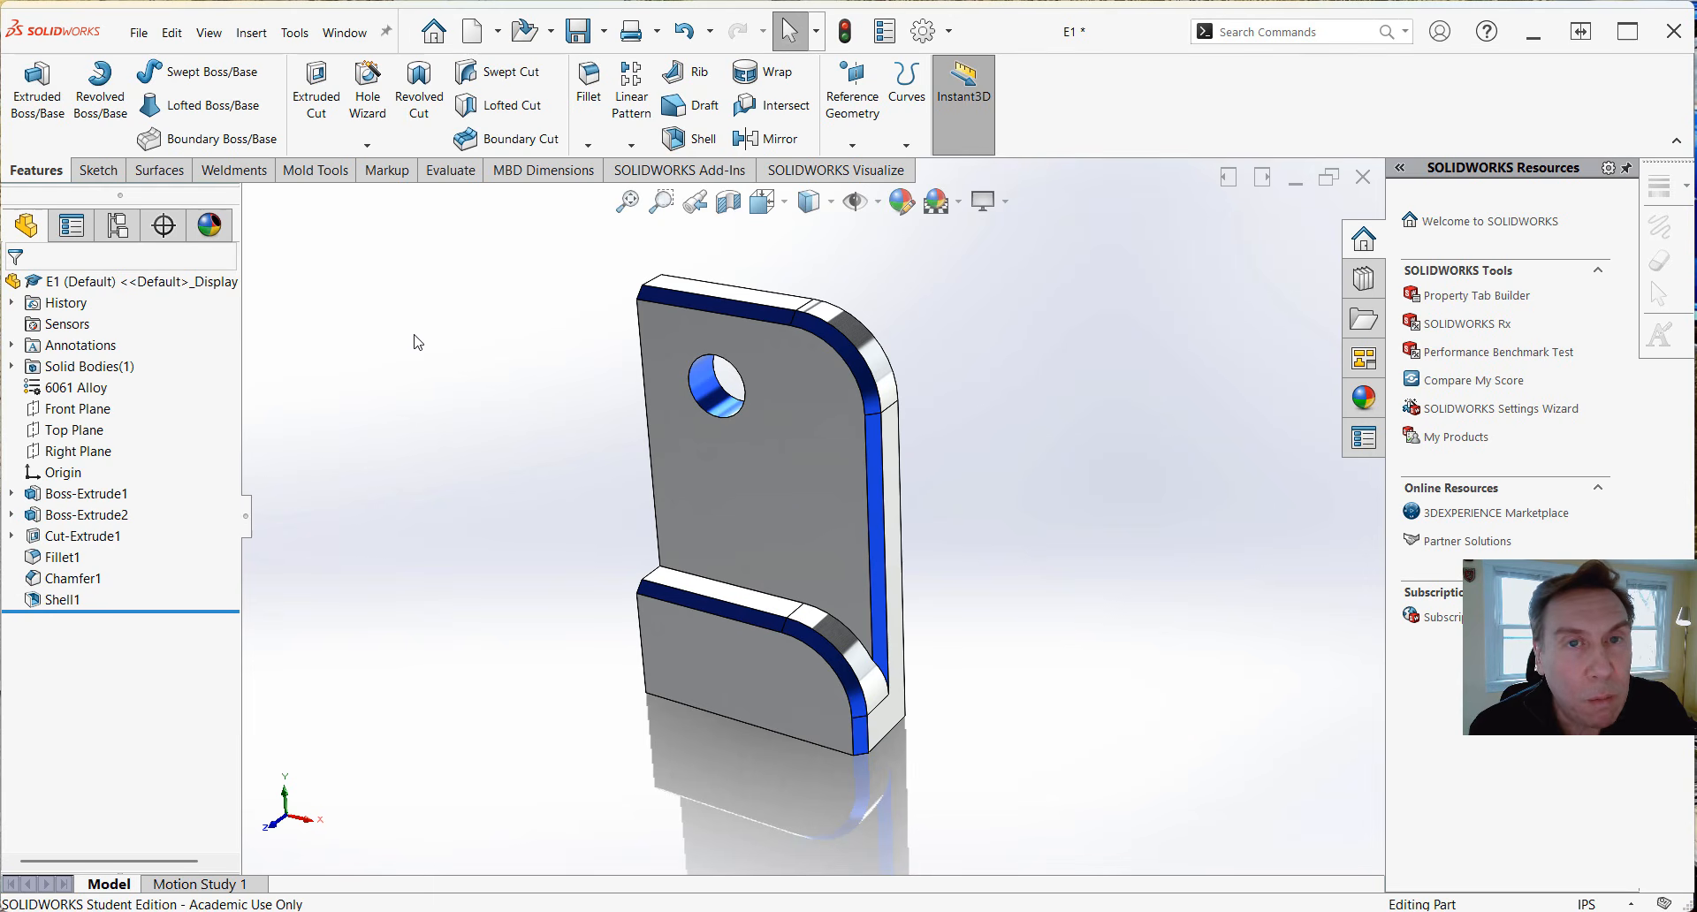
Review the advanced and MBD templates, and create a new Part document from the novice view.
left_click(477, 35)
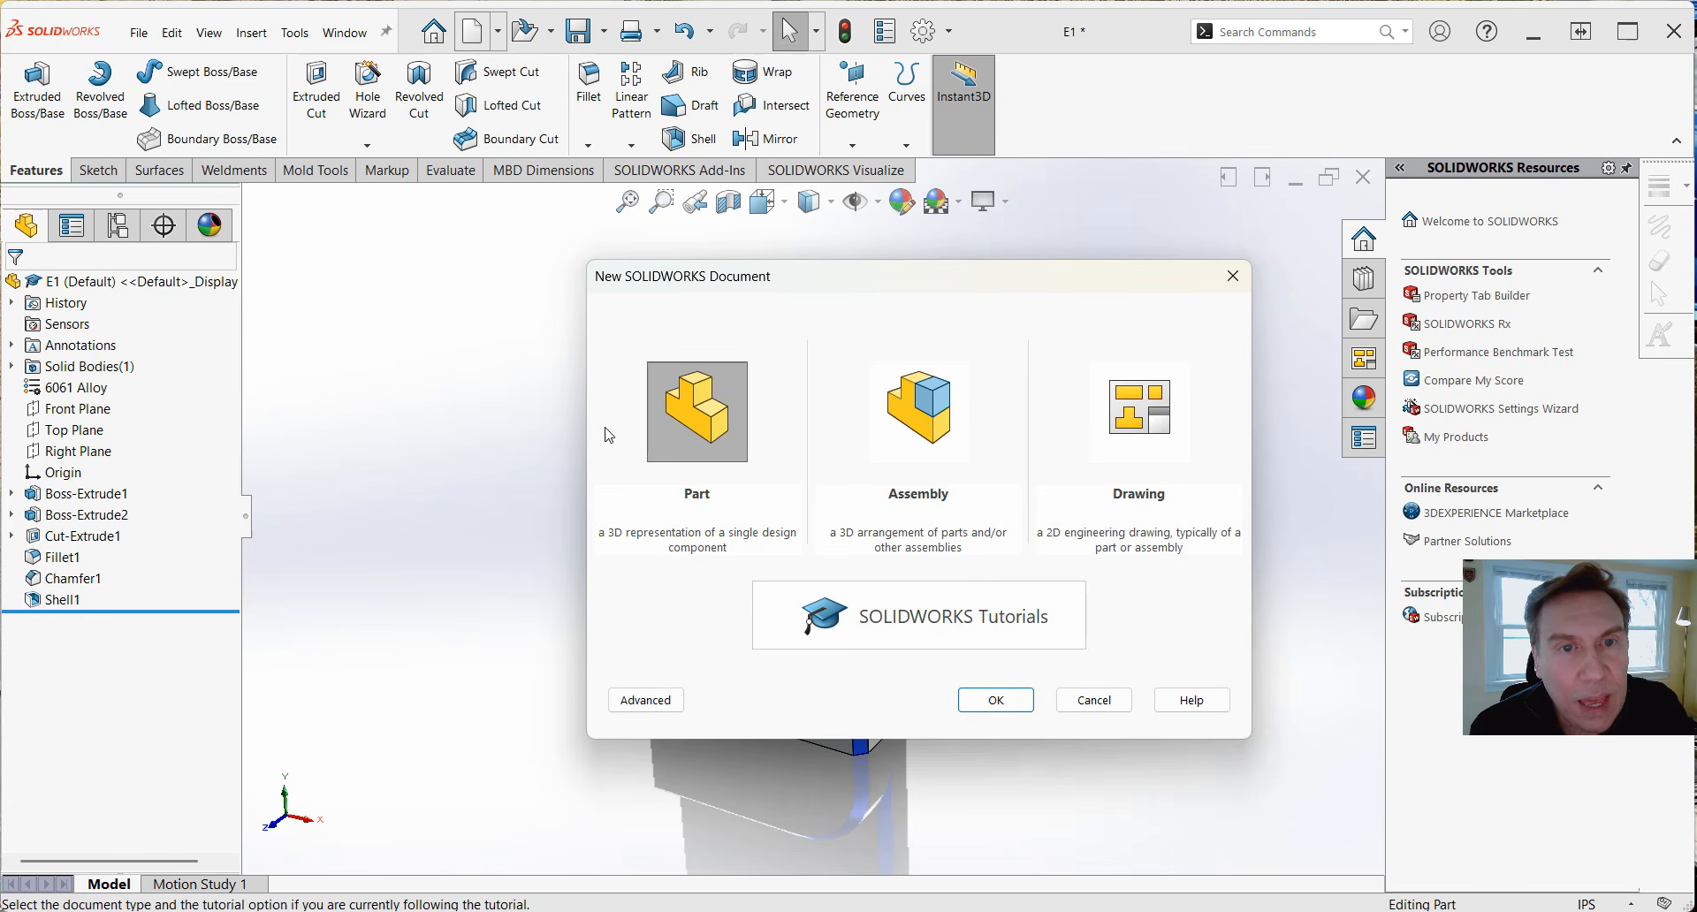
left_click_drag(618, 277, 689, 262)
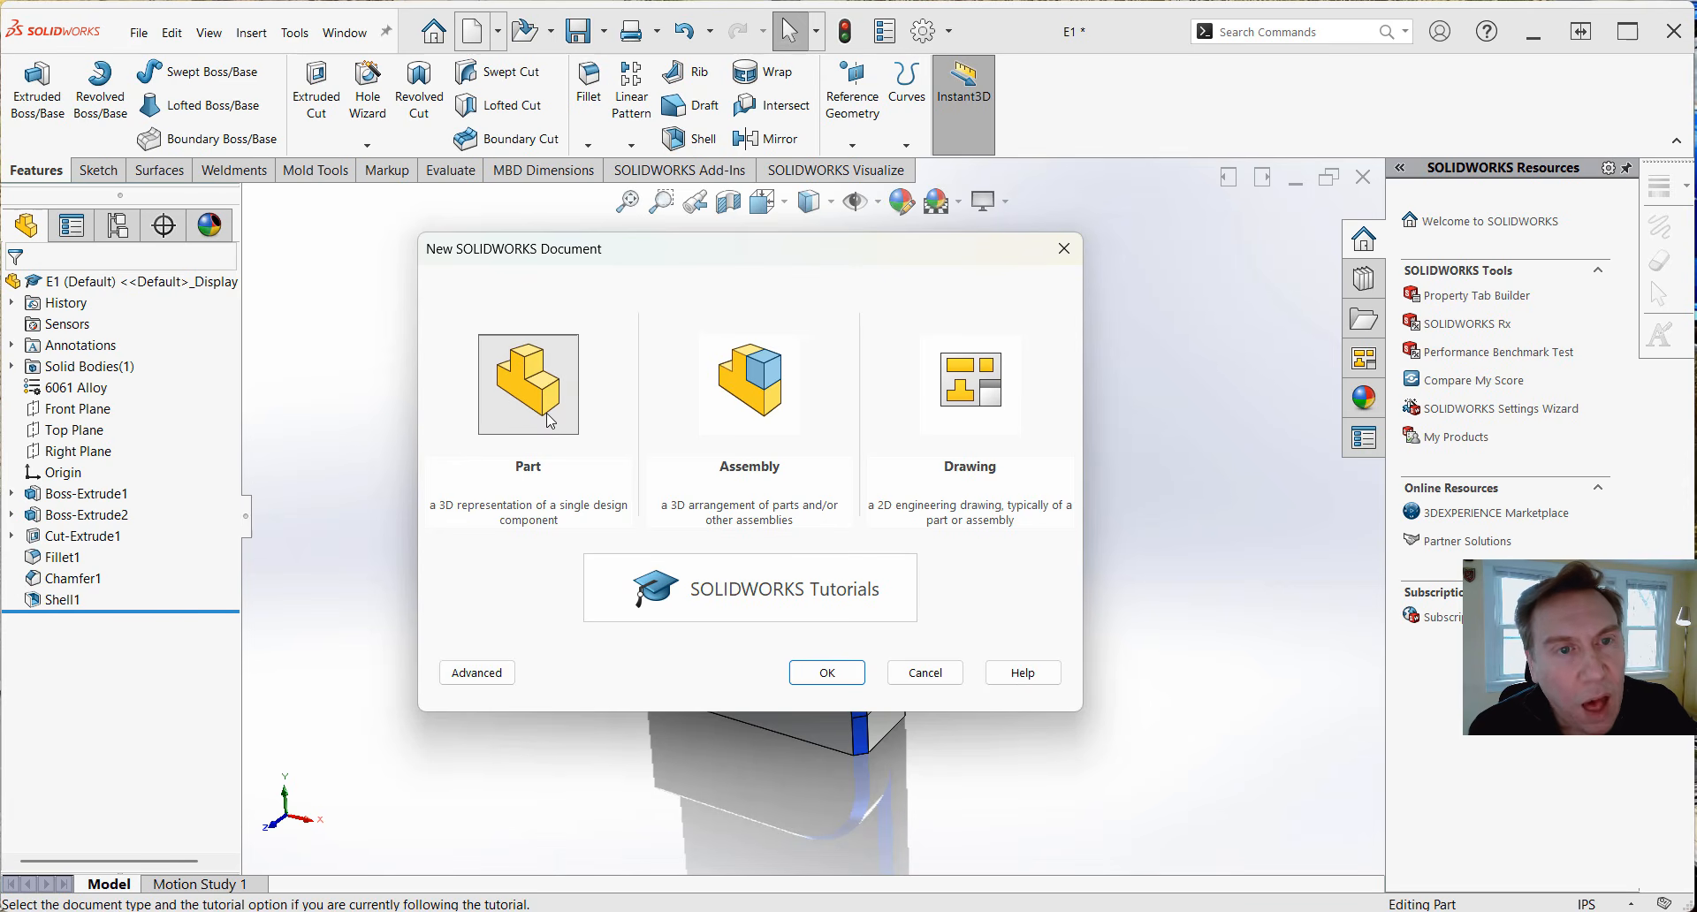
left_click(488, 672)
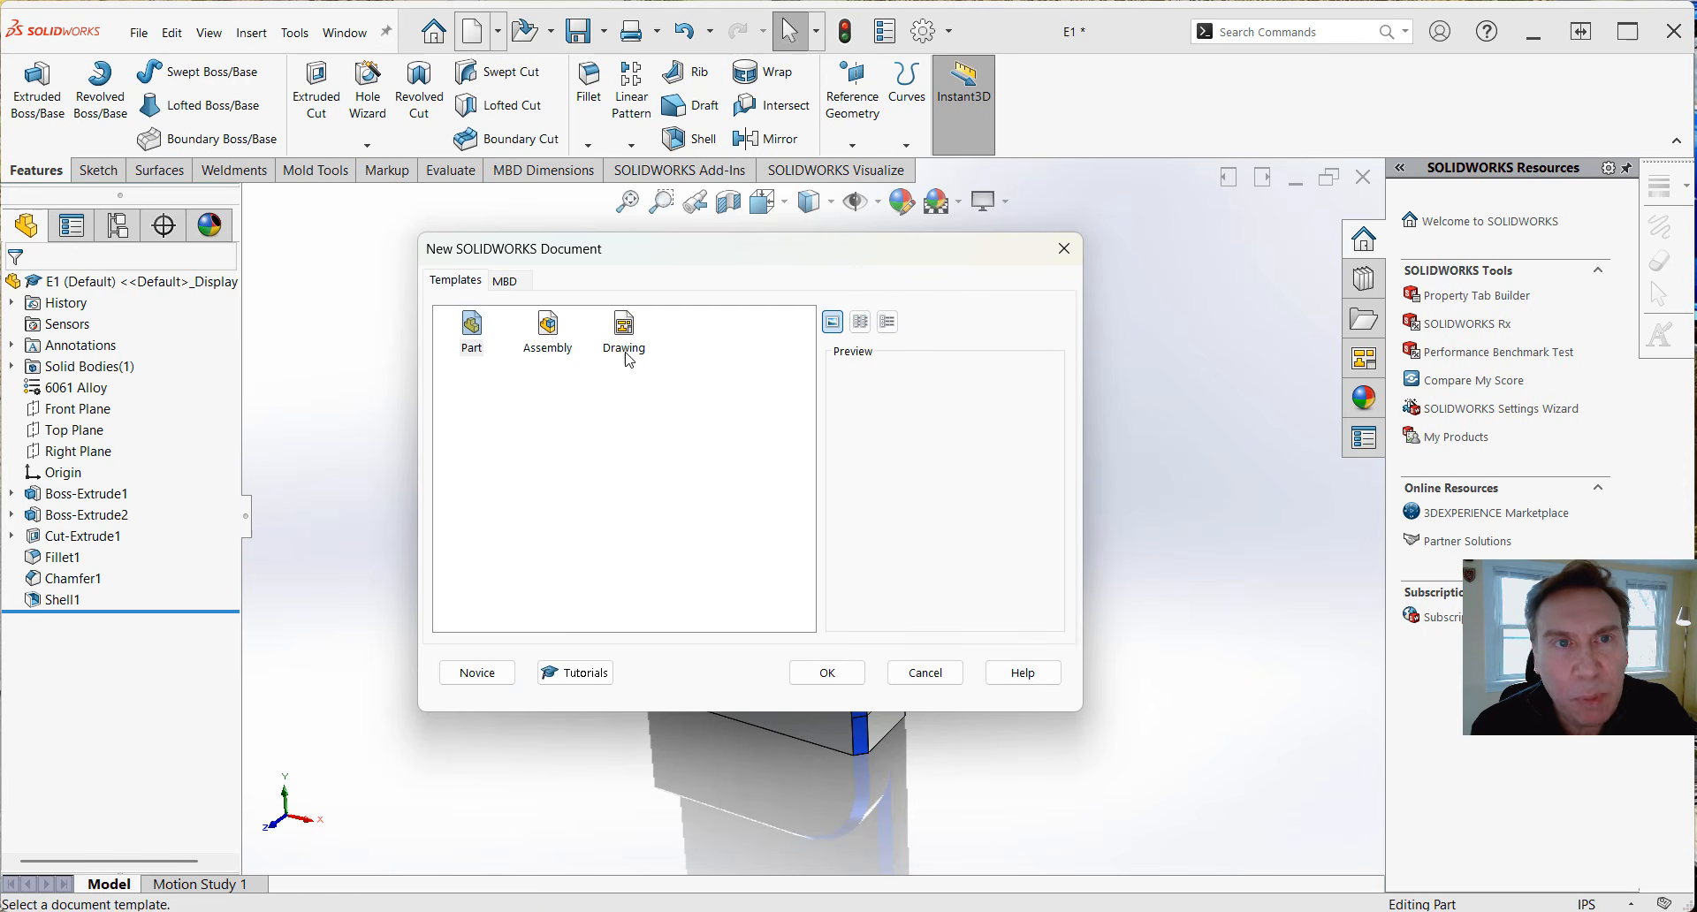
left_click(506, 282)
left_click(462, 283)
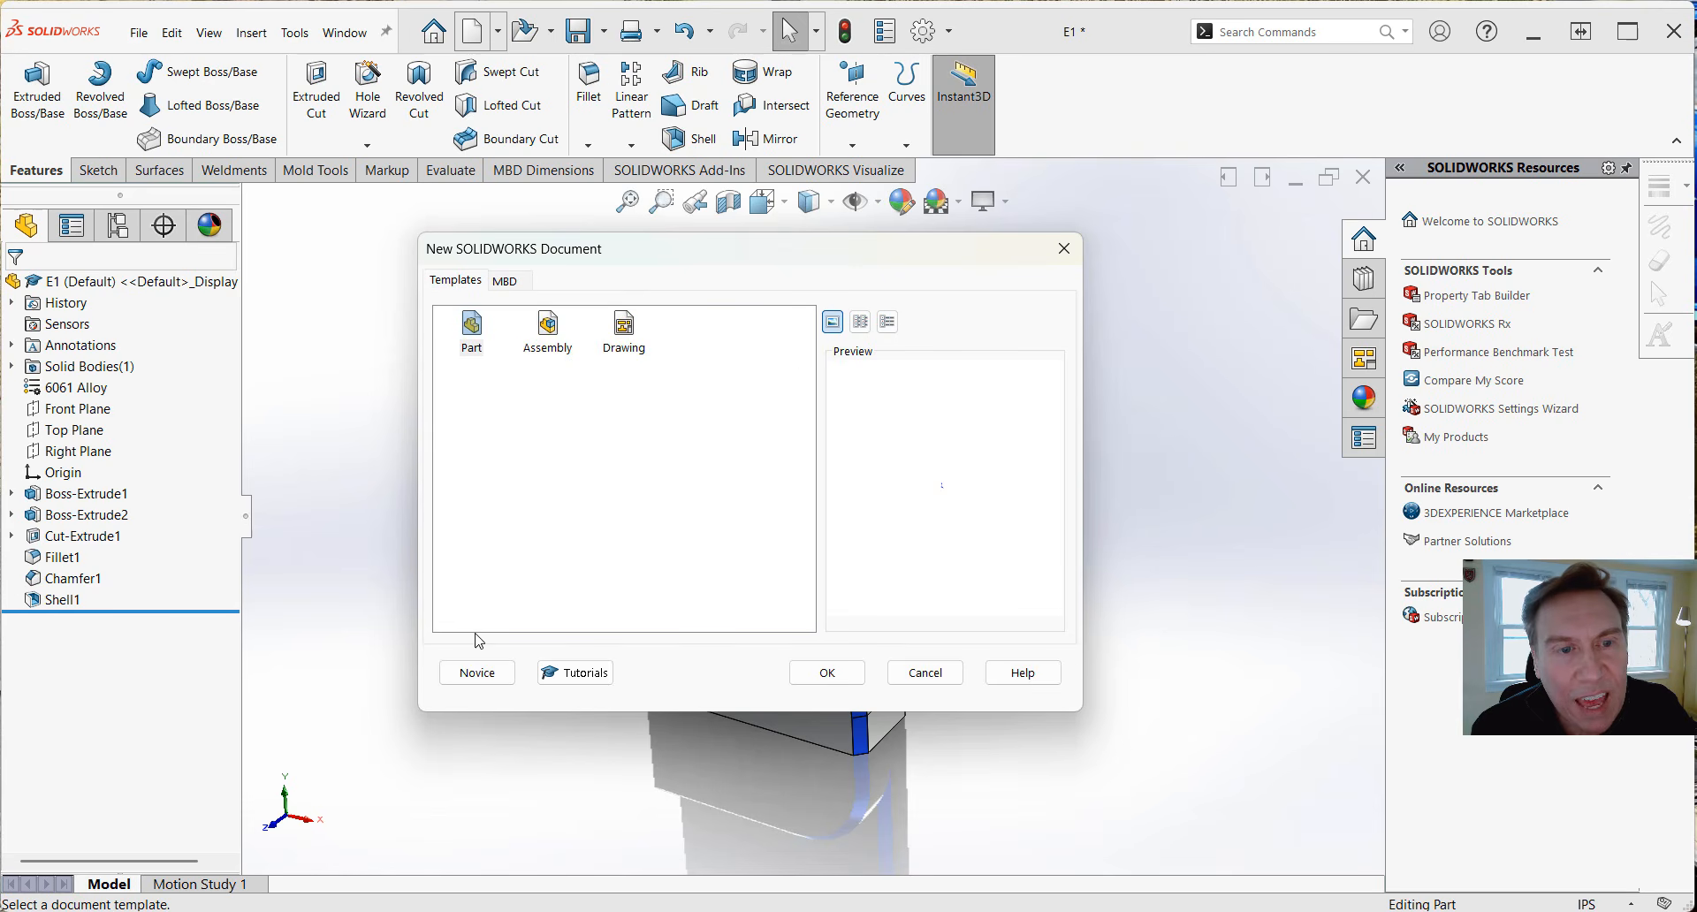
left_click(481, 677)
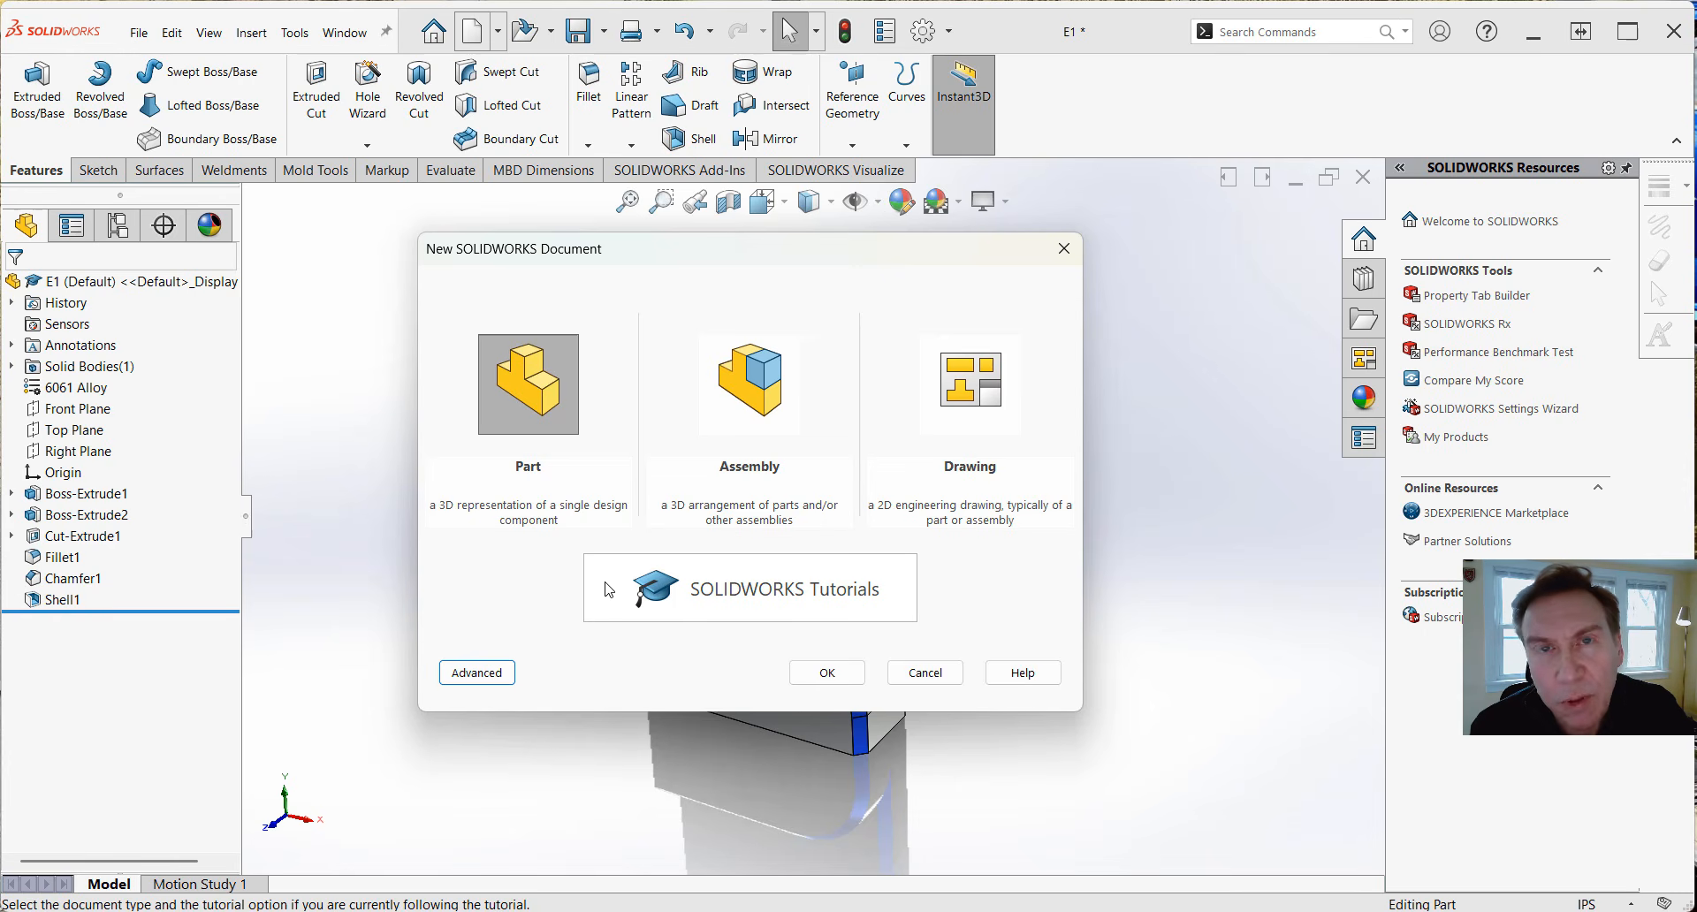
left_click(842, 683)
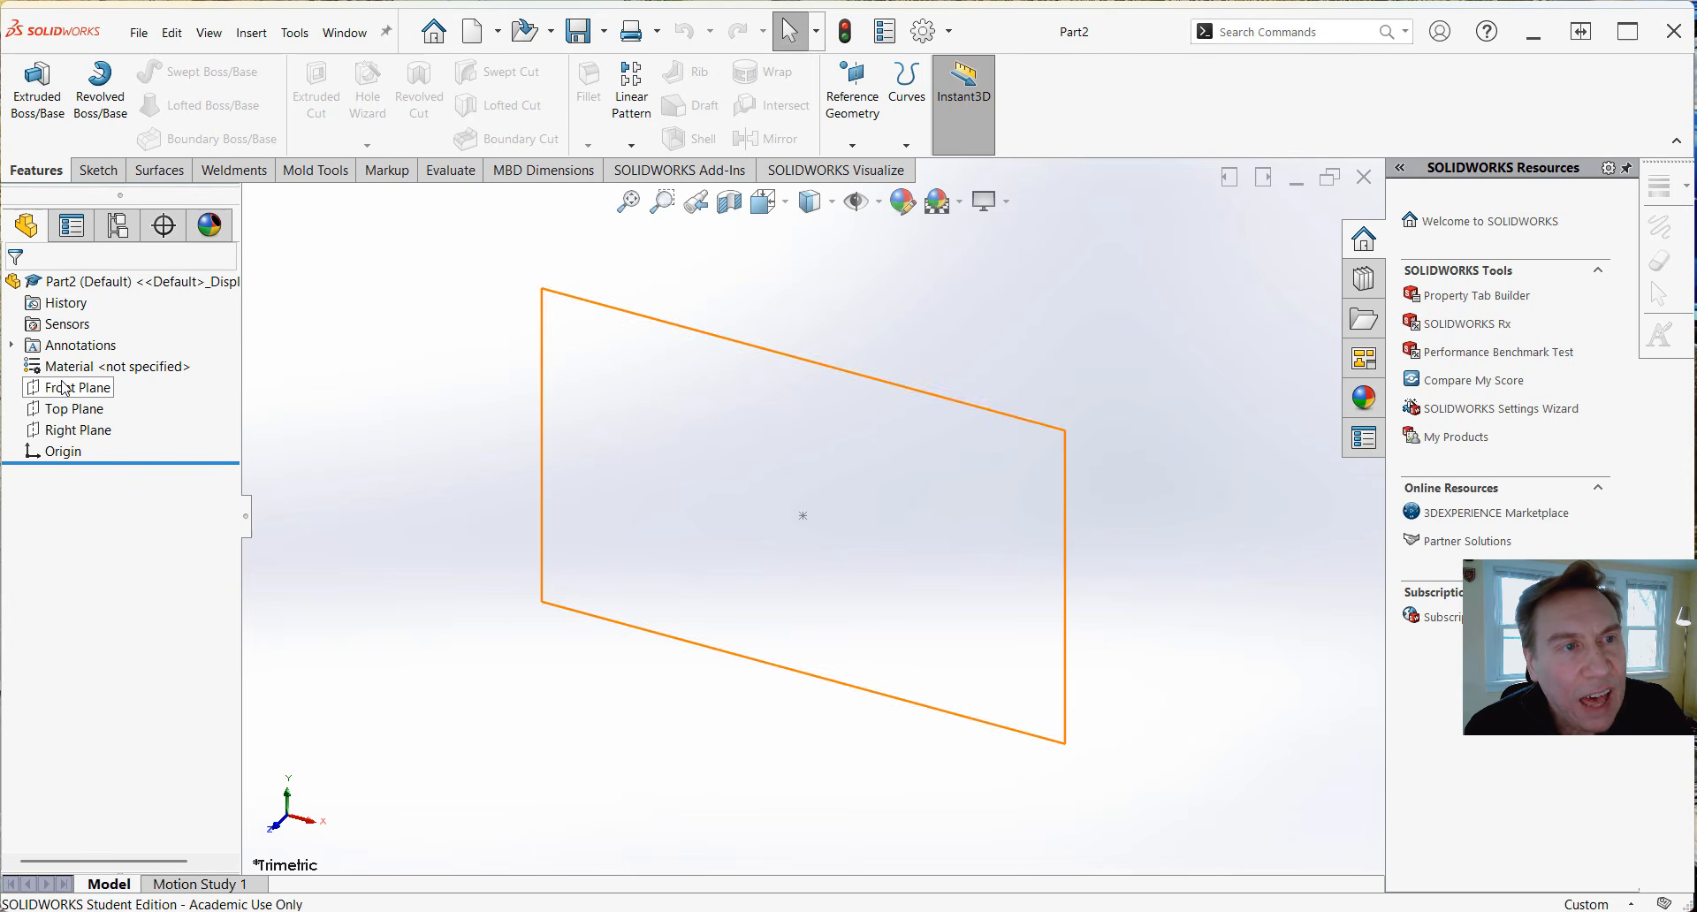
Open the part's material library and view the properties and unit options of 1023 Carbon Steel Sheet (SS).
right_click(99, 372)
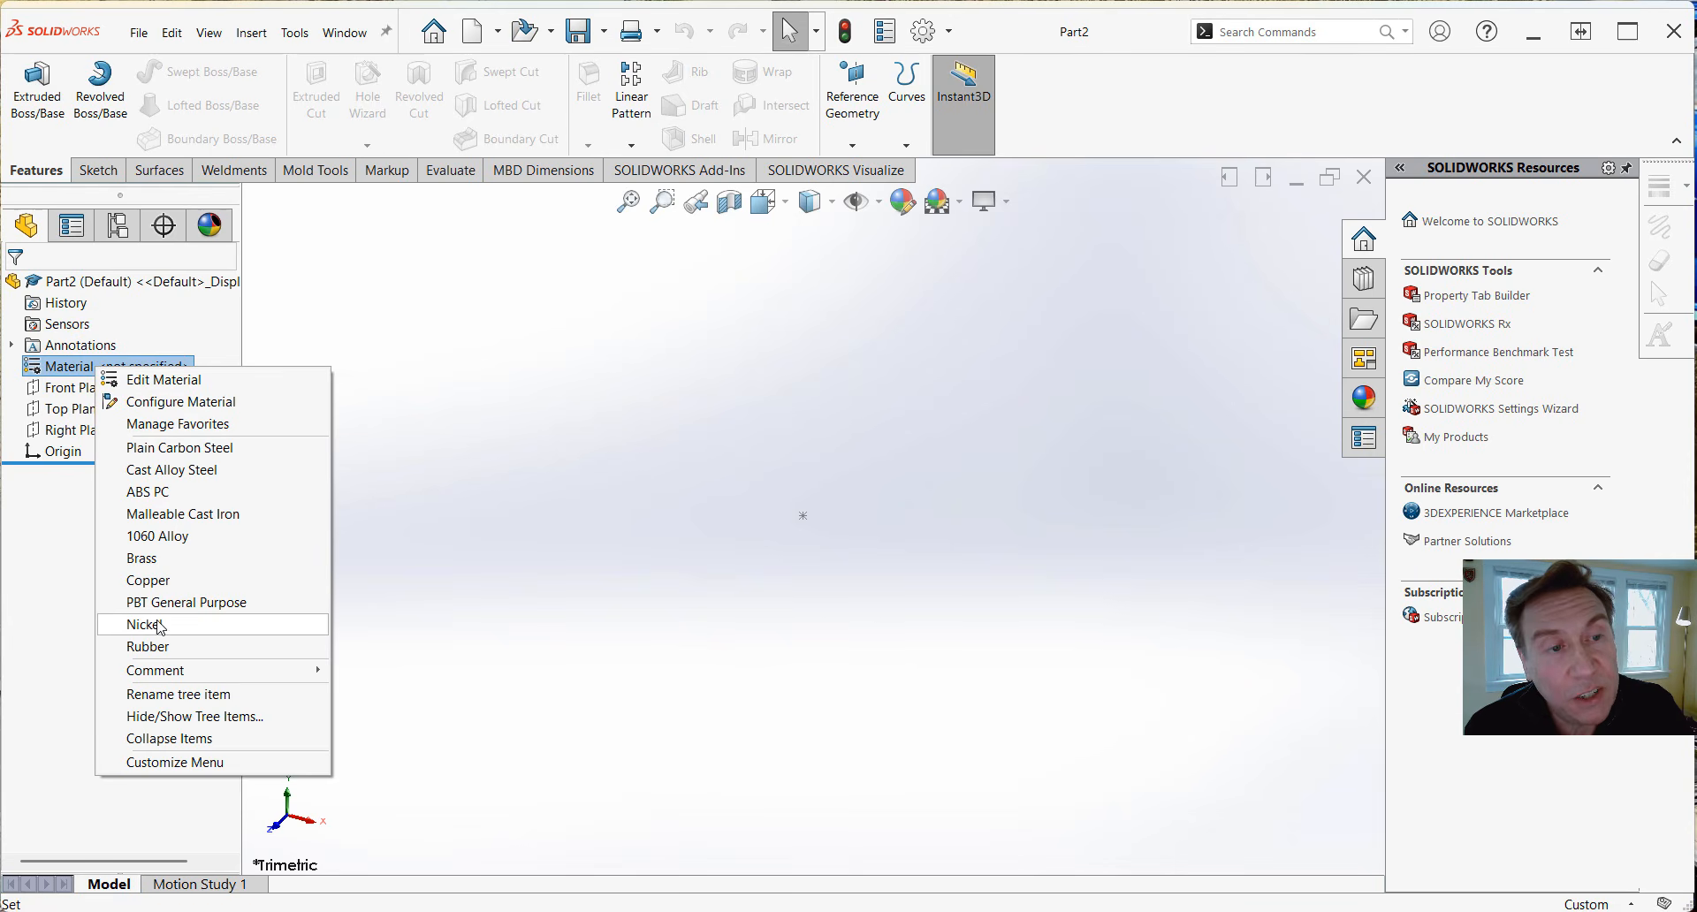
left_click(159, 381)
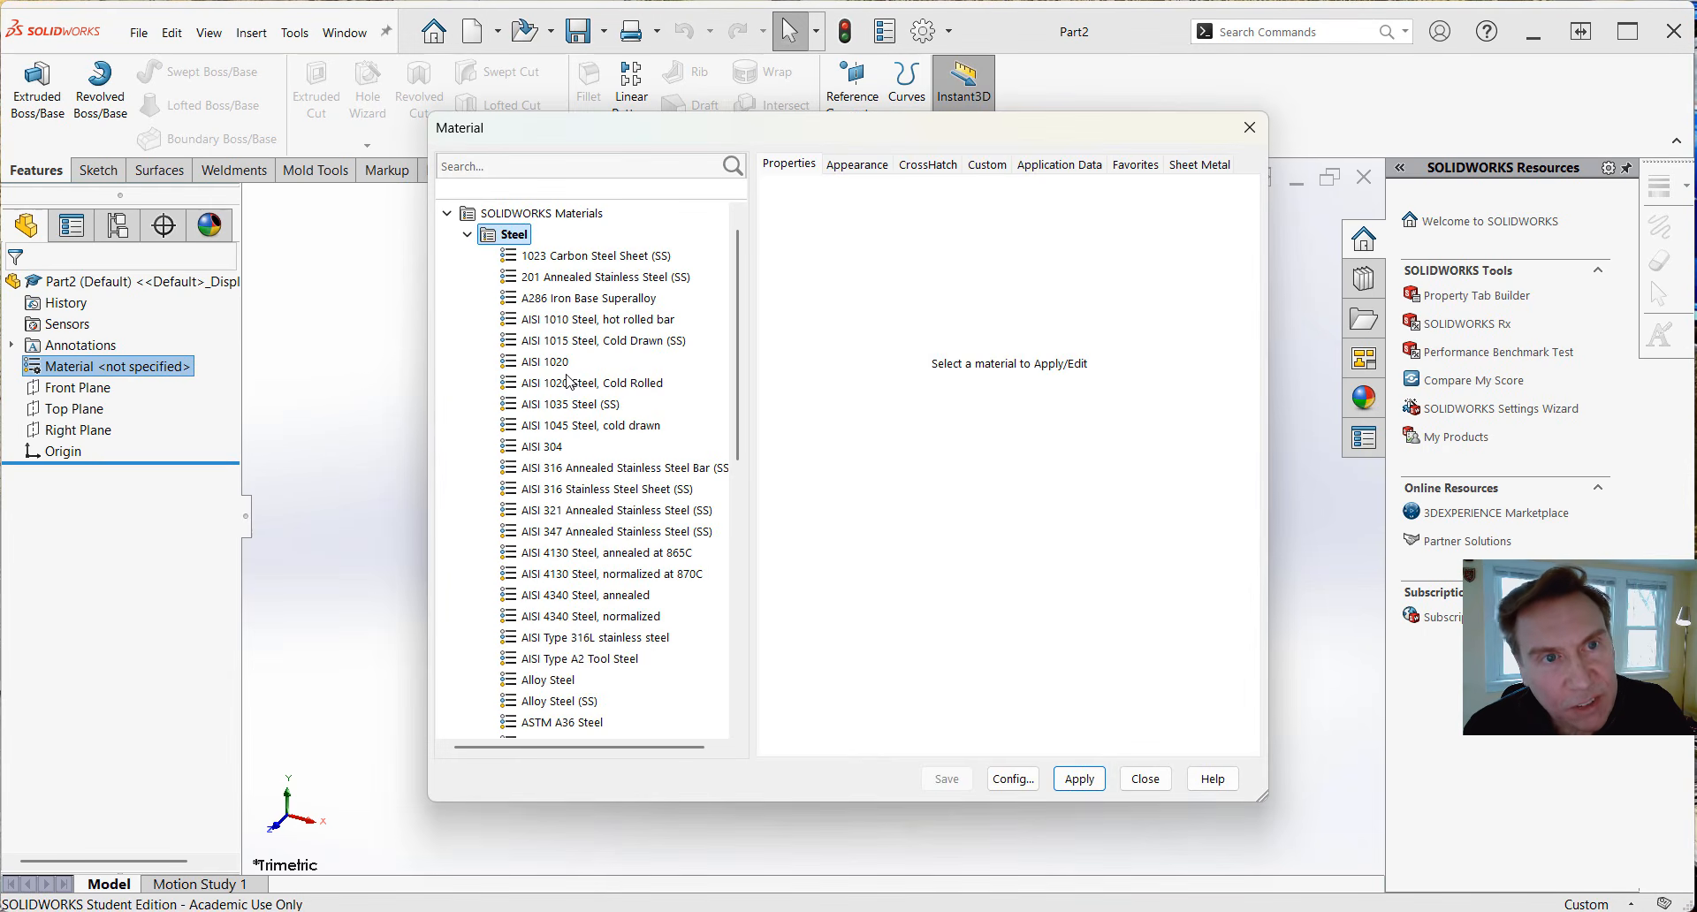
left_click(554, 257)
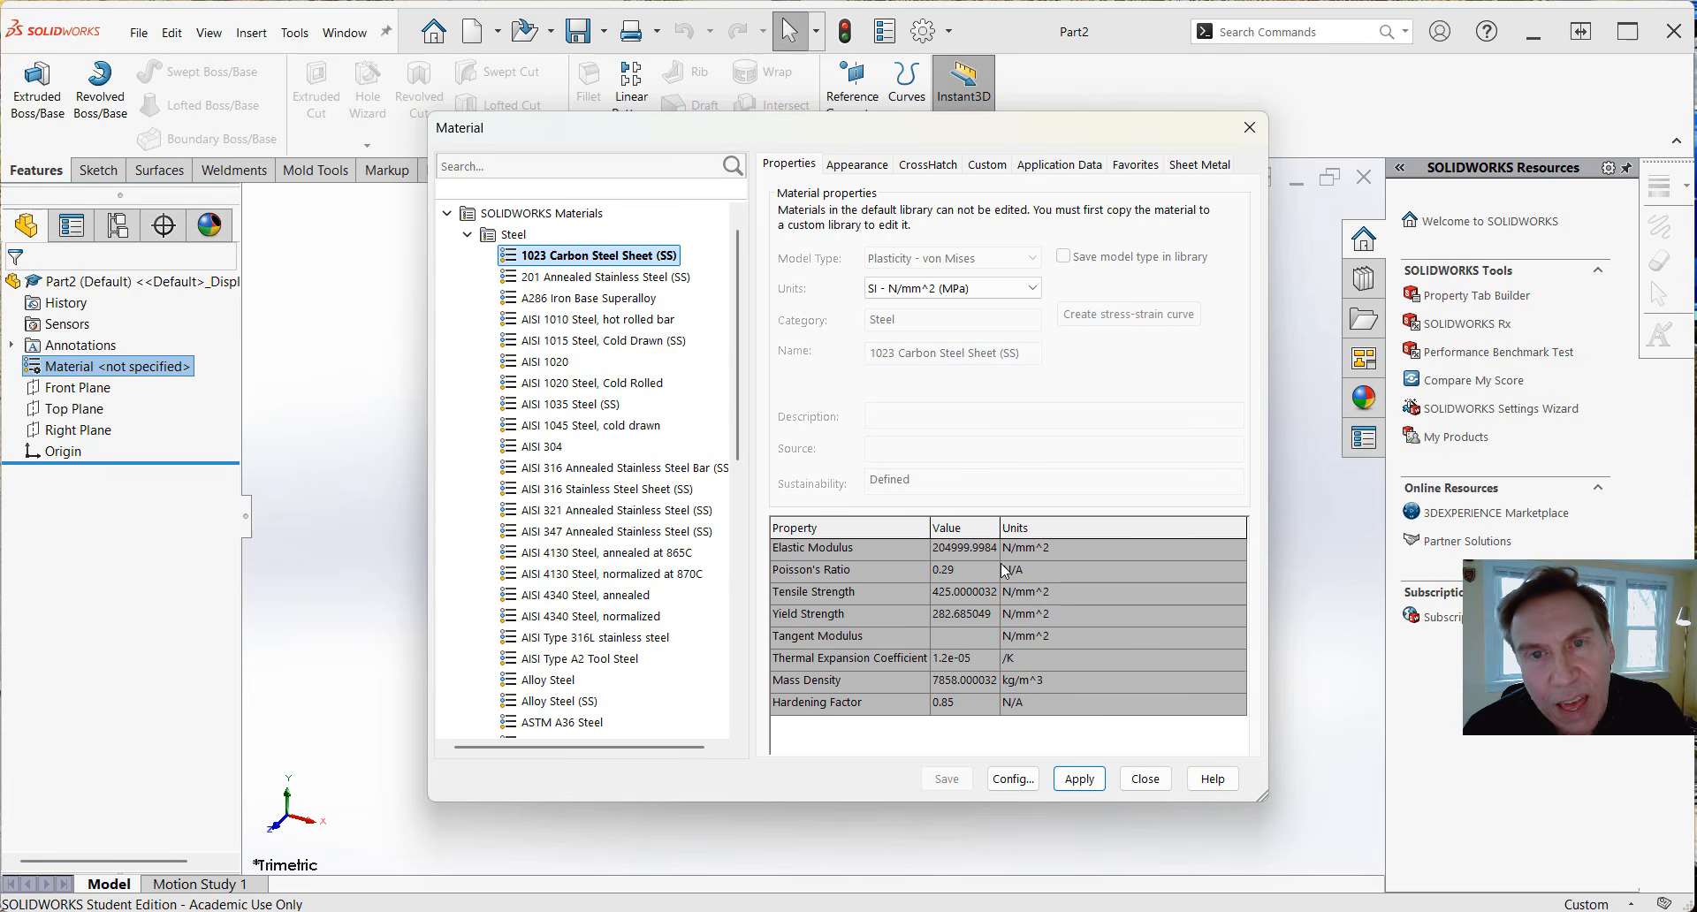
left_click(1031, 290)
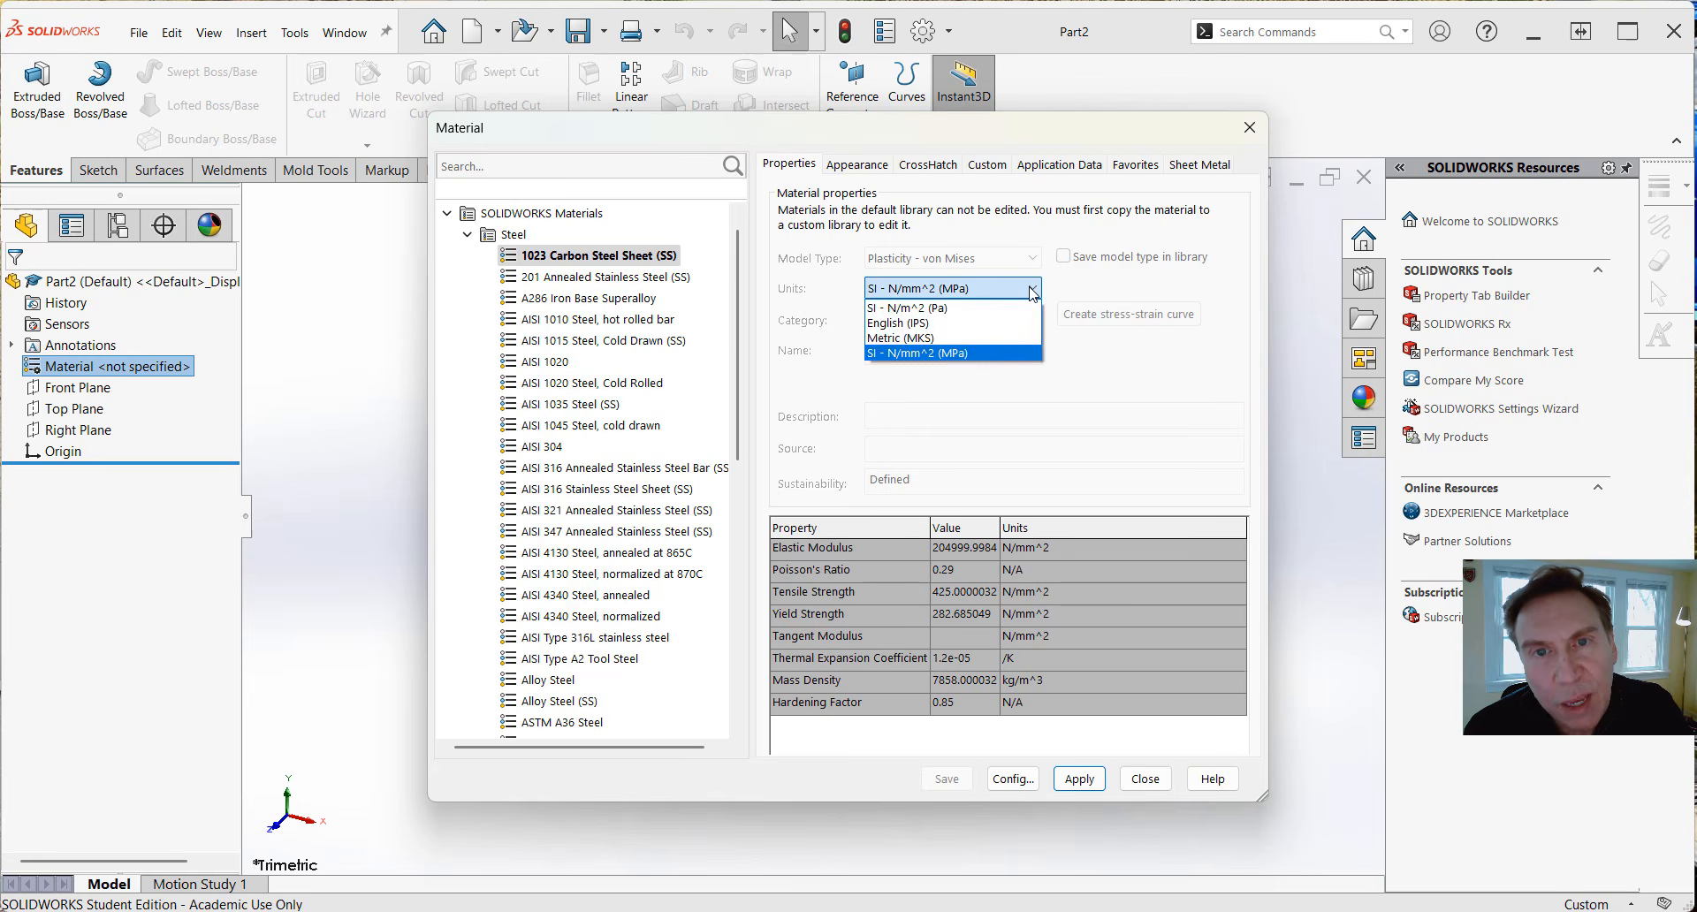
left_click(1031, 290)
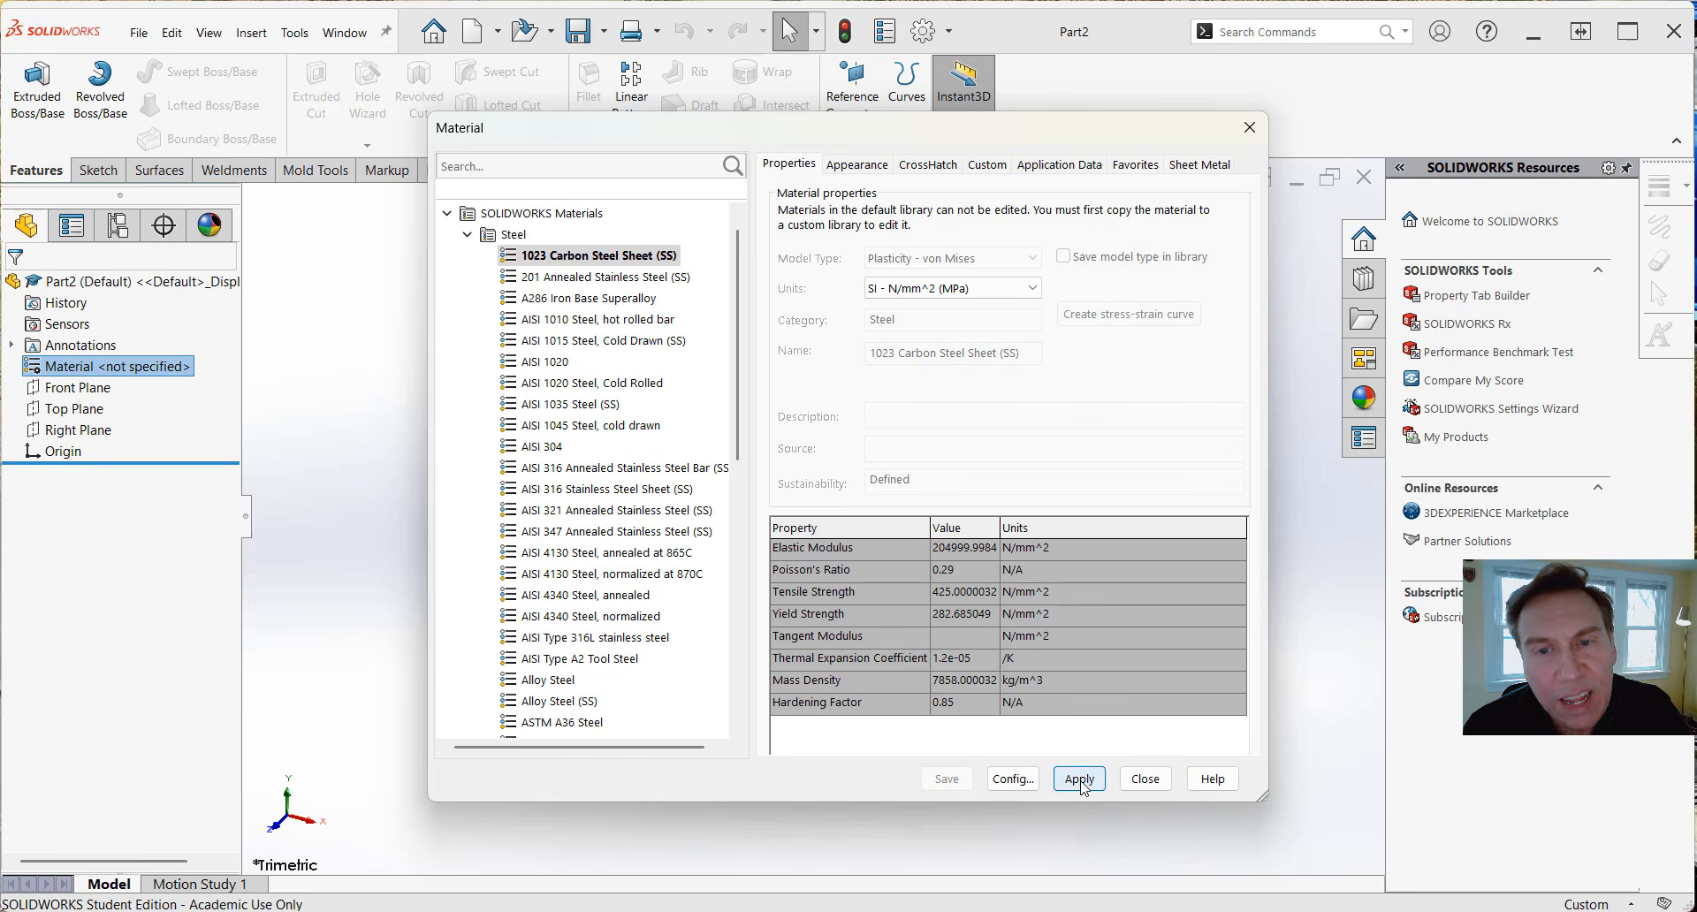
Choose 1060 Alloy from the Aluminium Alloys category of the material library.
left_click_drag(738, 398, 723, 580)
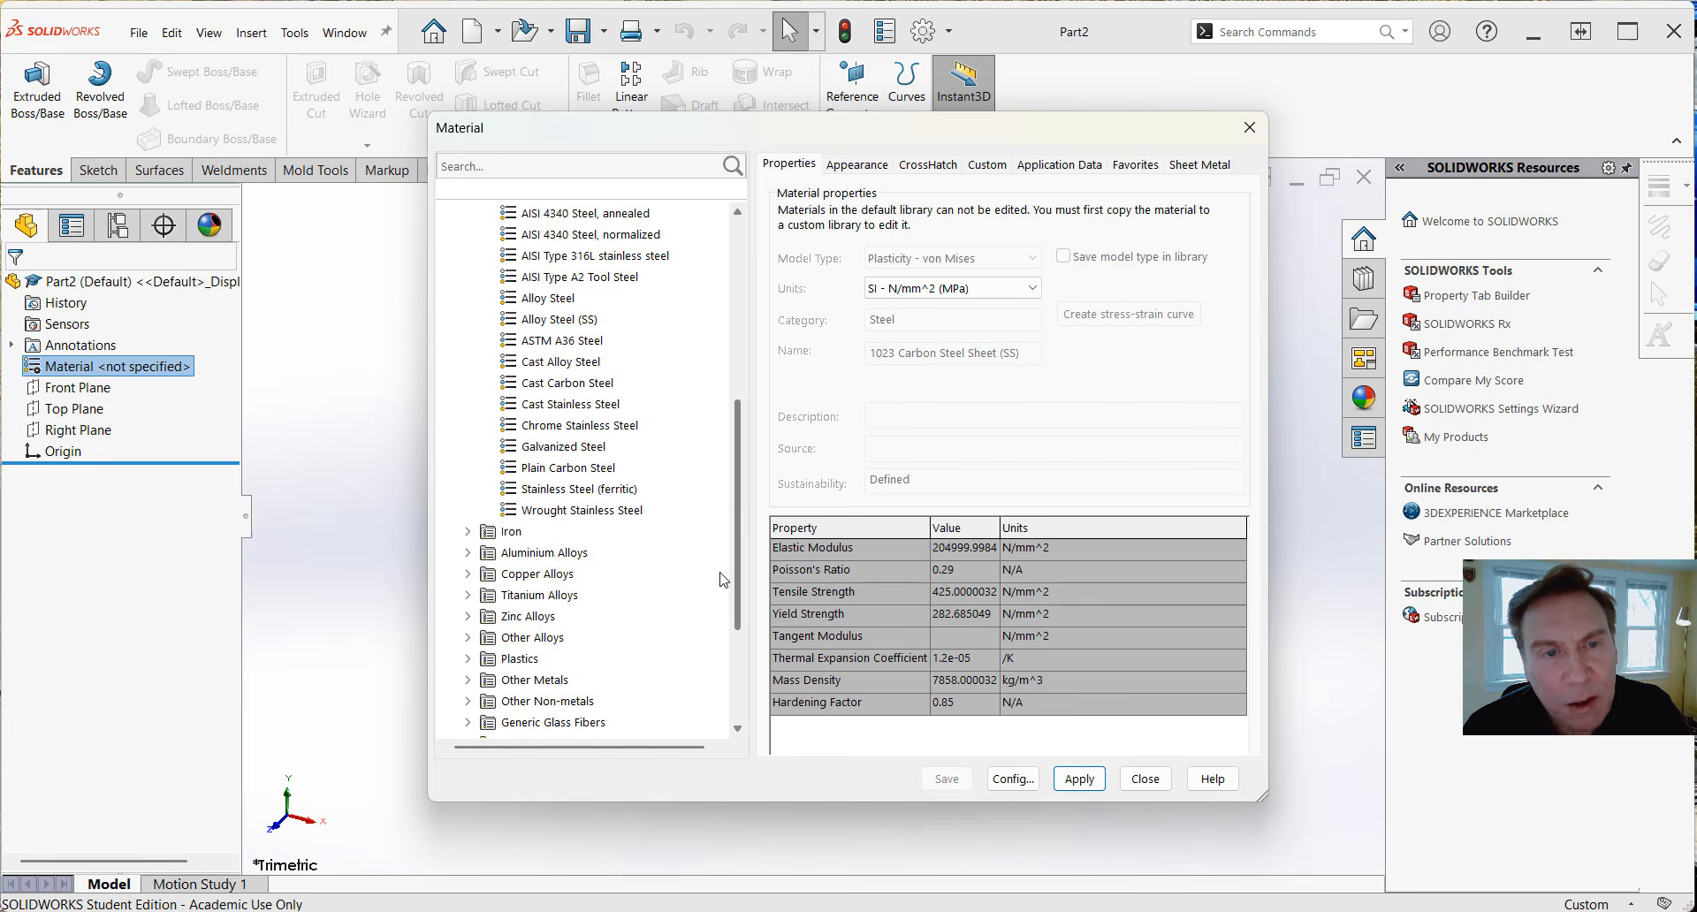
scroll(723, 580, "down", 3)
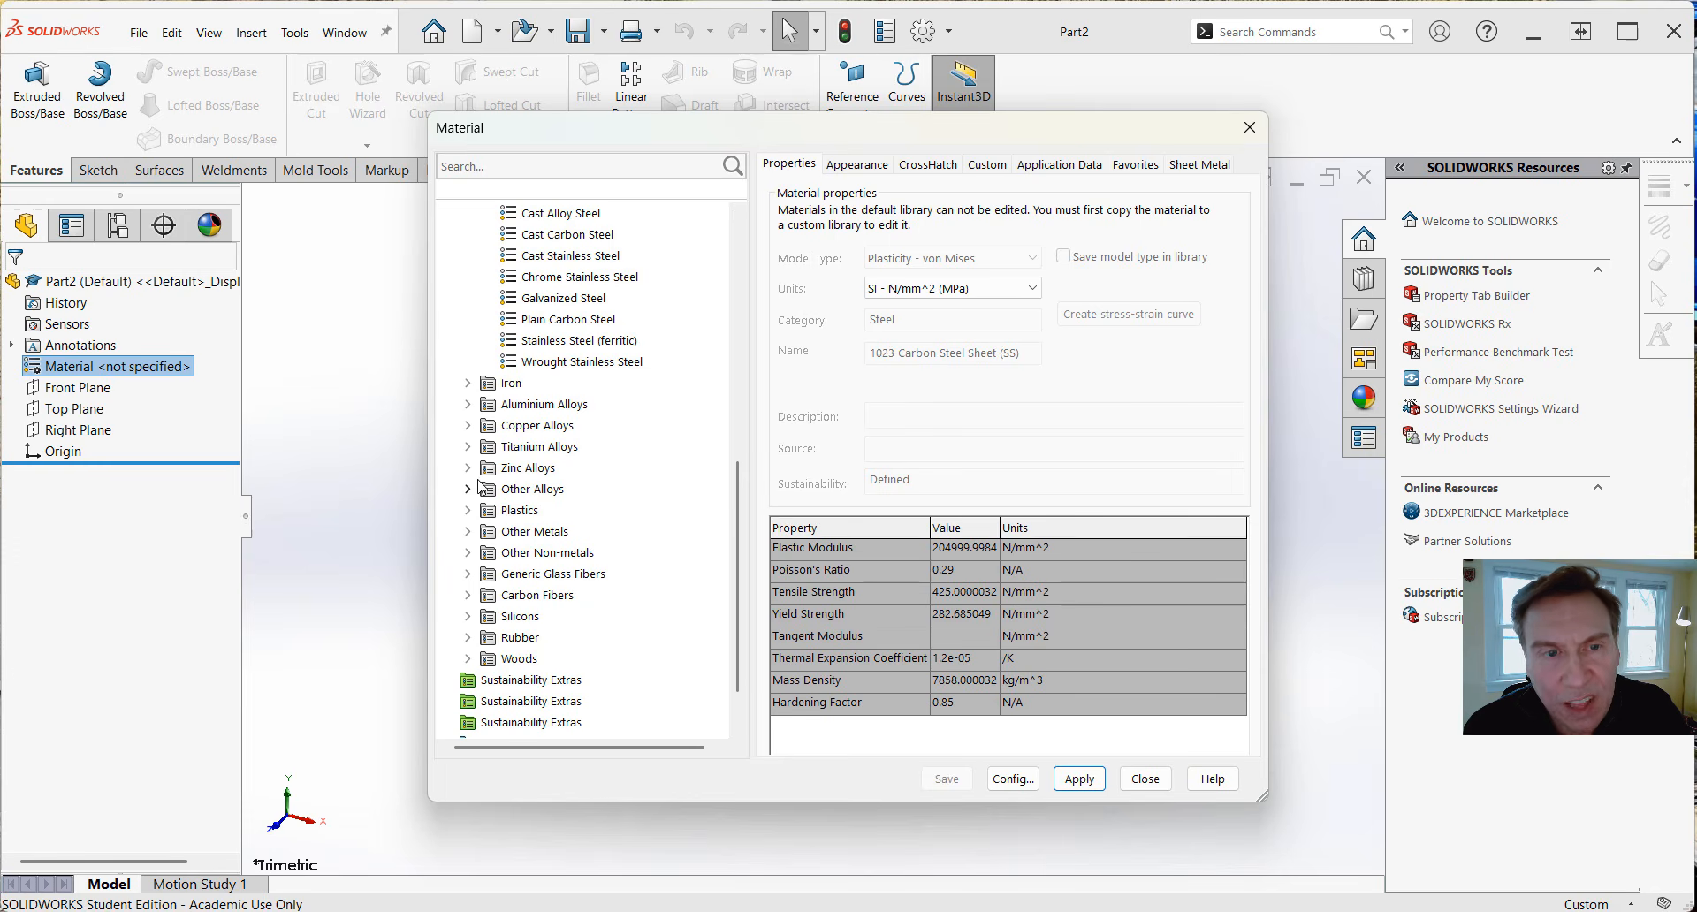
left_click(468, 407)
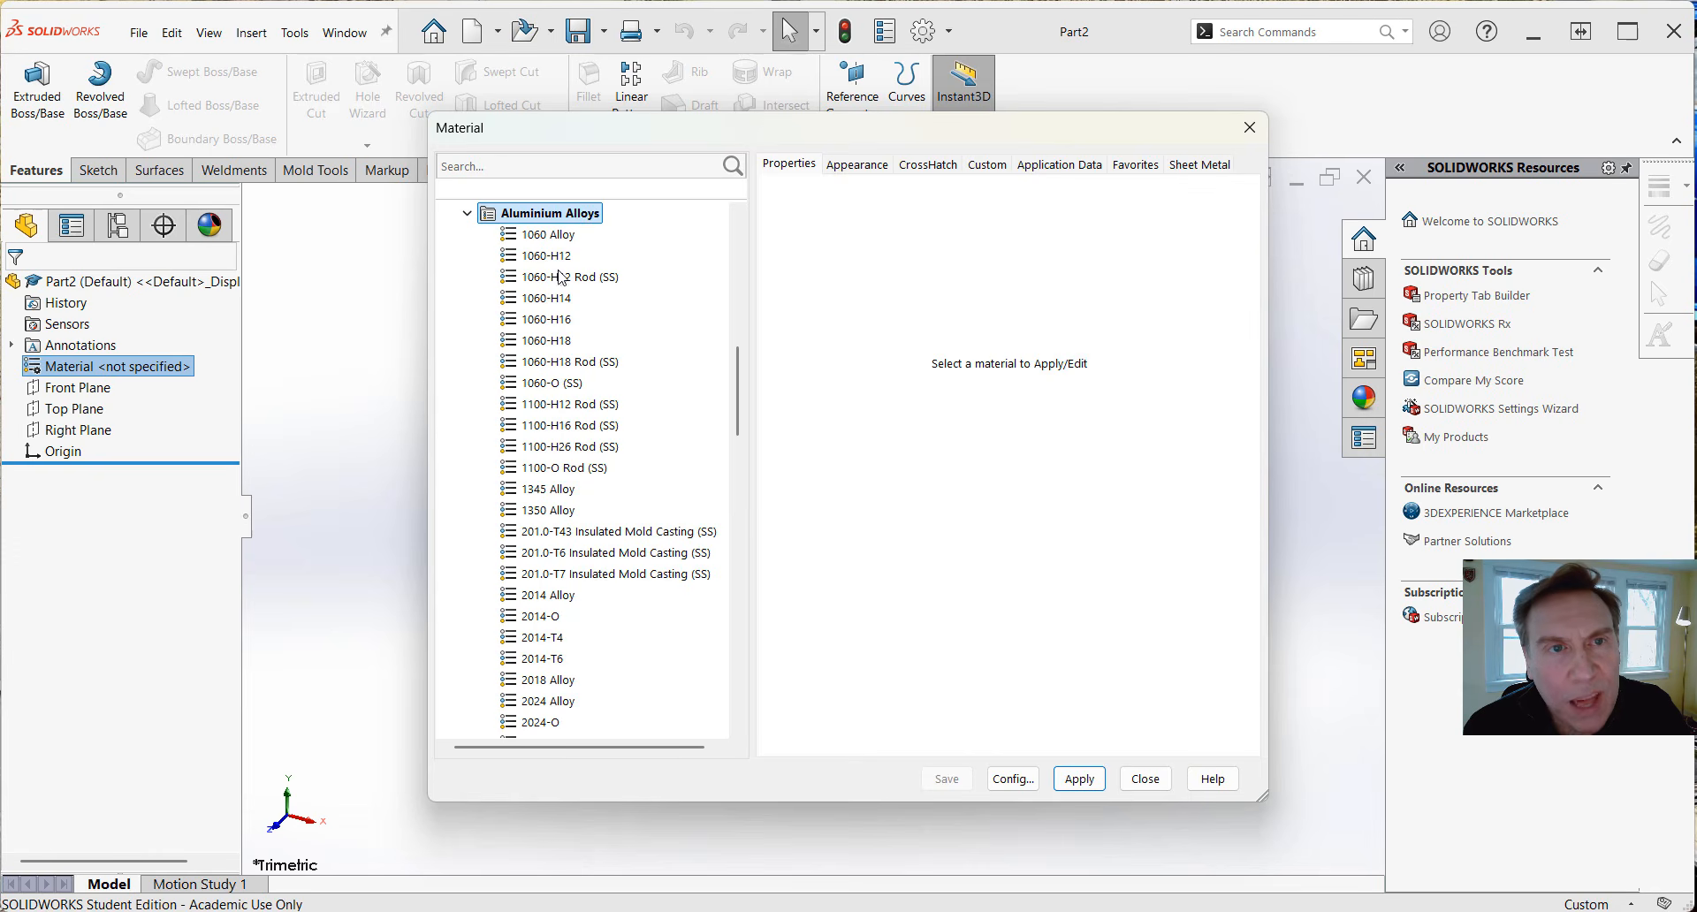
left_click(533, 236)
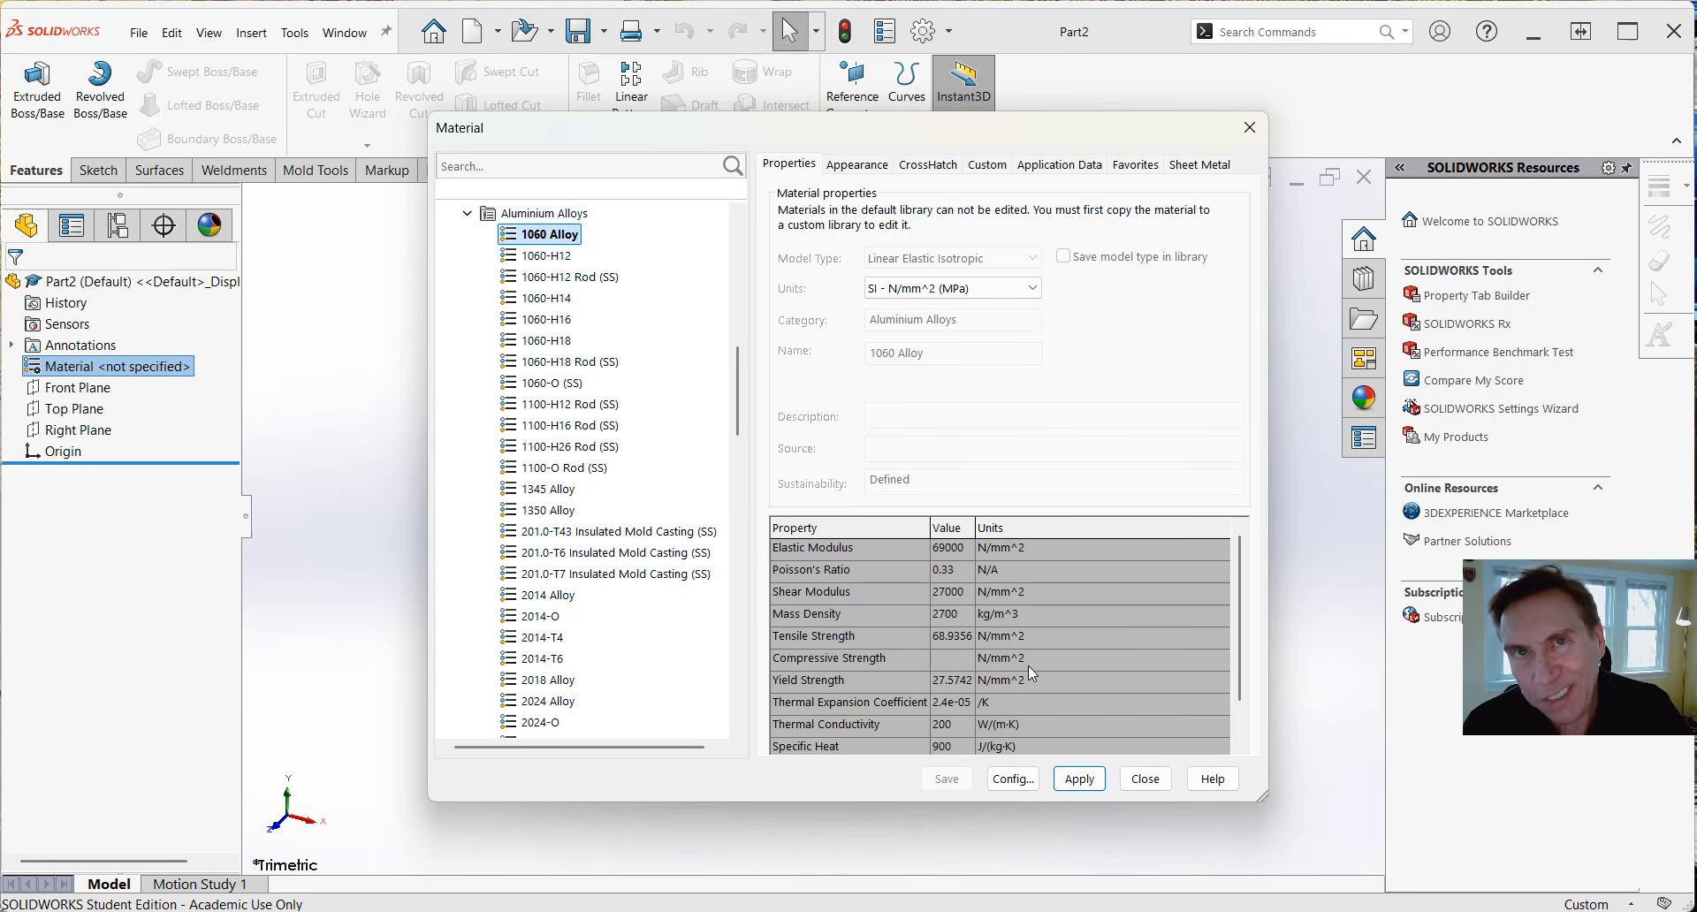
Review 1060 Alloy's appearance, crosshatch and custom properties, and apply the material to the part.
left_click(857, 166)
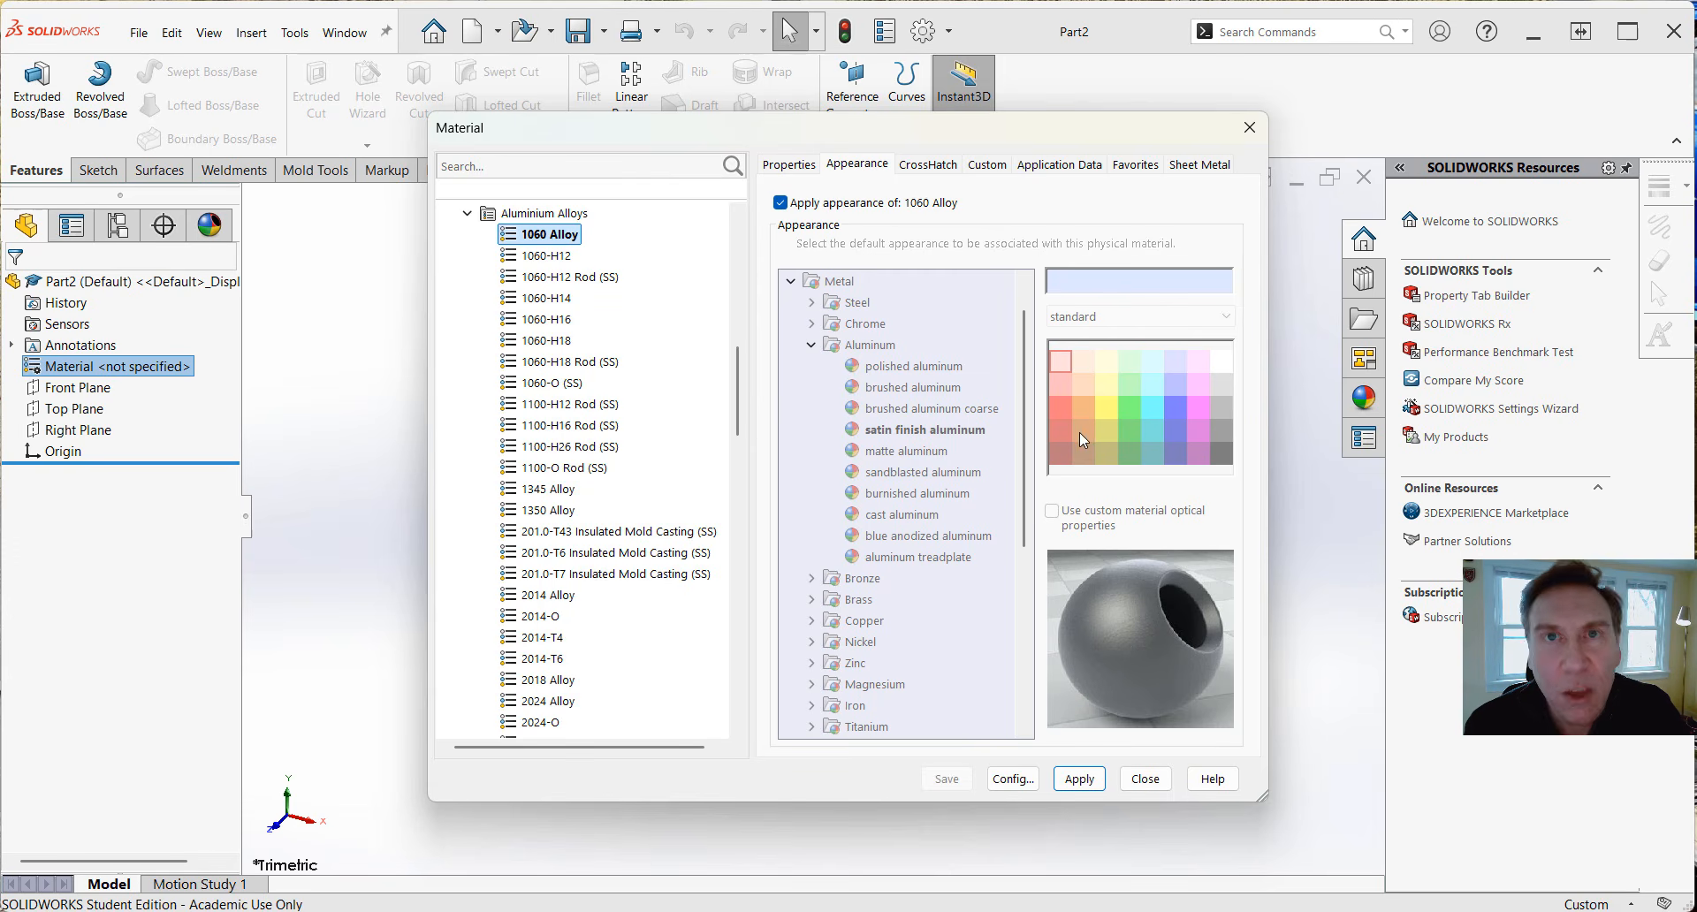
left_click(944, 166)
left_click(990, 165)
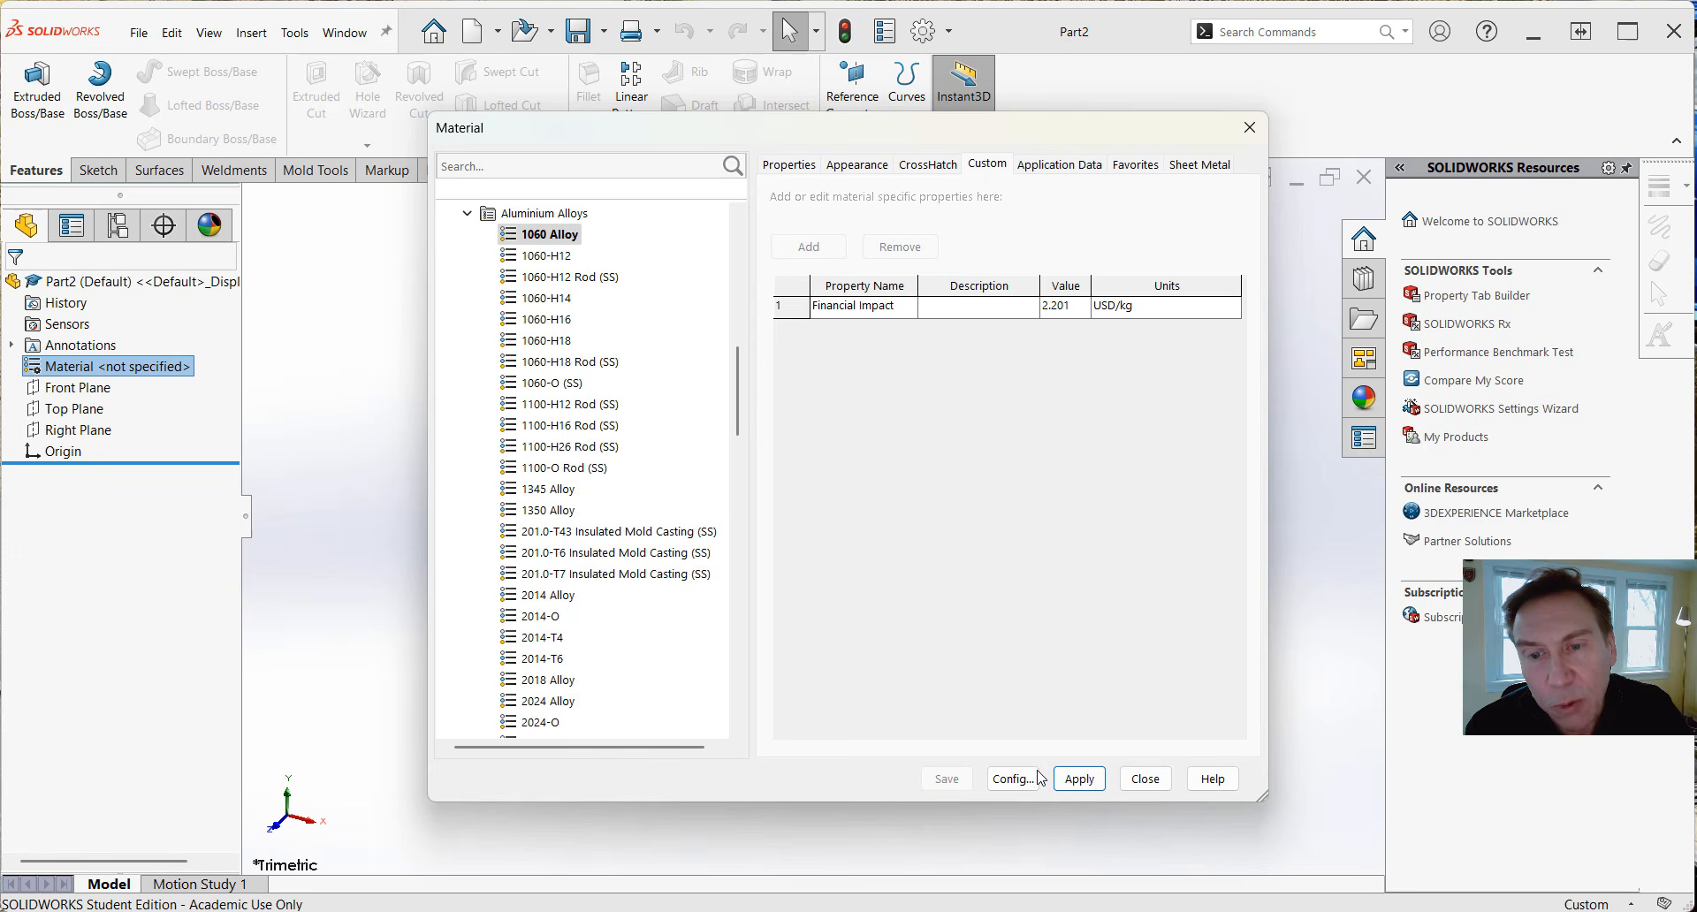
left_click(1087, 784)
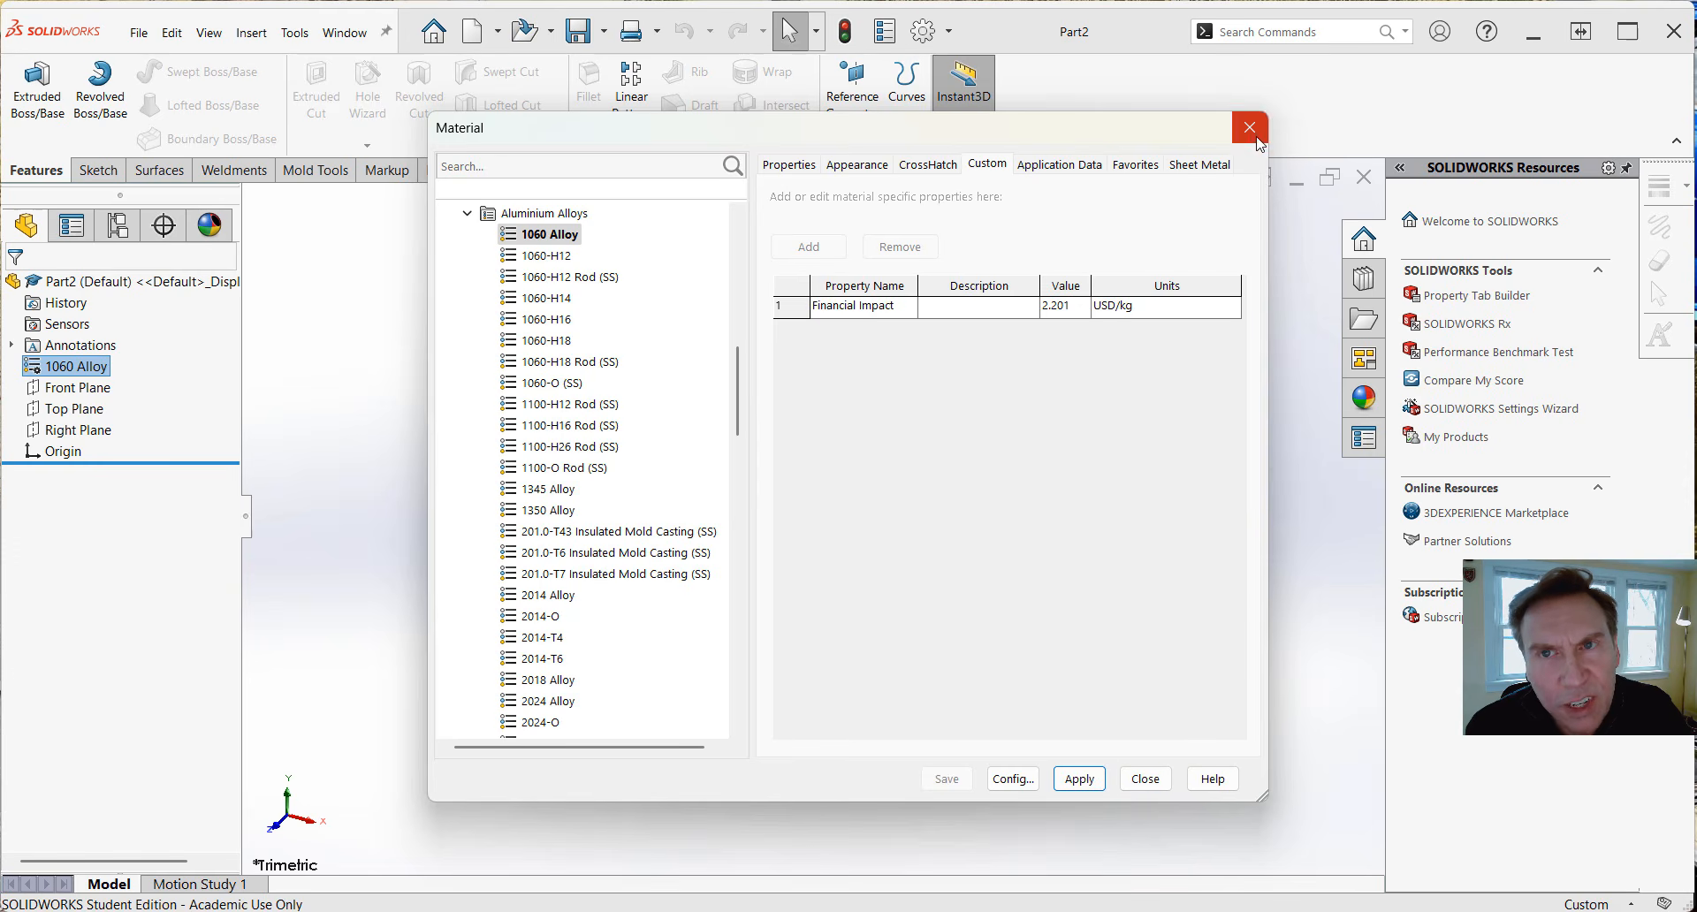
left_click(1146, 778)
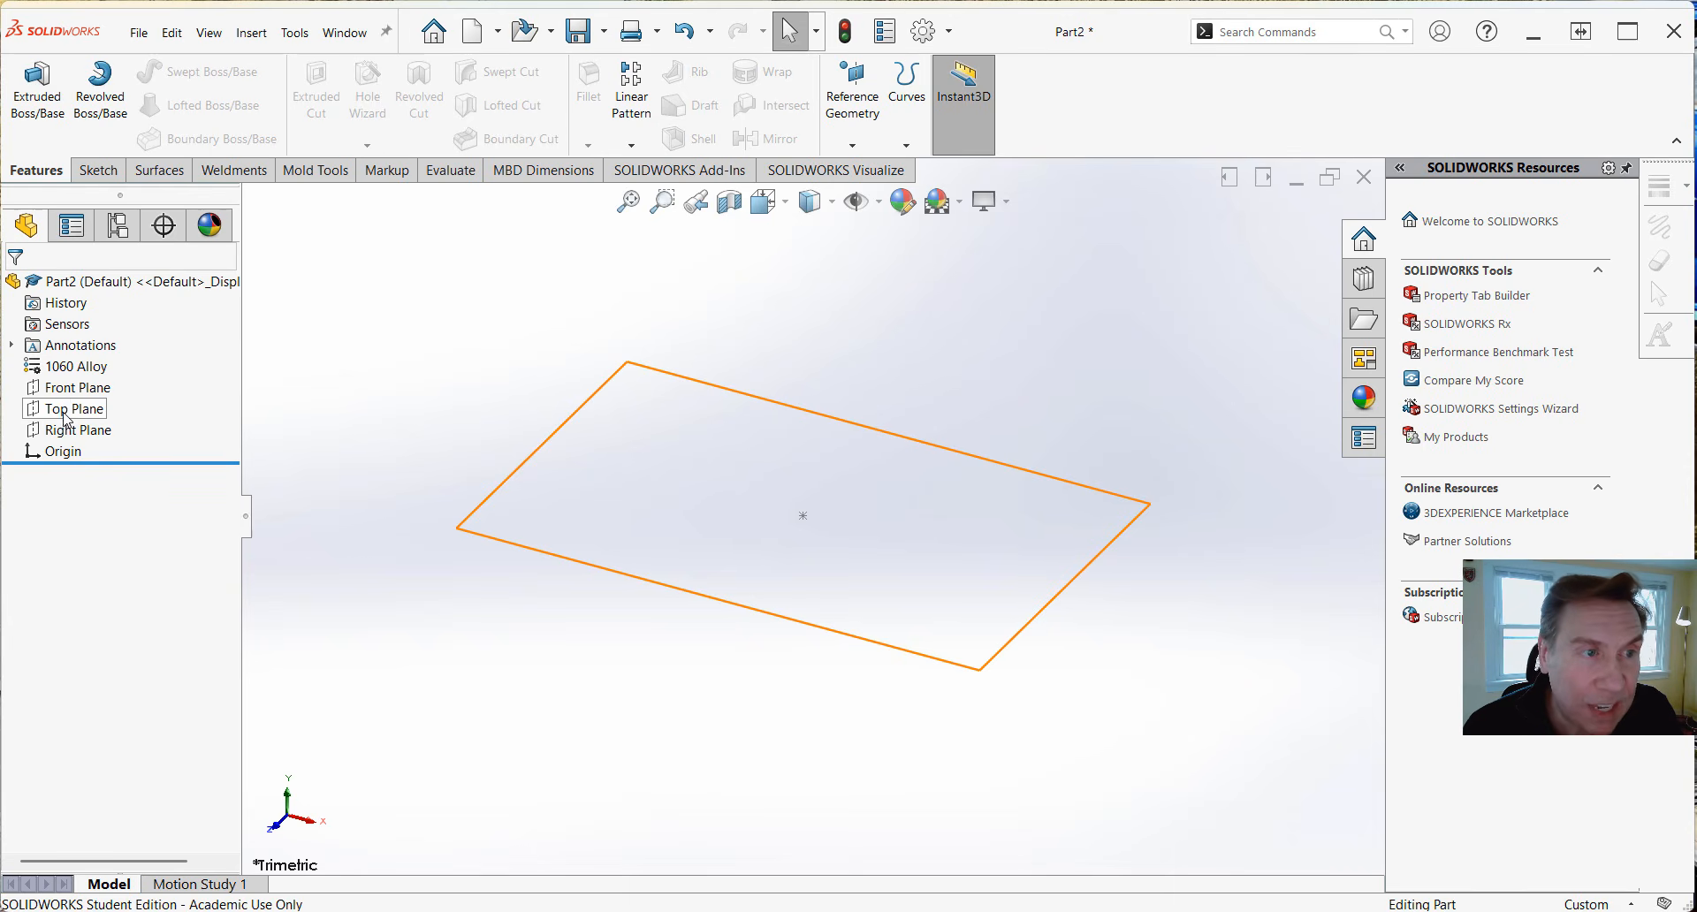
Highlight the new part's origin to see where it lies, and clear the selection.
left_click(53, 452)
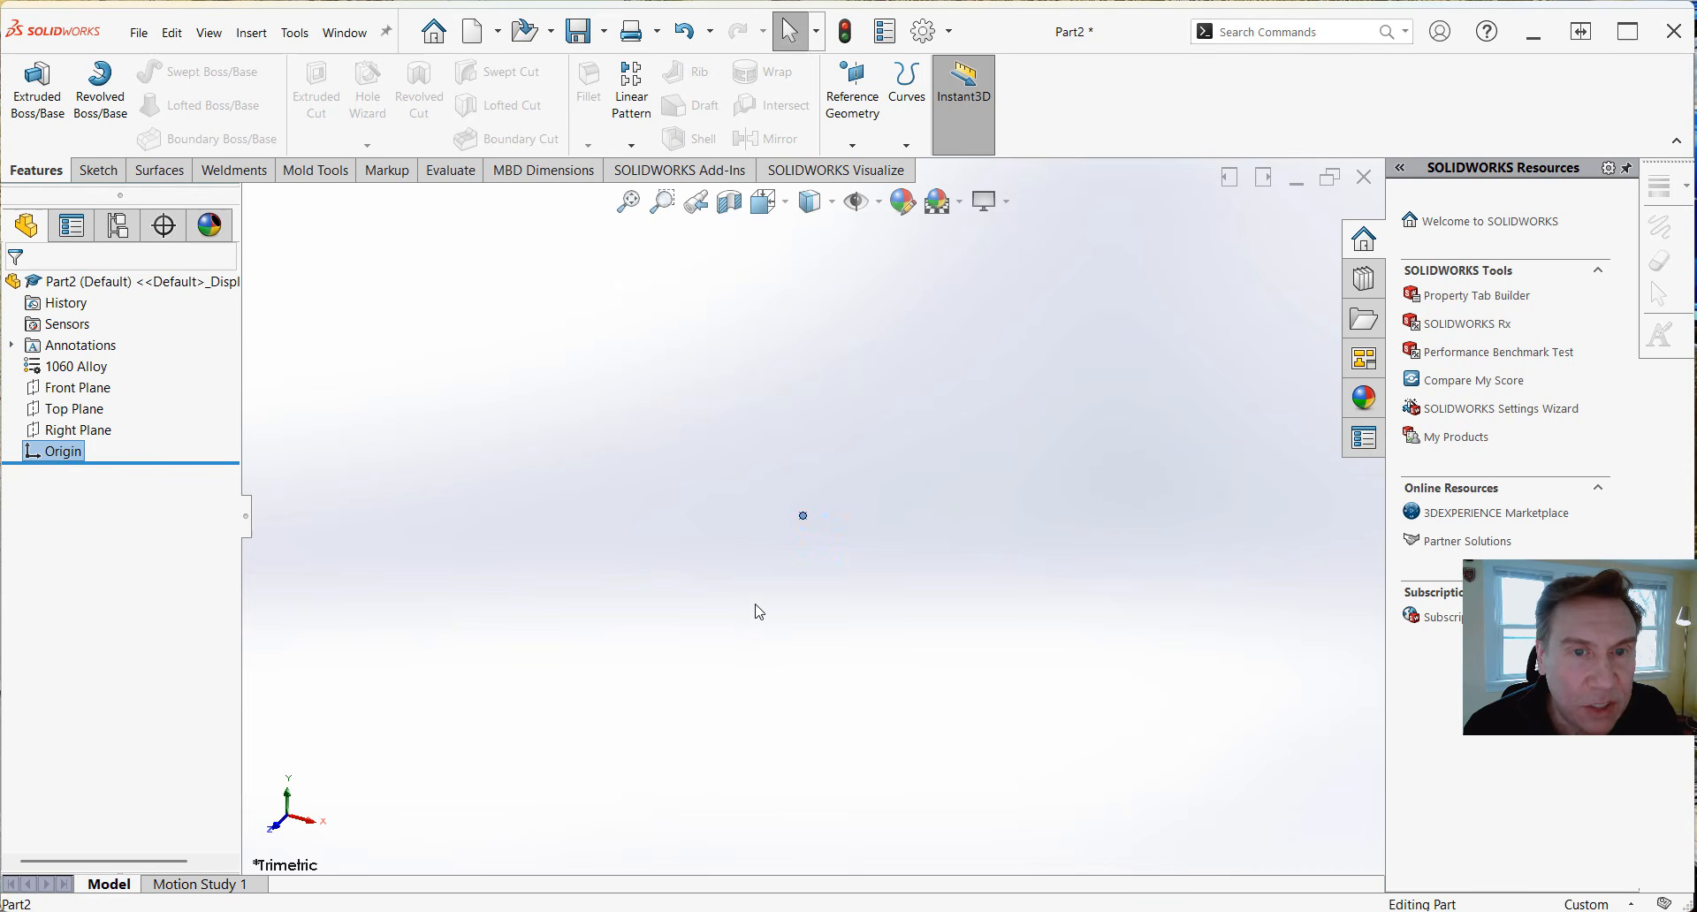
left_click(654, 532)
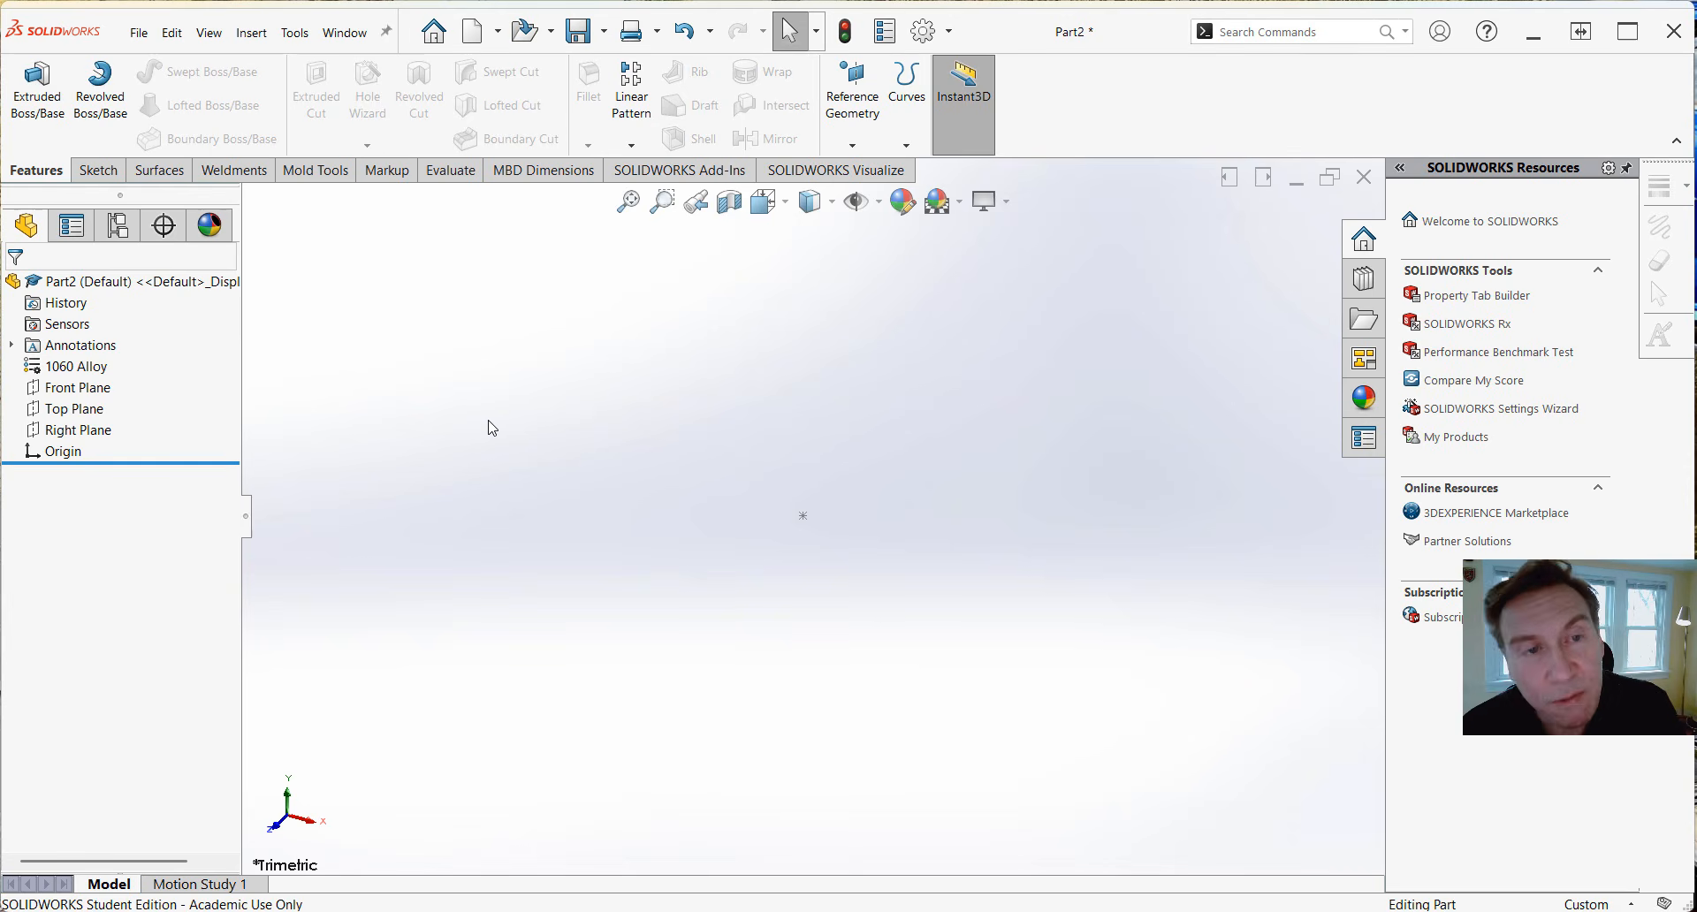
Start a 2D sketch on the Front Plane.
left_click(78, 389)
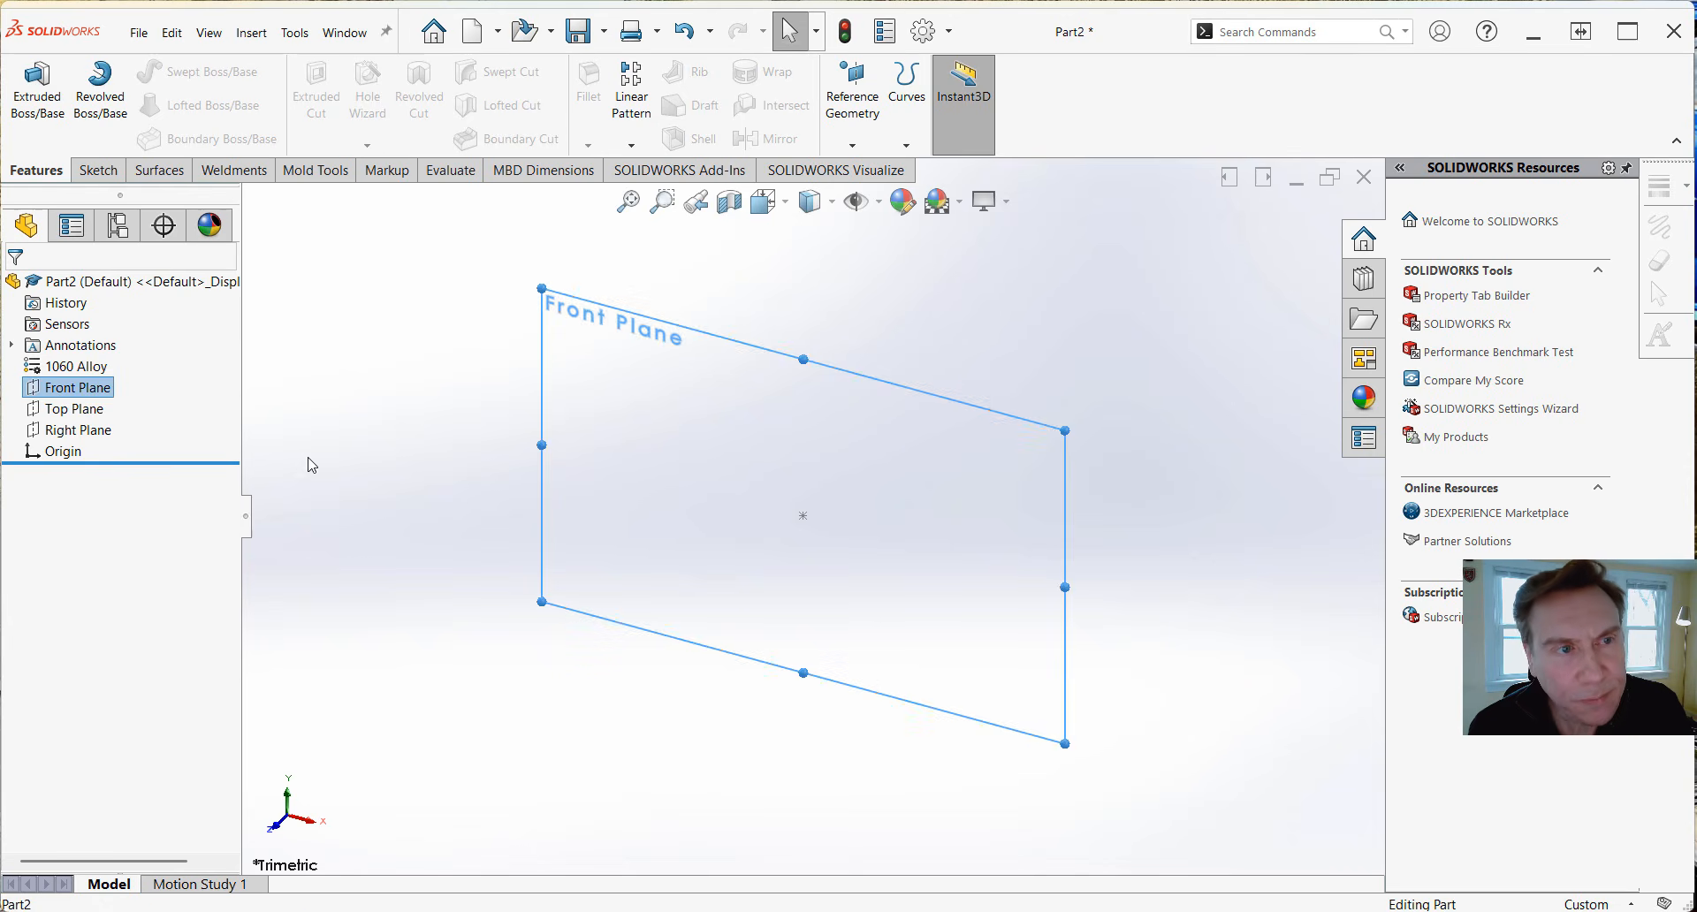
left_click(95, 393)
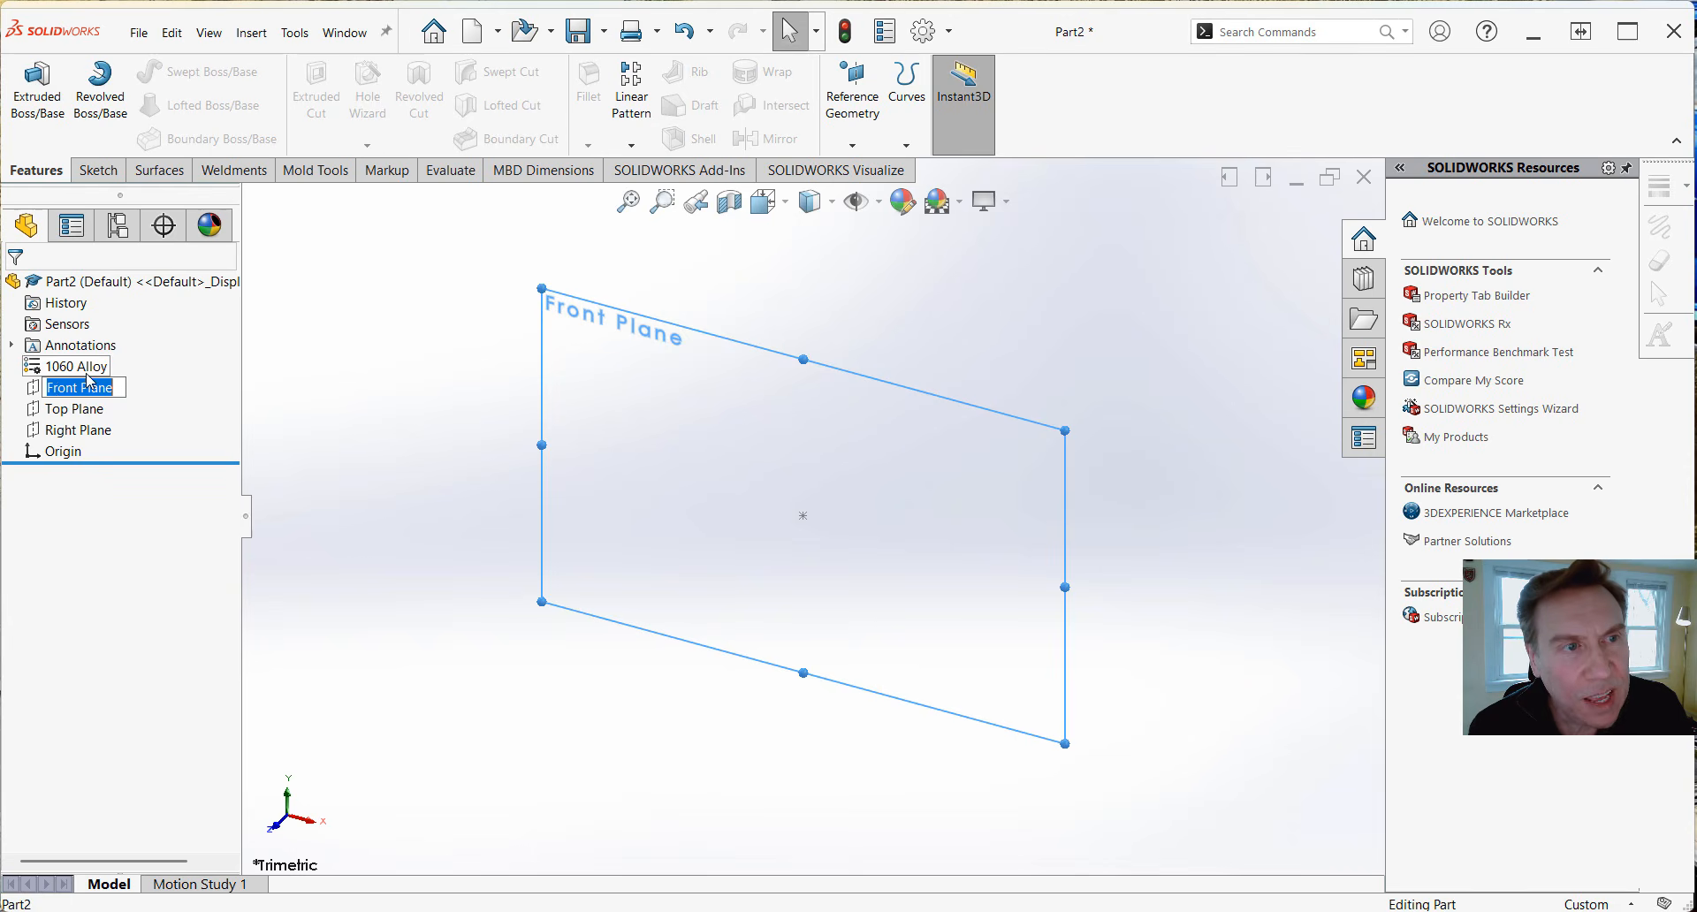
left_click(43, 387)
left_click(39, 389)
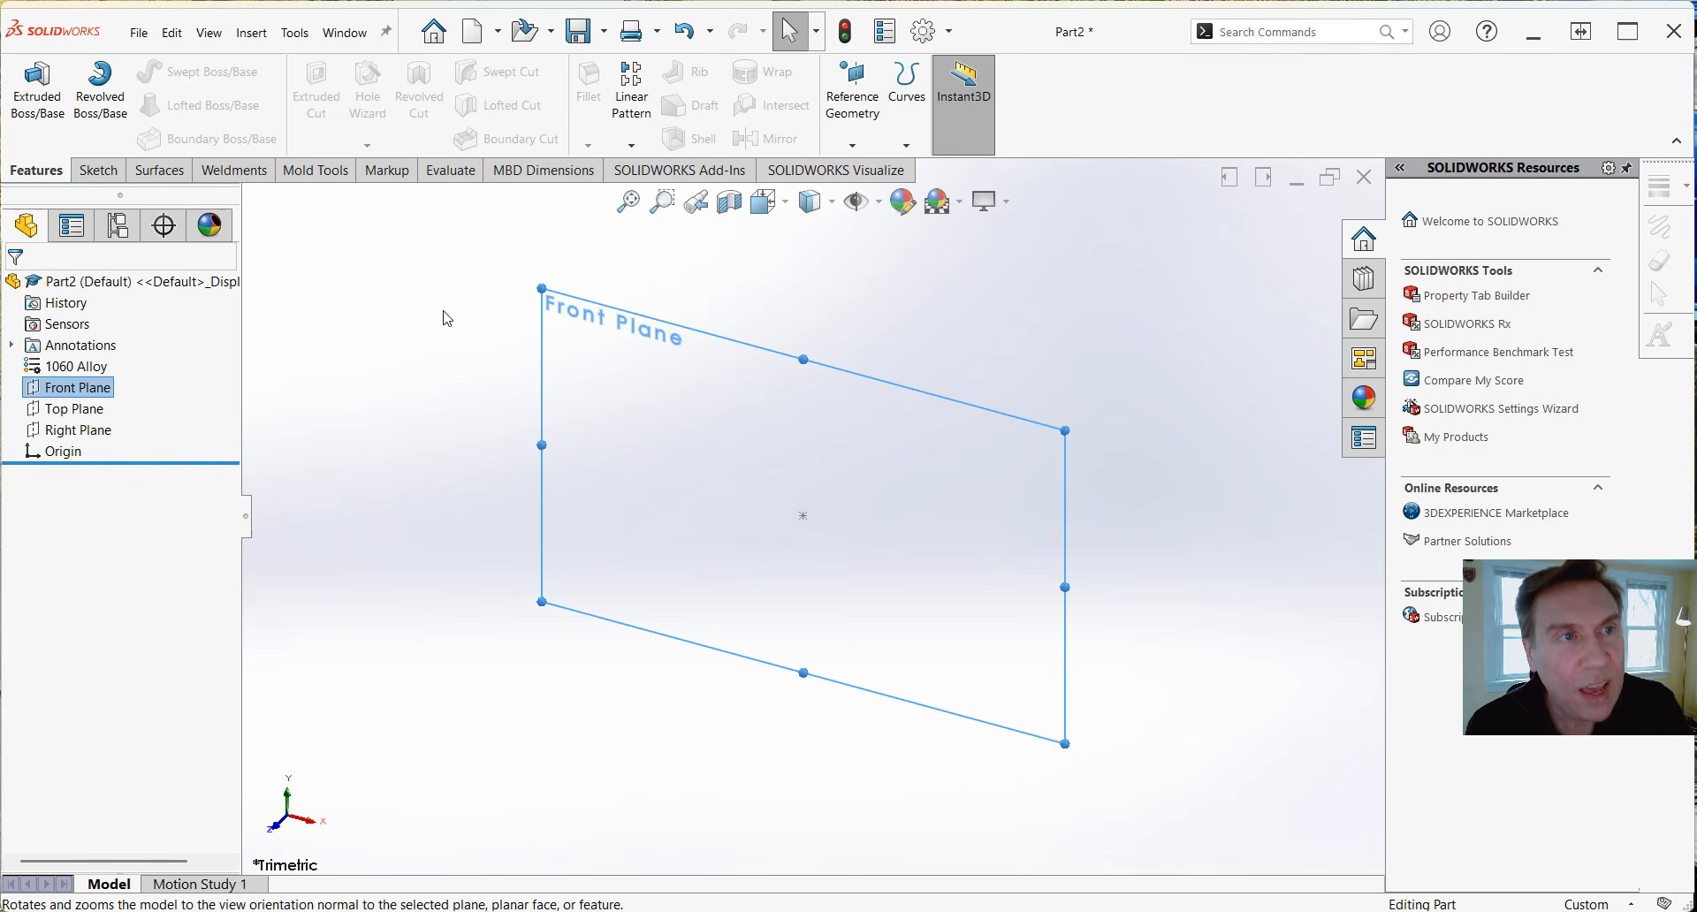
left_click(99, 170)
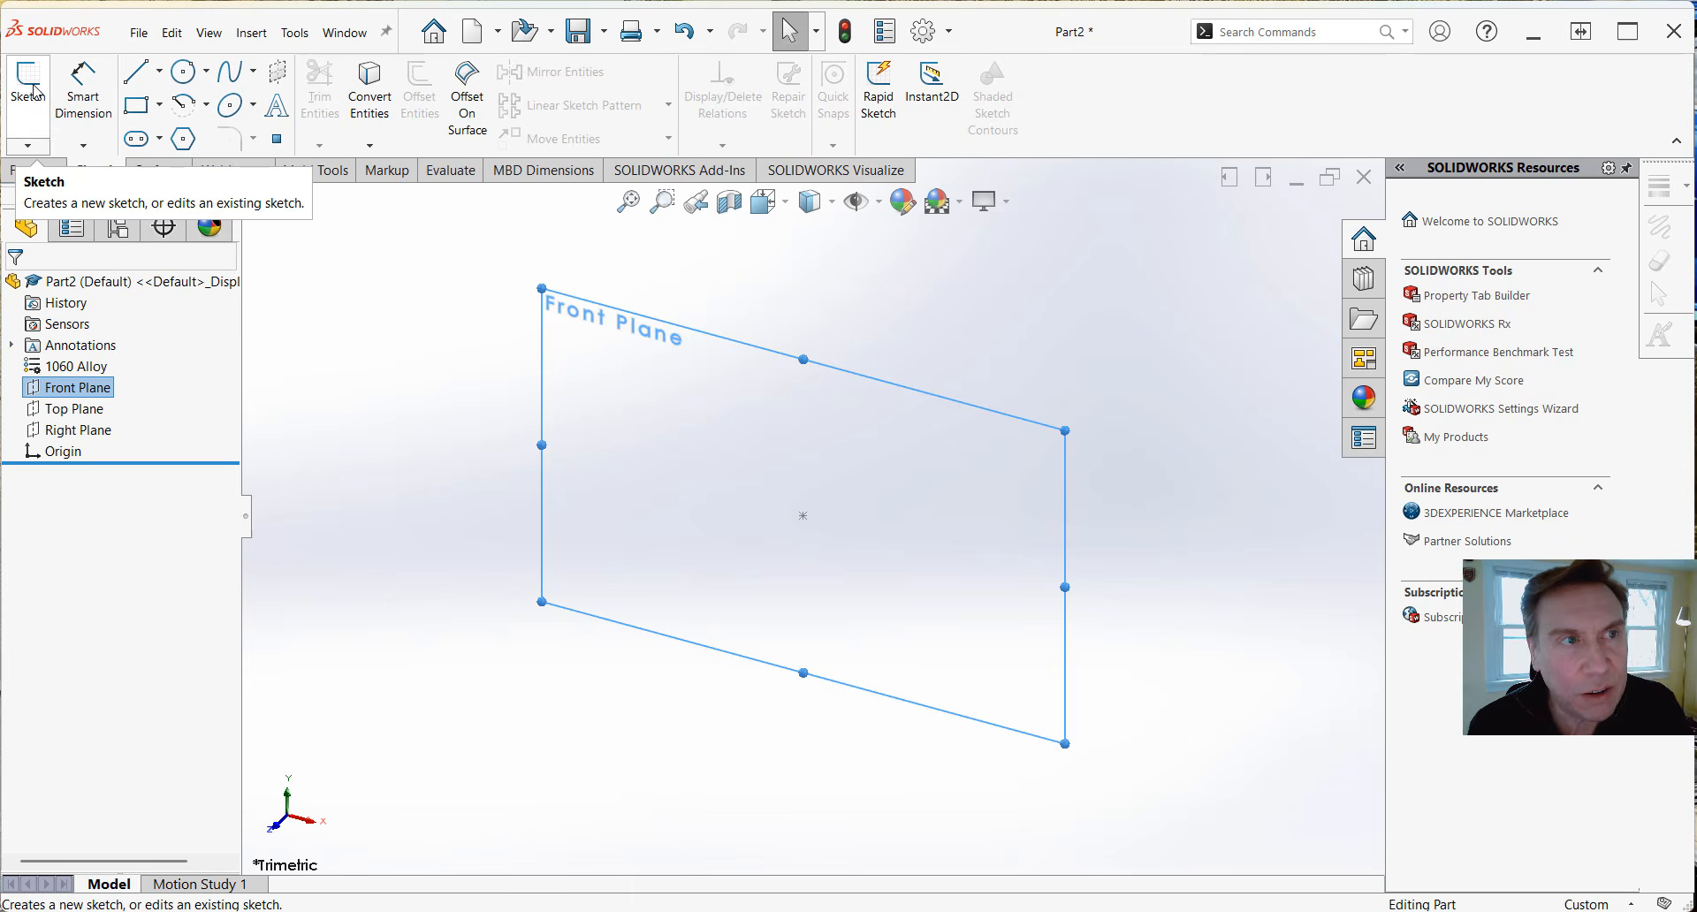
left_click(27, 145)
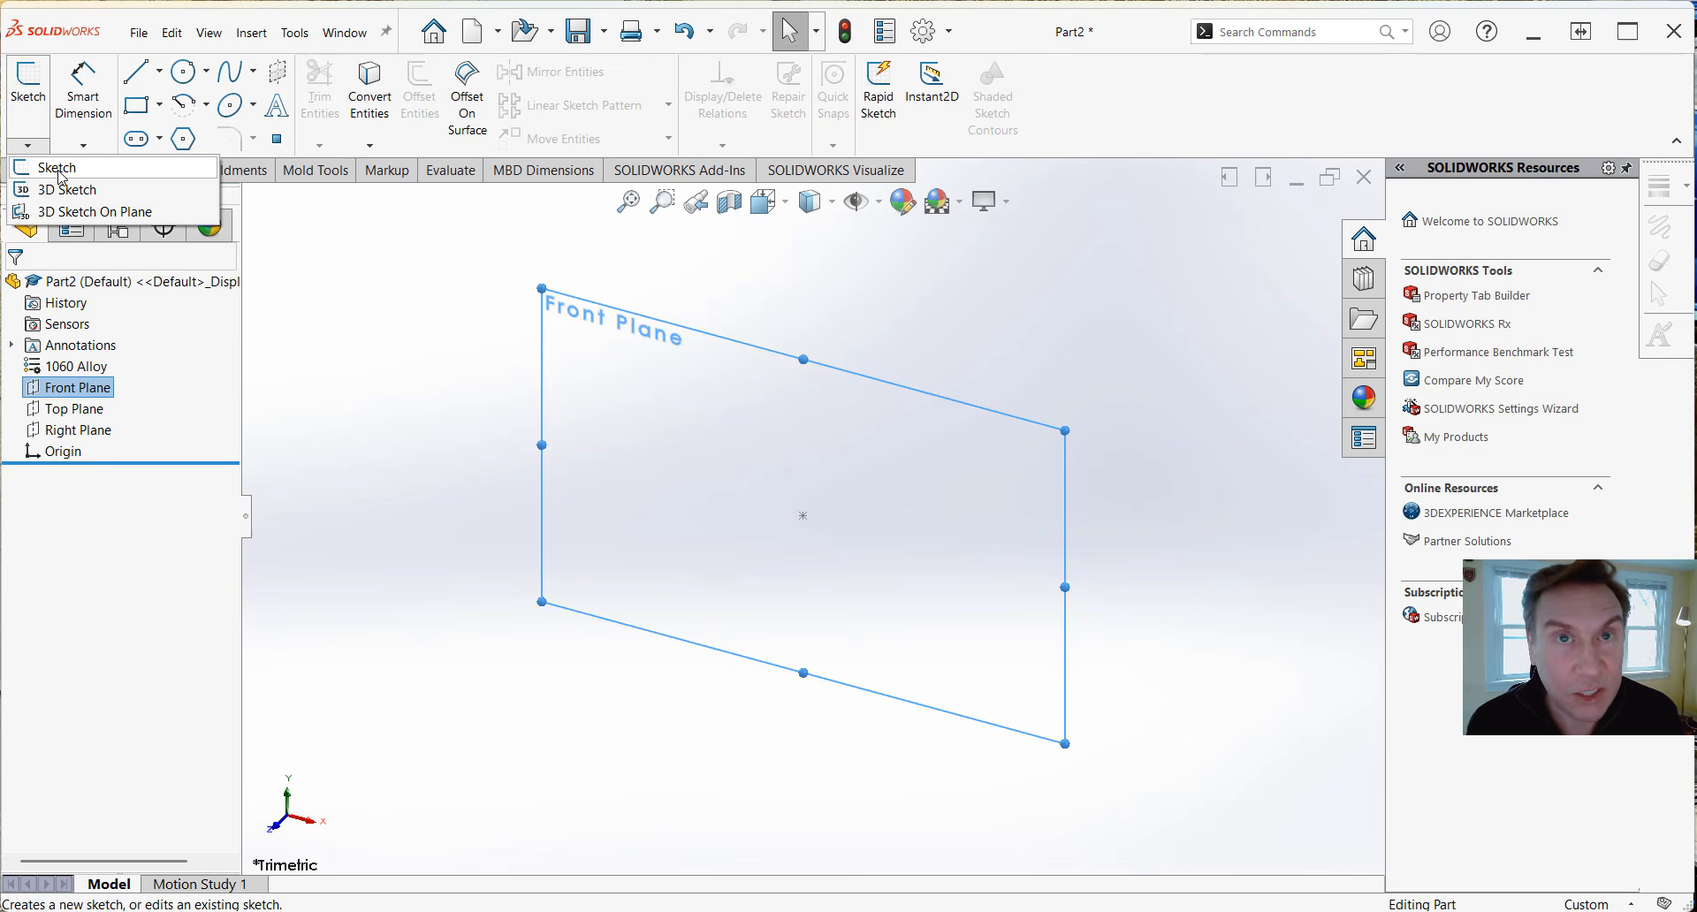
left_click(58, 168)
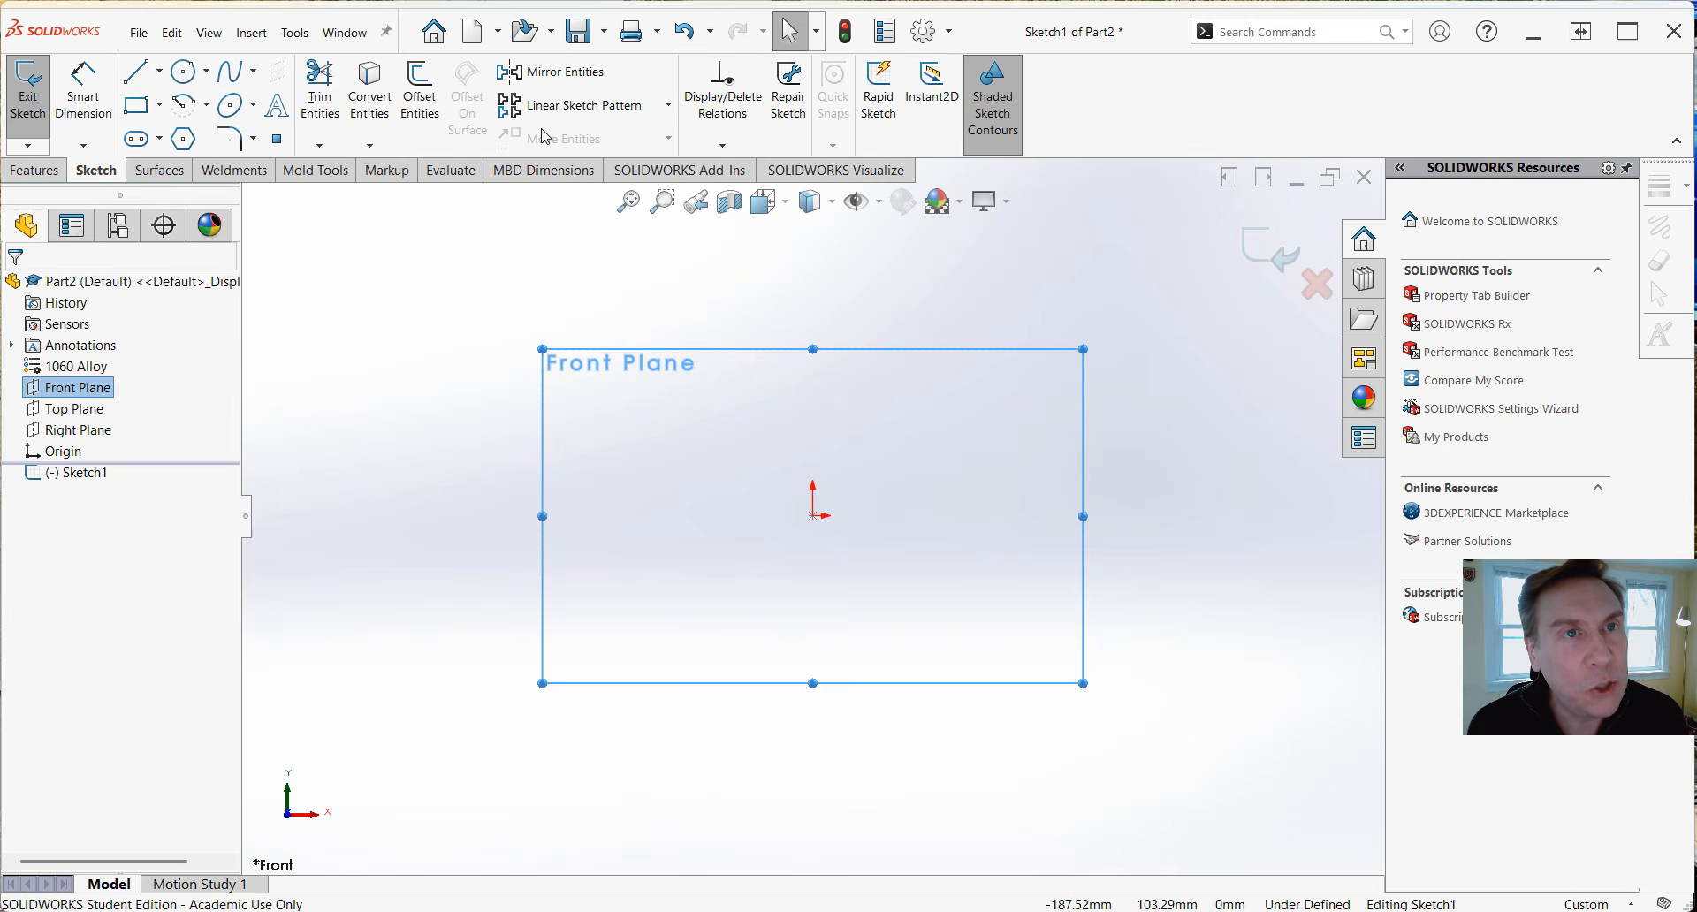
Sketch a corner rectangle from the origin, about 55 mm wide and 84 mm high, extending up and to the right.
left_click(162, 113)
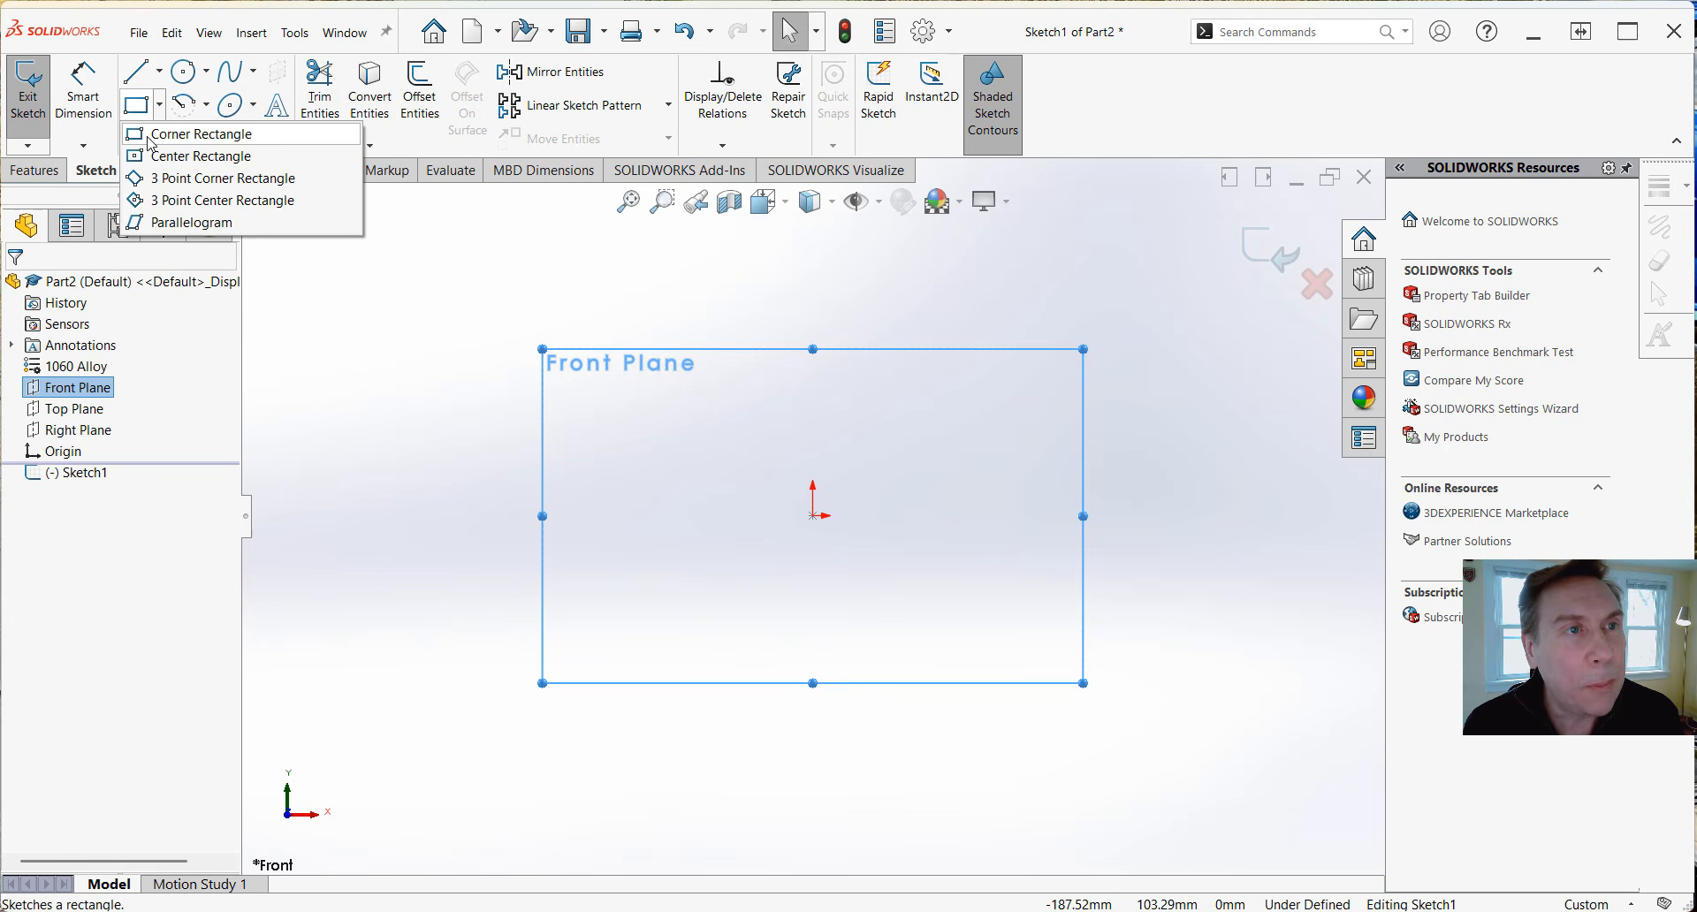
left_click(148, 136)
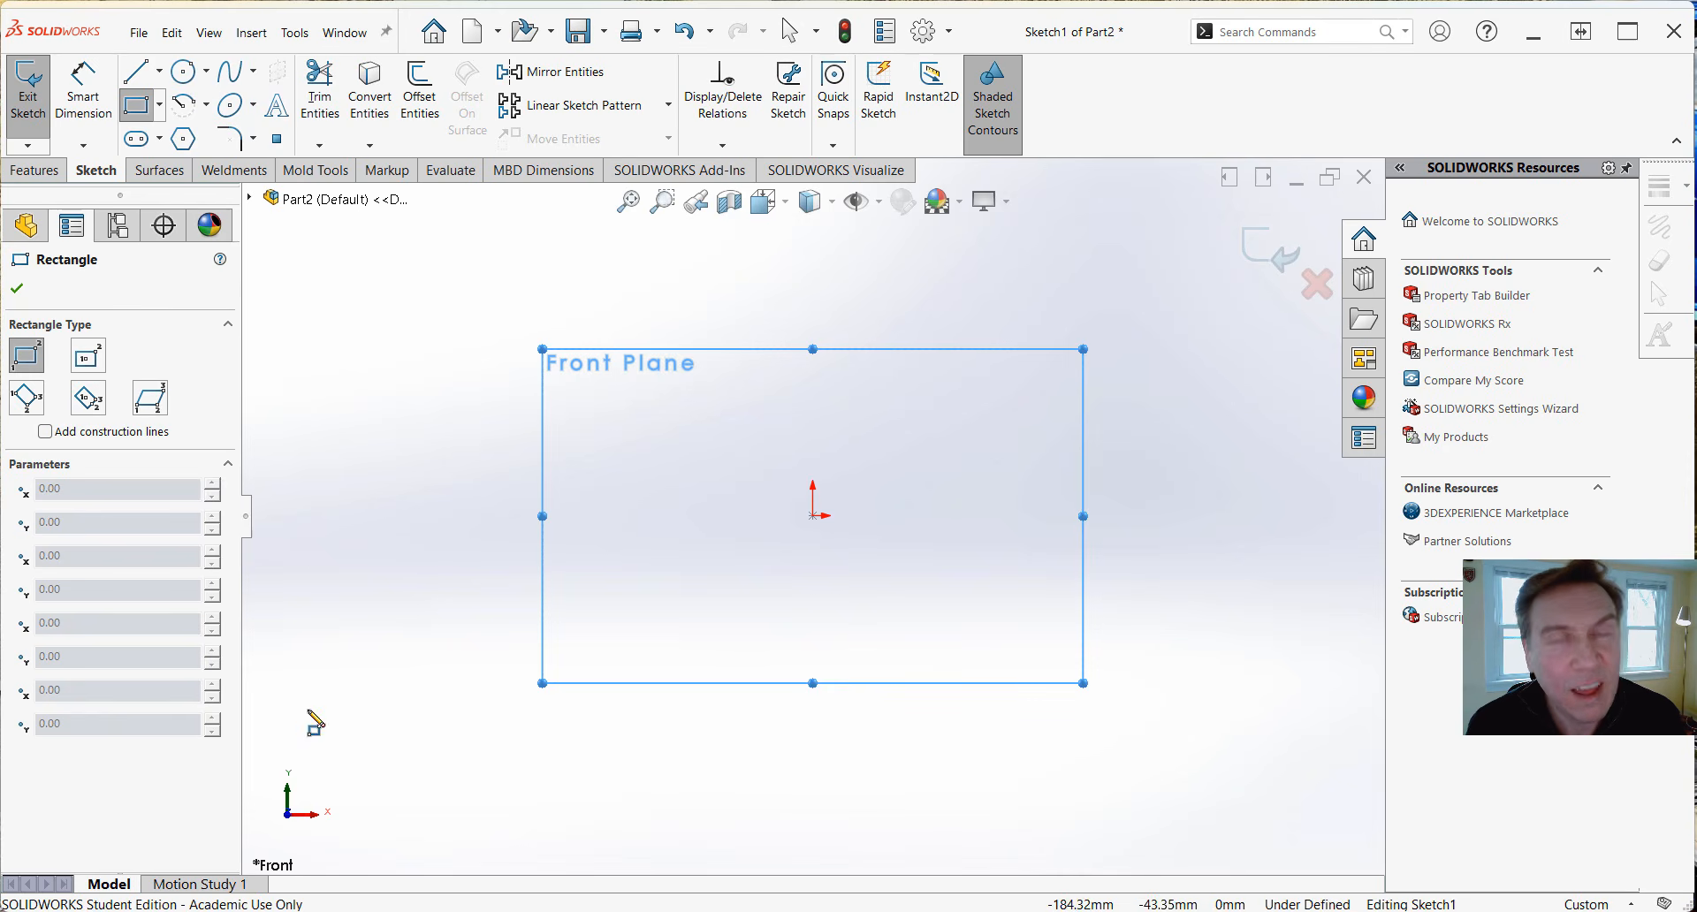
left_click(814, 515)
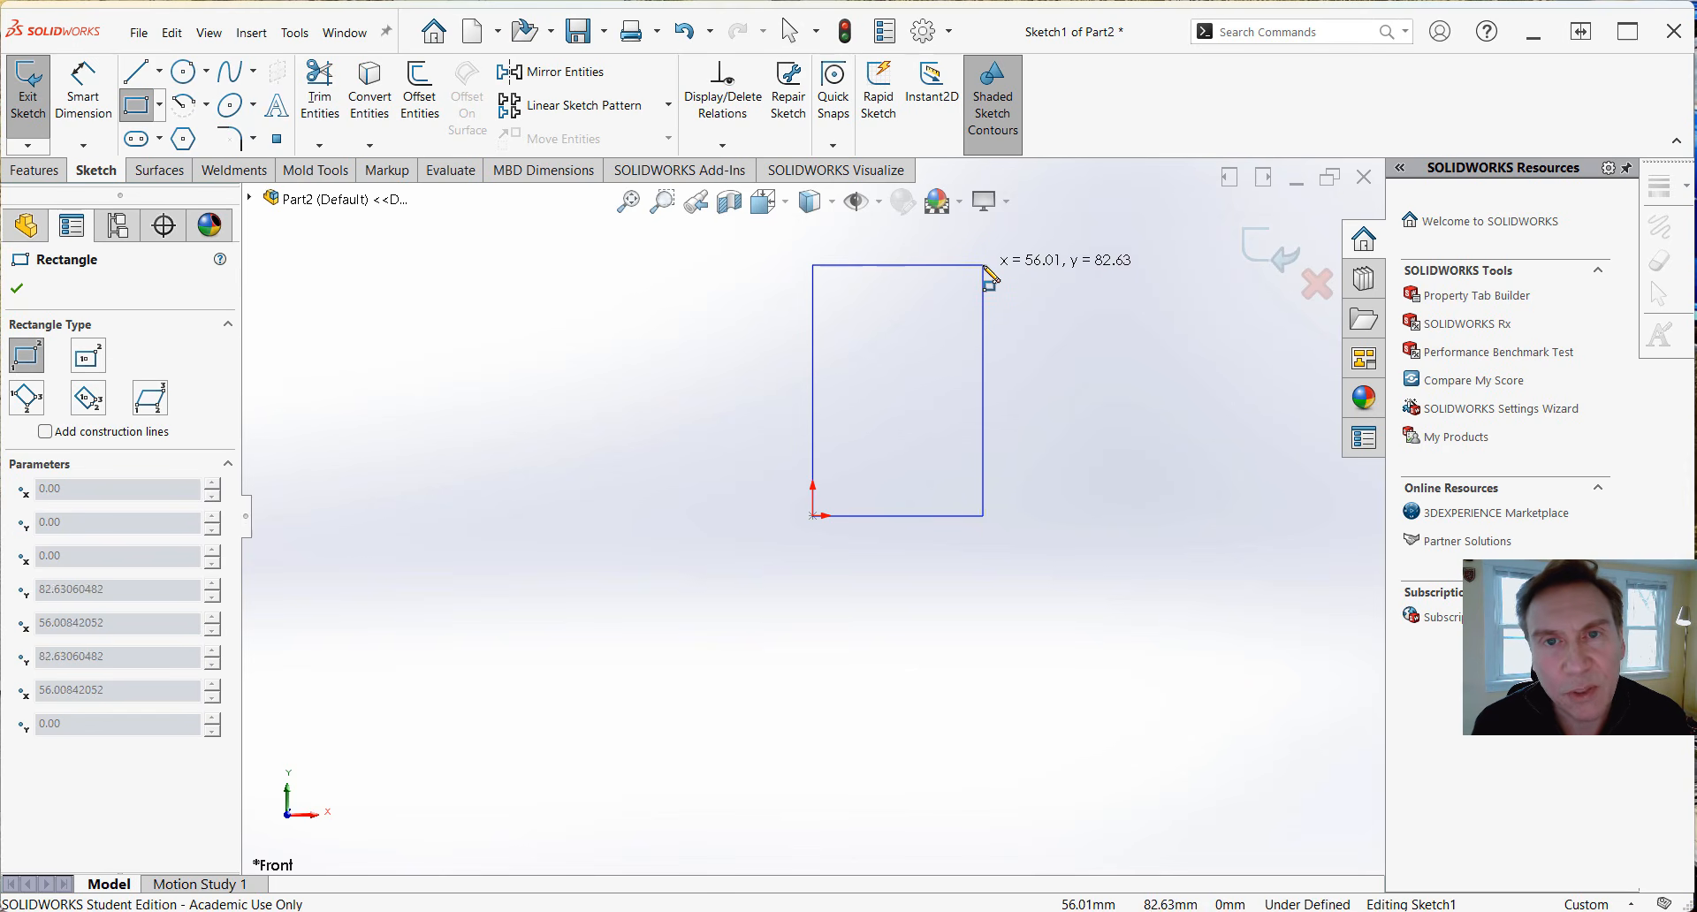
left_click(980, 263)
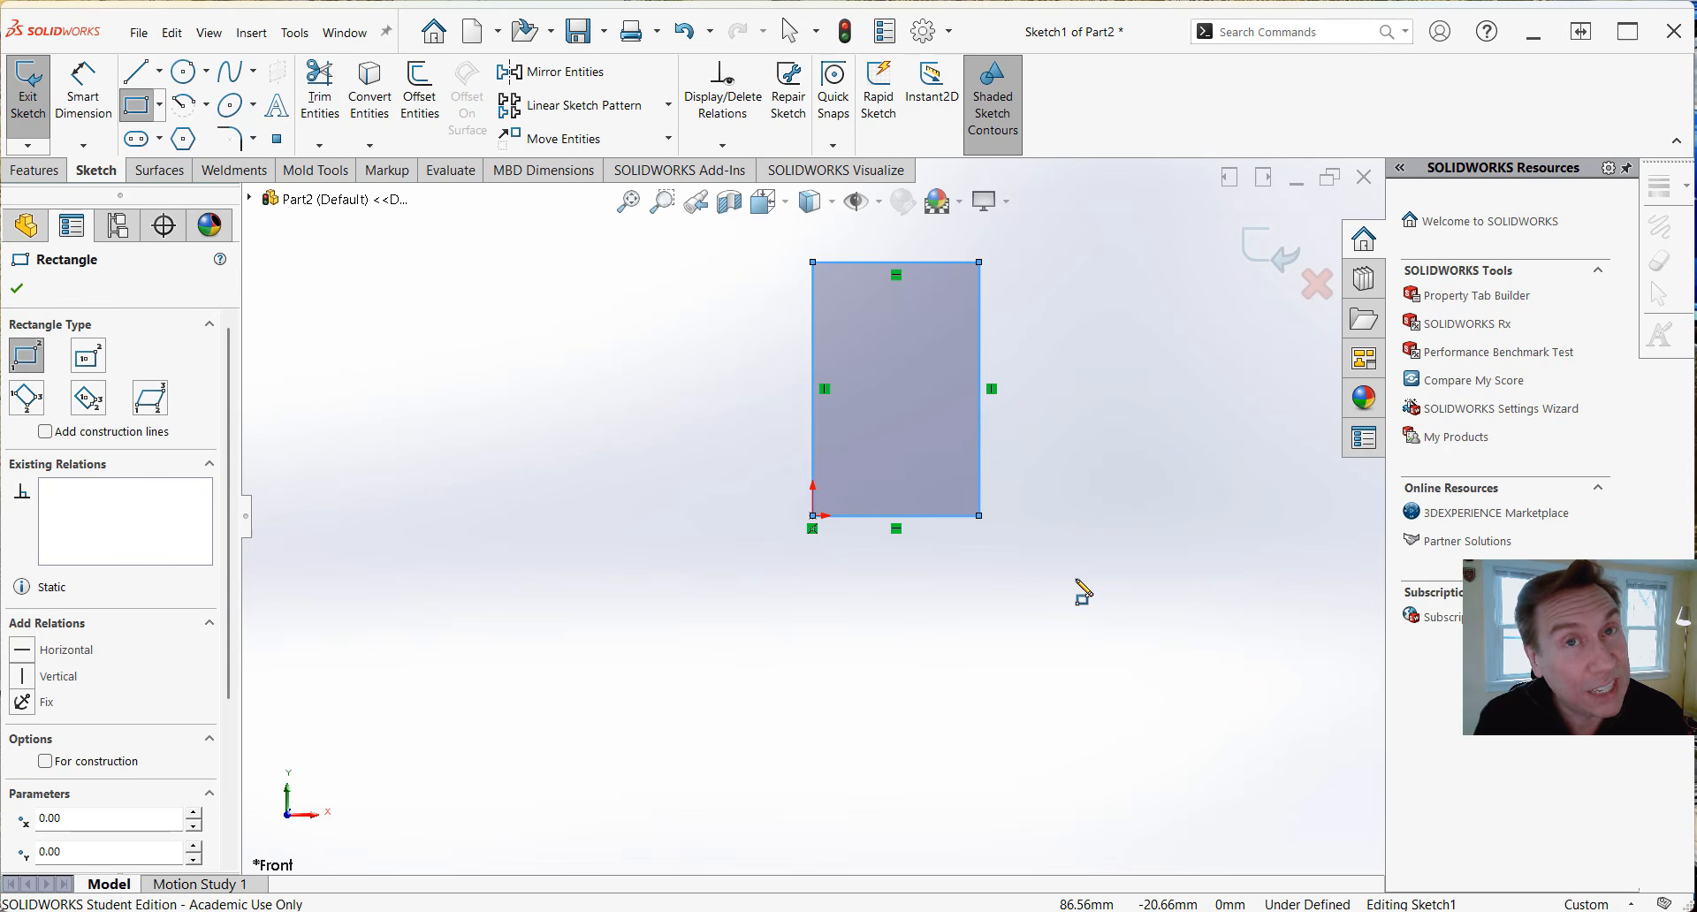
Dimension the rectangle's left vertical edge and set its length to 5 in.
left_click(83, 88)
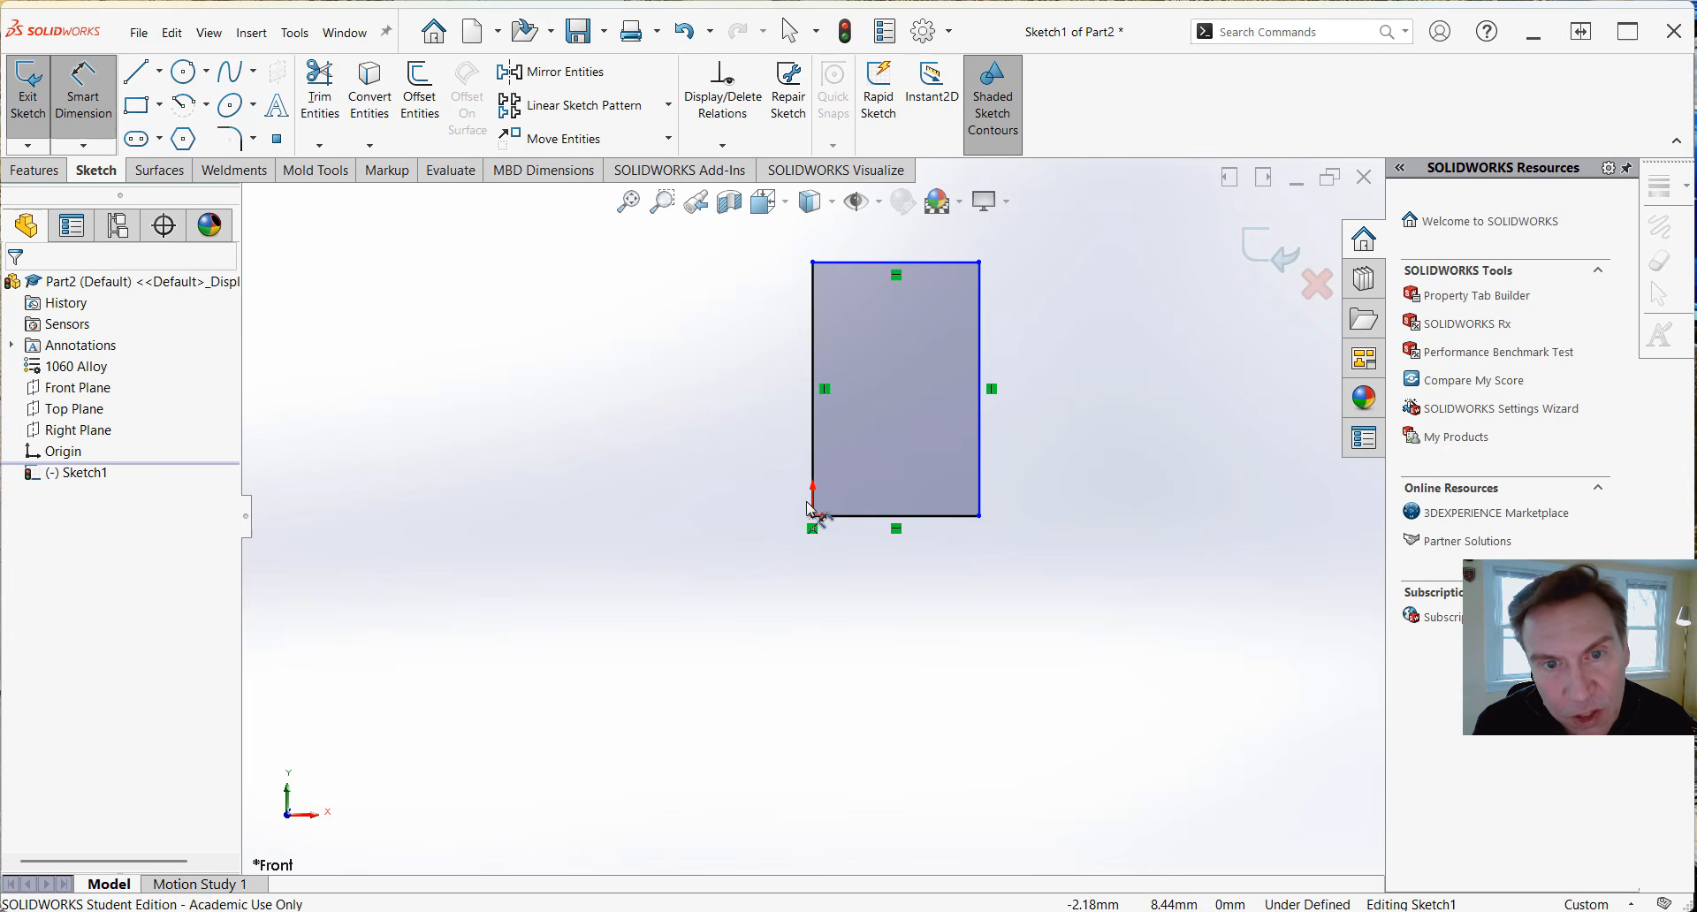
left_click(814, 431)
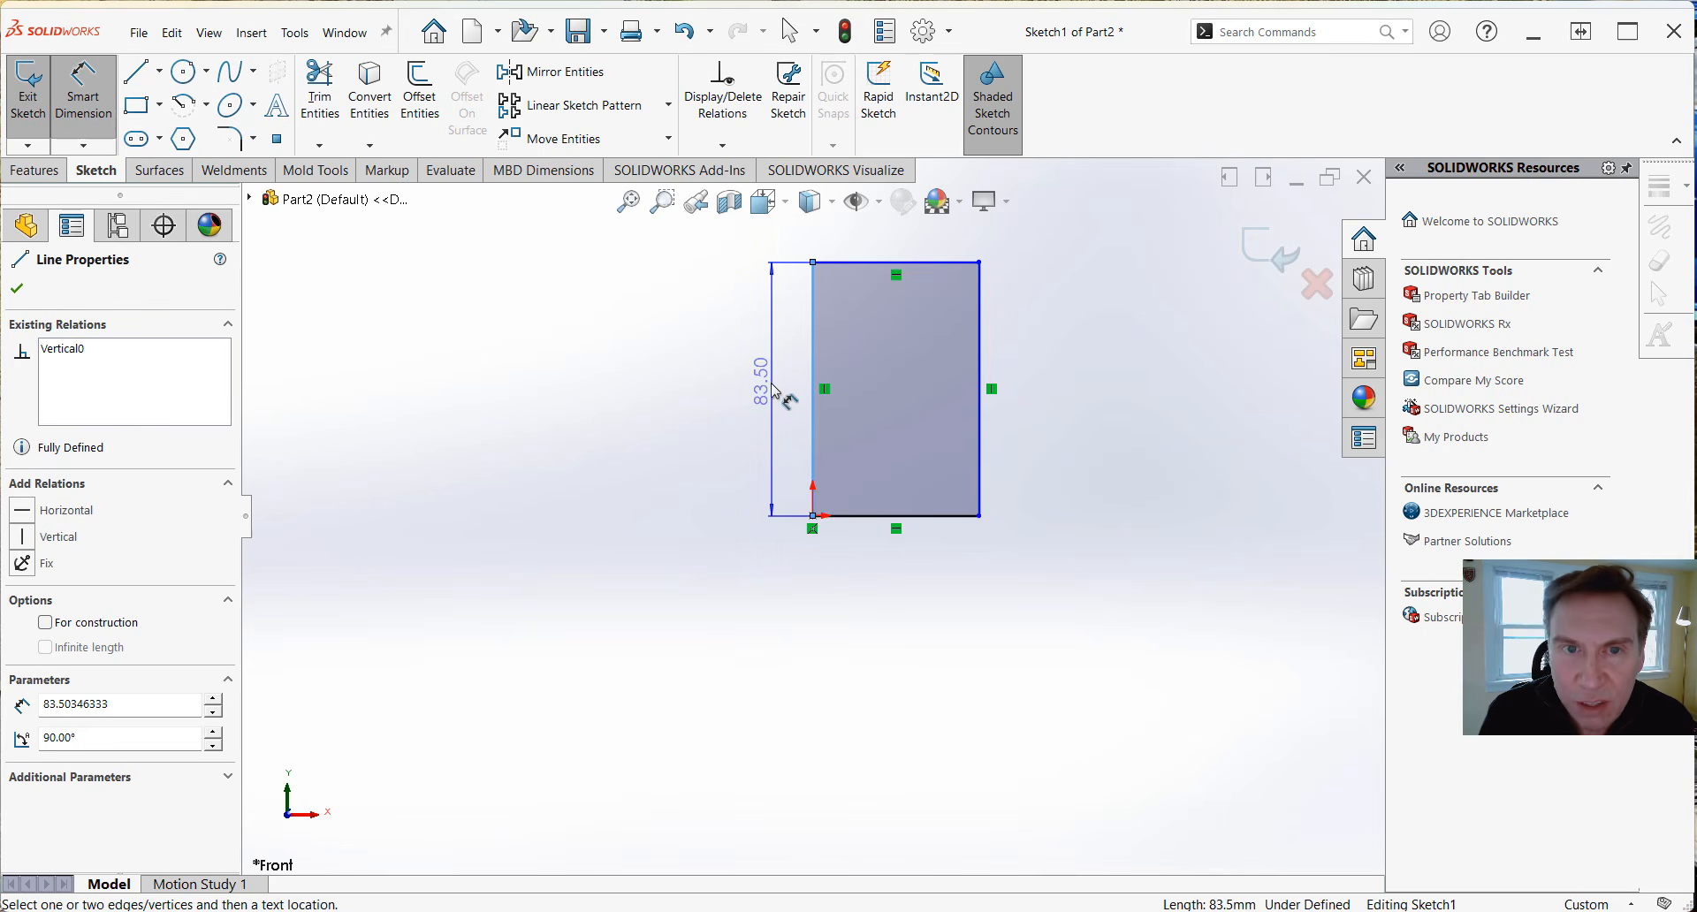
left_click(769, 389)
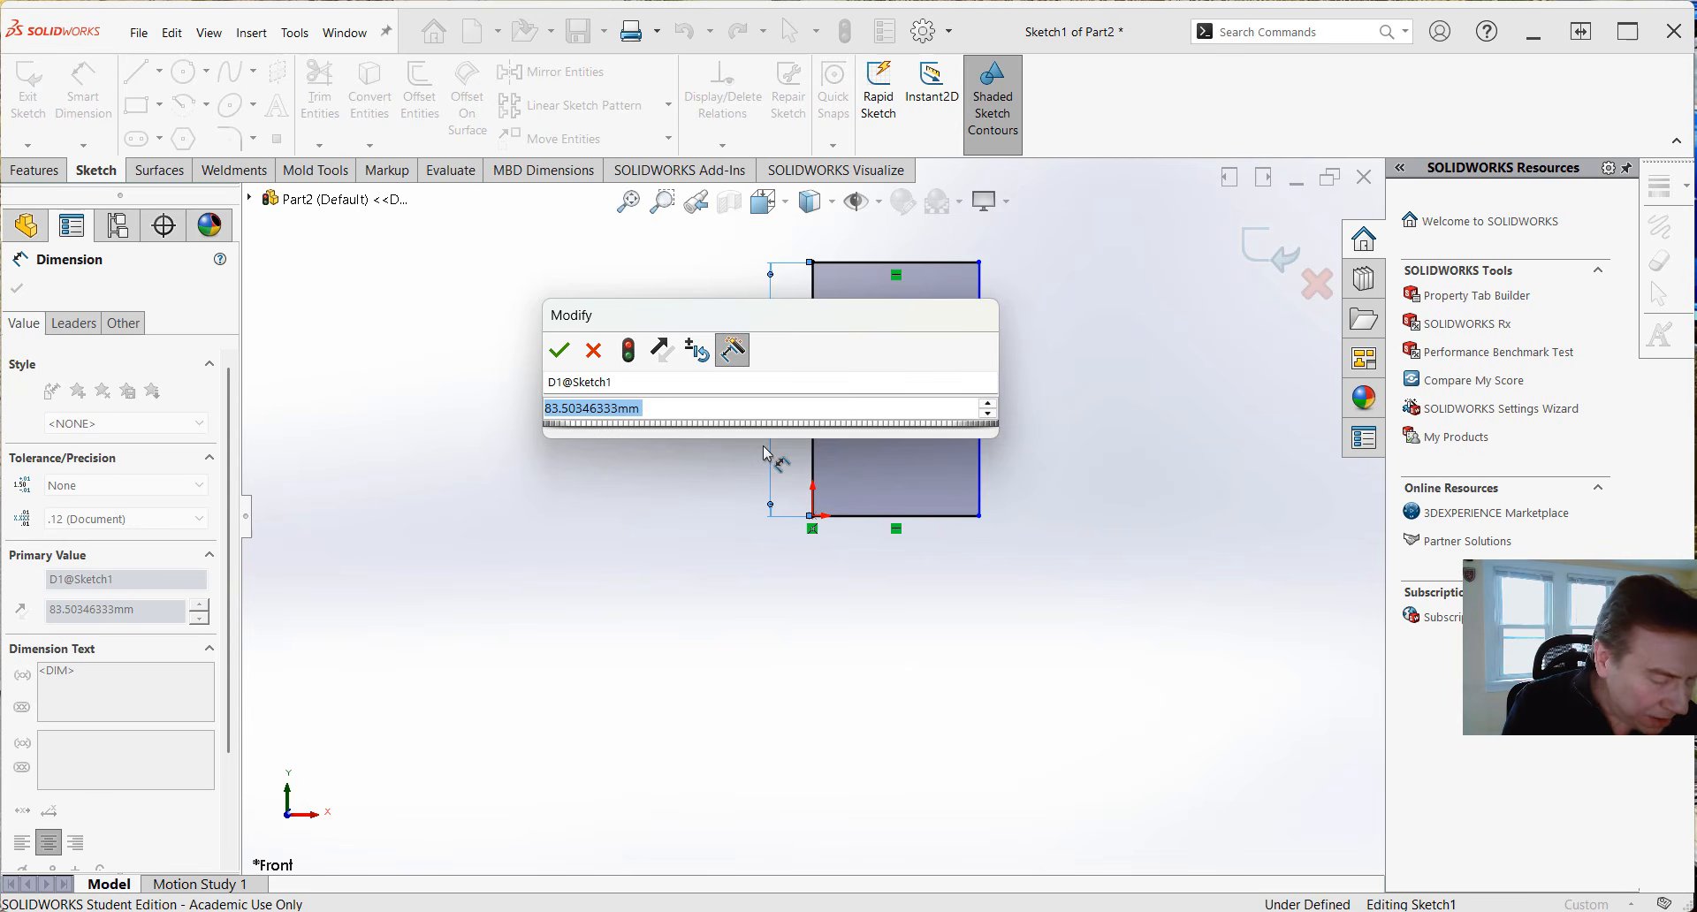
type("5")
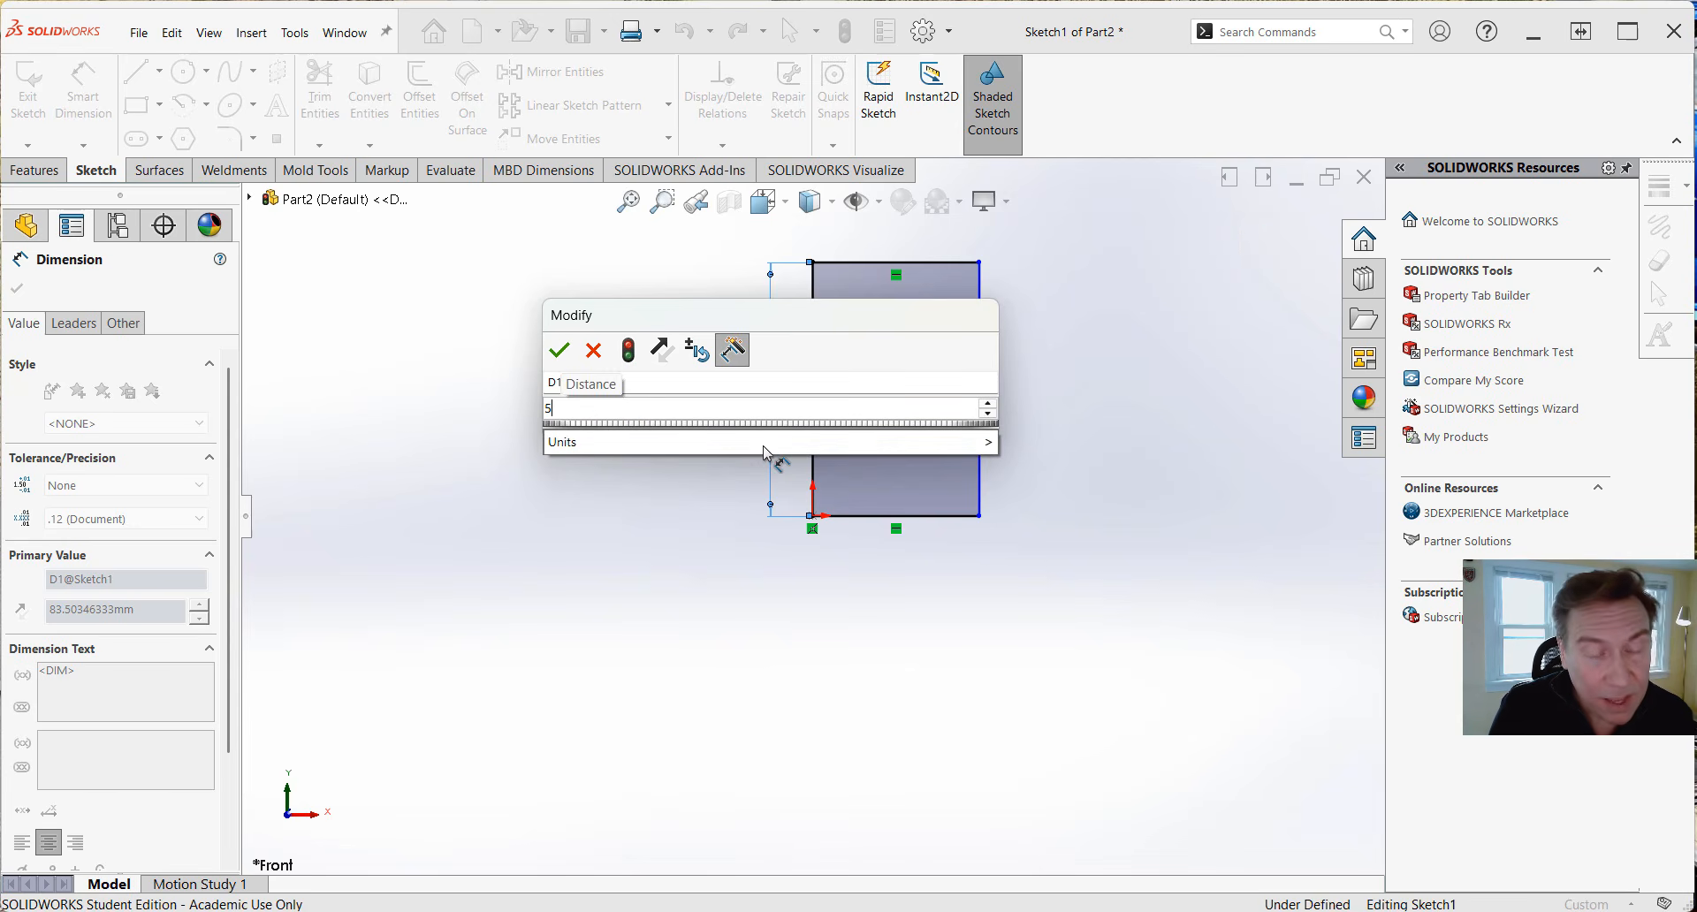
type("in")
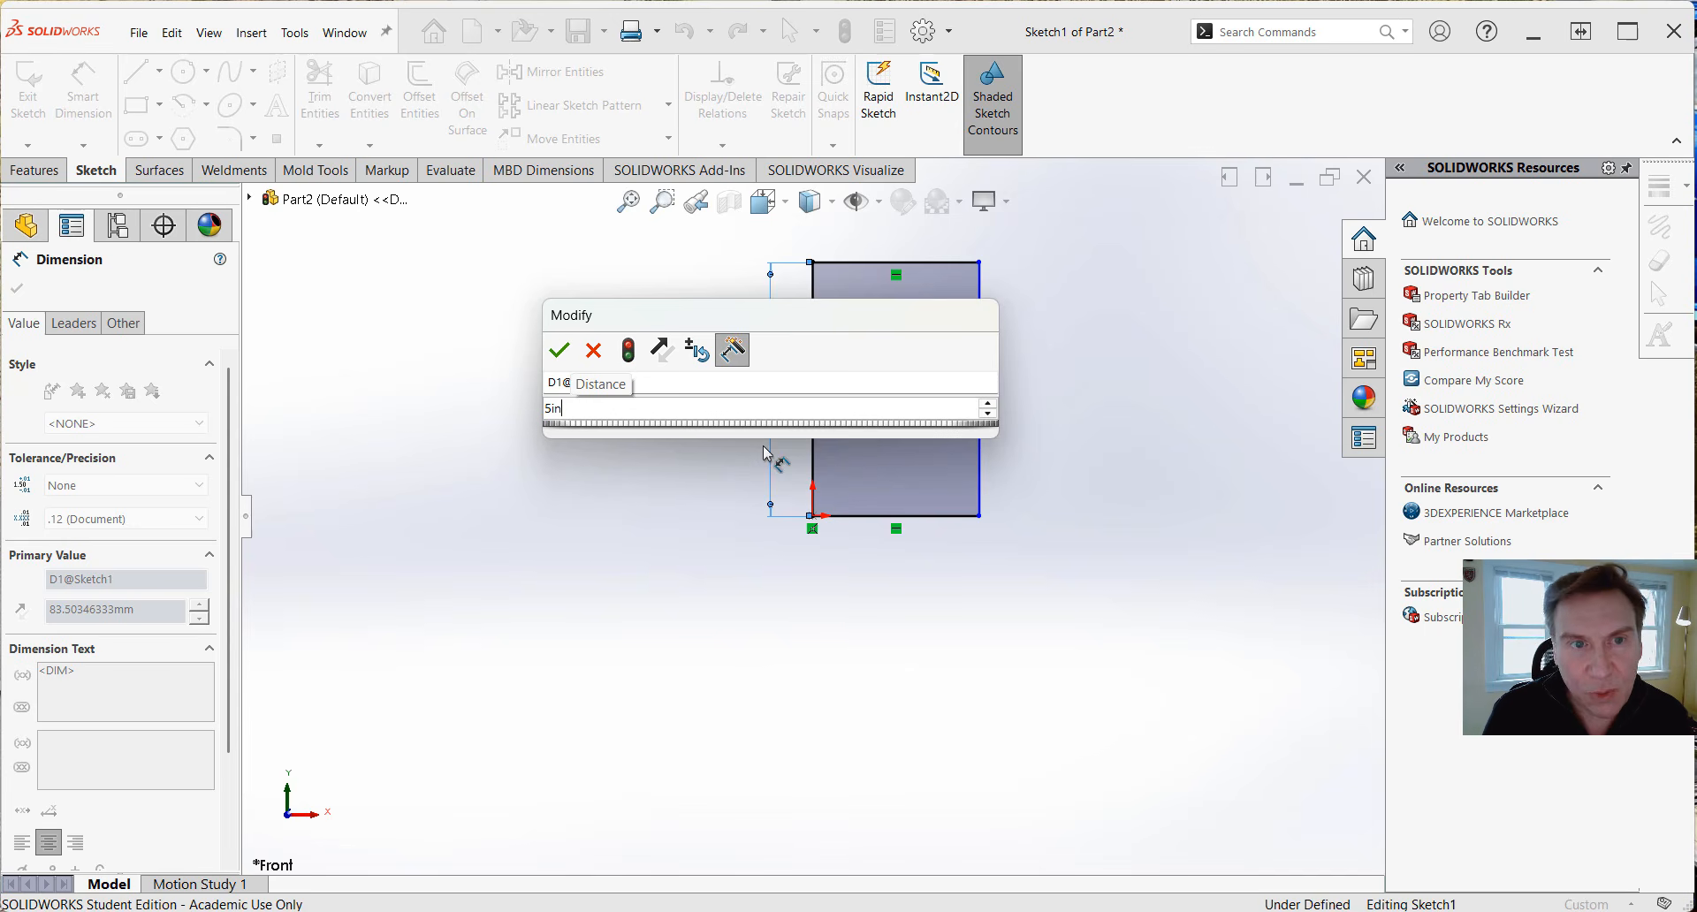
left_click(564, 355)
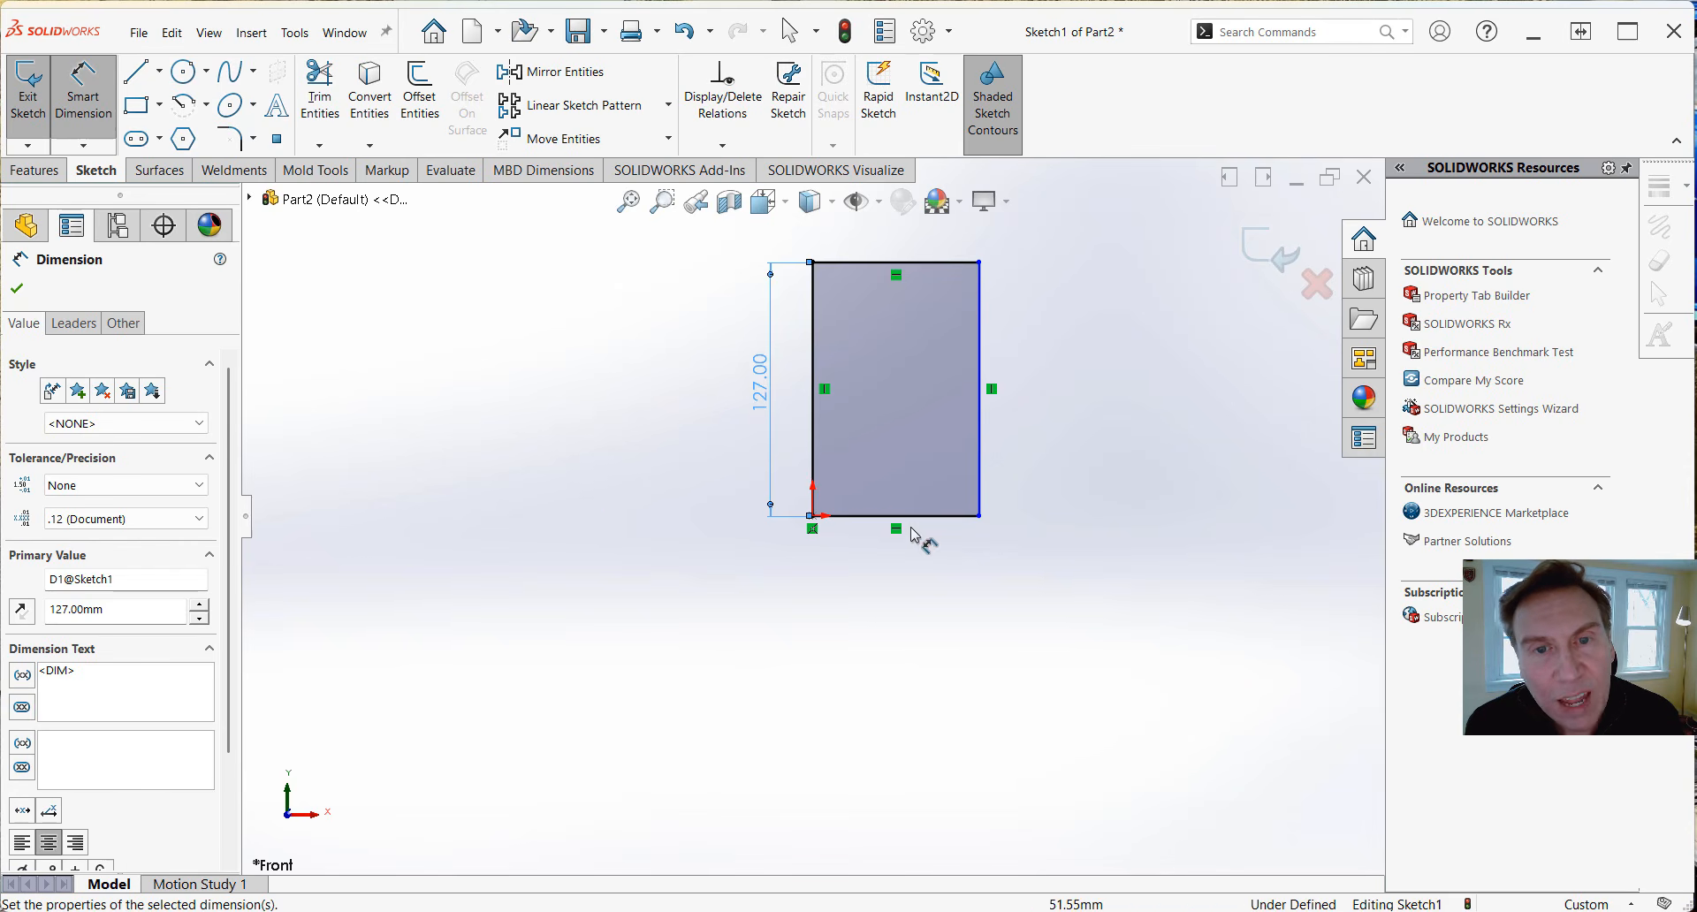
Dimension the rectangle's bottom edge, set its length to 3", and leave the dimension tool.
left_click(858, 518)
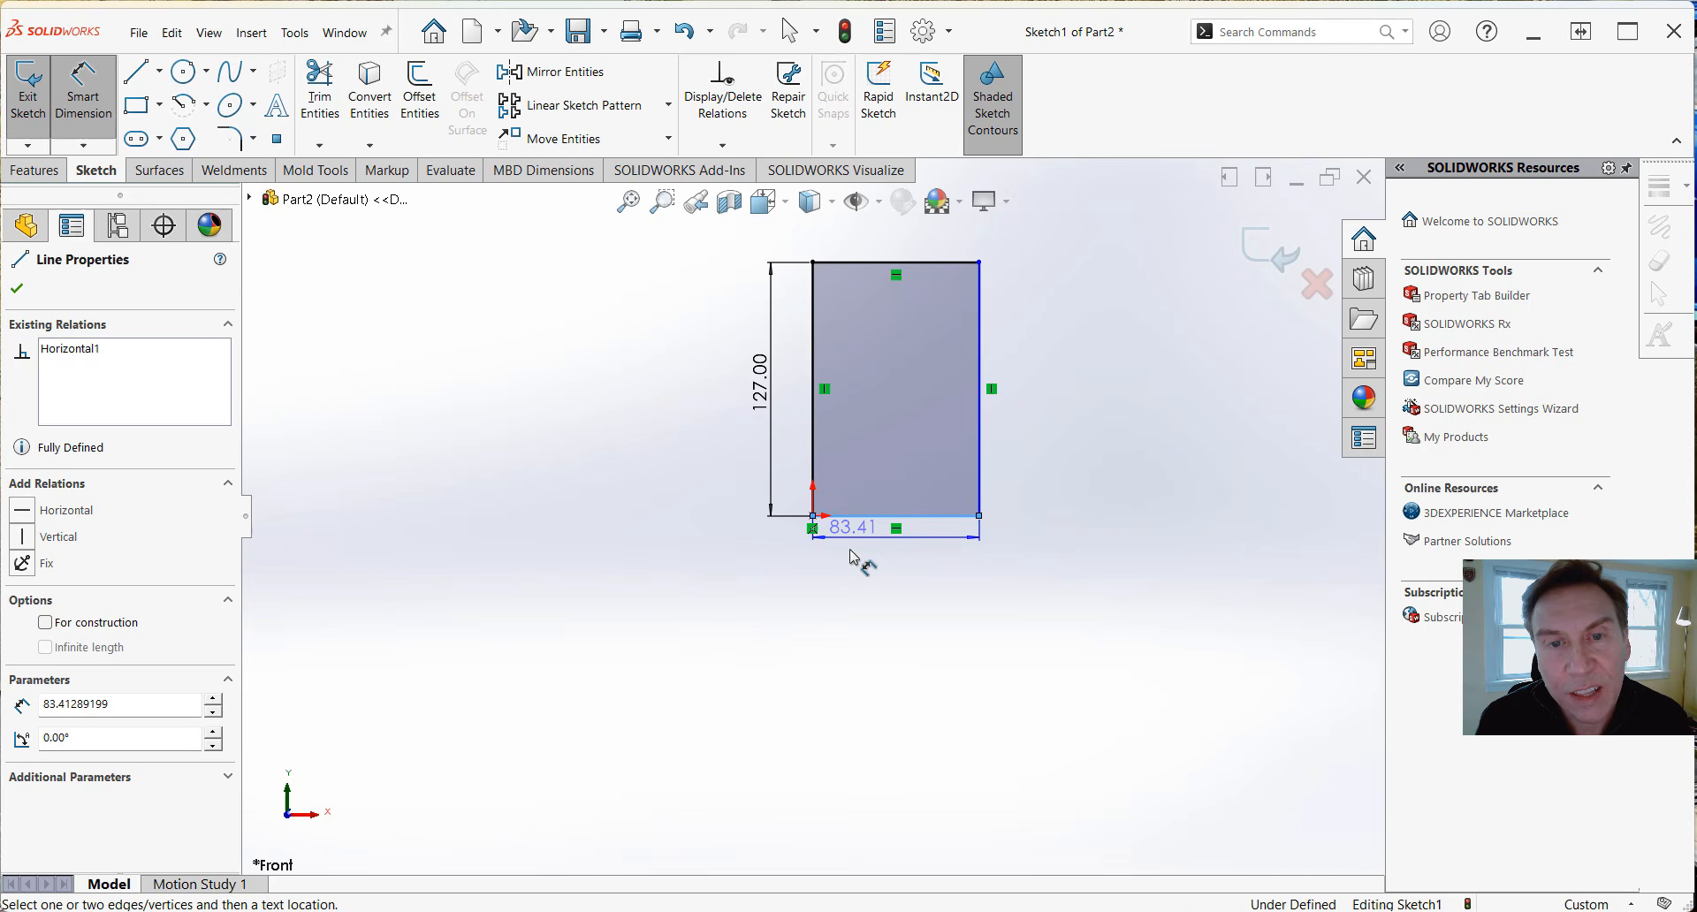
left_click(900, 587)
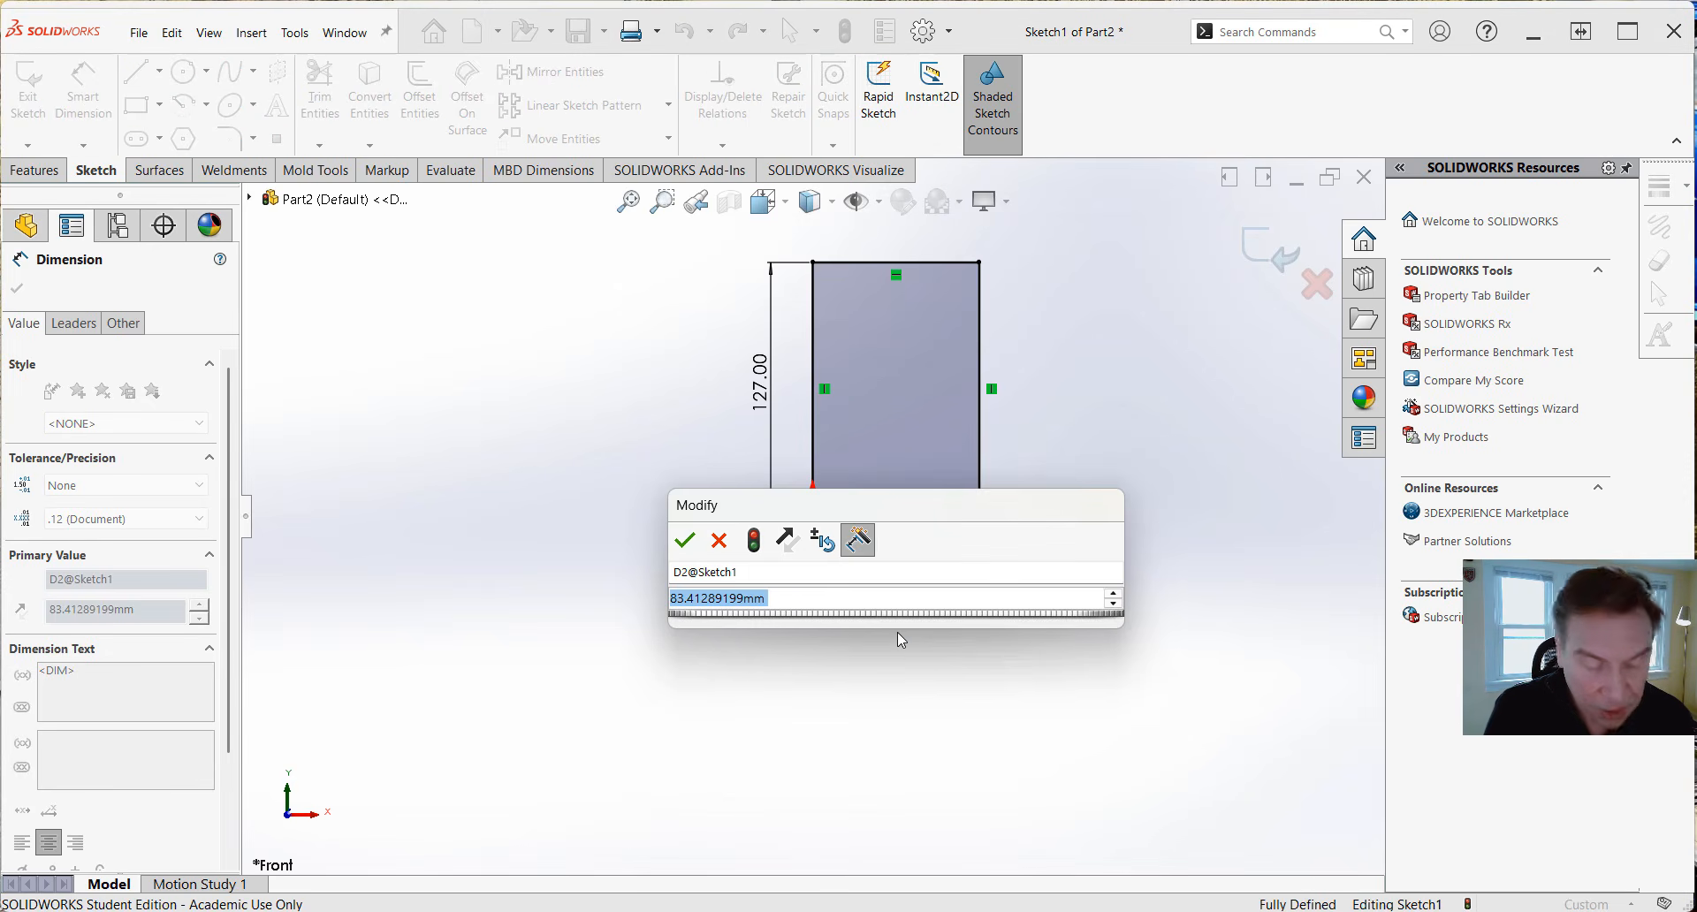
type("3")
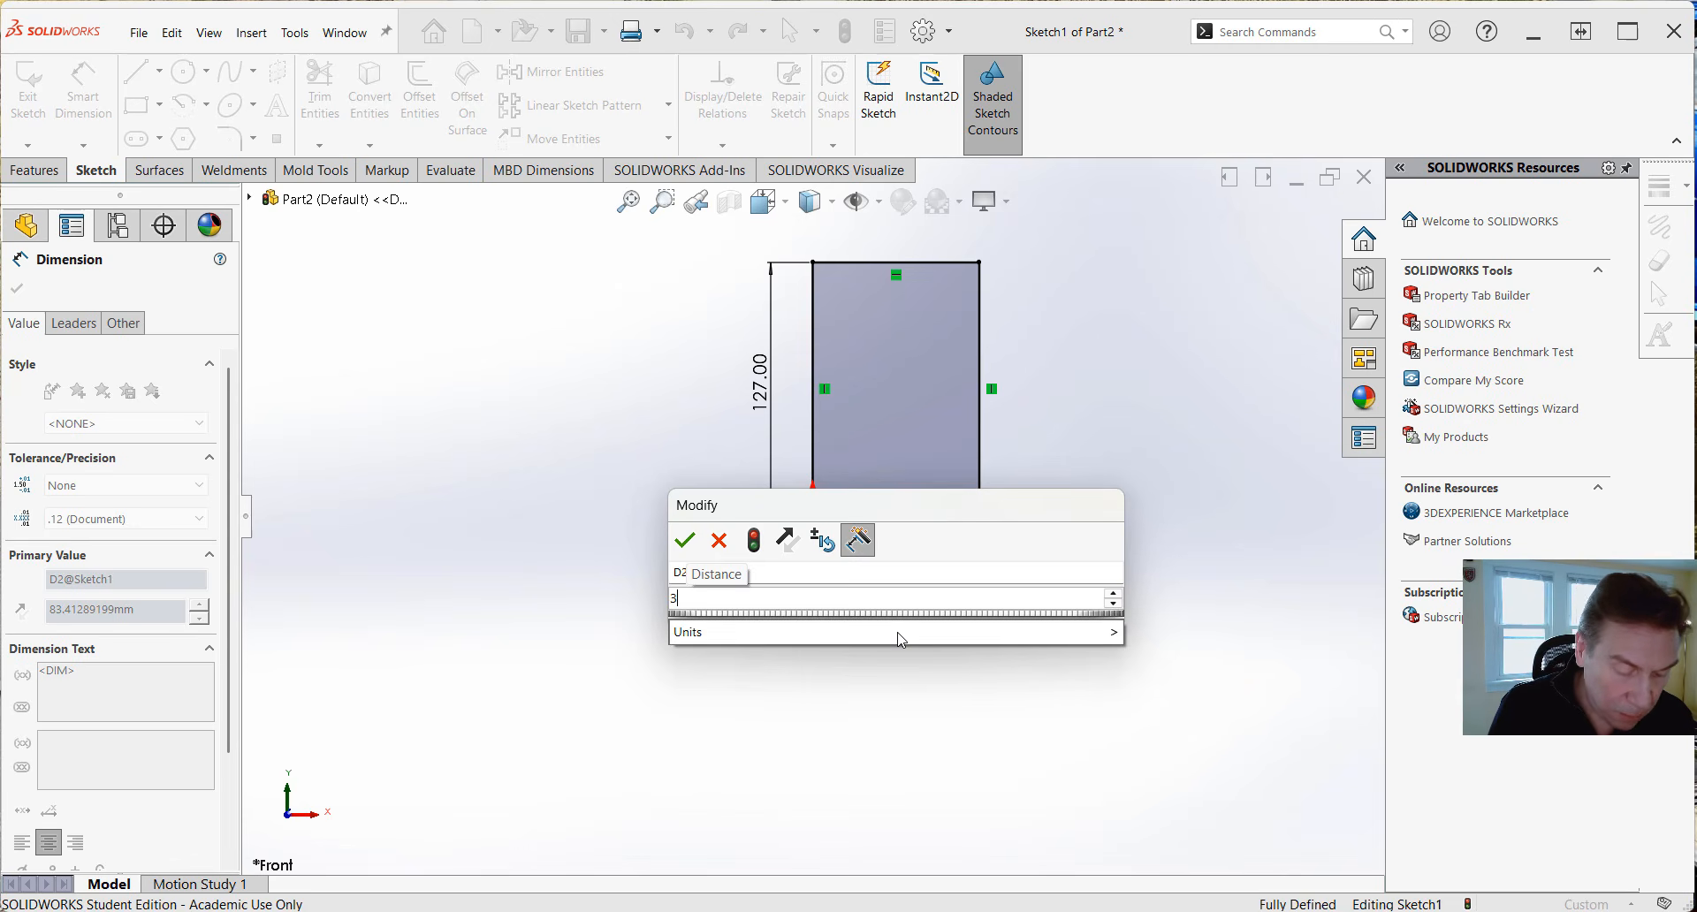
type("\"")
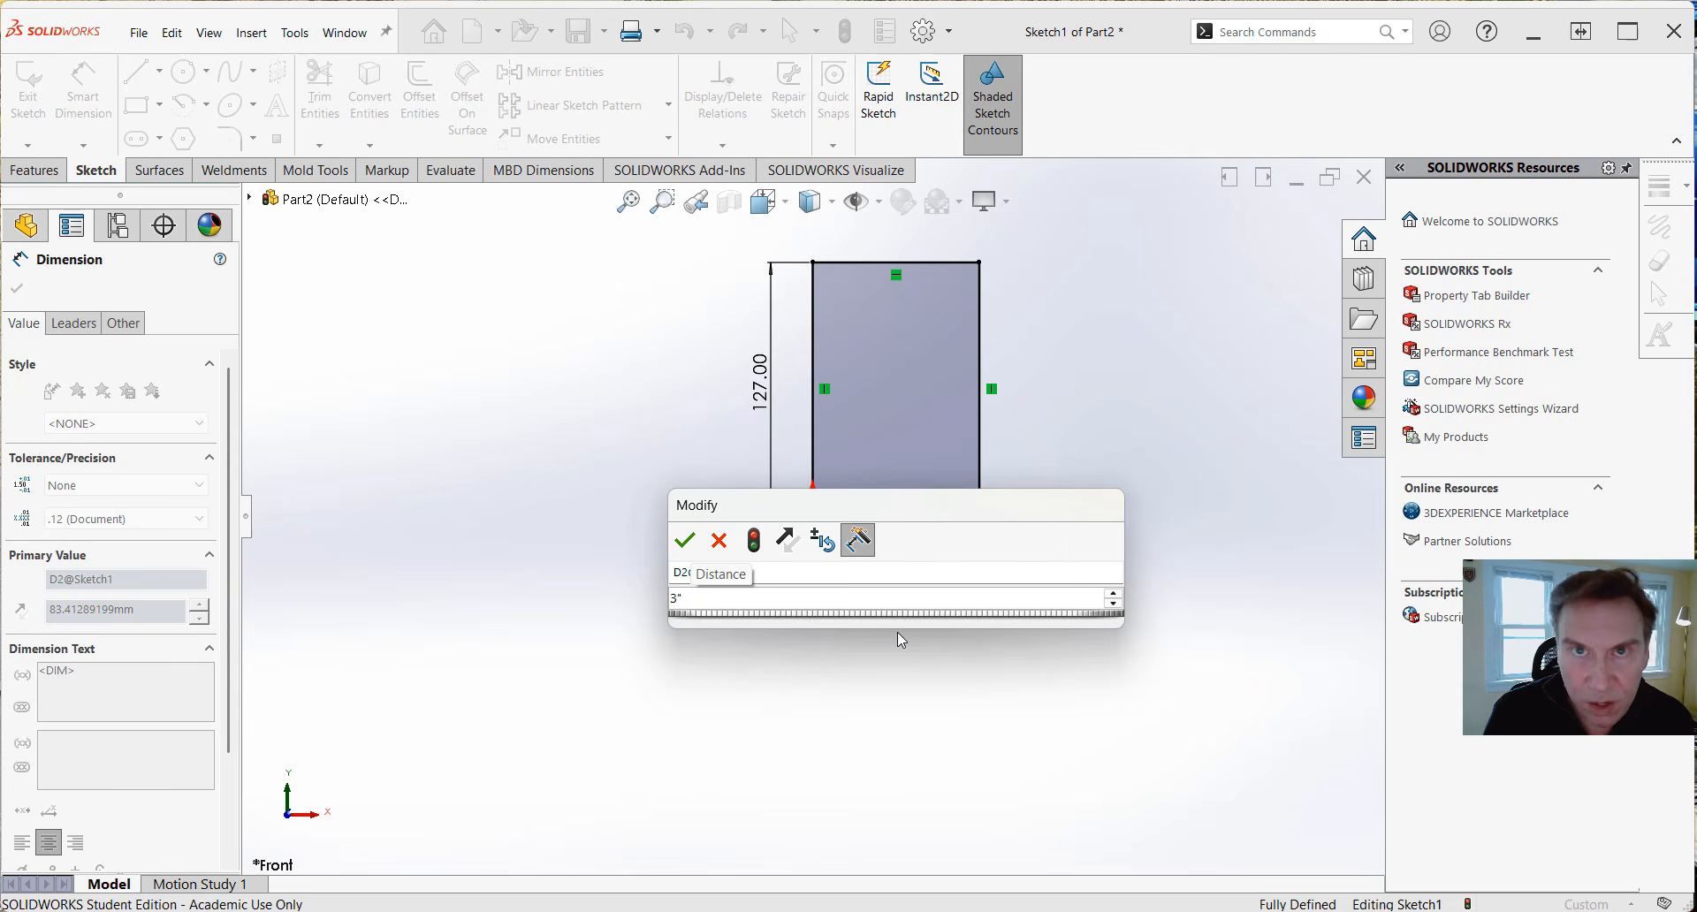
left_click(686, 543)
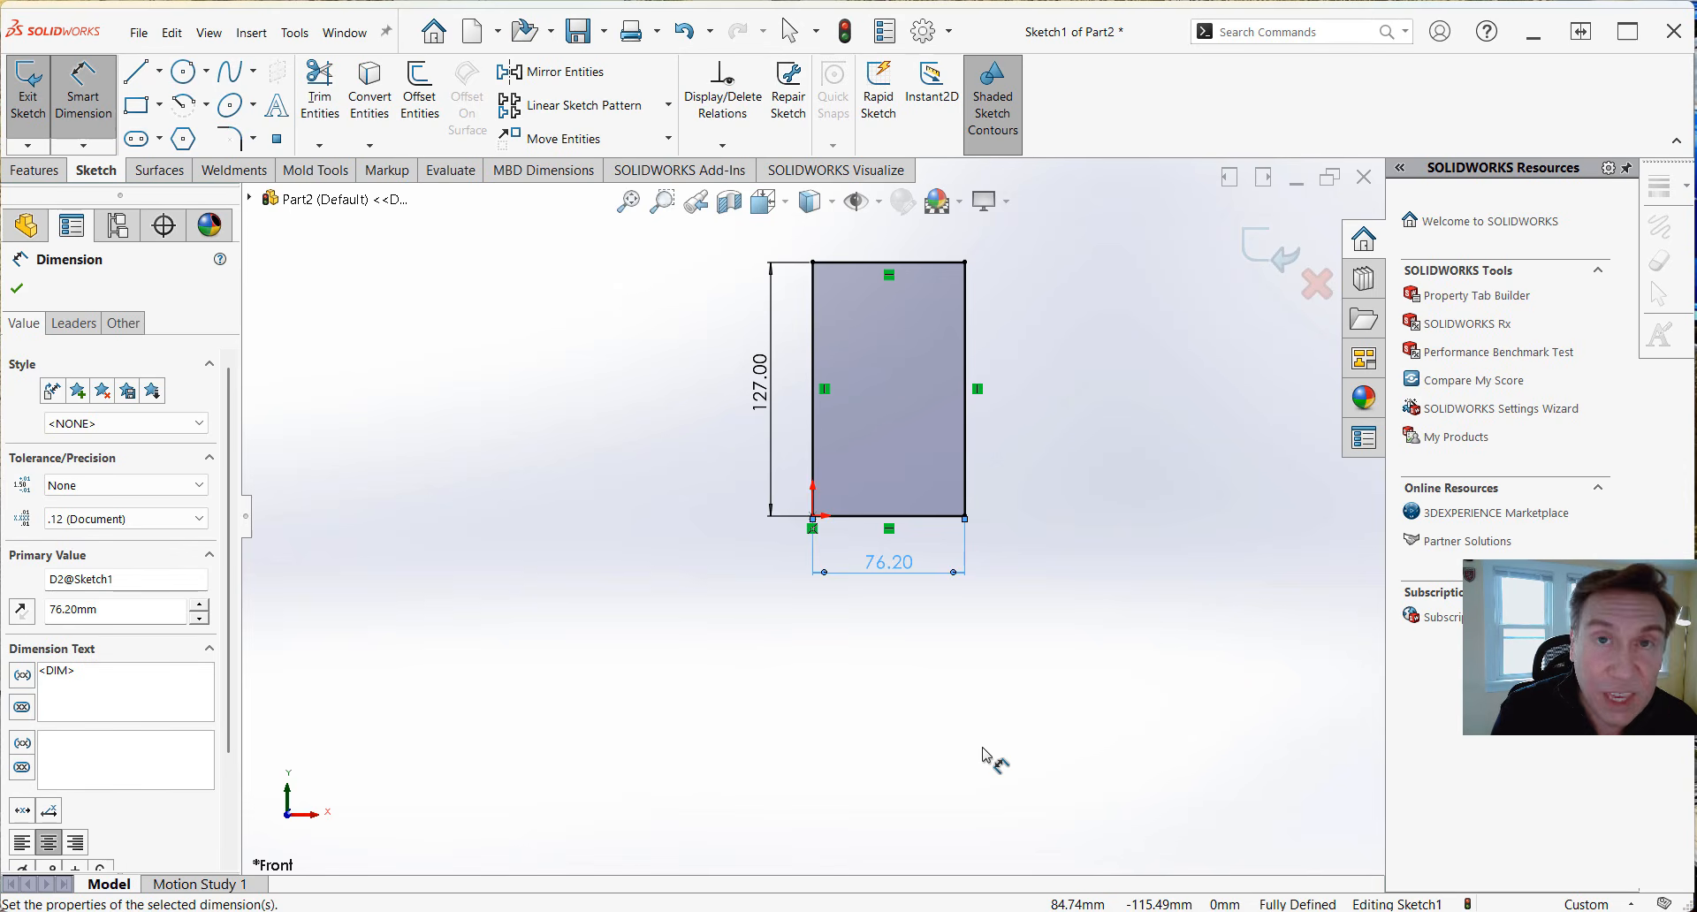
key("f")
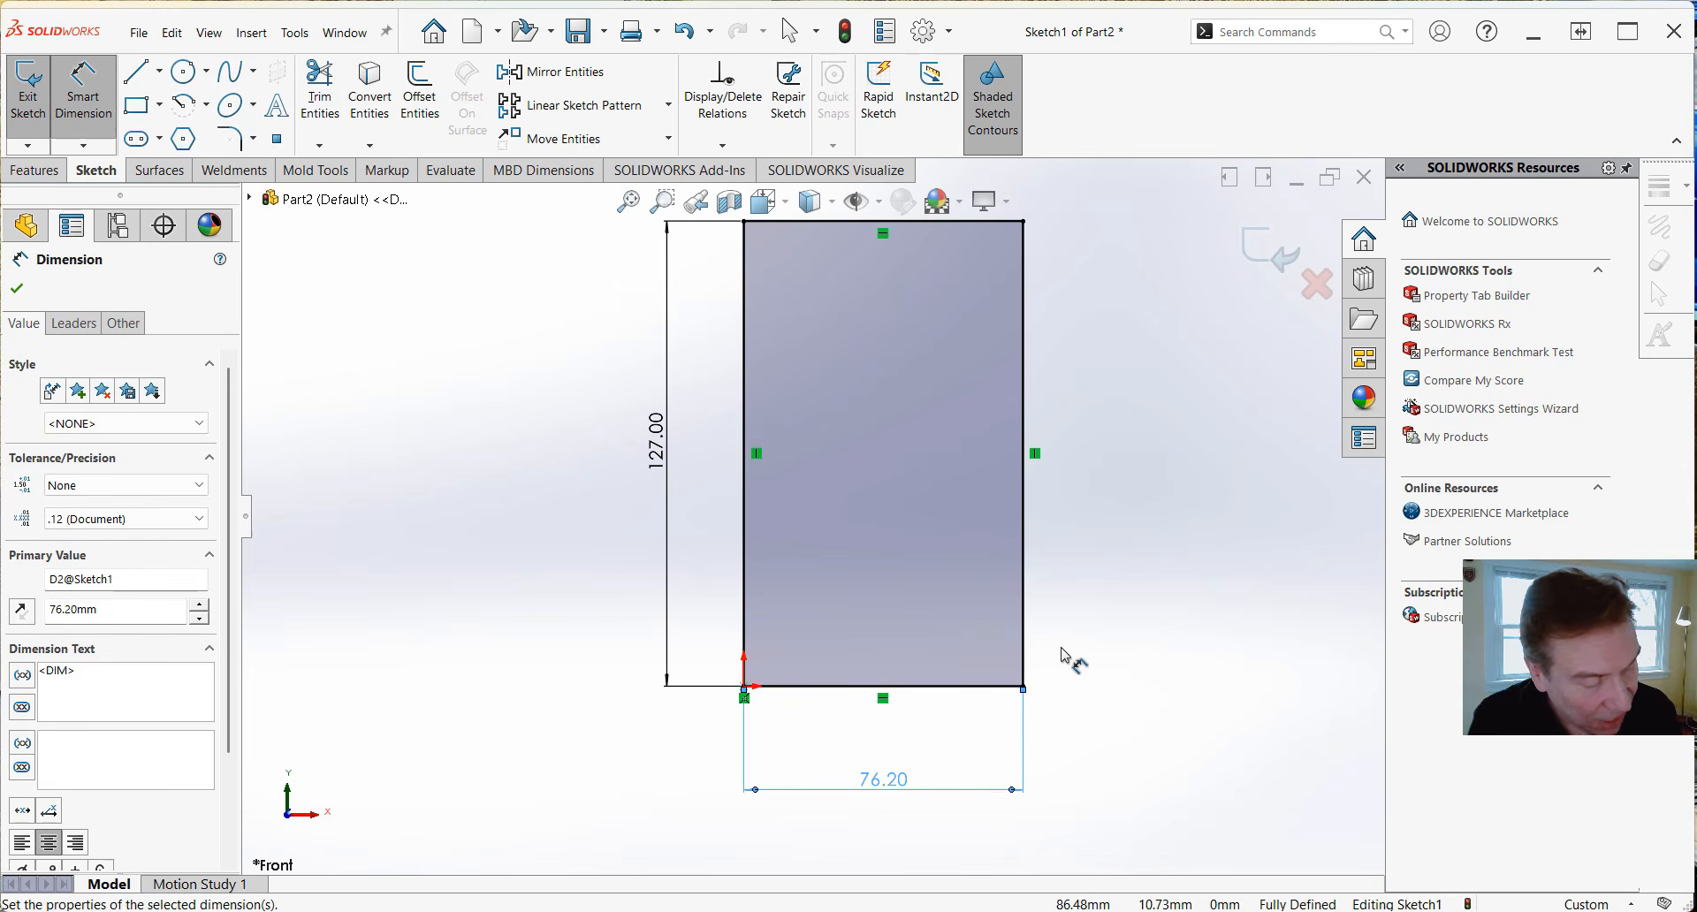
key("Escape")
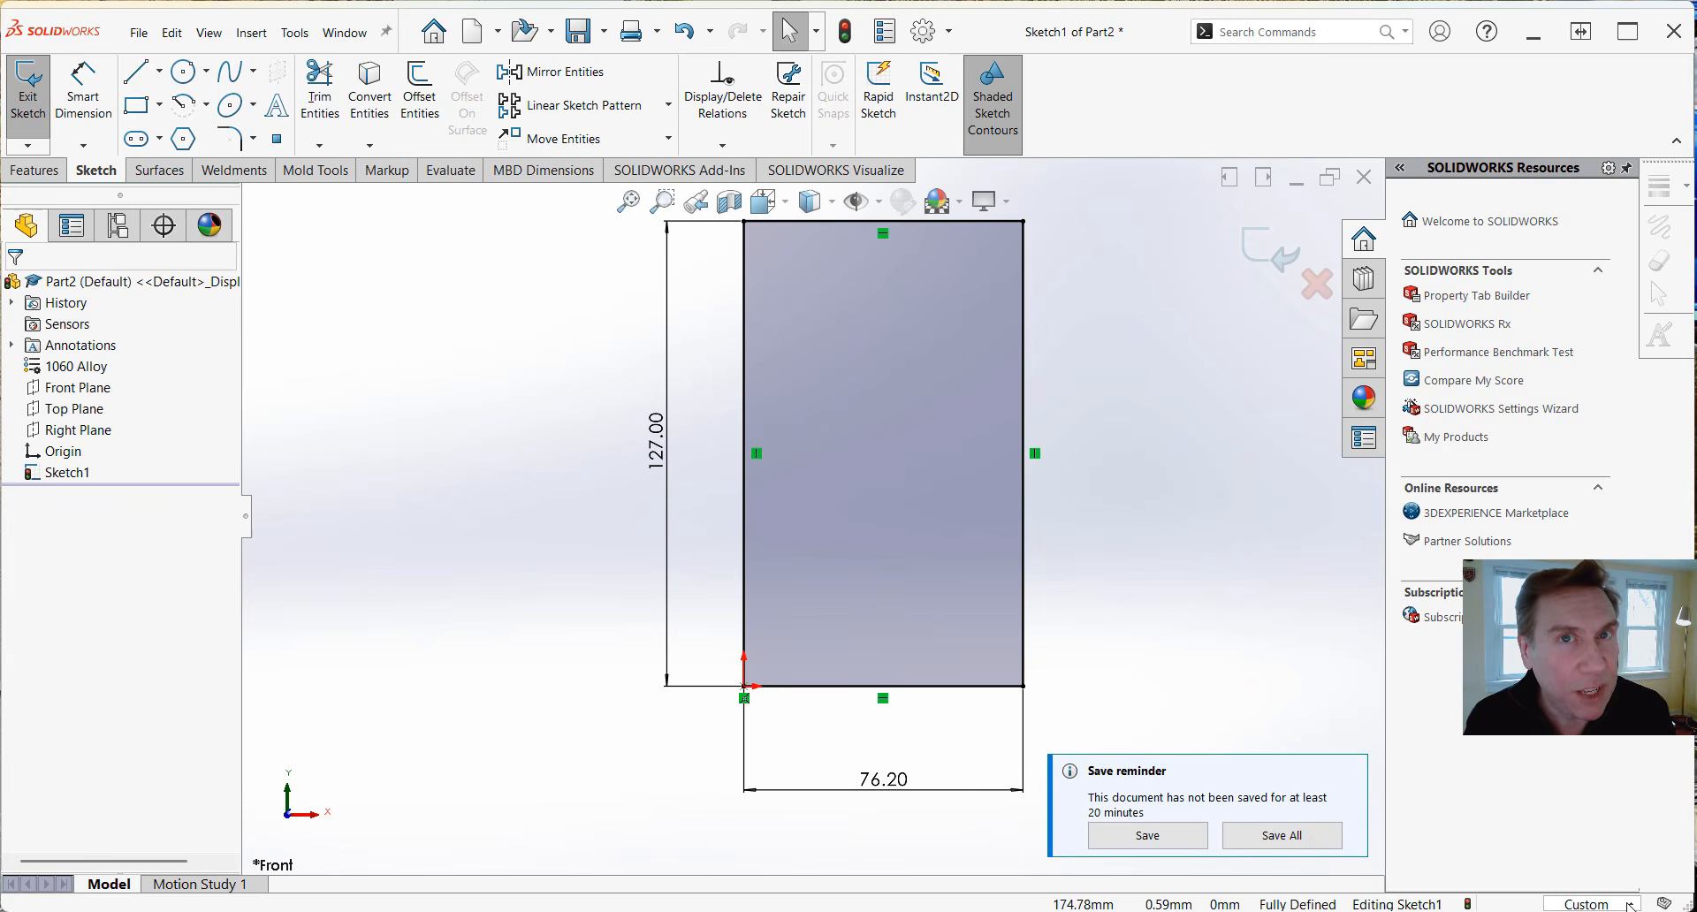
Switch the document units to IPS (inch, pound, second) and reopen the rectangle's sketch for editing.
left_click(1629, 903)
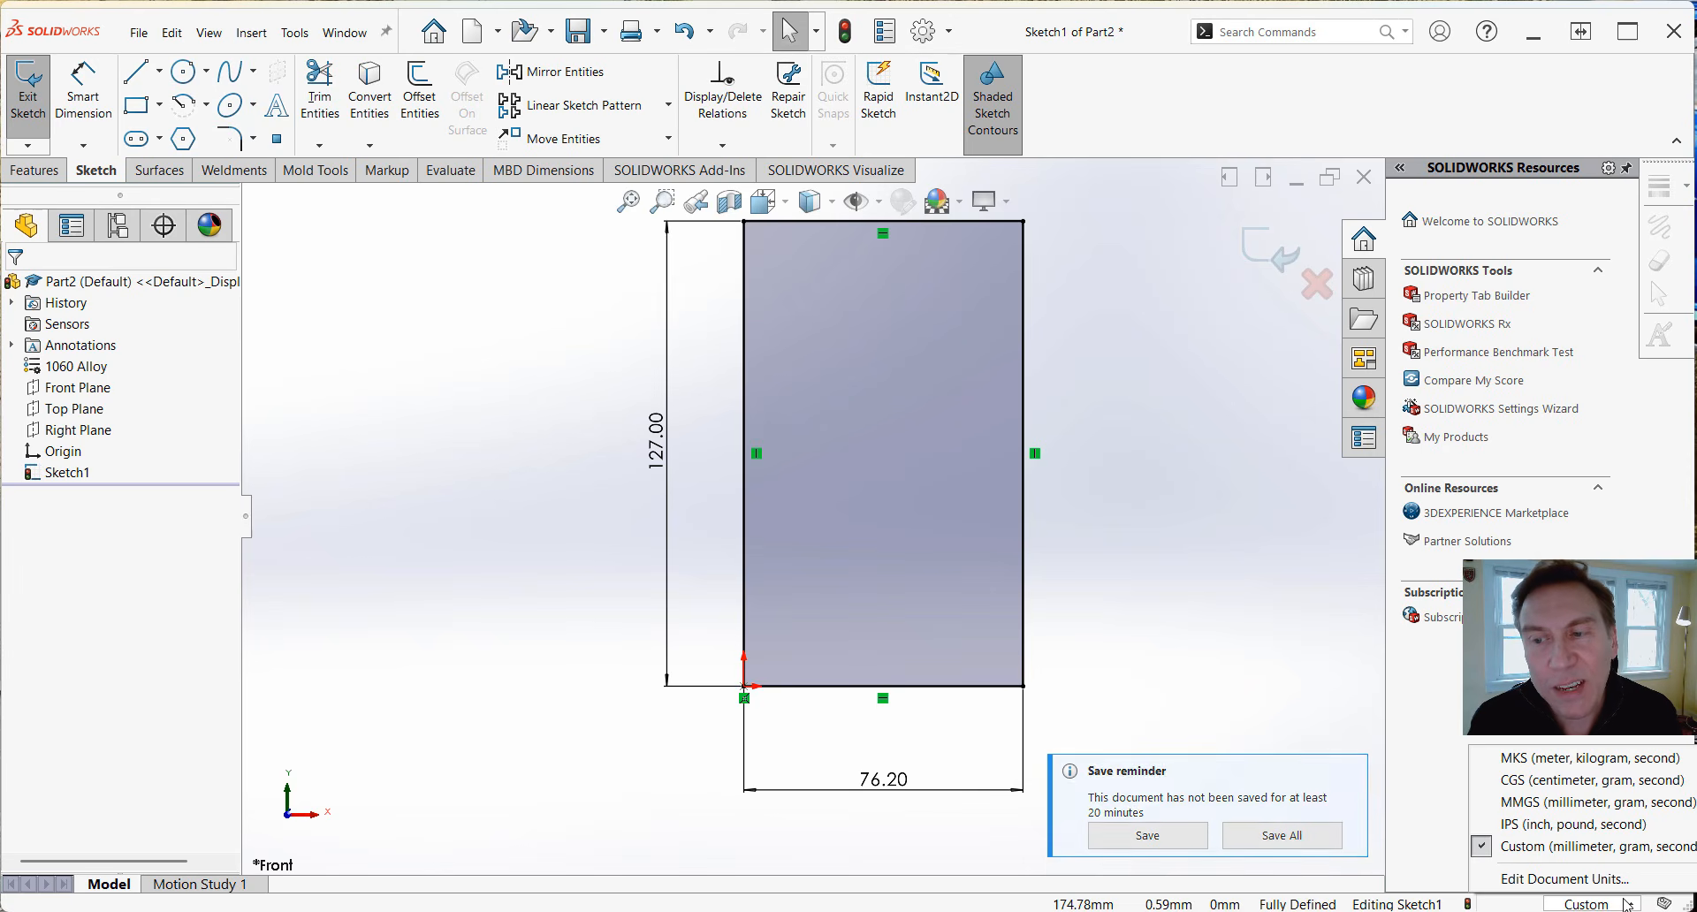
left_click(1563, 823)
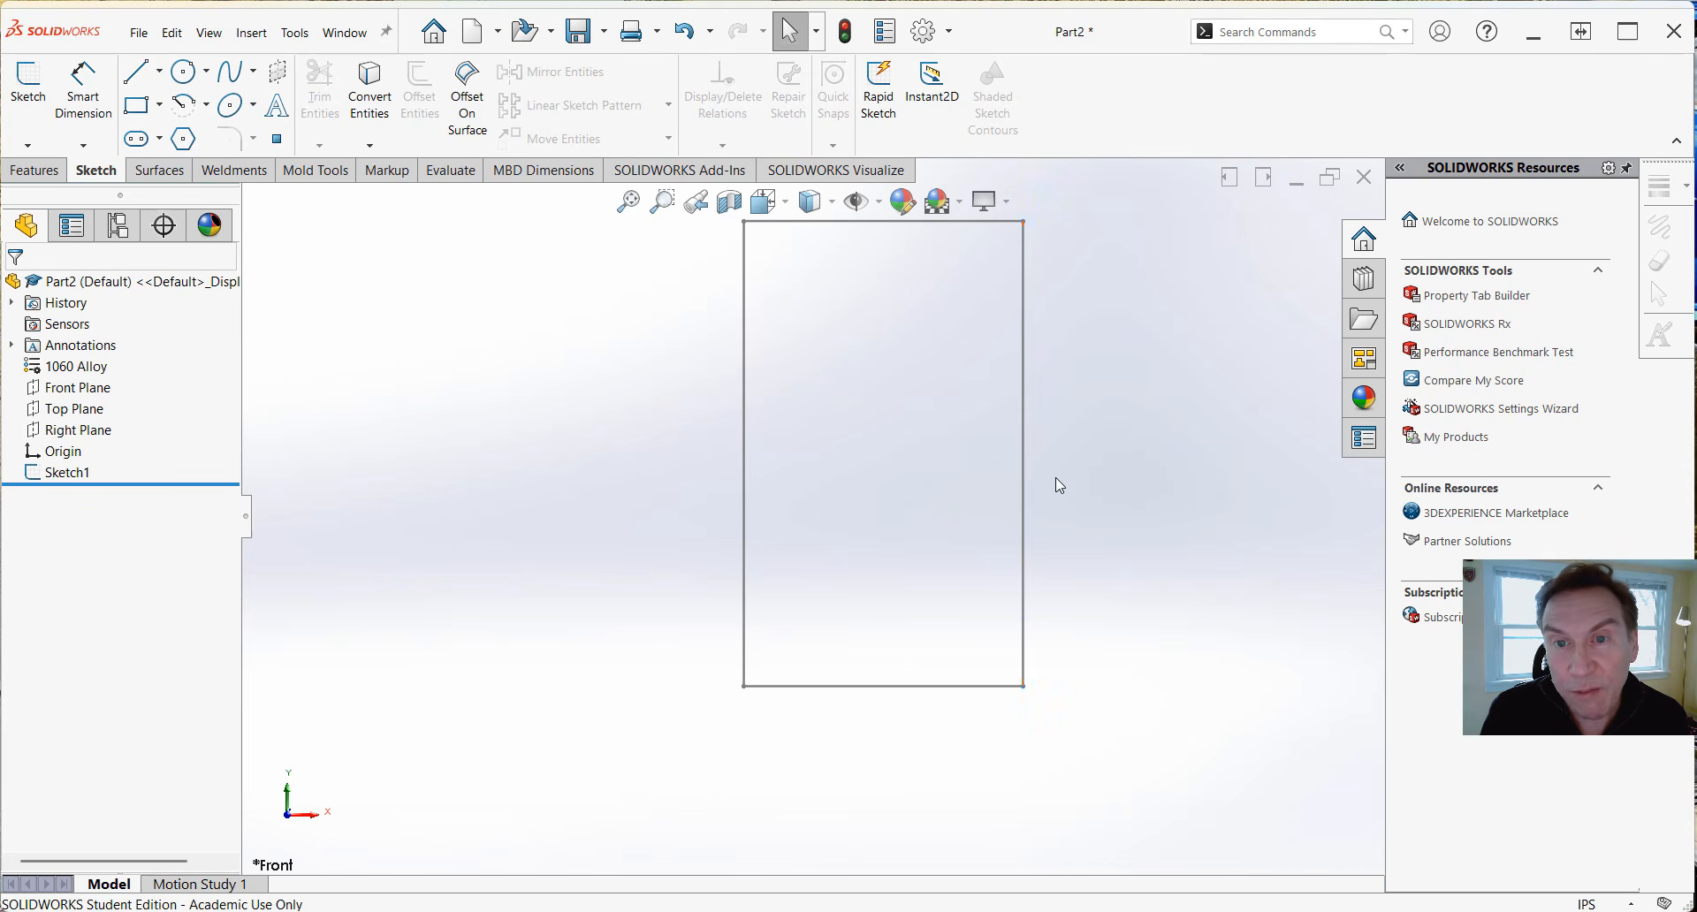
double_click(1023, 479)
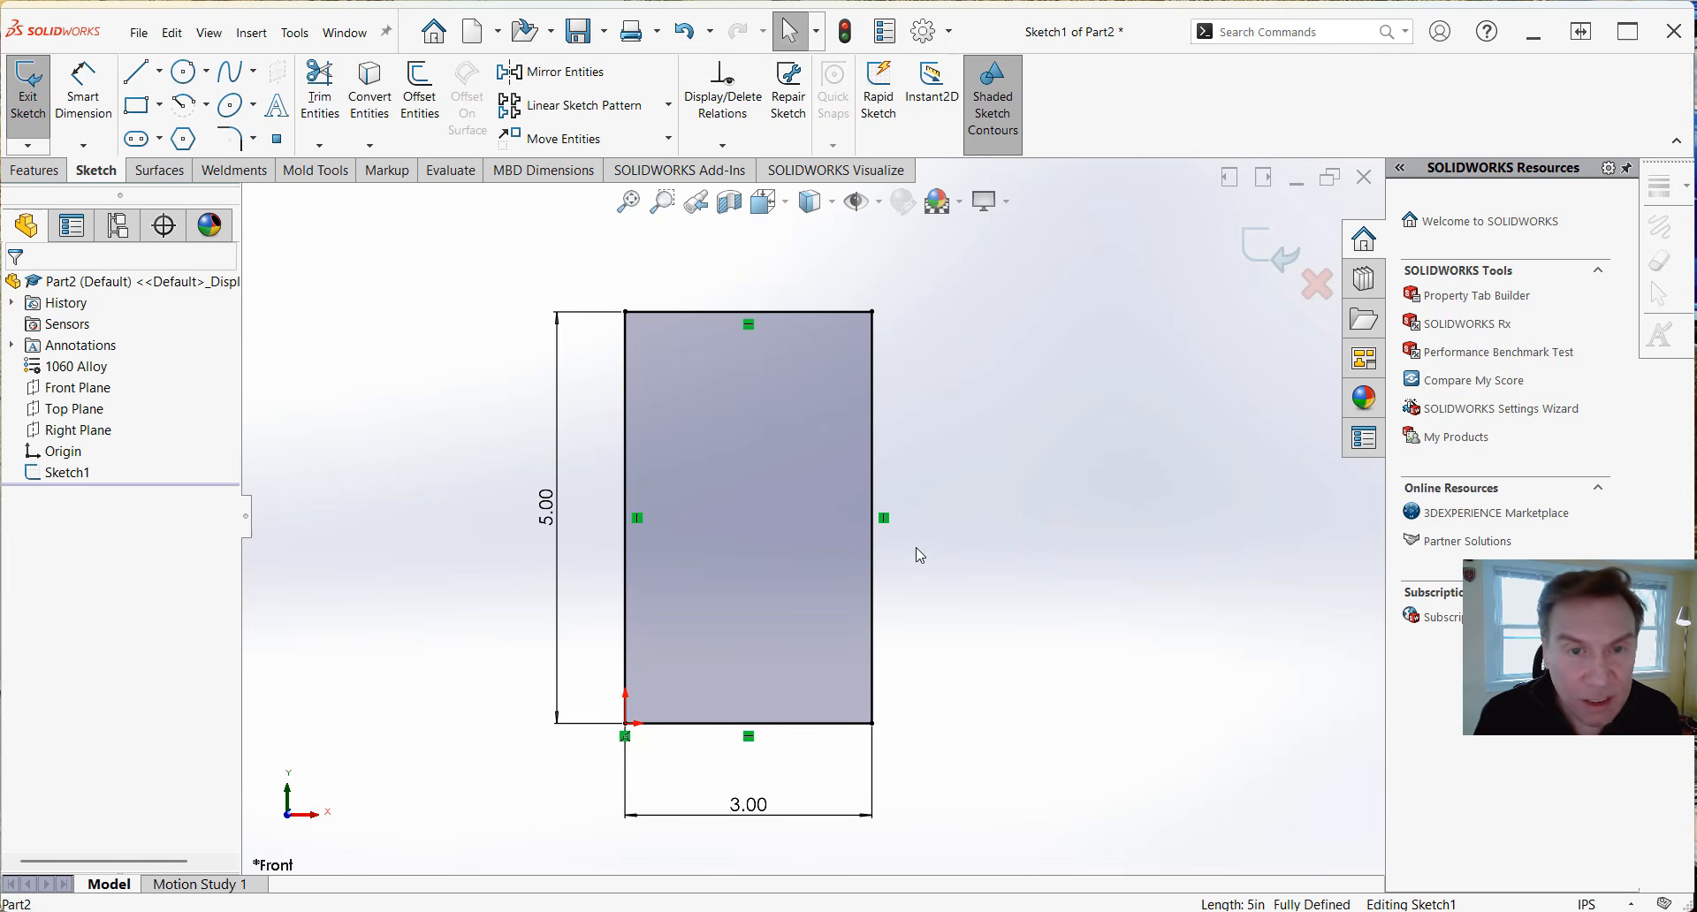
key("f")
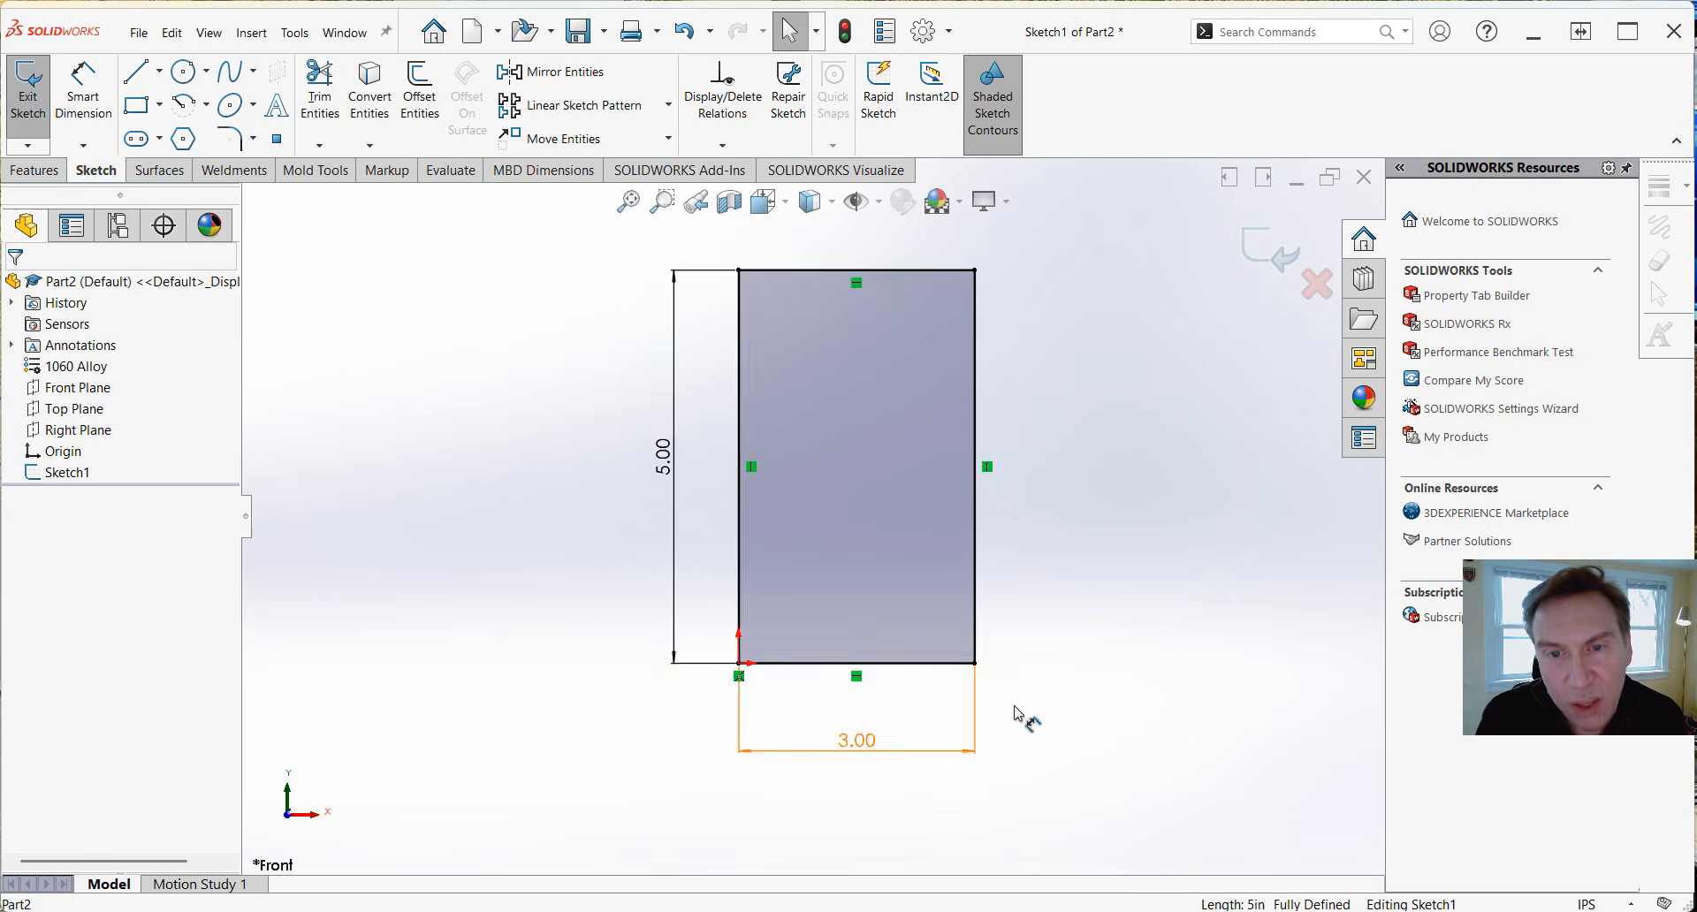
Inspect the corners and edges of the sketched rectangle up close, then show the whole sketch.
scroll(947, 624, "up", 3)
scroll(863, 574, "down", 7)
scroll(863, 576, "up", 4)
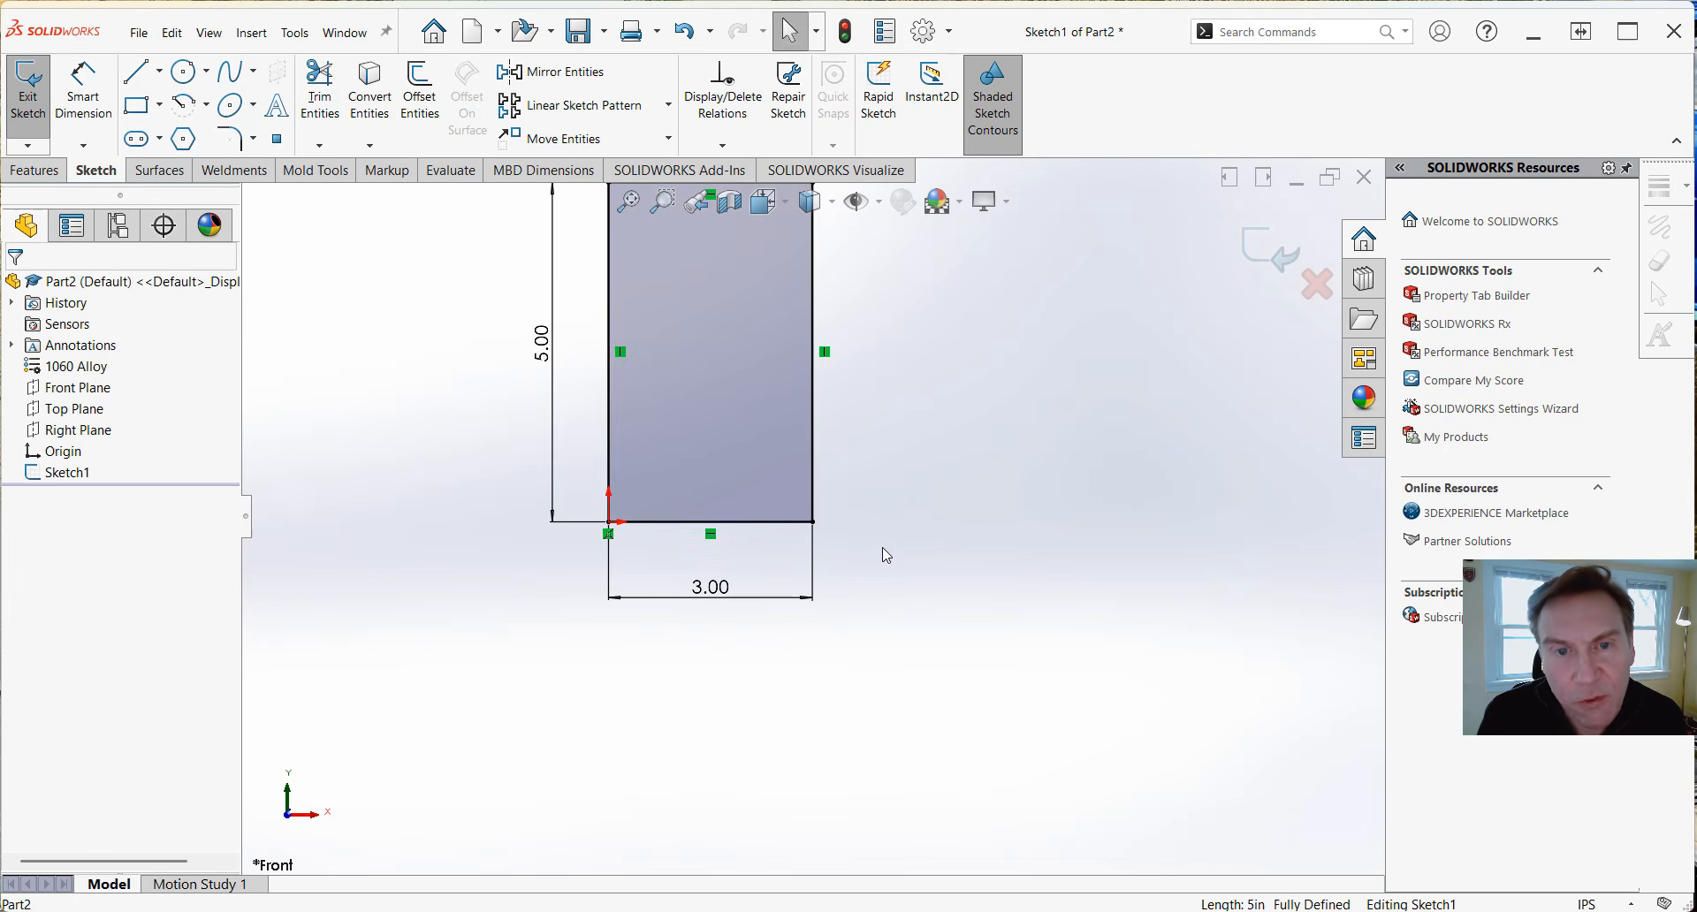
scroll(676, 541, "down", 4)
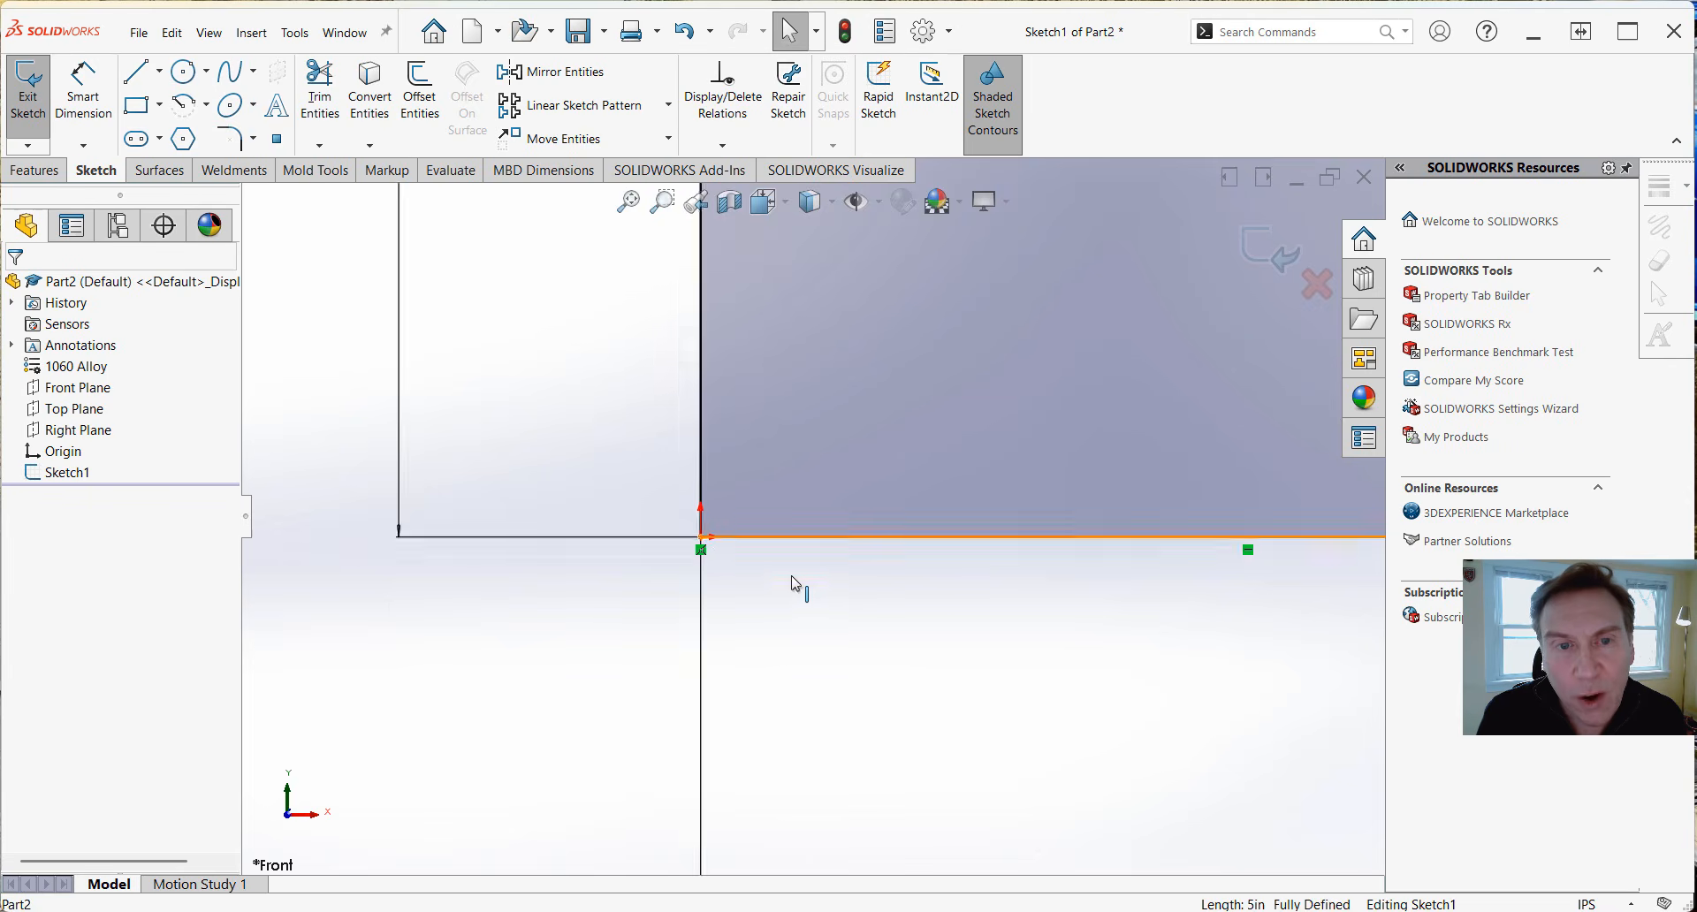
scroll(796, 587, "up", 5)
scroll(852, 396, "down", 5)
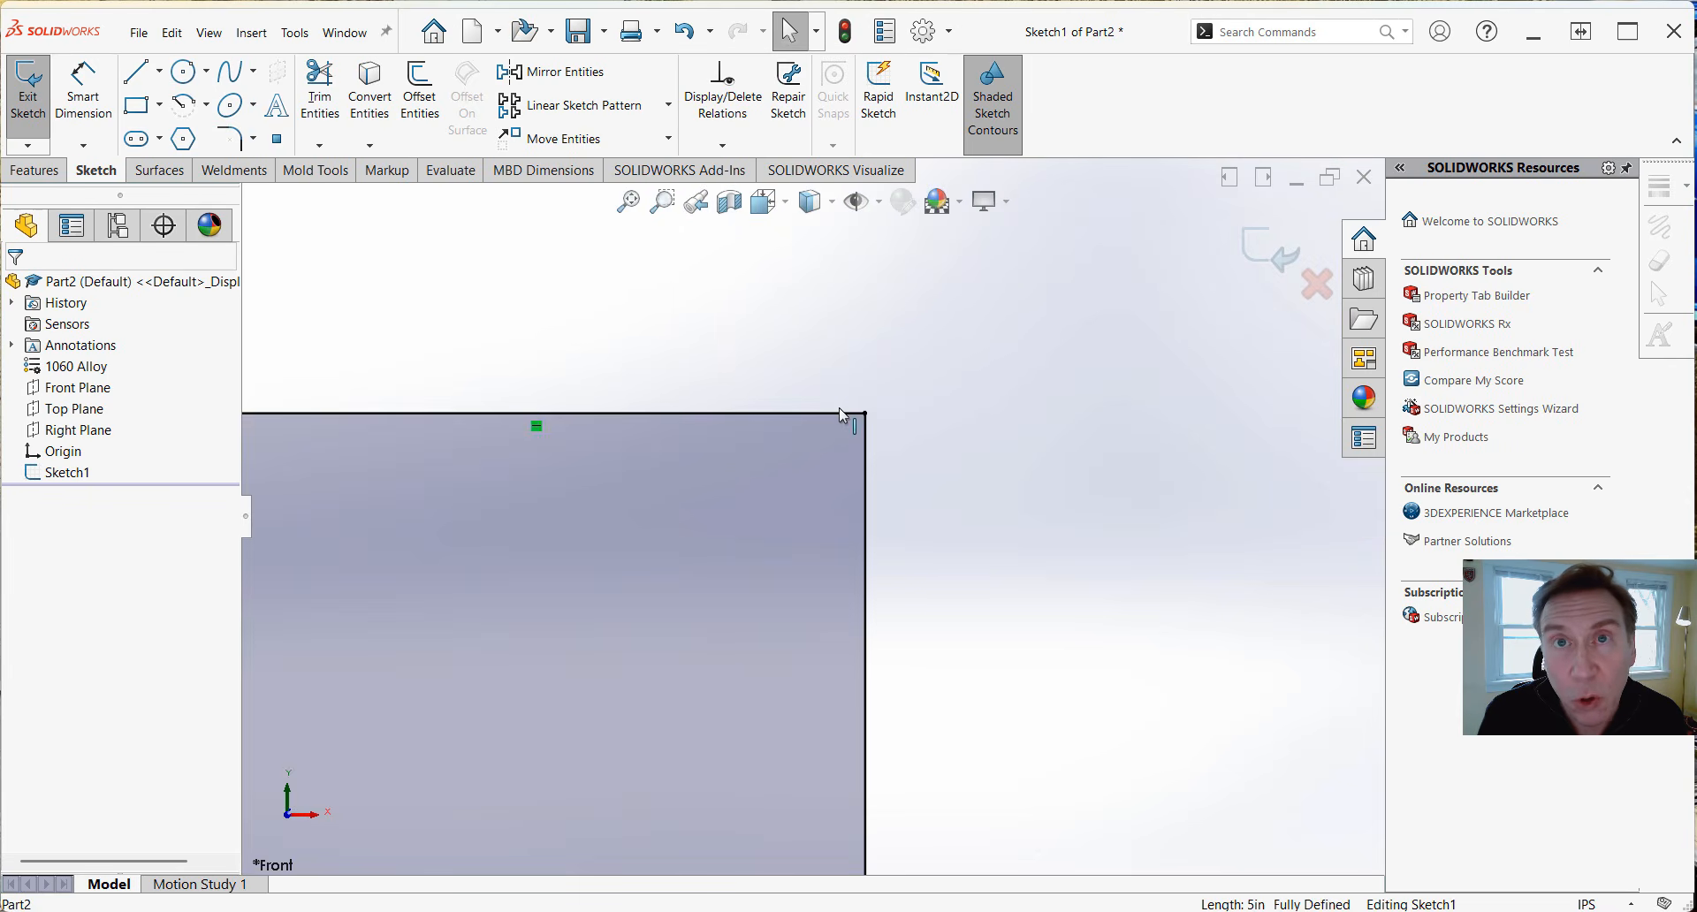
scroll(852, 423, "up", 5)
scroll(705, 515, "down", 5)
scroll(829, 562, "up", 3)
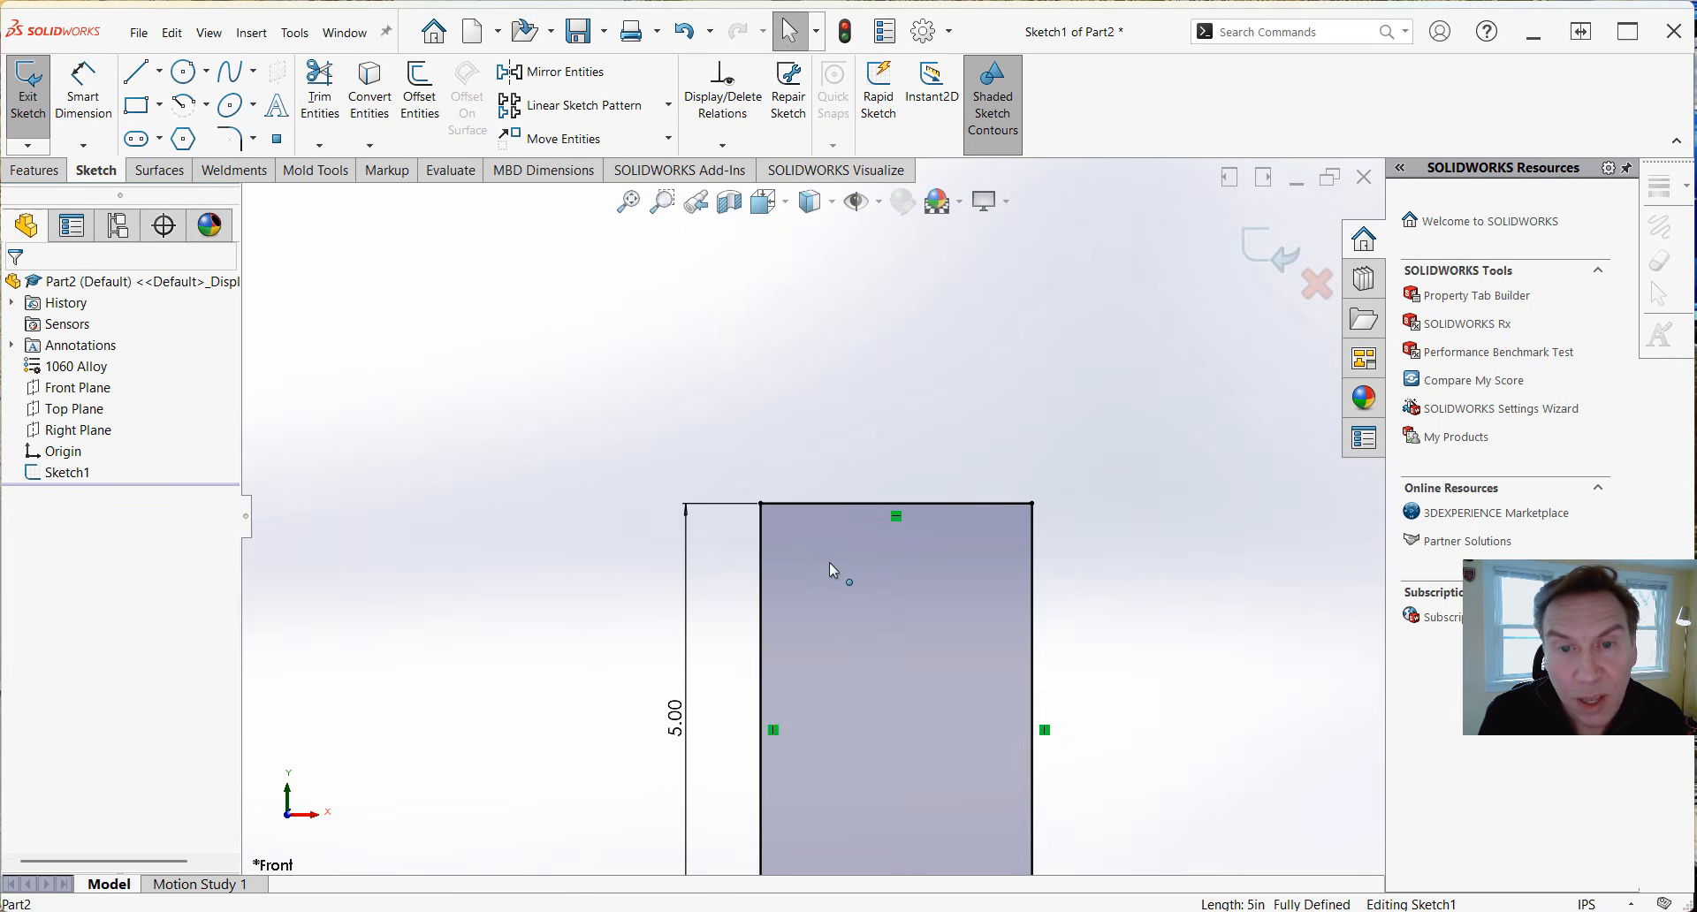
key("f")
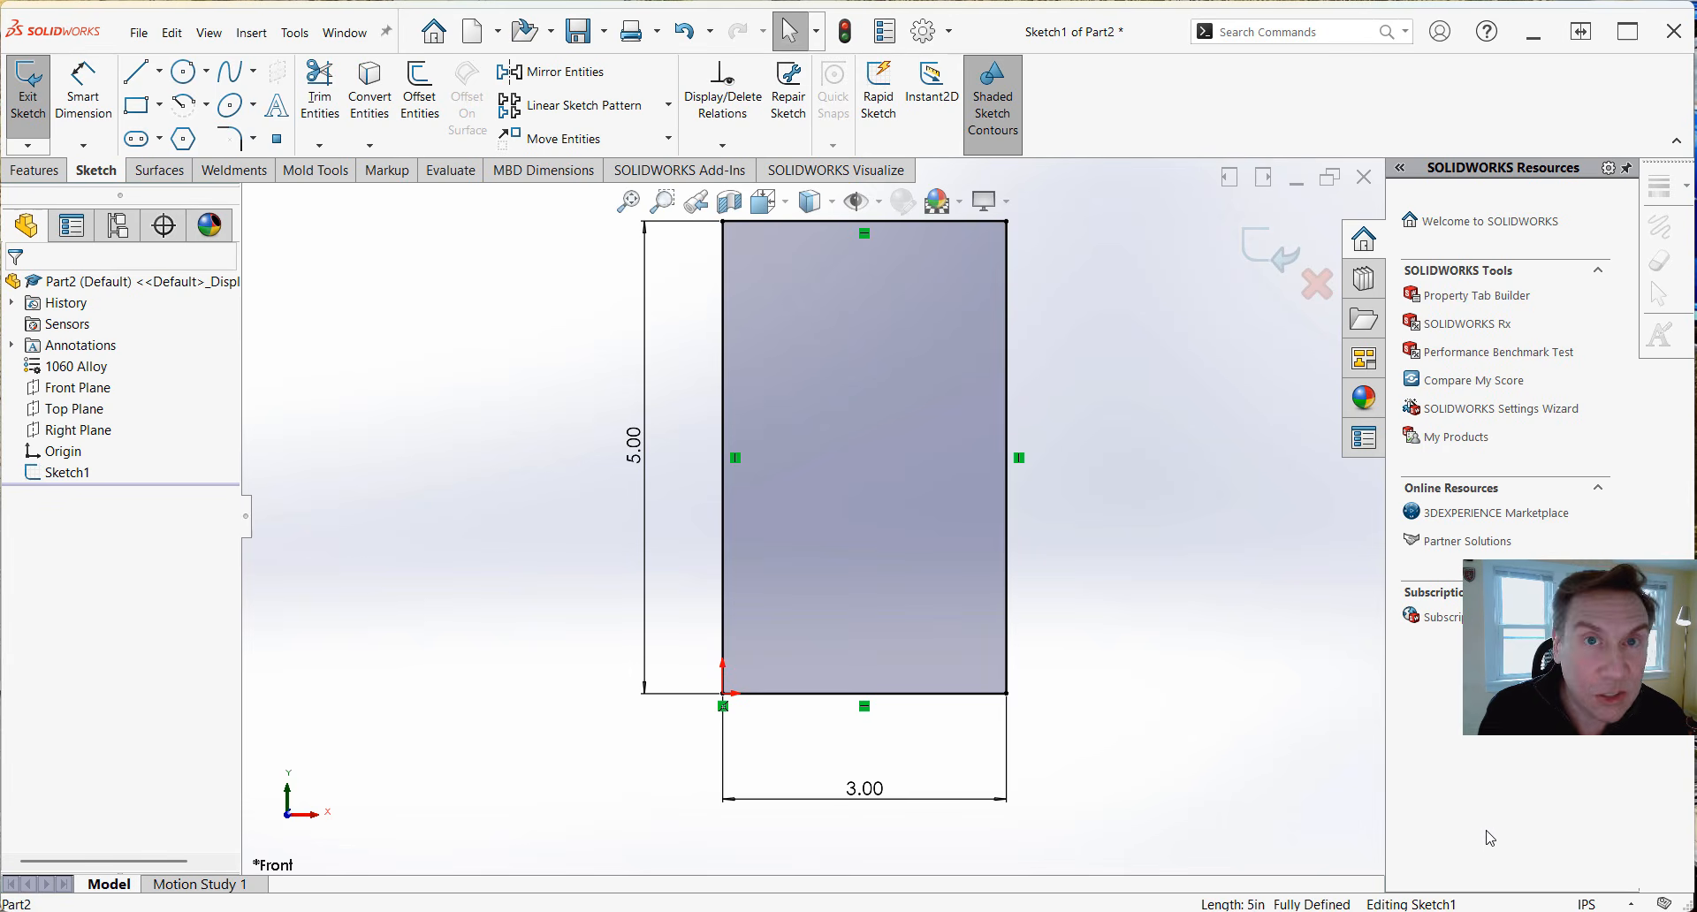
Change the document's overall drafting standard to ANSI in the document properties.
left_click(1611, 905)
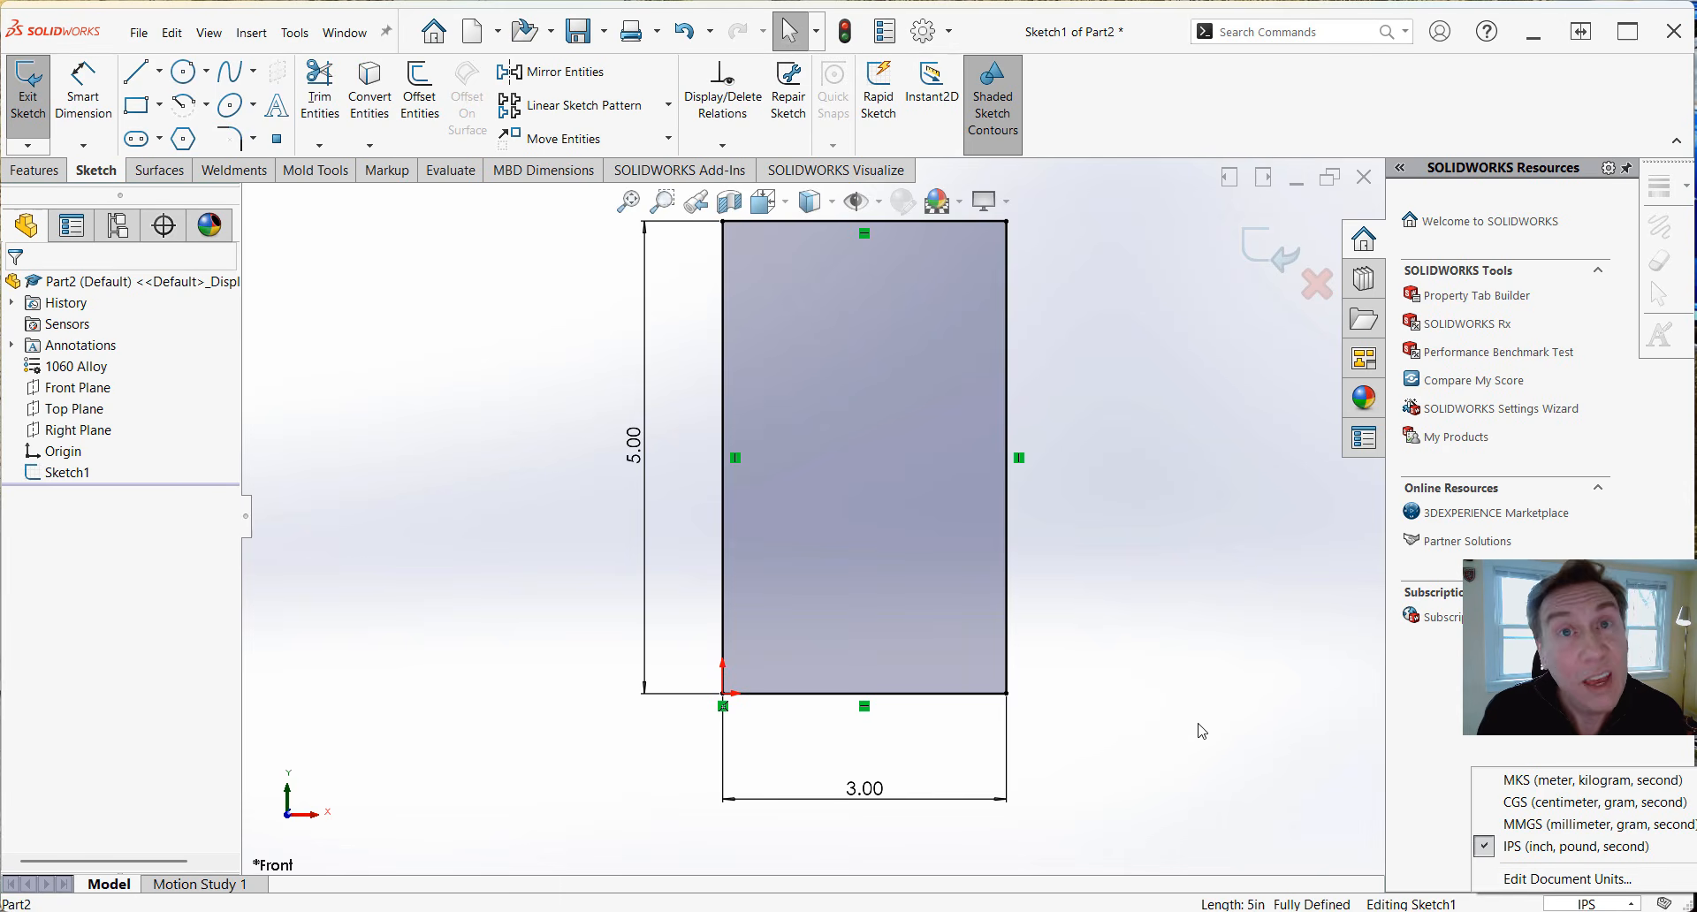
left_click(1116, 126)
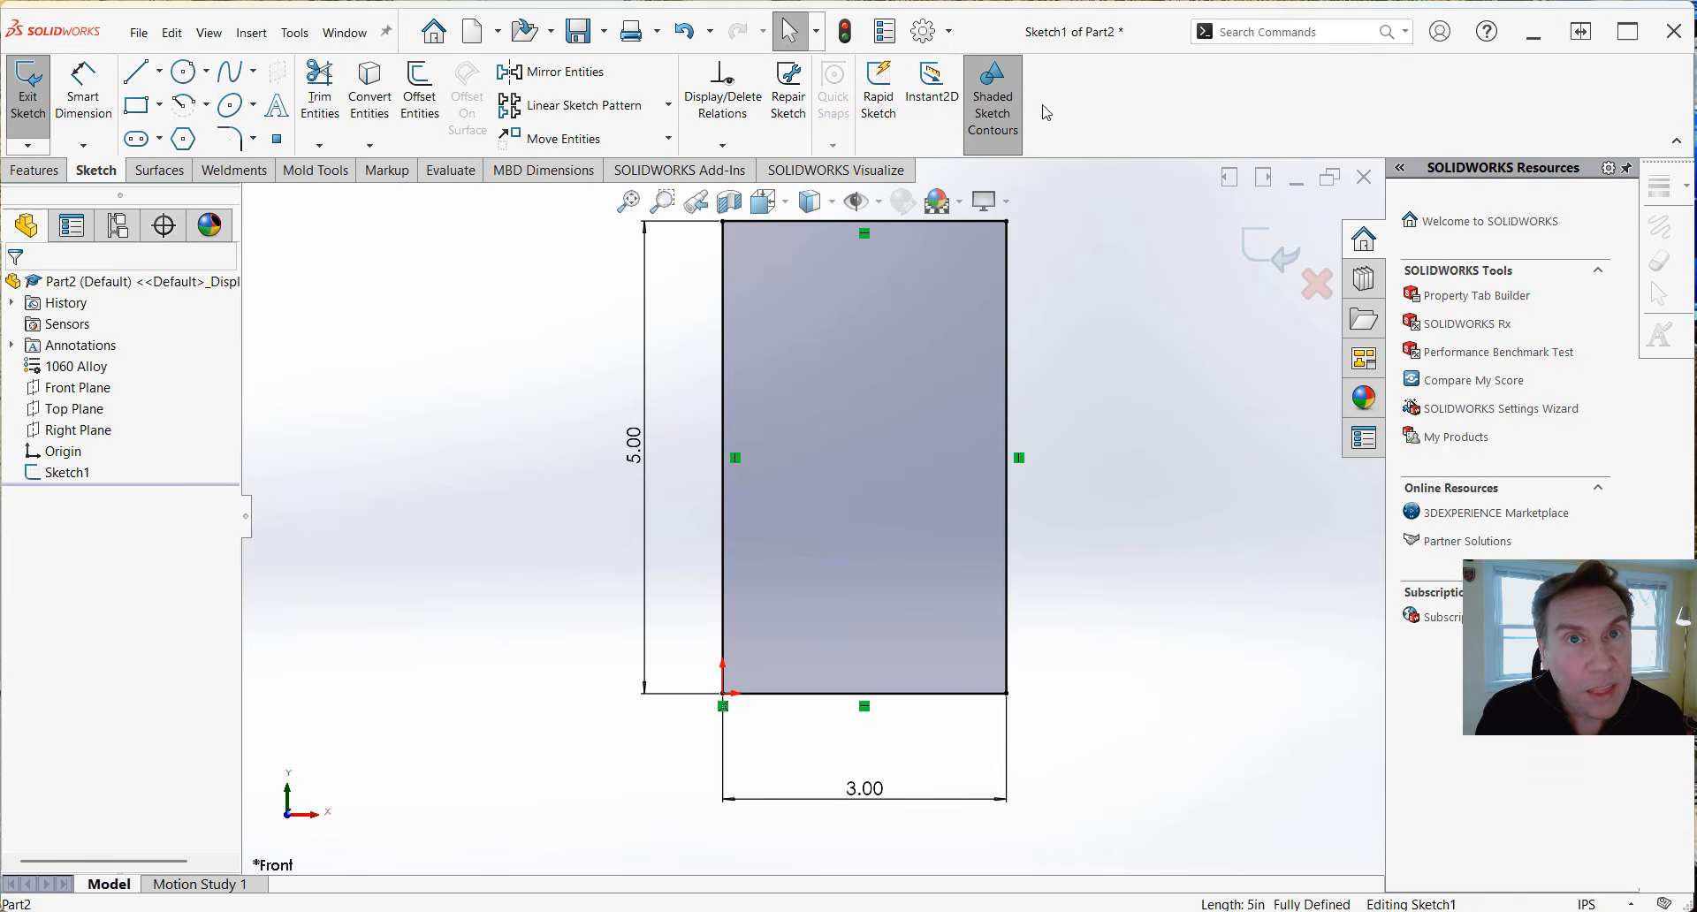
left_click(930, 45)
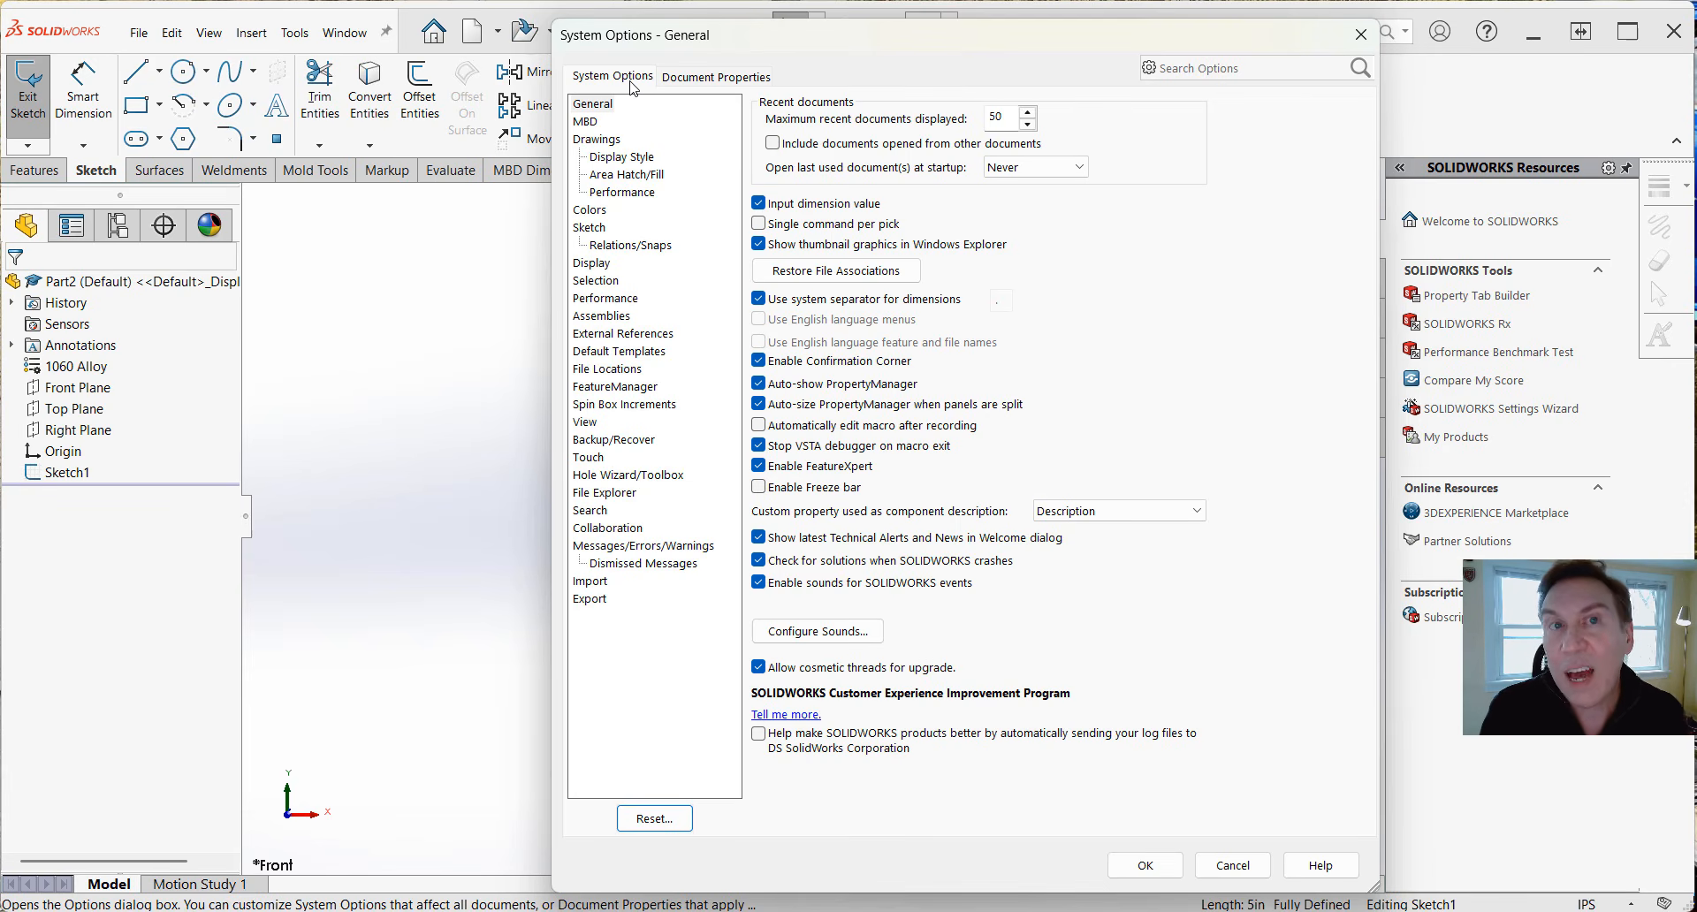
left_click(706, 86)
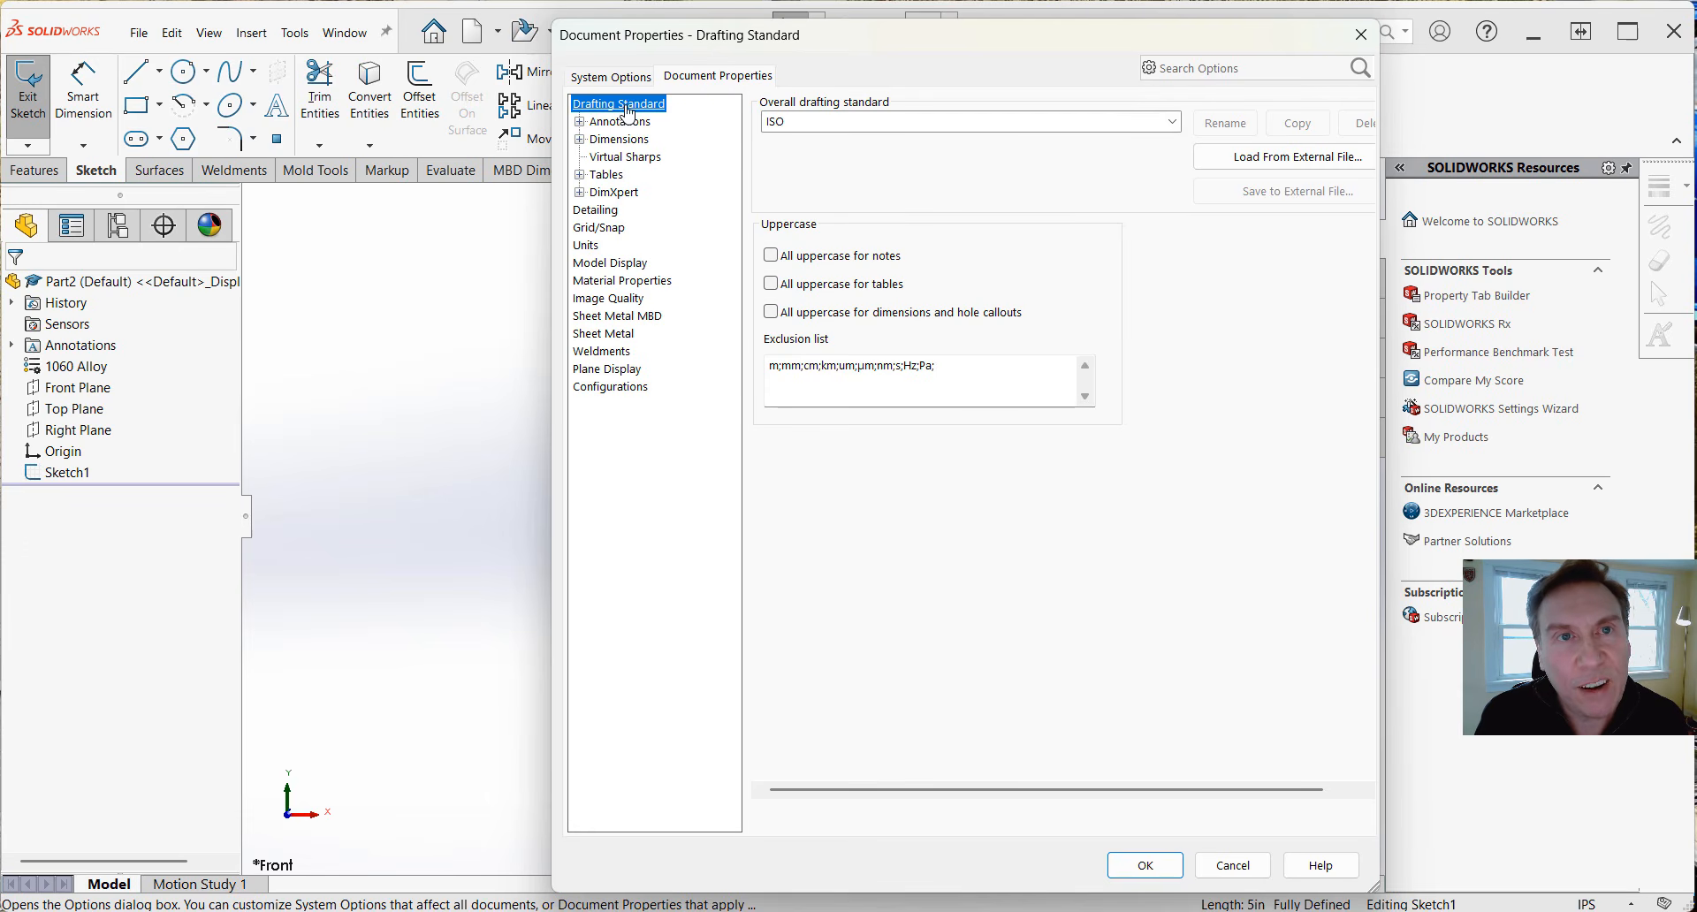
left_click(1172, 124)
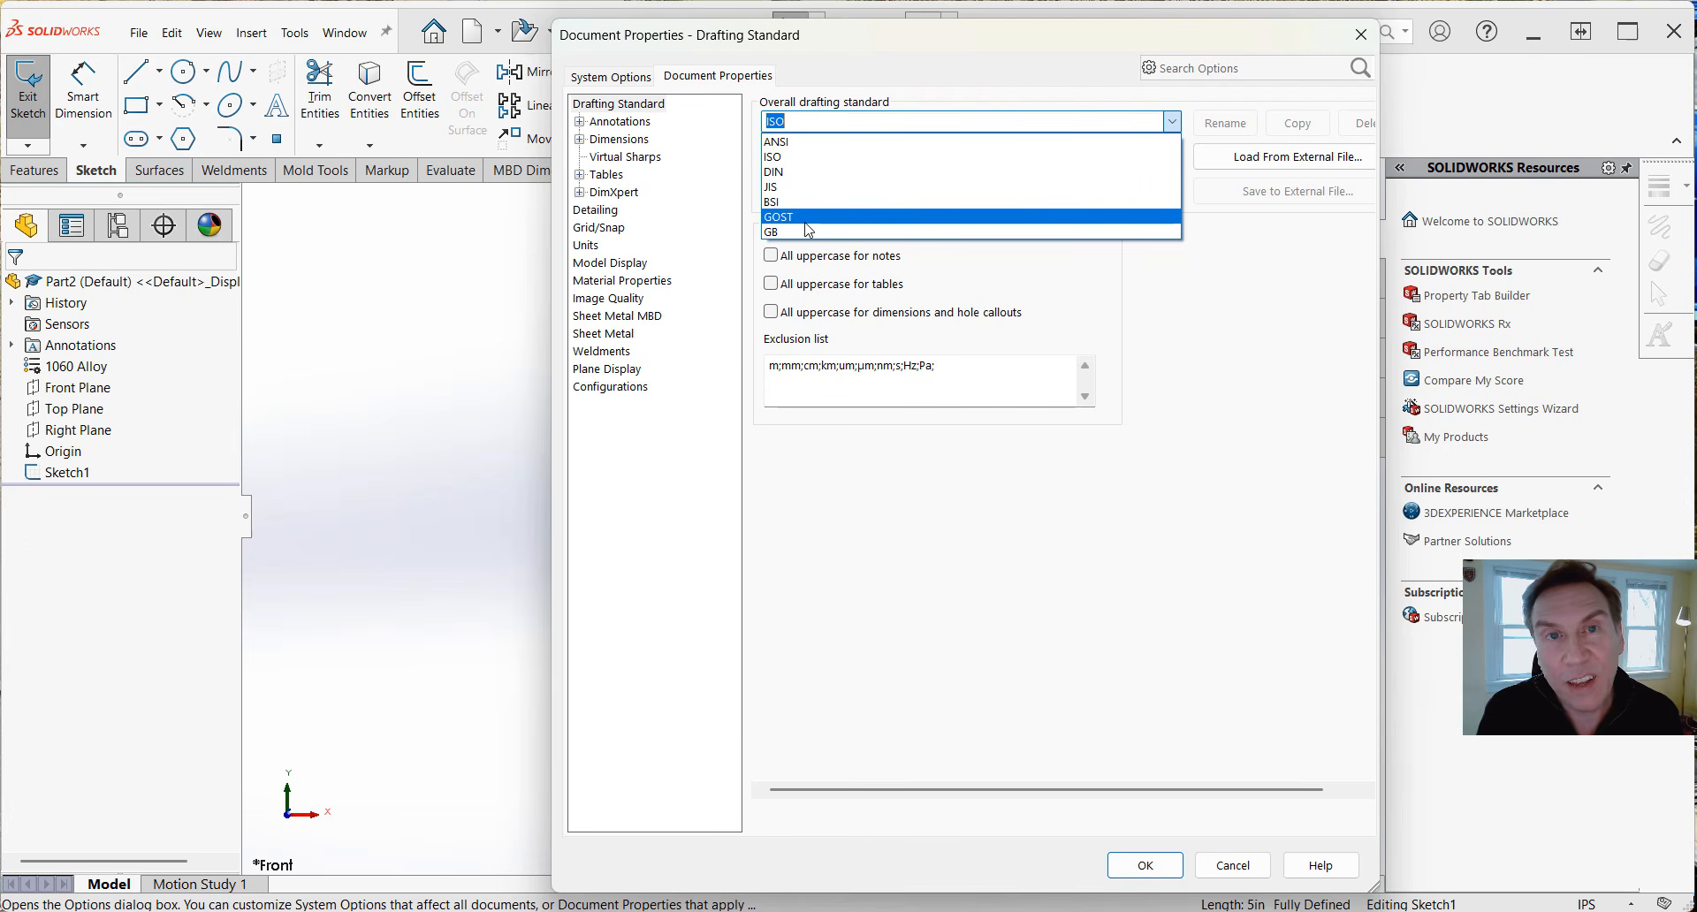
left_click(815, 143)
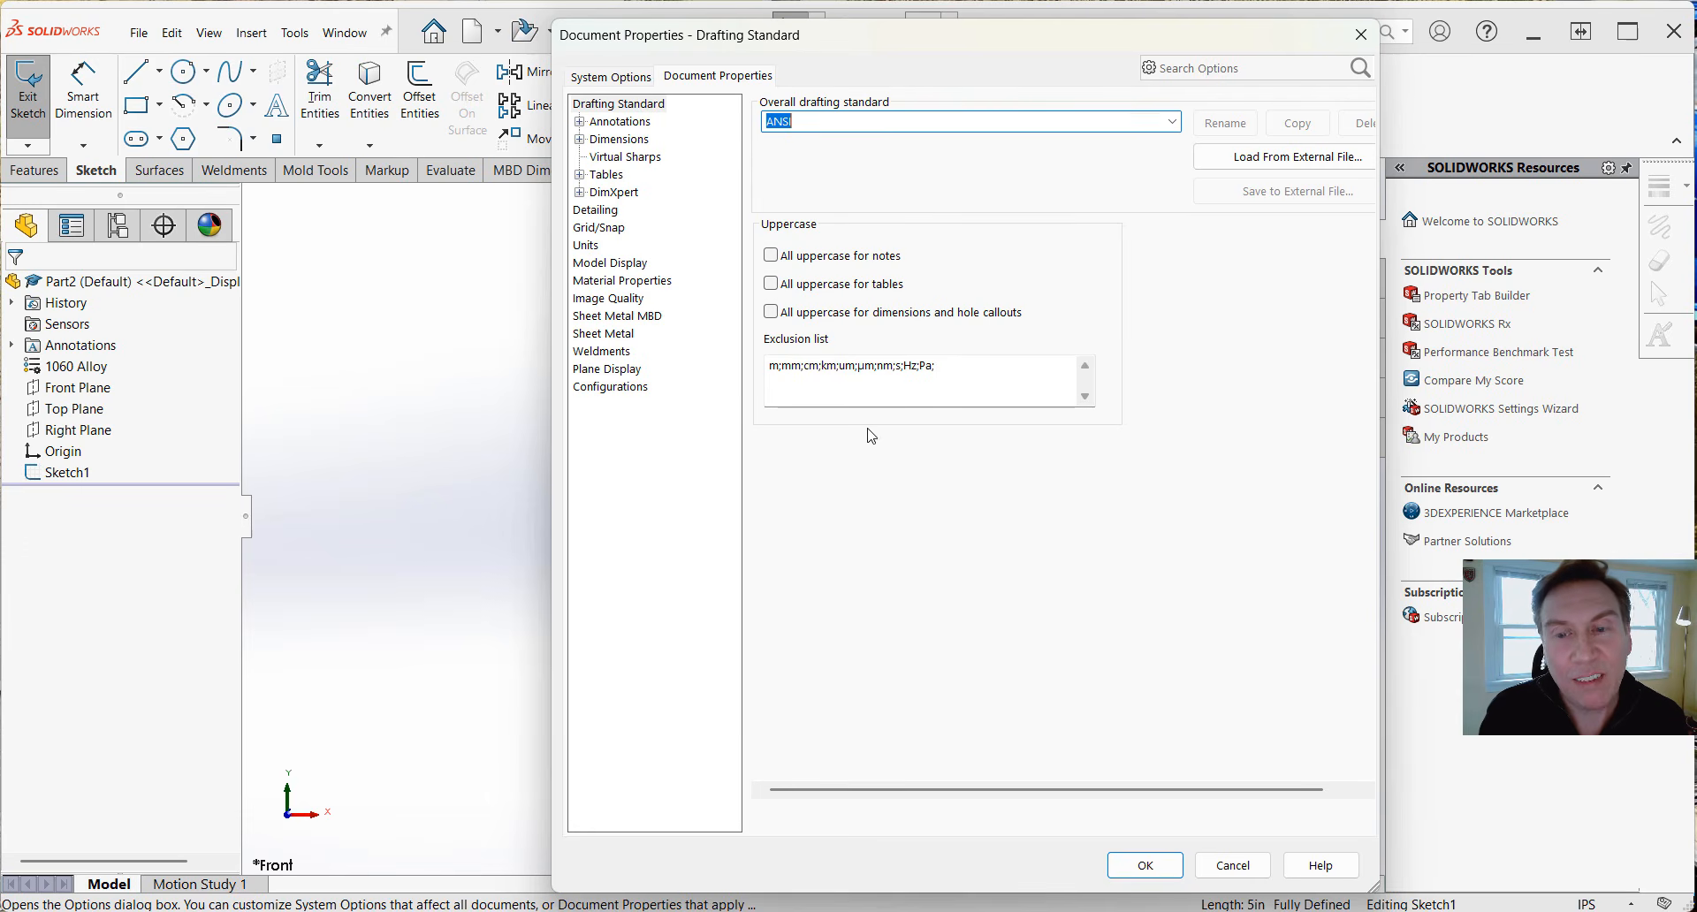
Set the document's basic length units to three decimal places (.123).
left_click(590, 249)
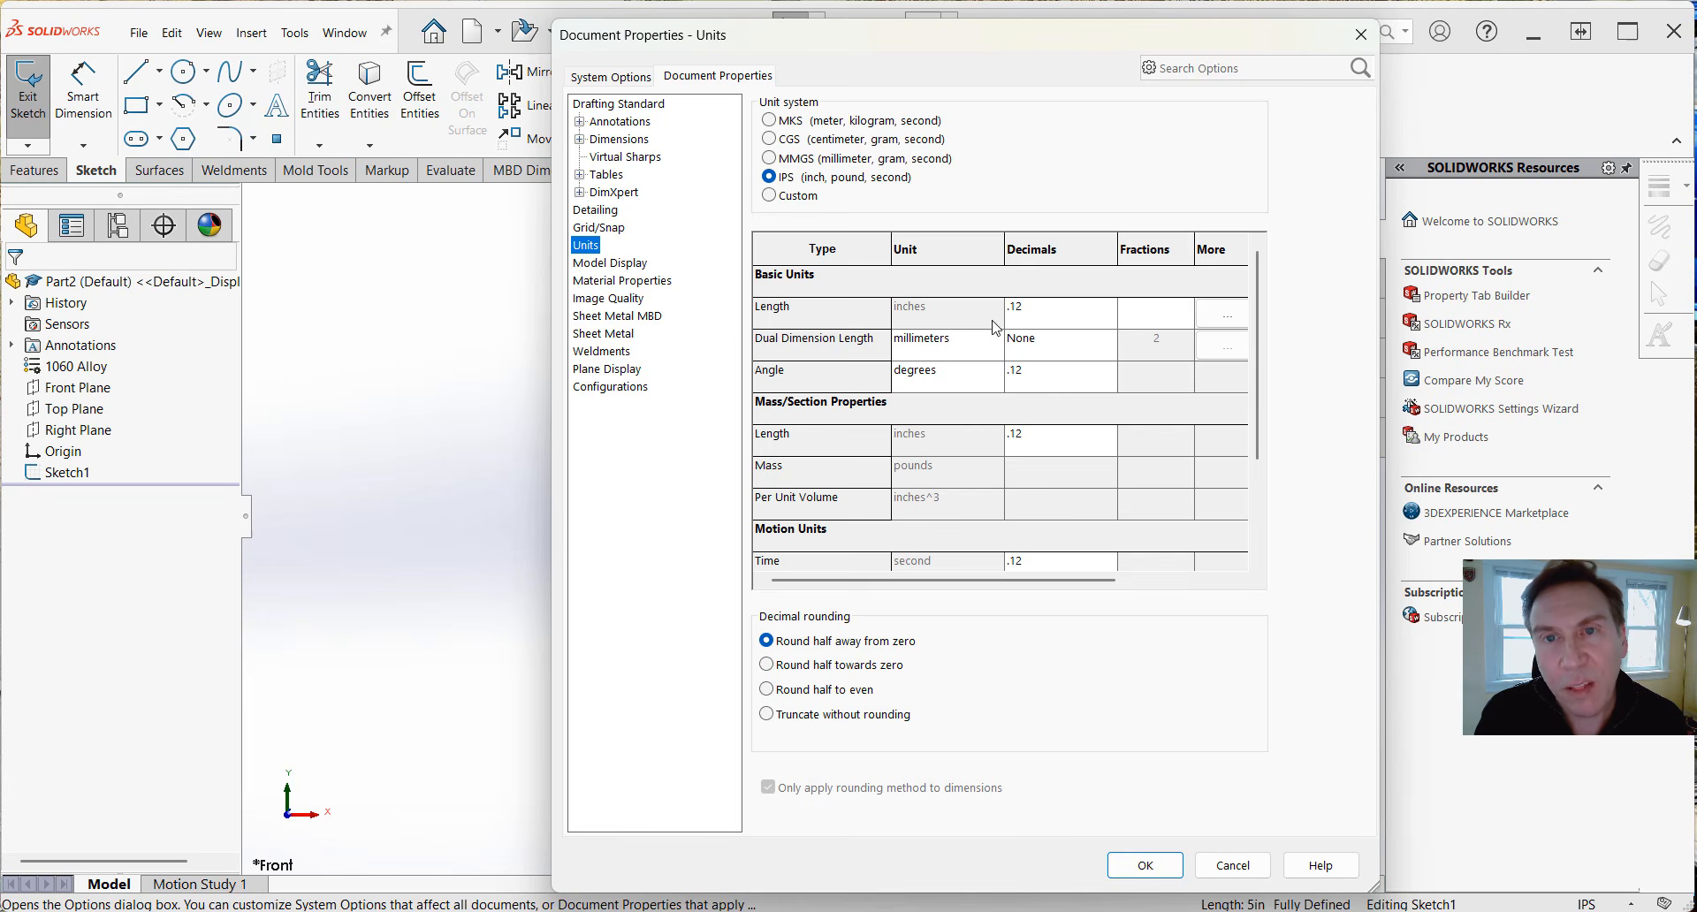
left_click(1110, 311)
left_click(1109, 311)
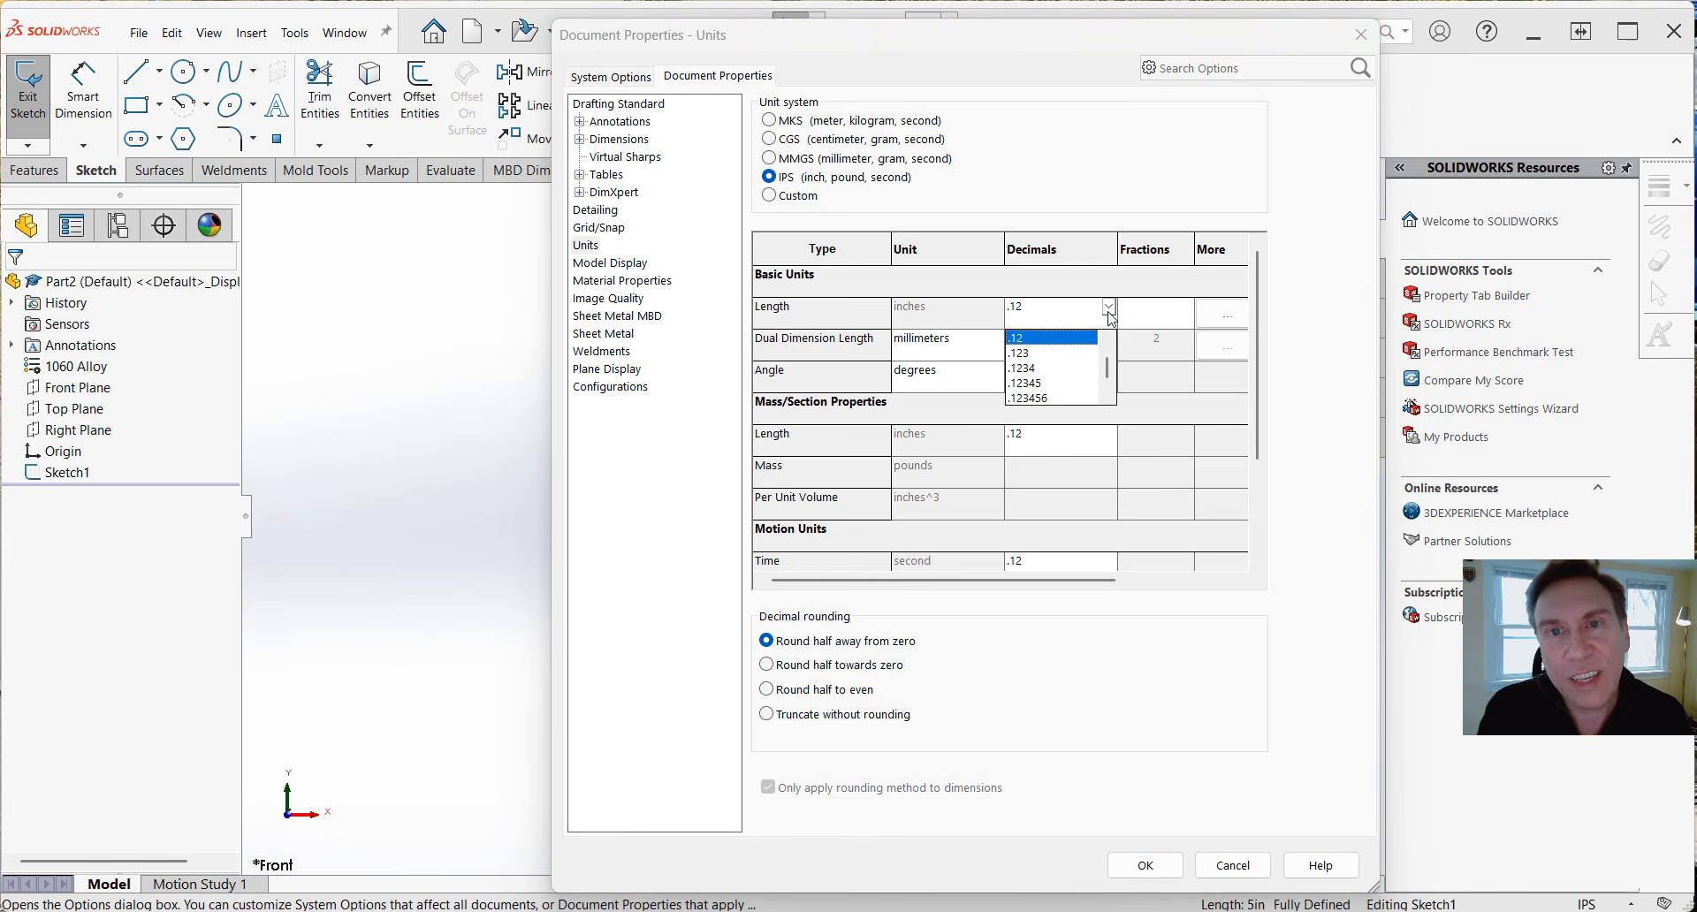
left_click(1023, 353)
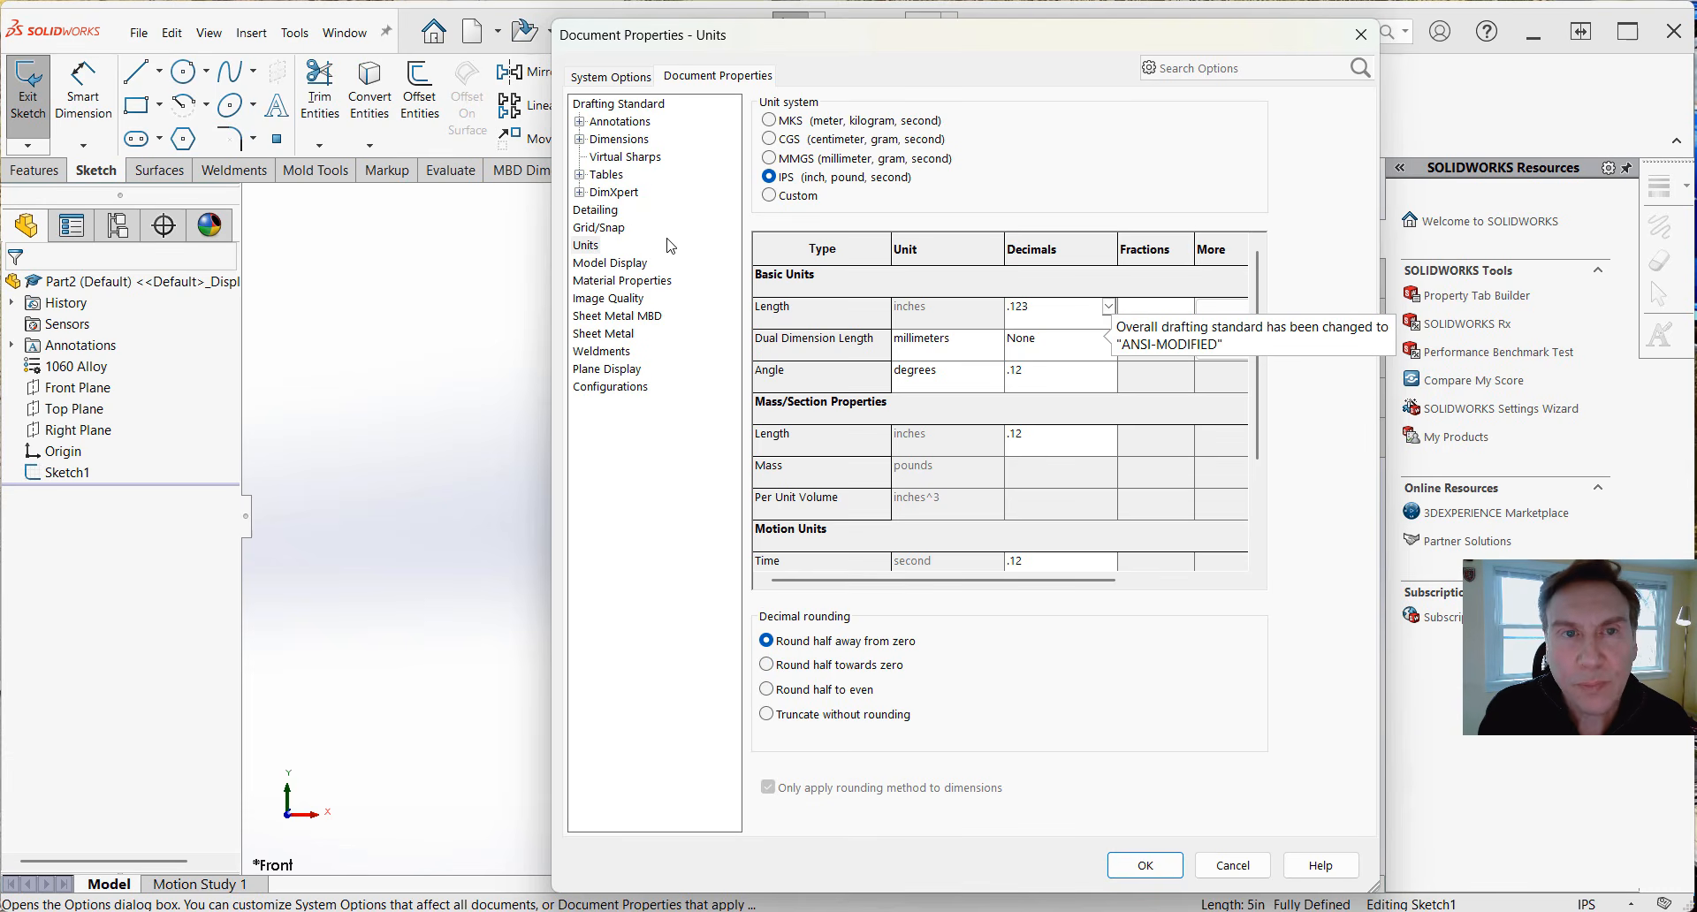
Review the Selection and FeatureManager system options and accept the changed document settings.
left_click(613, 78)
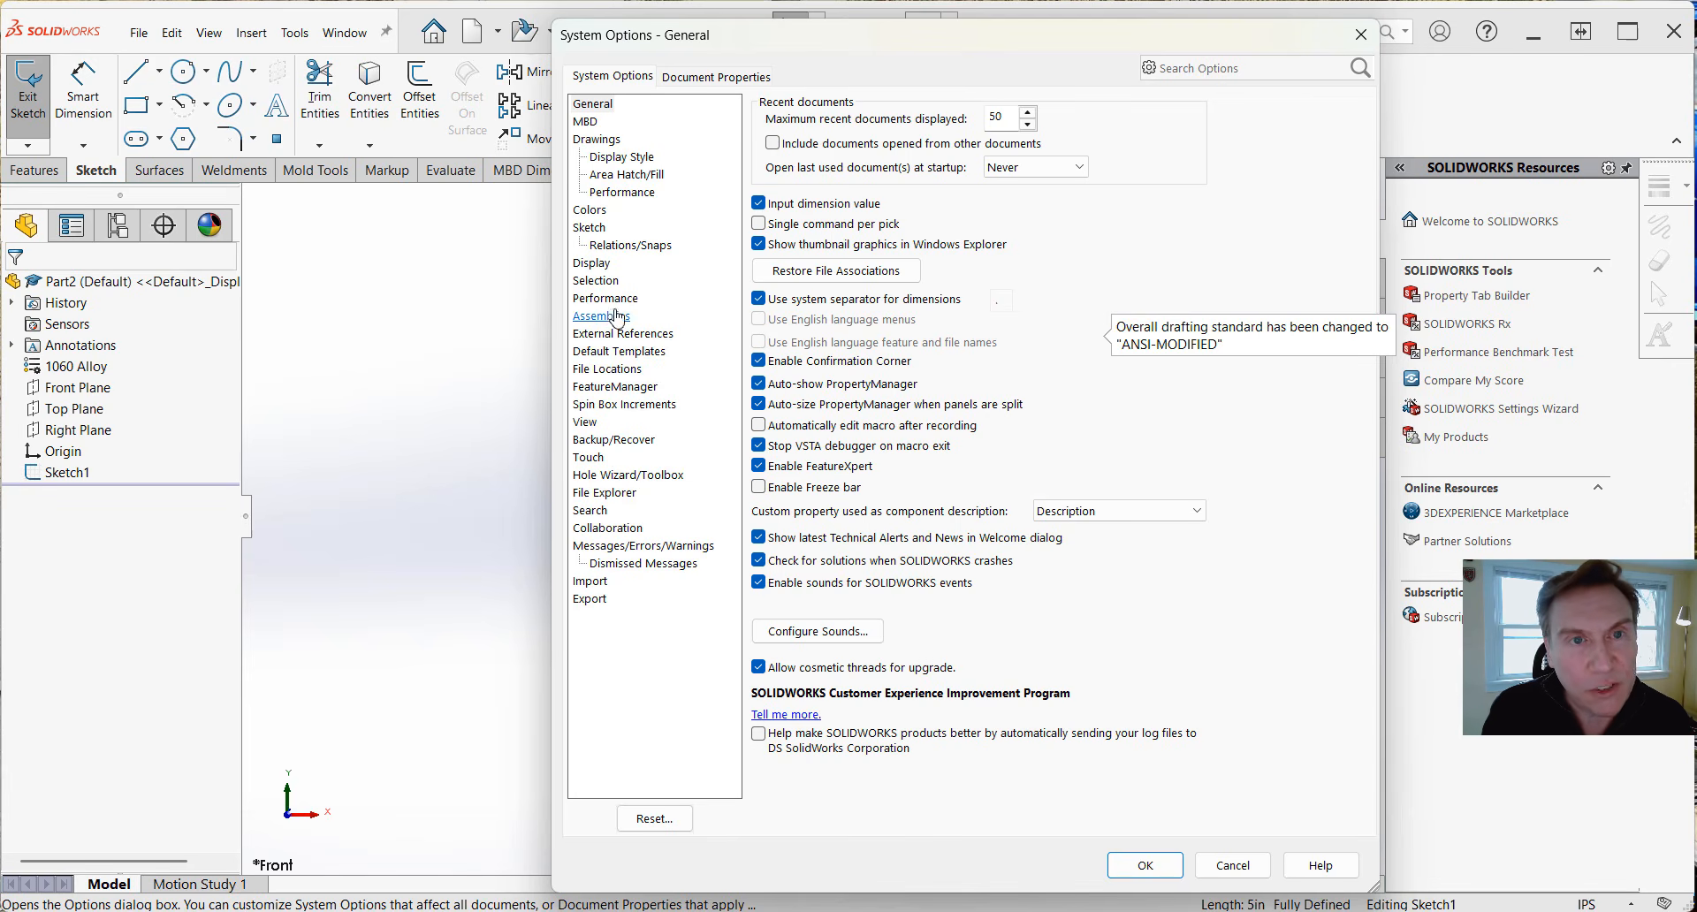
left_click(607, 282)
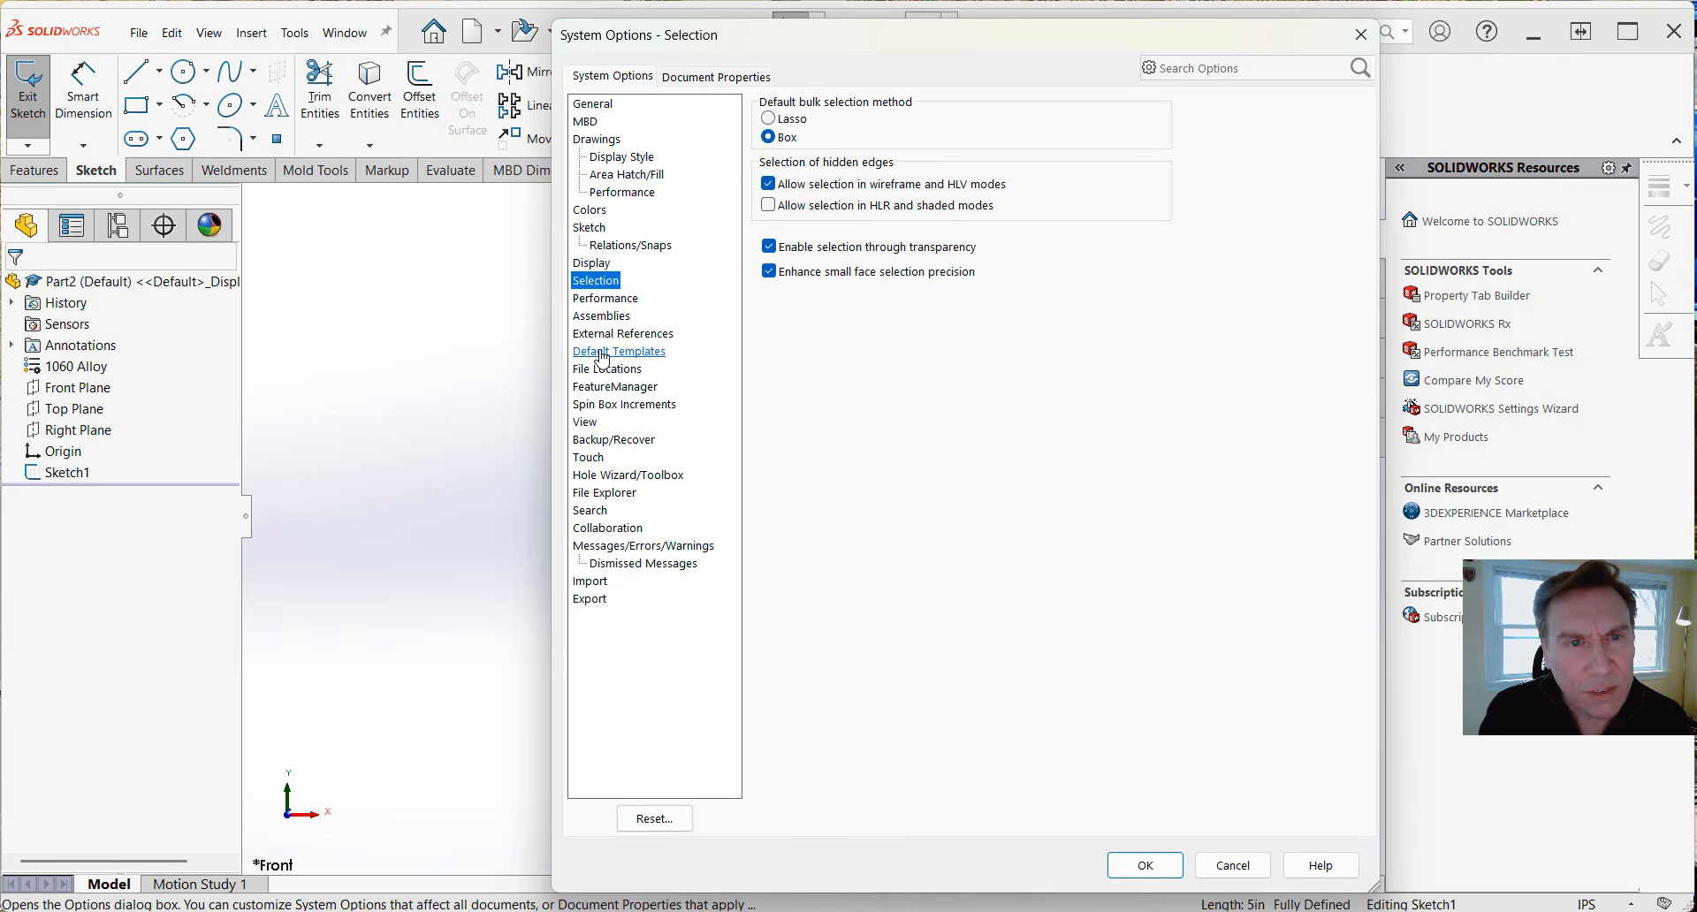
left_click(602, 389)
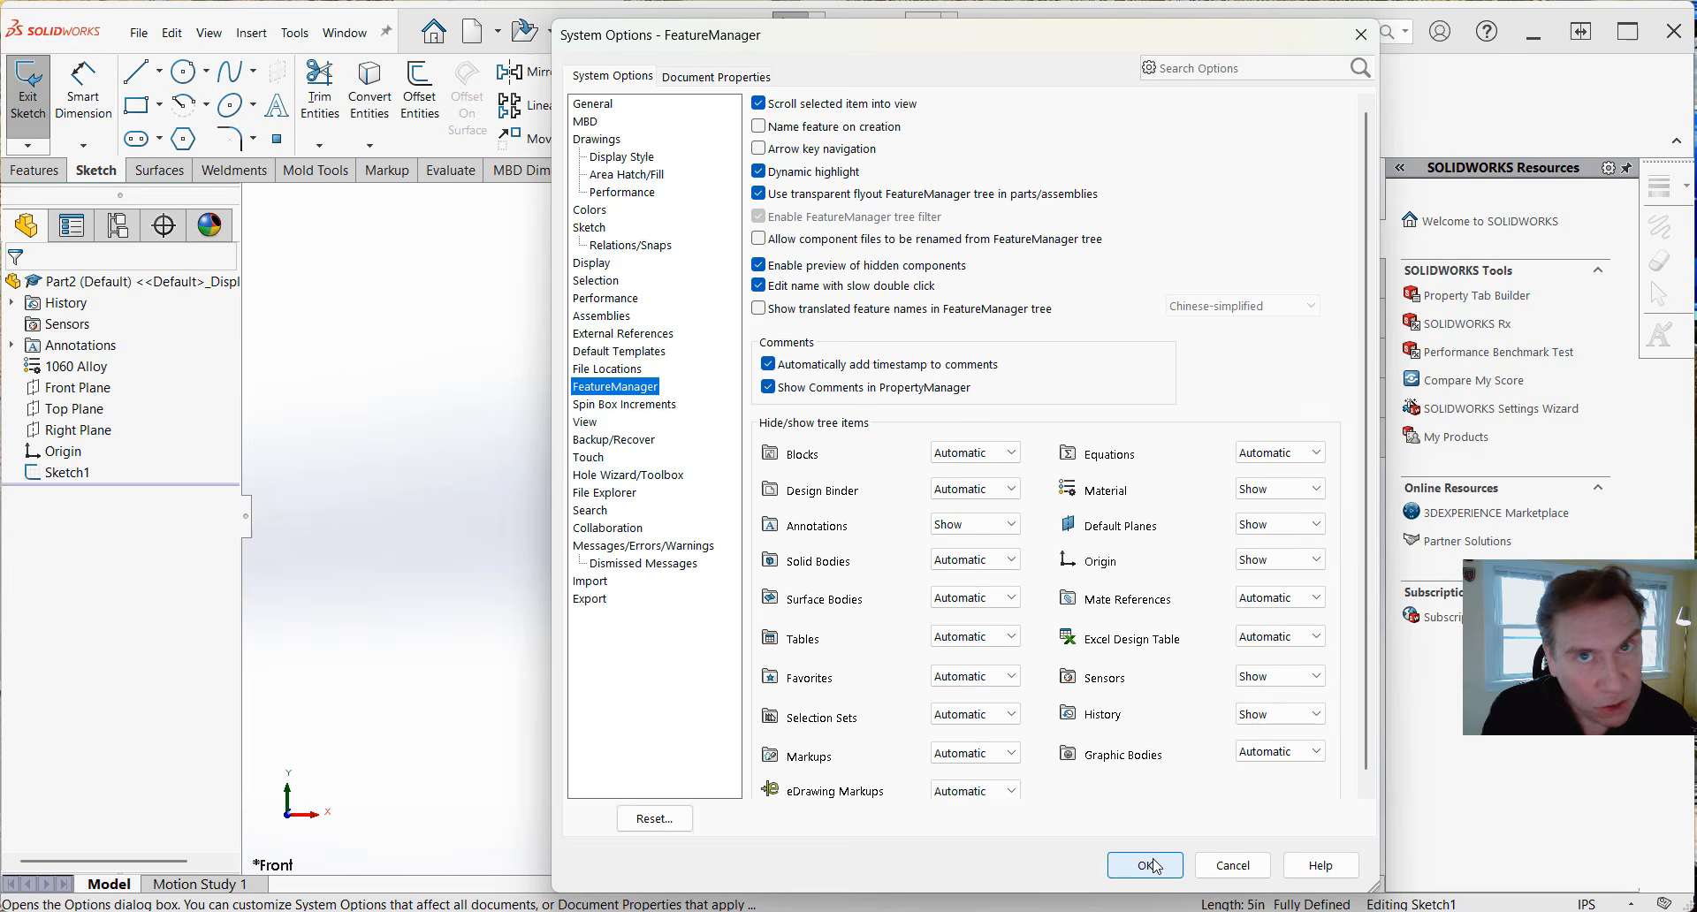
left_click(1145, 865)
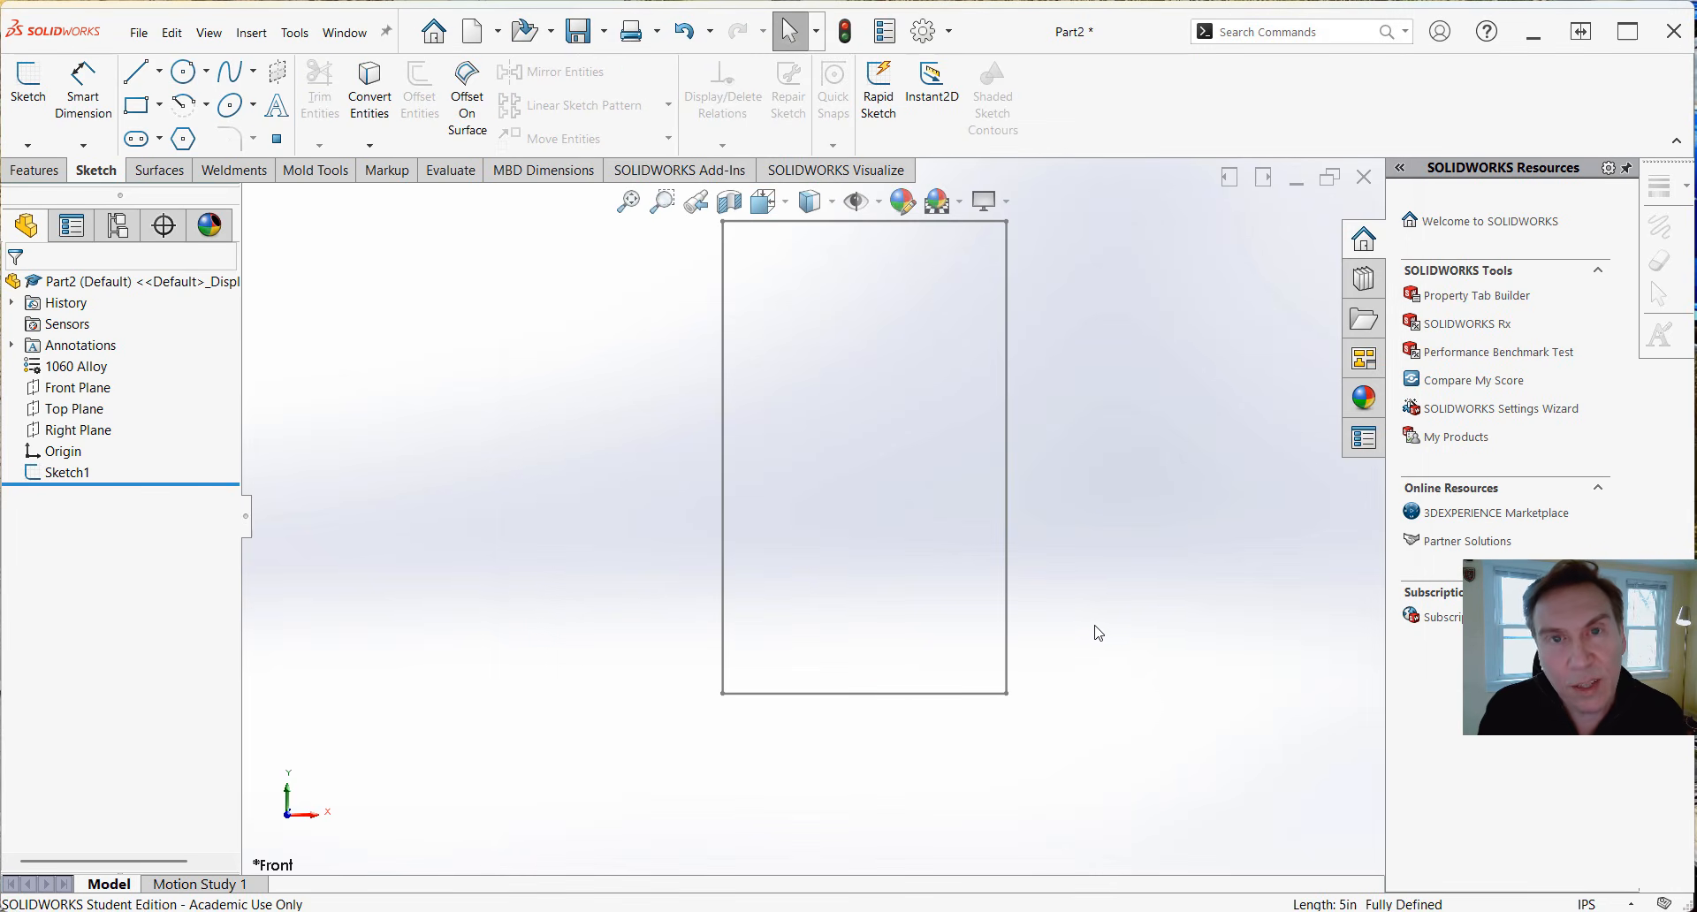
Reopen the rectangle's sketch for editing.
right_click(1007, 442)
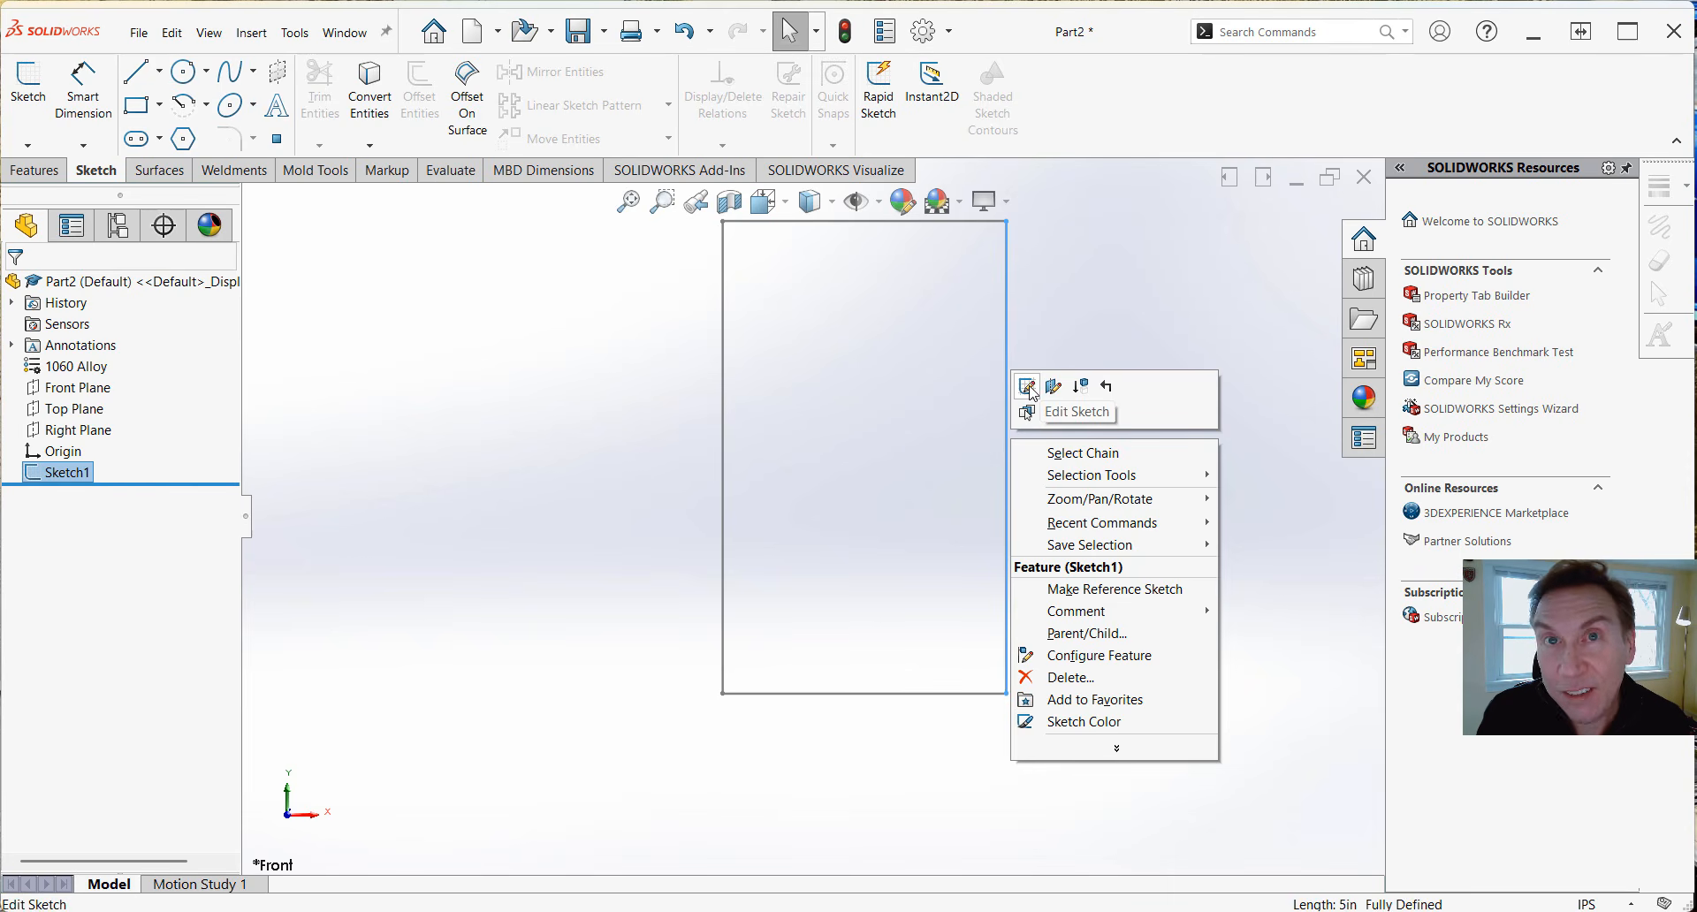
right_click(83, 474)
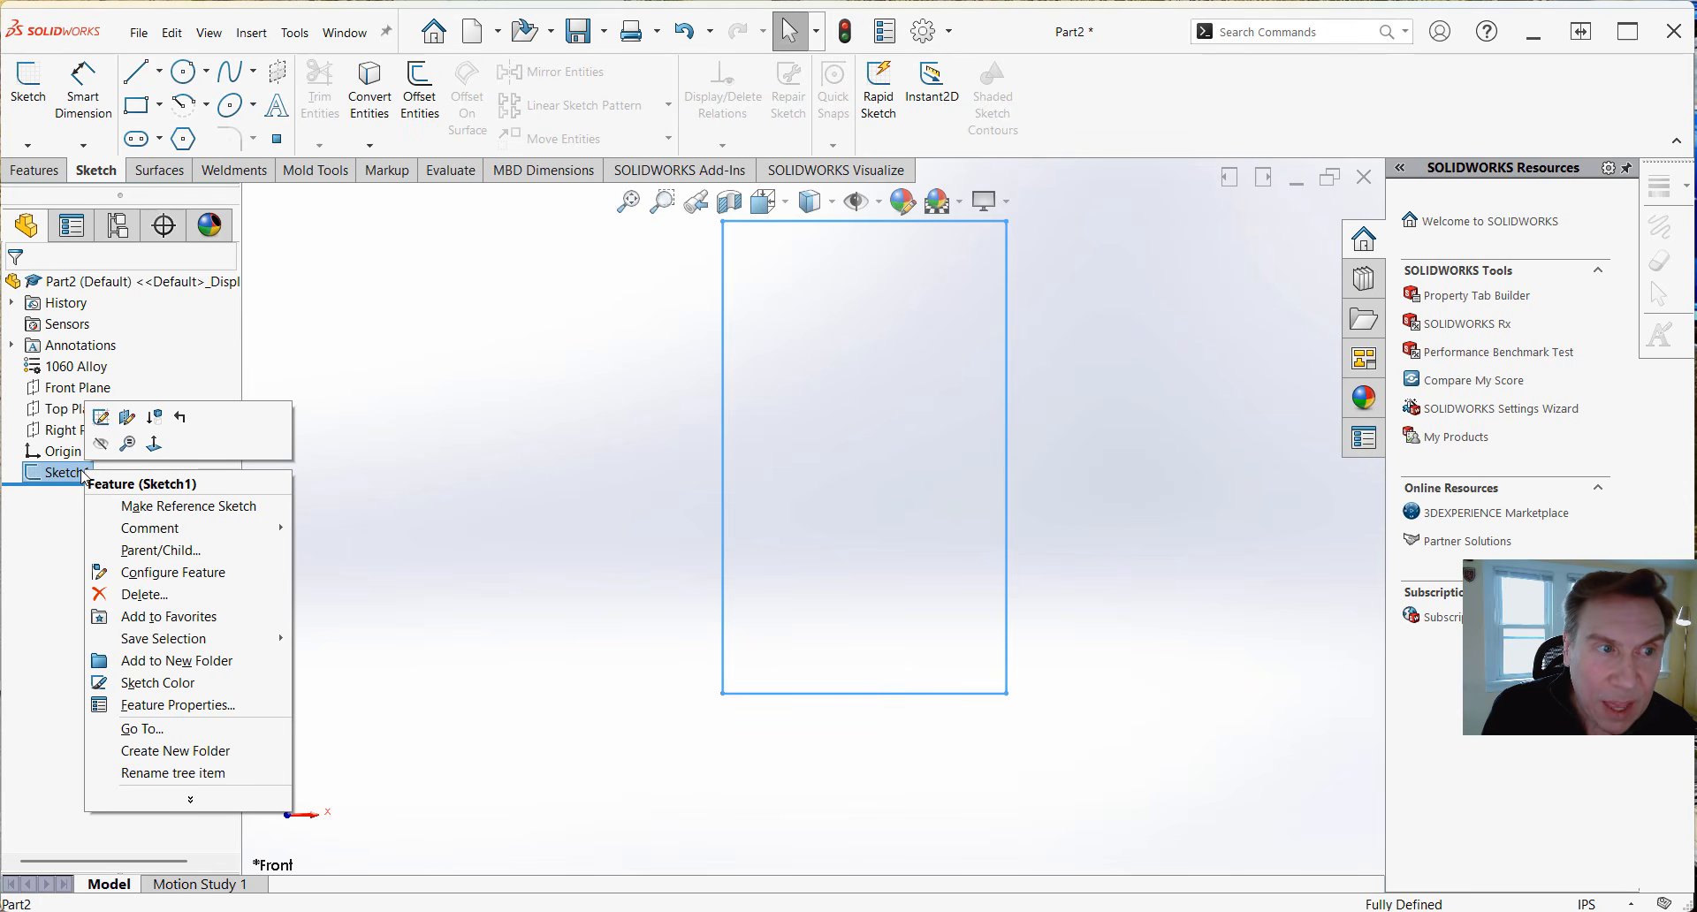
left_click(486, 553)
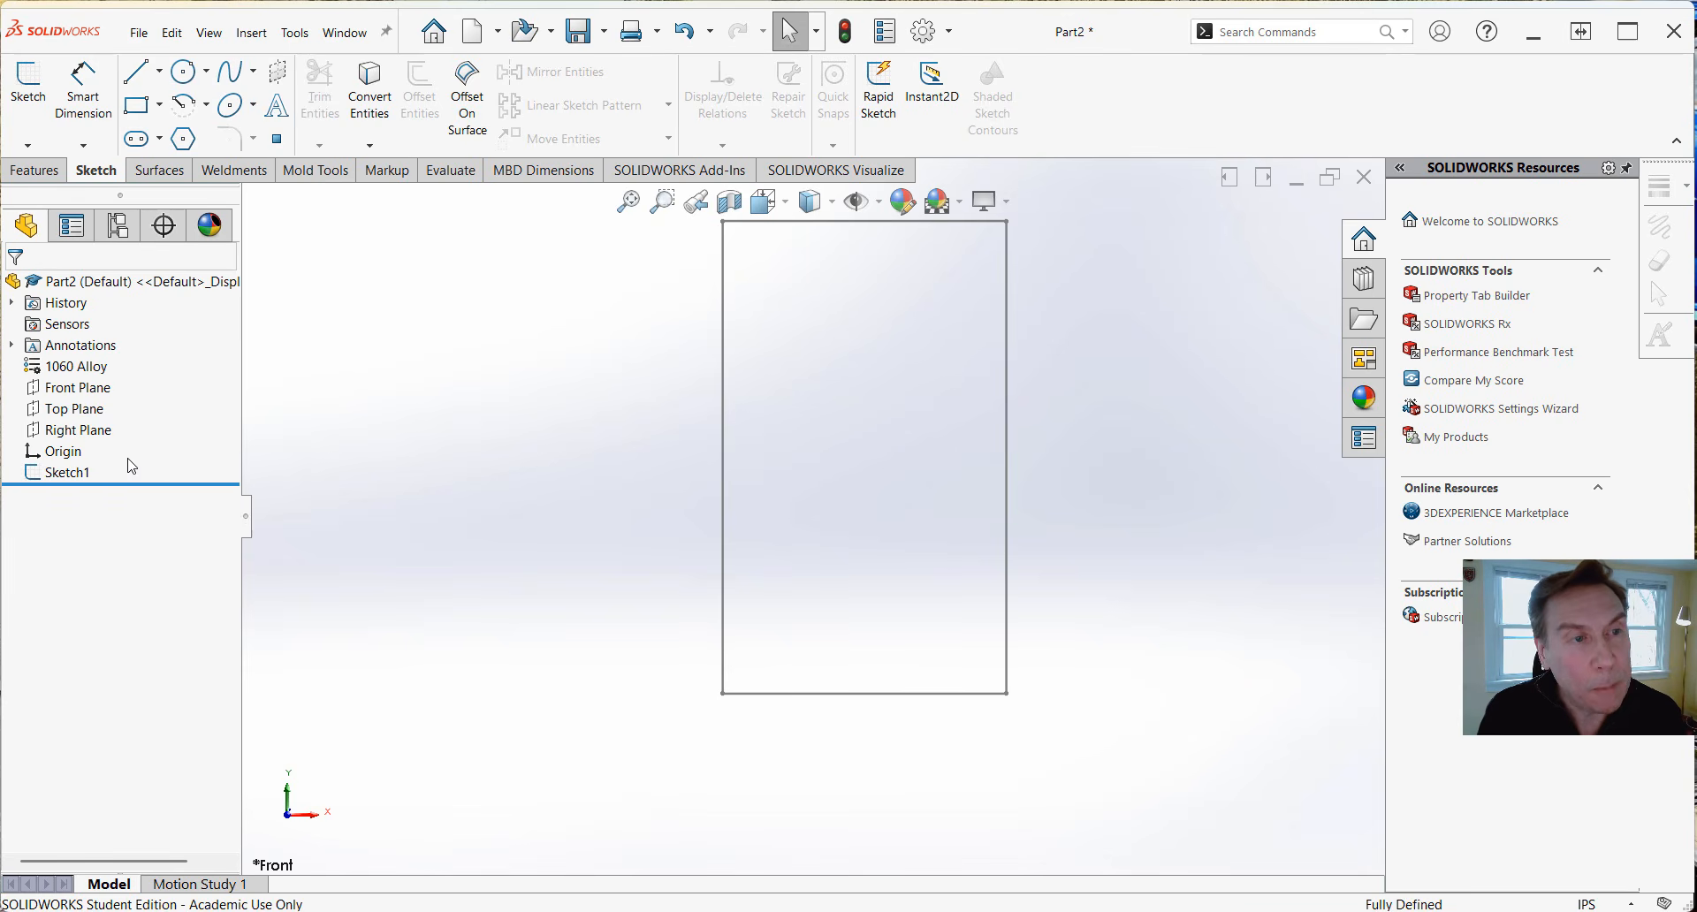
mouse_move(88, 482)
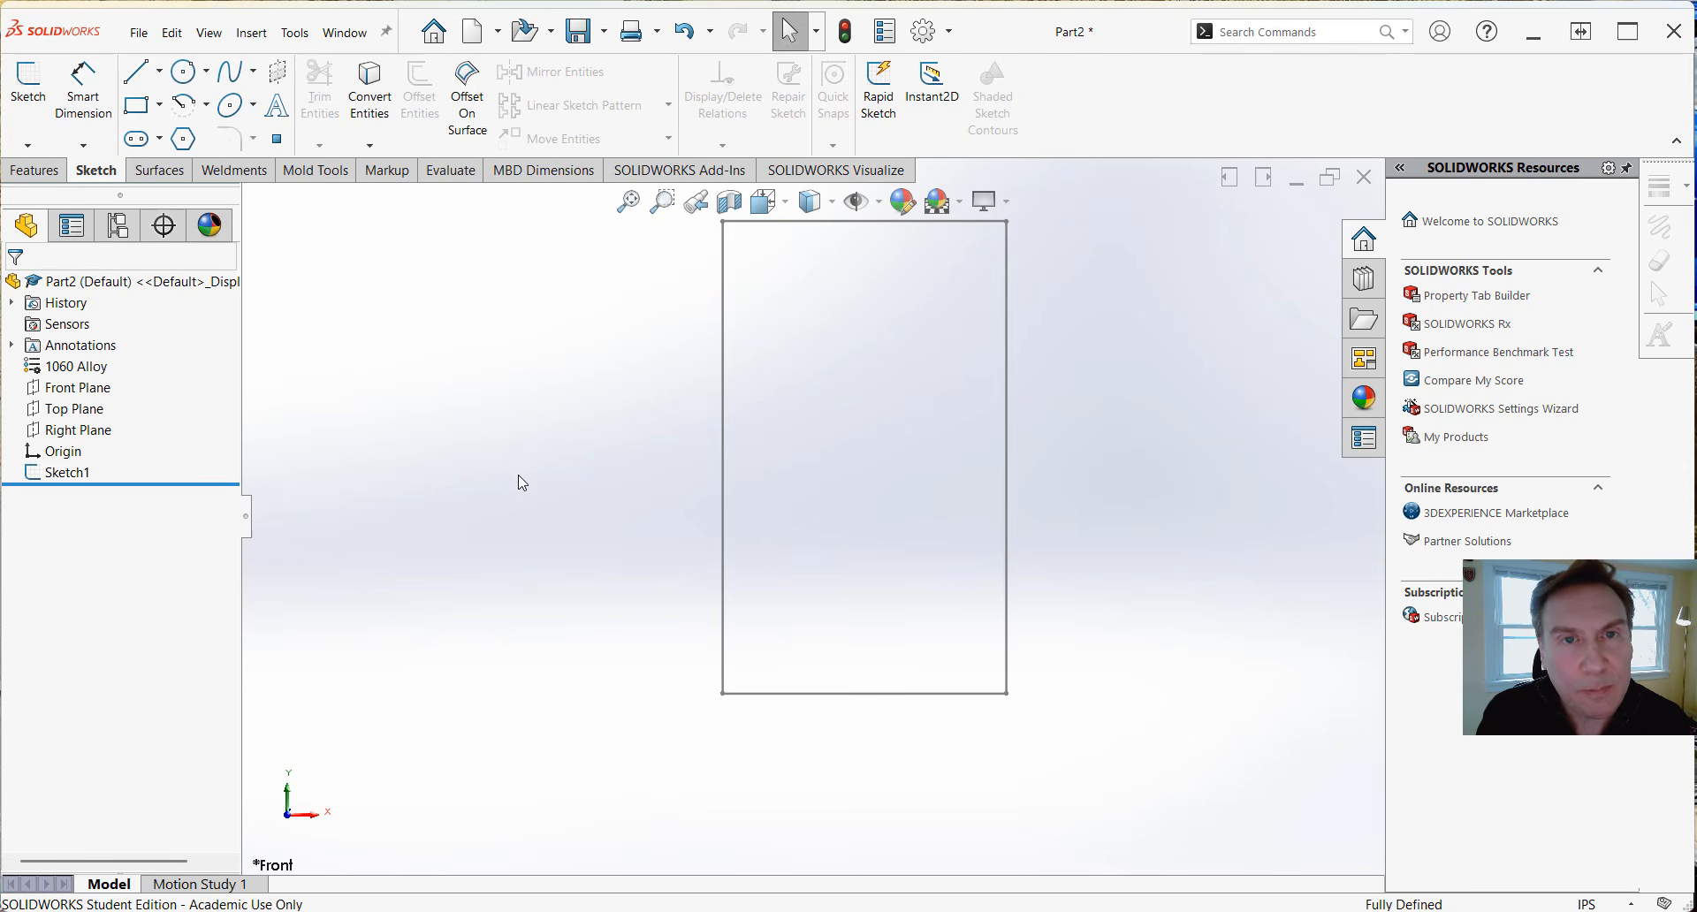
left_click(67, 472)
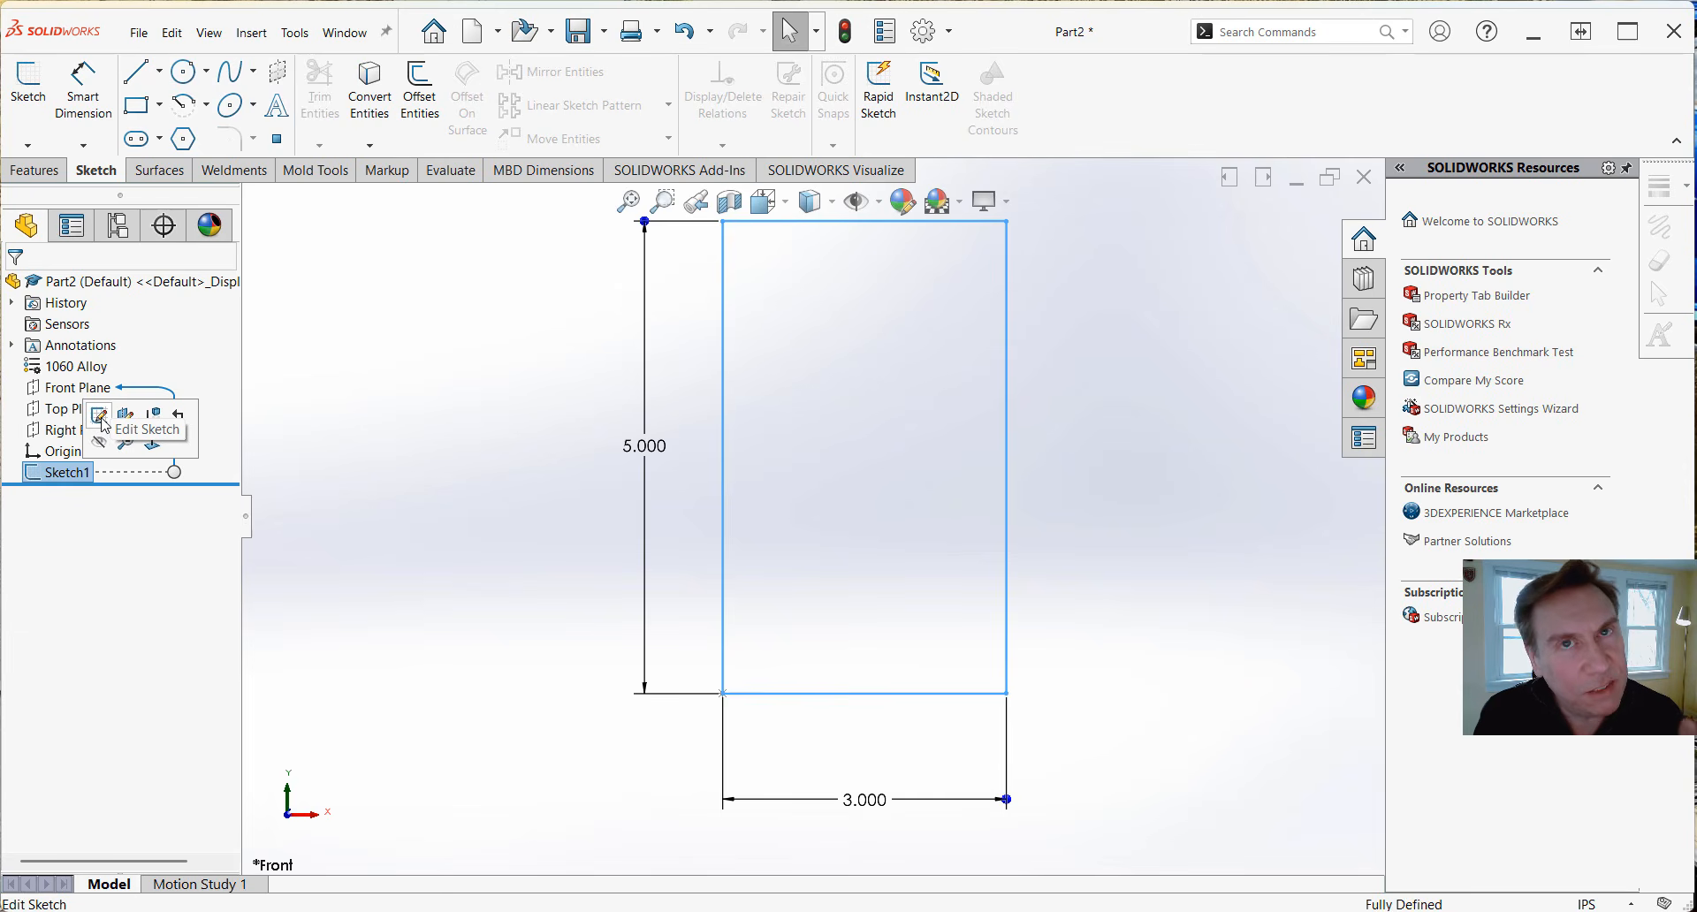
left_click(101, 417)
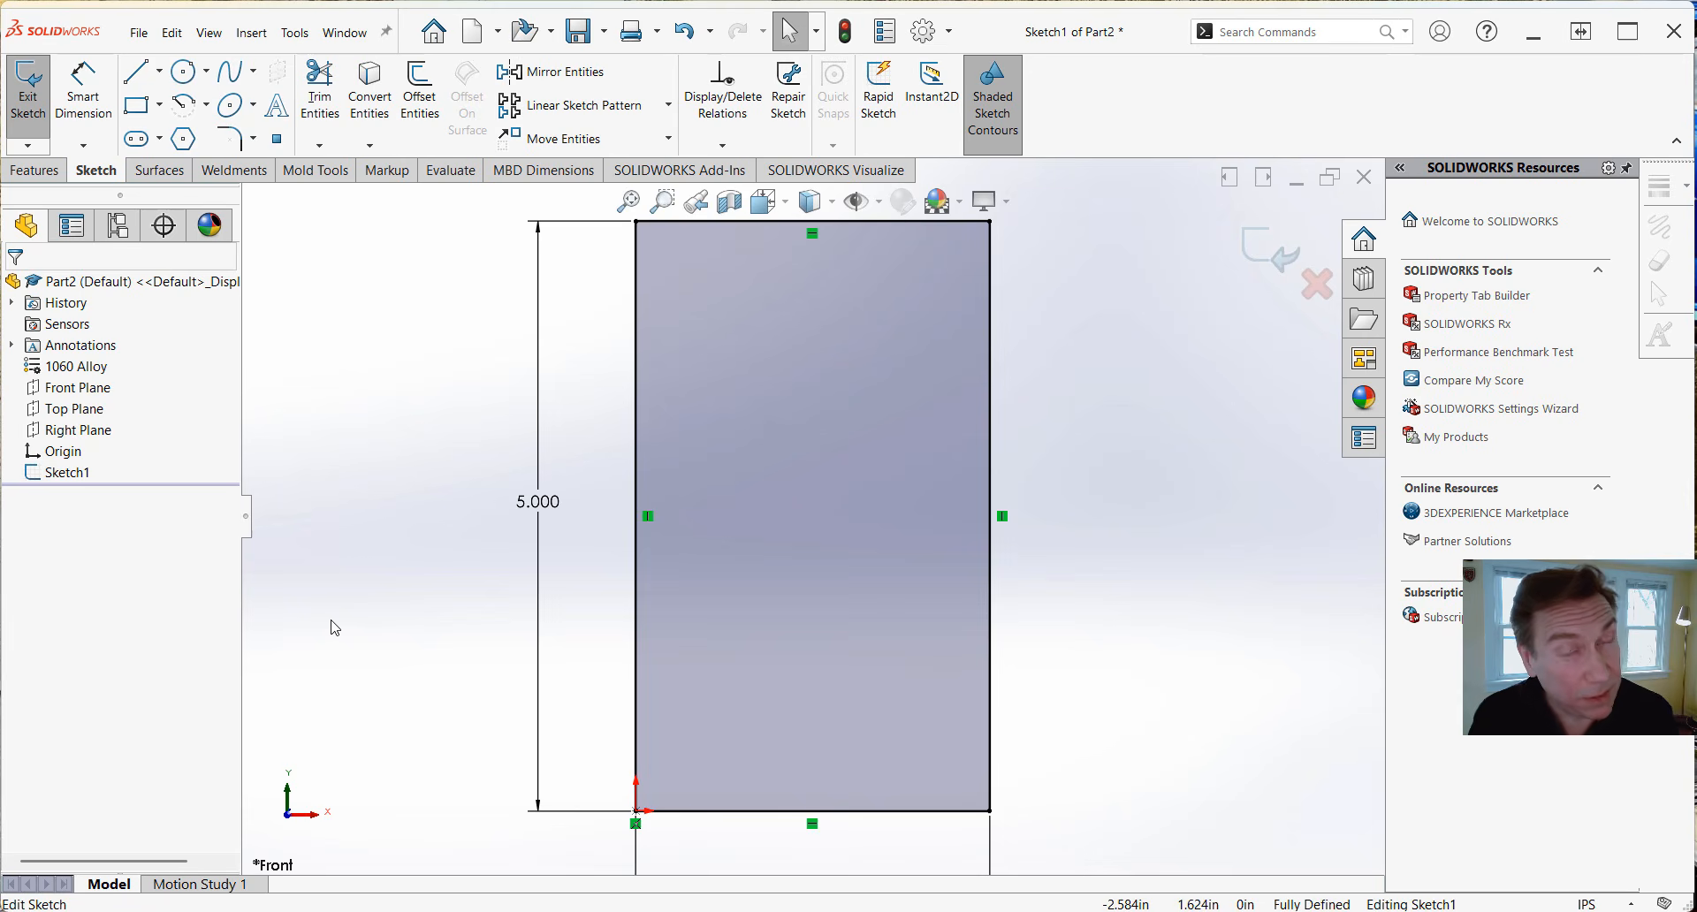
Move the rectangle's width and height dimensions closer to its edges.
key("z")
key("z")
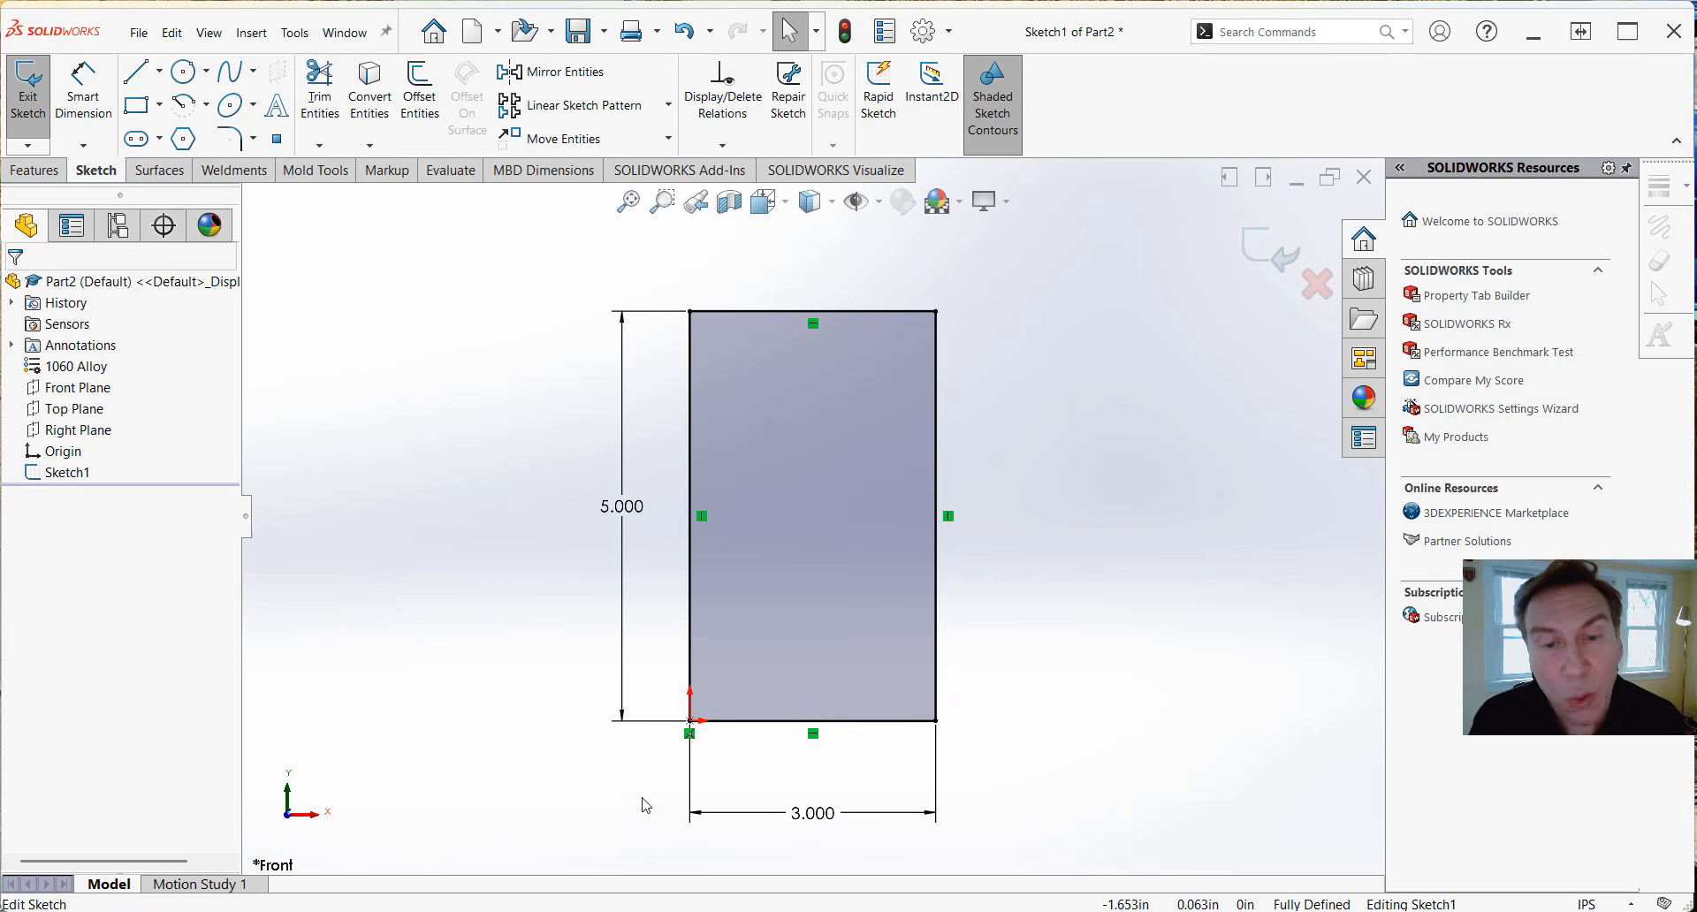
left_click_drag(810, 813, 815, 779)
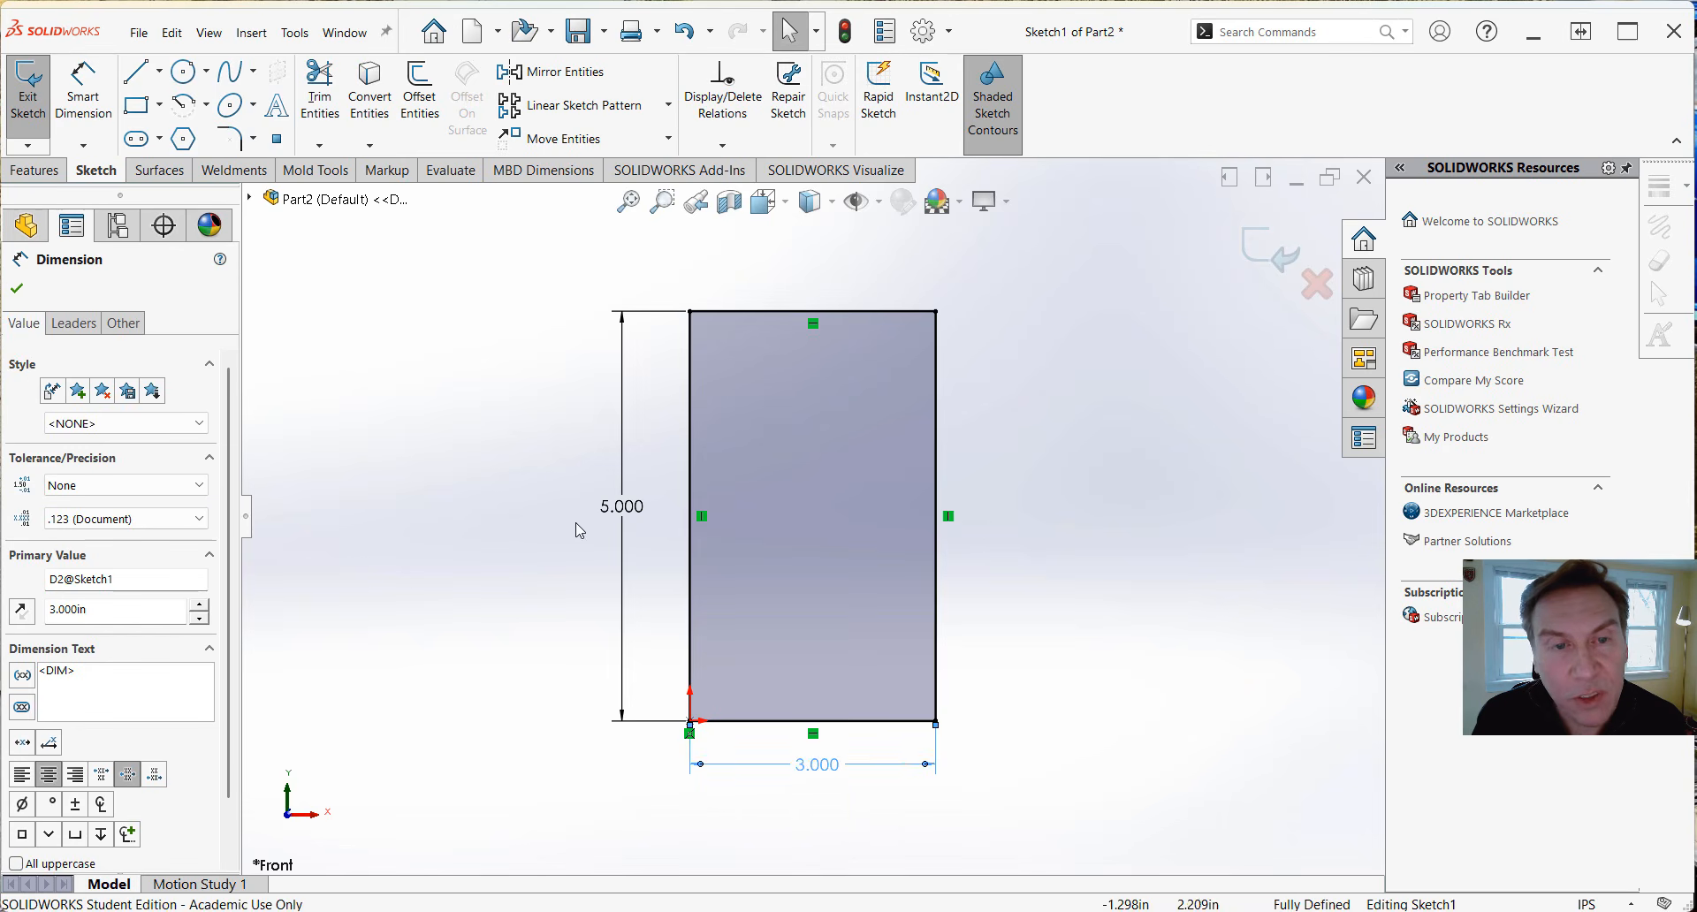
left_click_drag(633, 519, 647, 520)
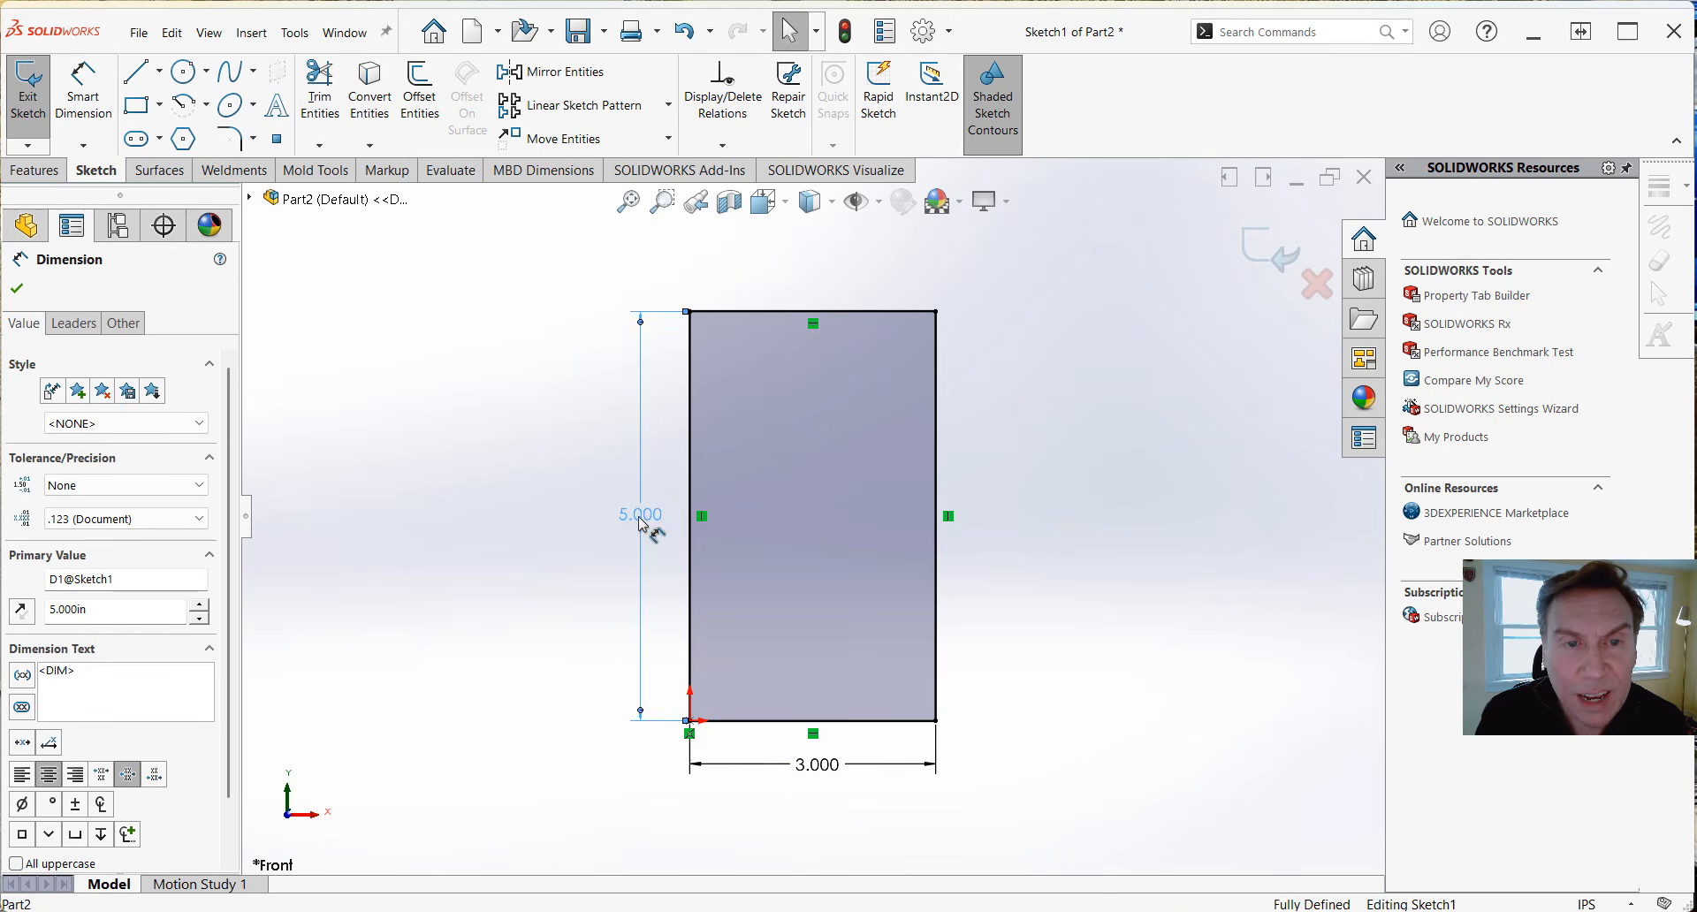
Try a height of 4.4 in for the rectangle's vertical dimension and cancel the change.
double_click(642, 528)
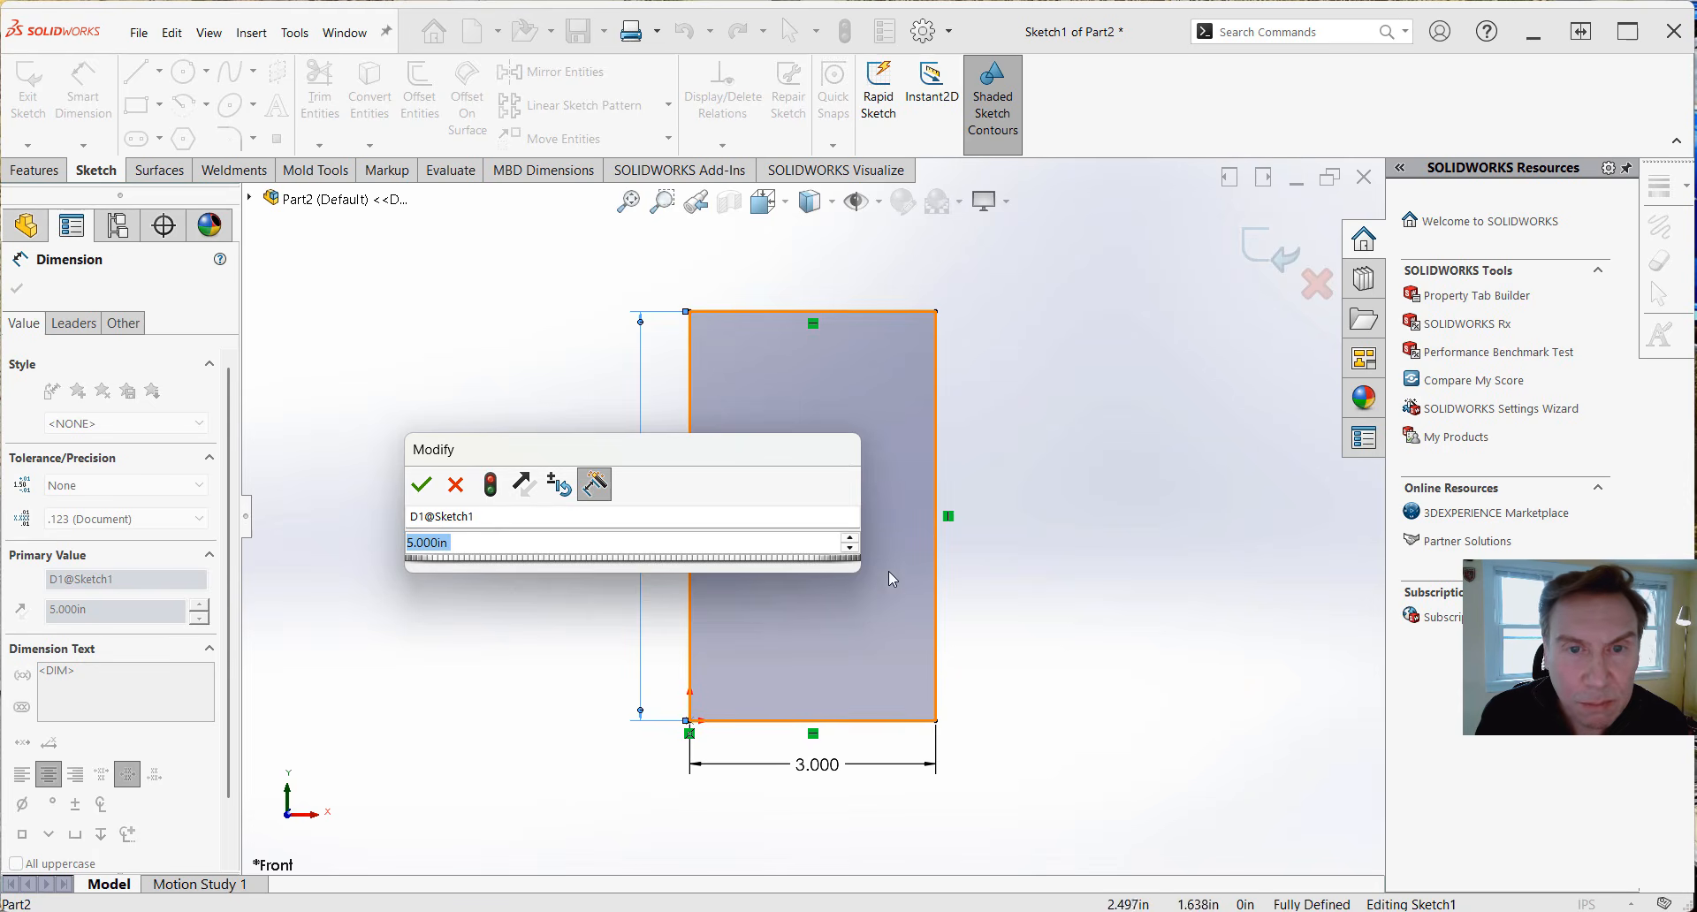
left_click_drag(860, 514, 653, 504)
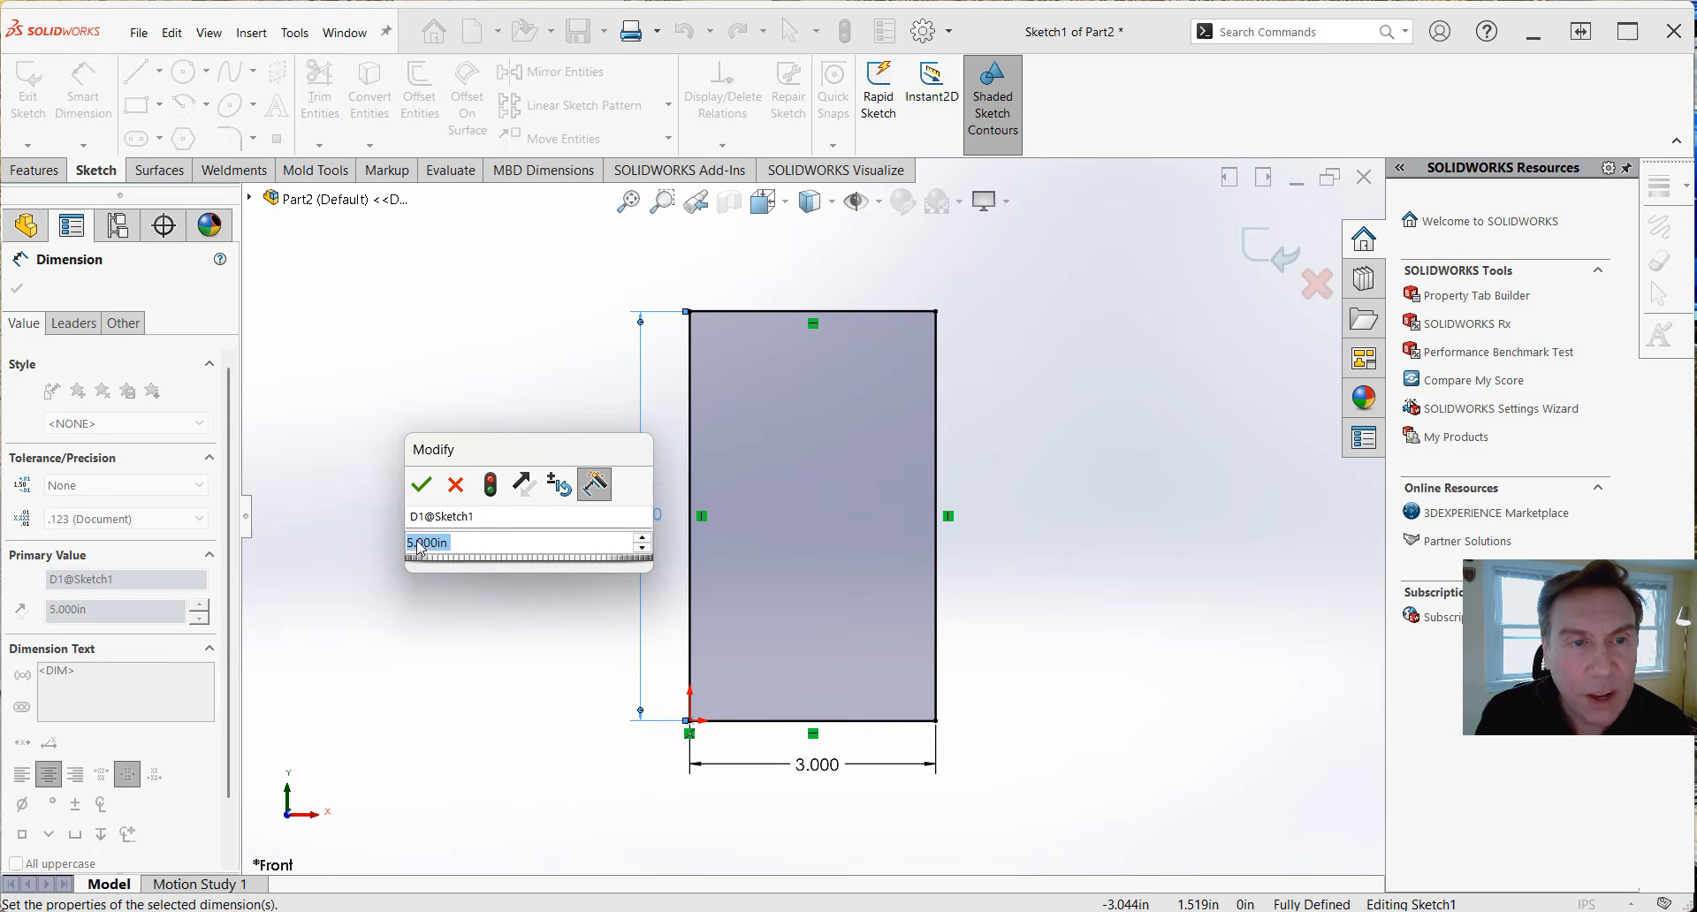
mouse_move(469, 561)
left_mouse_down()
mouse_move(499, 565)
mouse_move(451, 566)
mouse_move(517, 565)
mouse_move(492, 557)
left_mouse_up()
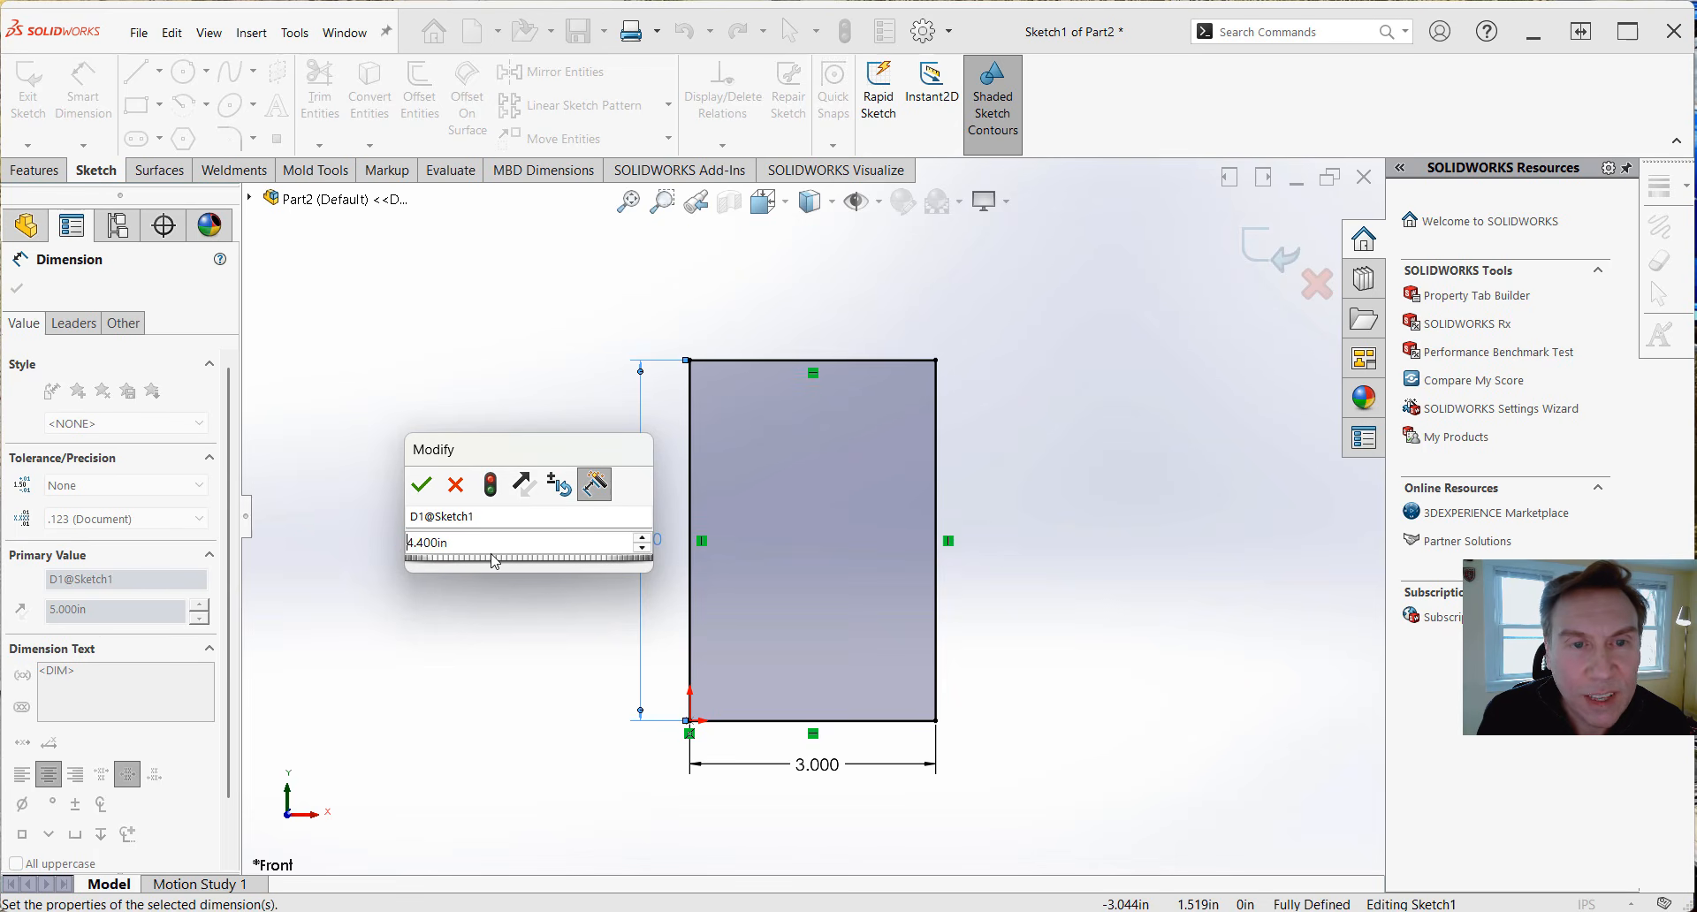
left_click_drag(521, 449, 427, 453)
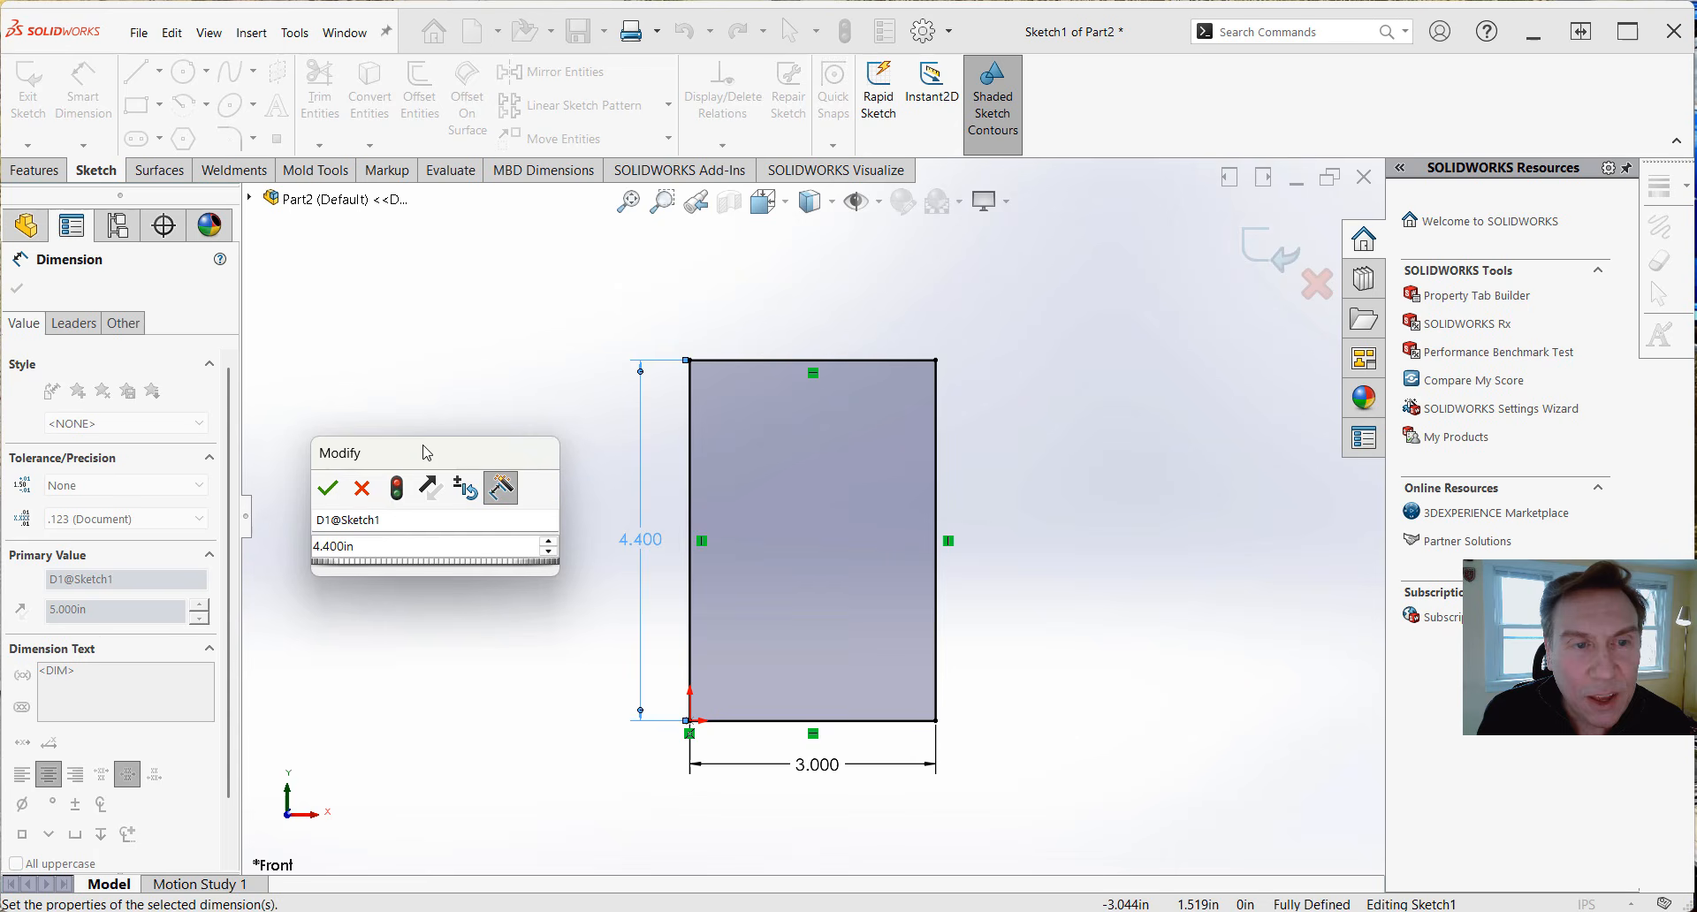
left_click(361, 489)
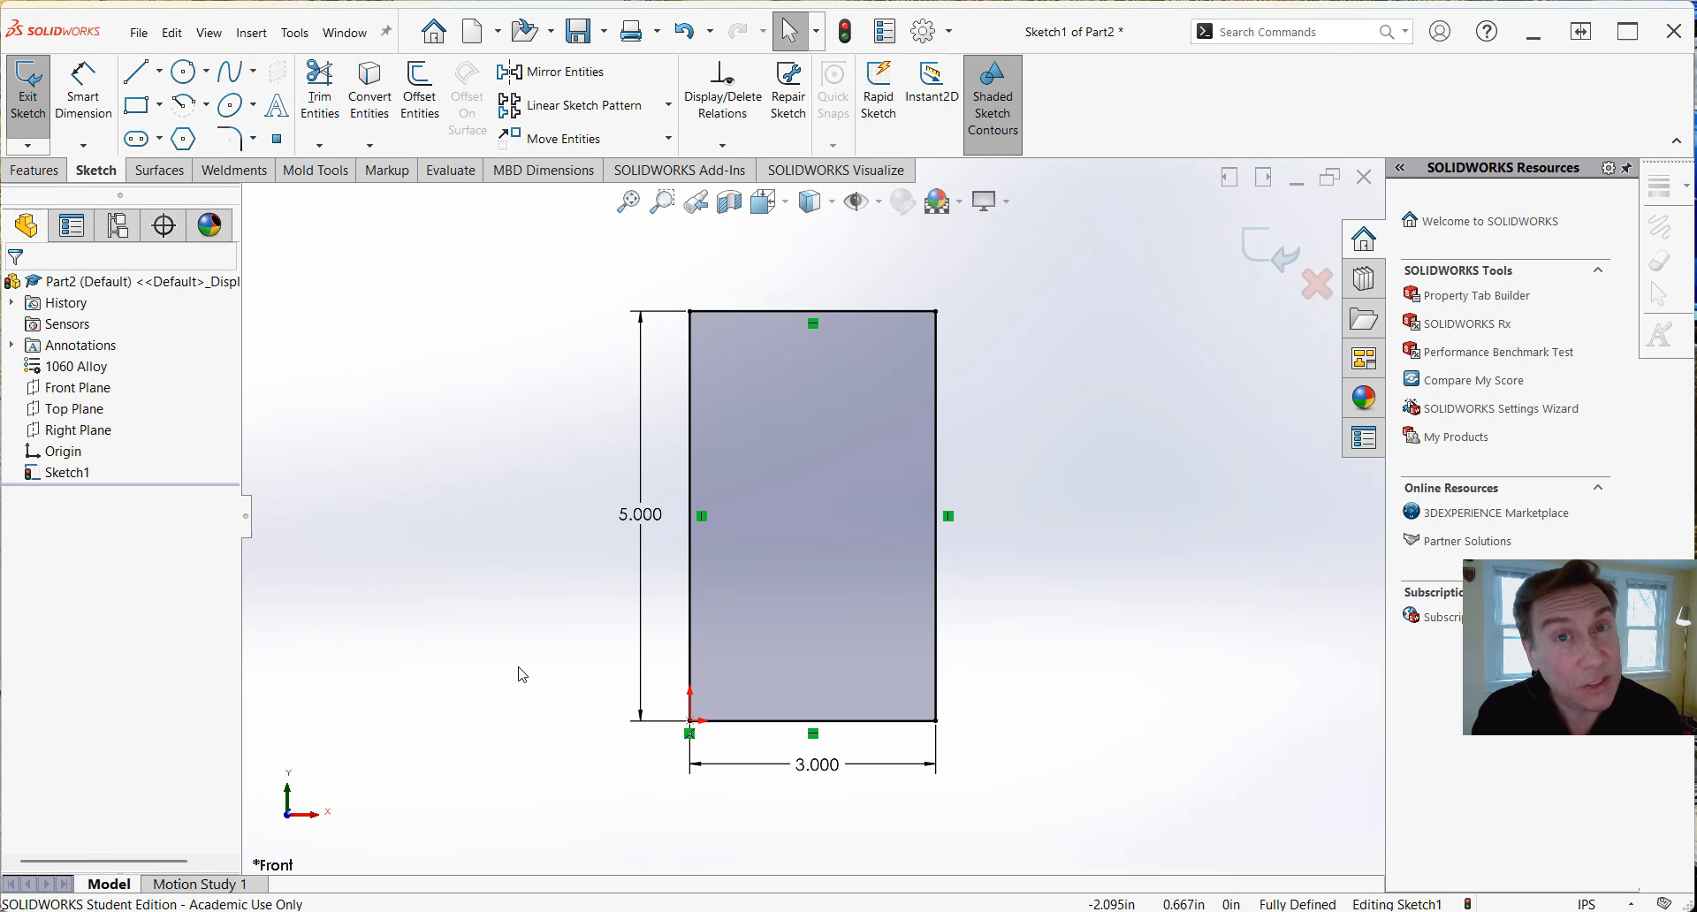
Extrude the rectangle sketch as a blind boss with a depth of 0.5 in and clear the selection.
left_click(26, 177)
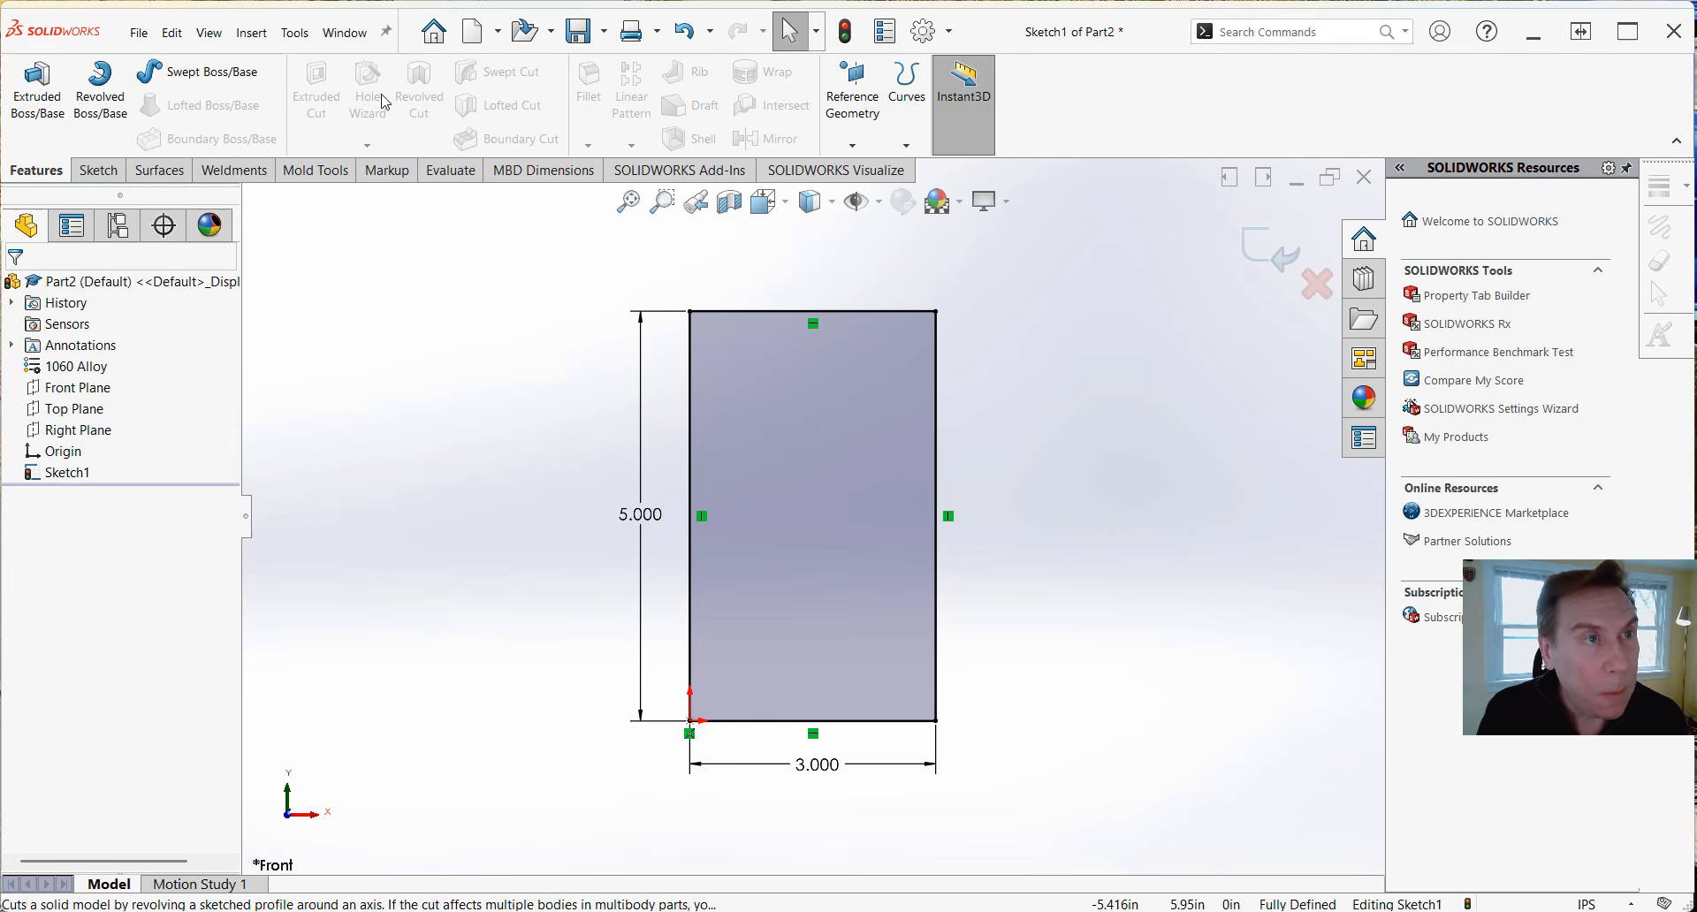
left_click(55, 97)
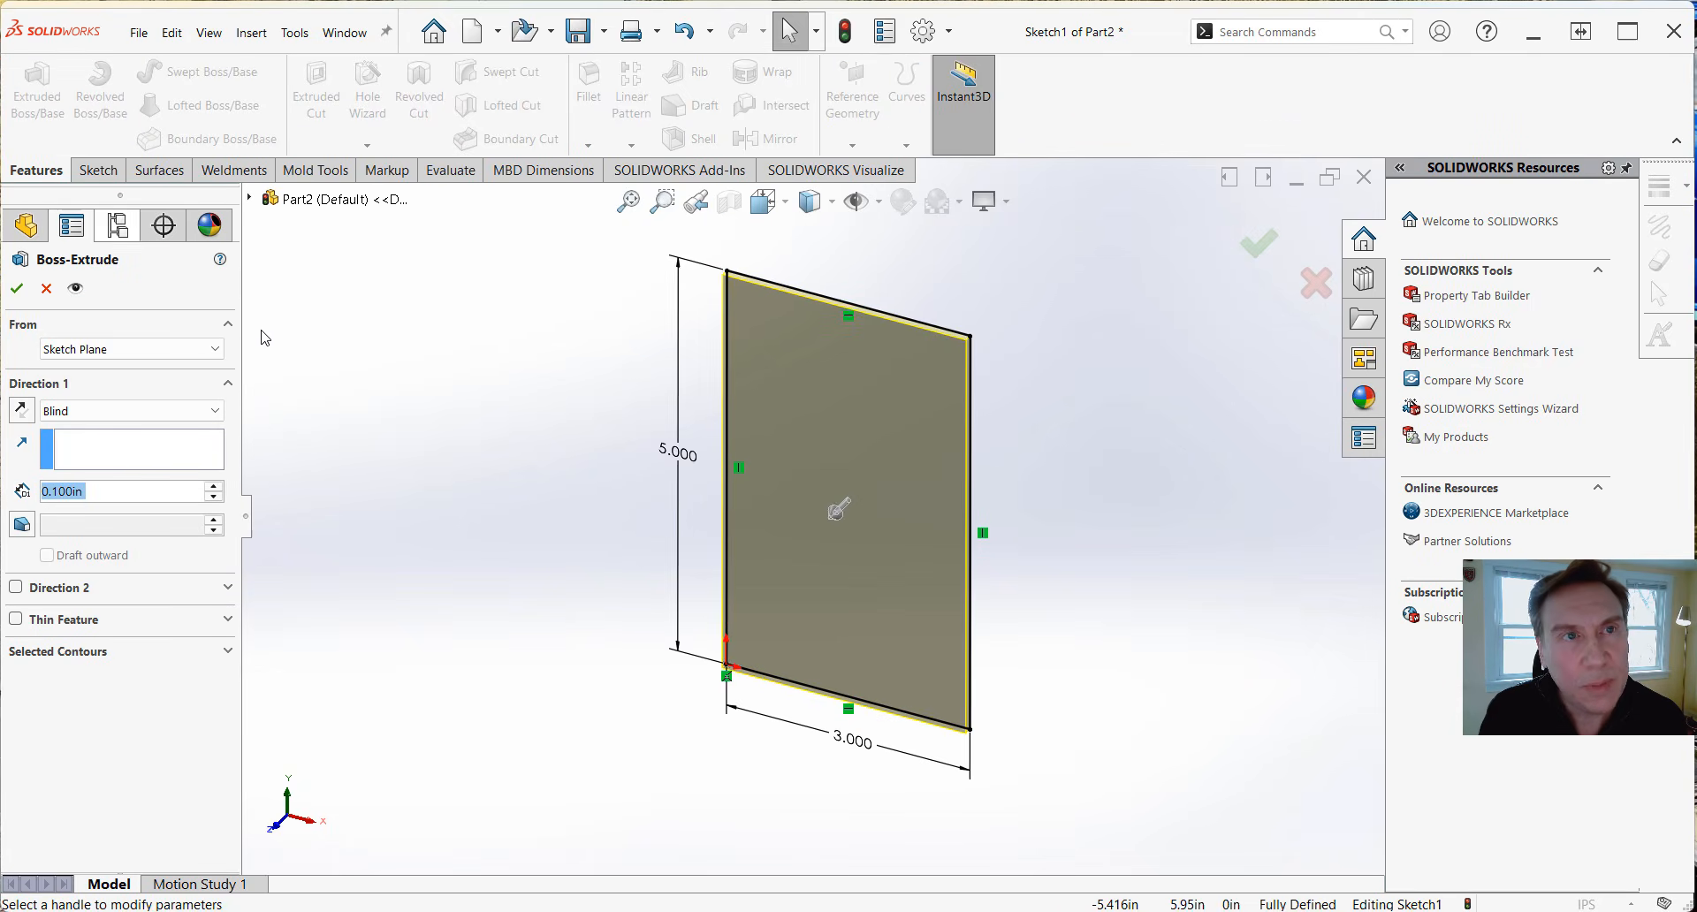
left_click(836, 516)
mouse_move(836, 517)
left_mouse_down()
mouse_move(781, 587)
mouse_move(836, 515)
mouse_move(796, 560)
mouse_move(826, 532)
left_mouse_up()
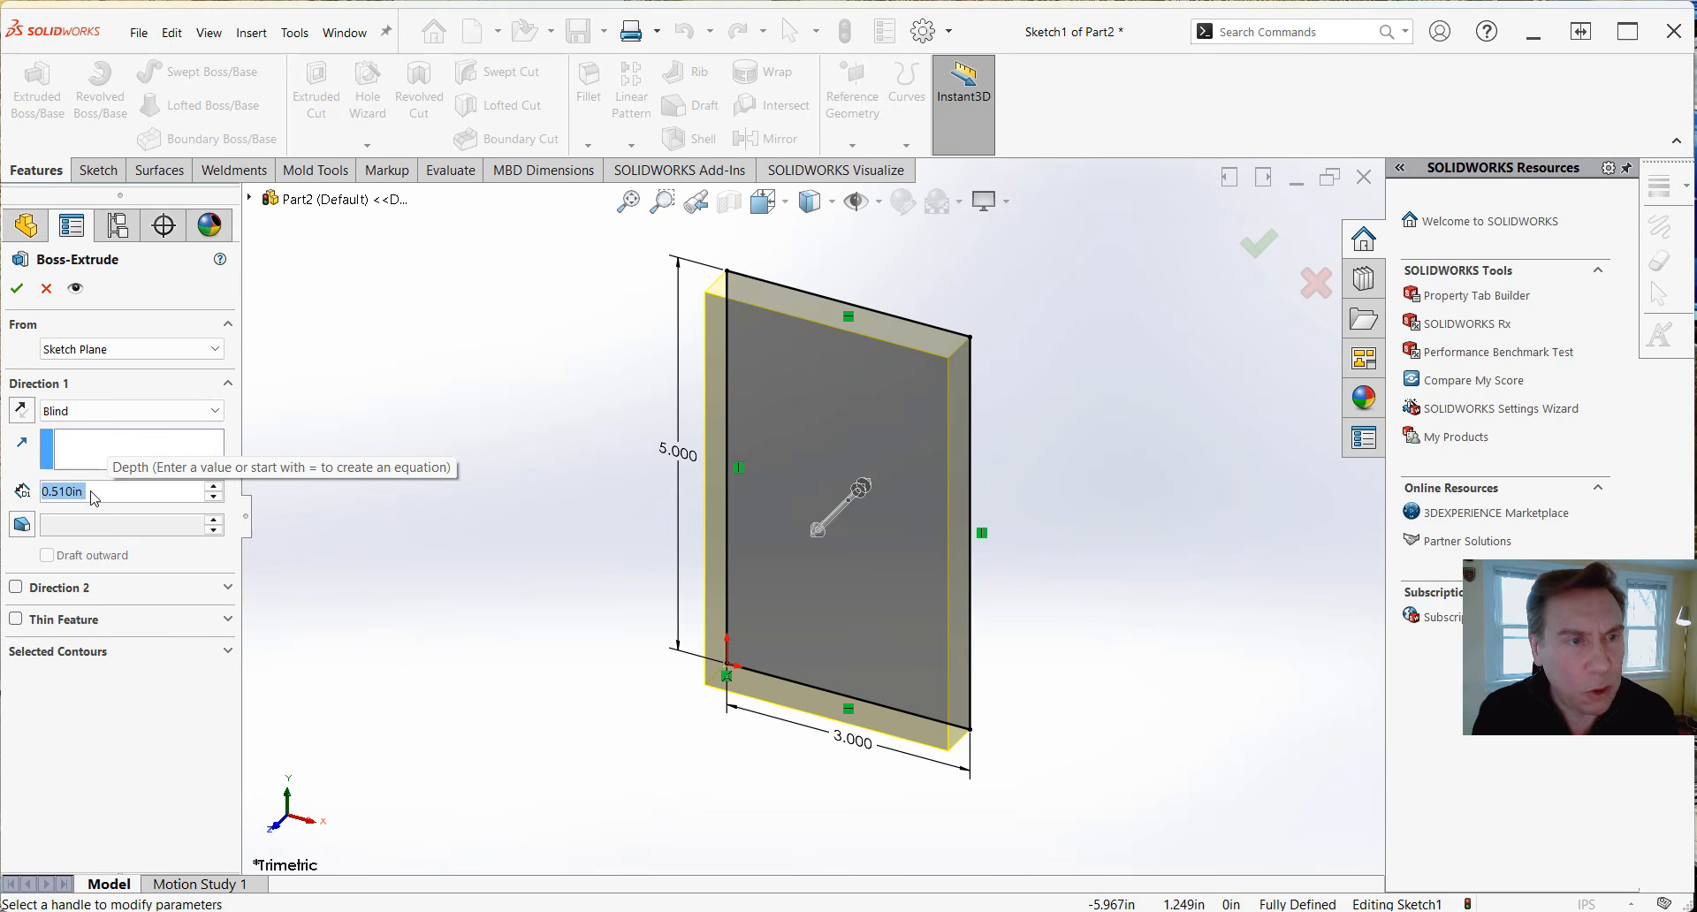
type(".5")
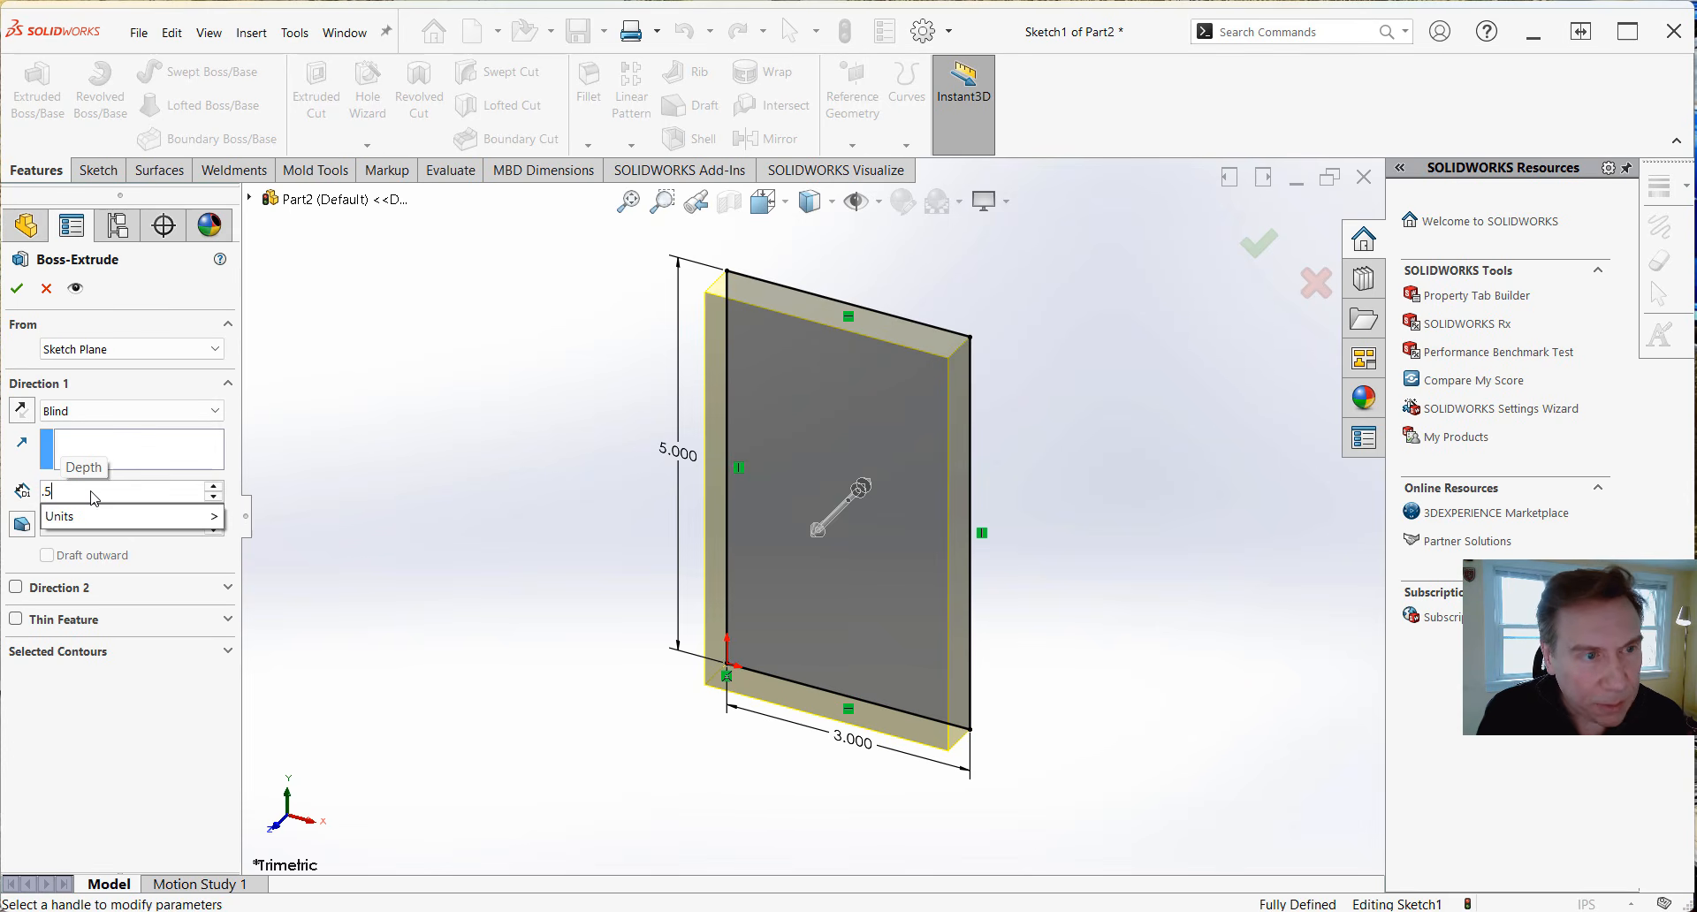
mouse_move(94, 524)
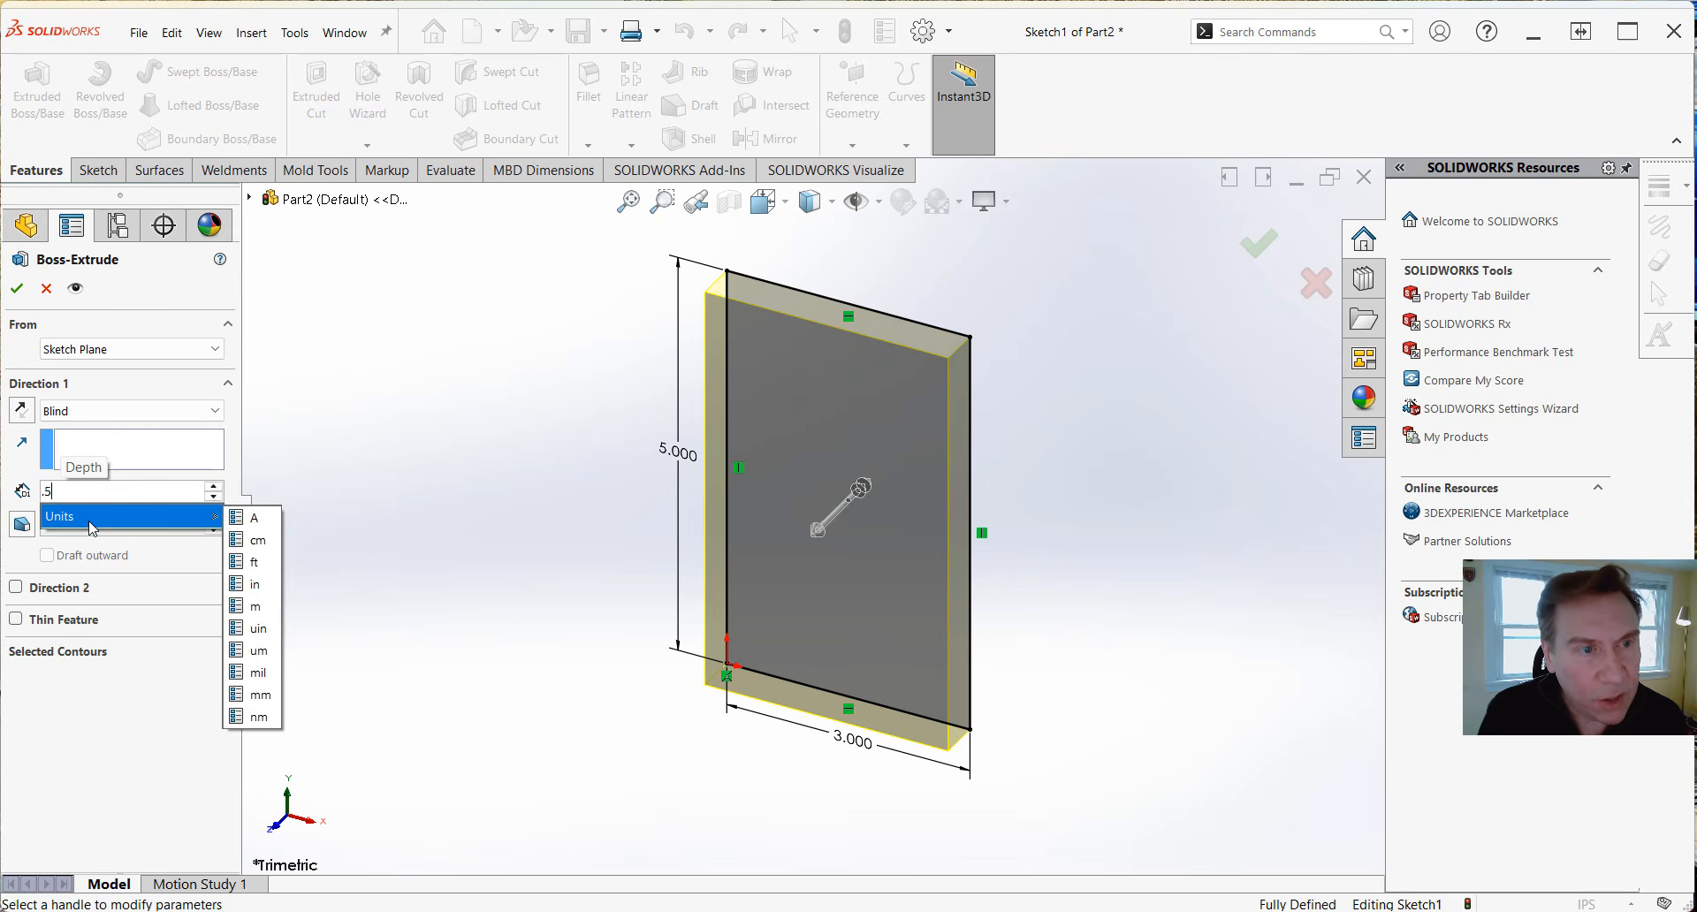
left_click(245, 586)
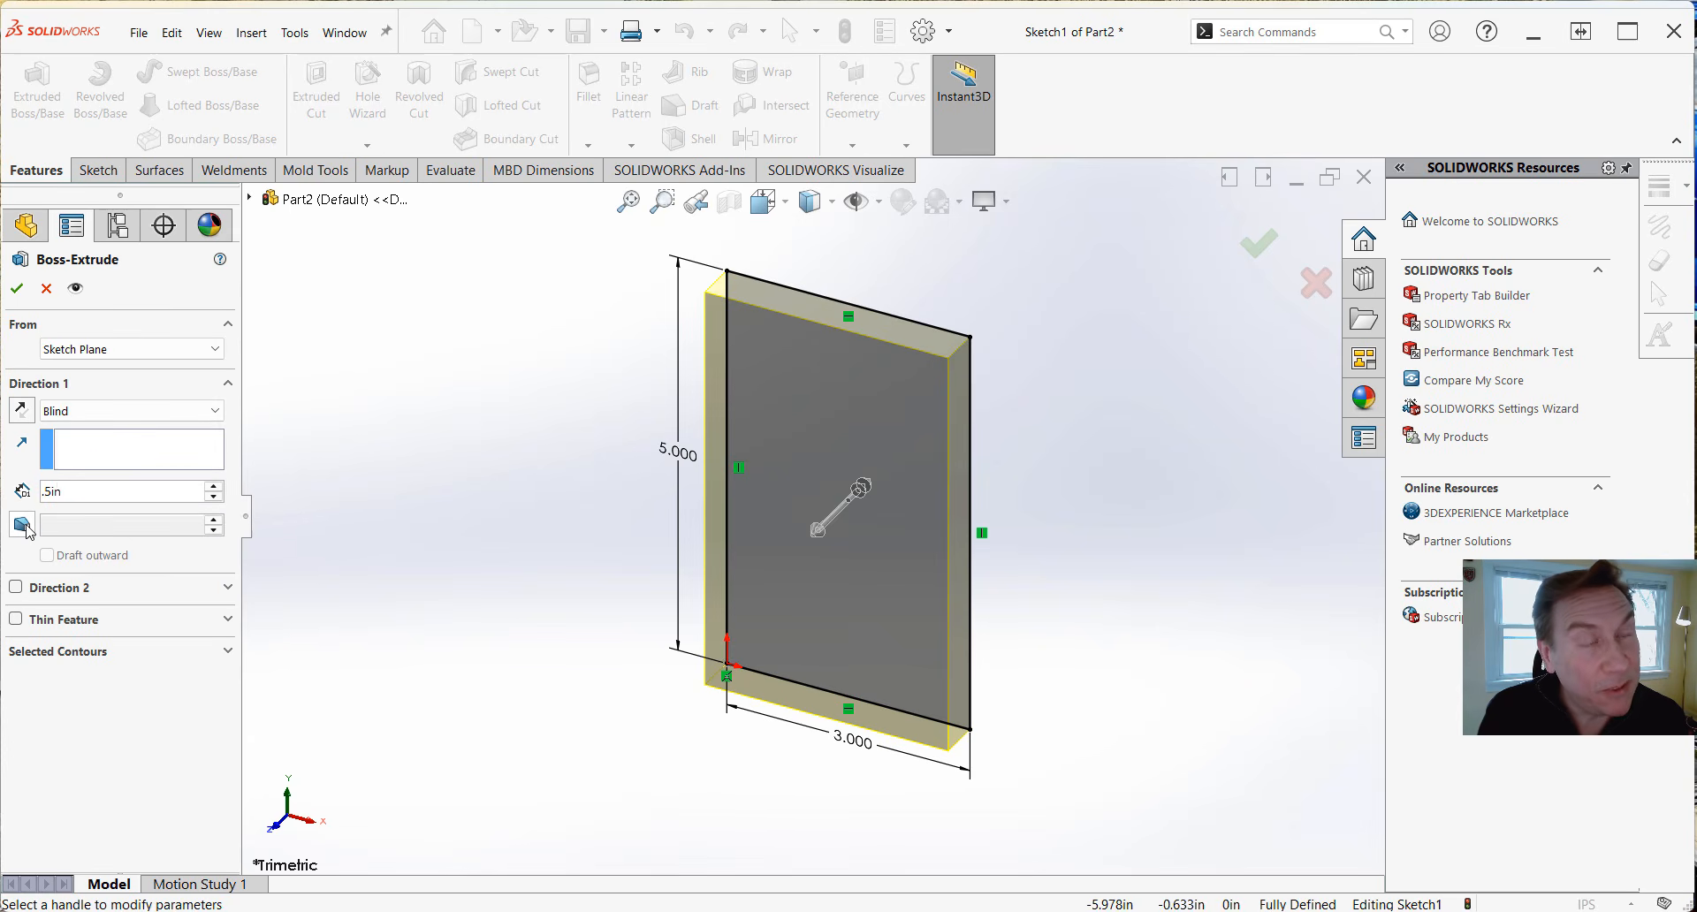
left_click(16, 288)
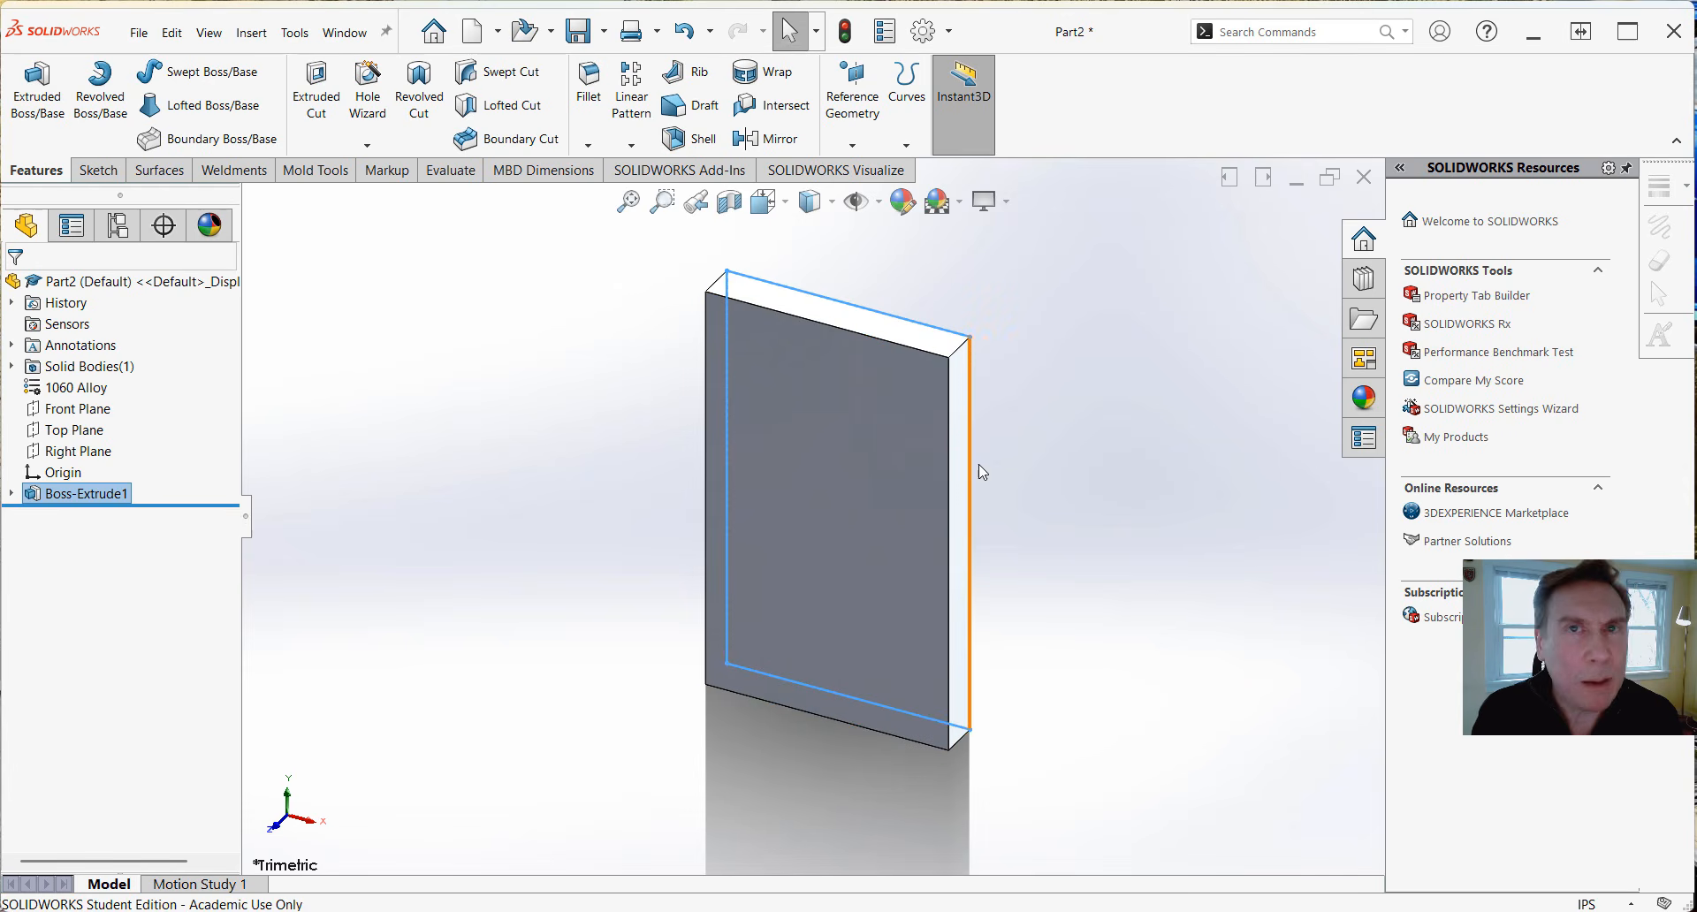
left_click(1252, 527)
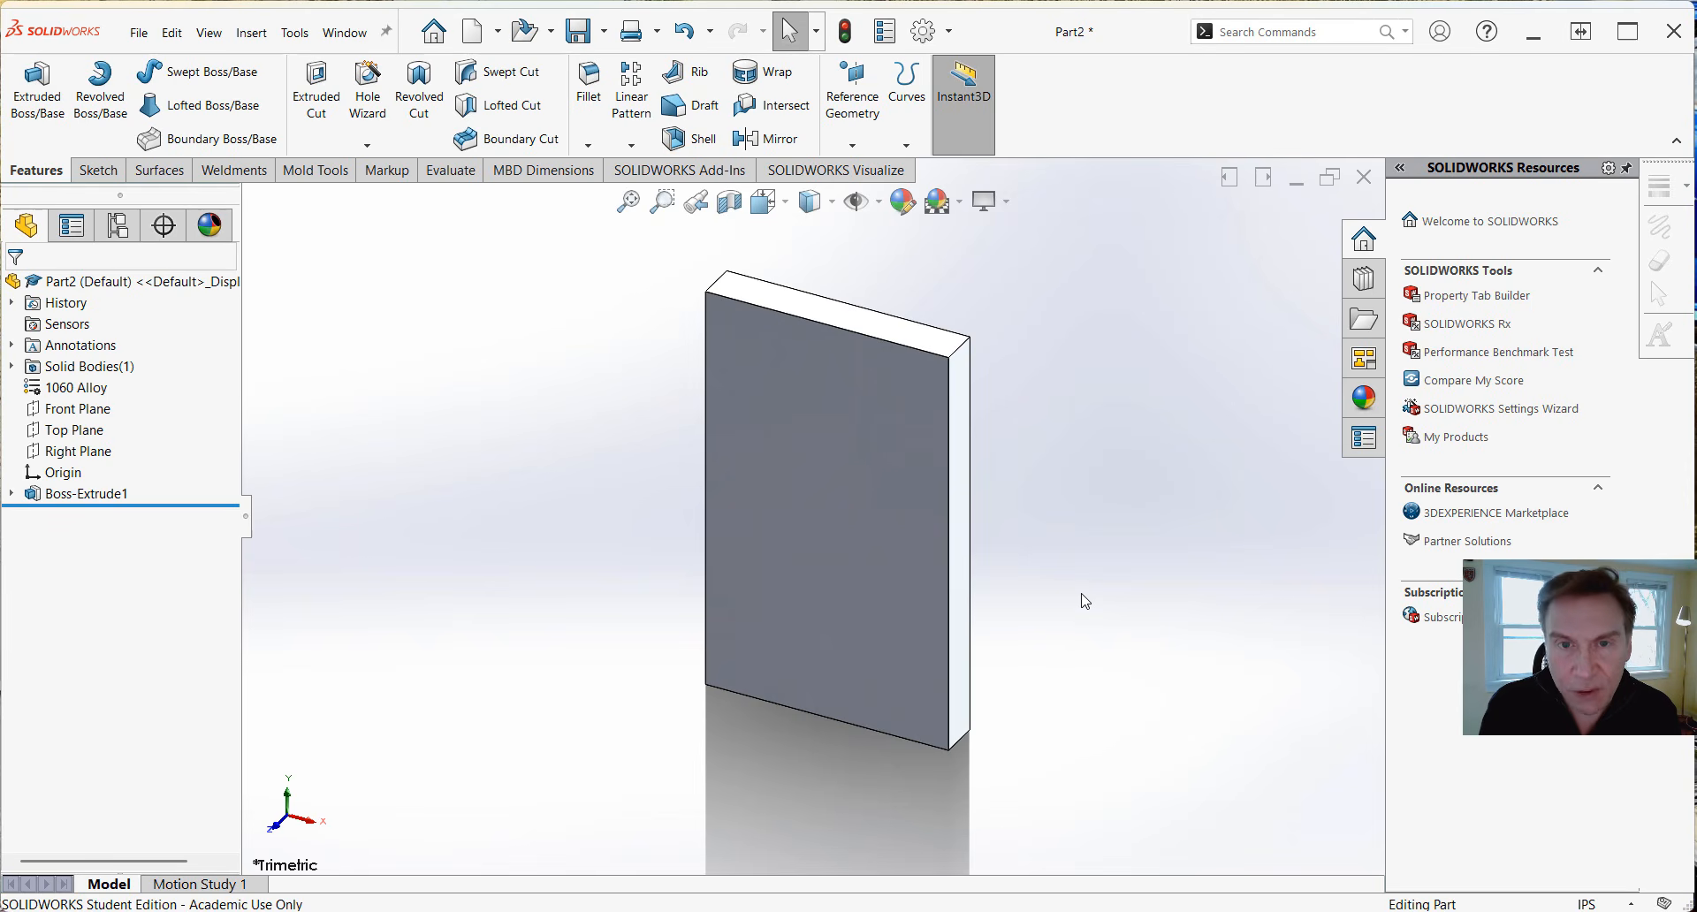
Rotate the plate in small increments horizontally and vertically to examine its faces.
key("Left")
key("Left")
key("Left")
key("Left")
key("Left")
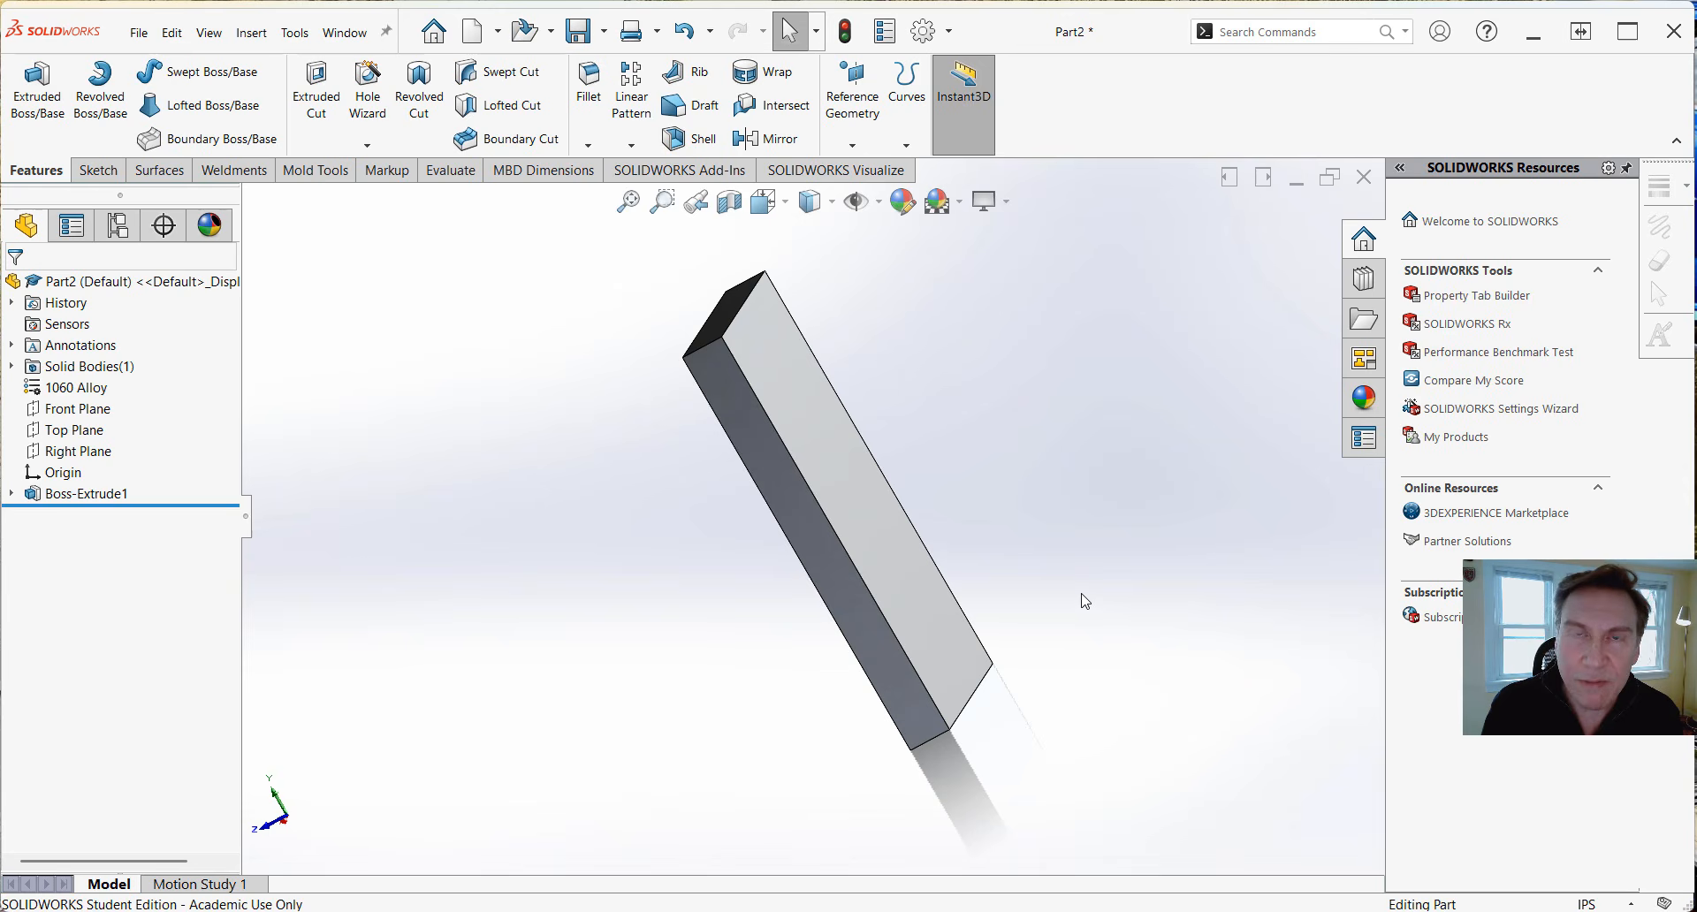
key("Left")
key("Left")
key("Left")
key("Left")
key("Left")
key("Left")
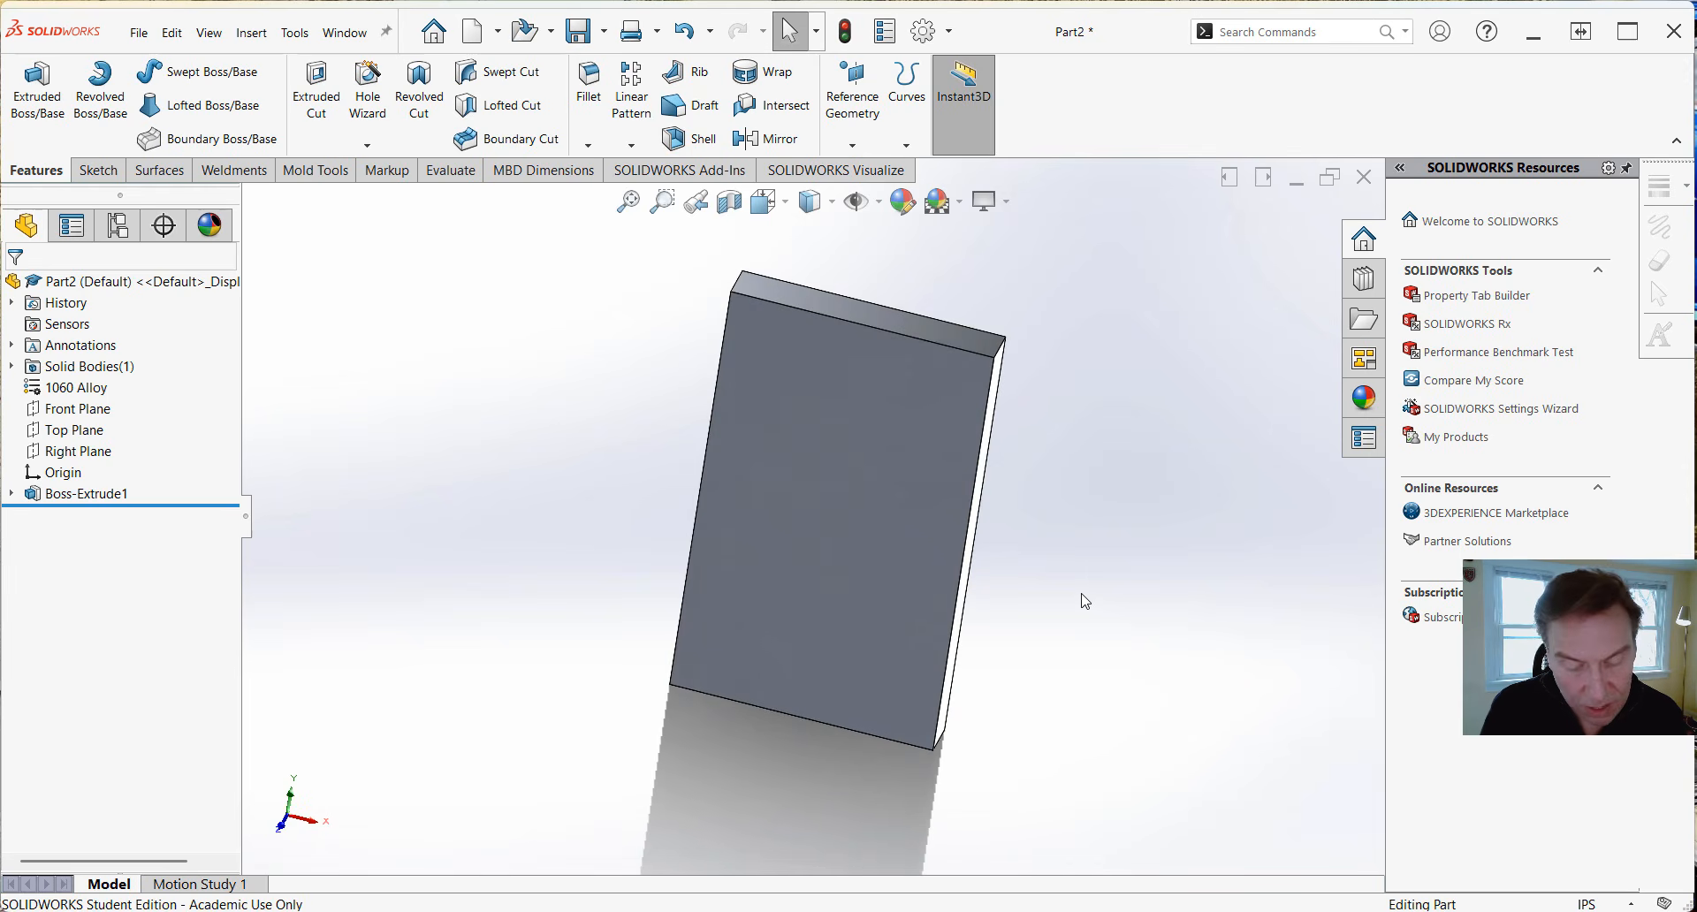
key("Up")
key("Up")
key("Up")
key("Up")
key("Up")
key("Down")
key("Down")
key("Down")
key("Down")
key("Down")
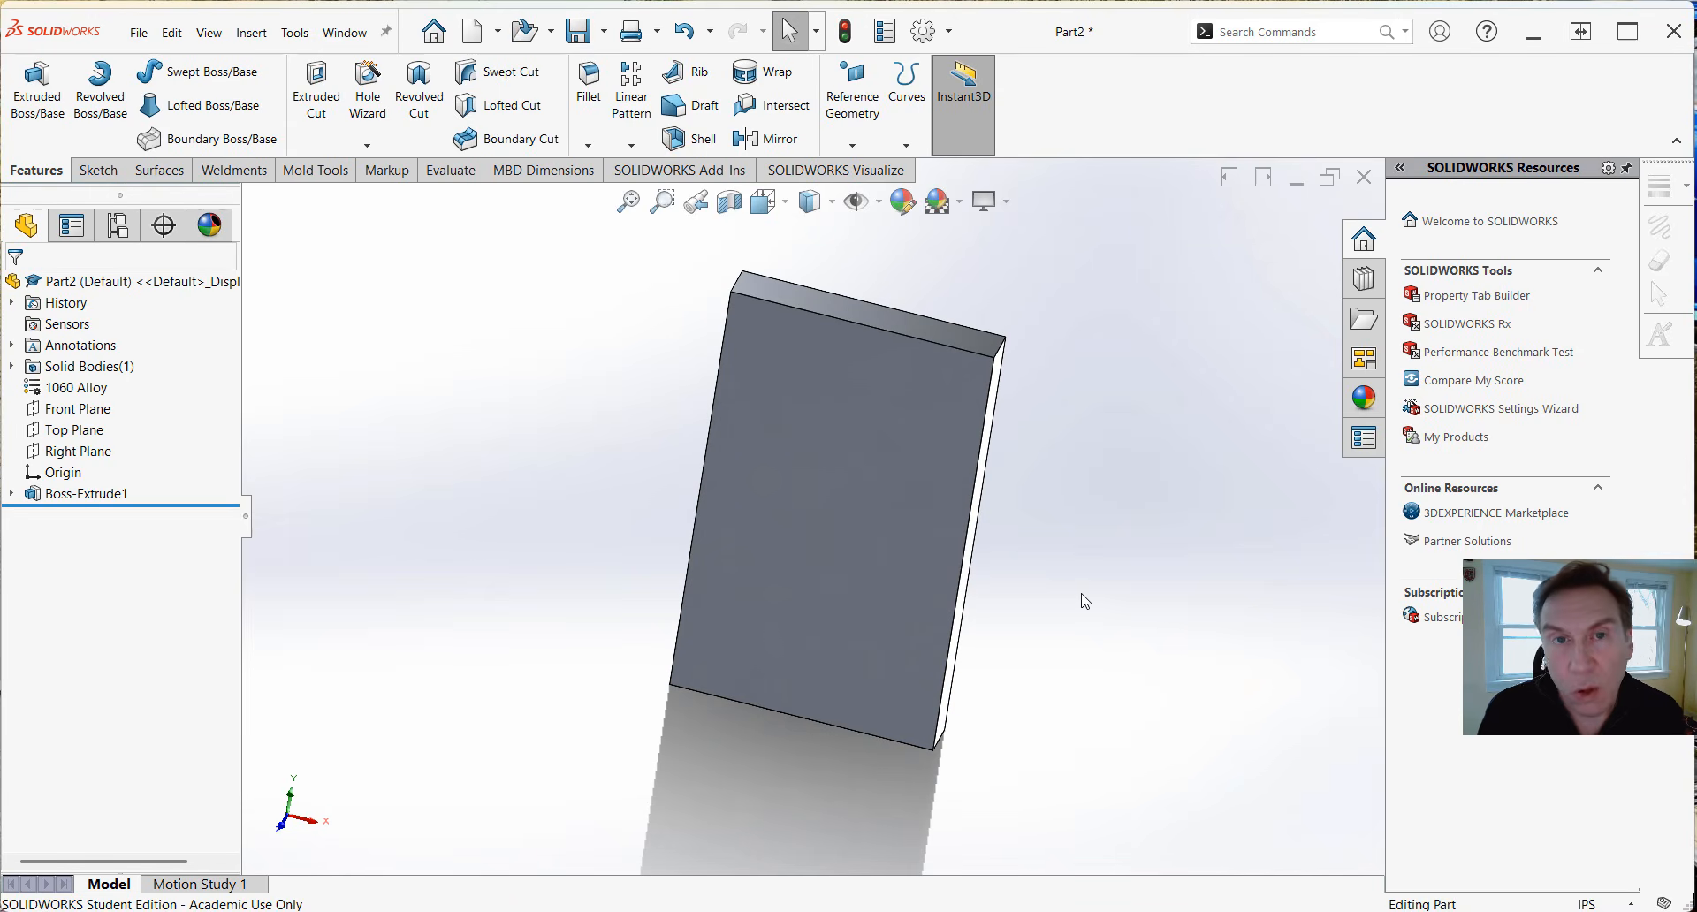
Pan the view of the plate back and forth horizontally and vertically.
key("ctrl+Left")
key("ctrl+Left")
key("ctrl+Left")
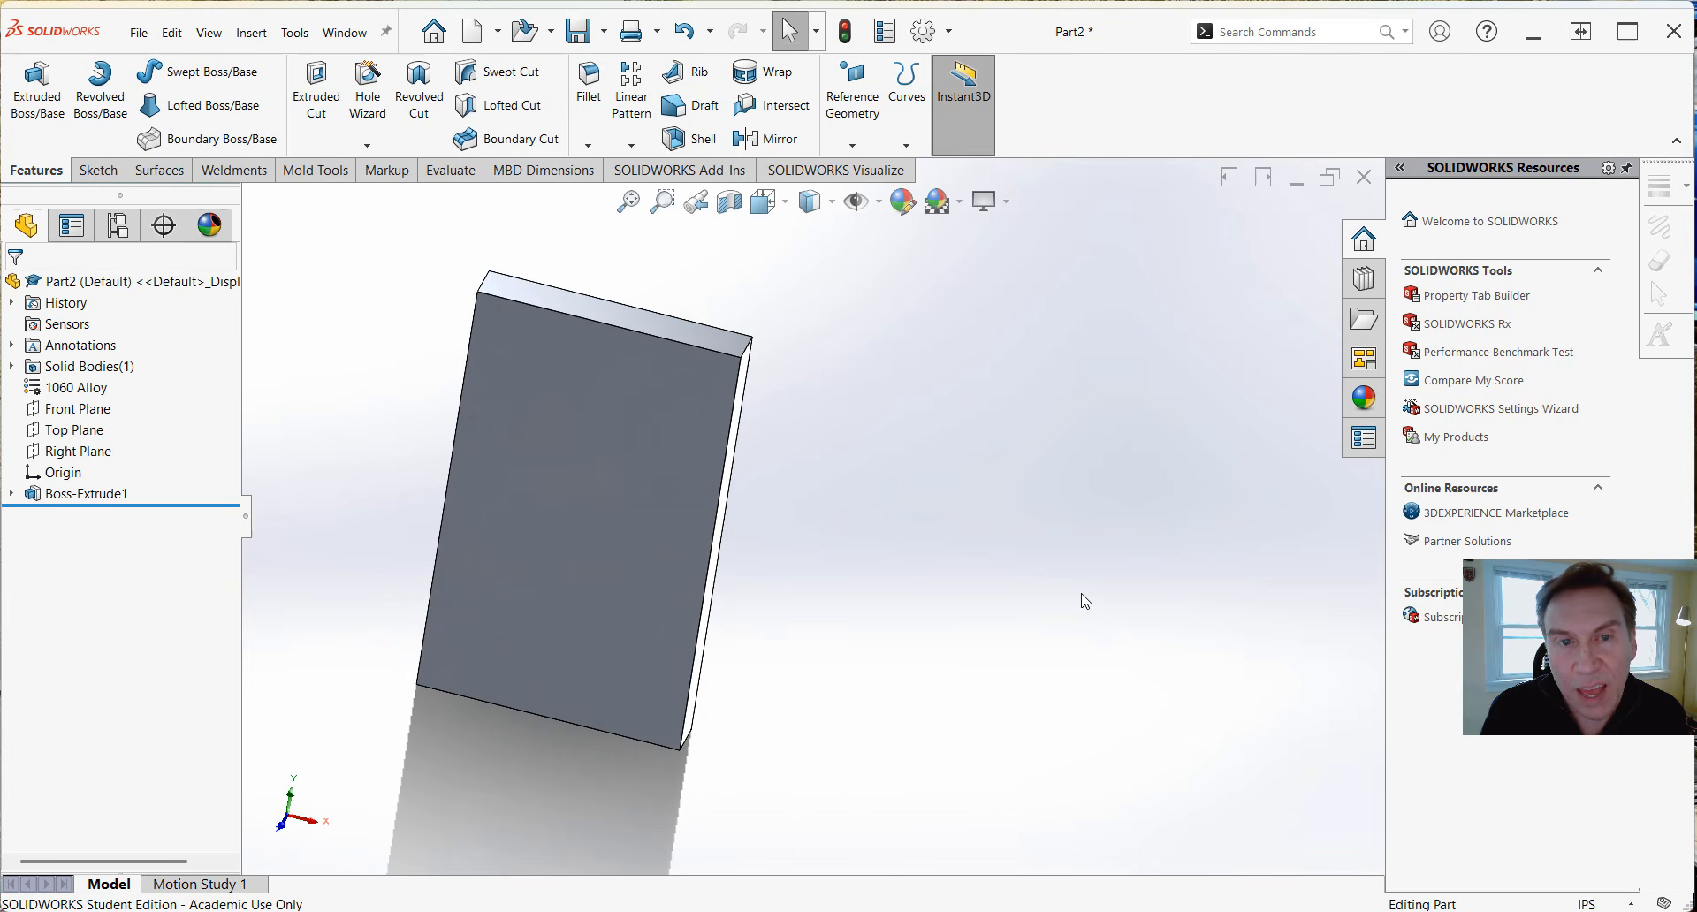
key("ctrl+Right")
key("ctrl+Right")
key("ctrl+Right")
key("ctrl+Right")
key("ctrl+Left")
key("ctrl+Left")
key("ctrl+Right")
key("ctrl+Right")
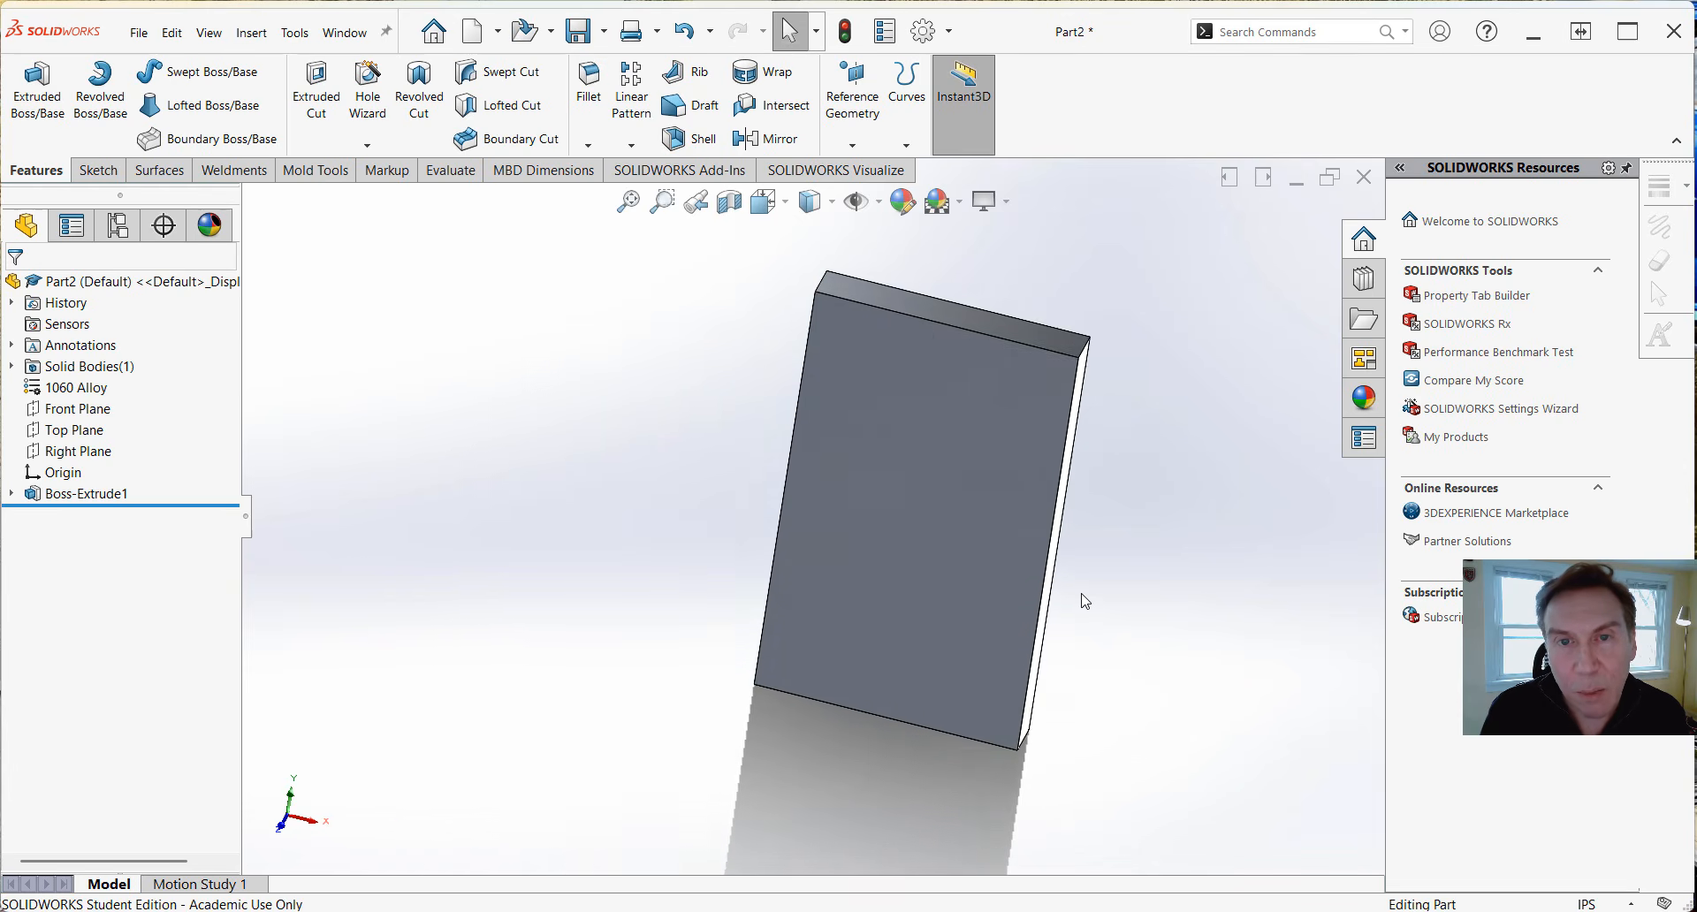
key("ctrl+Up")
key("ctrl+Down")
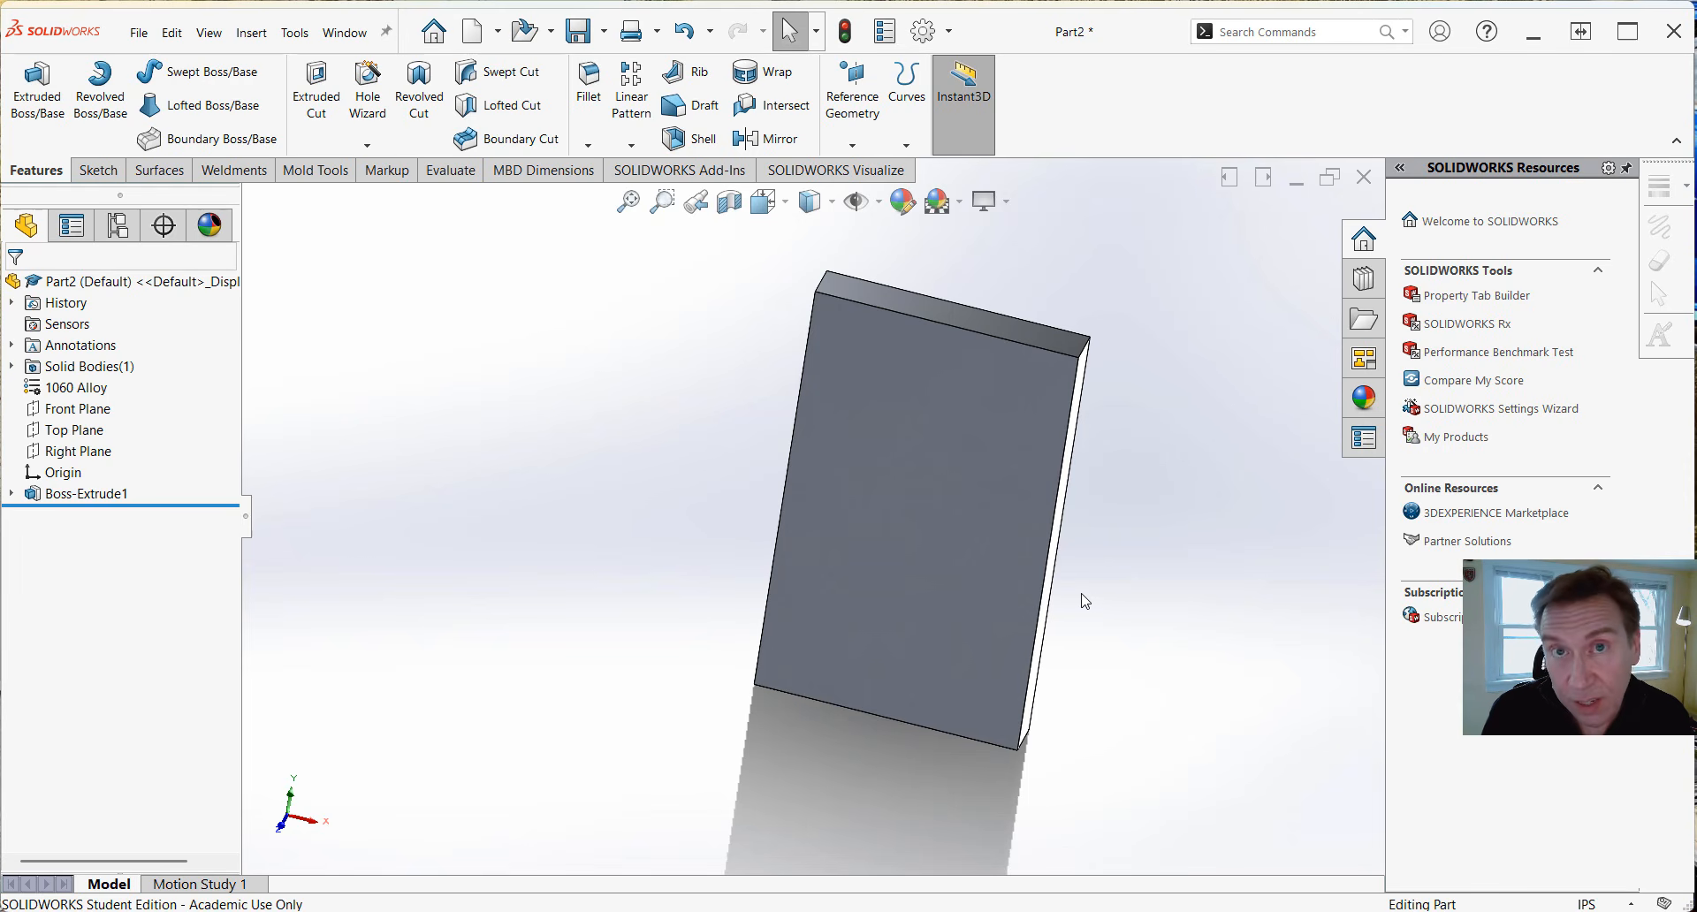
Rotate the plate horizontally in 90-degree increments through a full turn.
key("shift+Left")
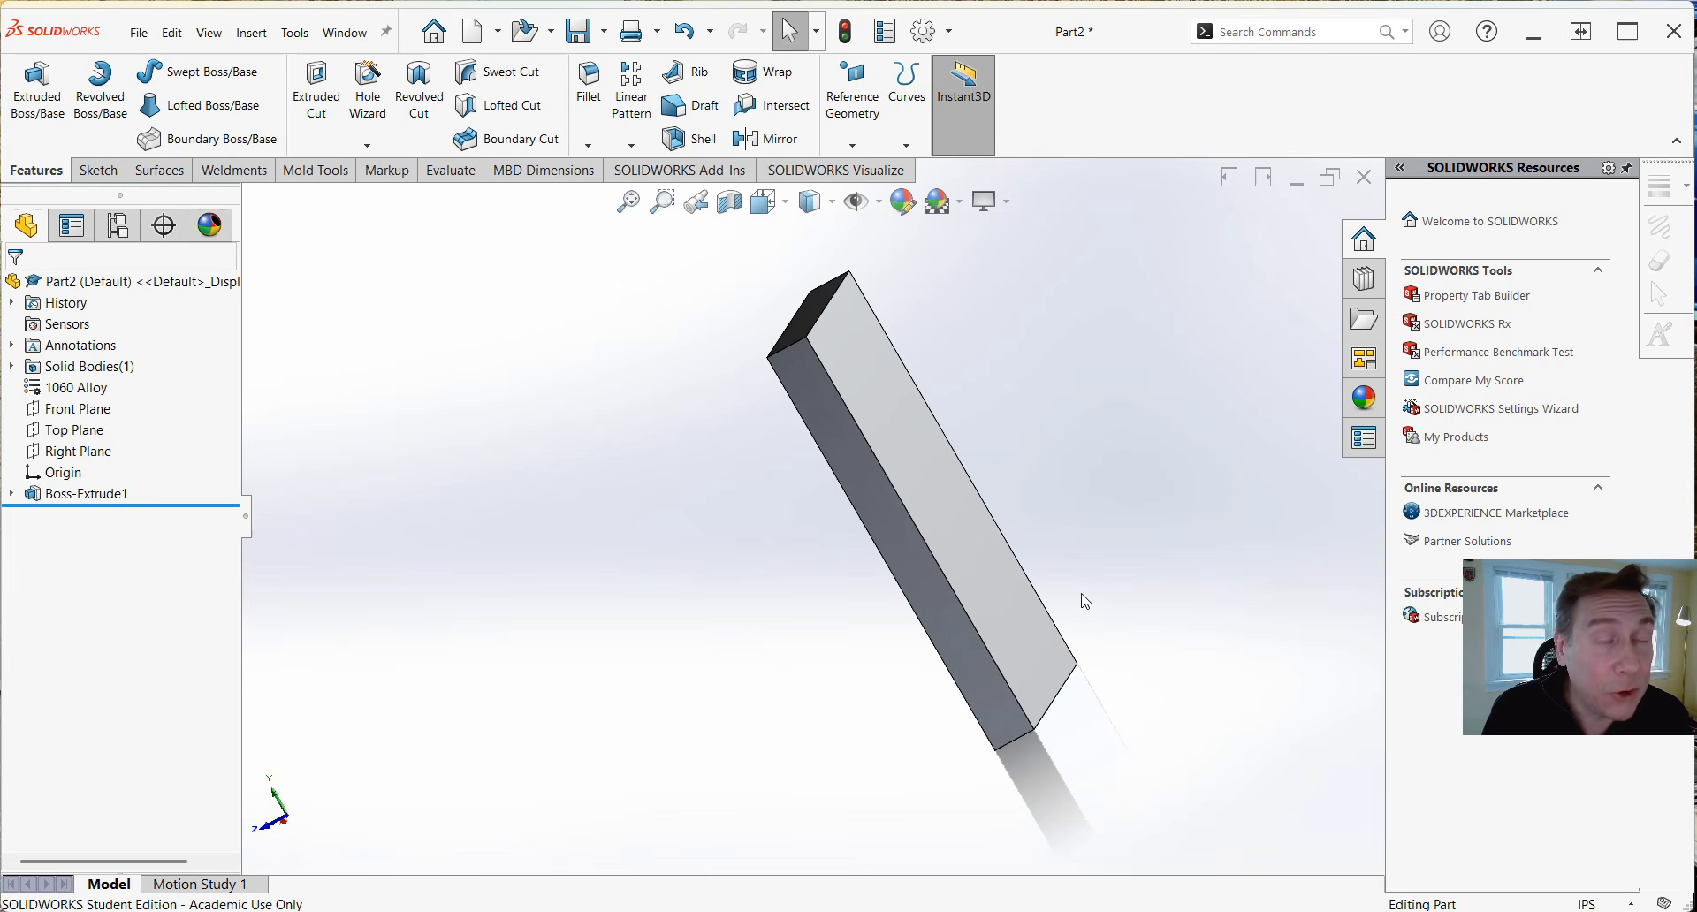
key("shift+Left")
key("shift+Left")
key("shift+Left")
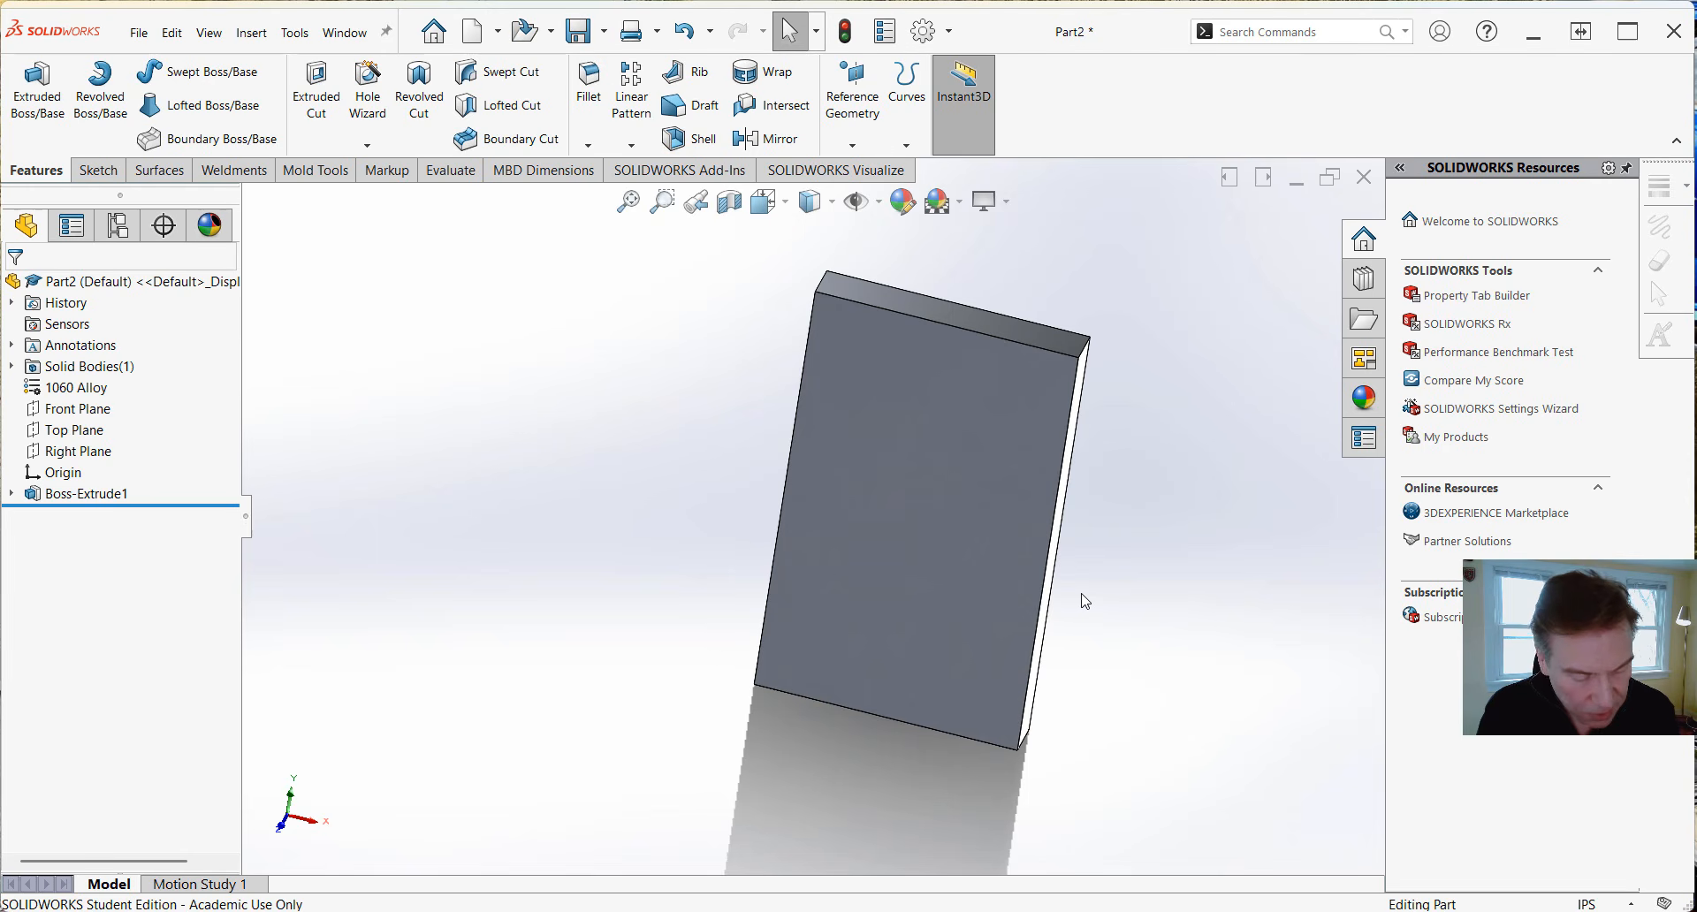
Roll the plate clockwise within the screen plane and roll it back upright.
key("alt+Right")
key("alt+Right")
key("alt+Right")
key("alt+Right")
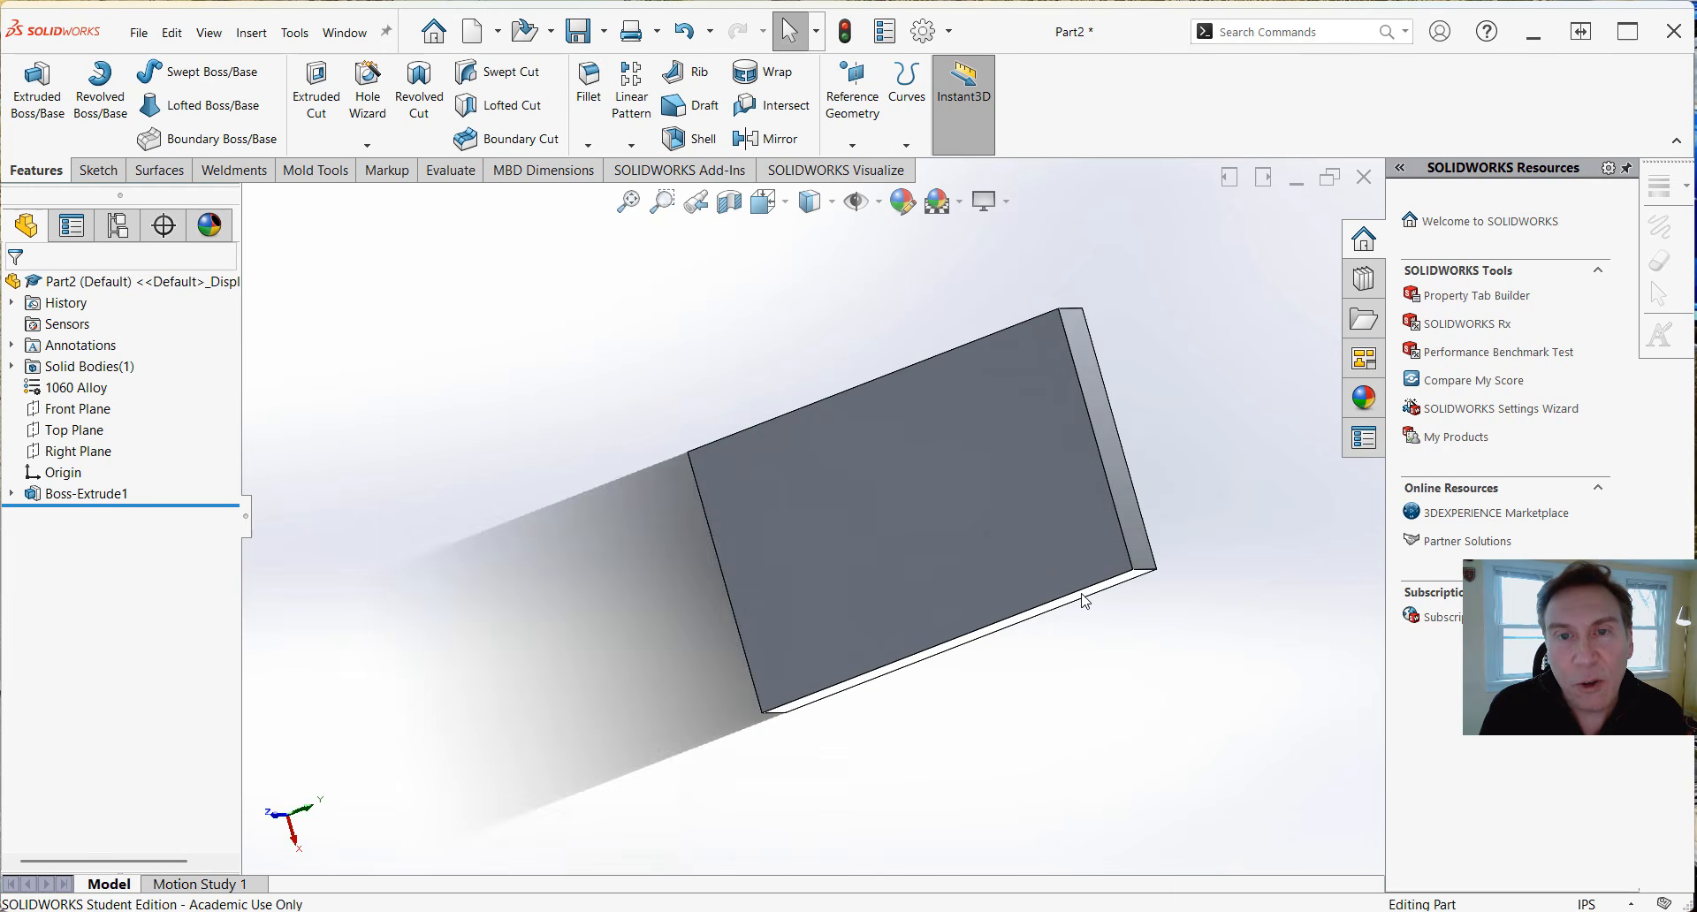
key("alt+Left")
key("alt+Left")
key("alt+Left")
key("alt+Left")
key("alt+Left")
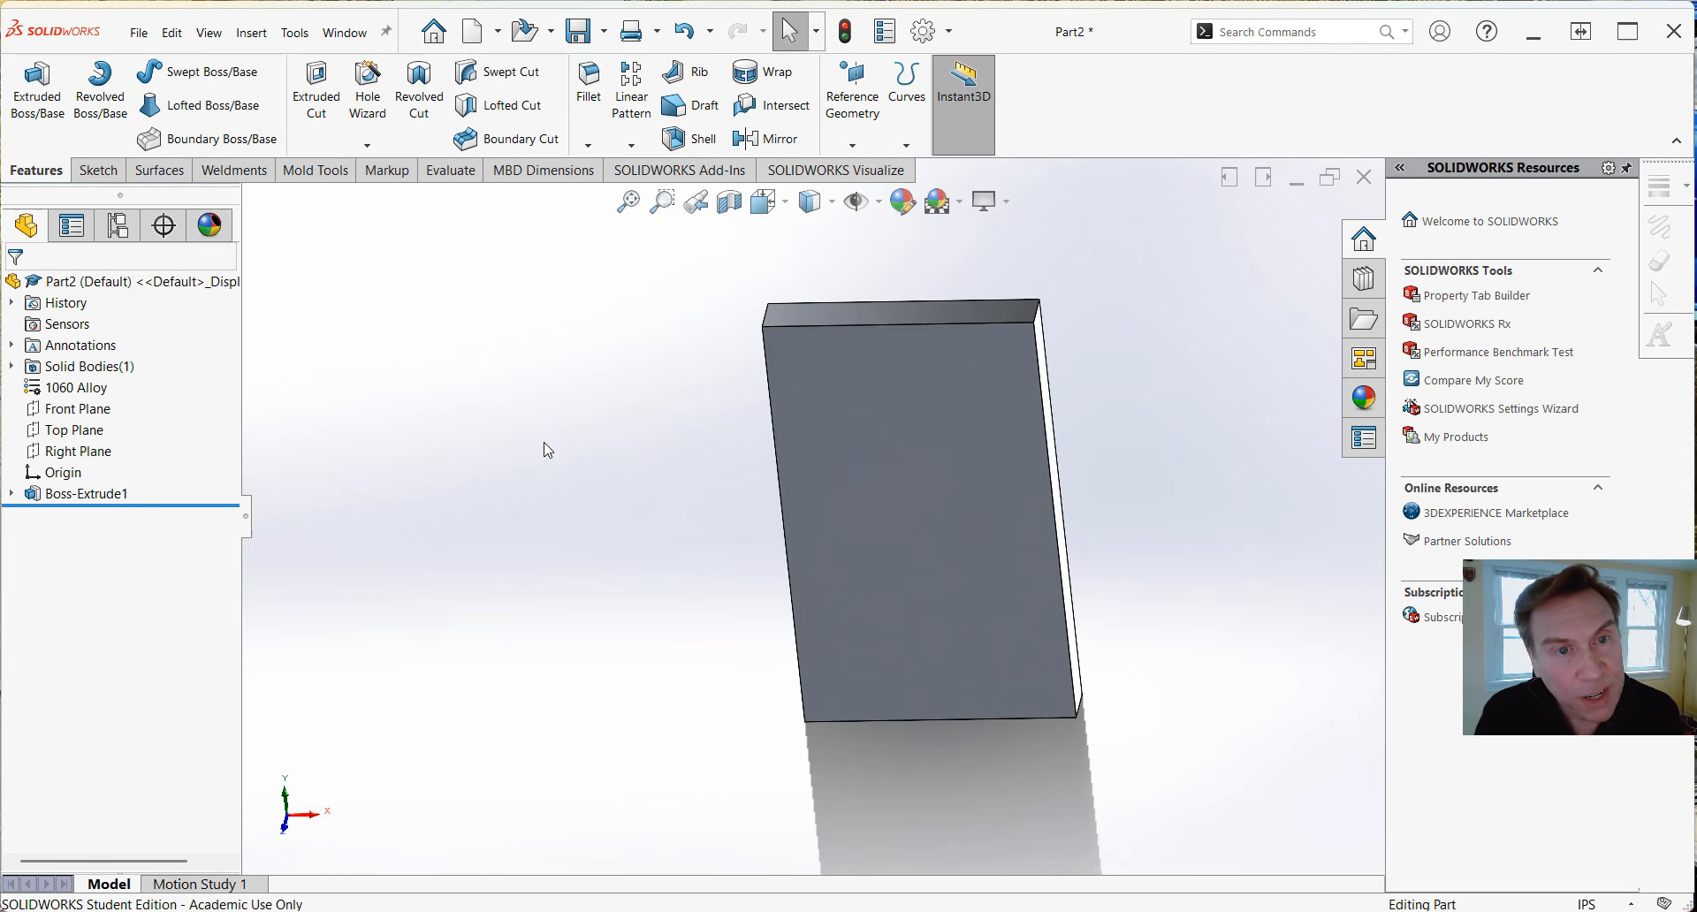
Orient the plate to the standard Right and Top views.
right_click_drag(525, 483, 632, 497)
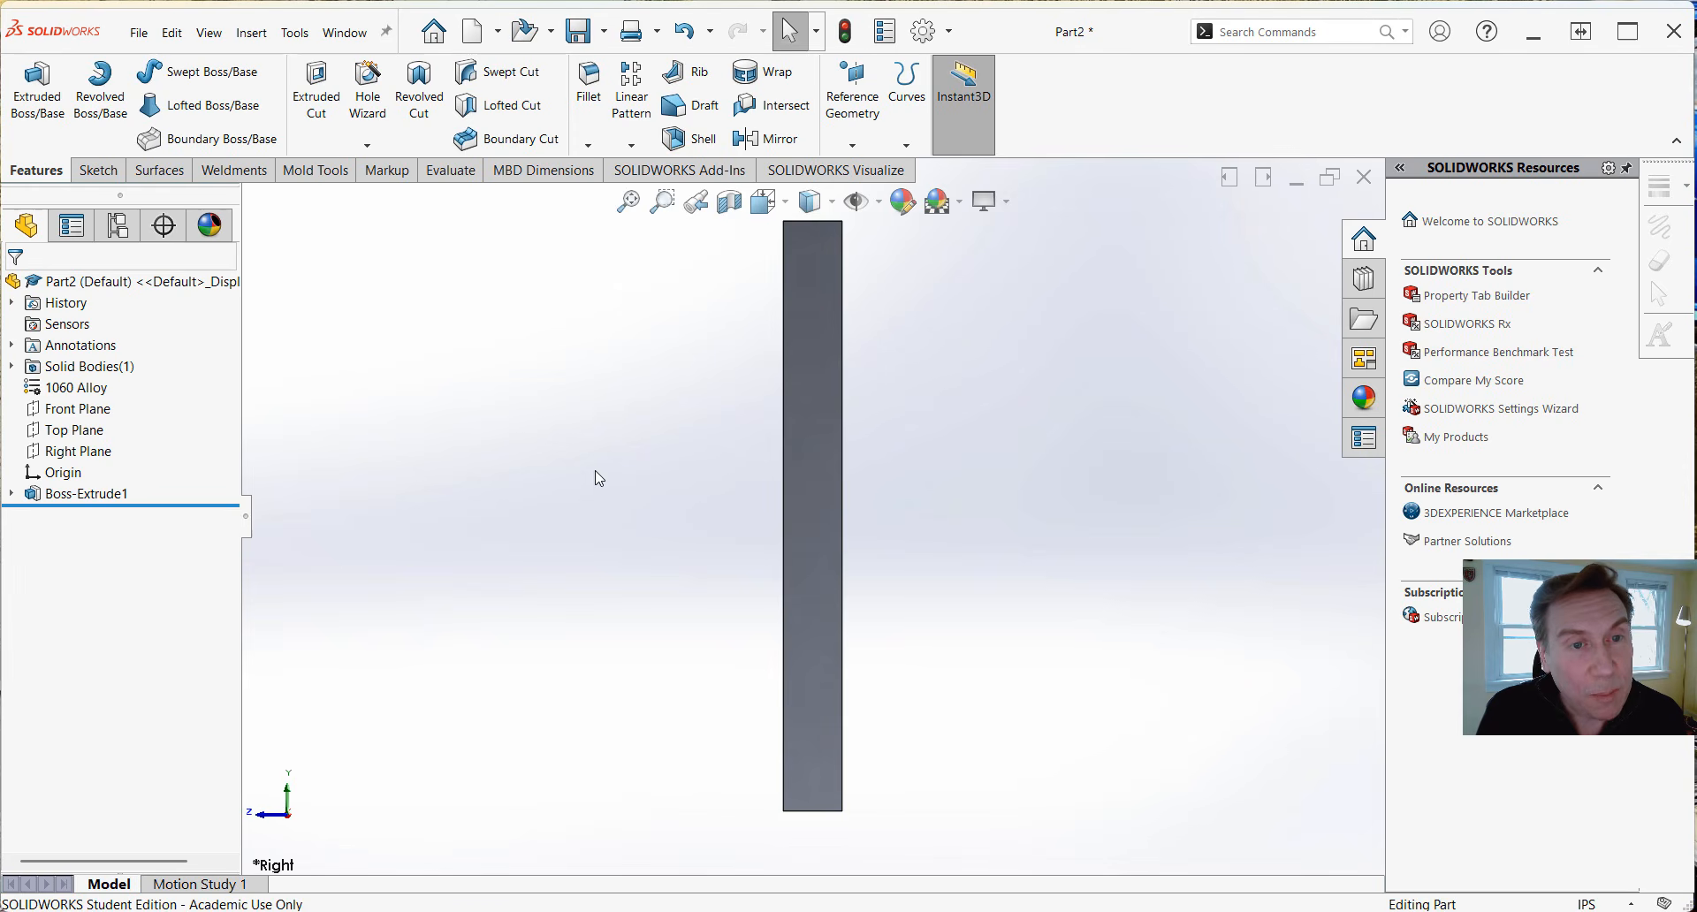
right_click_drag(599, 478, 608, 389)
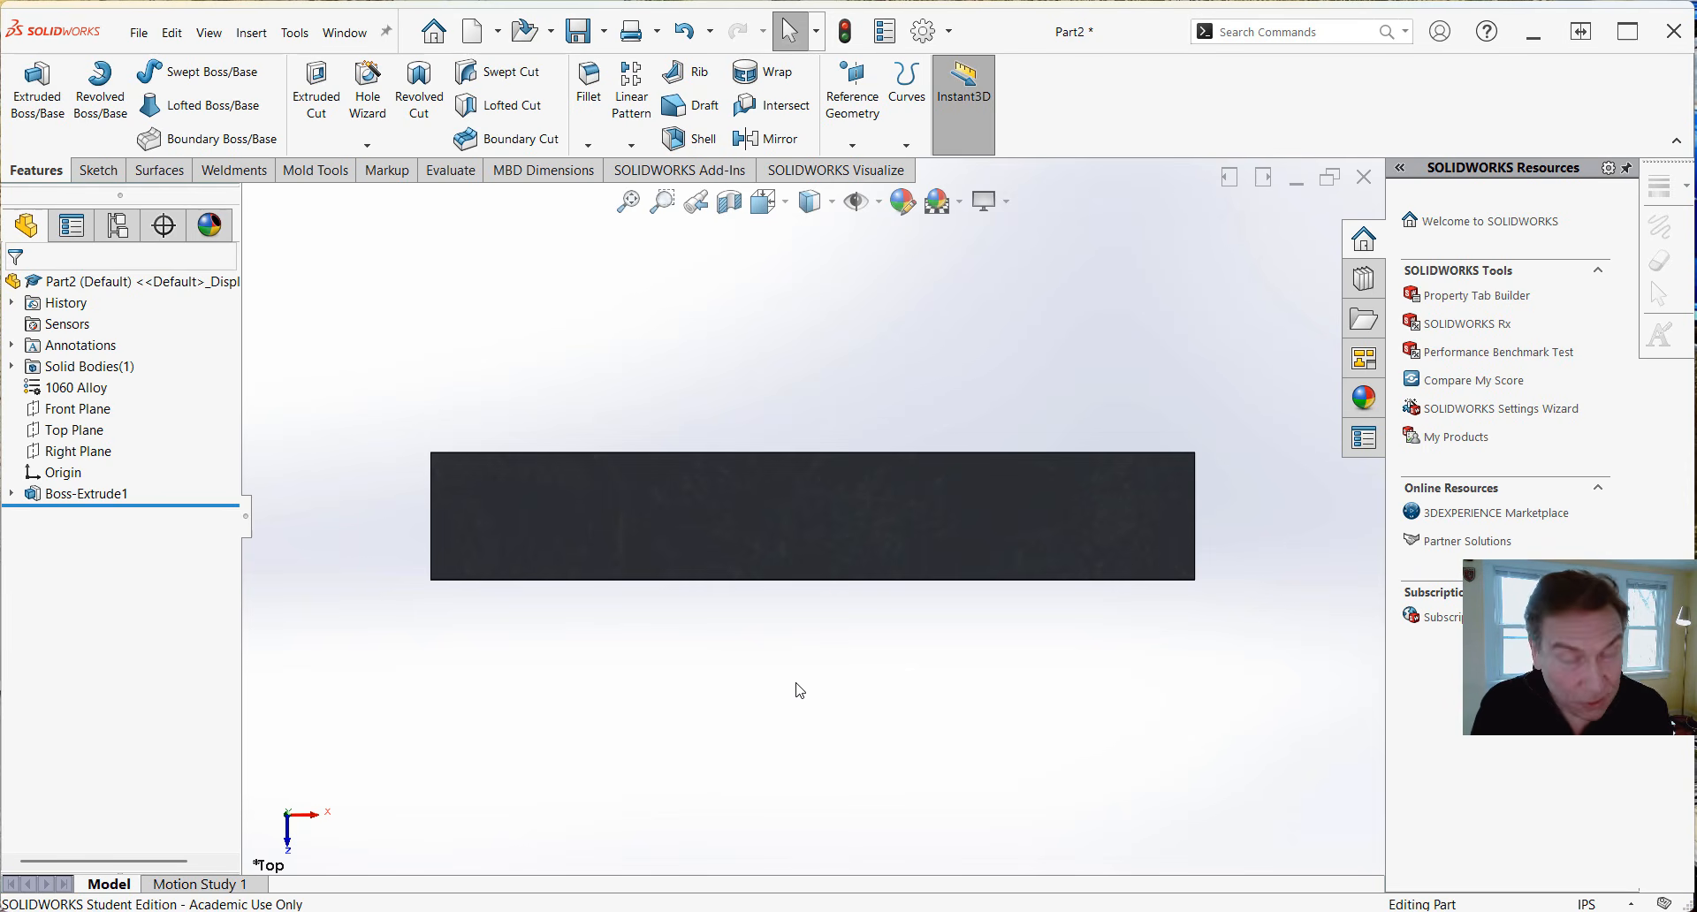
Open the view orientation dialog, make it smaller and pin it open clear of the model.
key("space")
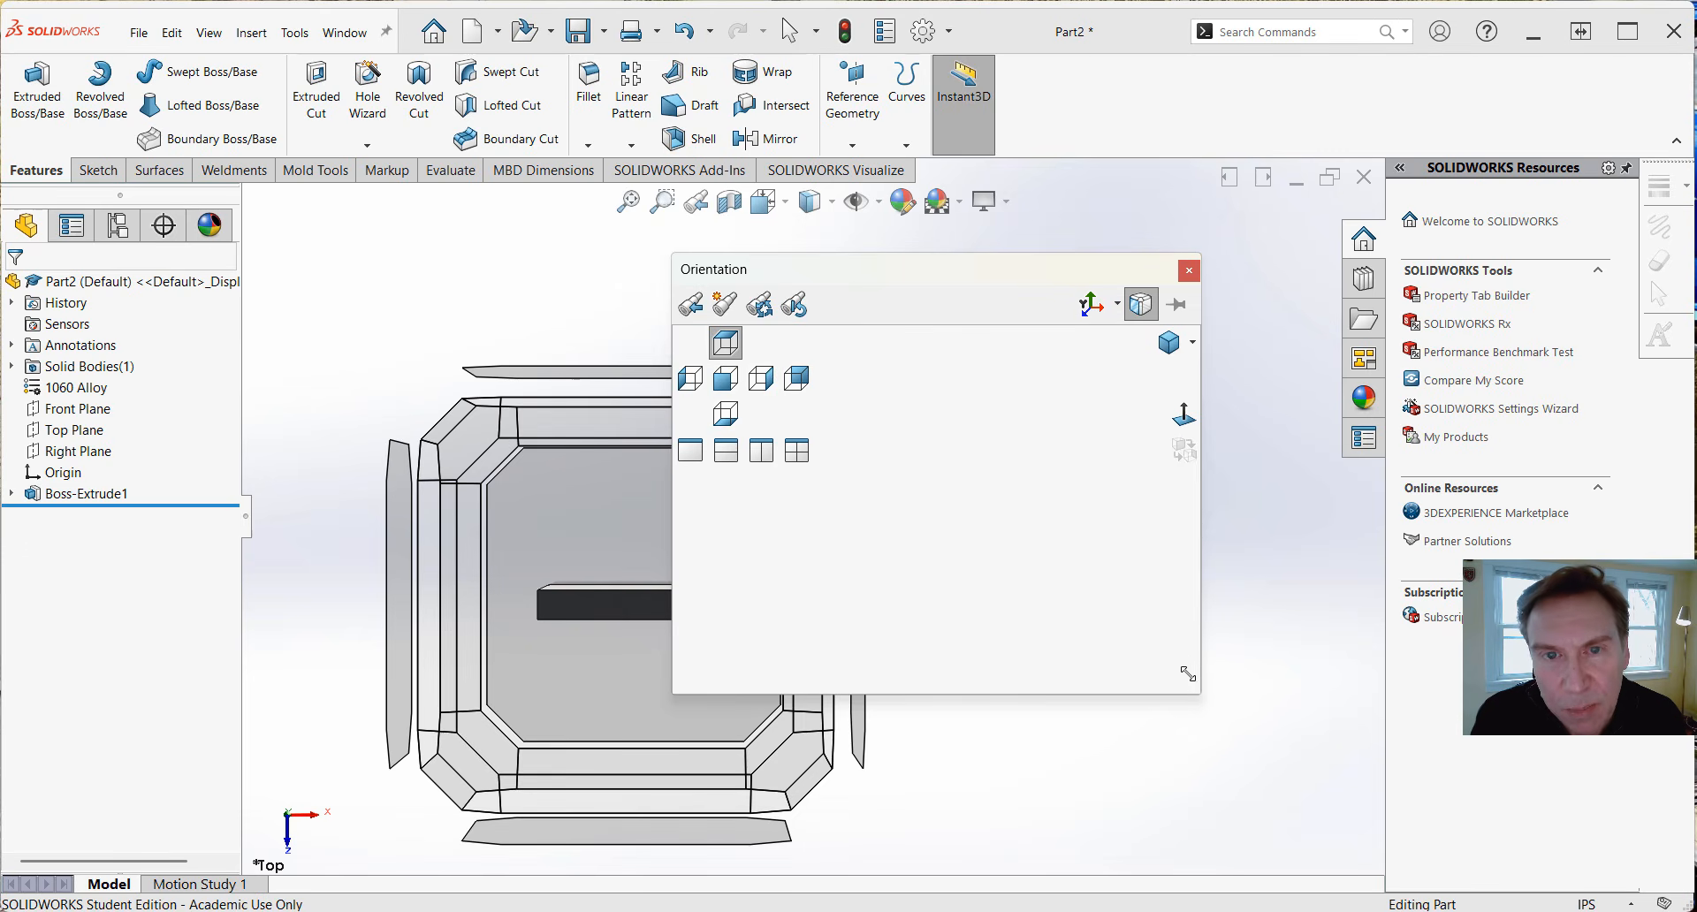
left_click_drag(1188, 674, 956, 499)
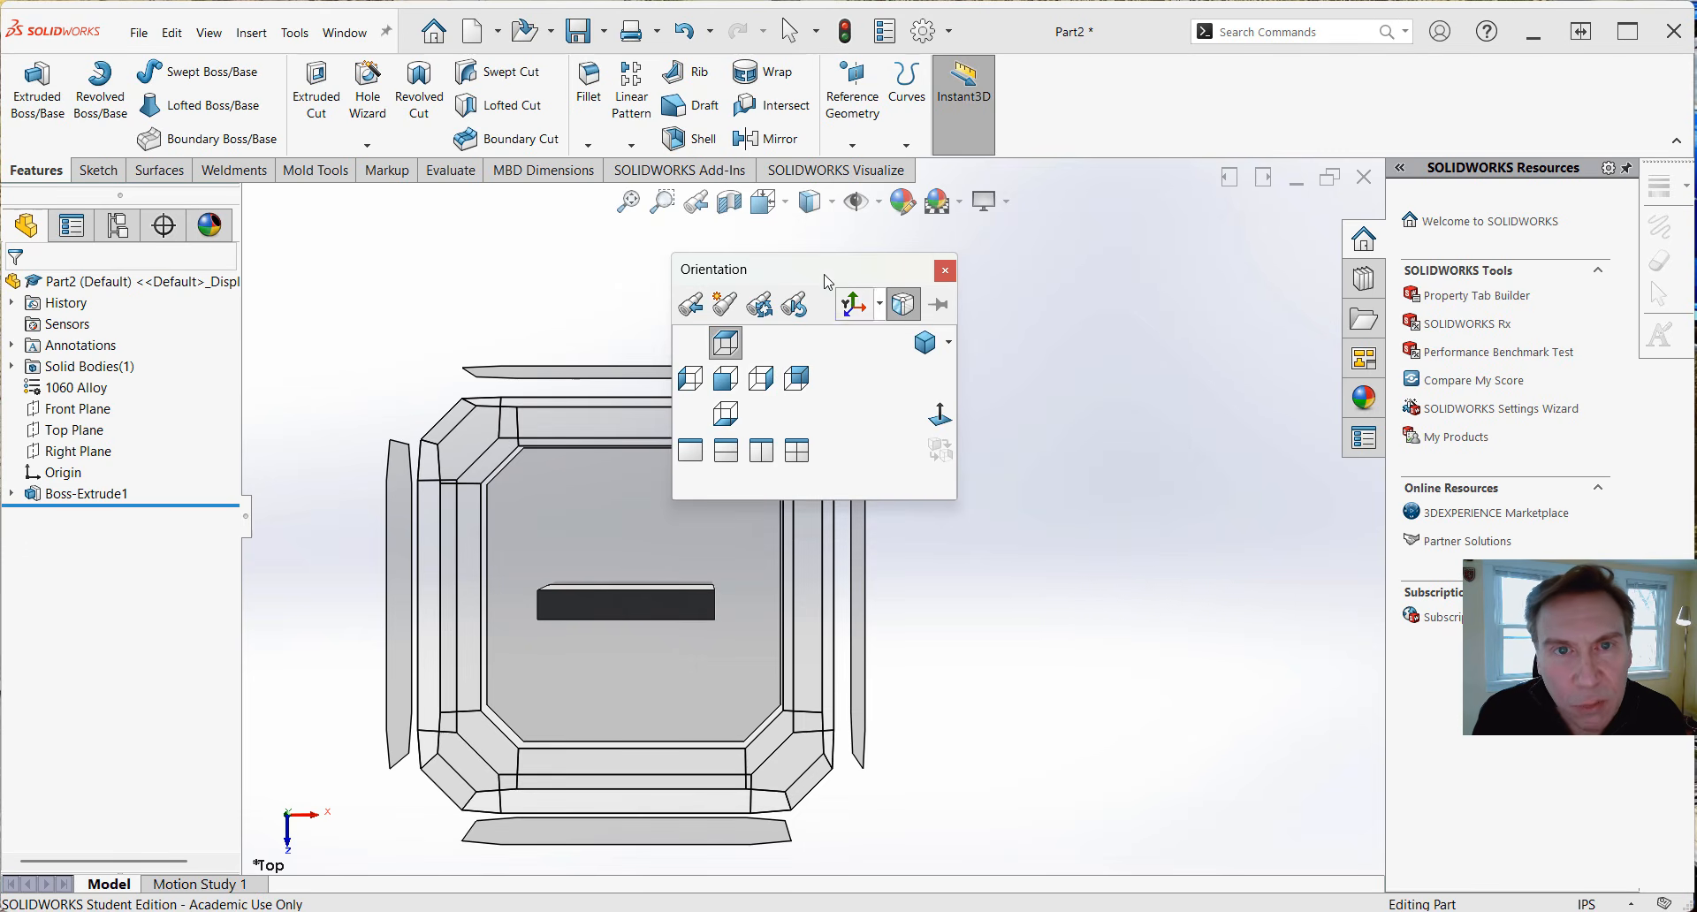
left_click_drag(828, 281, 1098, 249)
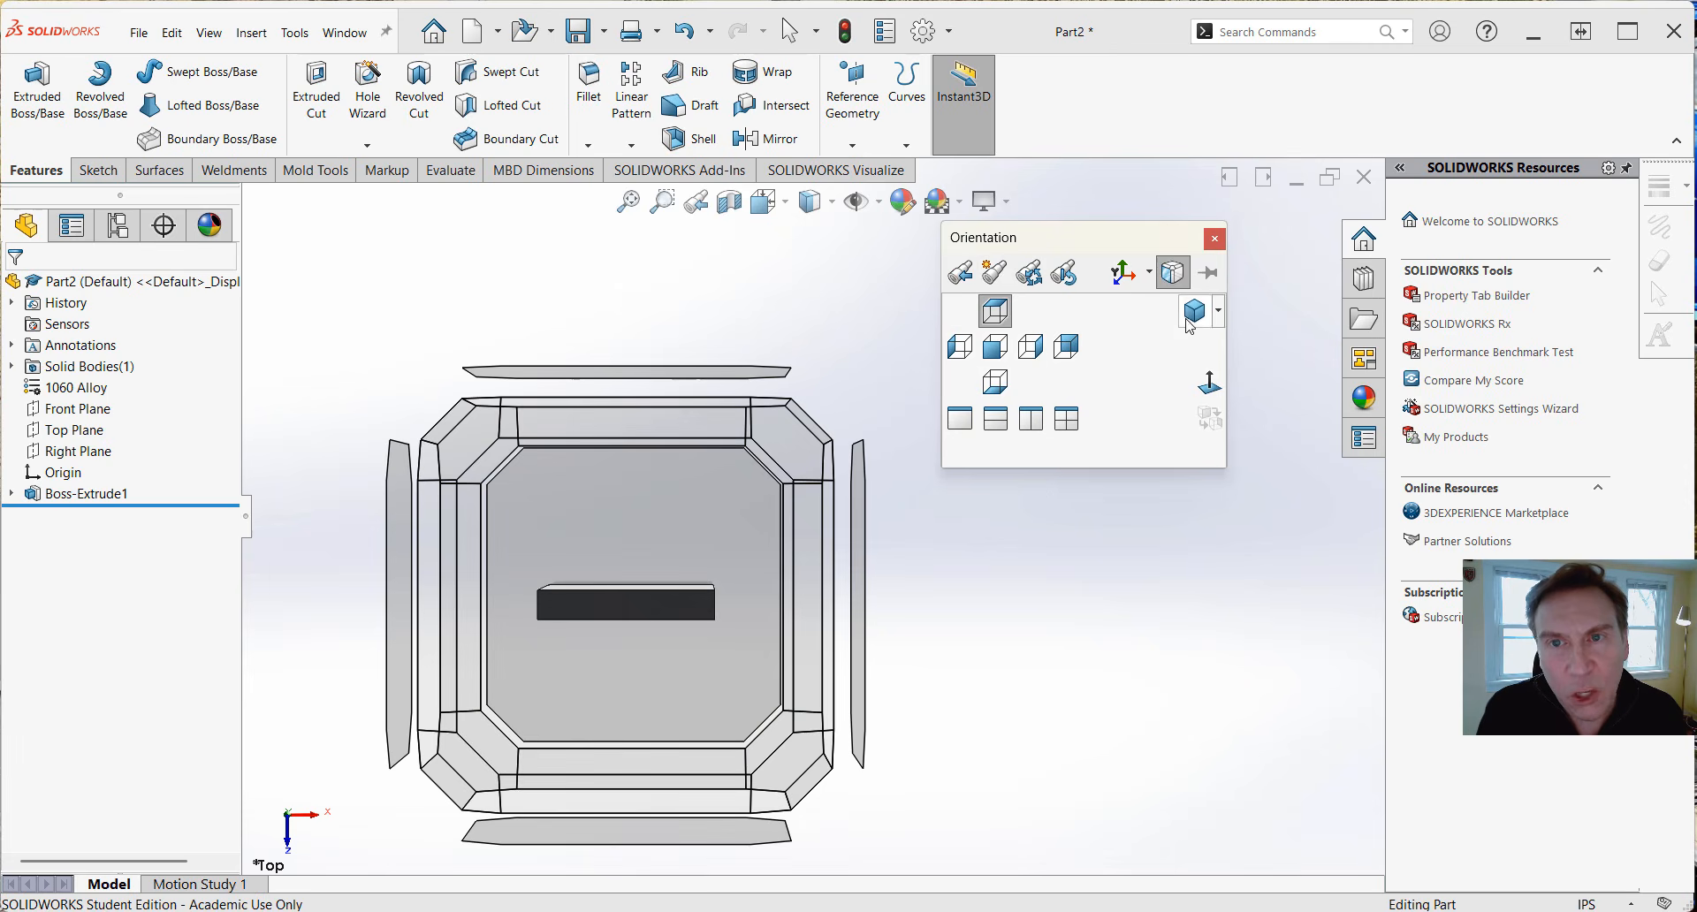
left_click(1175, 274)
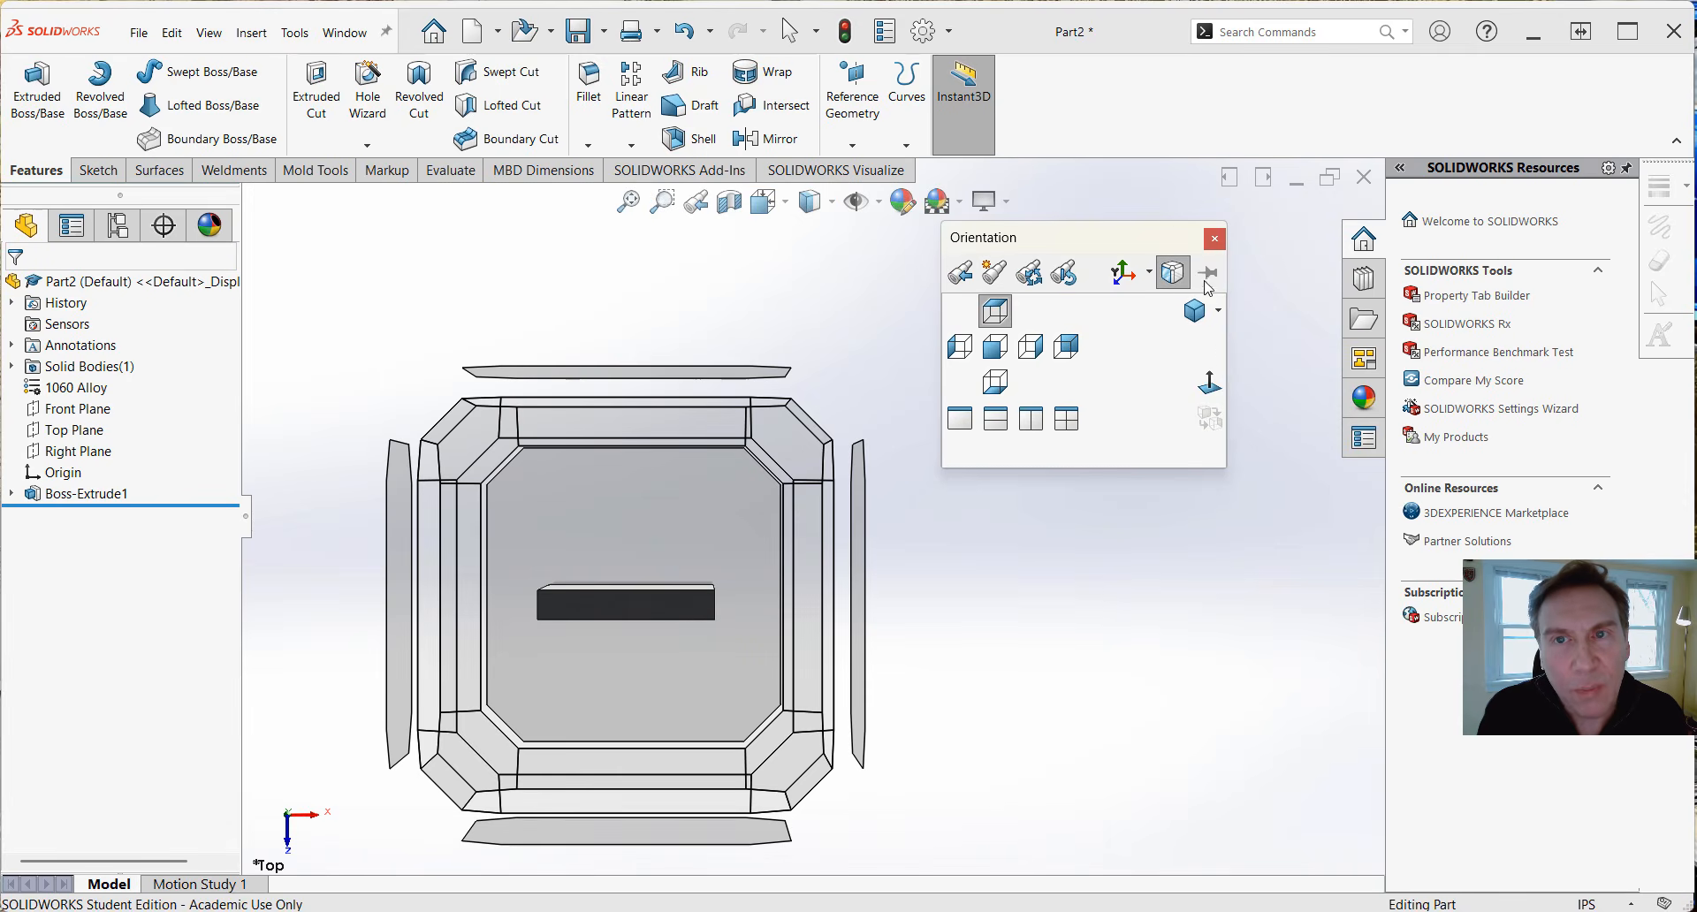
left_click(1210, 276)
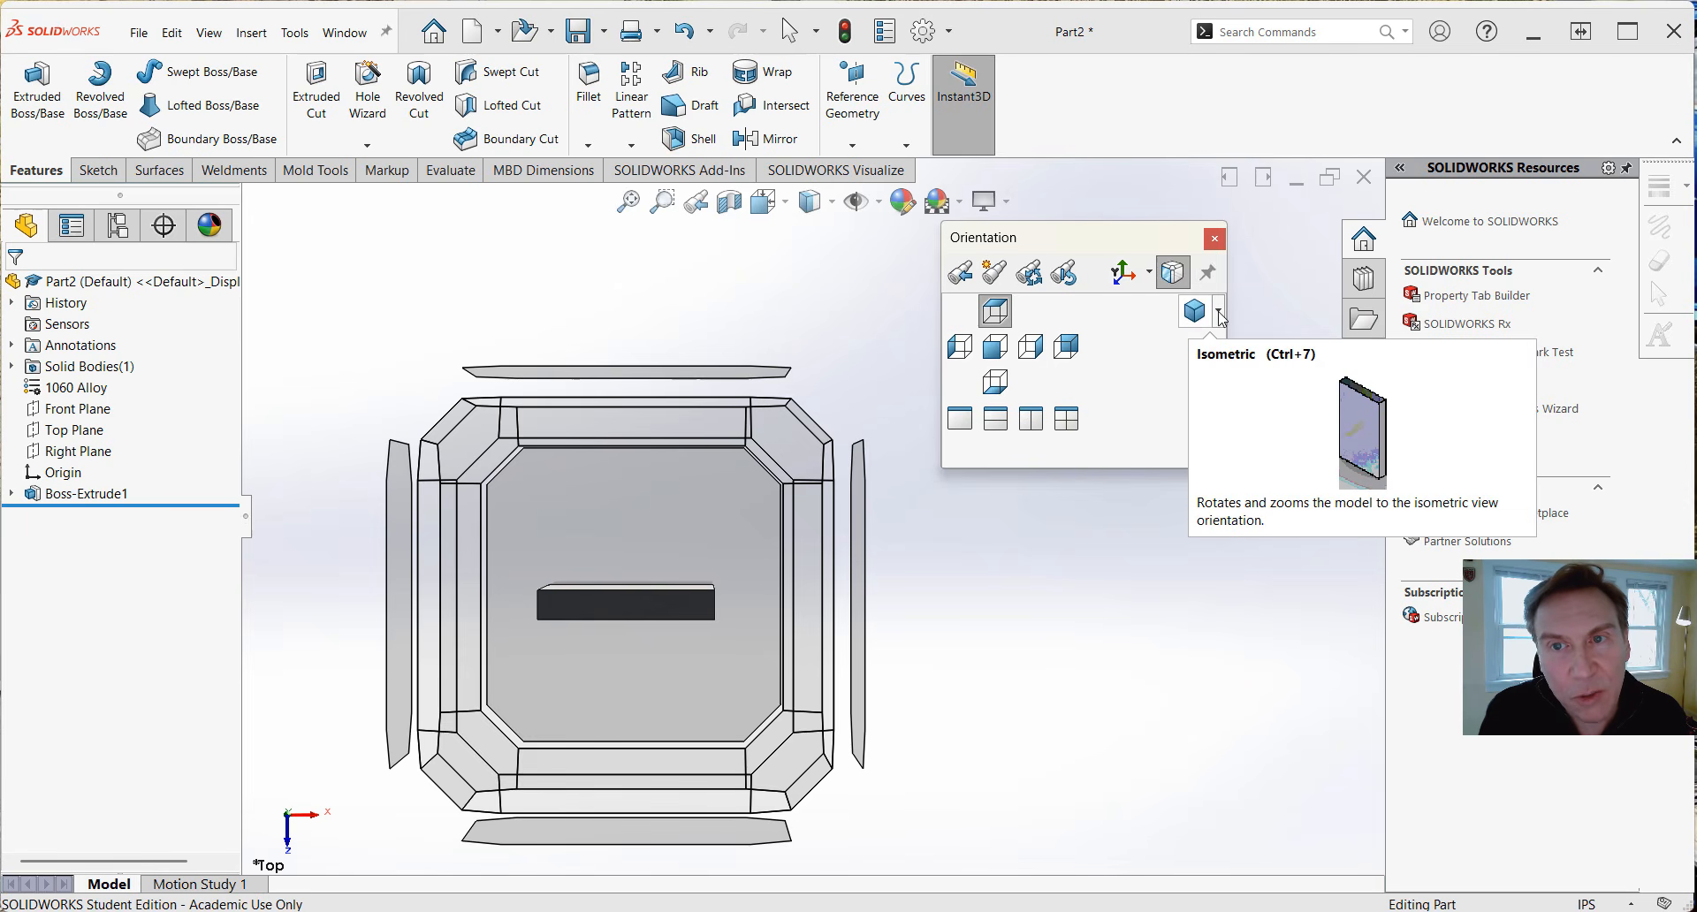
Set the plate to the Isometric orientation and check the available axonometric view options.
left_click(1220, 315)
left_click(1235, 340)
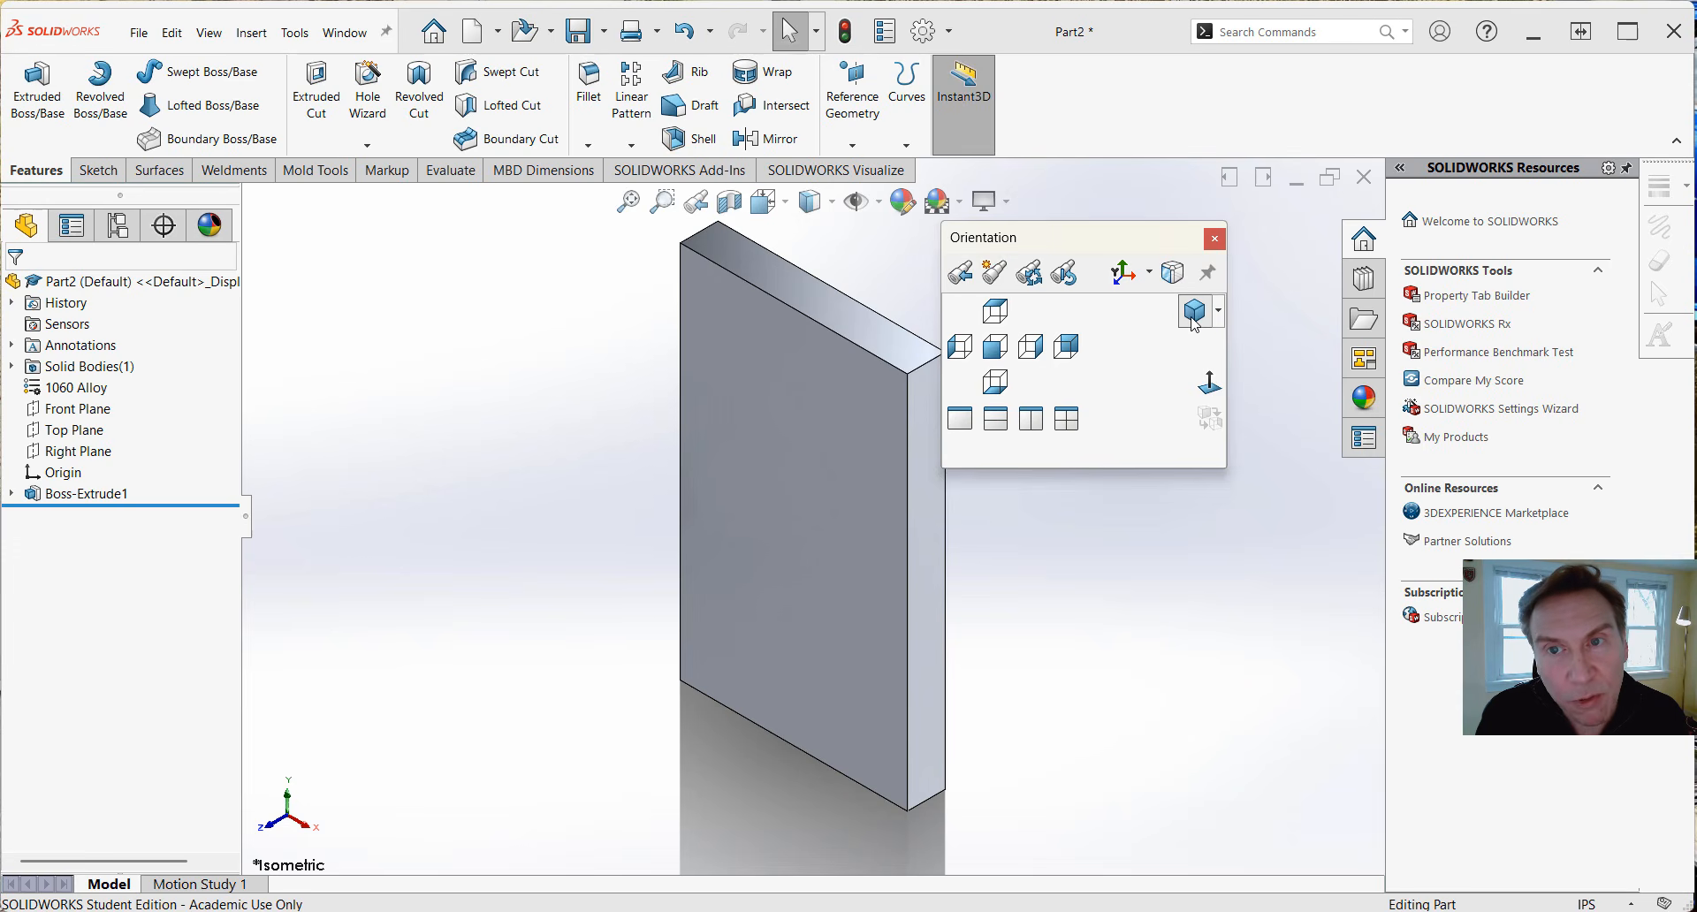
left_click(1219, 316)
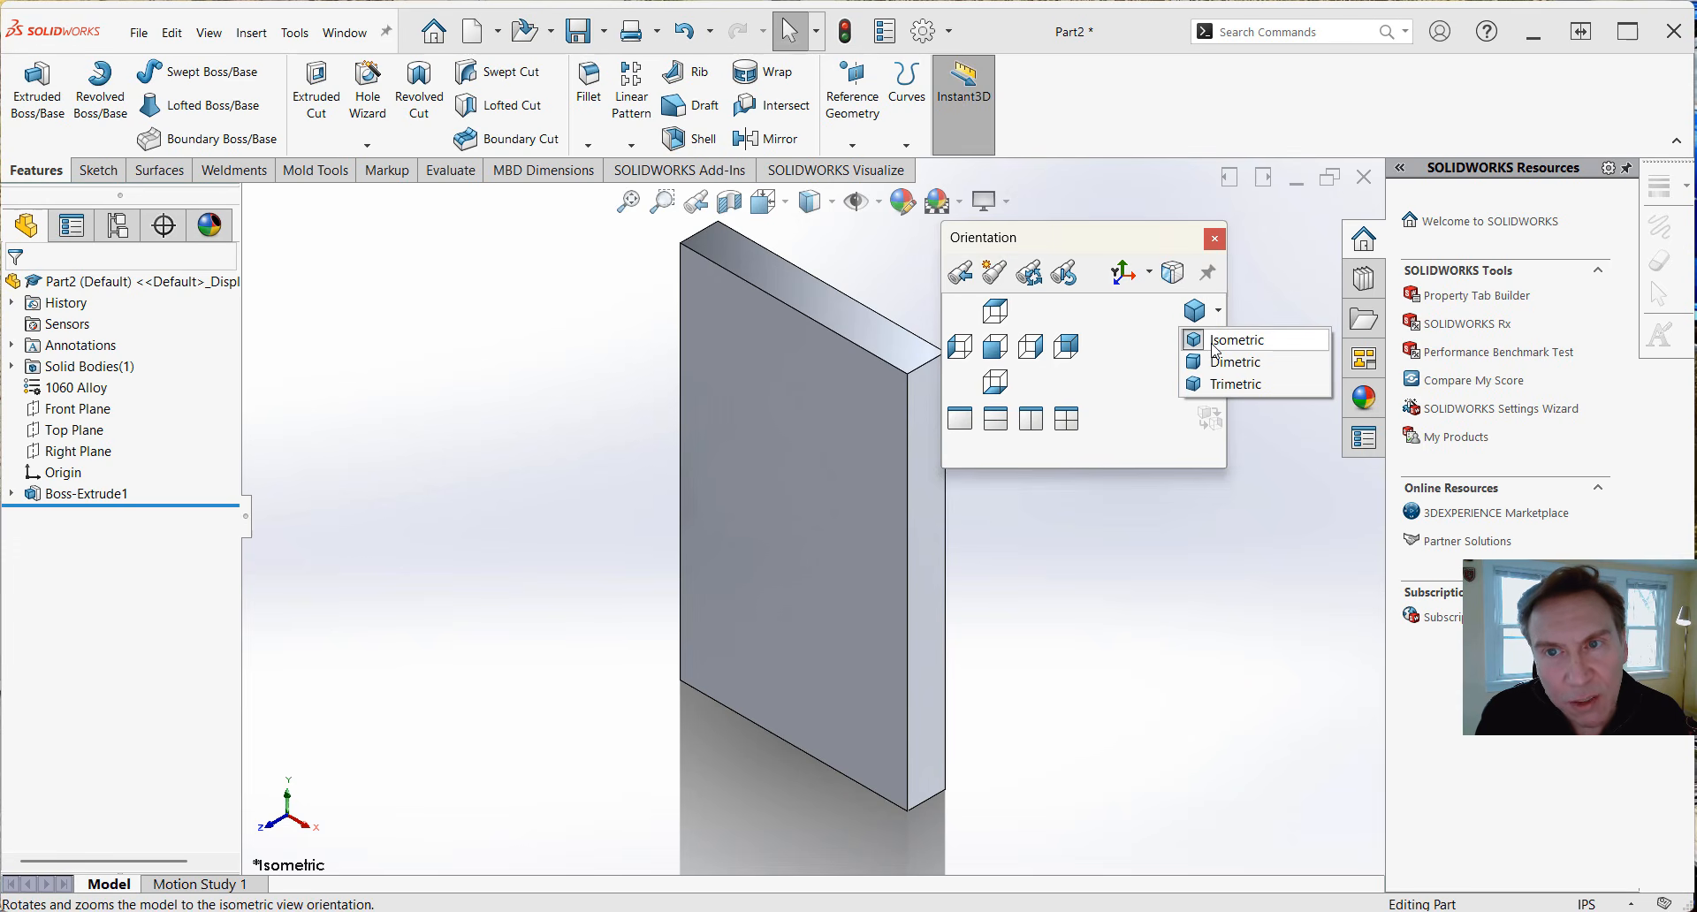
left_click(1144, 325)
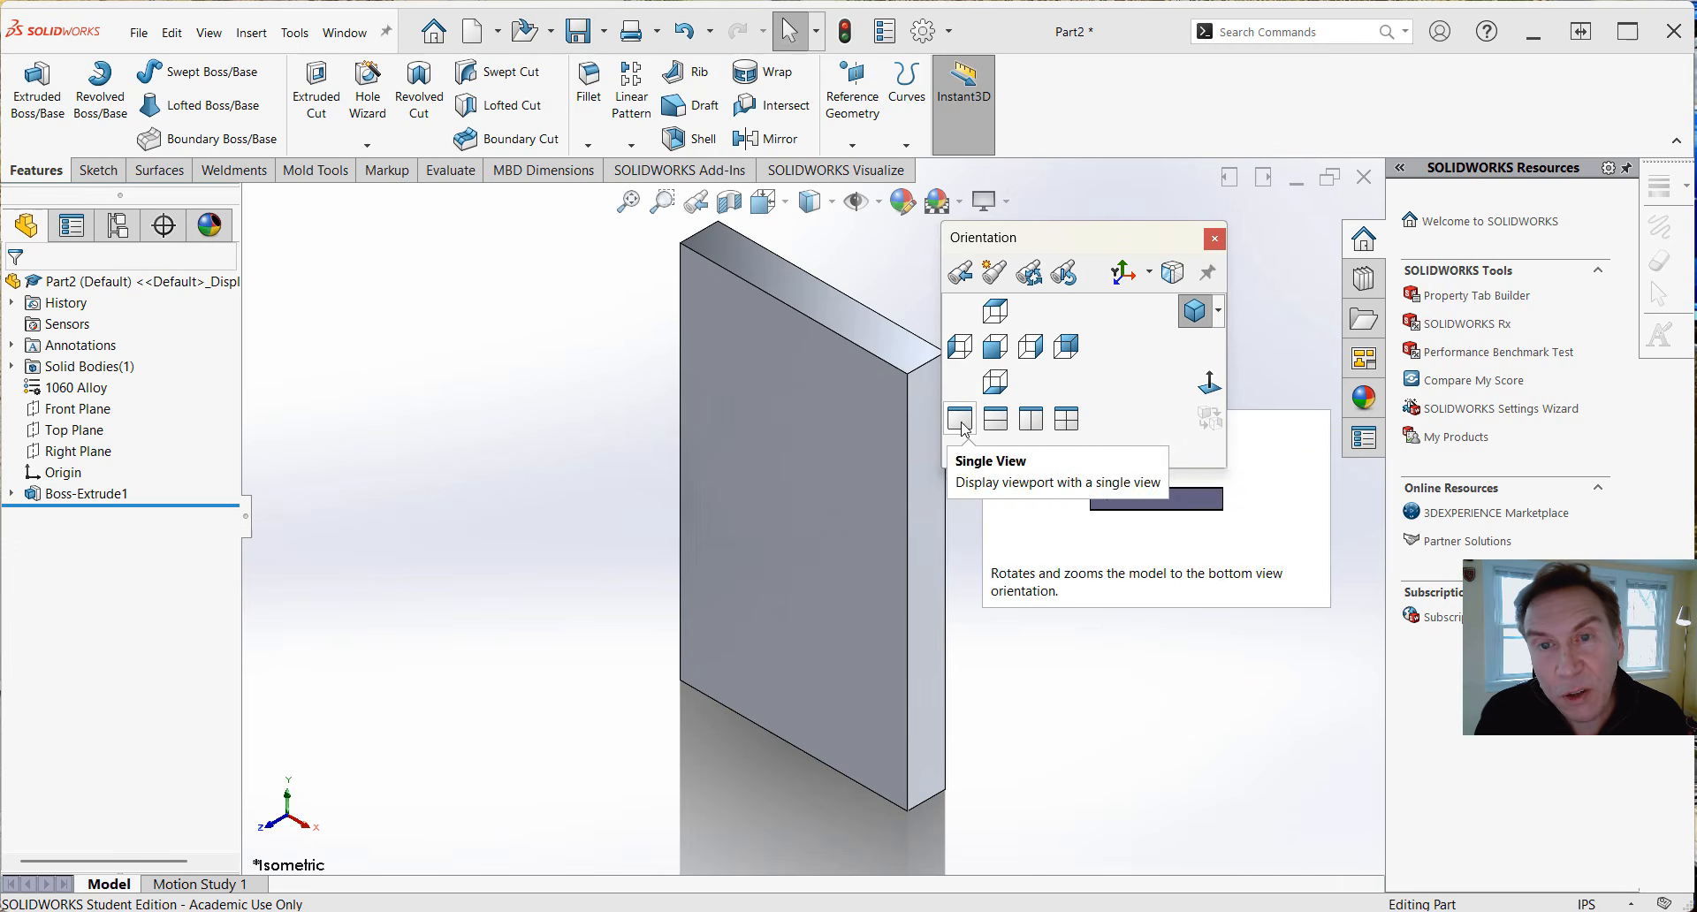
Show the plate in four viewports with the Front viewport switched to Isometric, and return to a single view.
left_click(1069, 424)
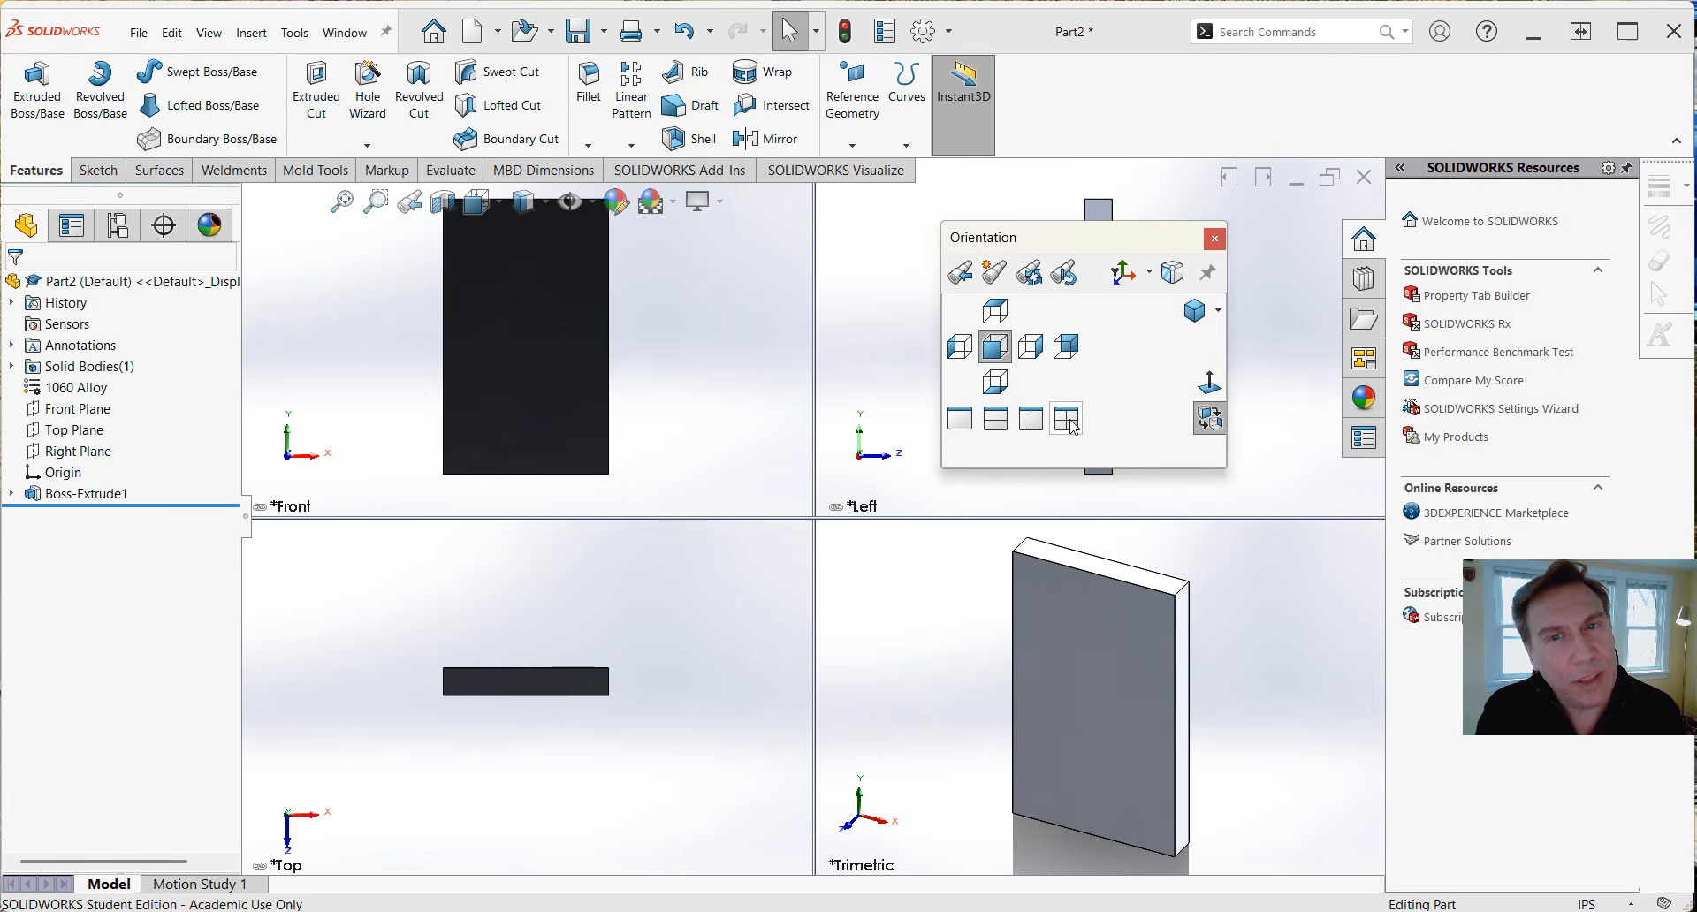
left_click(1196, 312)
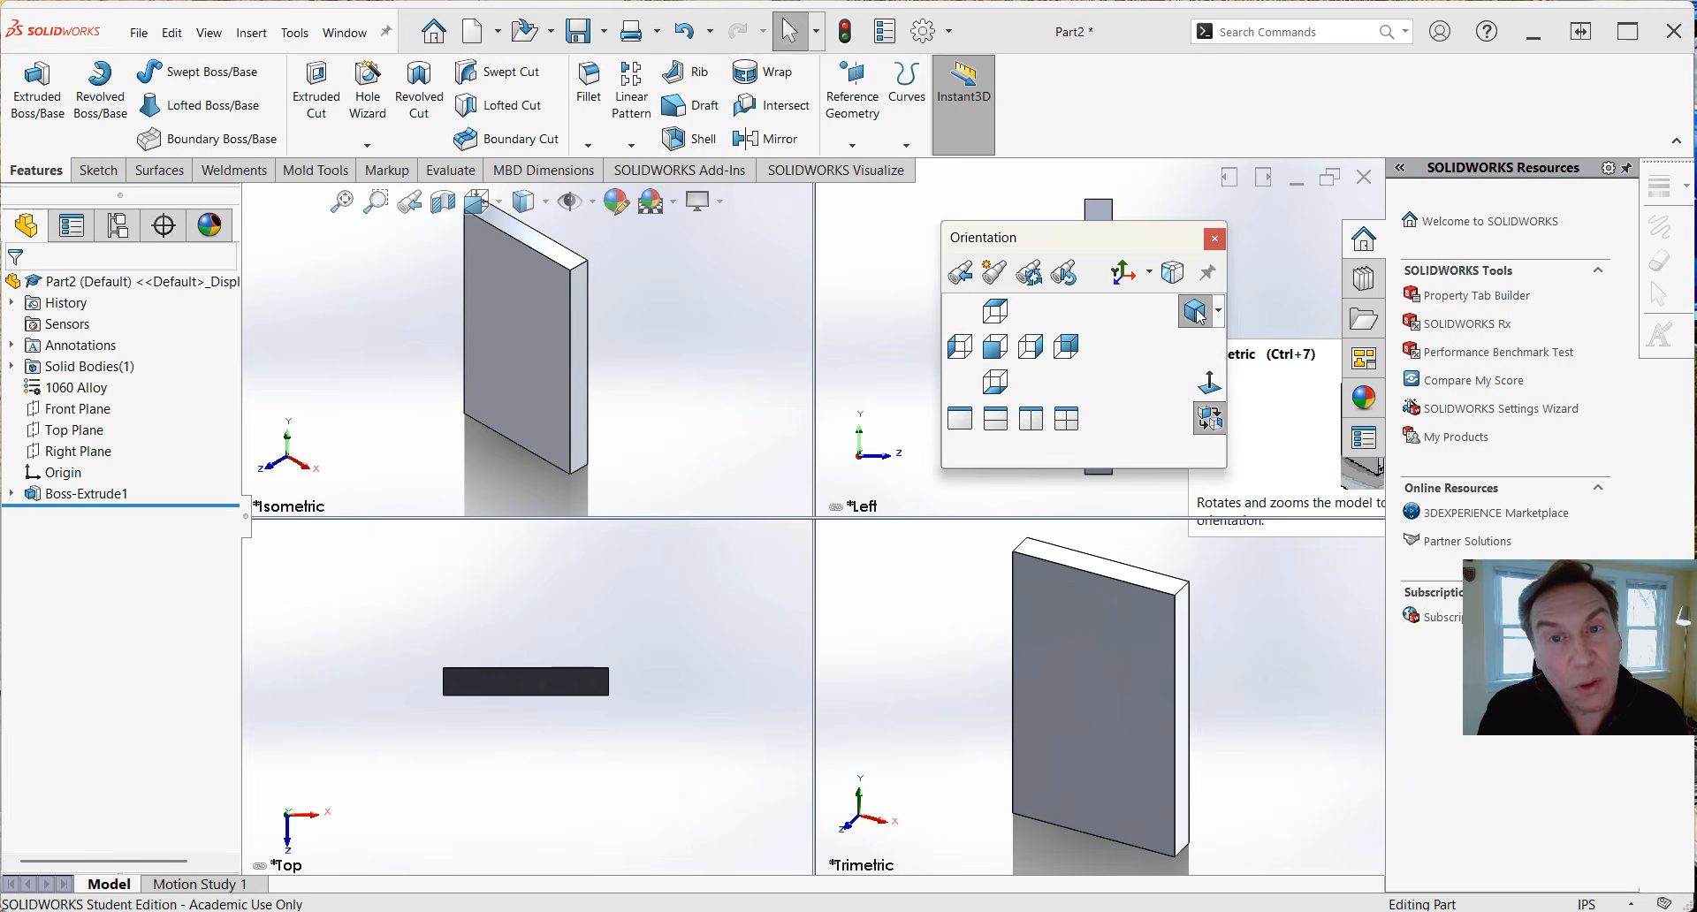
left_click(963, 423)
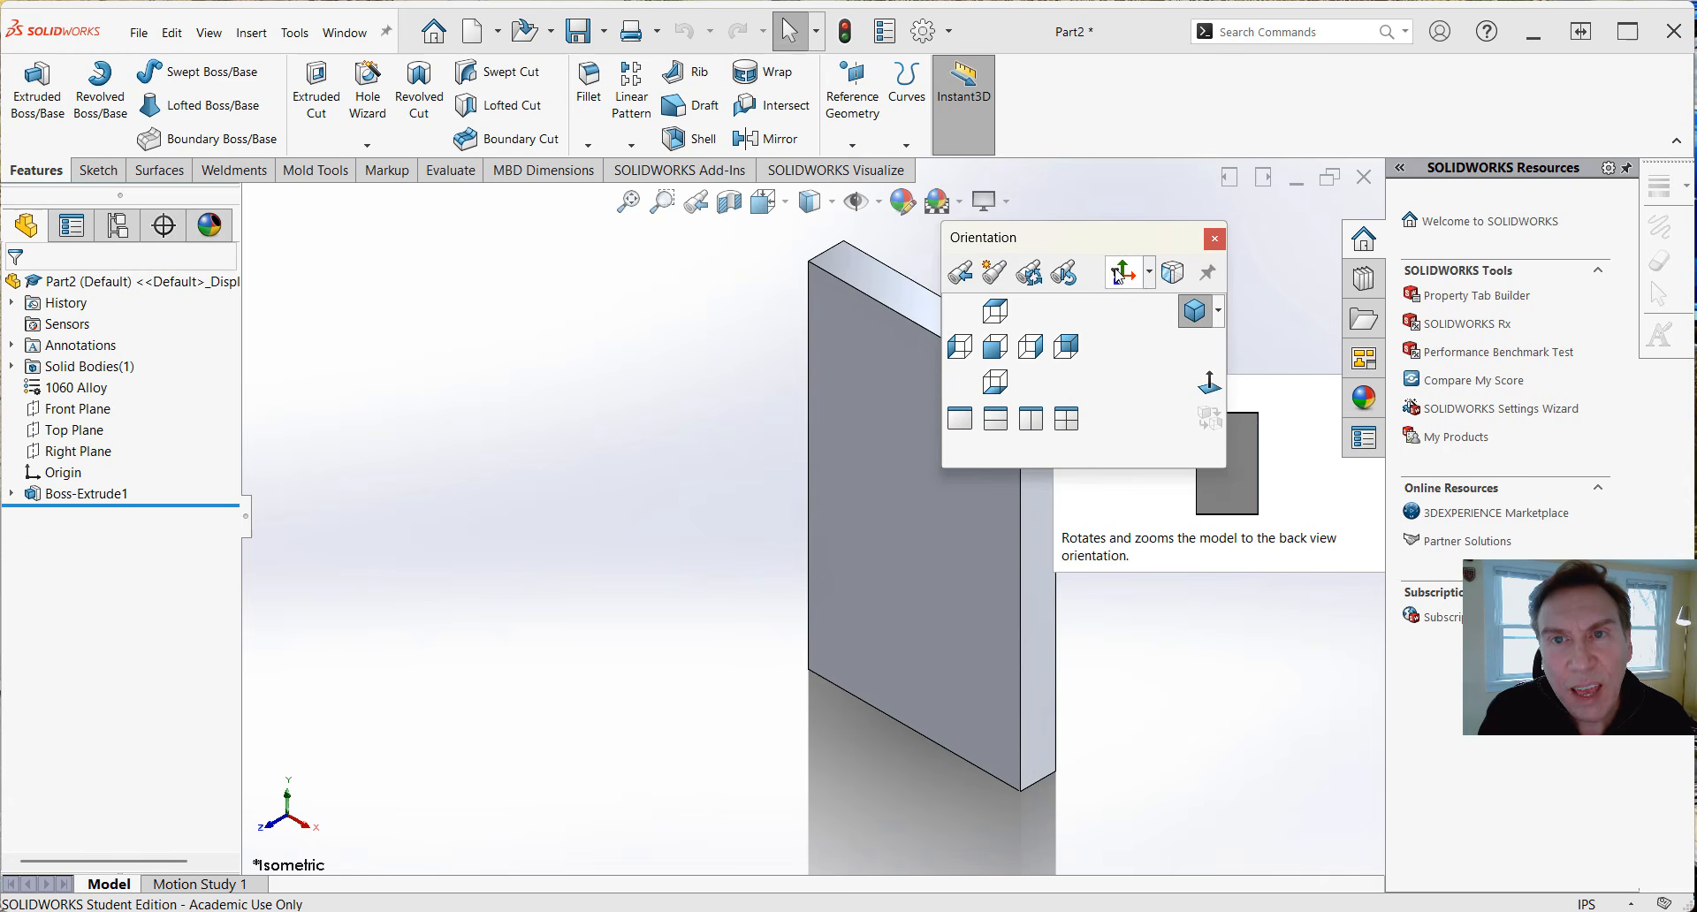
Move the orientation dialog away from the plate, reapply the Isometric view and close the dialog.
left_click_drag(1118, 275, 1190, 377)
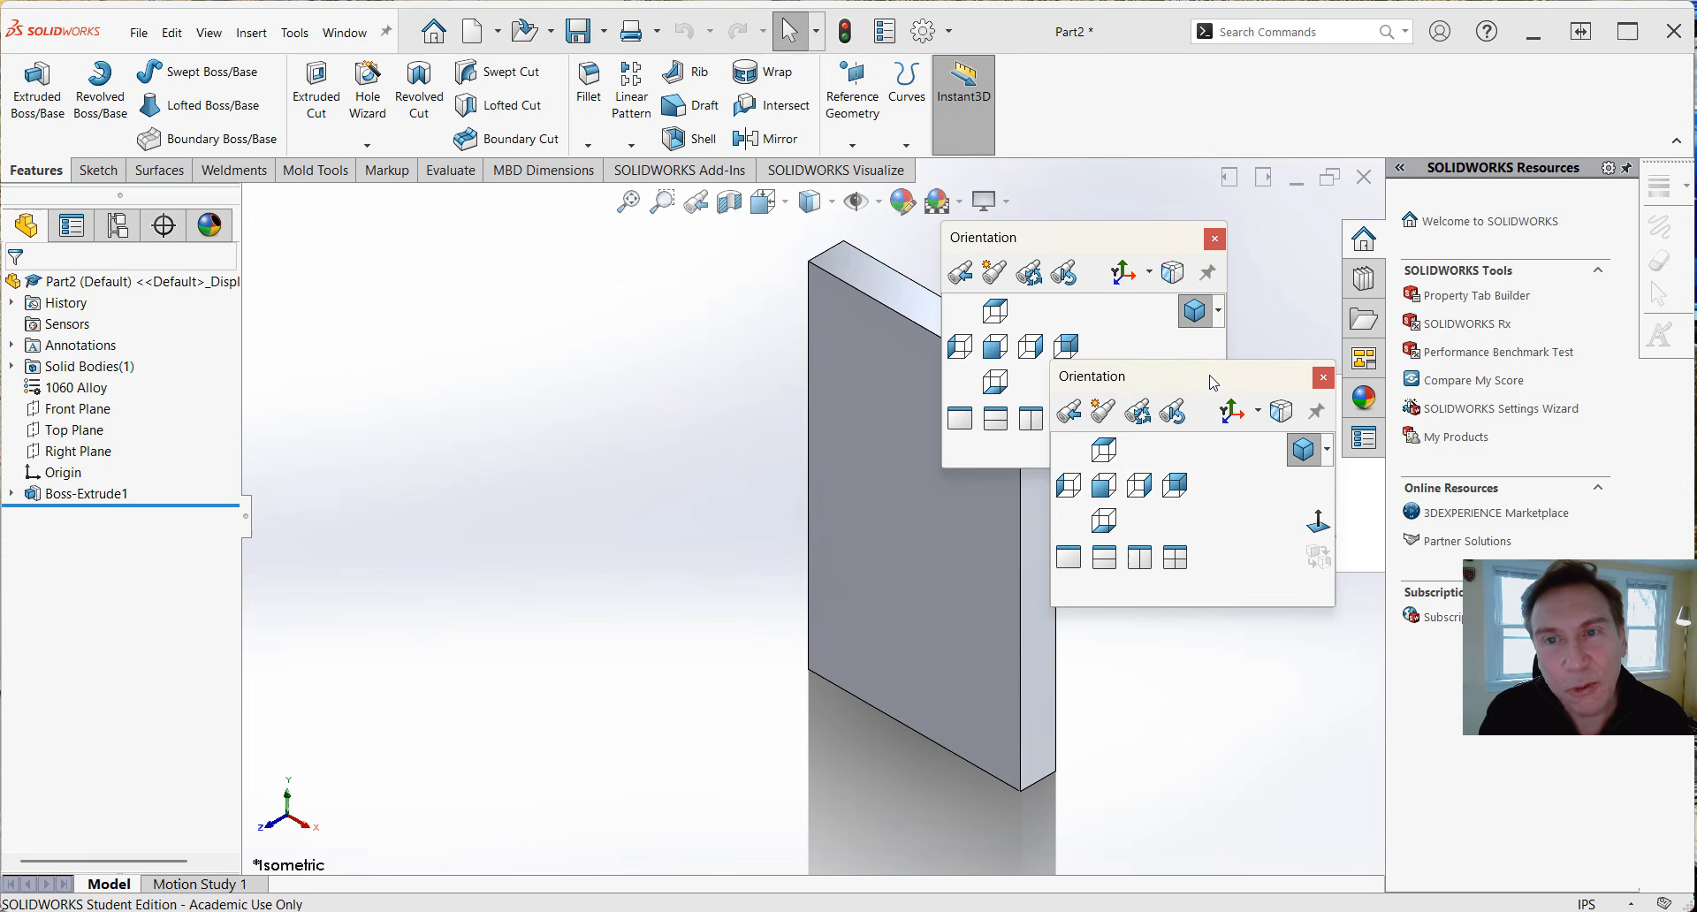
mouse_move(1211, 382)
left_mouse_down()
mouse_move(1232, 350)
mouse_move(1213, 364)
left_mouse_up()
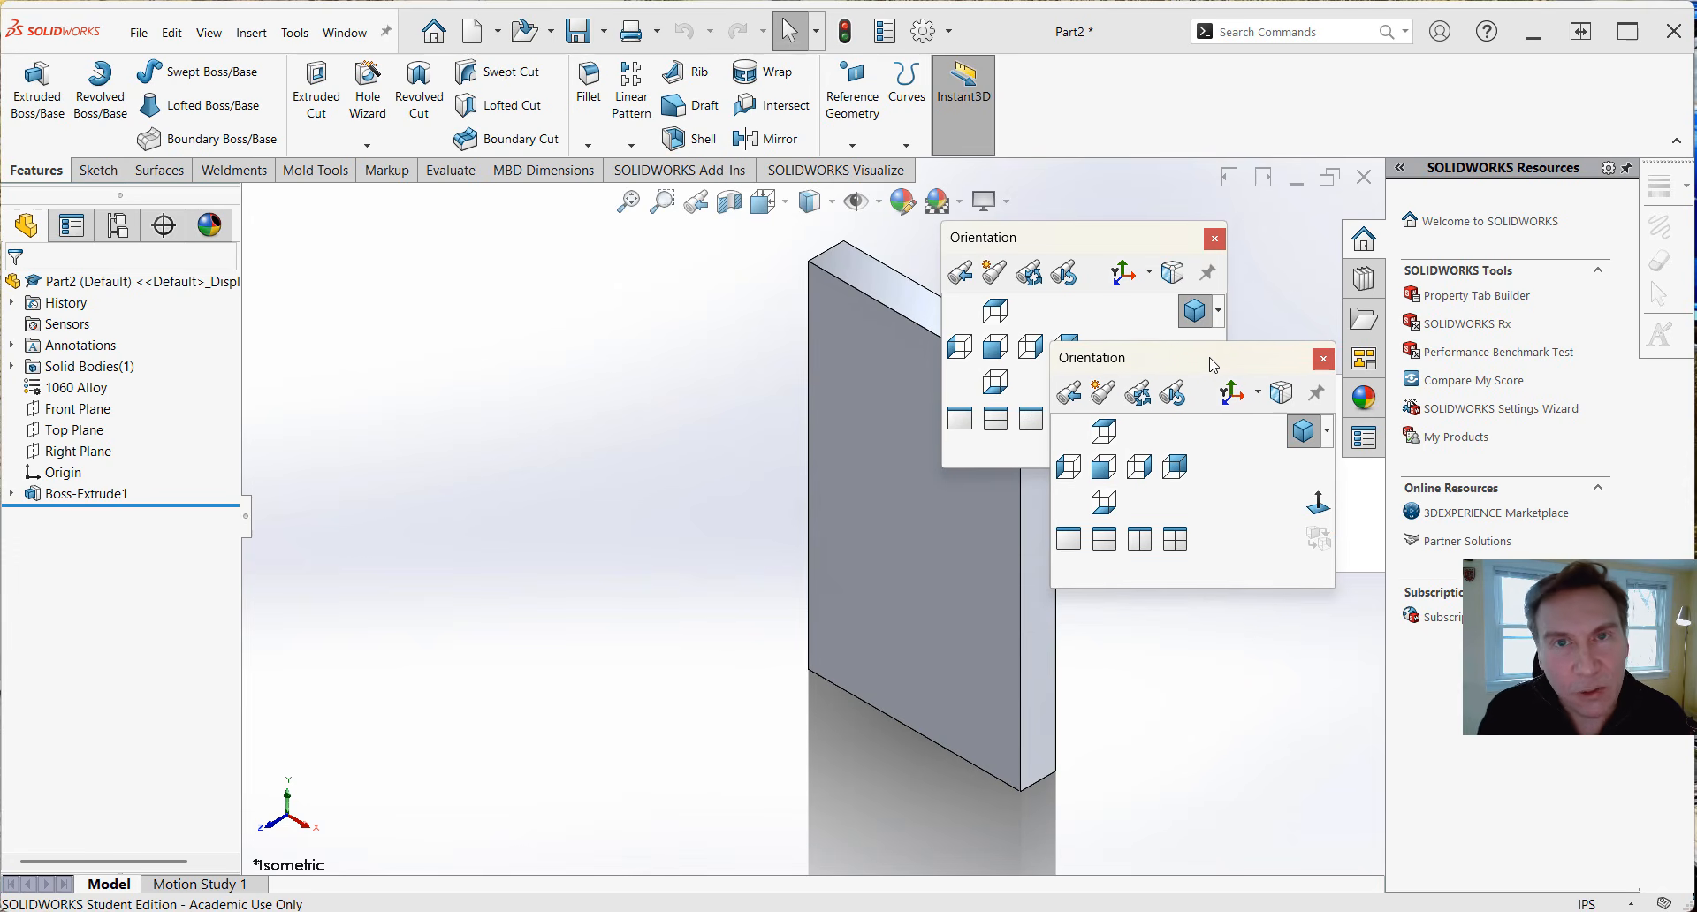
left_click(1304, 431)
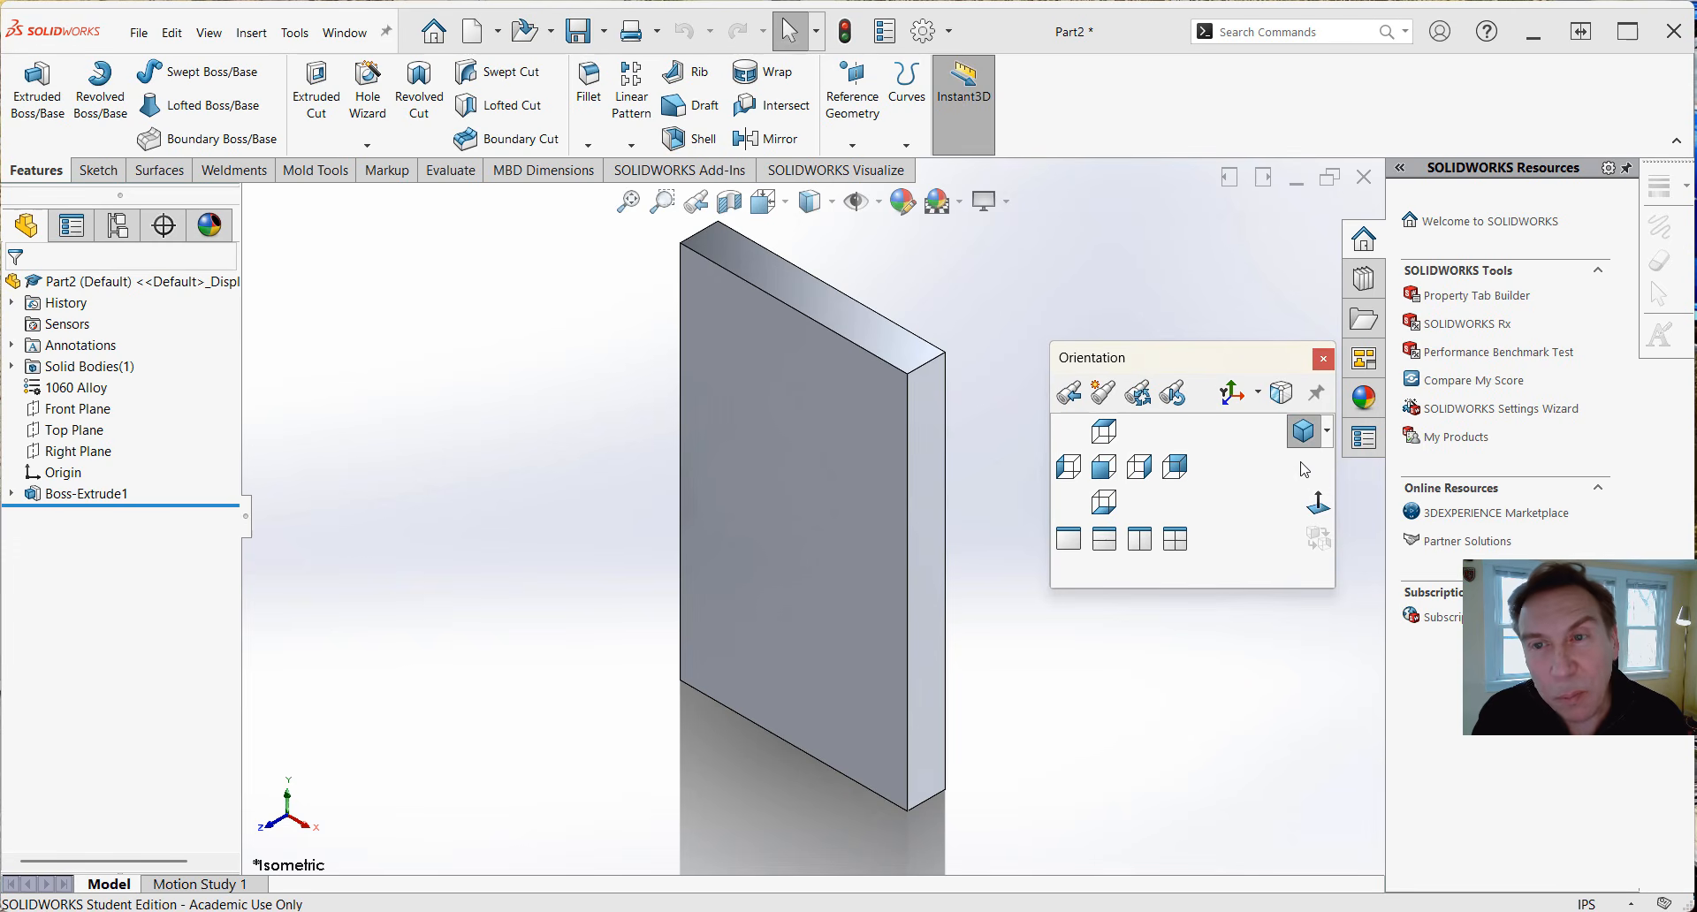
left_click(1323, 361)
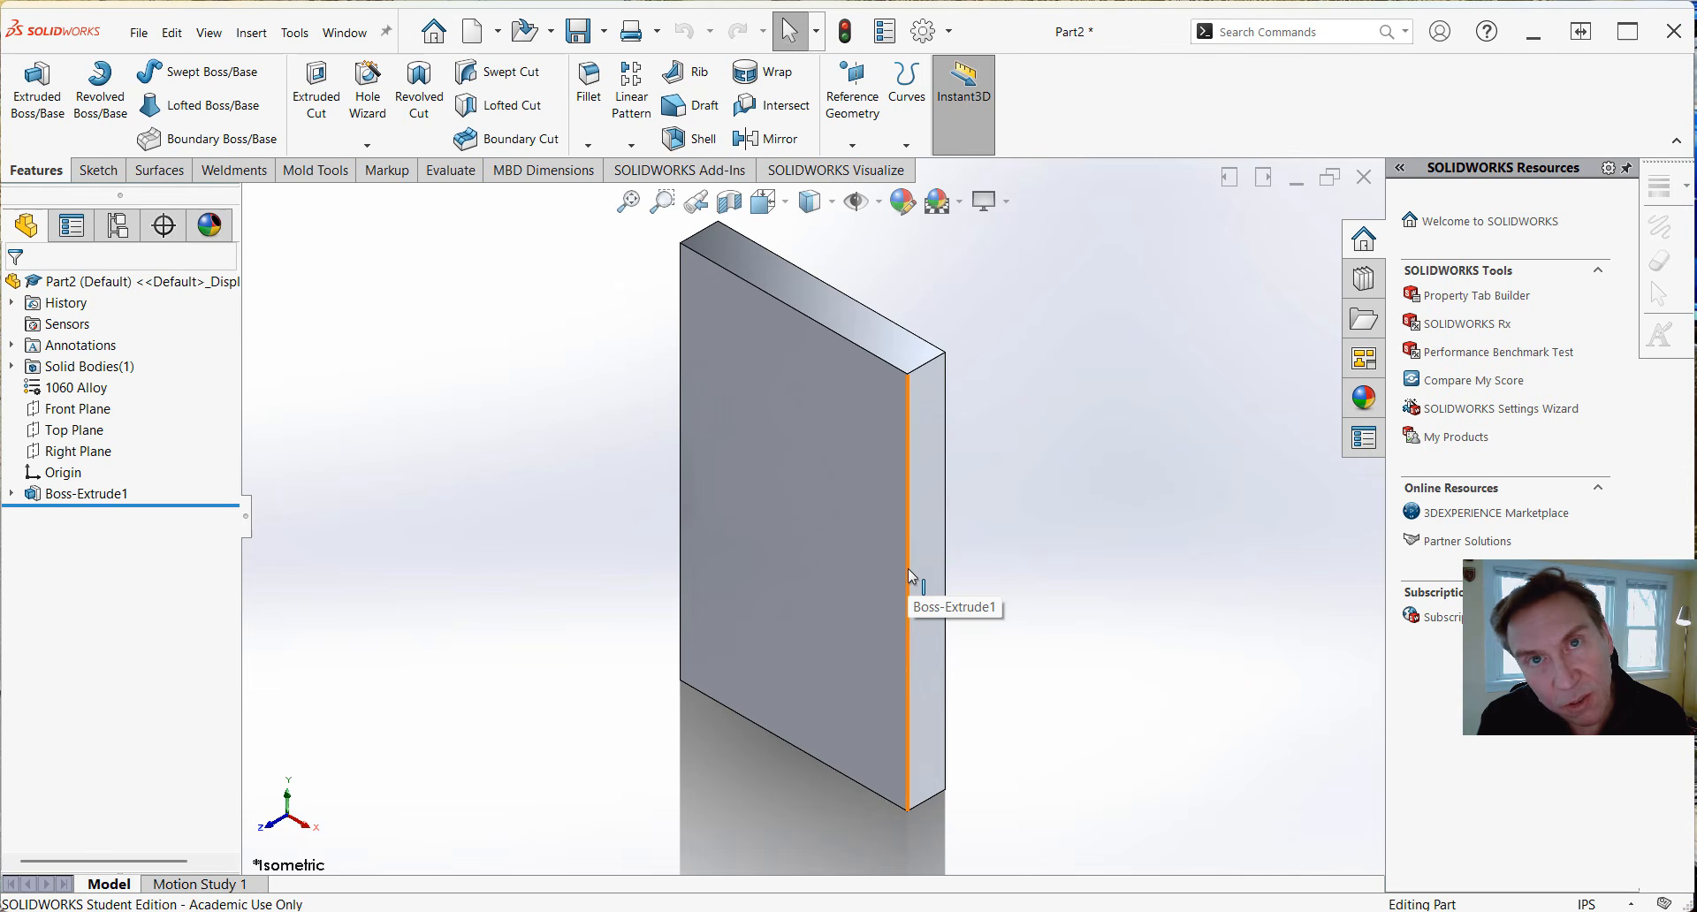
Zoom in and out on the plate and orbit it to examine its top, front and side faces.
scroll(909, 570, "up", 1)
scroll(909, 570, "down", 1)
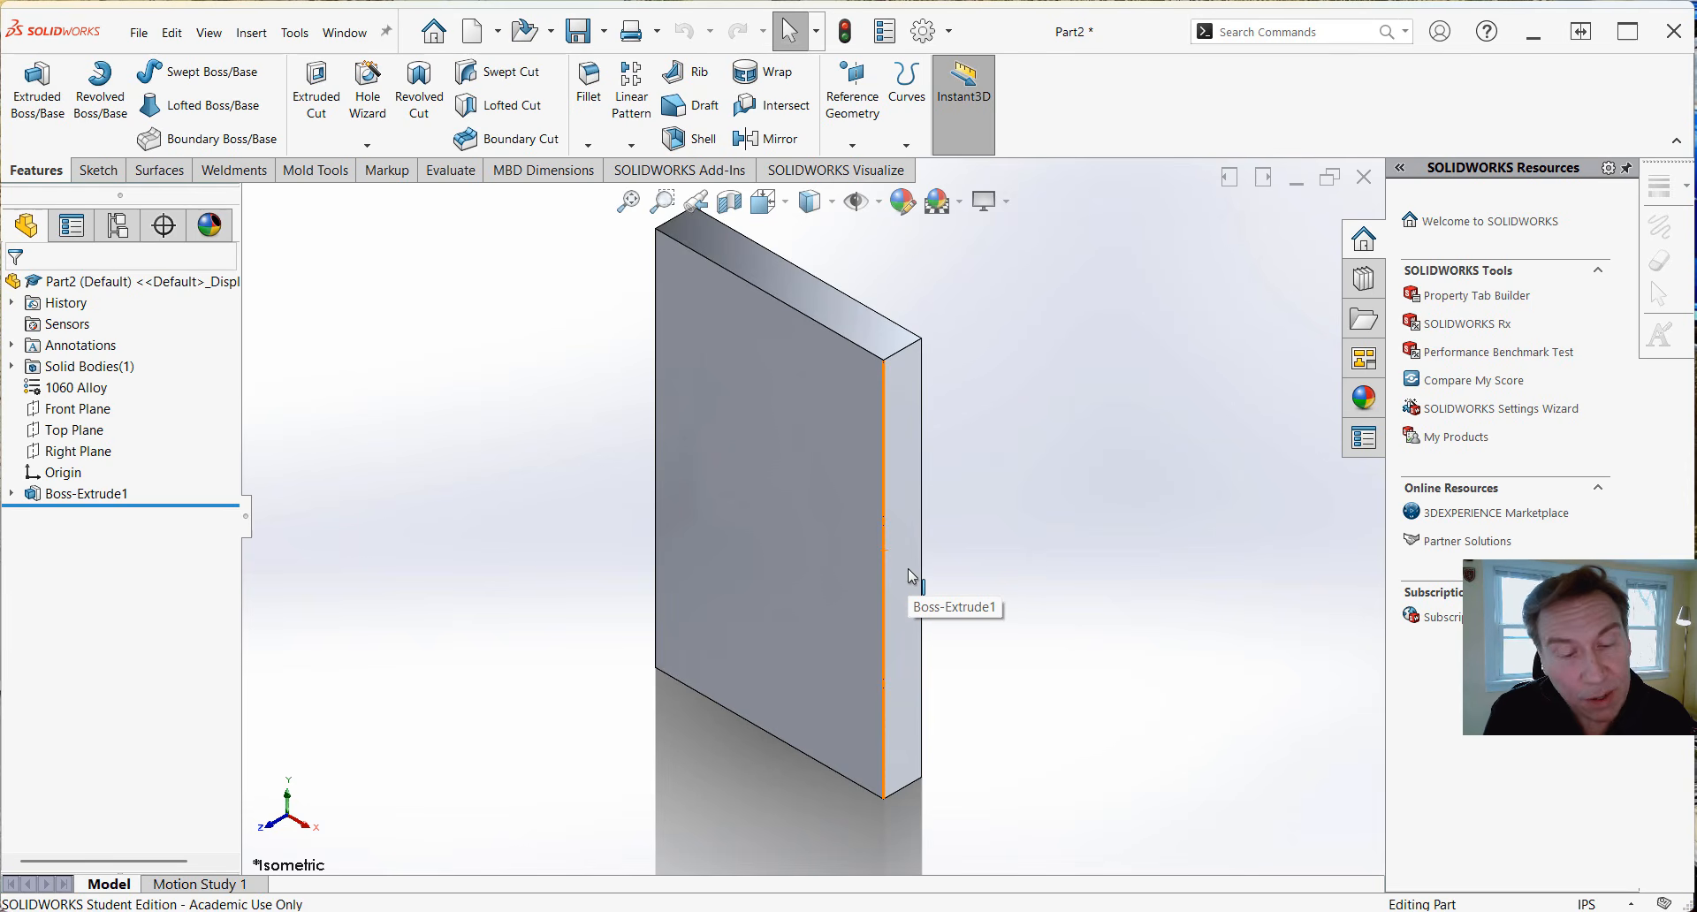
middle_click_drag(910, 577, 907, 540)
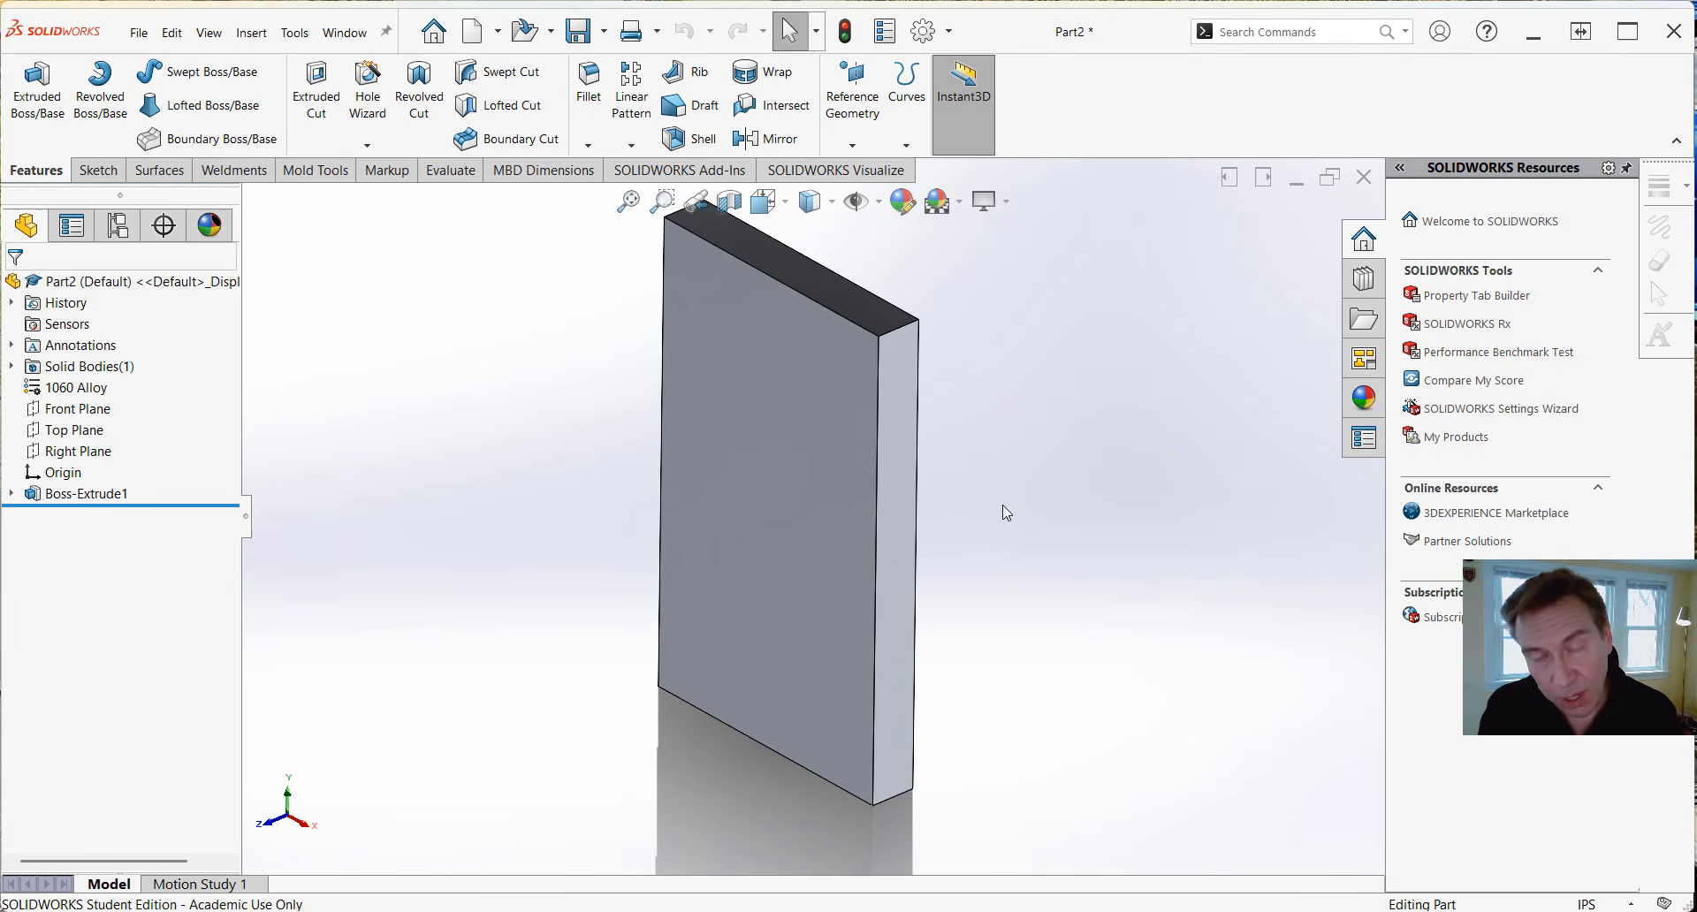
scroll(914, 314, "up", 5)
scroll(910, 353, "down", 2)
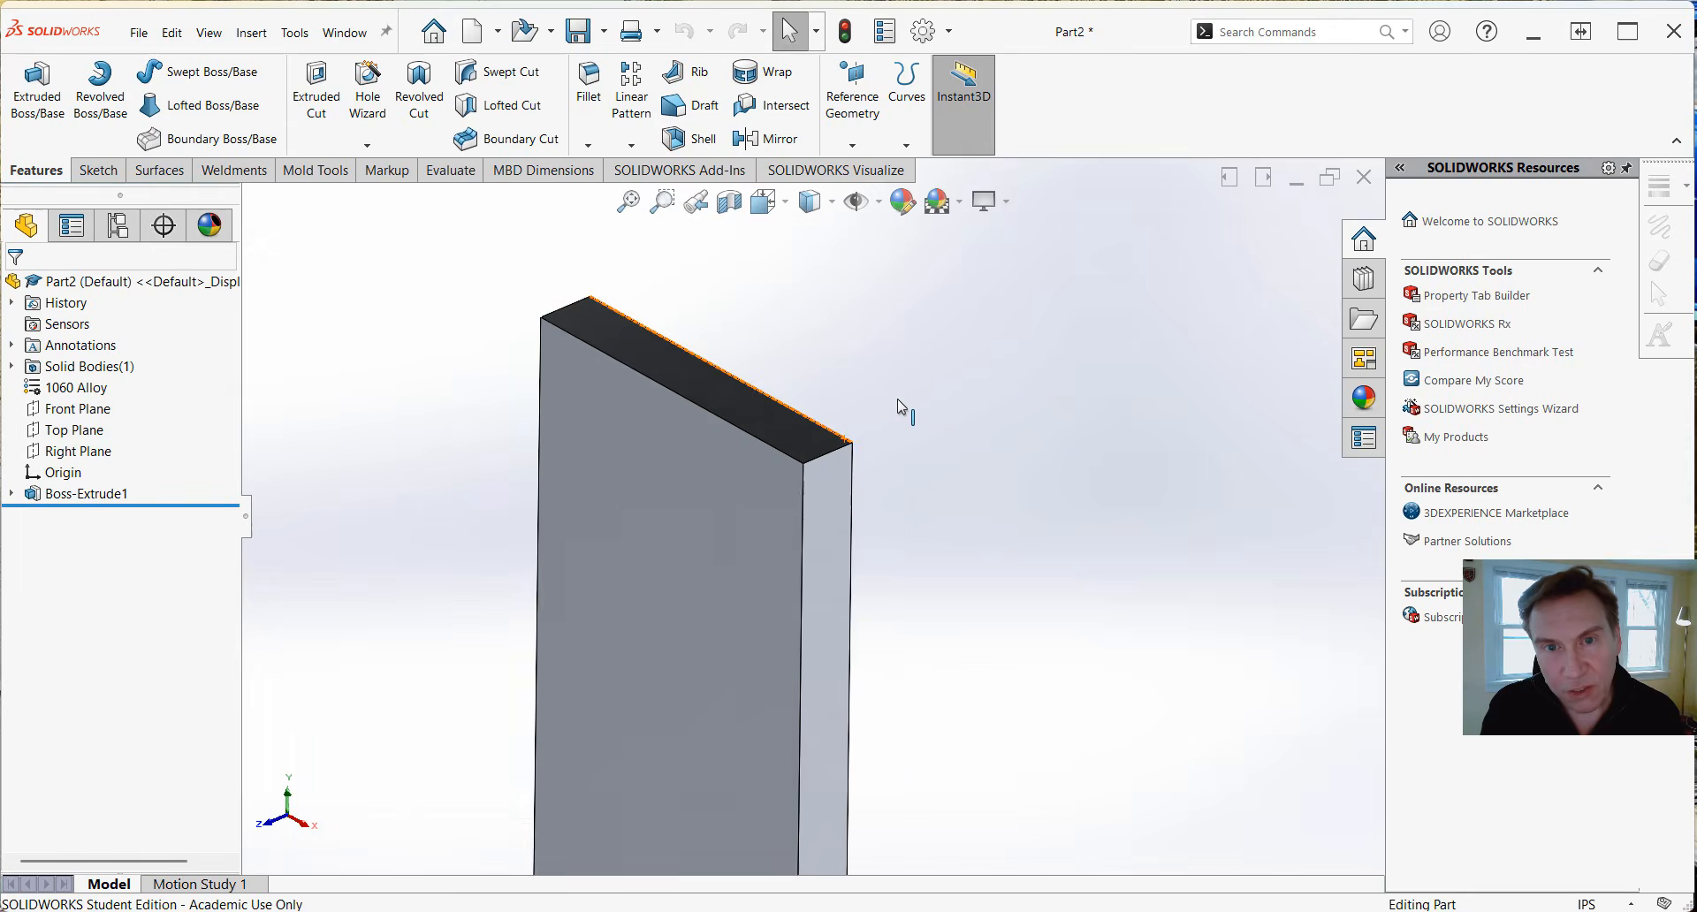
scroll(888, 433, "up", 5)
scroll(761, 583, "down", 3)
middle_click_drag(818, 586, 799, 546)
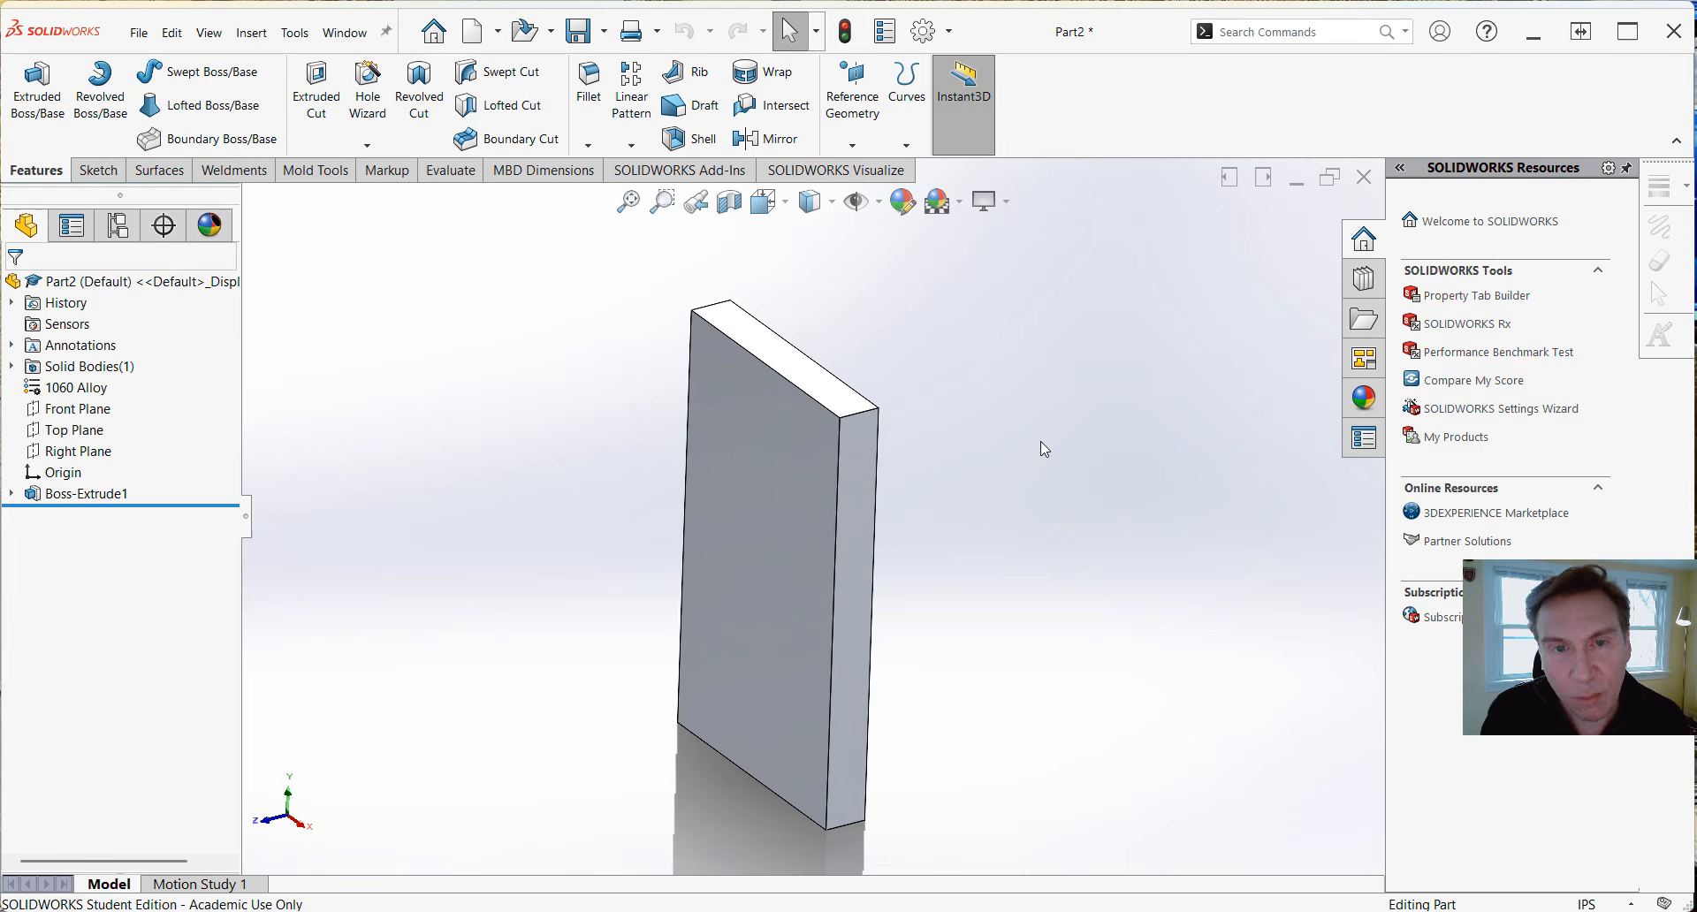
middle_click_drag(944, 478, 746, 613)
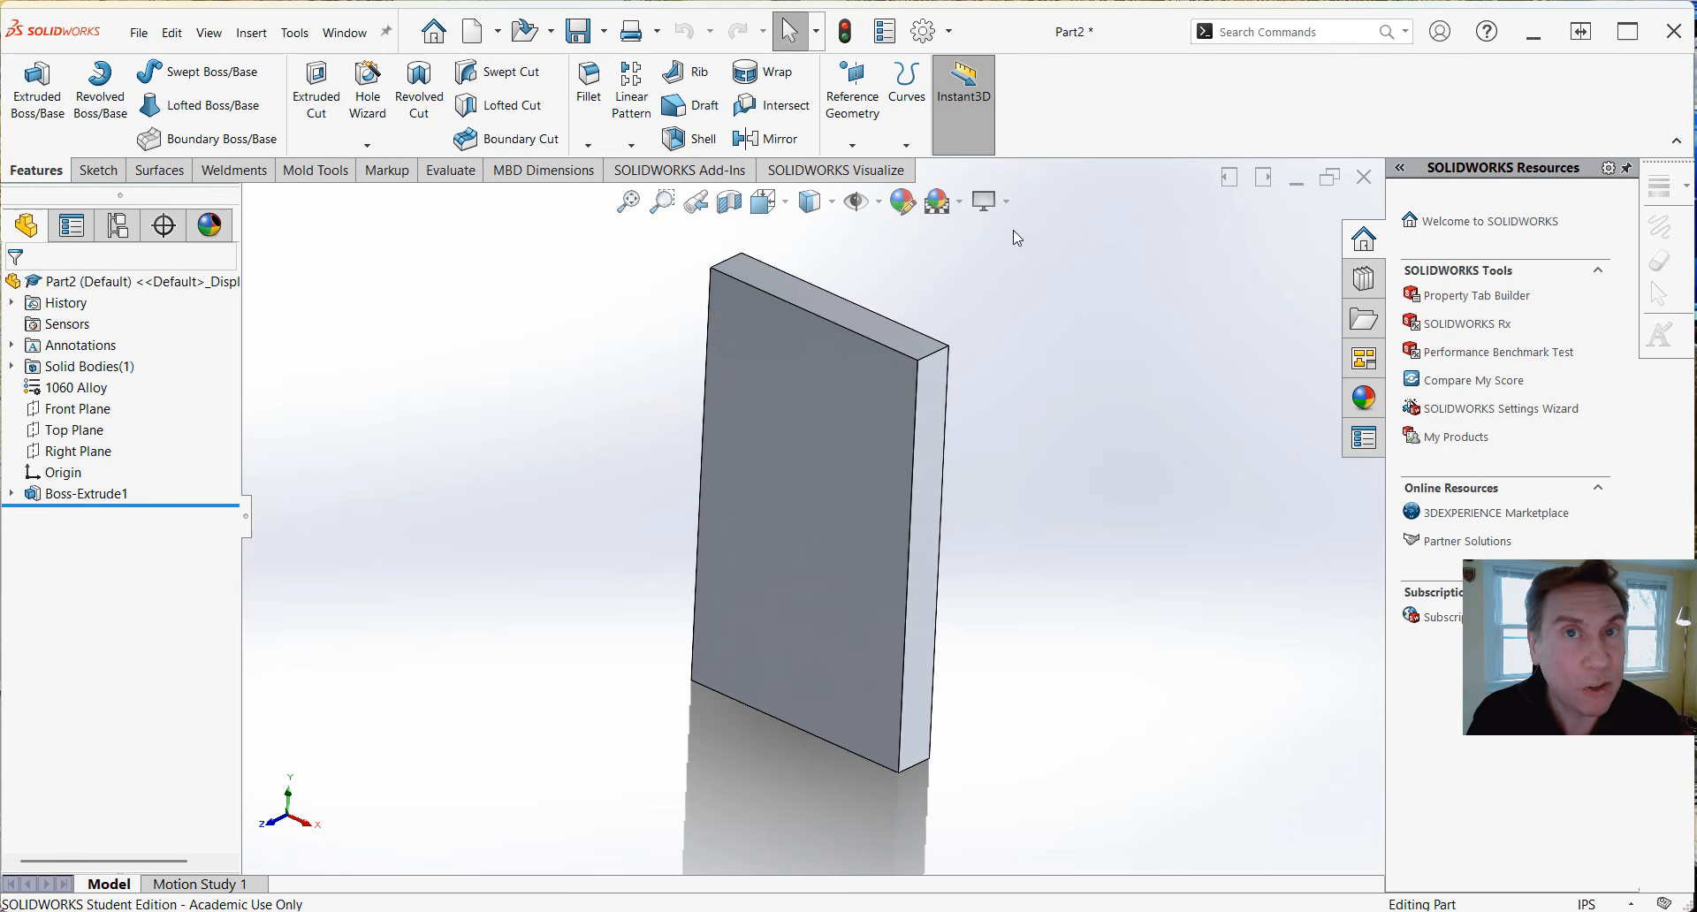
left_click(1005, 209)
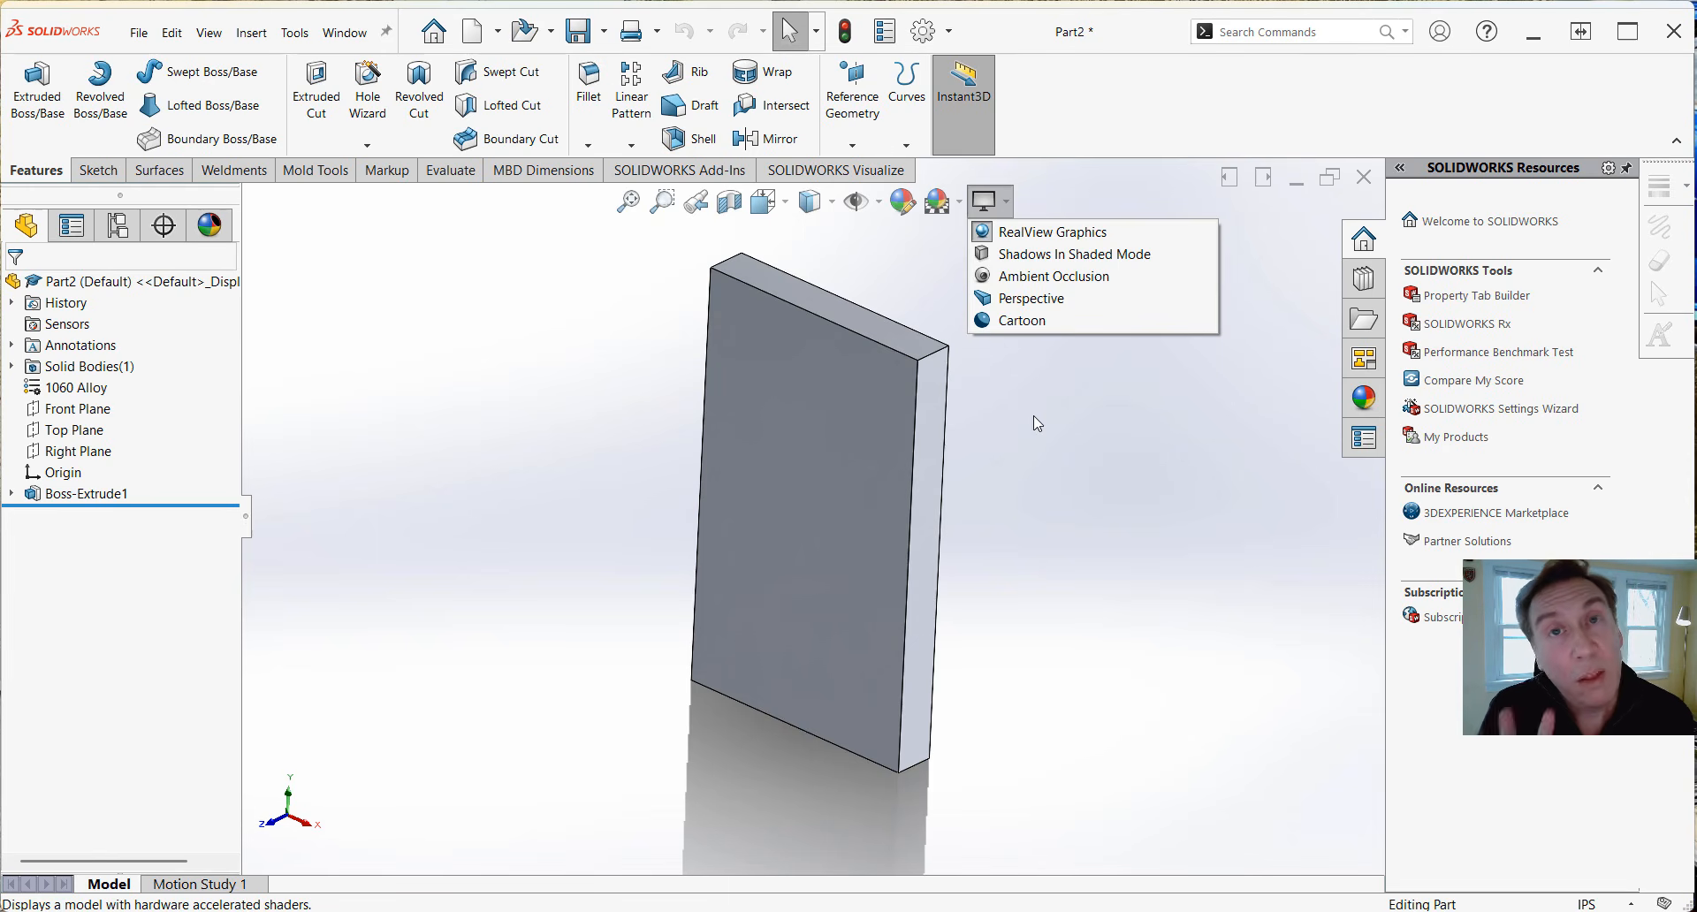
left_click(1042, 486)
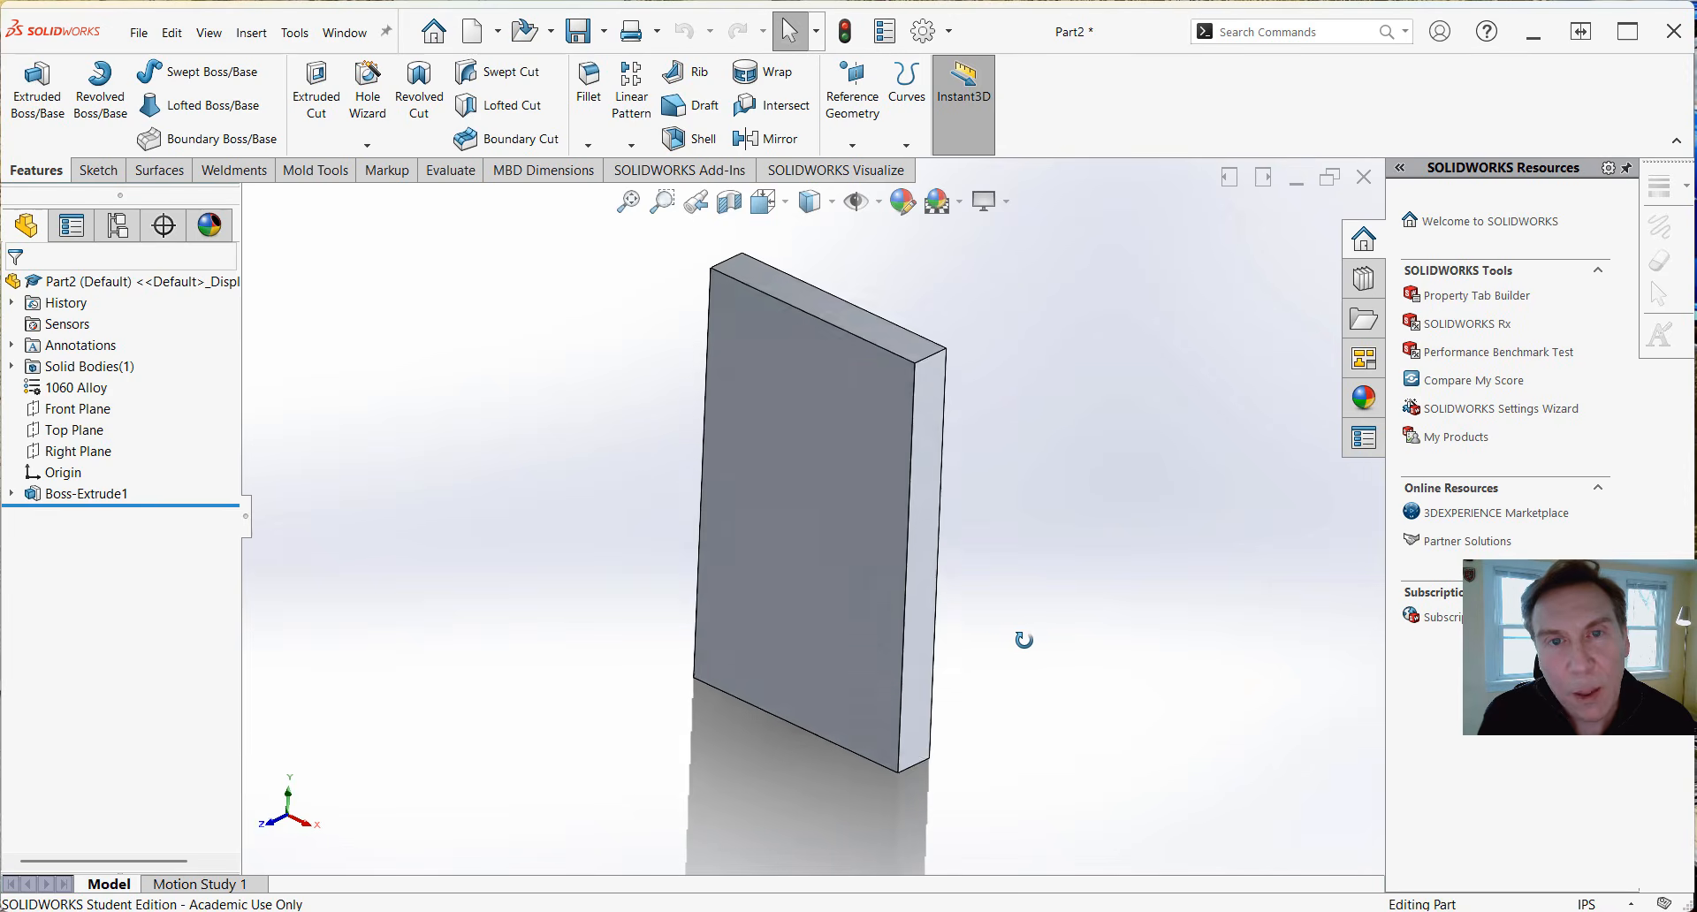
middle_click_drag(1022, 638, 1014, 638)
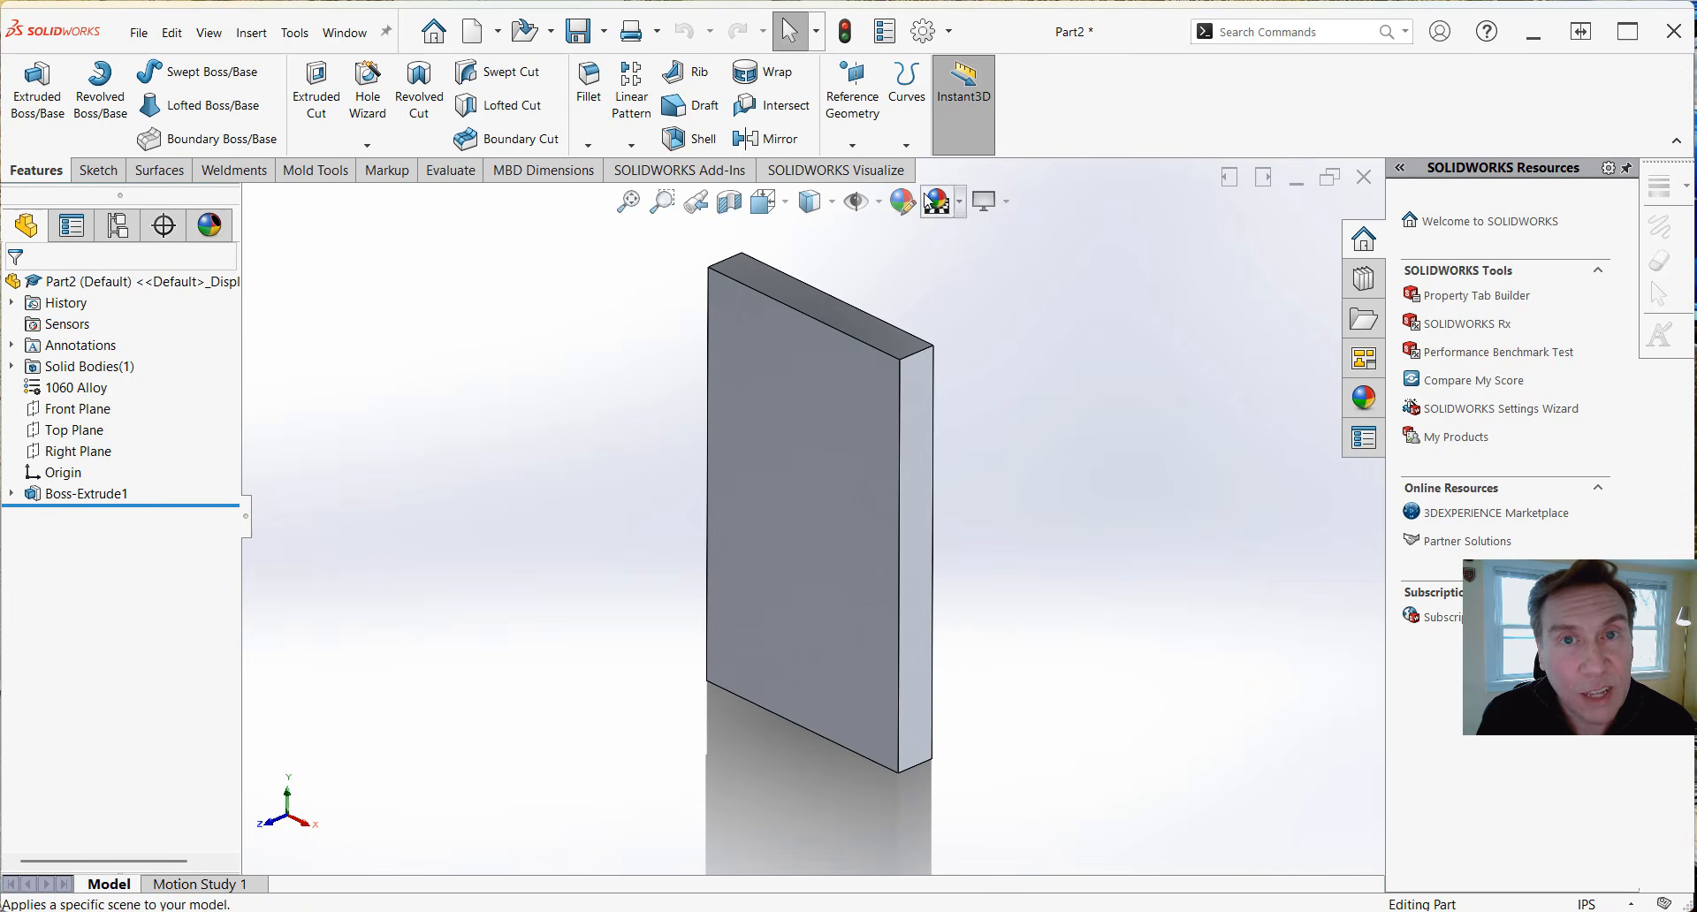
Try the Plain White, Rooftop and Factory Background scenes on the plate, and return to Plain White.
left_click(961, 208)
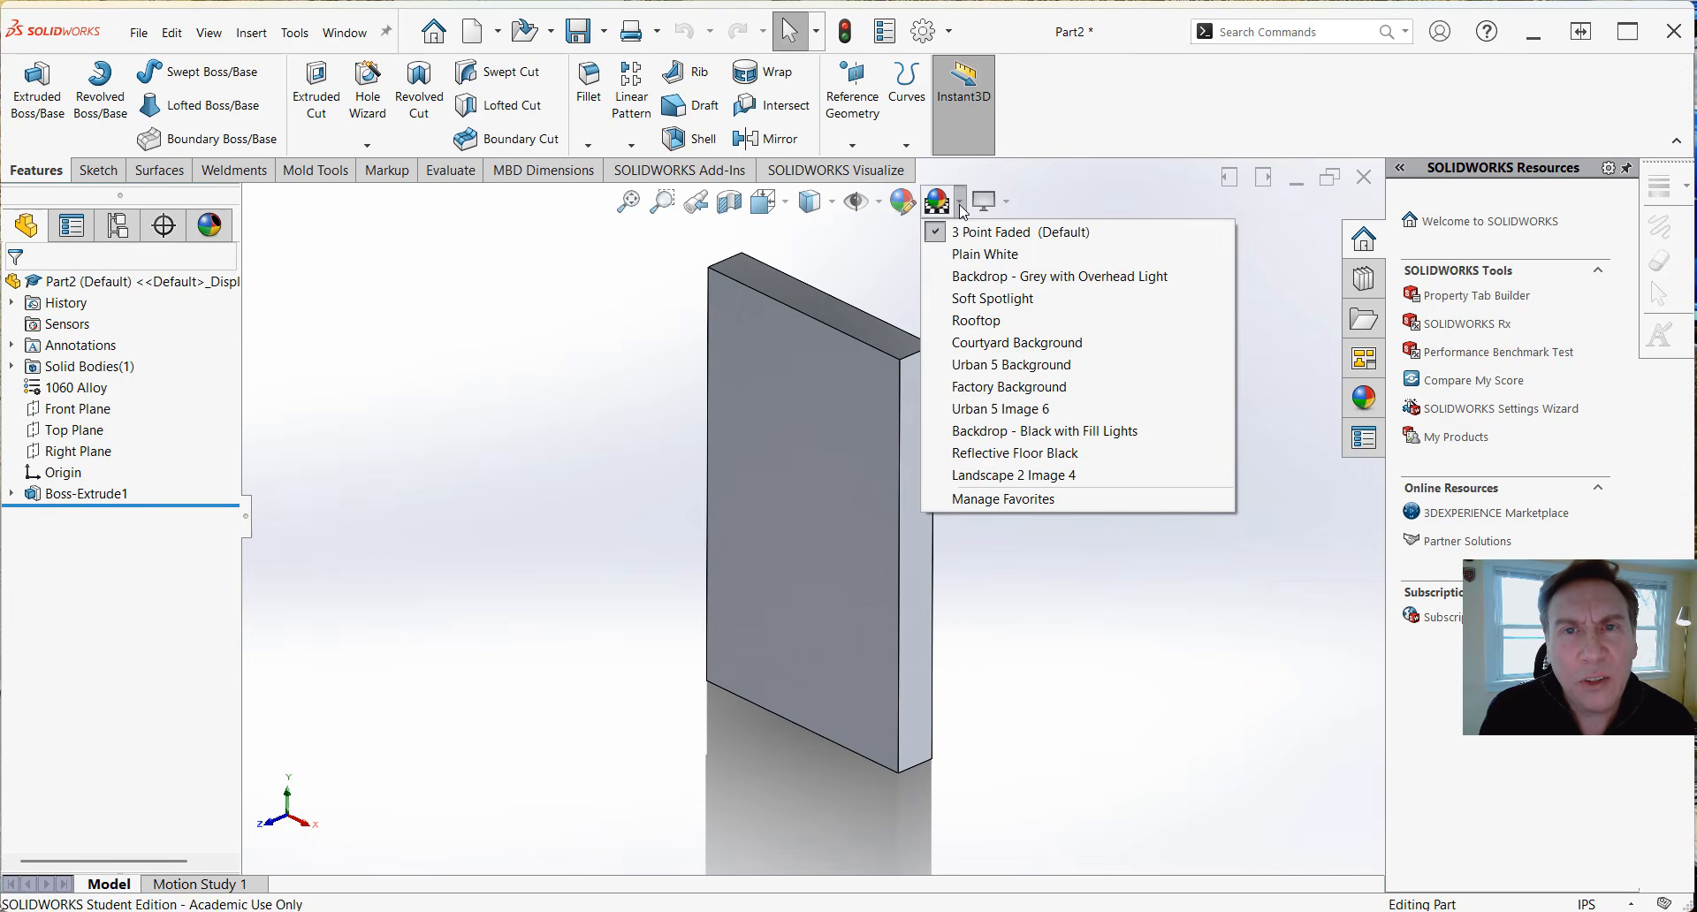
left_click(953, 255)
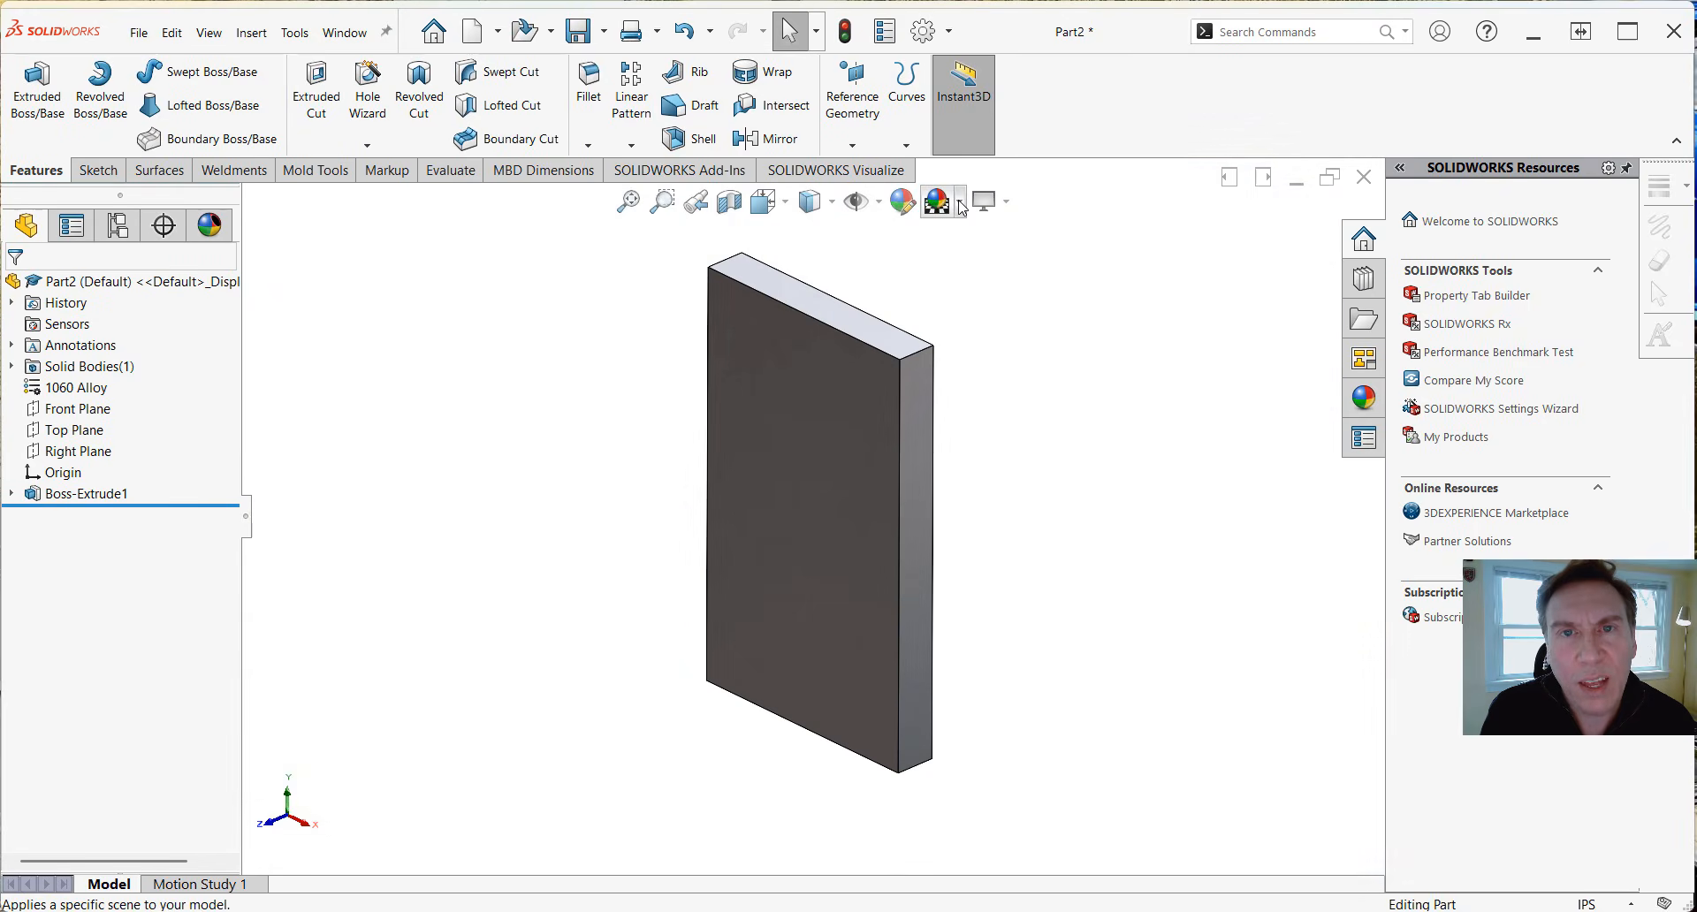
left_click(960, 203)
left_click(969, 321)
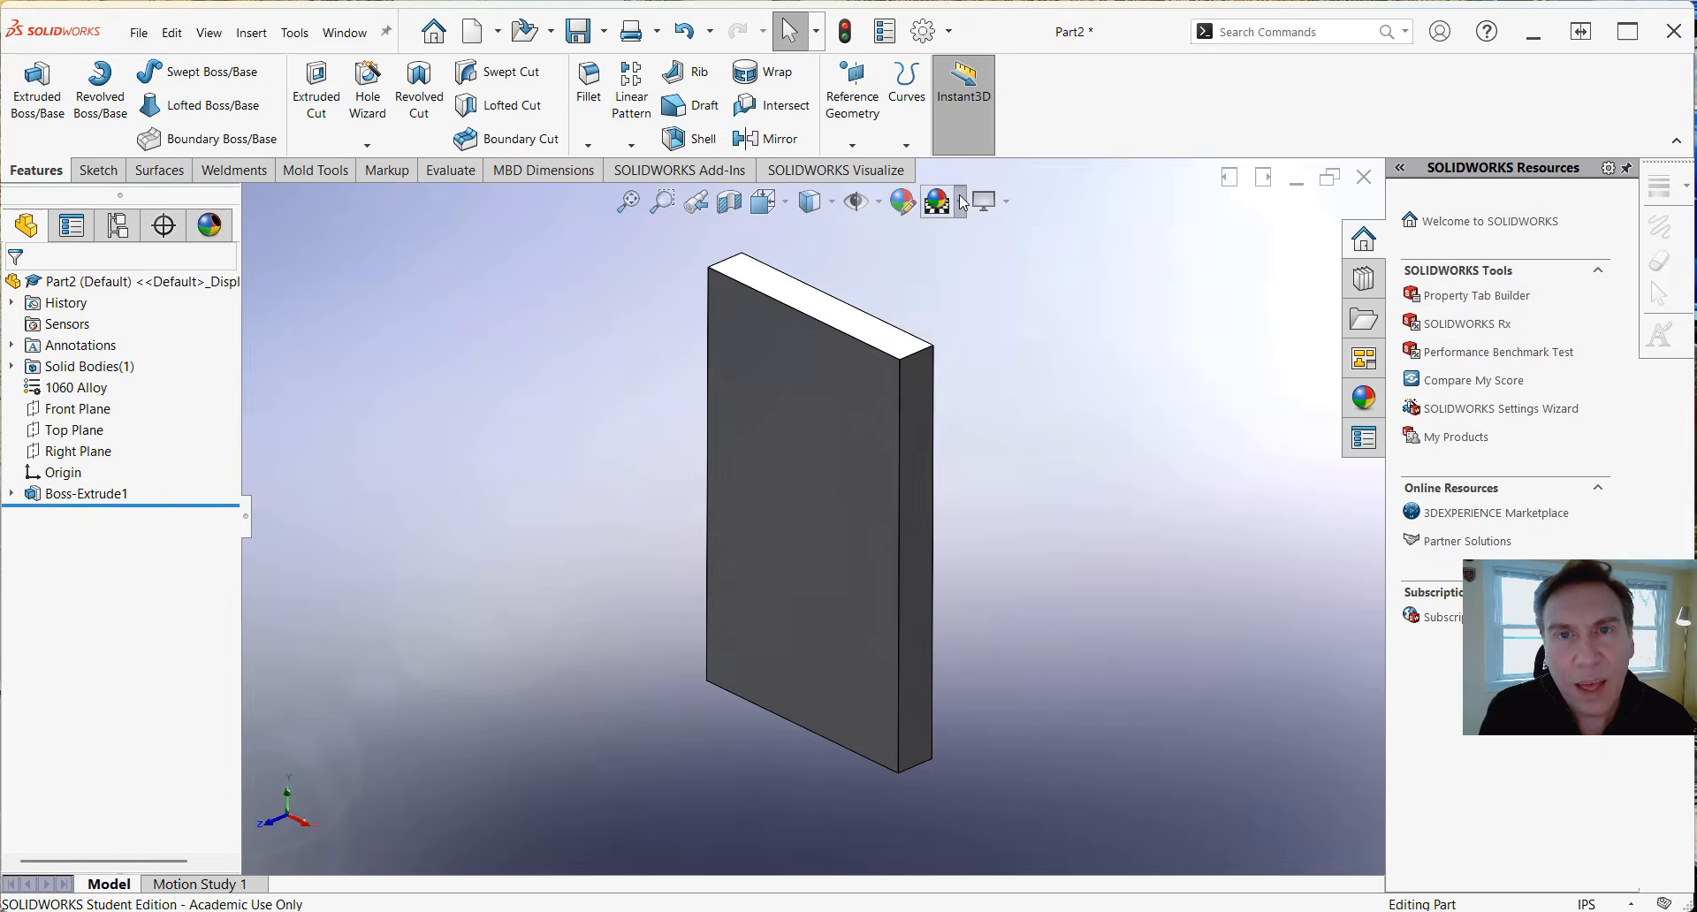
left_click(963, 202)
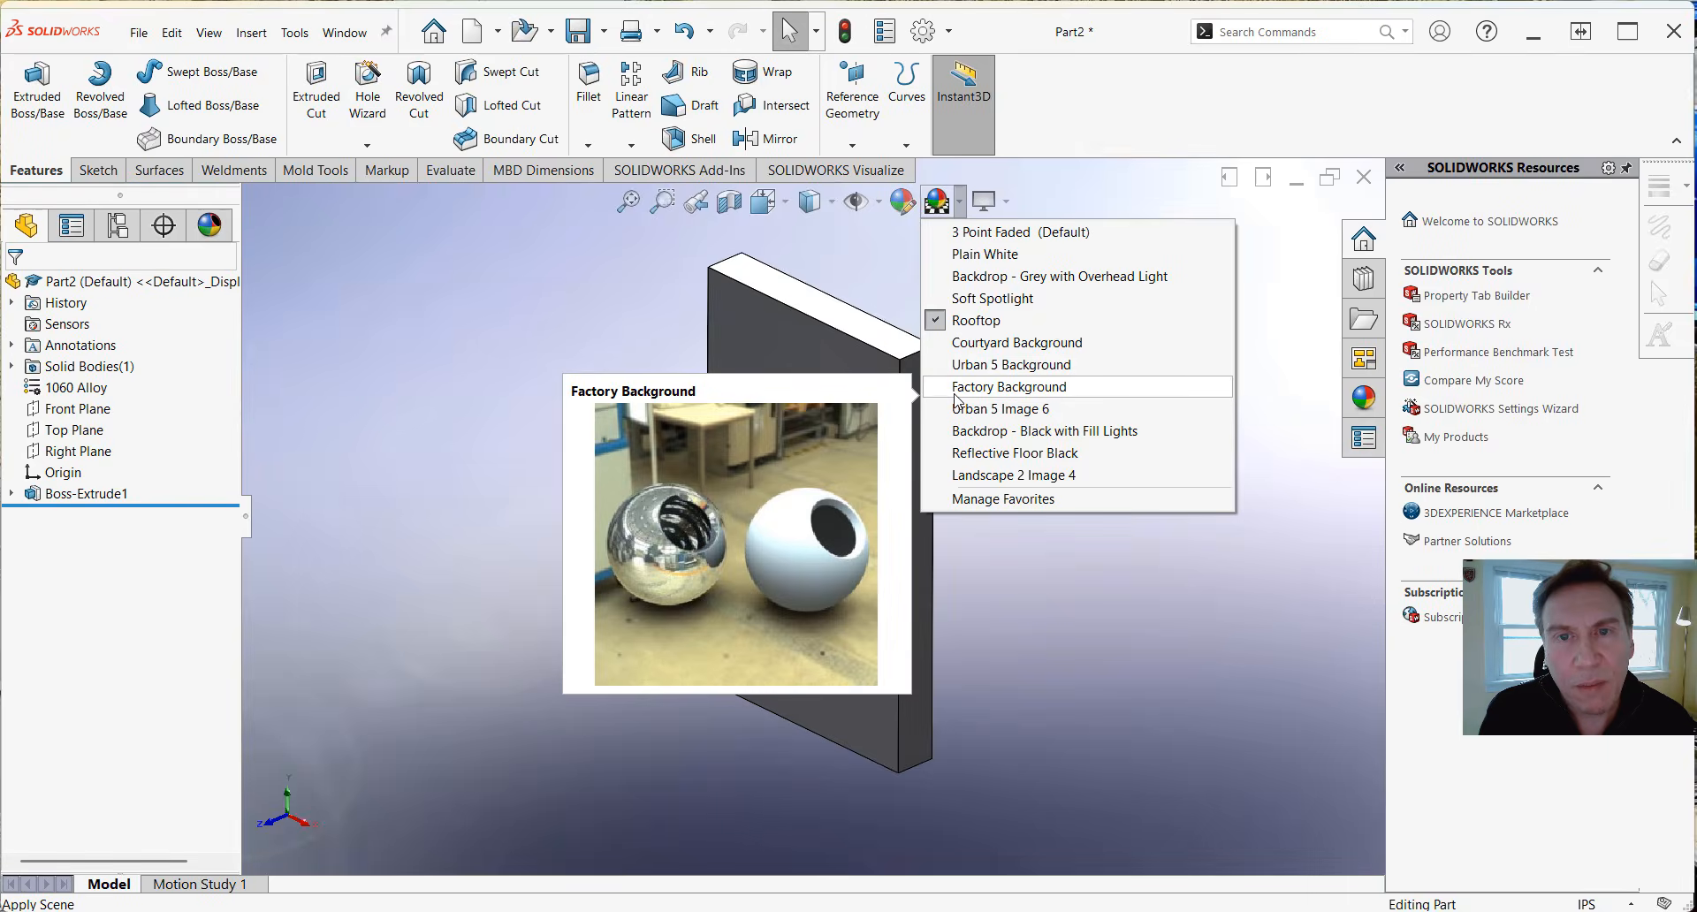
left_click(956, 389)
left_click(960, 203)
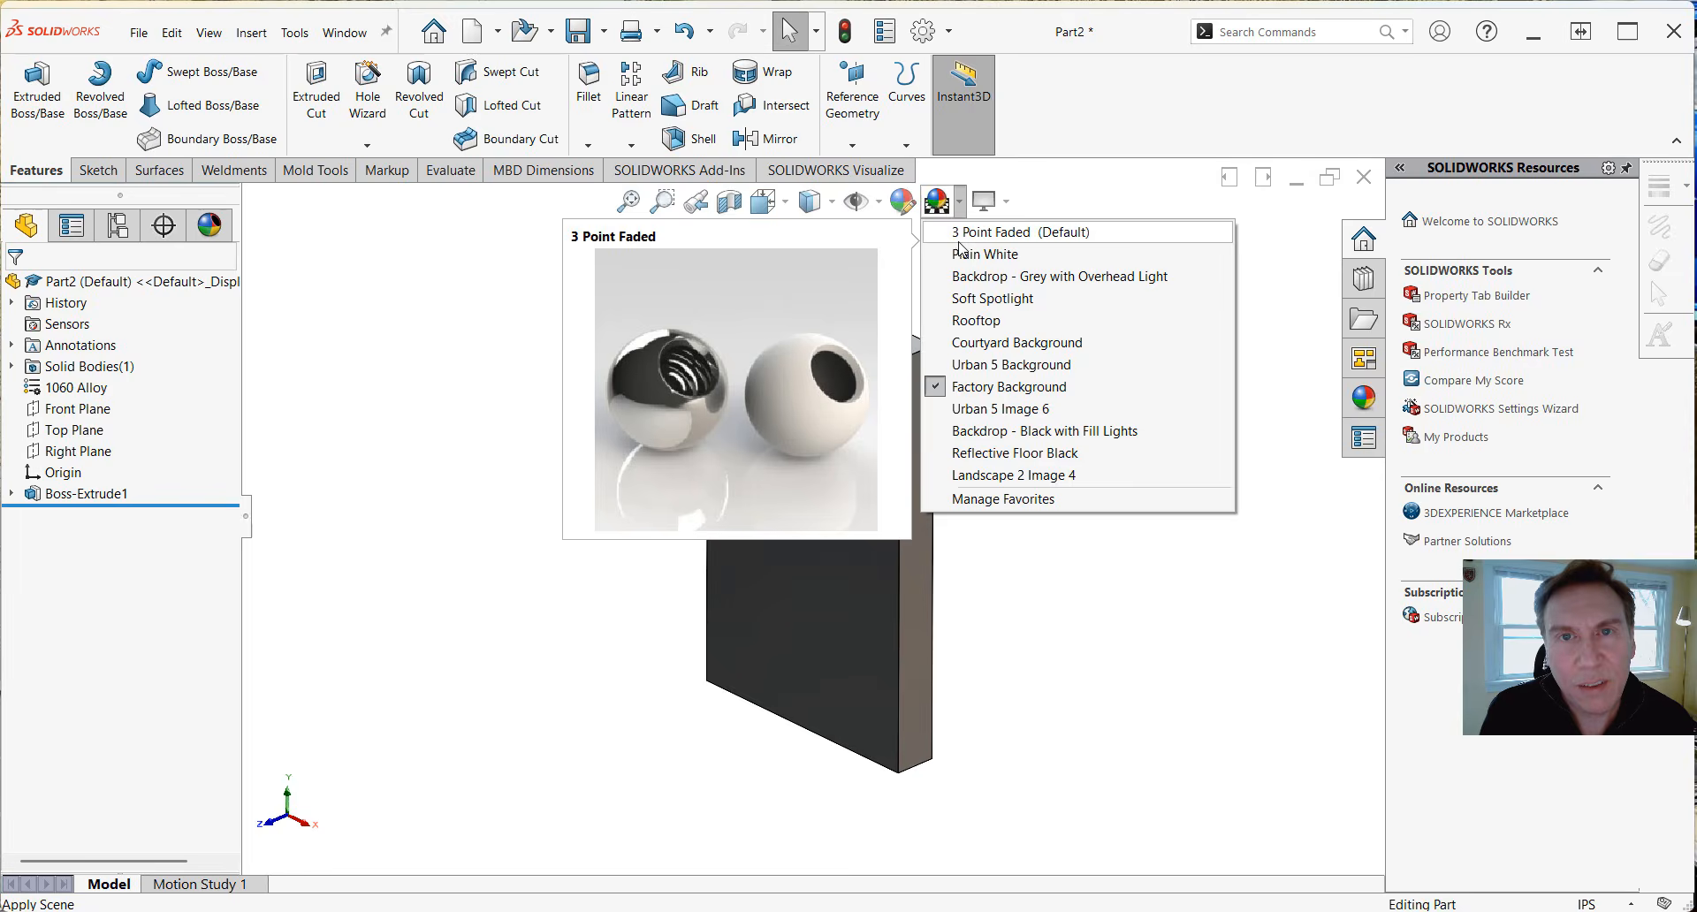
left_click(1002, 256)
Turn RealView Graphics off, restore the 3 Point Faded scene and turn RealView Graphics back on.
left_click(994, 203)
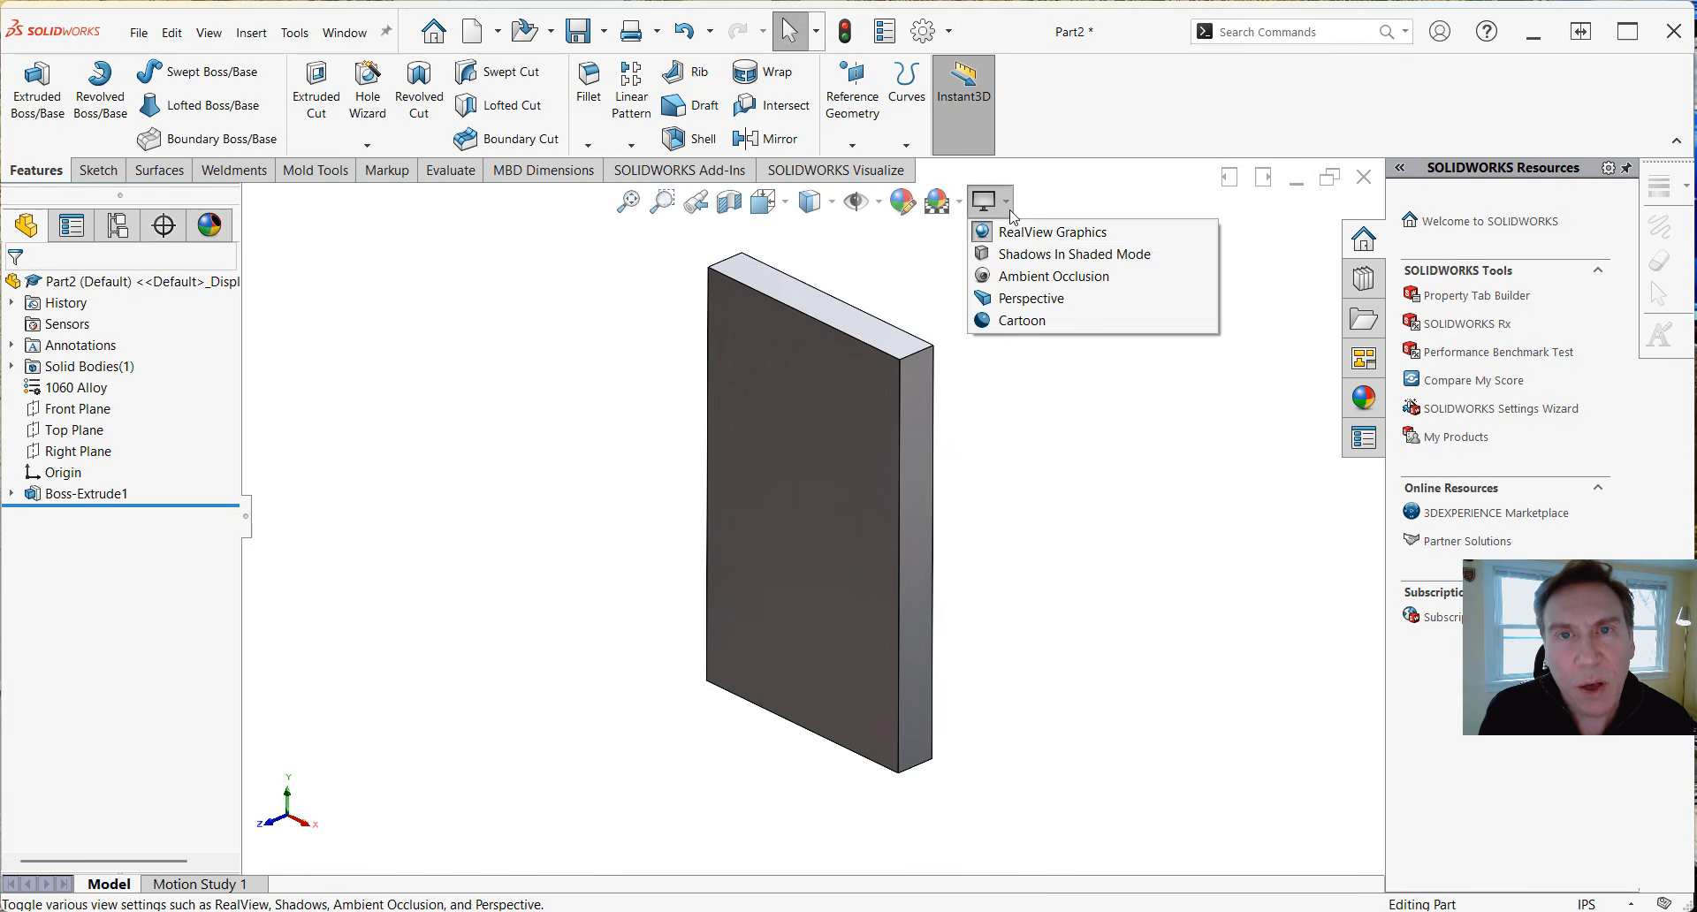
left_click(1017, 231)
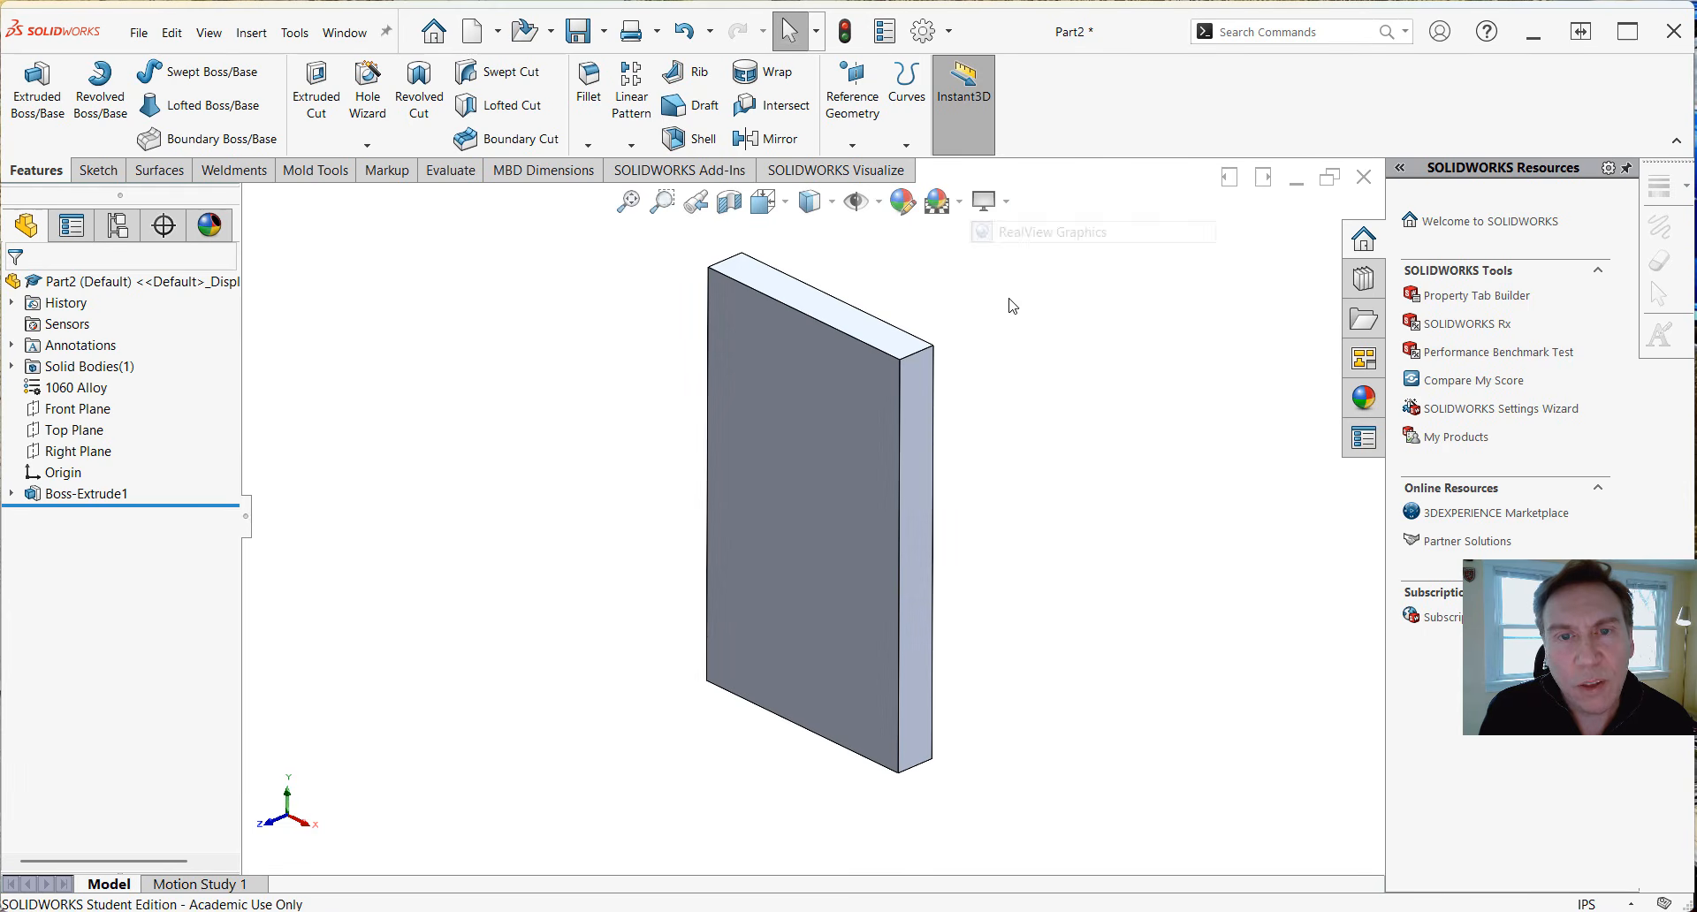
left_click(959, 202)
left_click(981, 231)
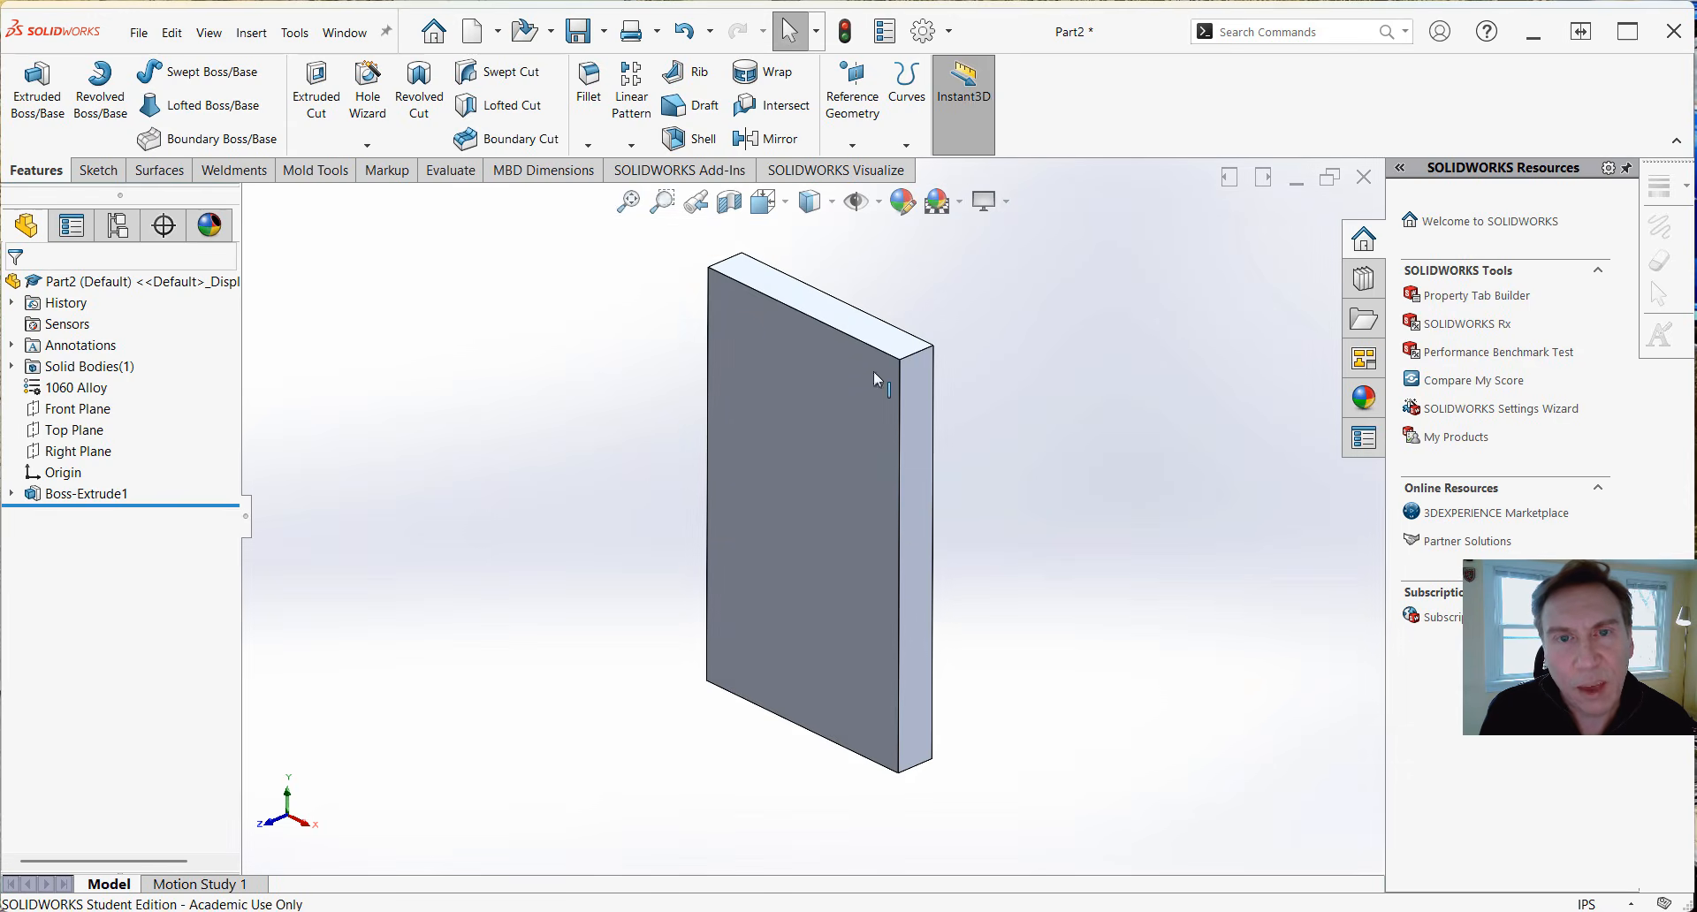
left_click(999, 210)
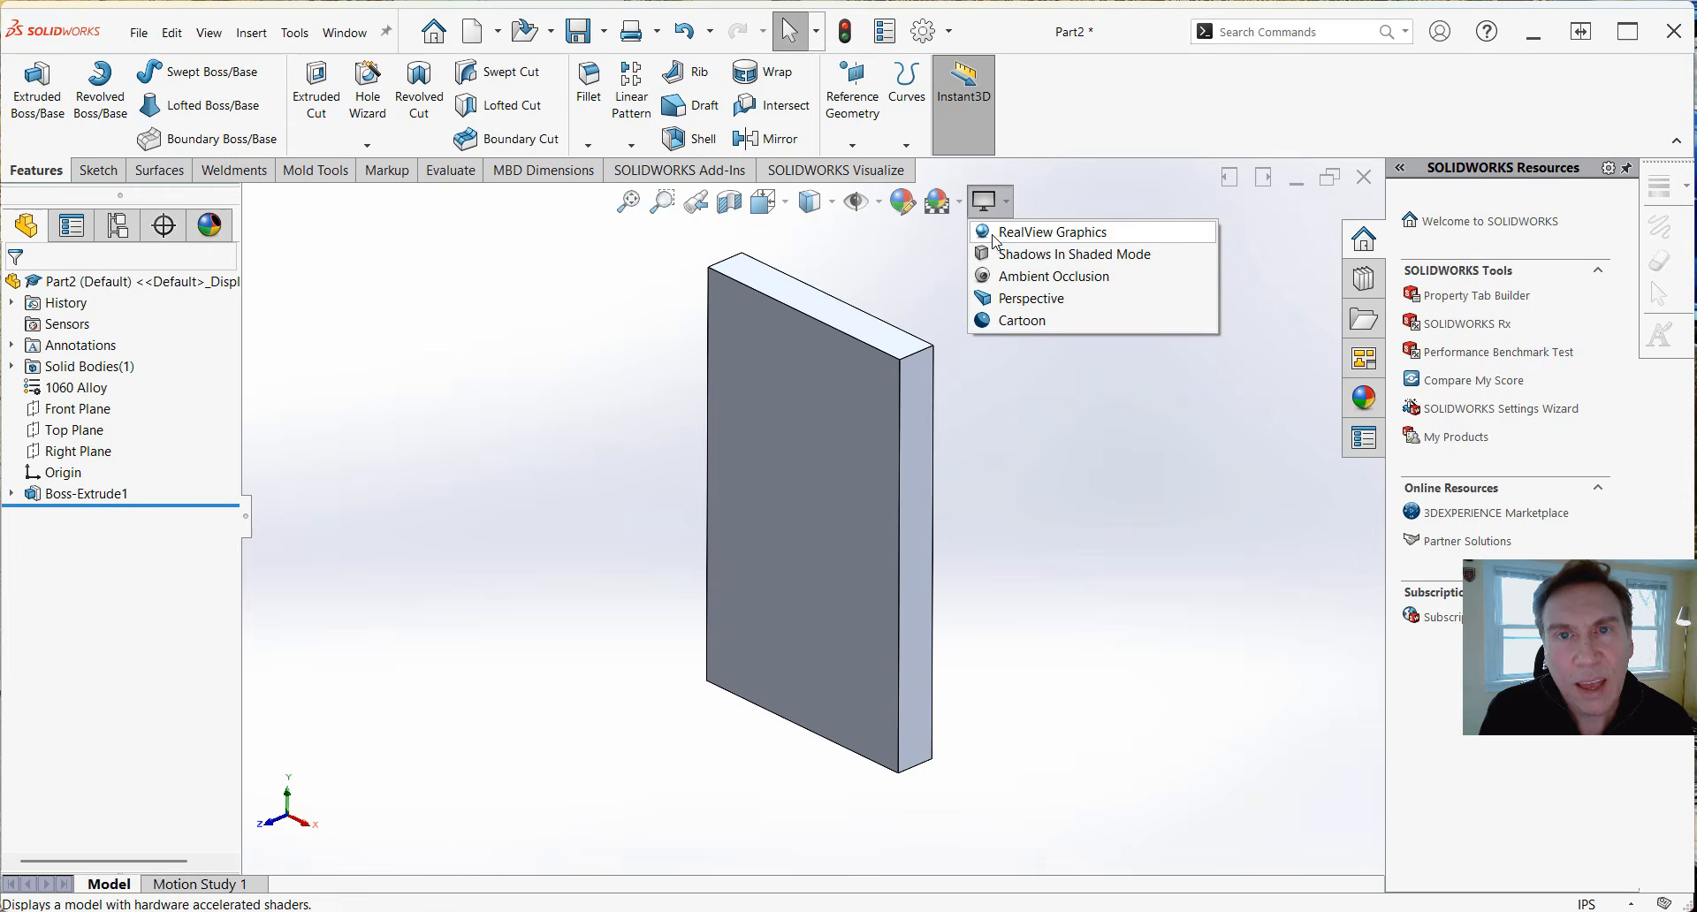
left_click(1012, 253)
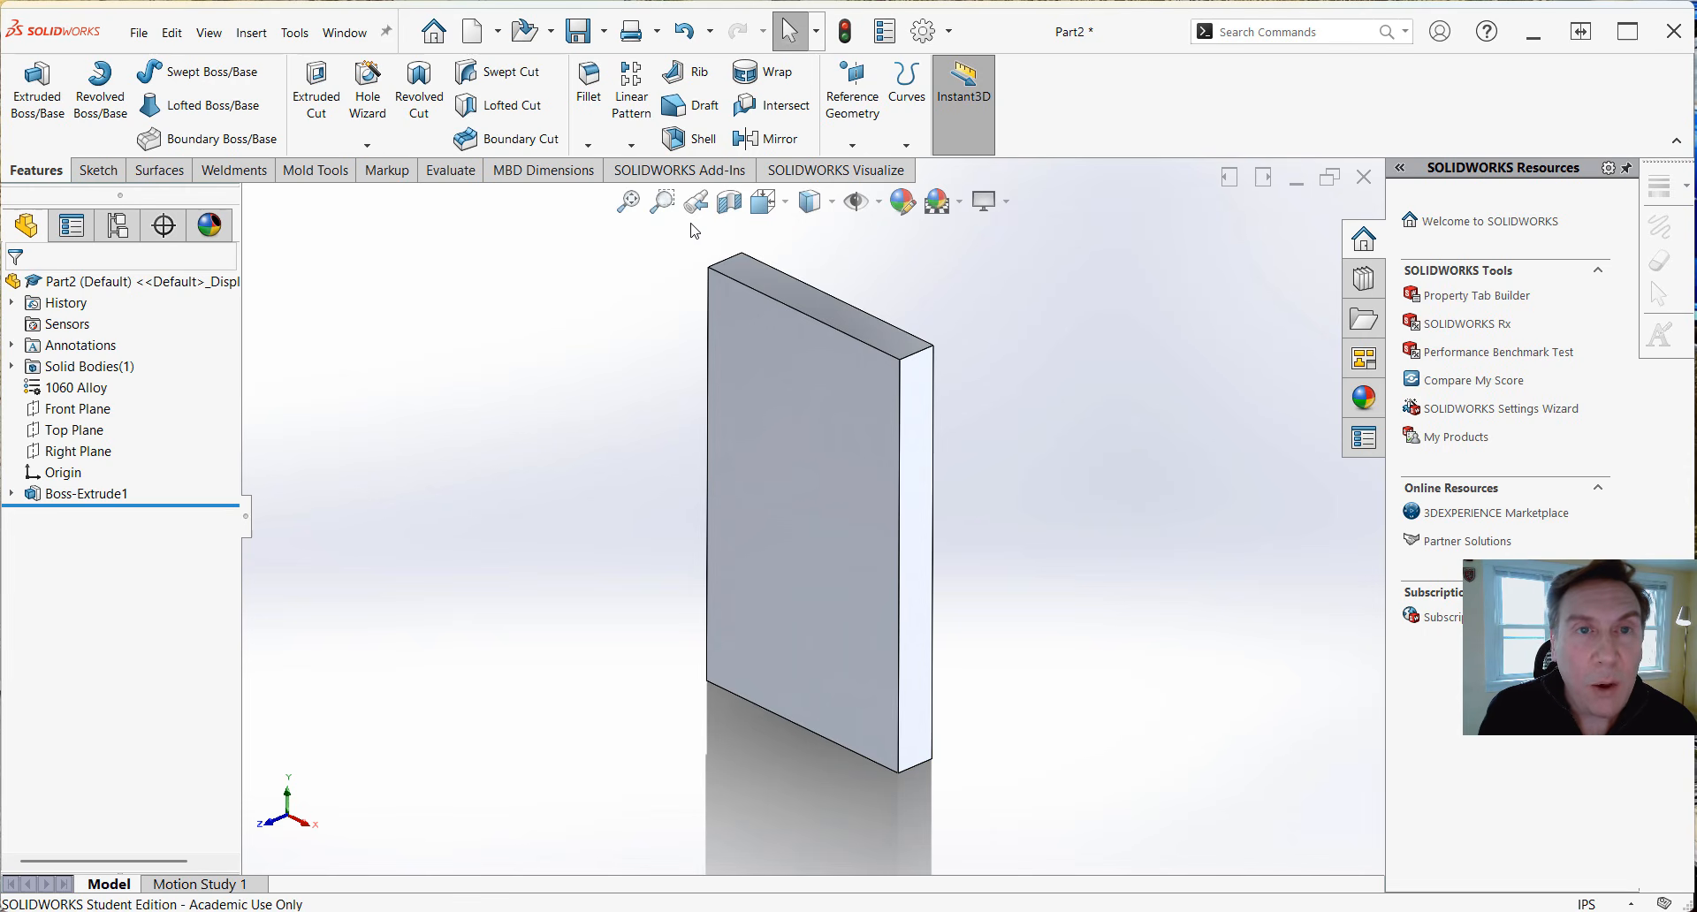
Fit the plate in view, zoom to the area around its lower corner, refit it and step back through the previous views.
left_click(629, 204)
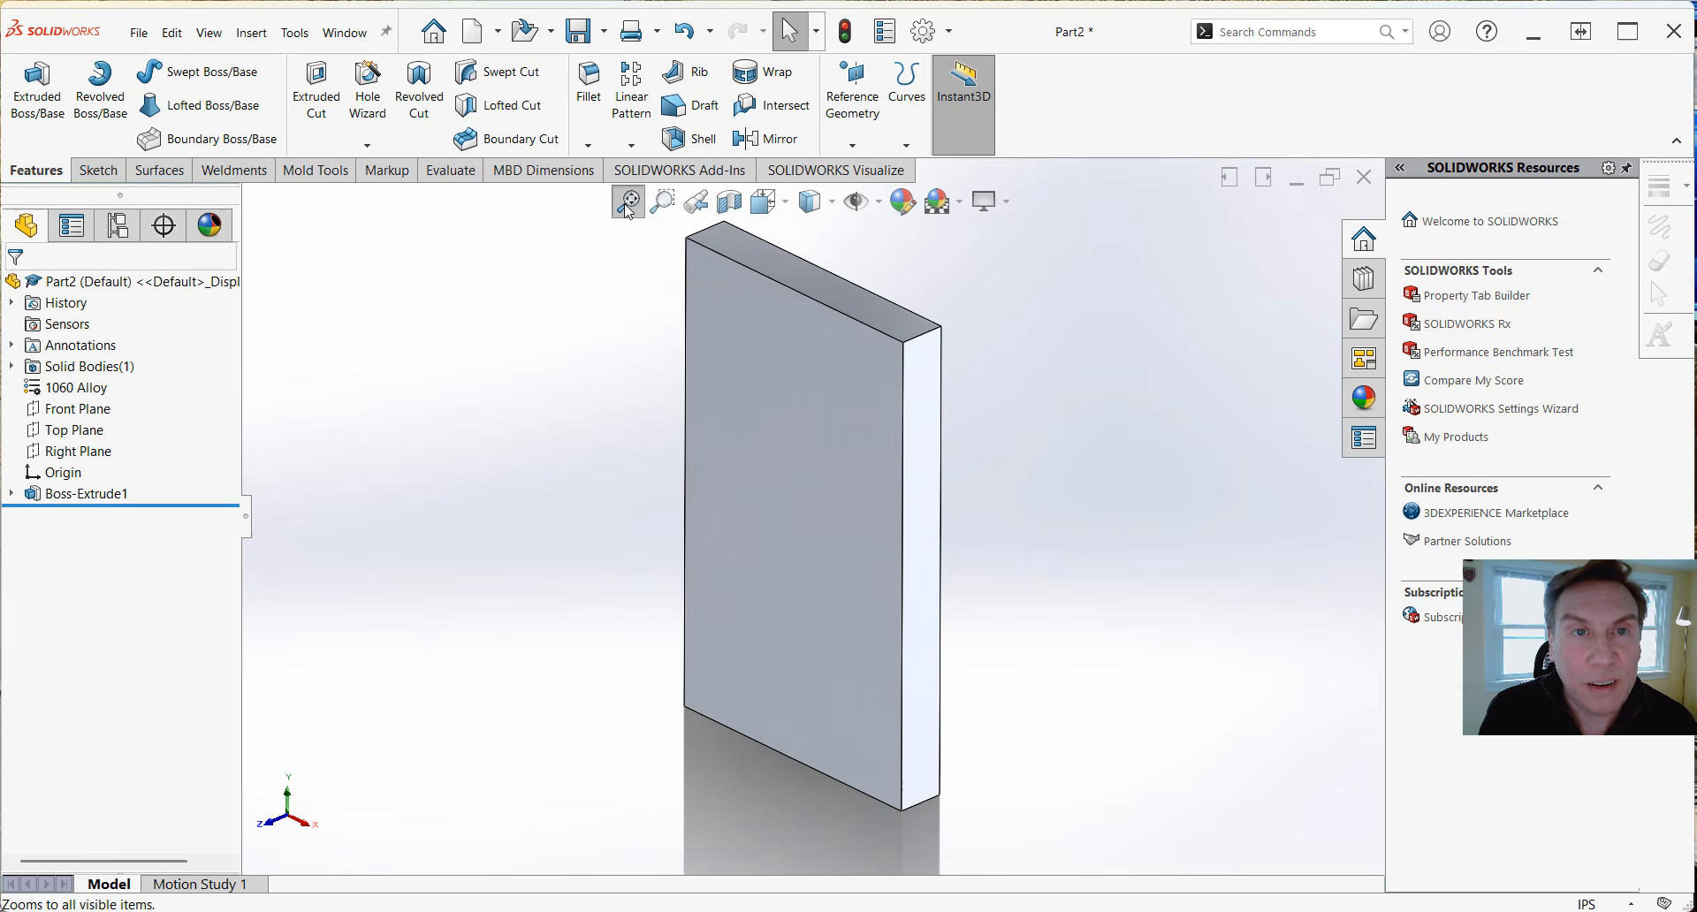
left_click(663, 202)
left_click_drag(800, 602, 1016, 884)
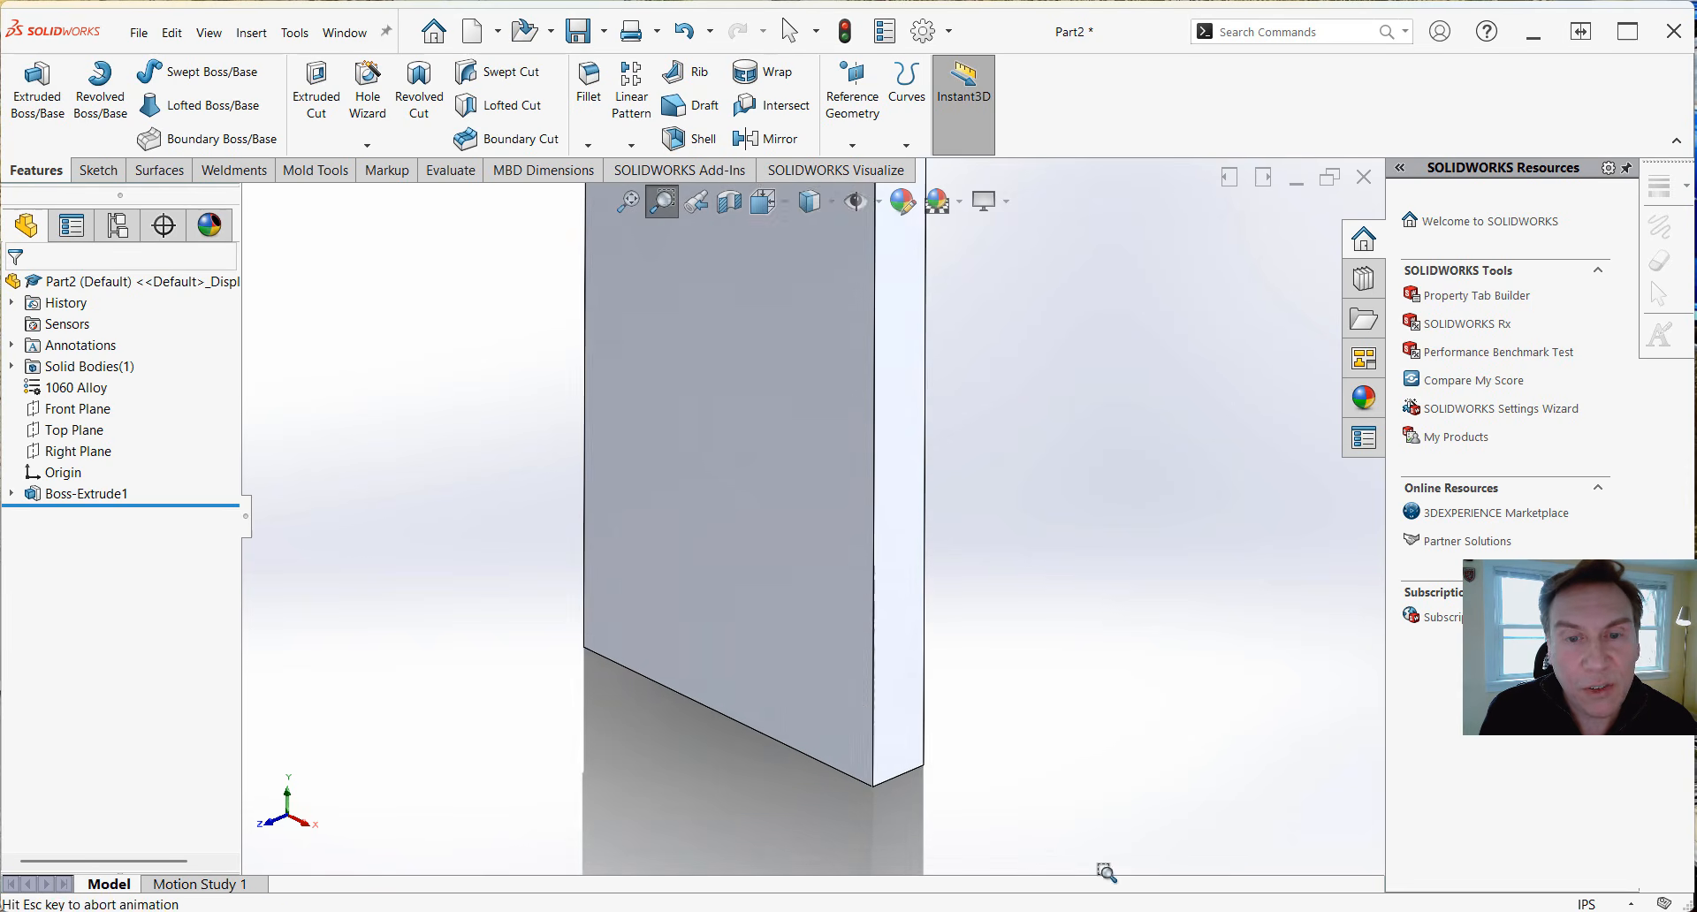
left_click(629, 204)
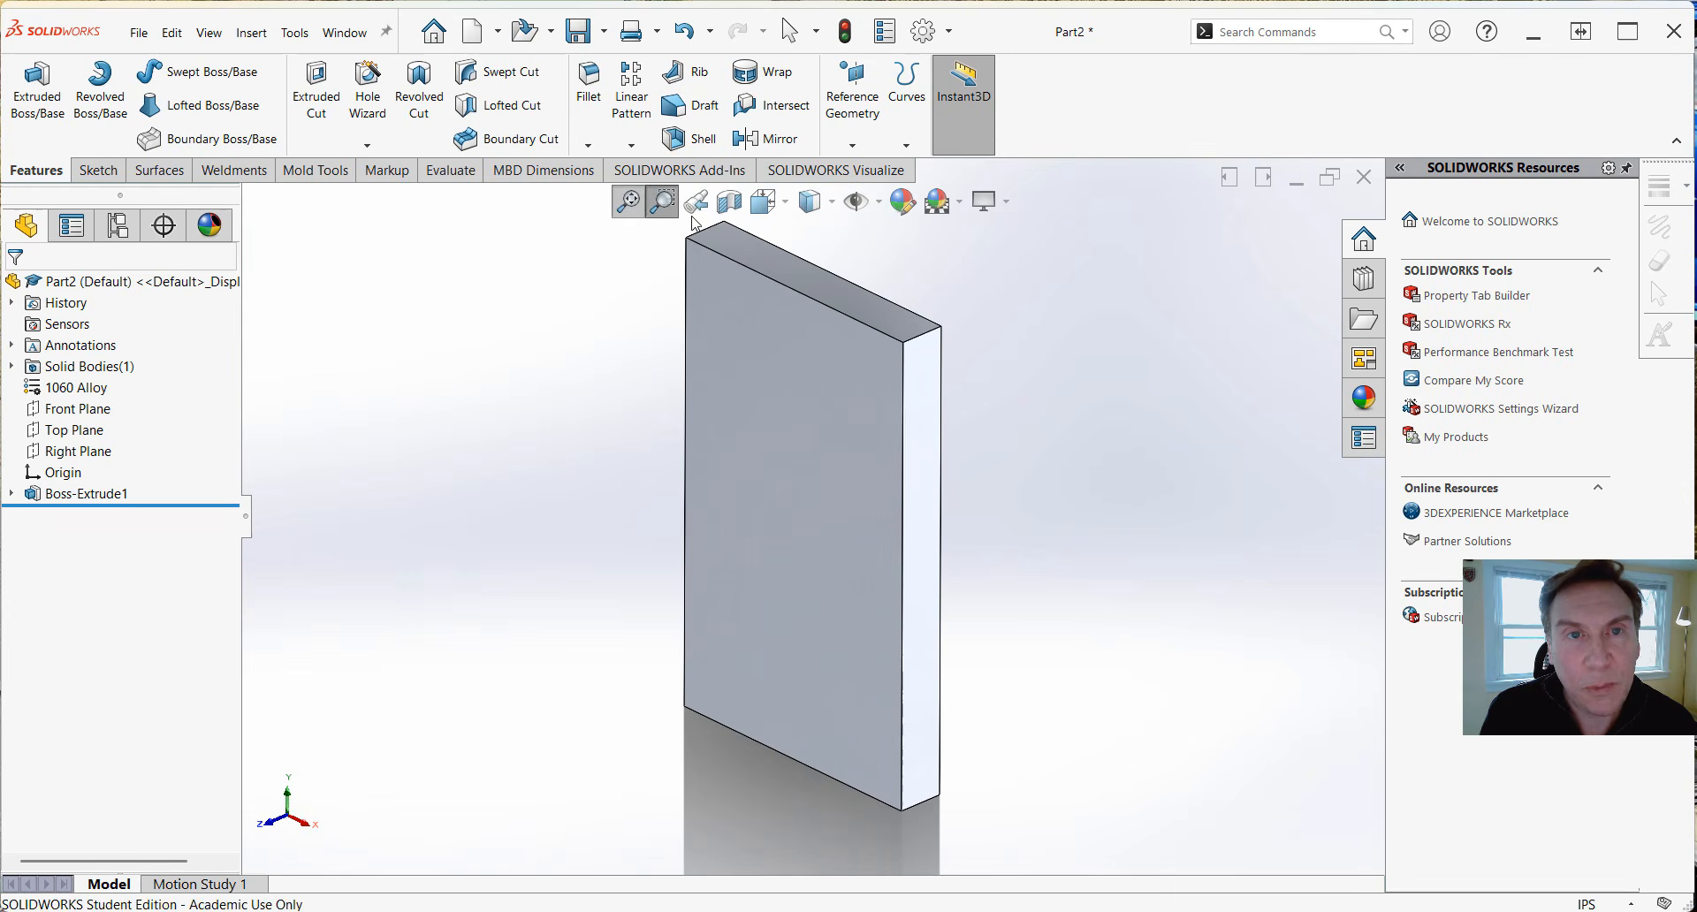
left_click(697, 202)
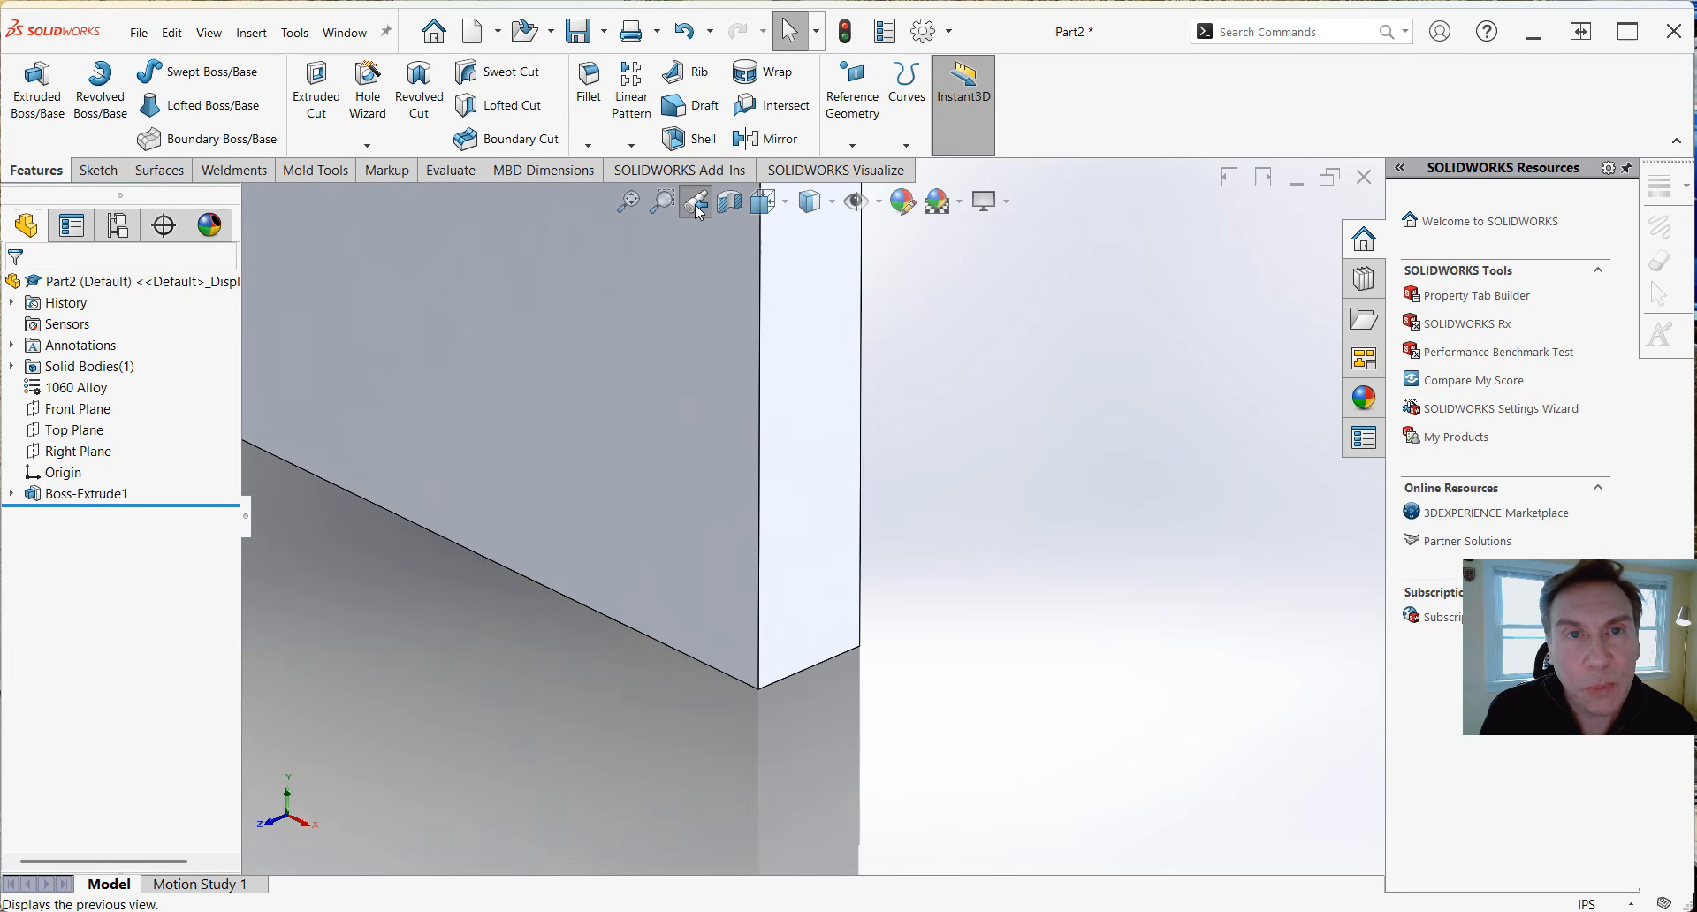
left_click(696, 203)
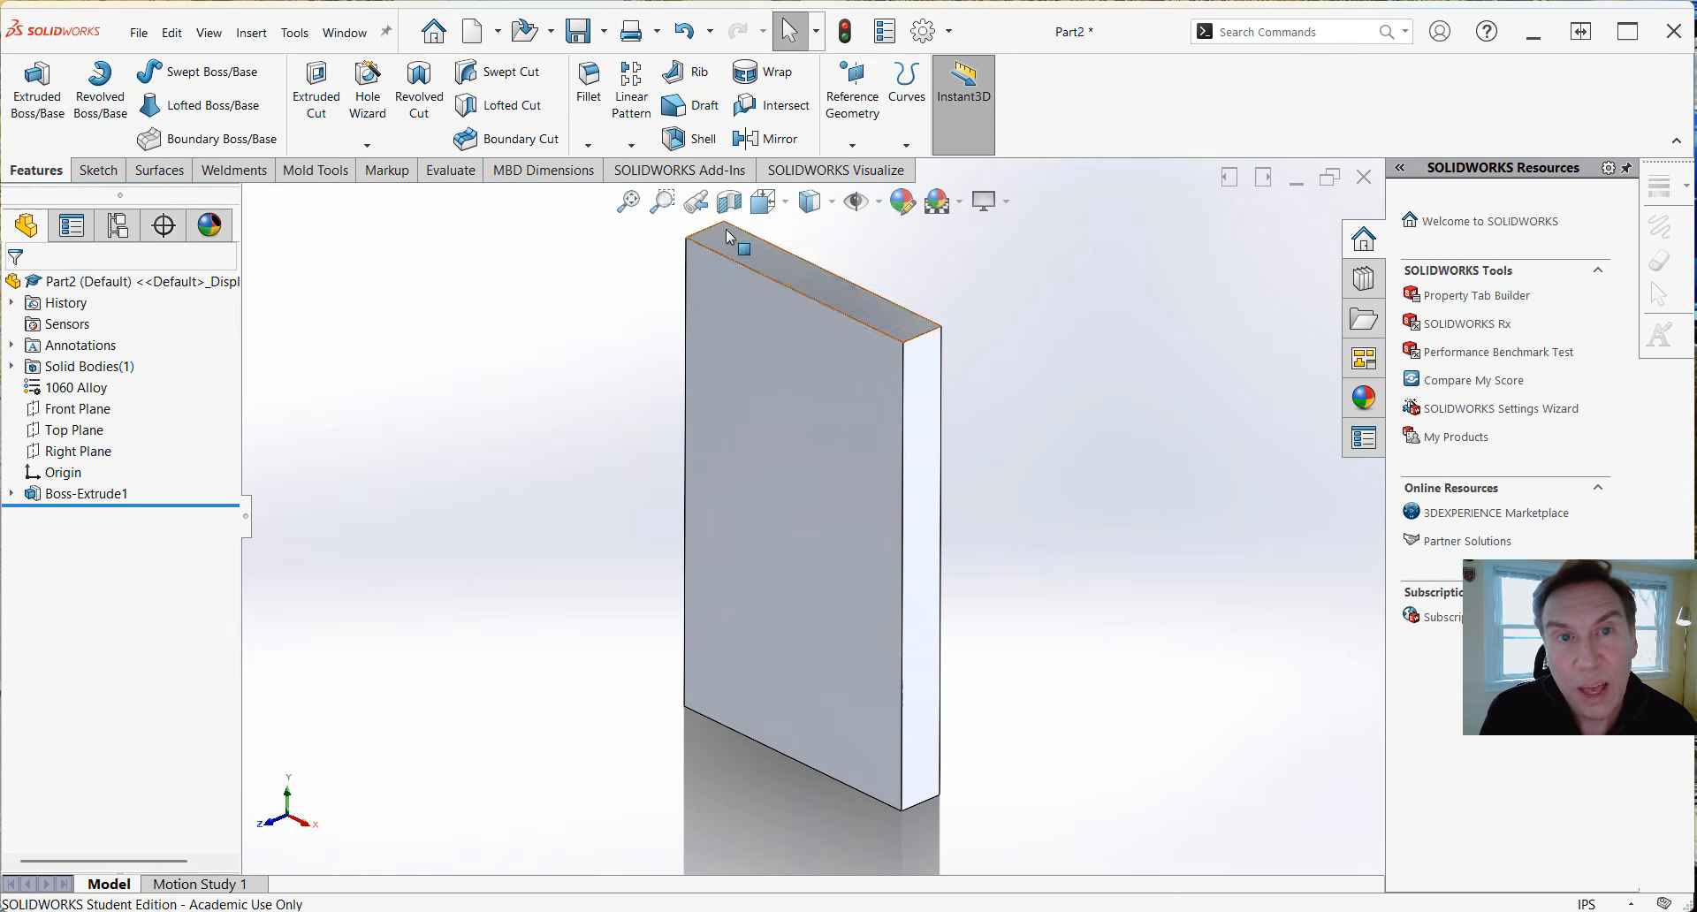
Section the plate with the Front Plane offset about 0.117 in and rotated about 62.16 and 26.76 degrees, and turn the section view off.
left_click(729, 203)
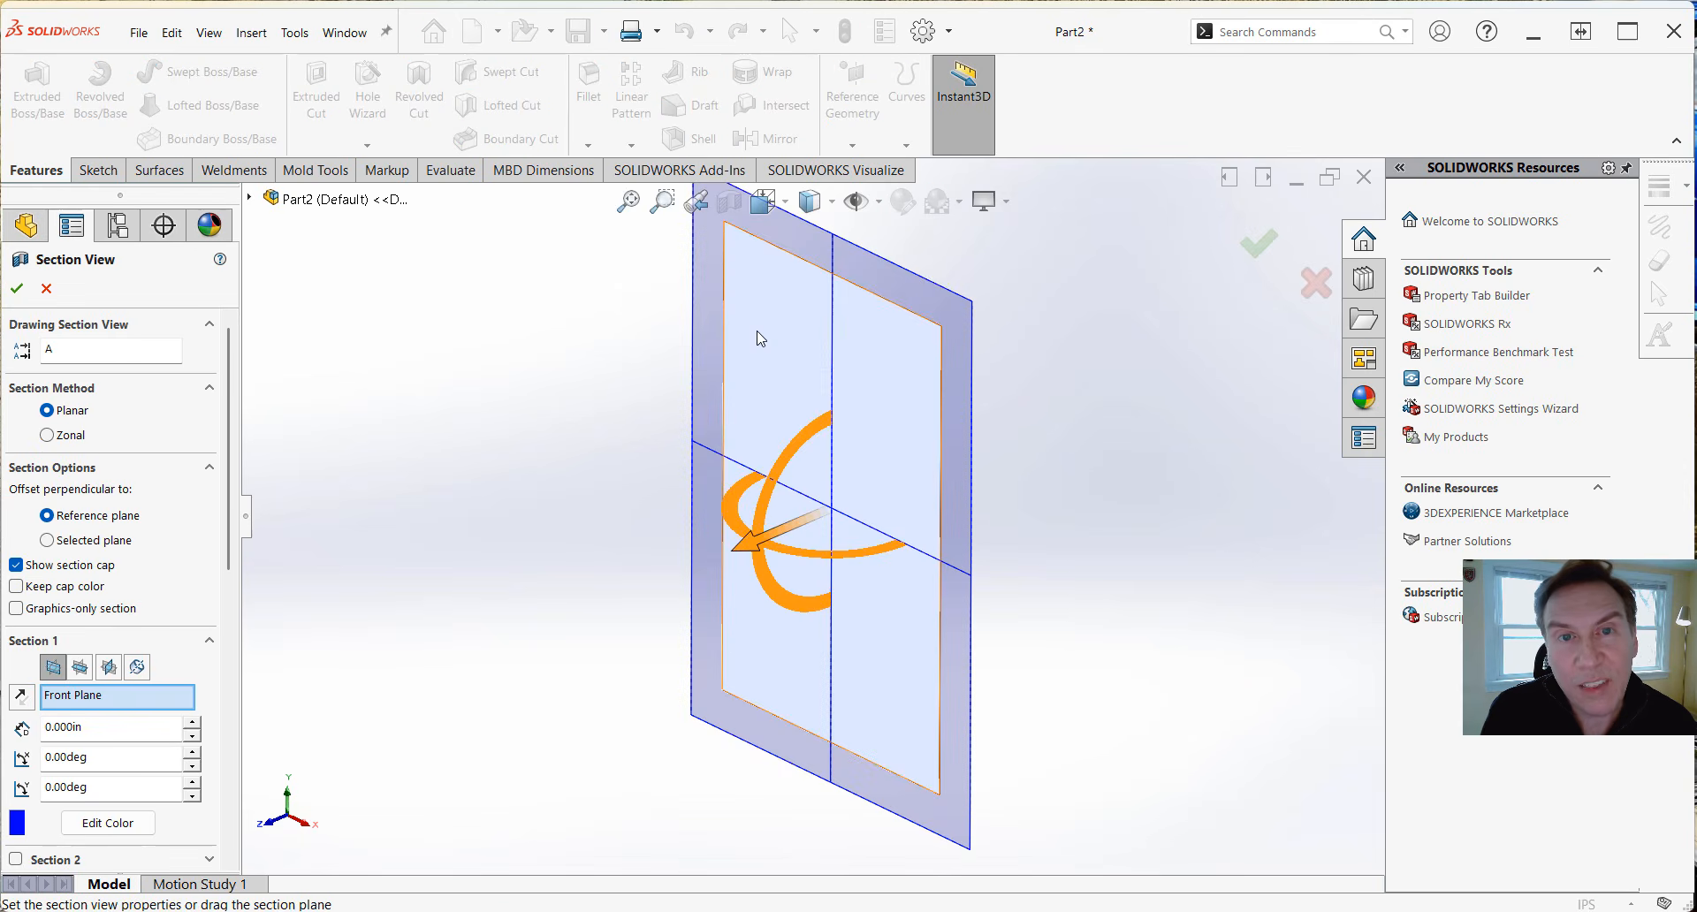
left_click_drag(745, 546, 859, 497)
middle_click_drag(945, 571, 888, 511)
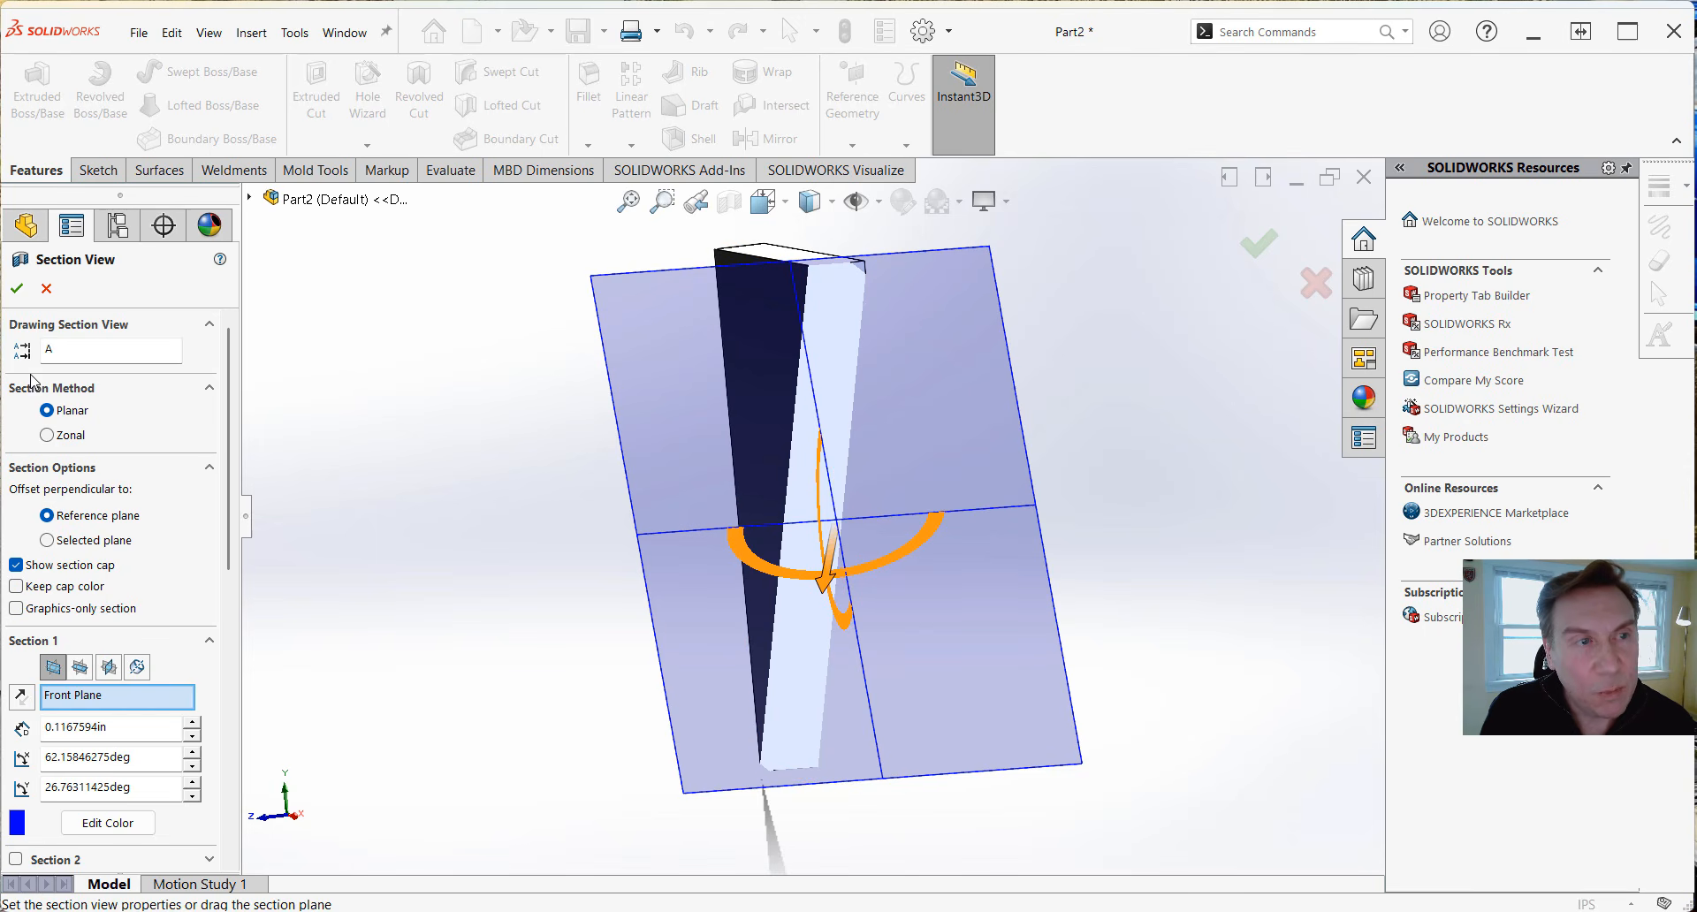
left_click(17, 290)
middle_click_drag(651, 637, 717, 650)
key("Escape")
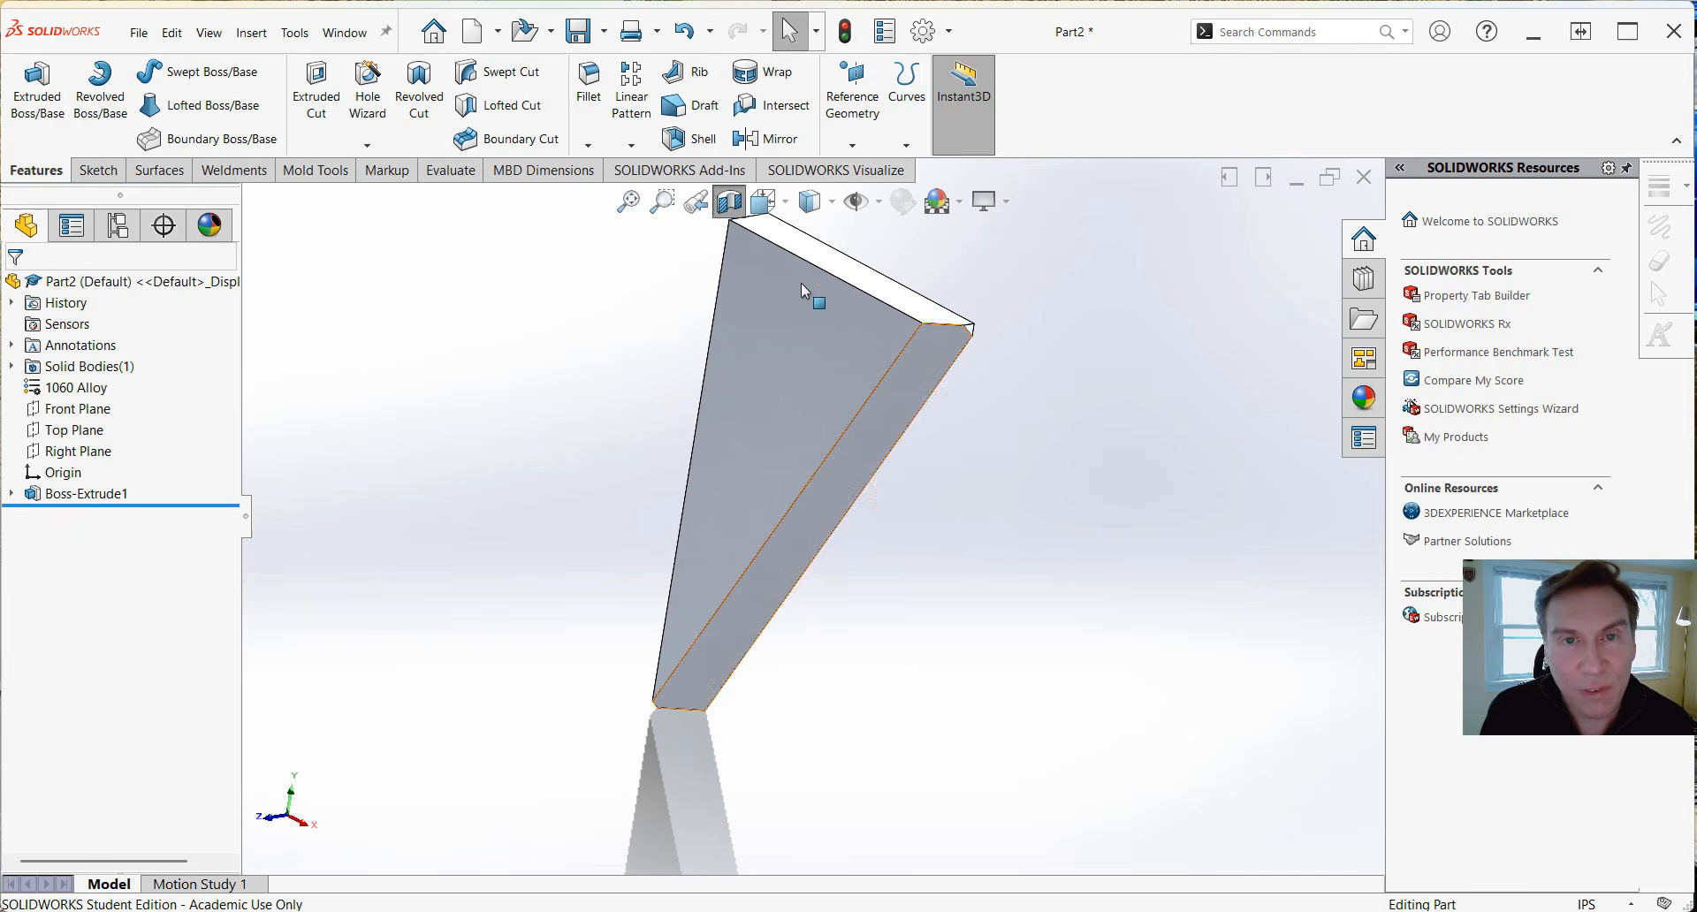
left_click(765, 203)
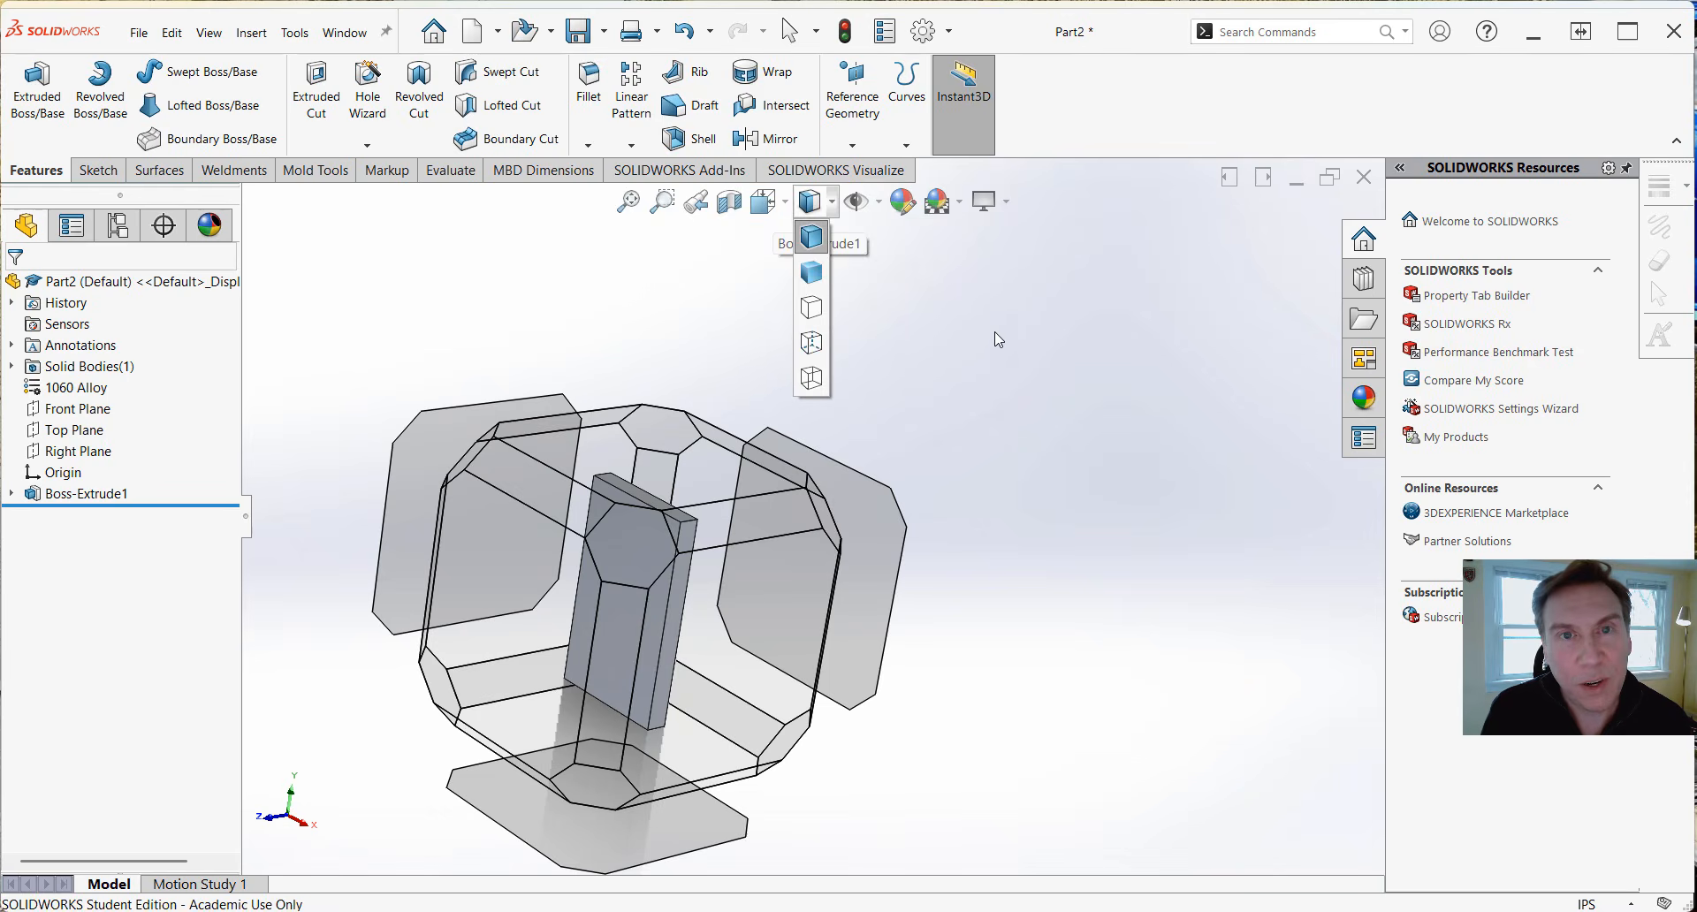
left_click(1030, 347)
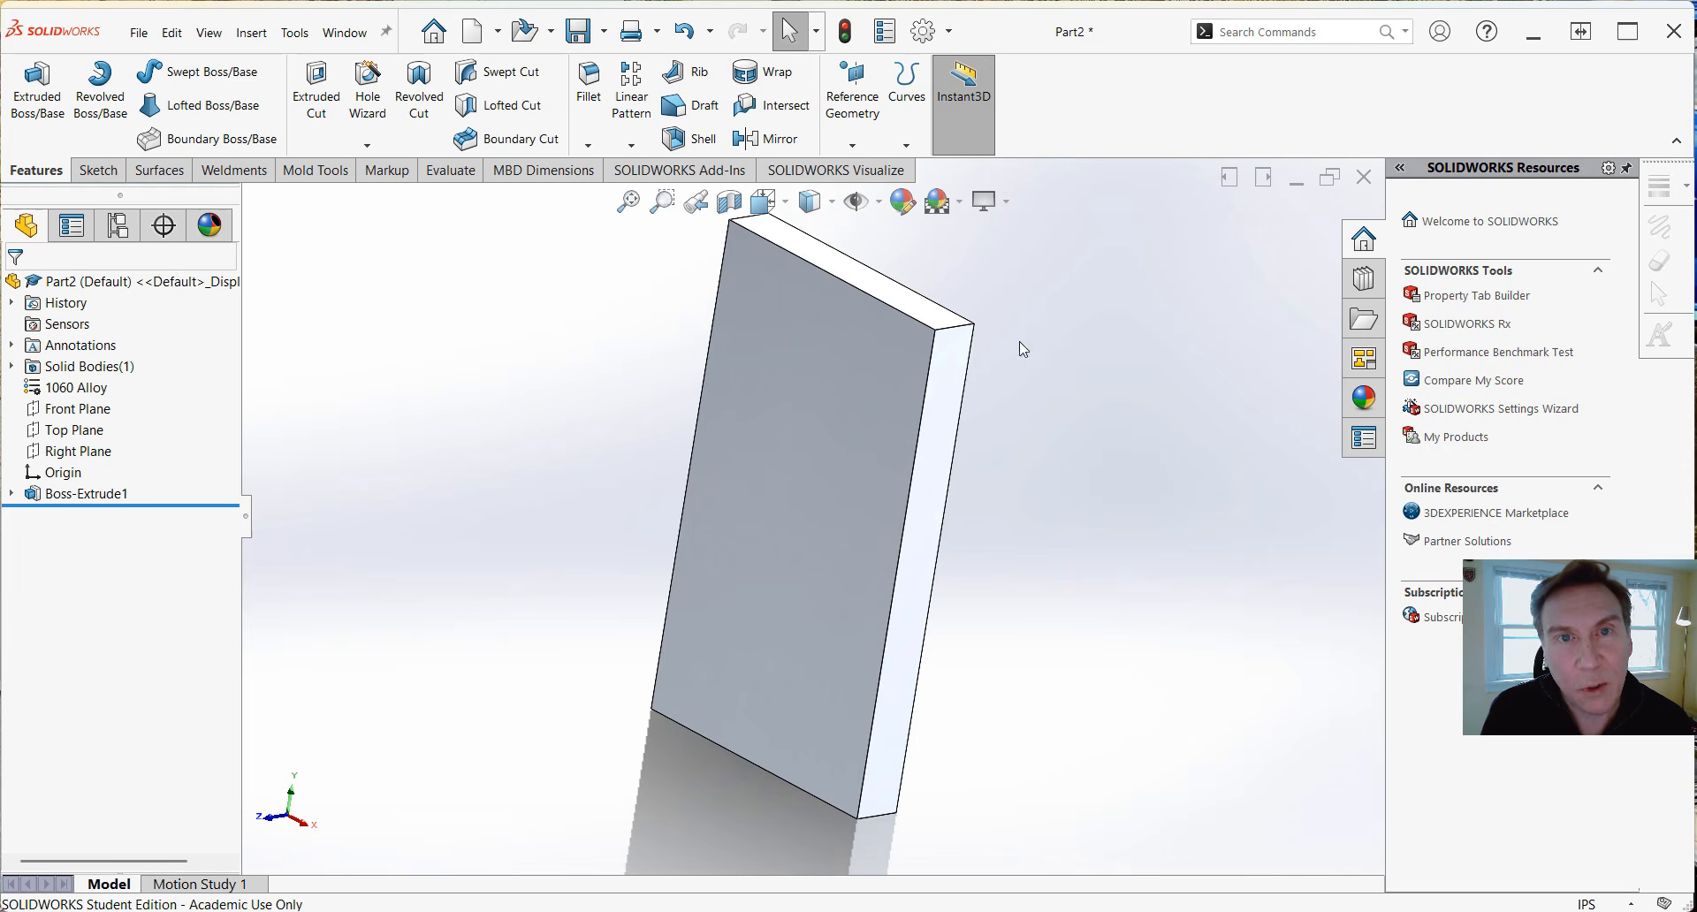
Show the plate in the Shaded, Hidden Lines Removed and Hidden Lines Visible display styles.
left_click(833, 205)
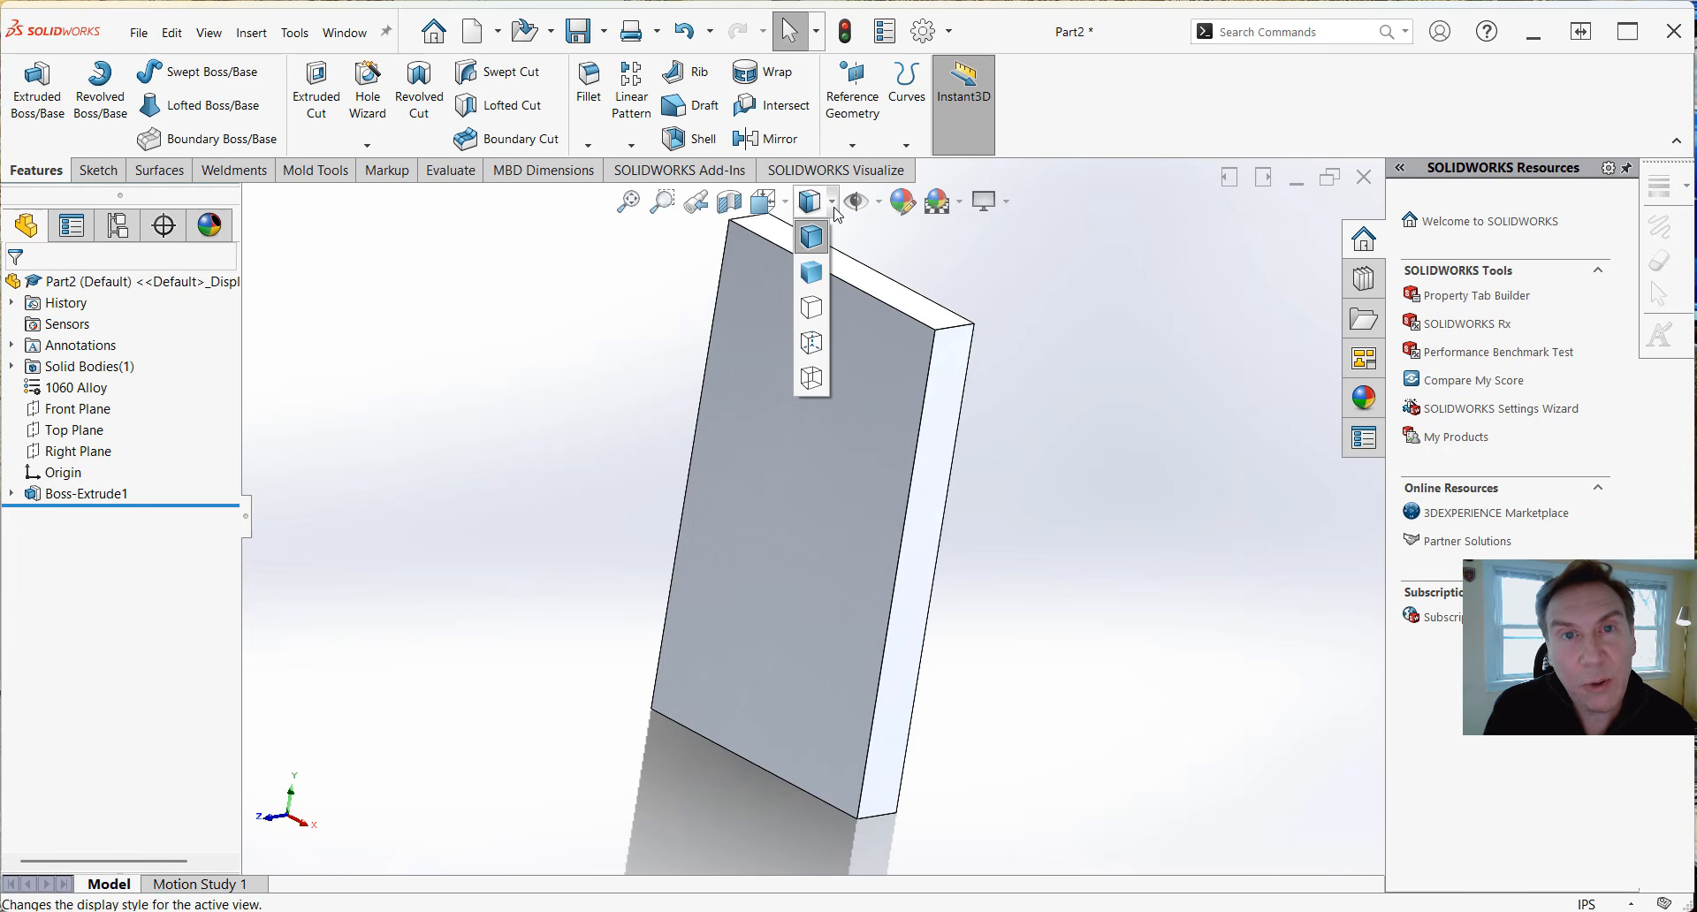
left_click(812, 277)
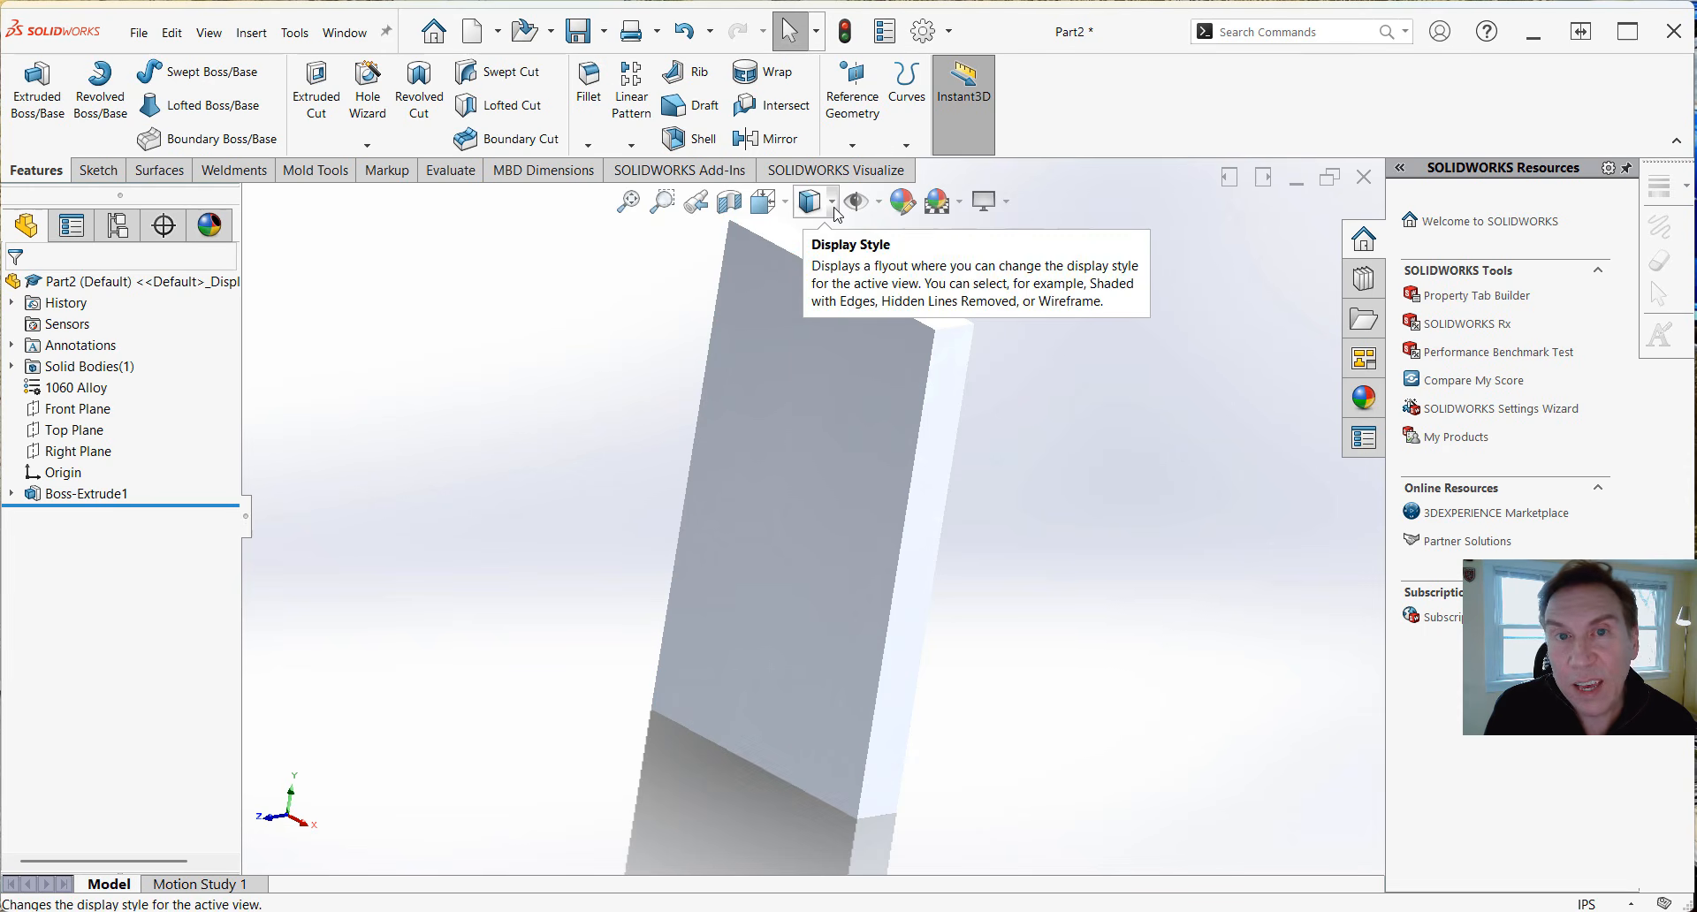
left_click(835, 208)
left_click(810, 312)
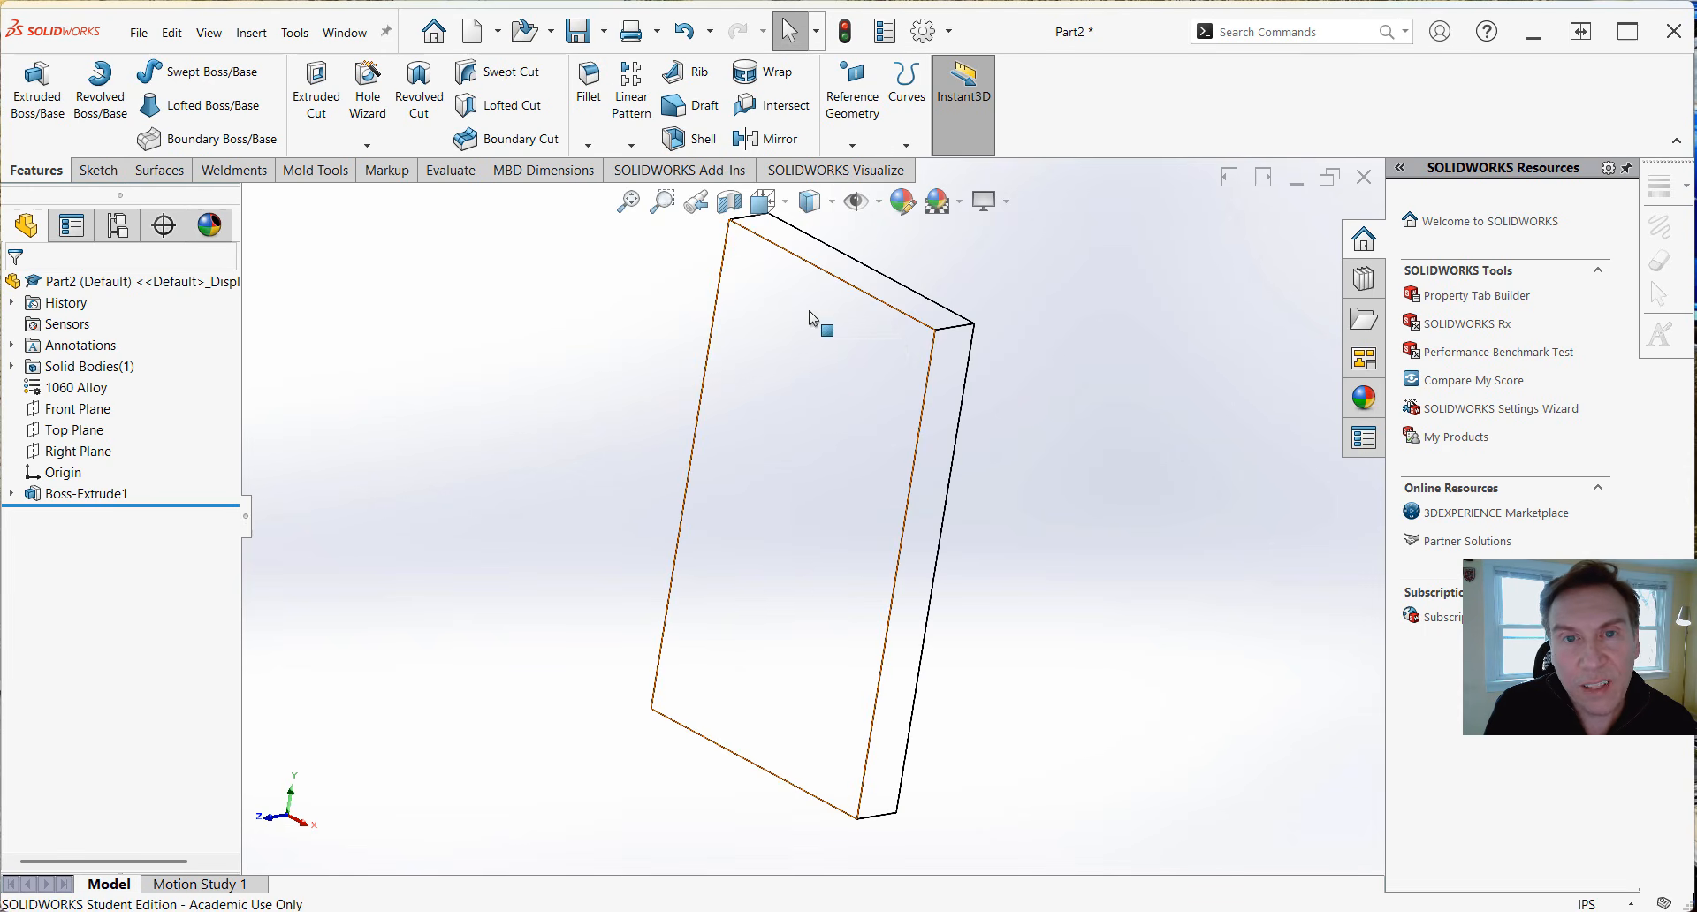
mouse_move(851, 468)
middle_mouse_down()
mouse_move(833, 474)
mouse_move(840, 460)
middle_mouse_up()
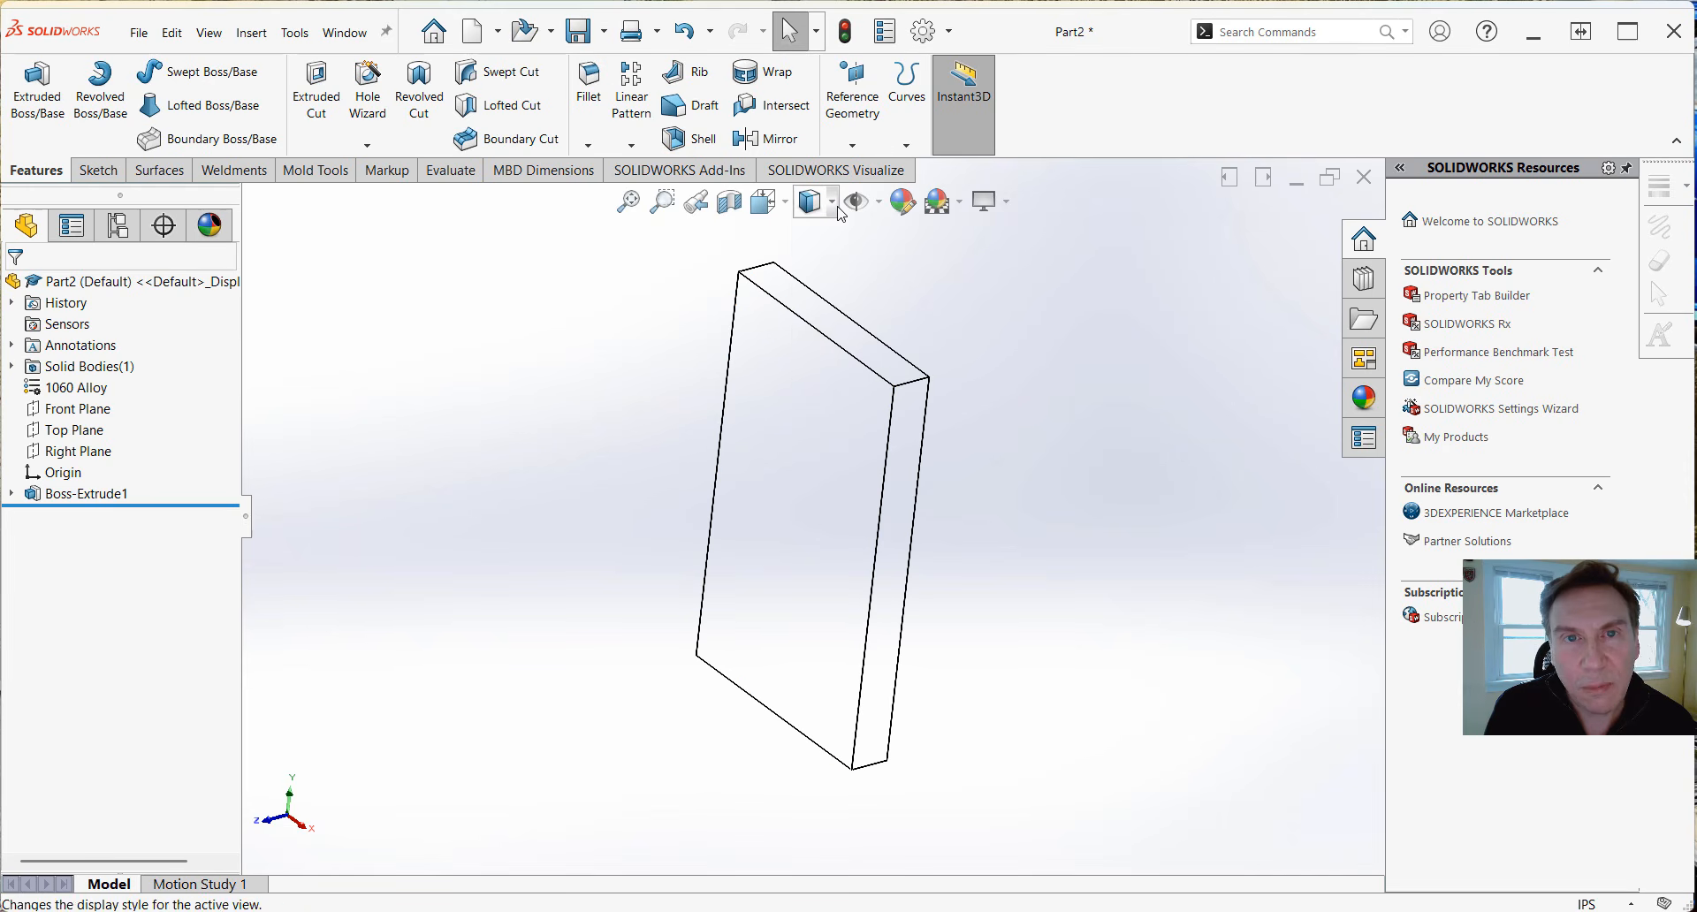
left_click(835, 207)
left_click(811, 346)
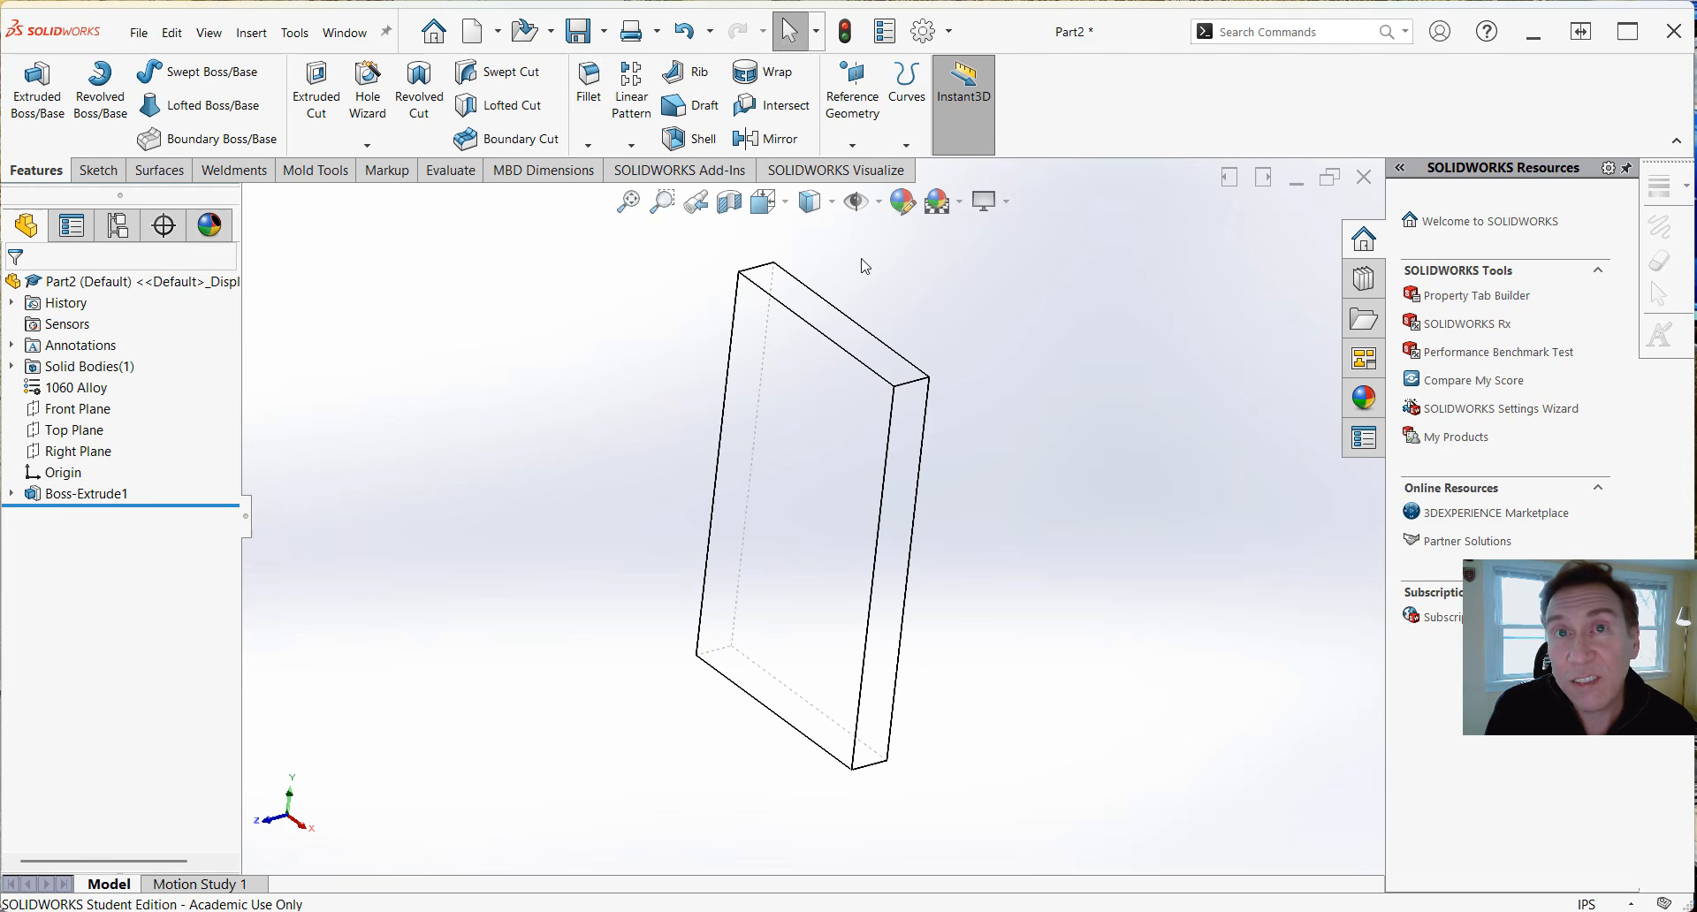
View the plate in Wireframe from a slightly turned angle and restore the Shaded With Edges display style.
left_click(832, 201)
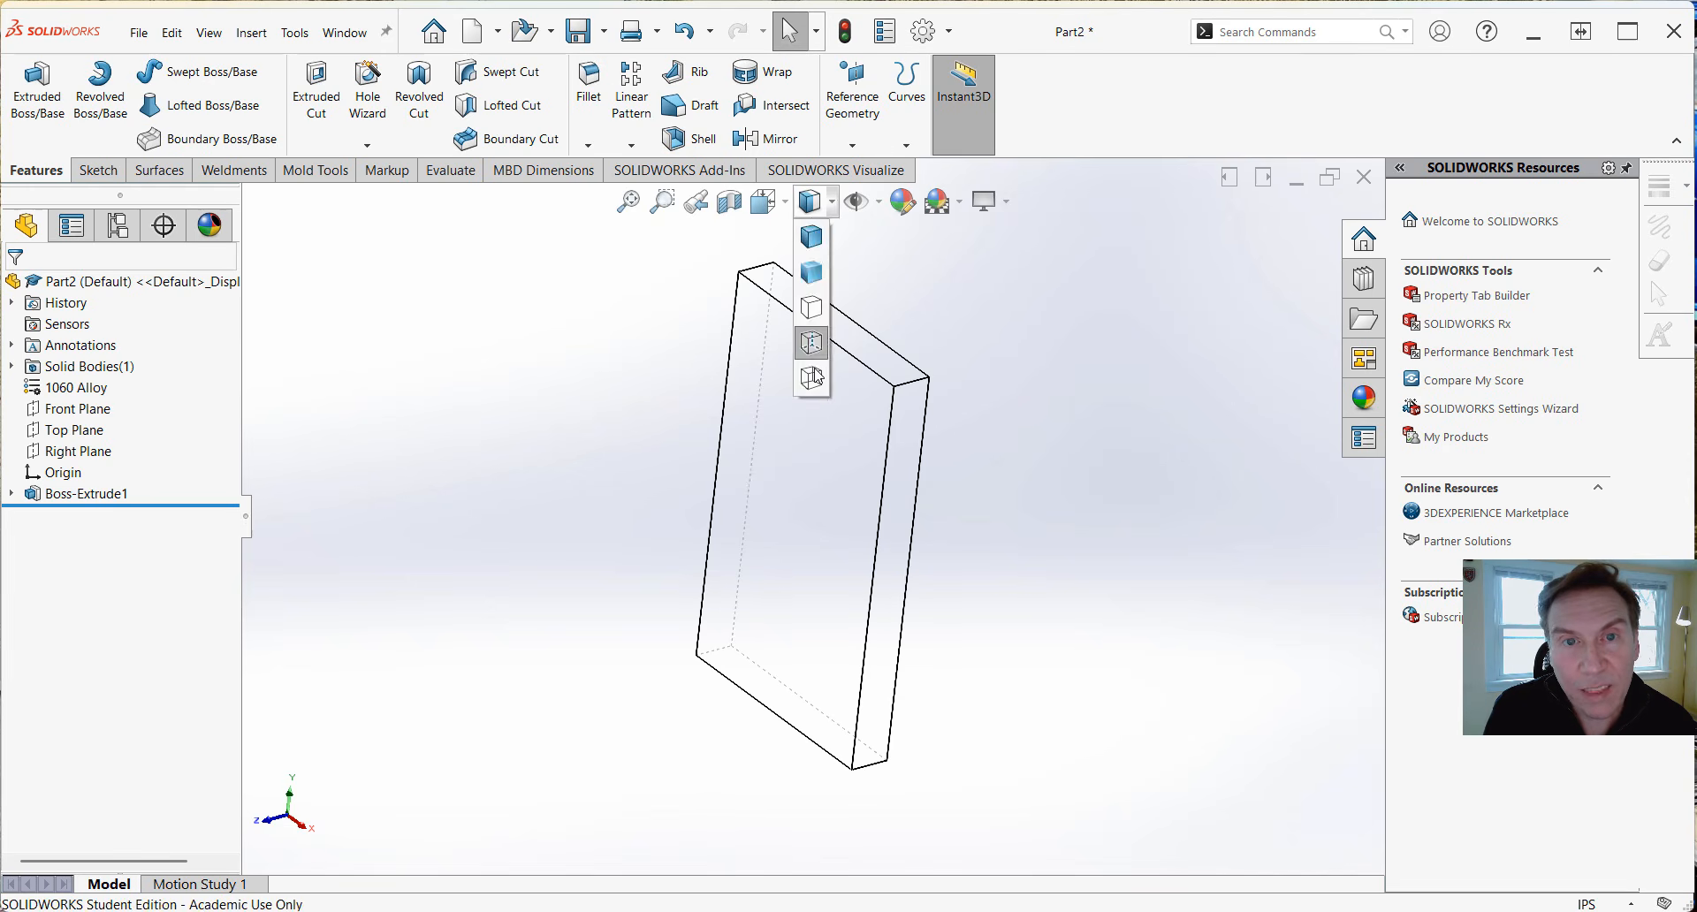
left_click(813, 378)
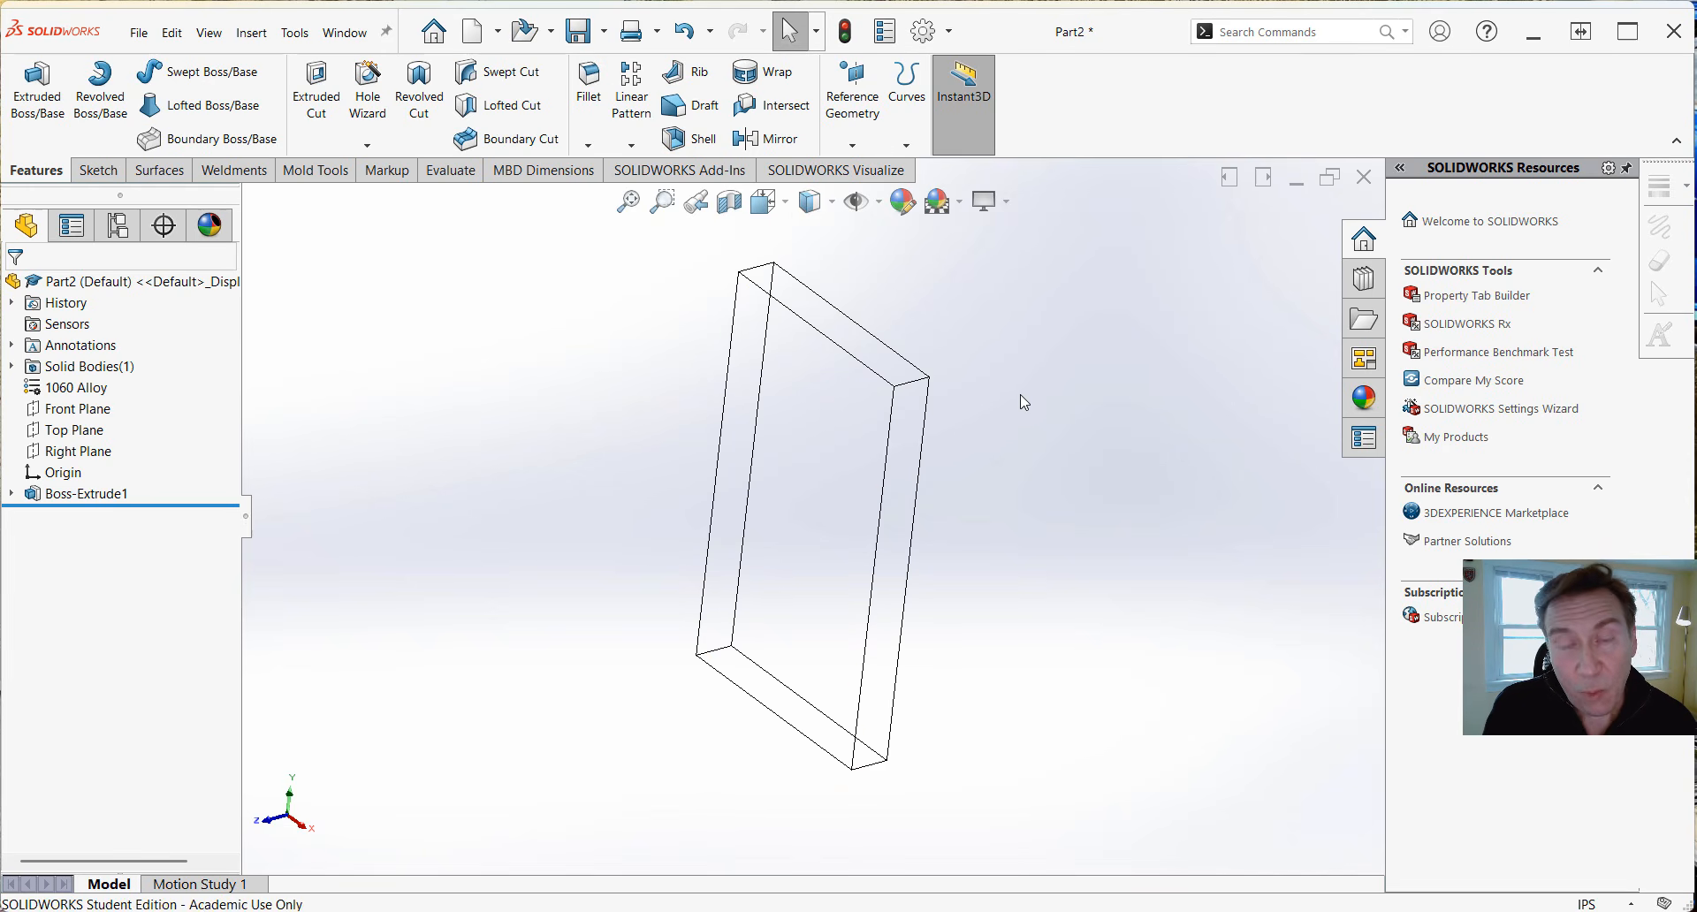
mouse_move(1024, 402)
middle_mouse_down()
mouse_move(973, 409)
mouse_move(995, 400)
middle_mouse_up()
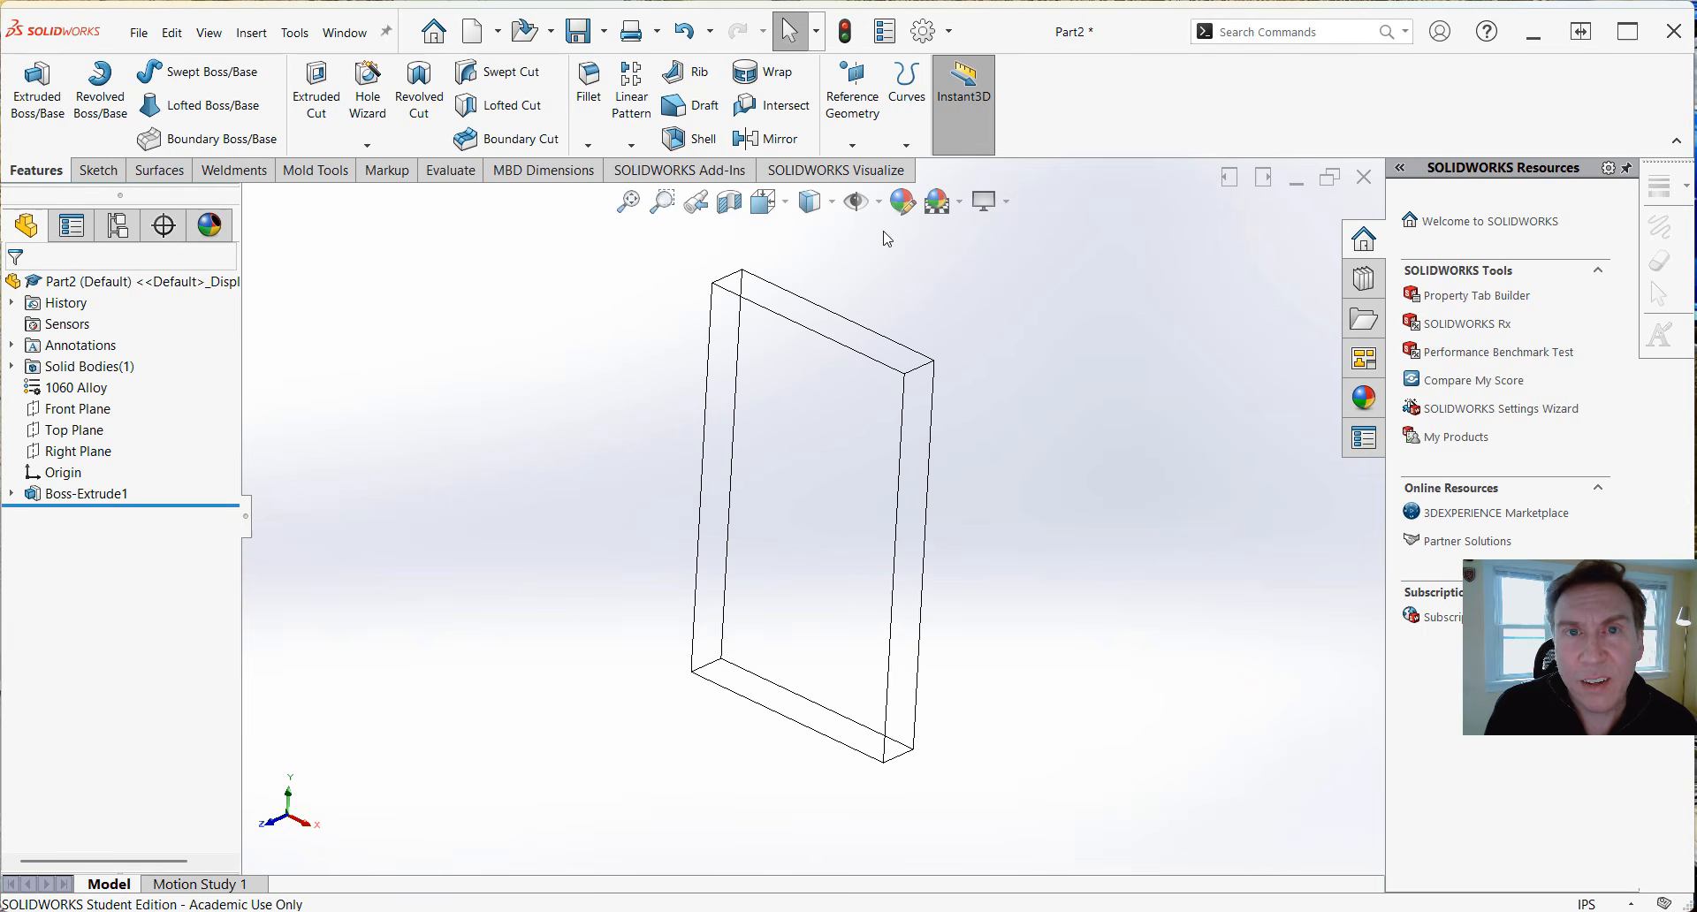
left_click(832, 202)
left_click(814, 236)
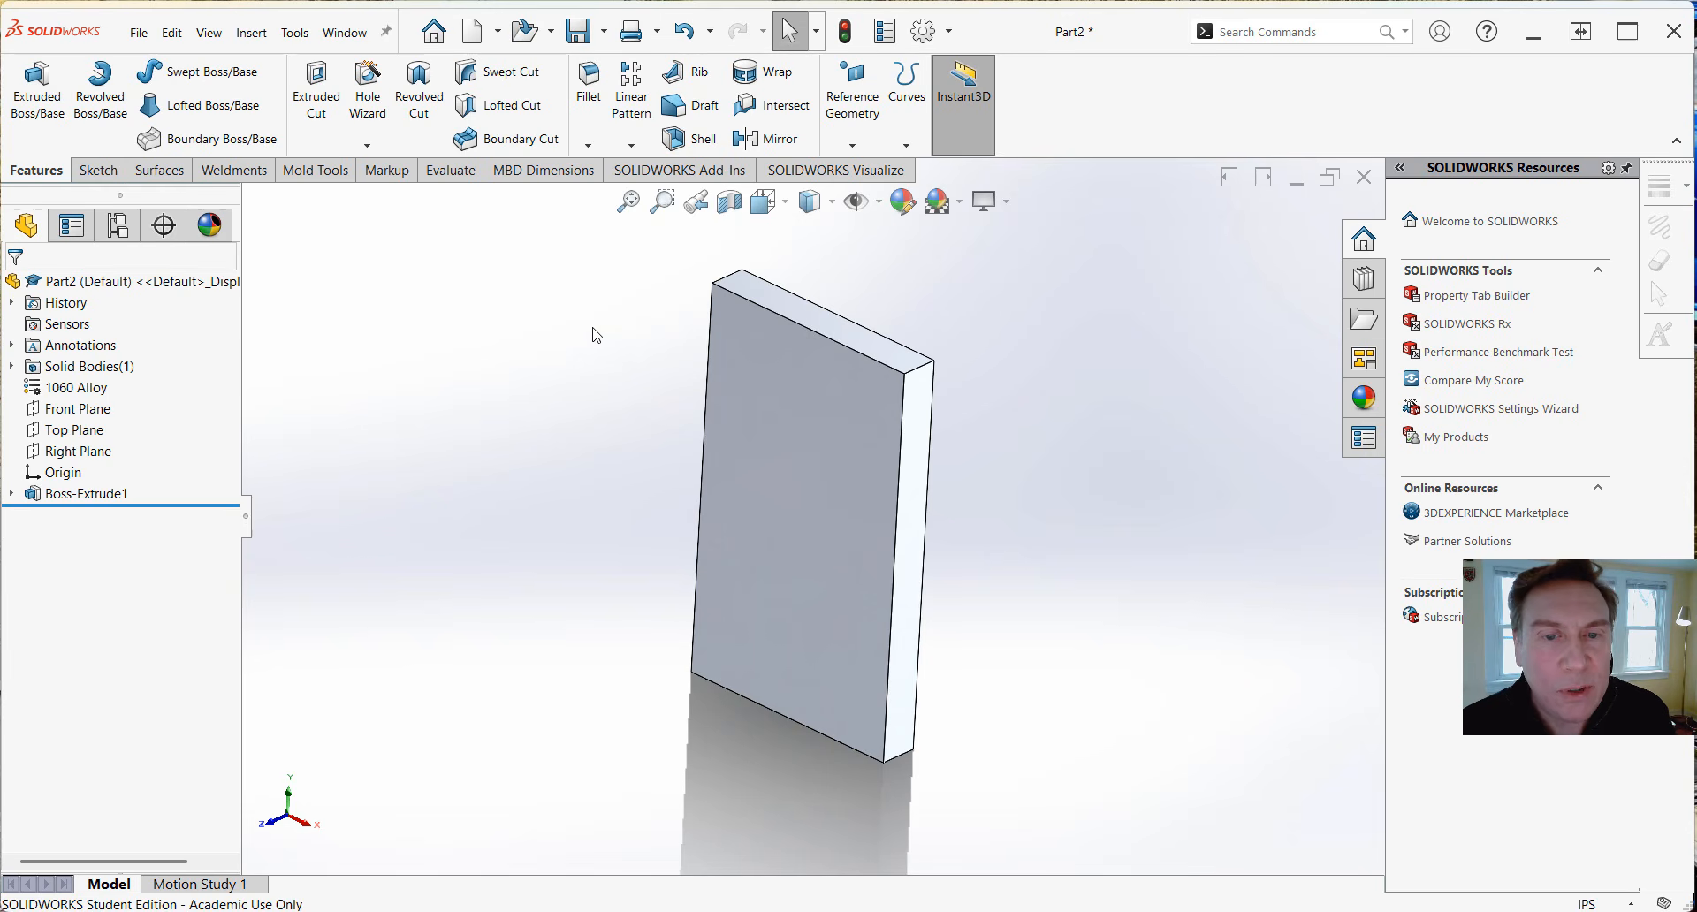
Start a sketch on the plate's front face and draw a corner rectangle from the origin across the full width of its lower part.
left_click(791, 601)
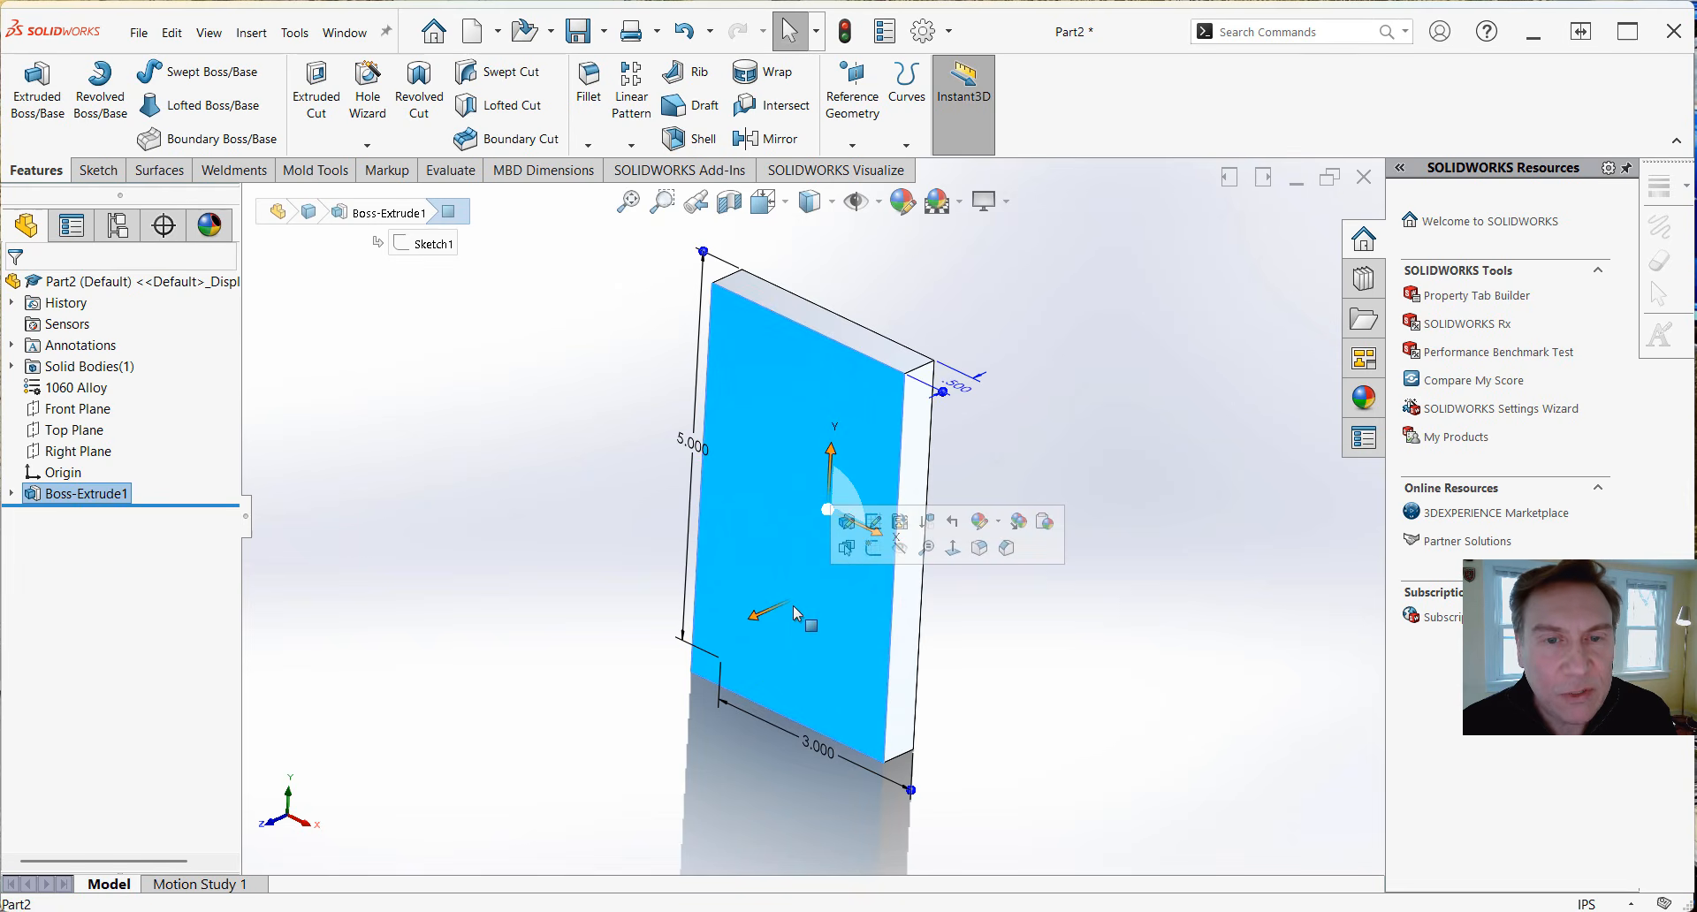
left_click(875, 548)
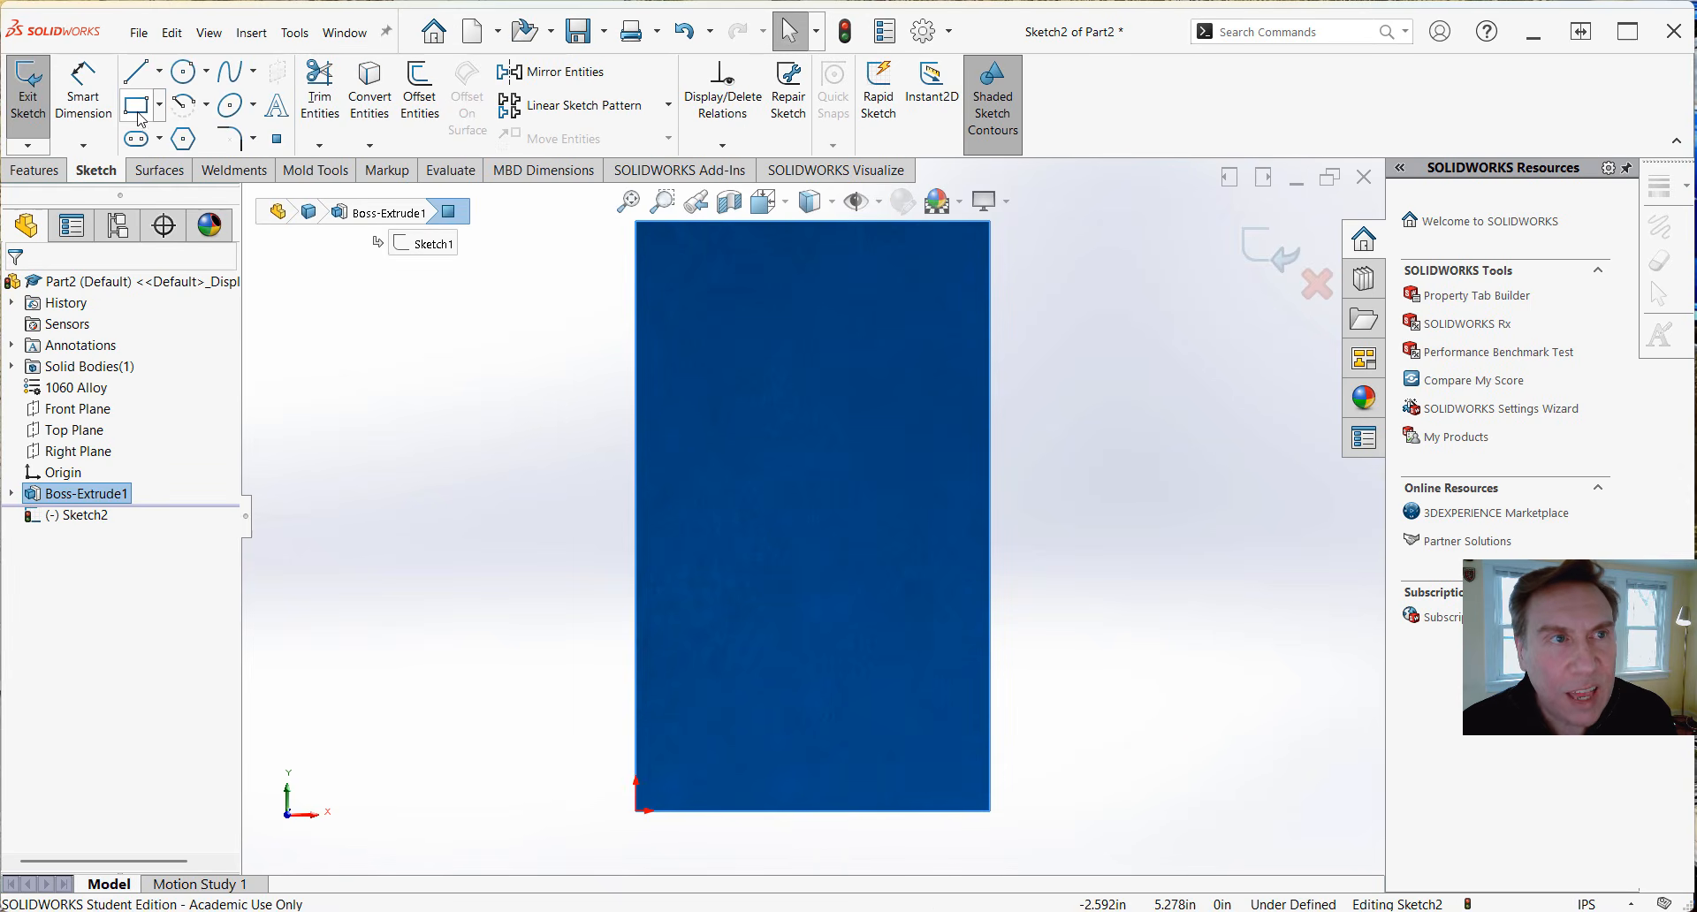
left_click(137, 108)
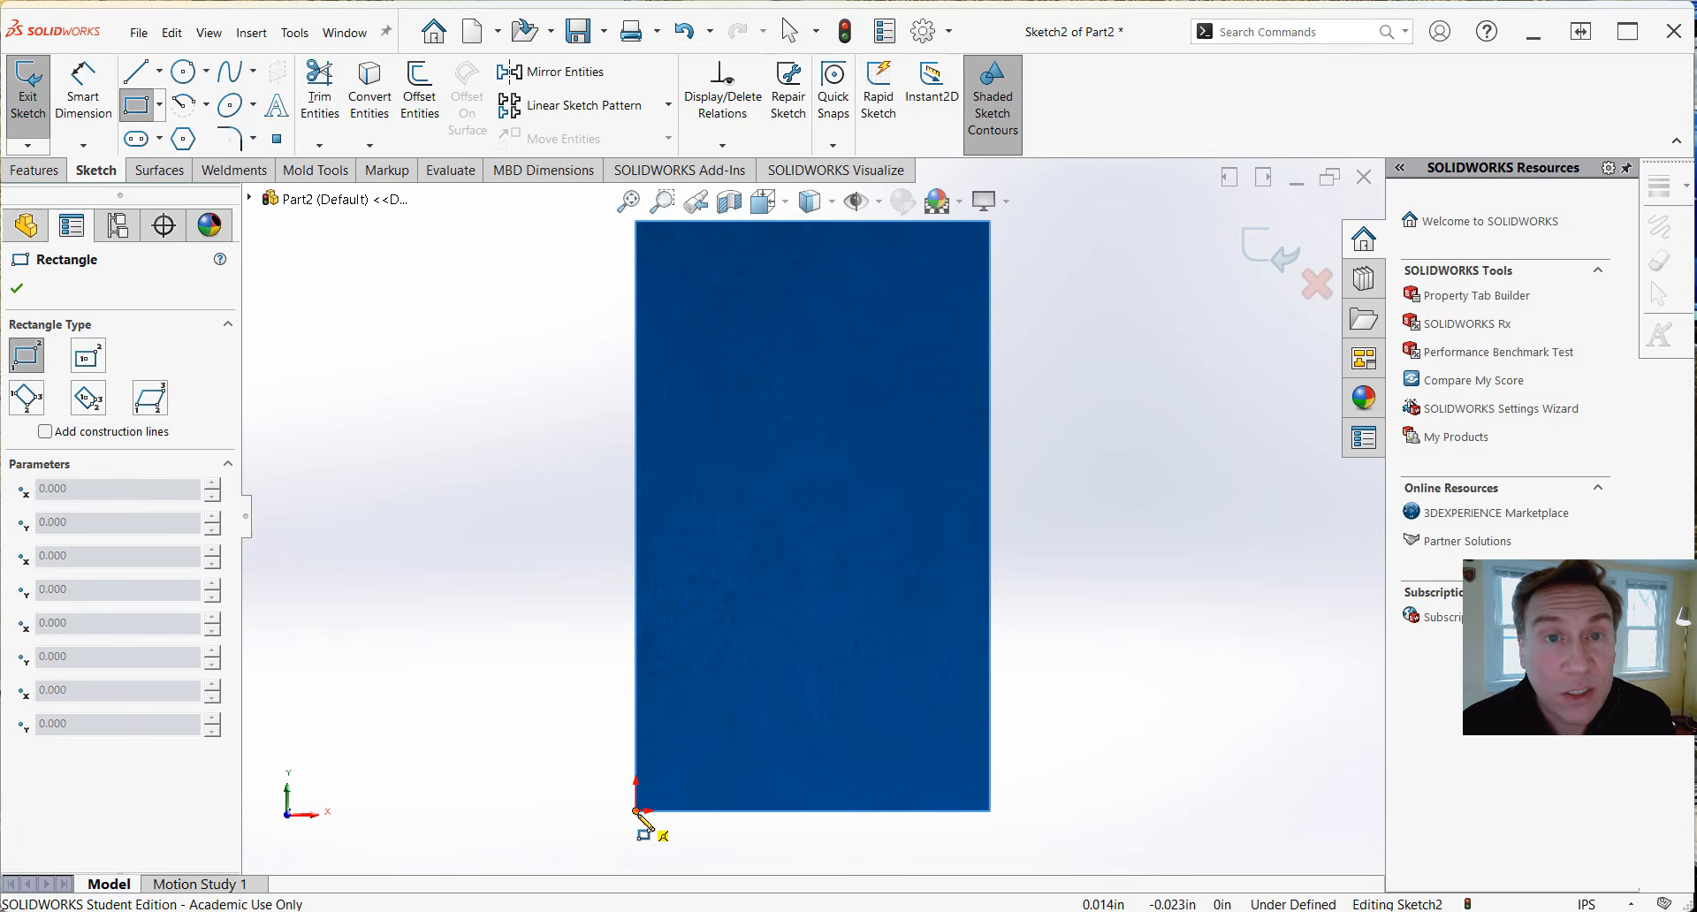
left_click(638, 811)
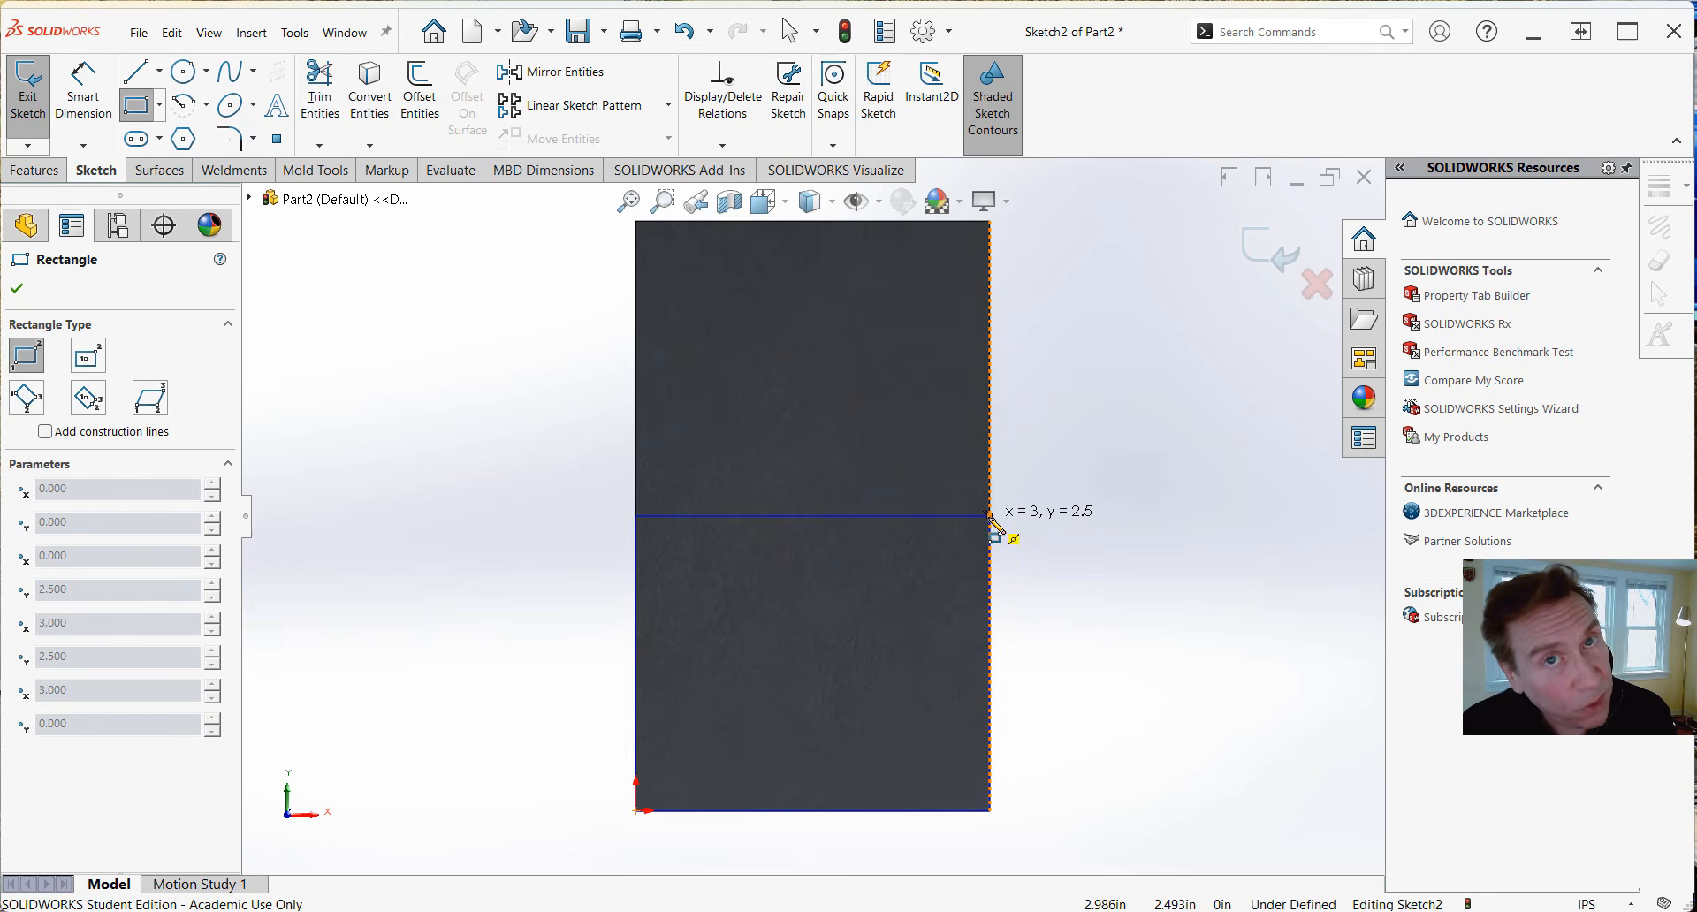
left_click(989, 605)
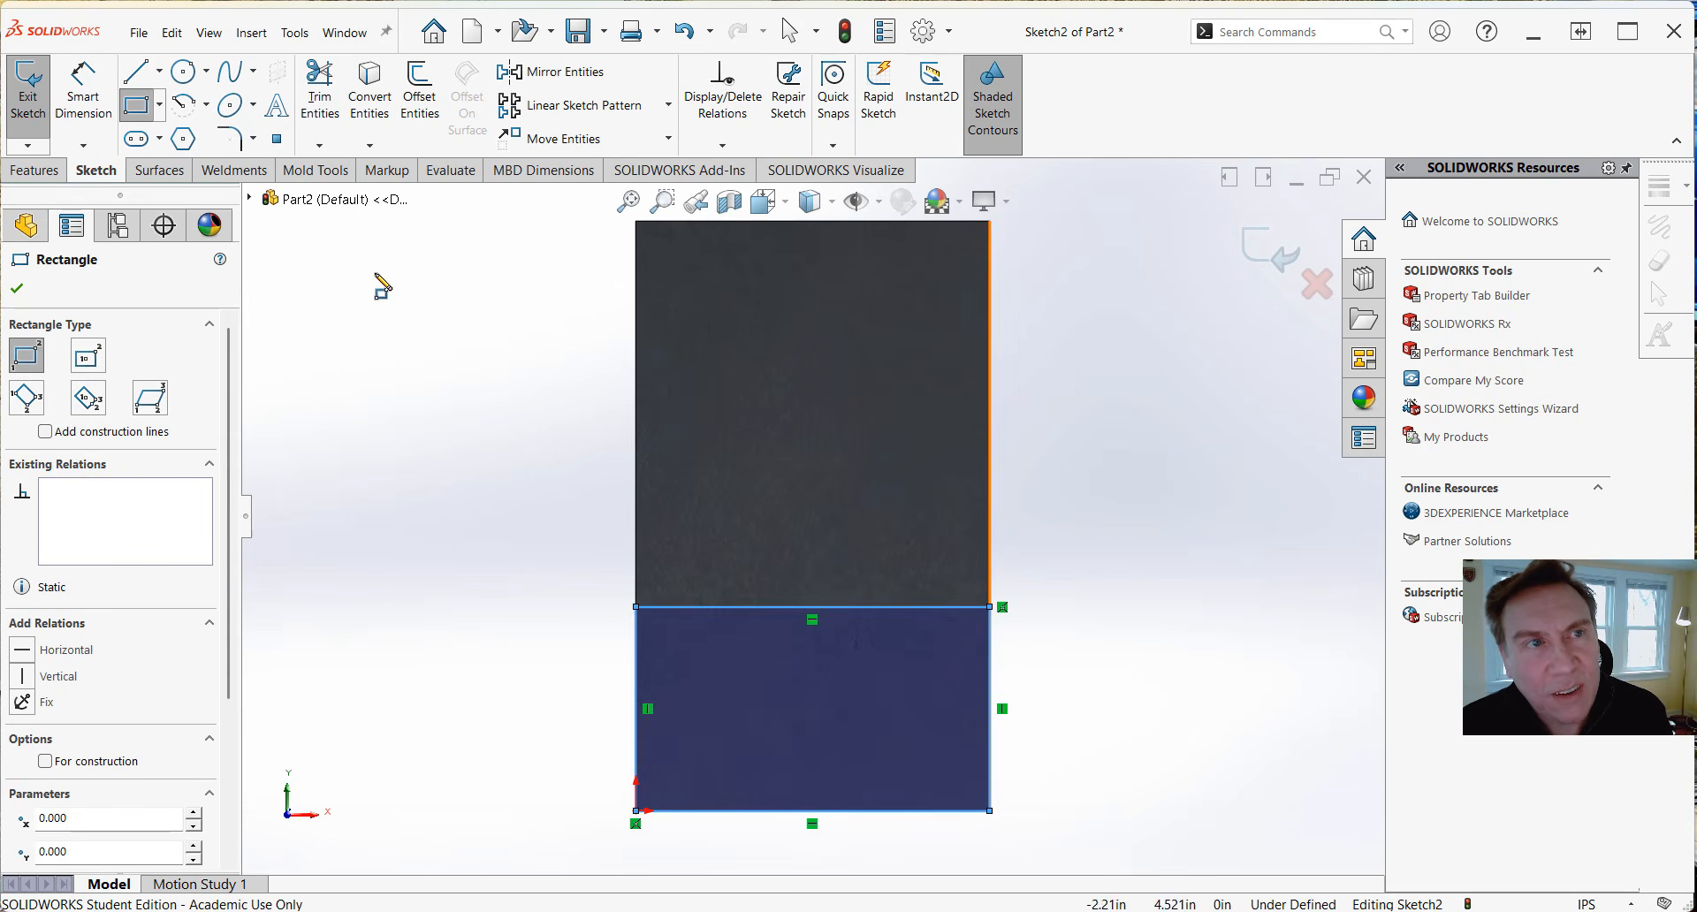
Dimension the height of the sketched rectangle on the plate's lower part as 1.5 in.
left_click(92, 91)
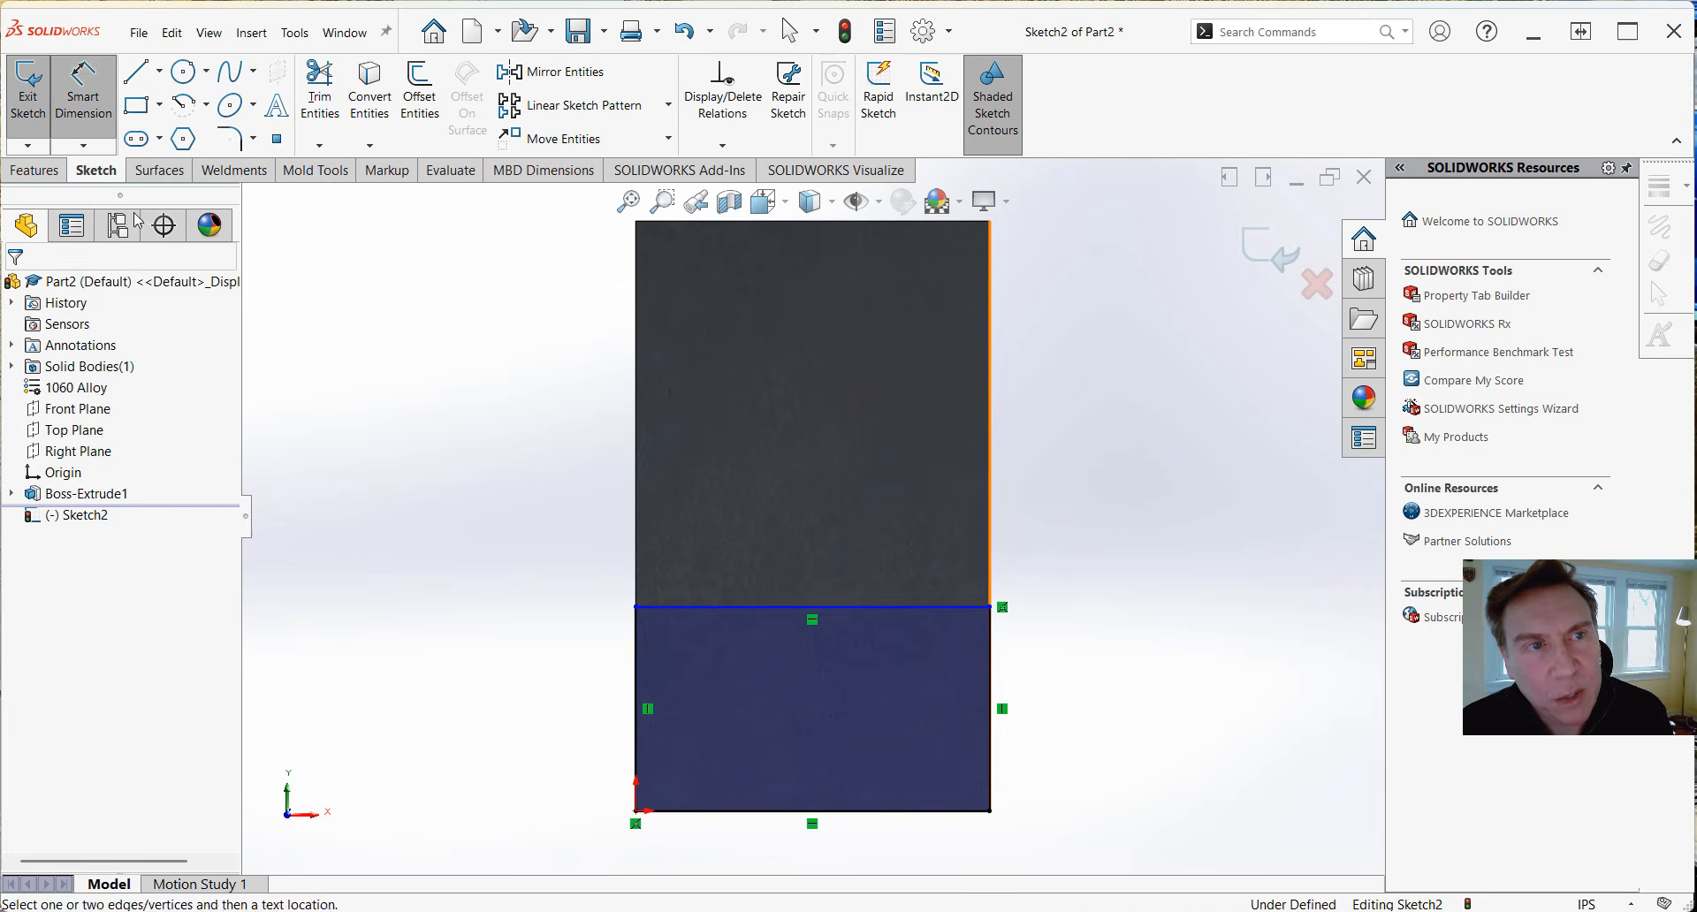
left_click(990, 665)
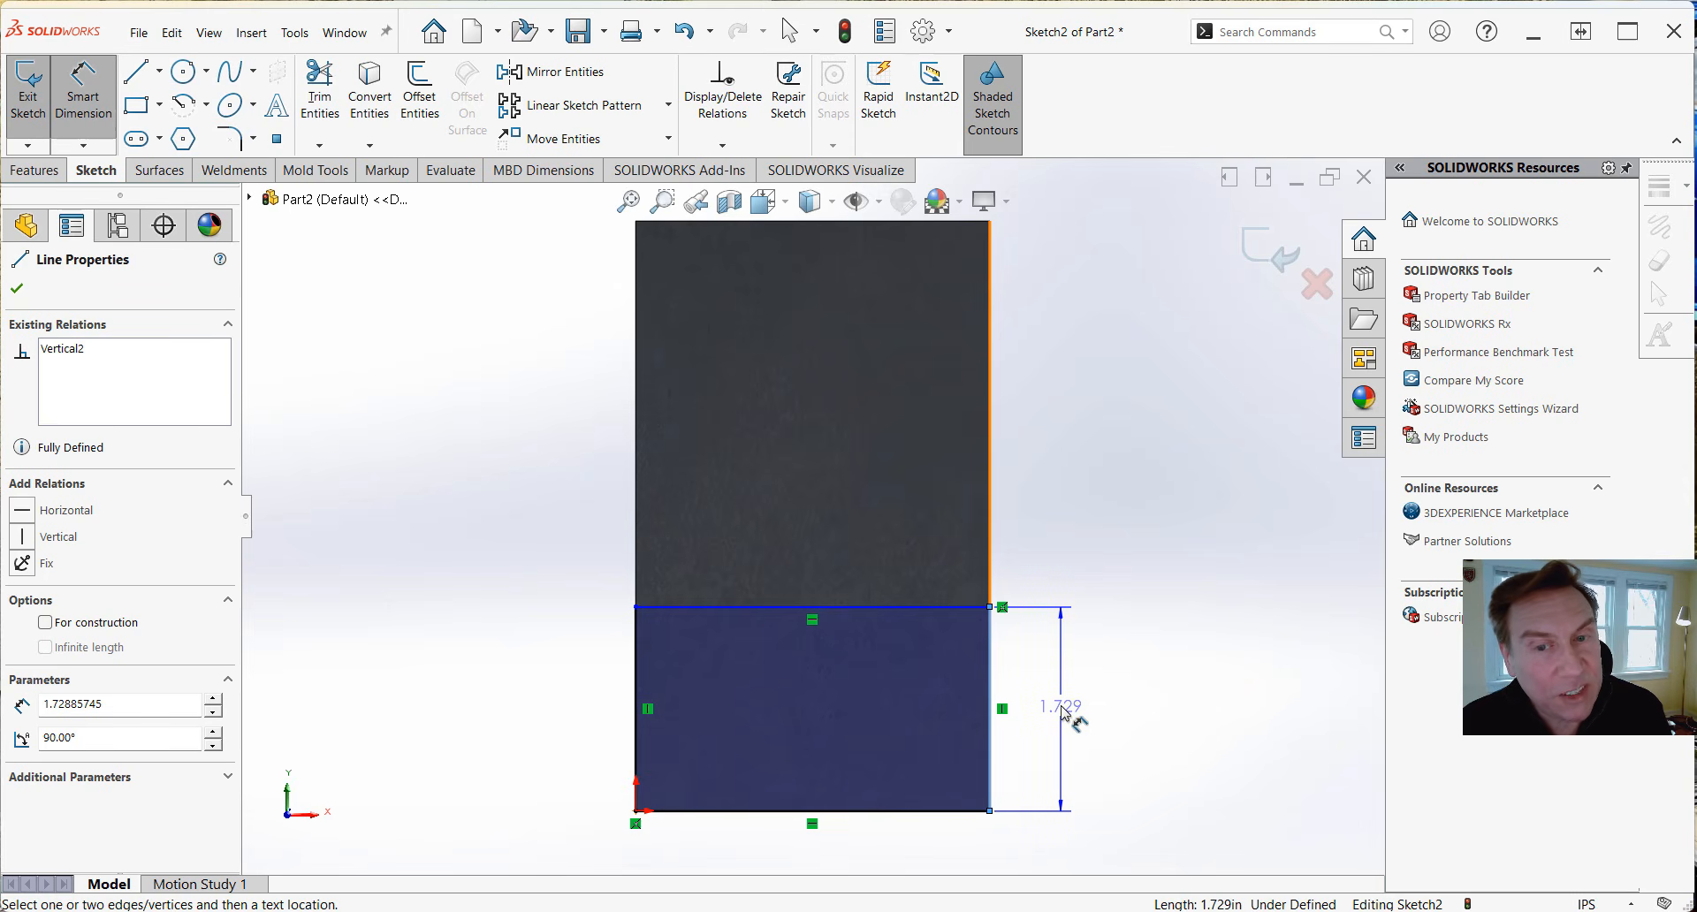
left_click(1064, 715)
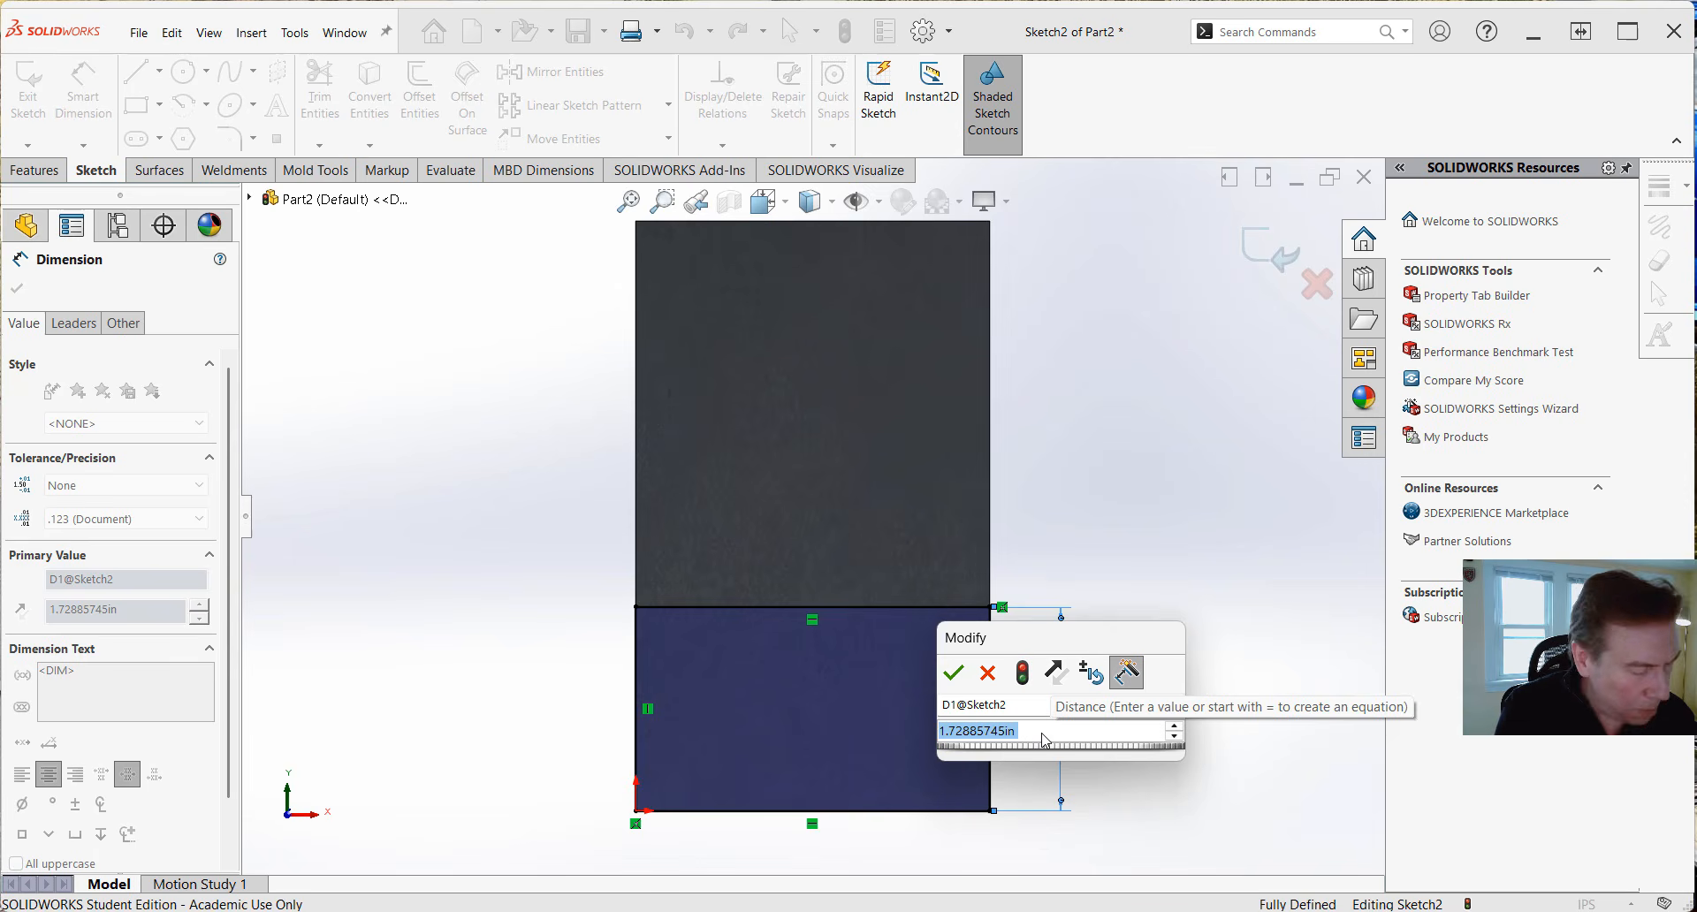
type("1.5")
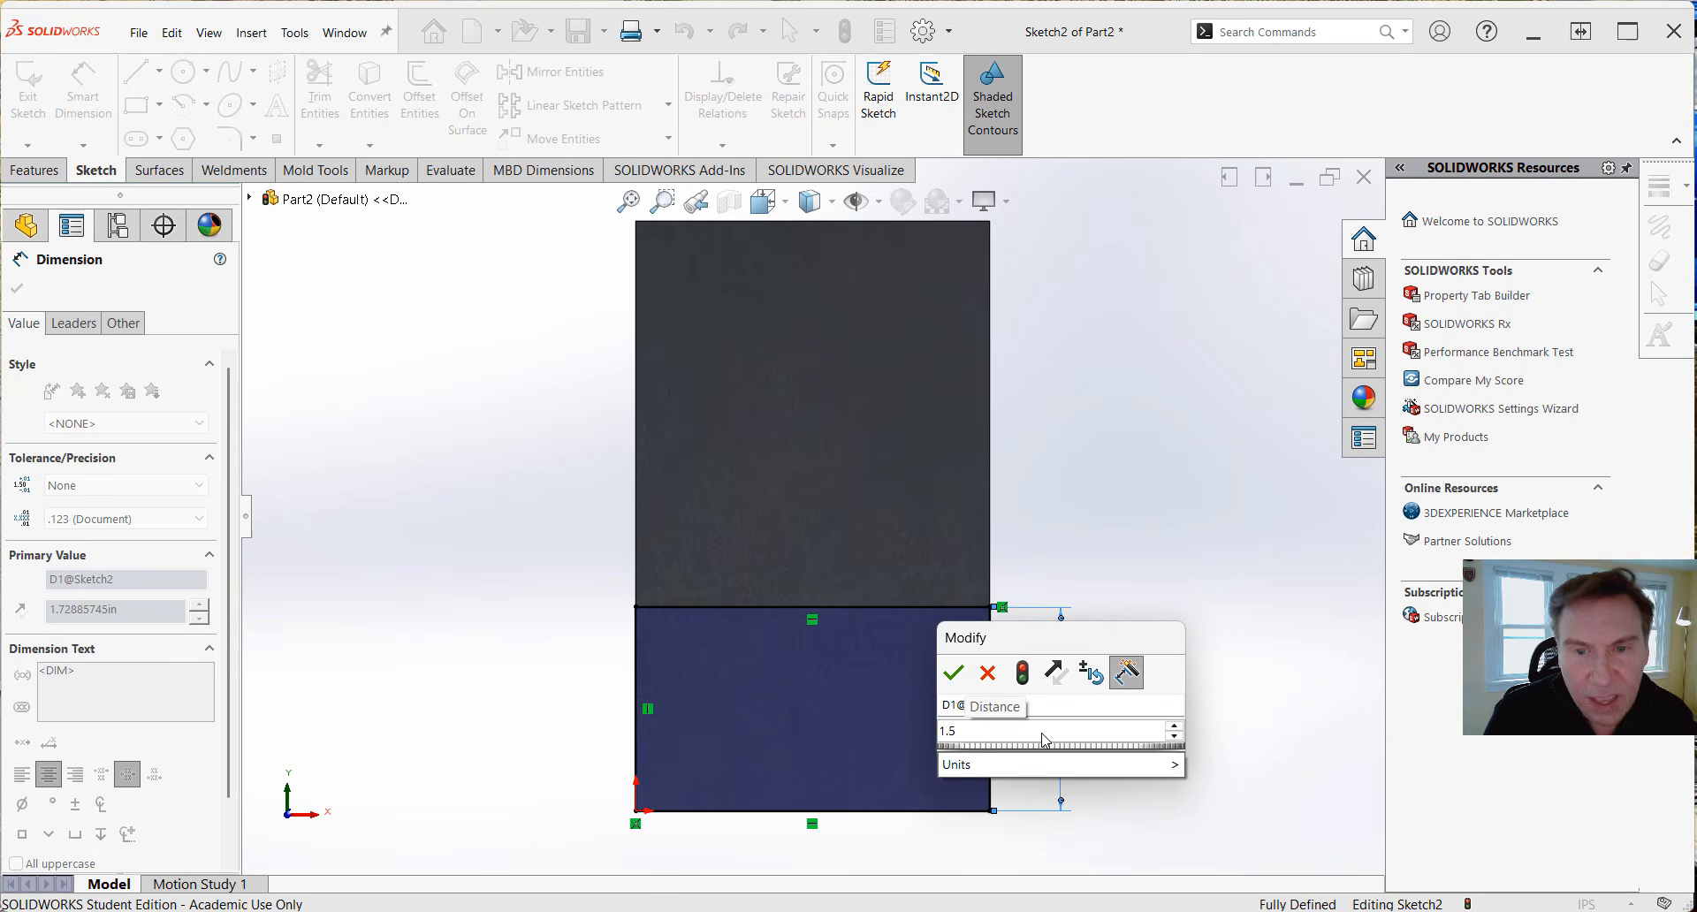
key("Return")
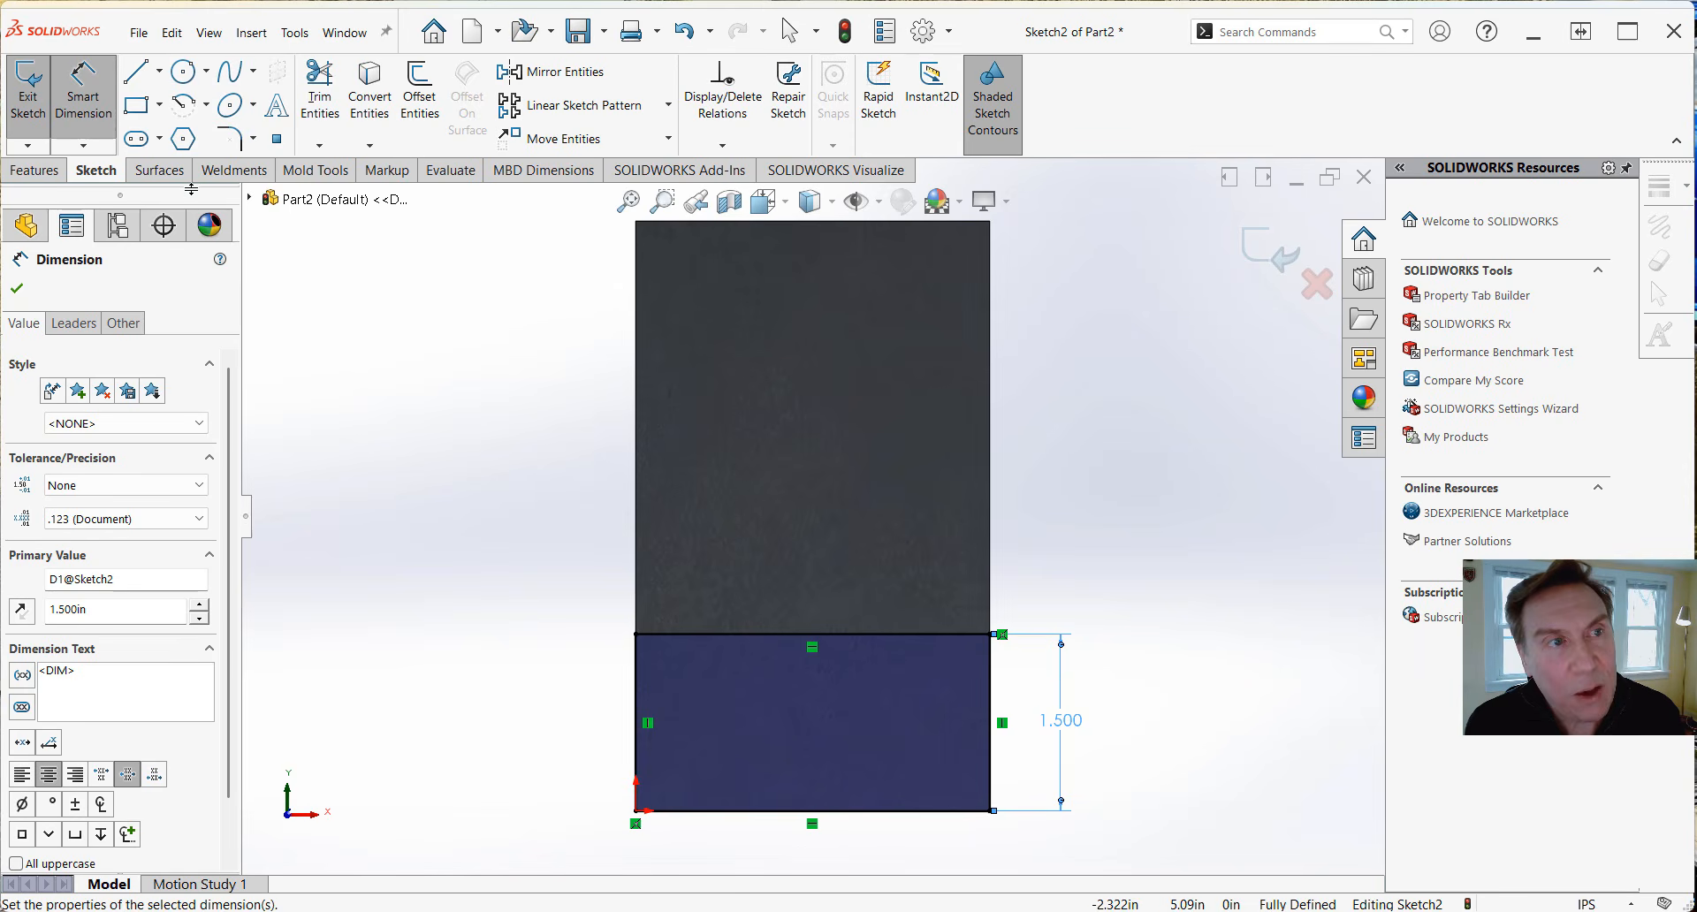
Extrude the rectangle as a blind boss 0.5 in deep, merged with the plate.
left_click(33, 170)
left_click(35, 98)
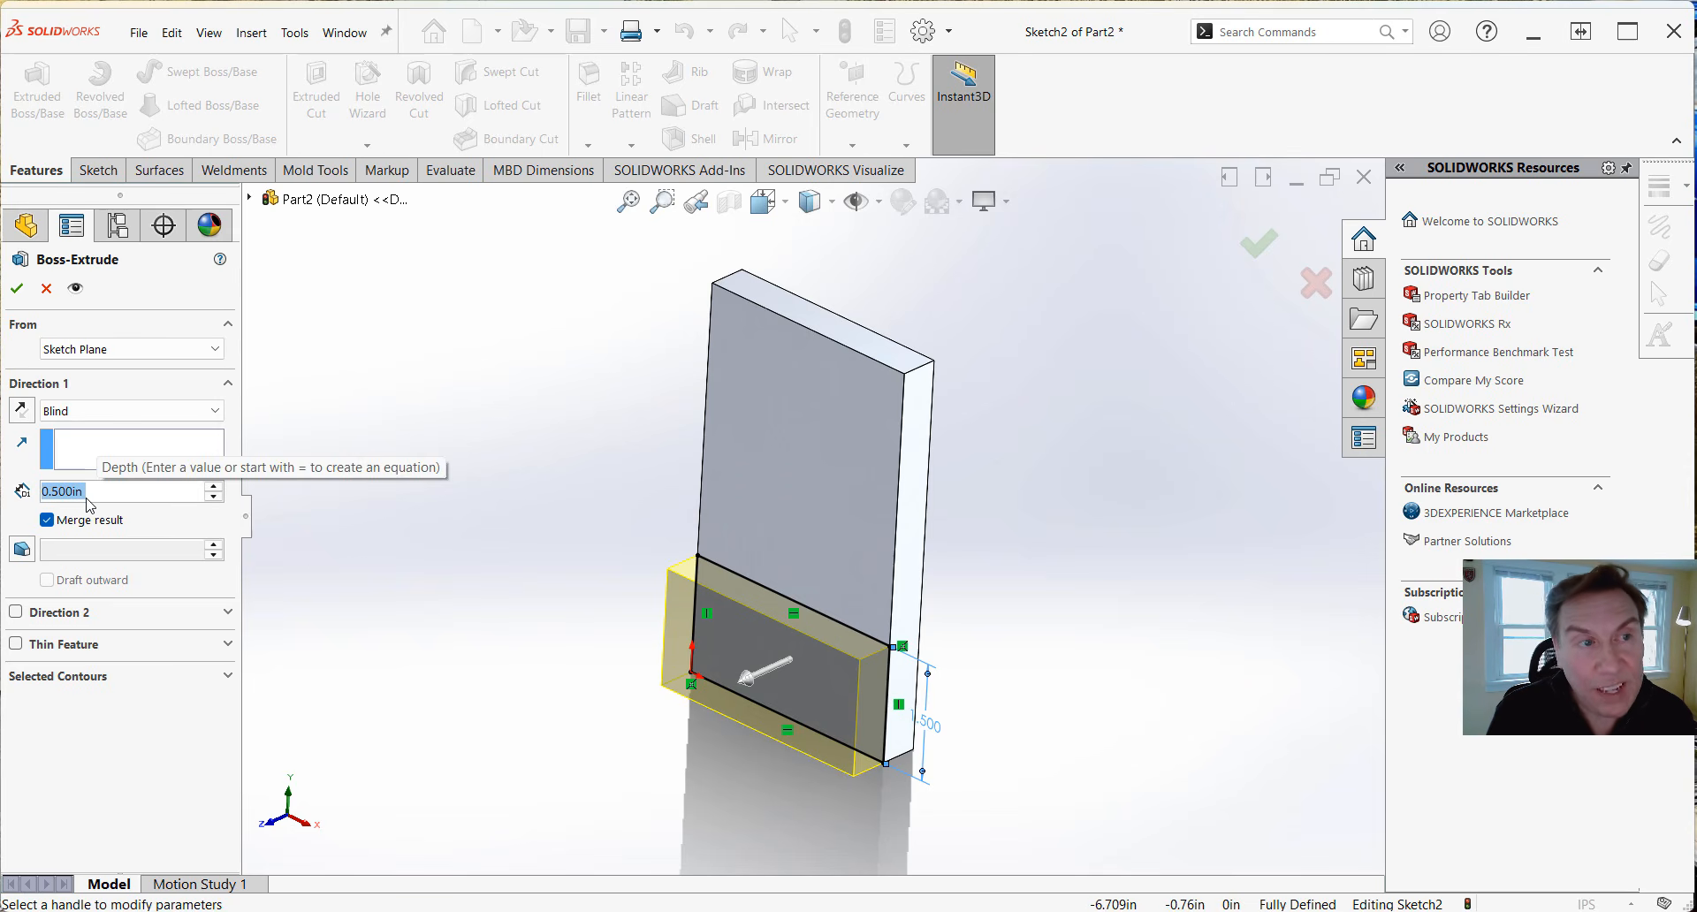
left_click(16, 289)
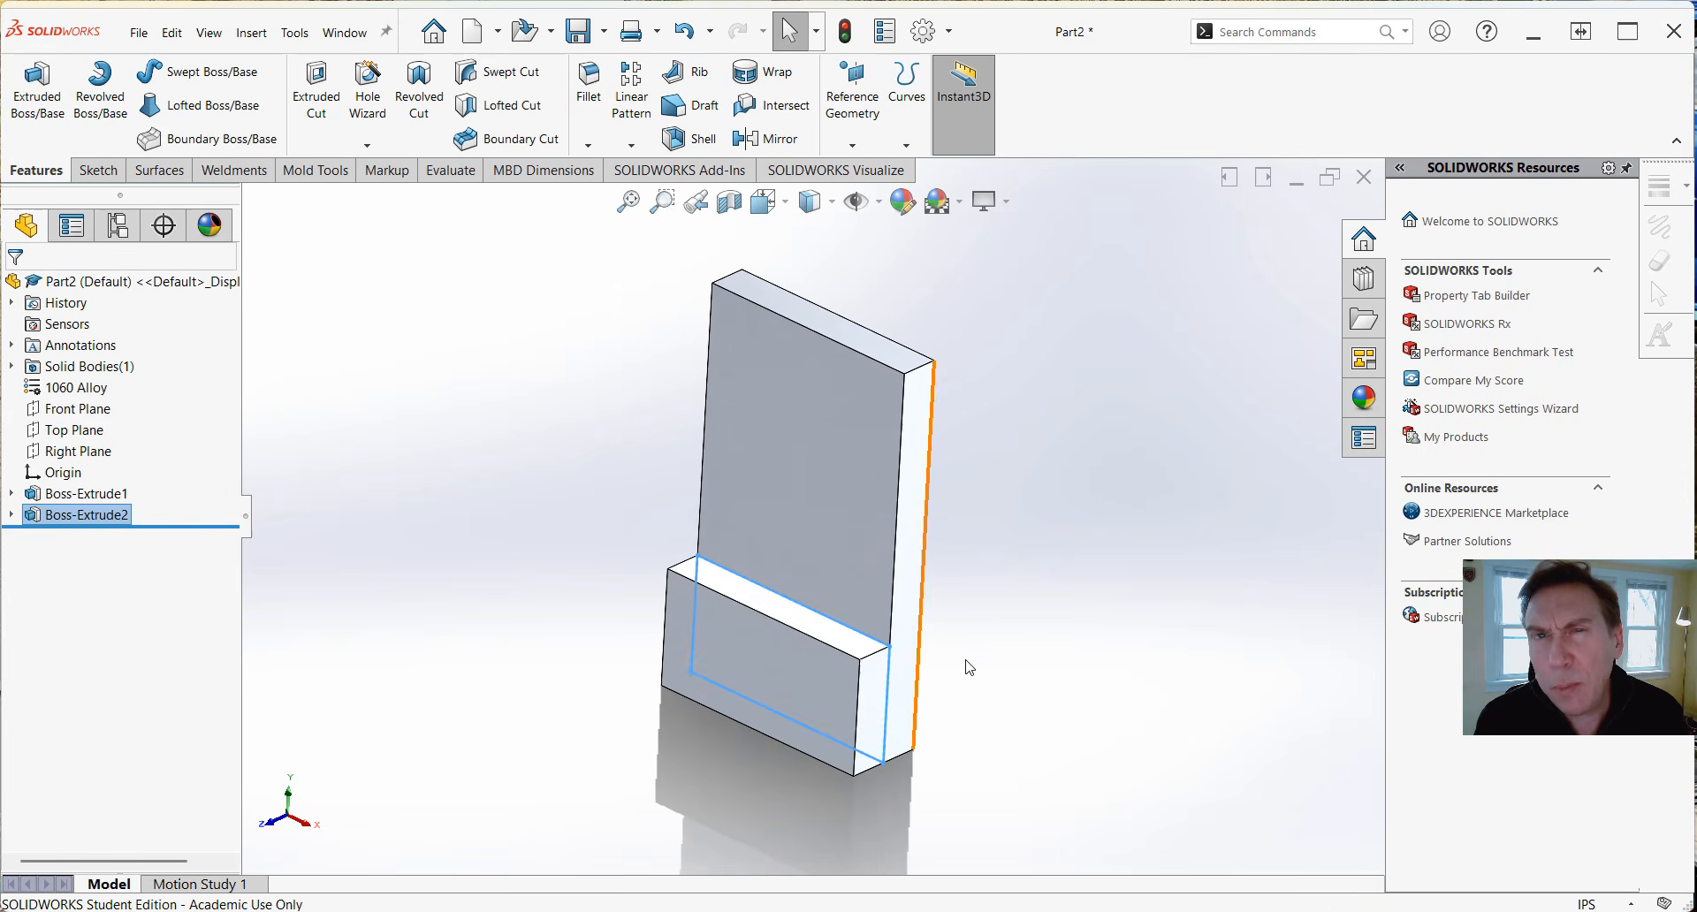
left_click(1030, 643)
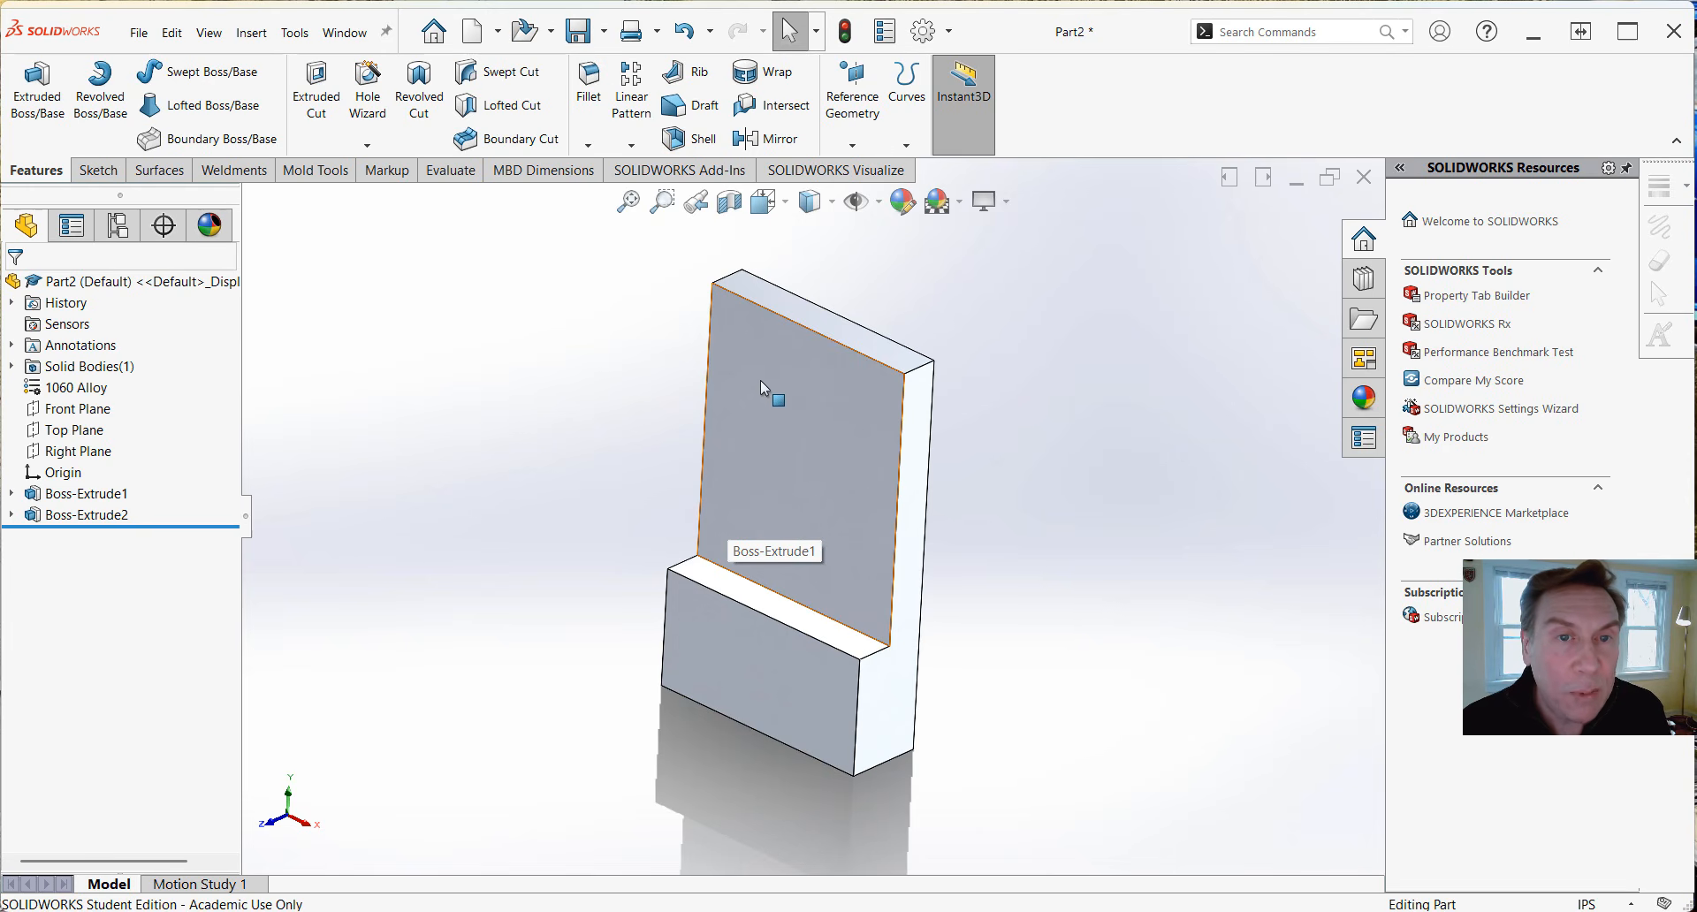
Start a sketch on the plate's upper front face and draw a circle of about 0.397 in radius near its upper left corner.
left_click(766, 422)
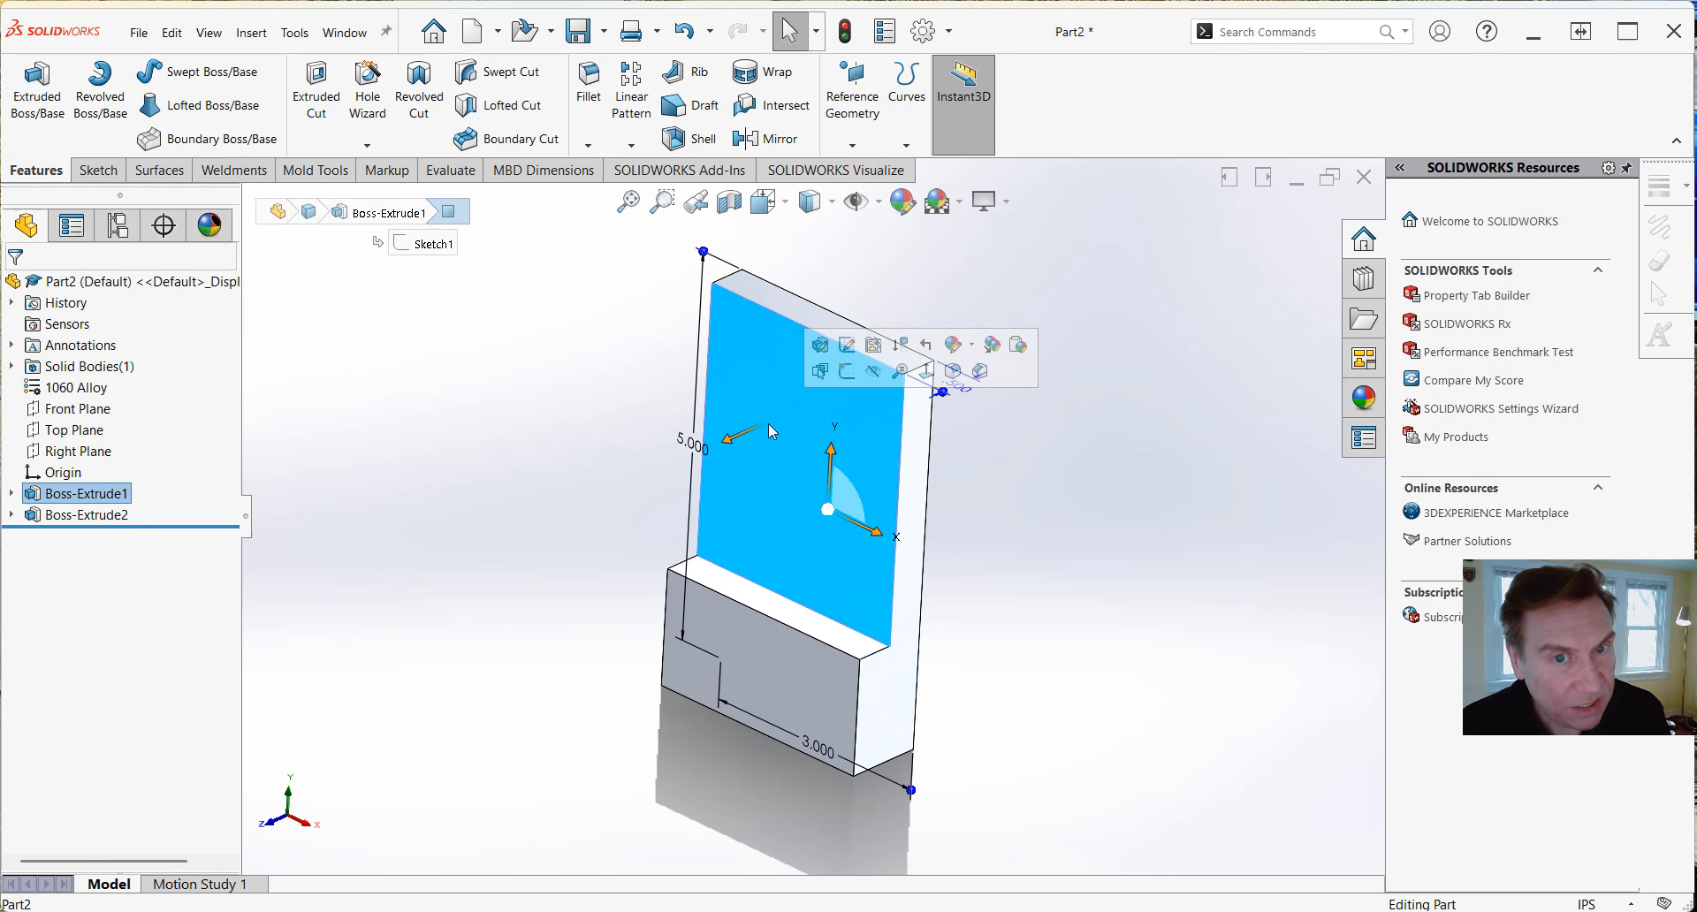
left_click(846, 373)
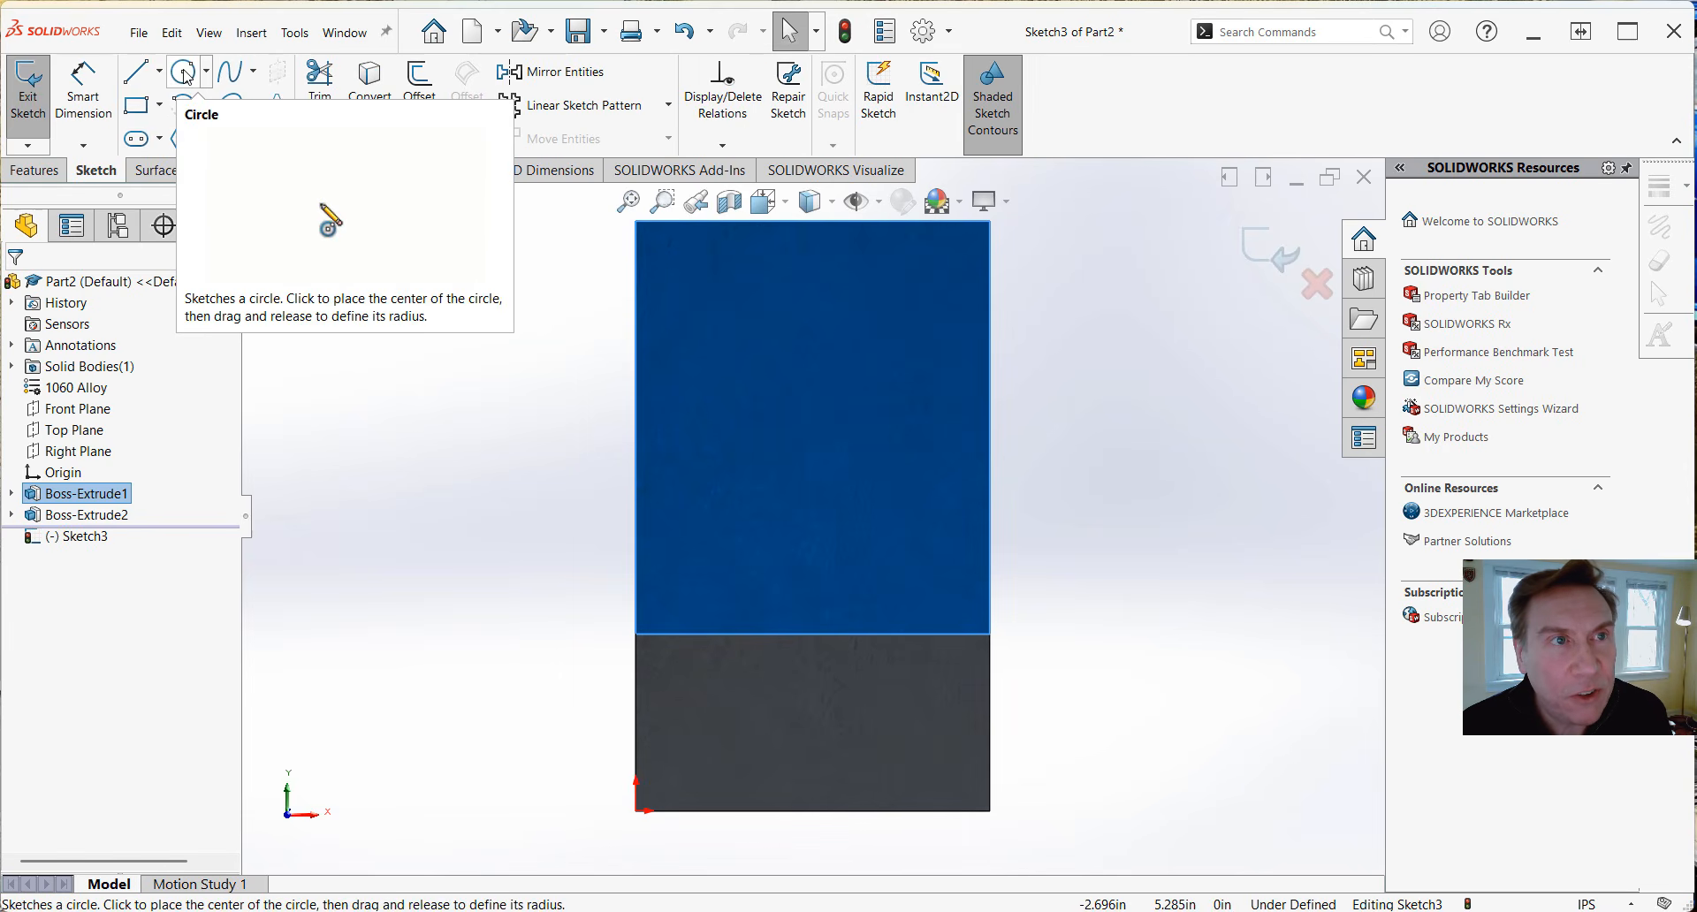
left_click(208, 71)
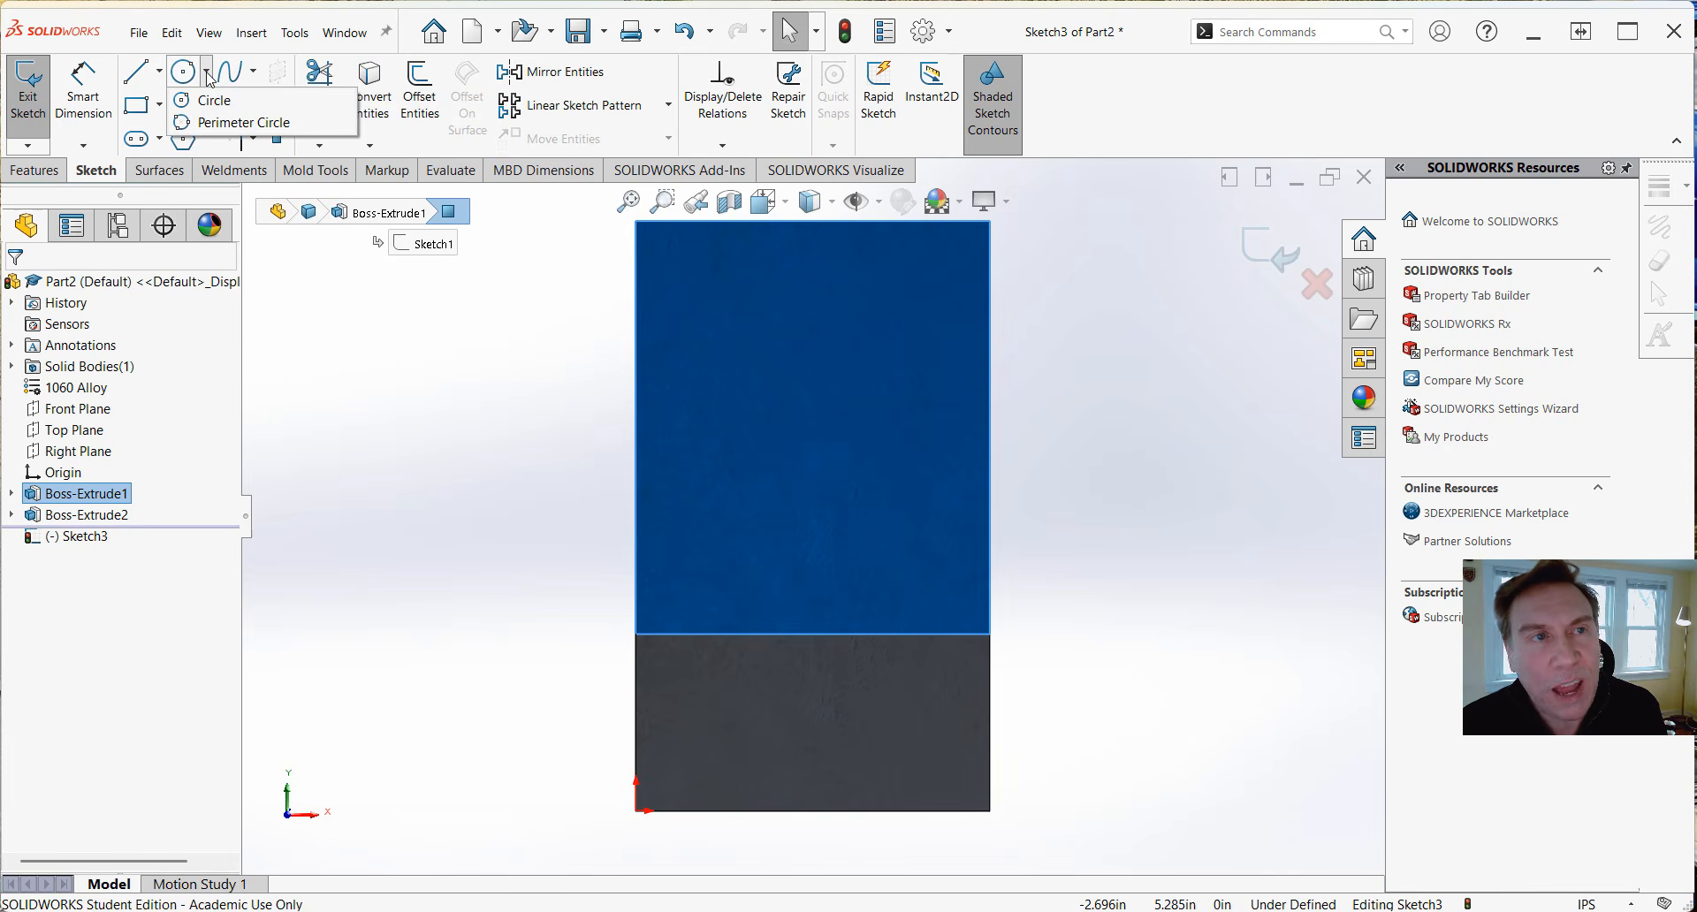
left_click(205, 100)
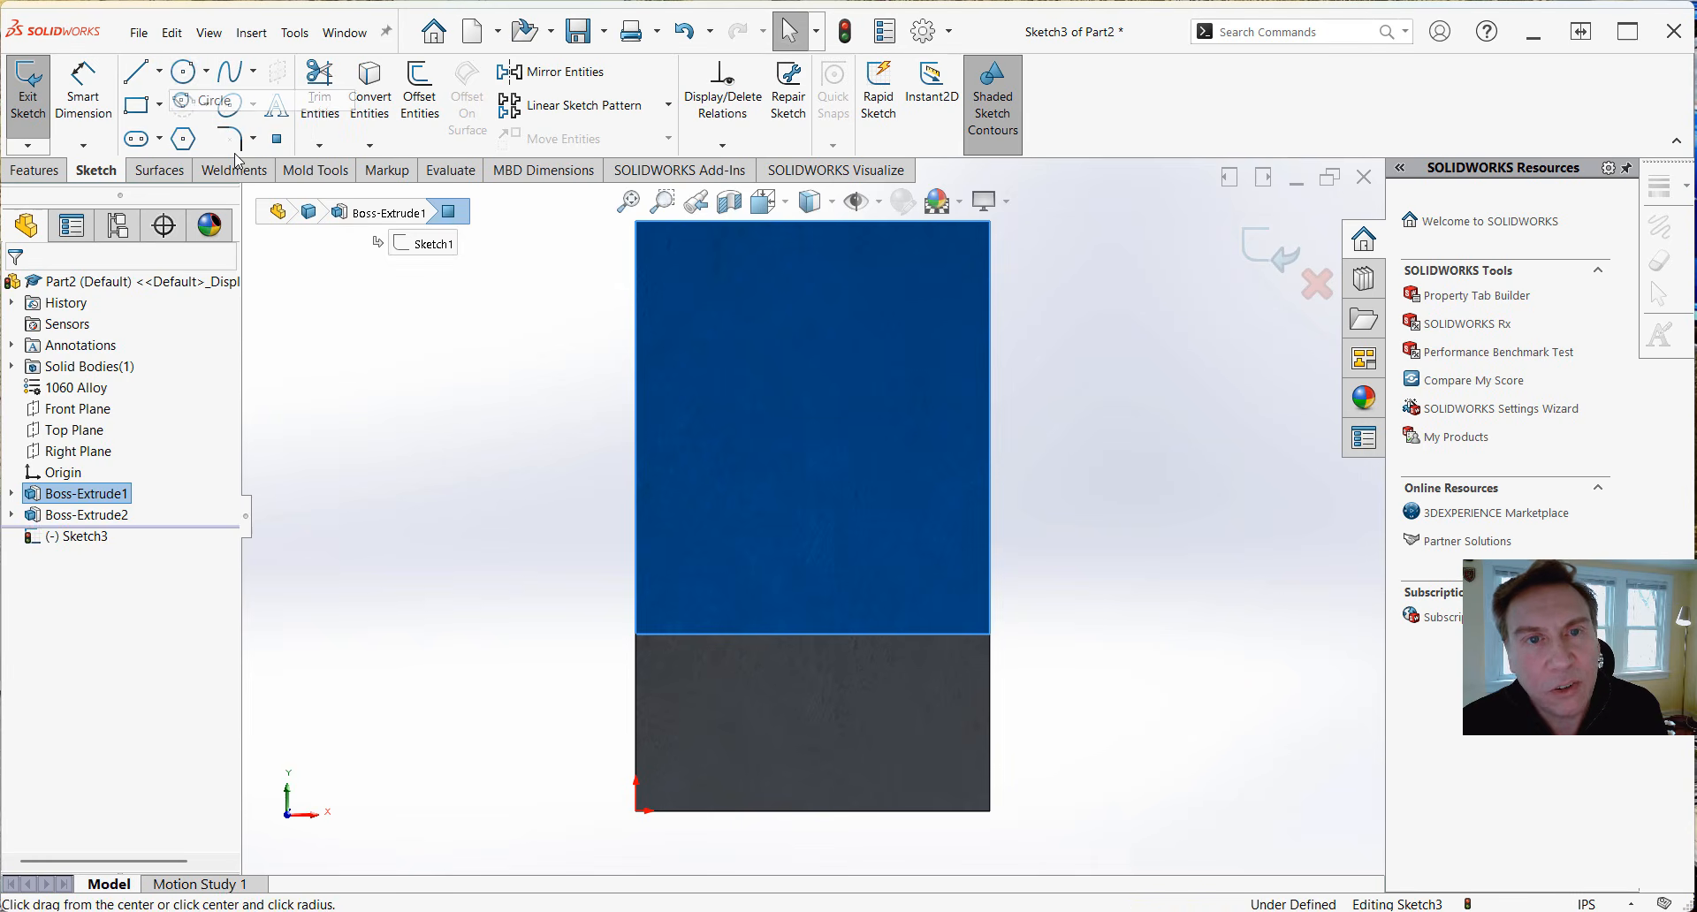
left_click(743, 340)
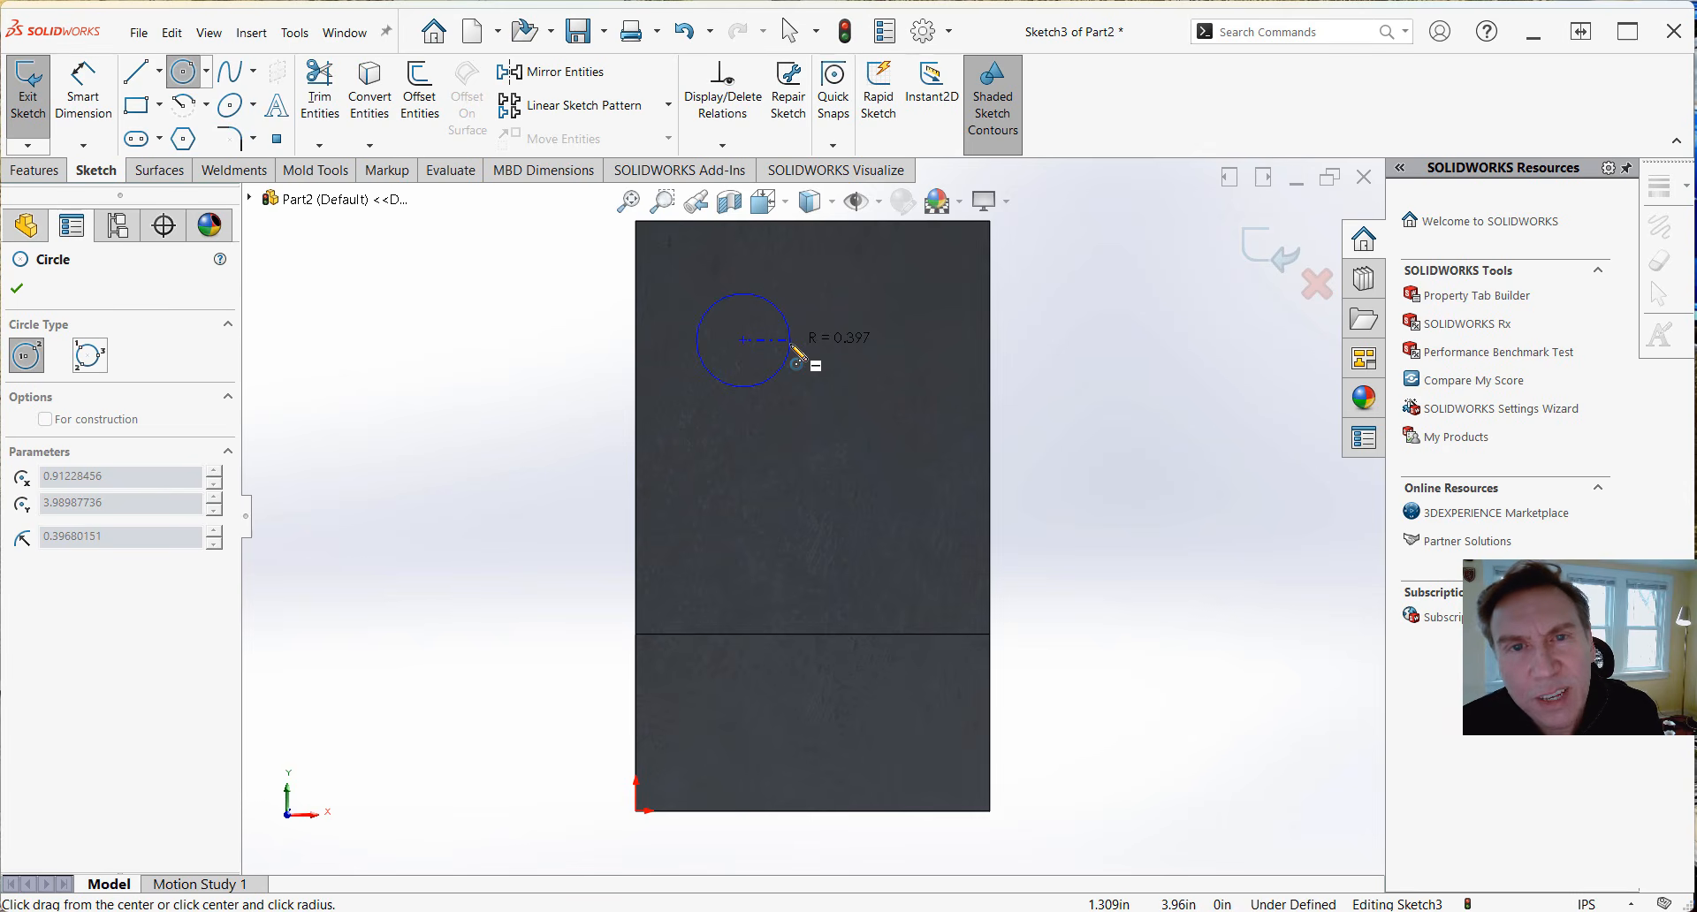
left_click(796, 354)
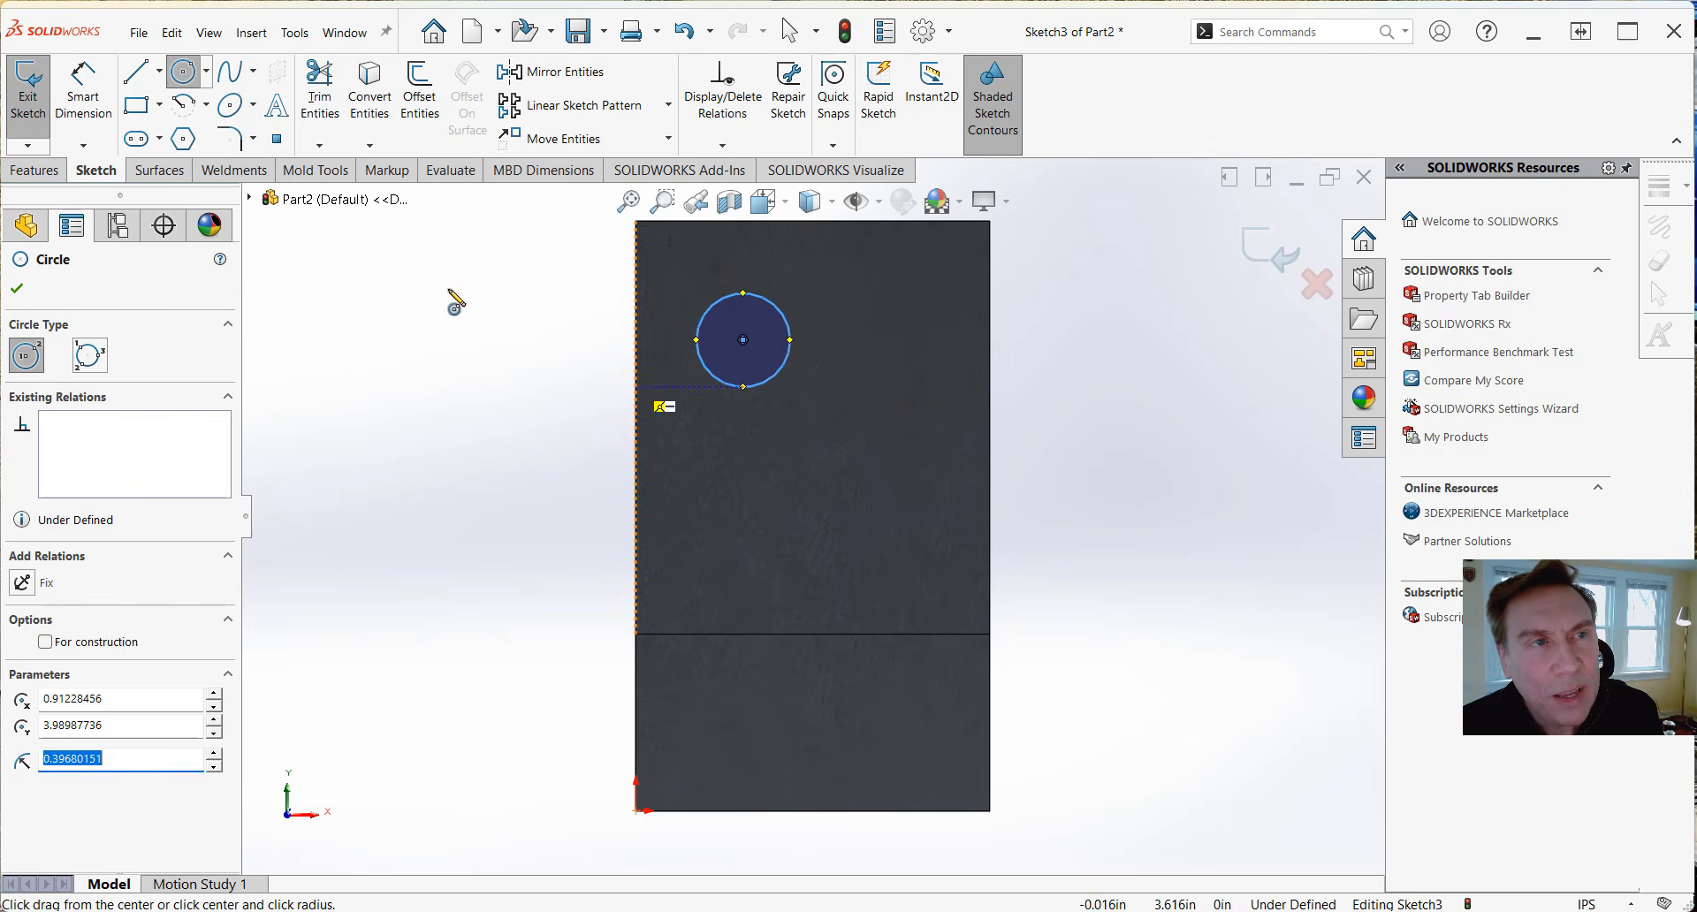
Dimension the circle's diameter as 0.75 in.
left_click(85, 91)
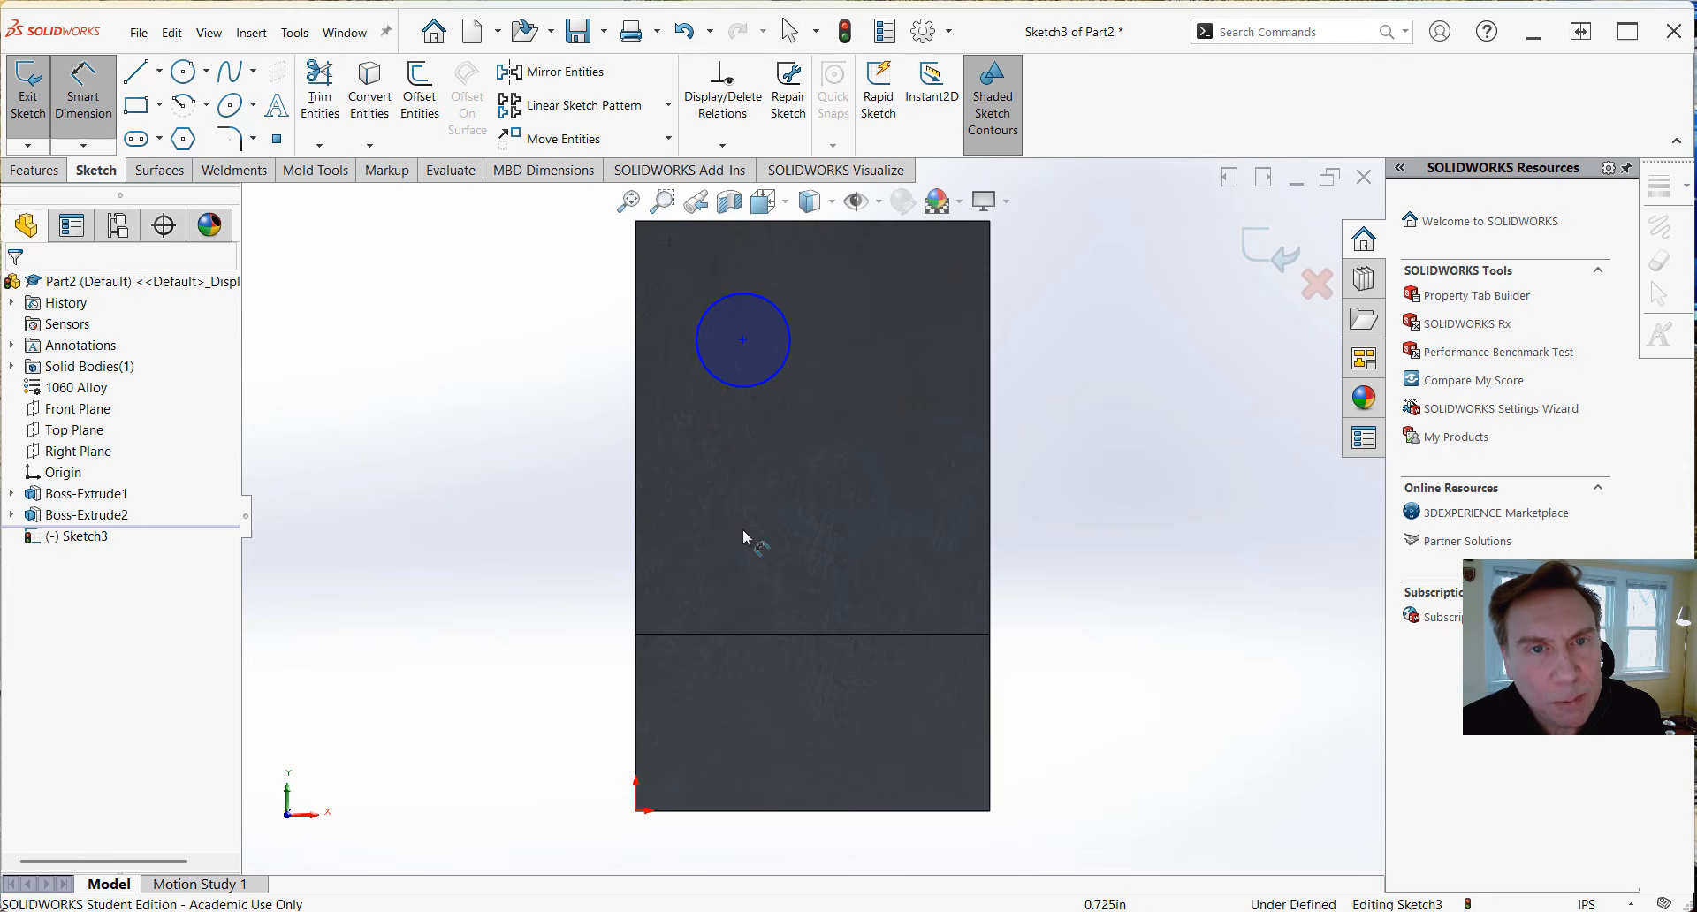
left_click(717, 386)
key("f")
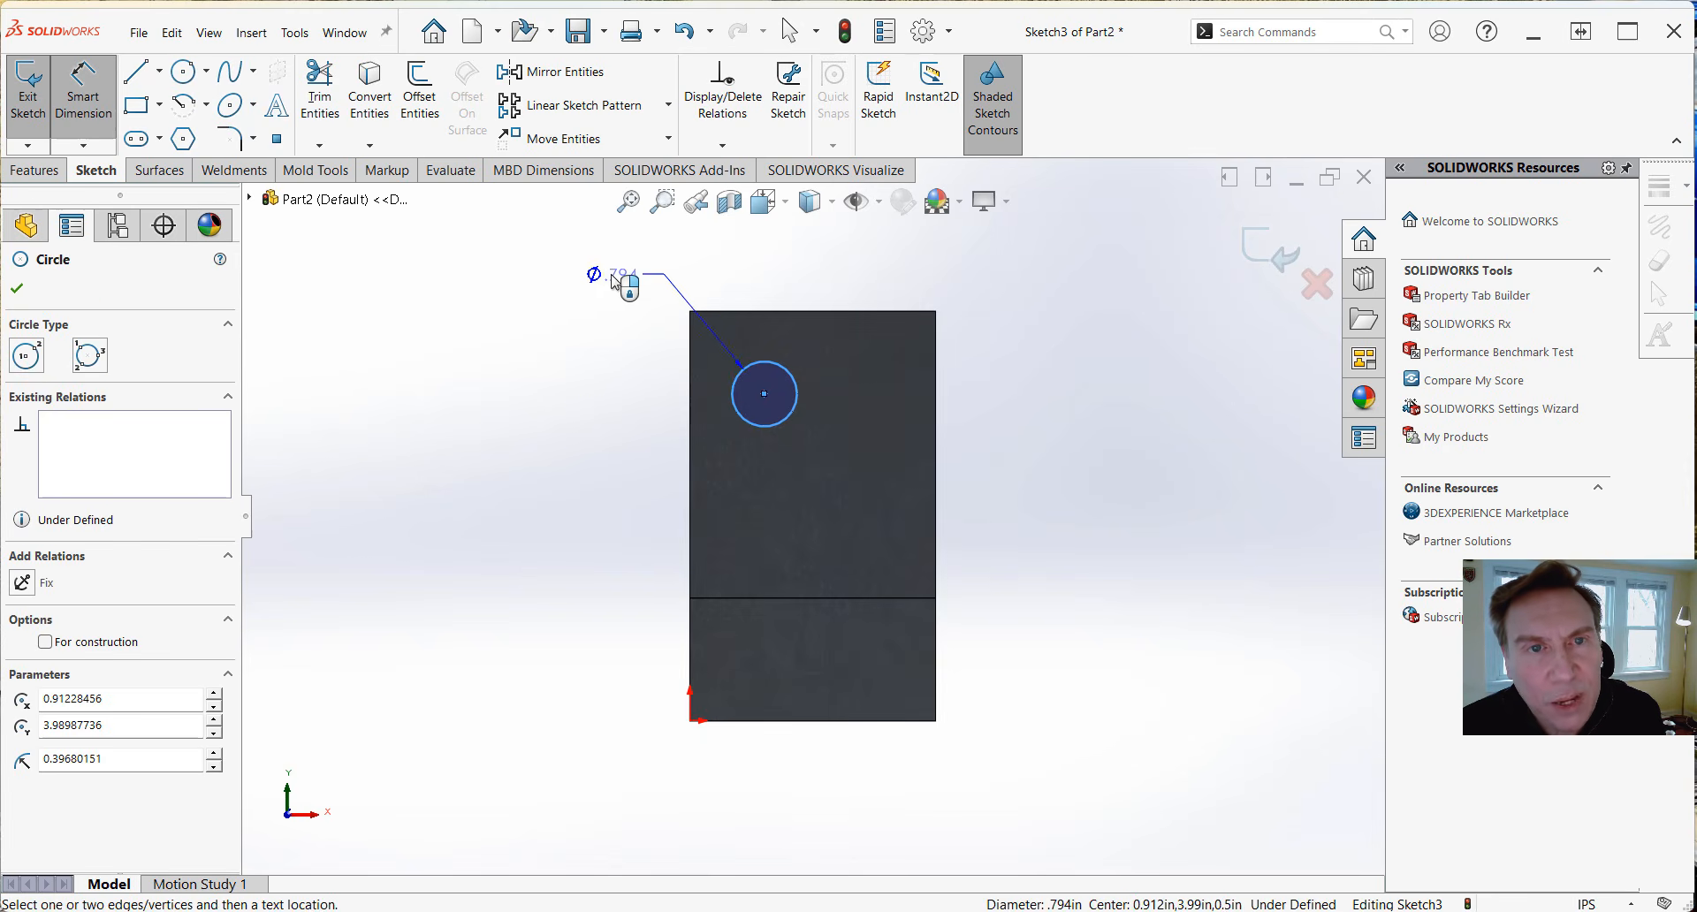
left_click(615, 292)
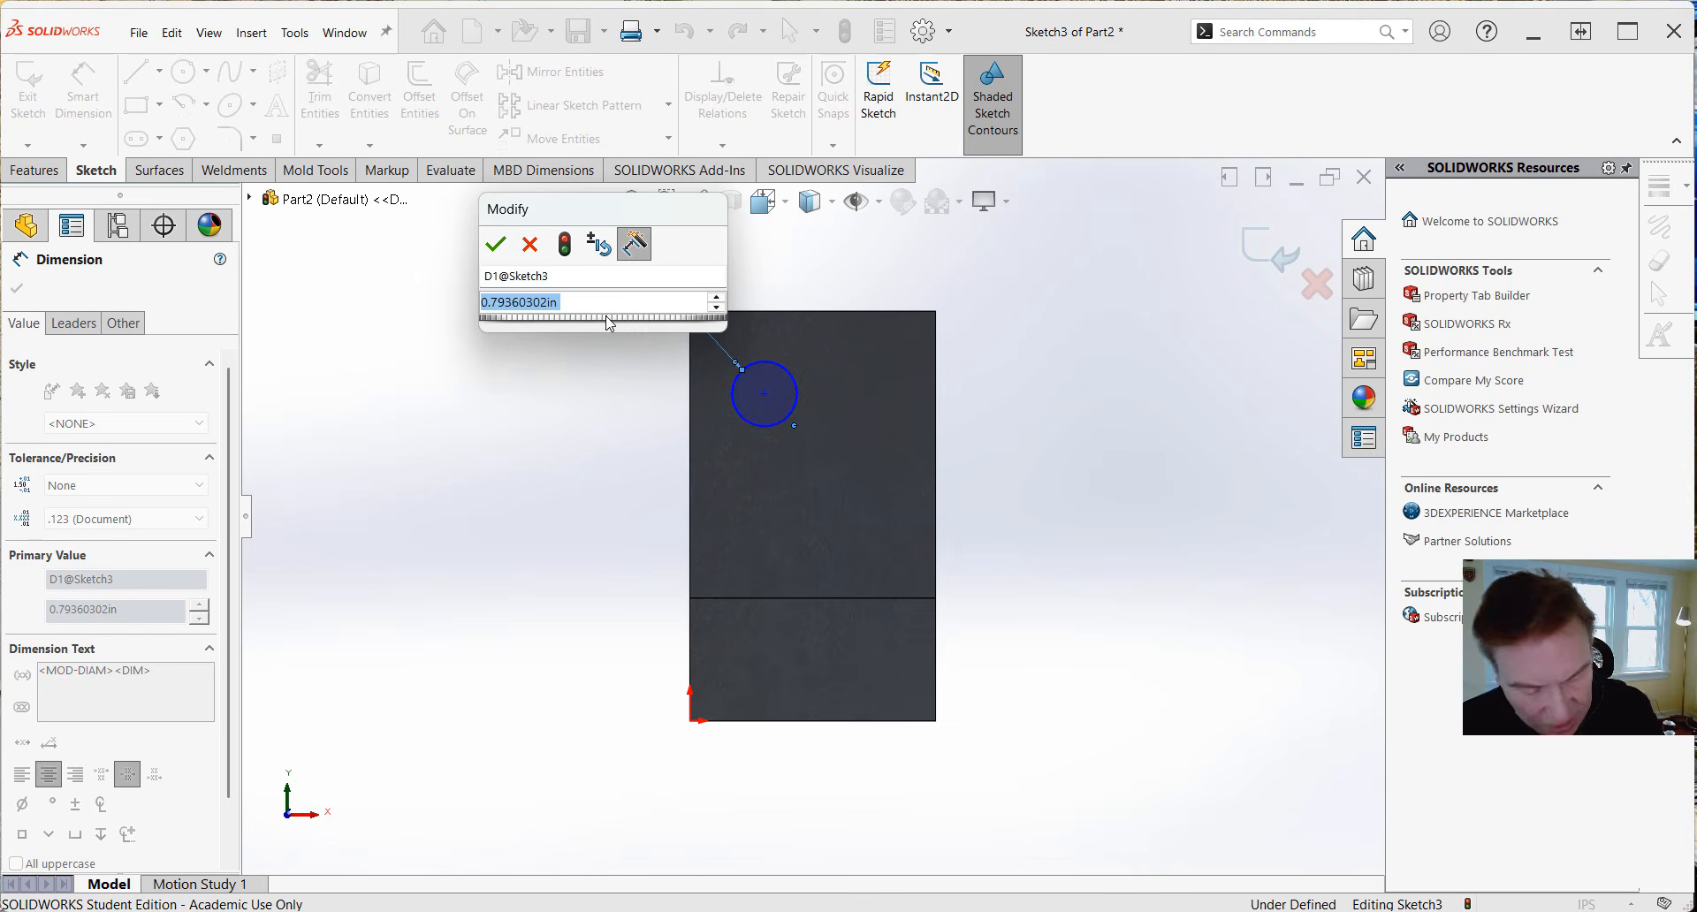
type(".75")
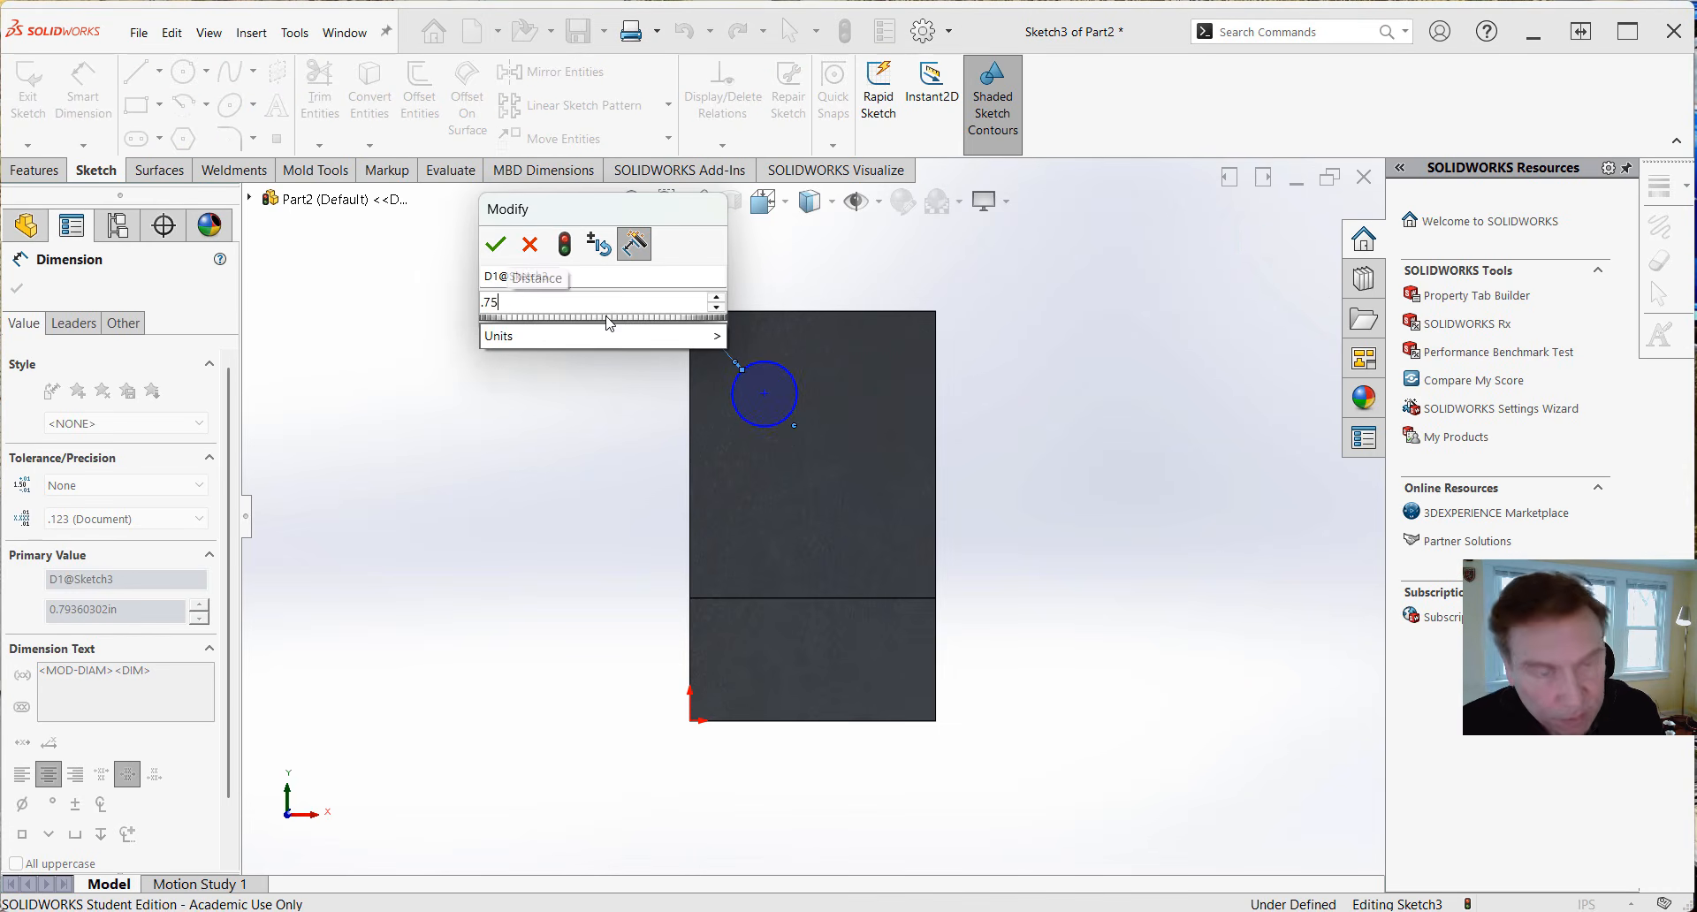
key("Return")
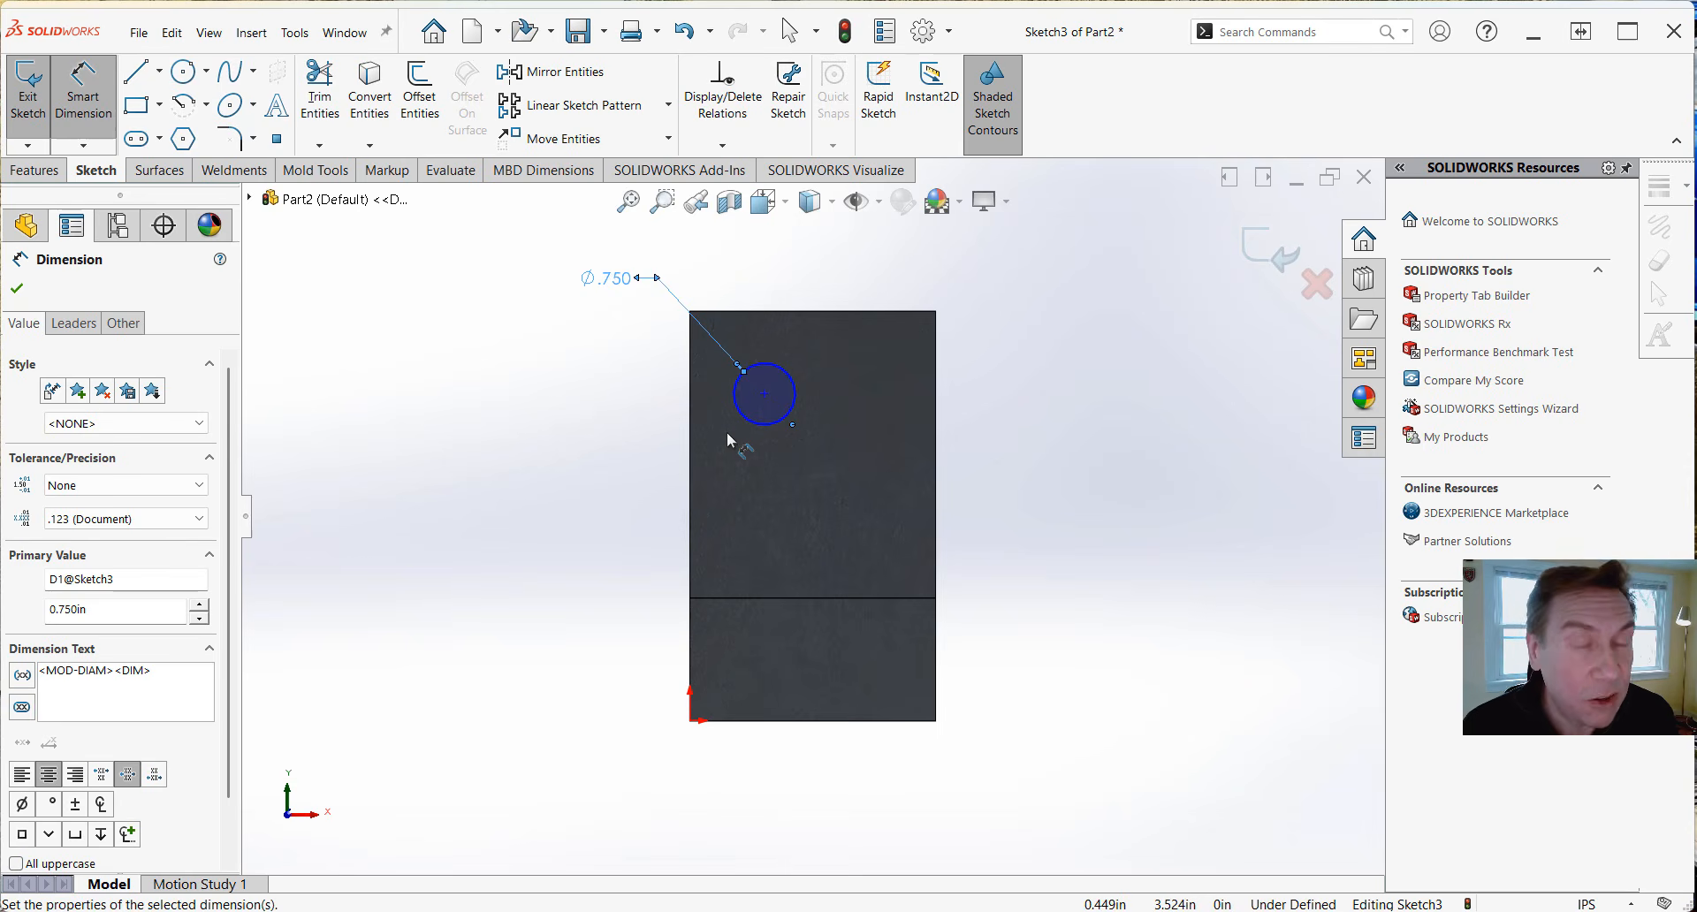
Dimension the circle's center 1 in from the plate's left edge.
left_click(765, 397)
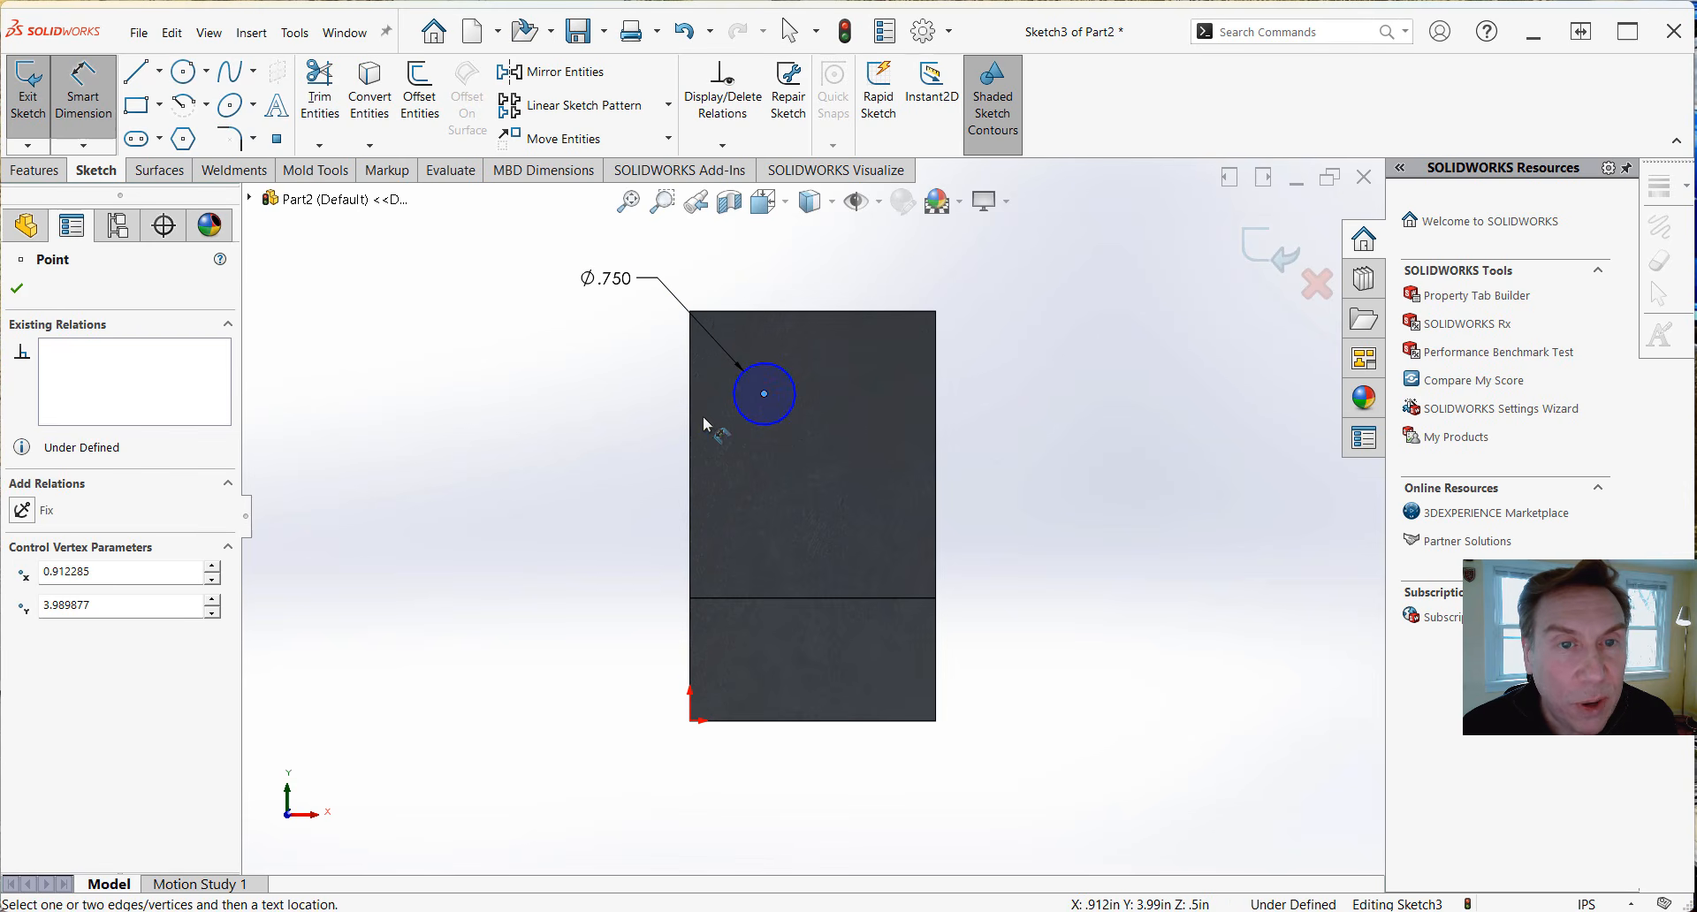
left_click(691, 381)
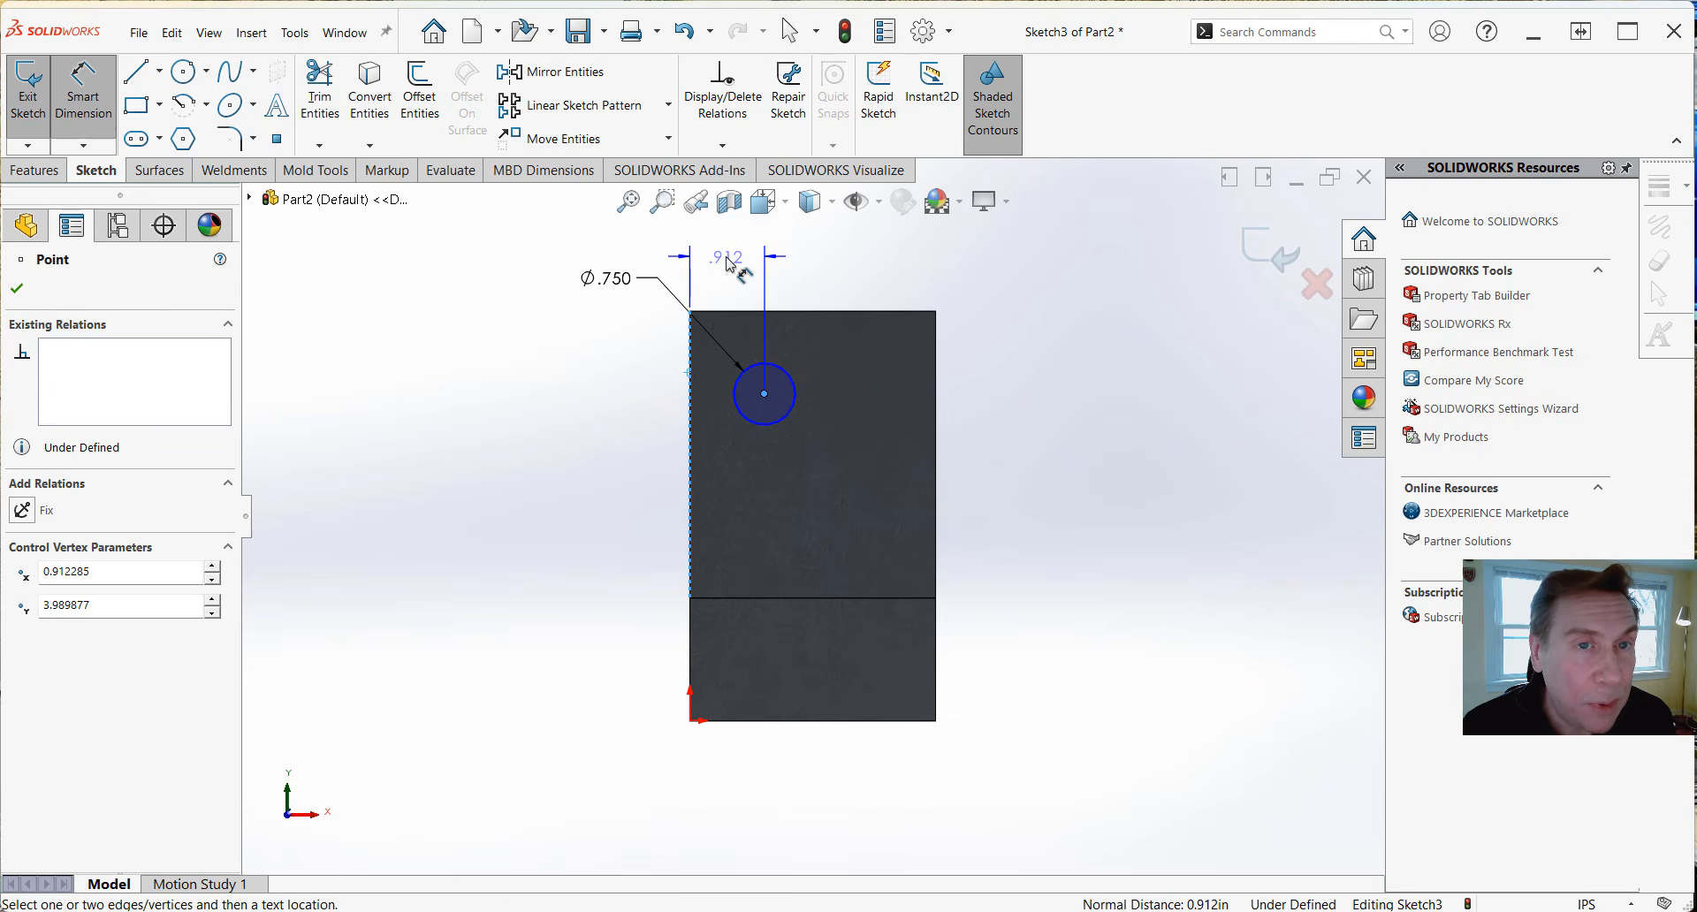
left_click(727, 263)
type("1")
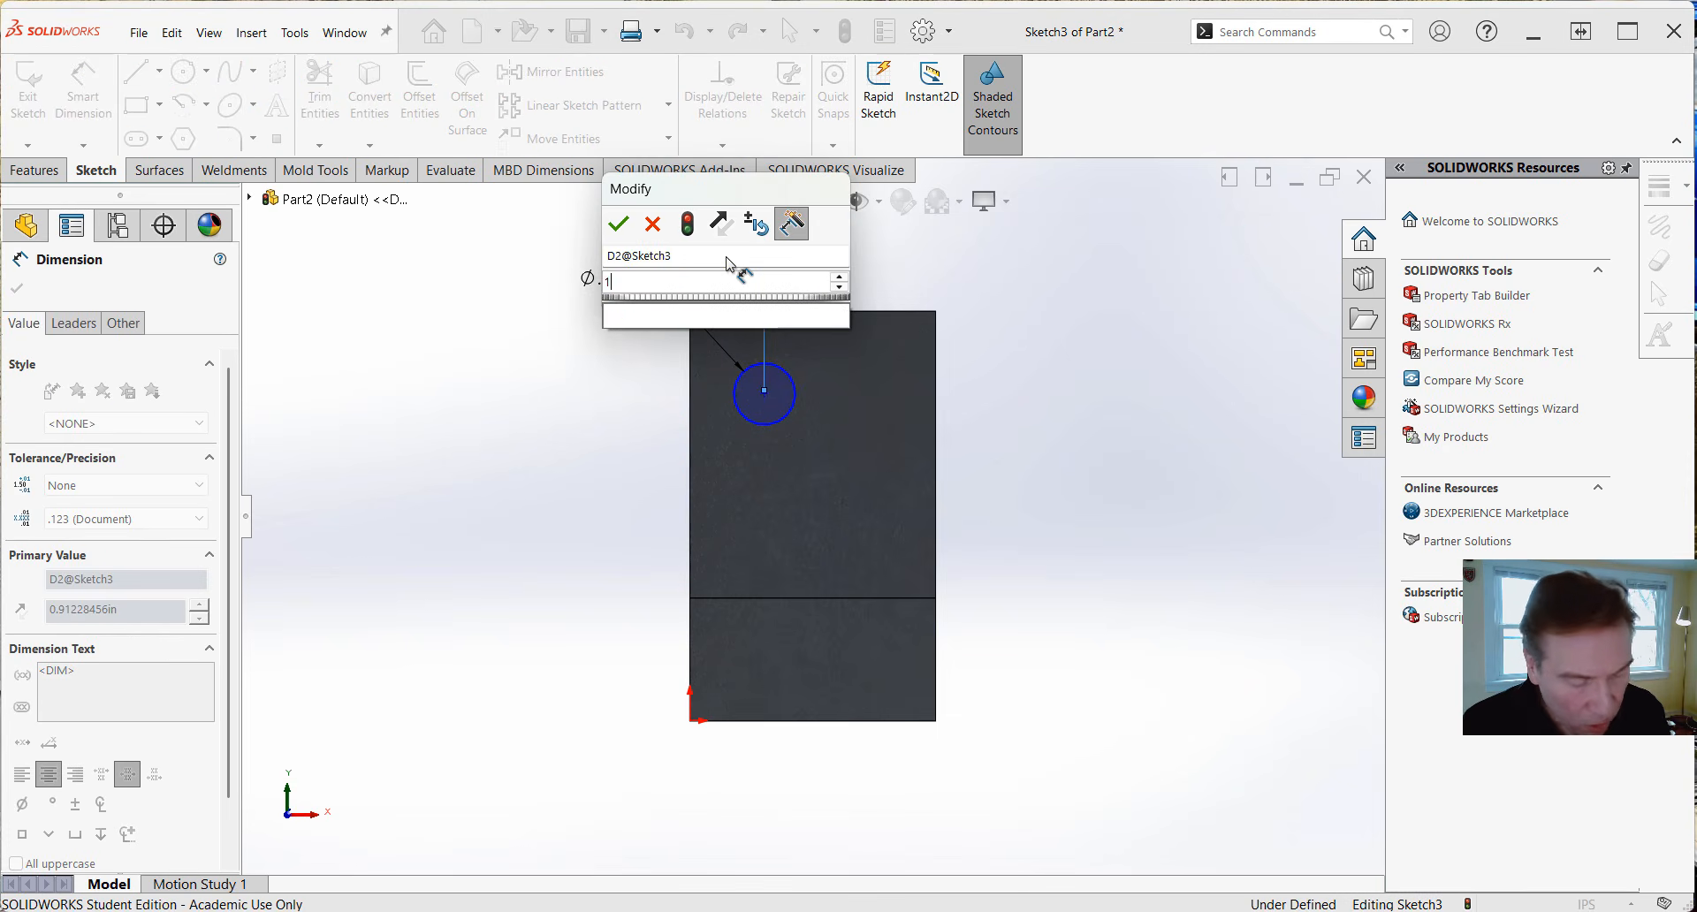
key("Return")
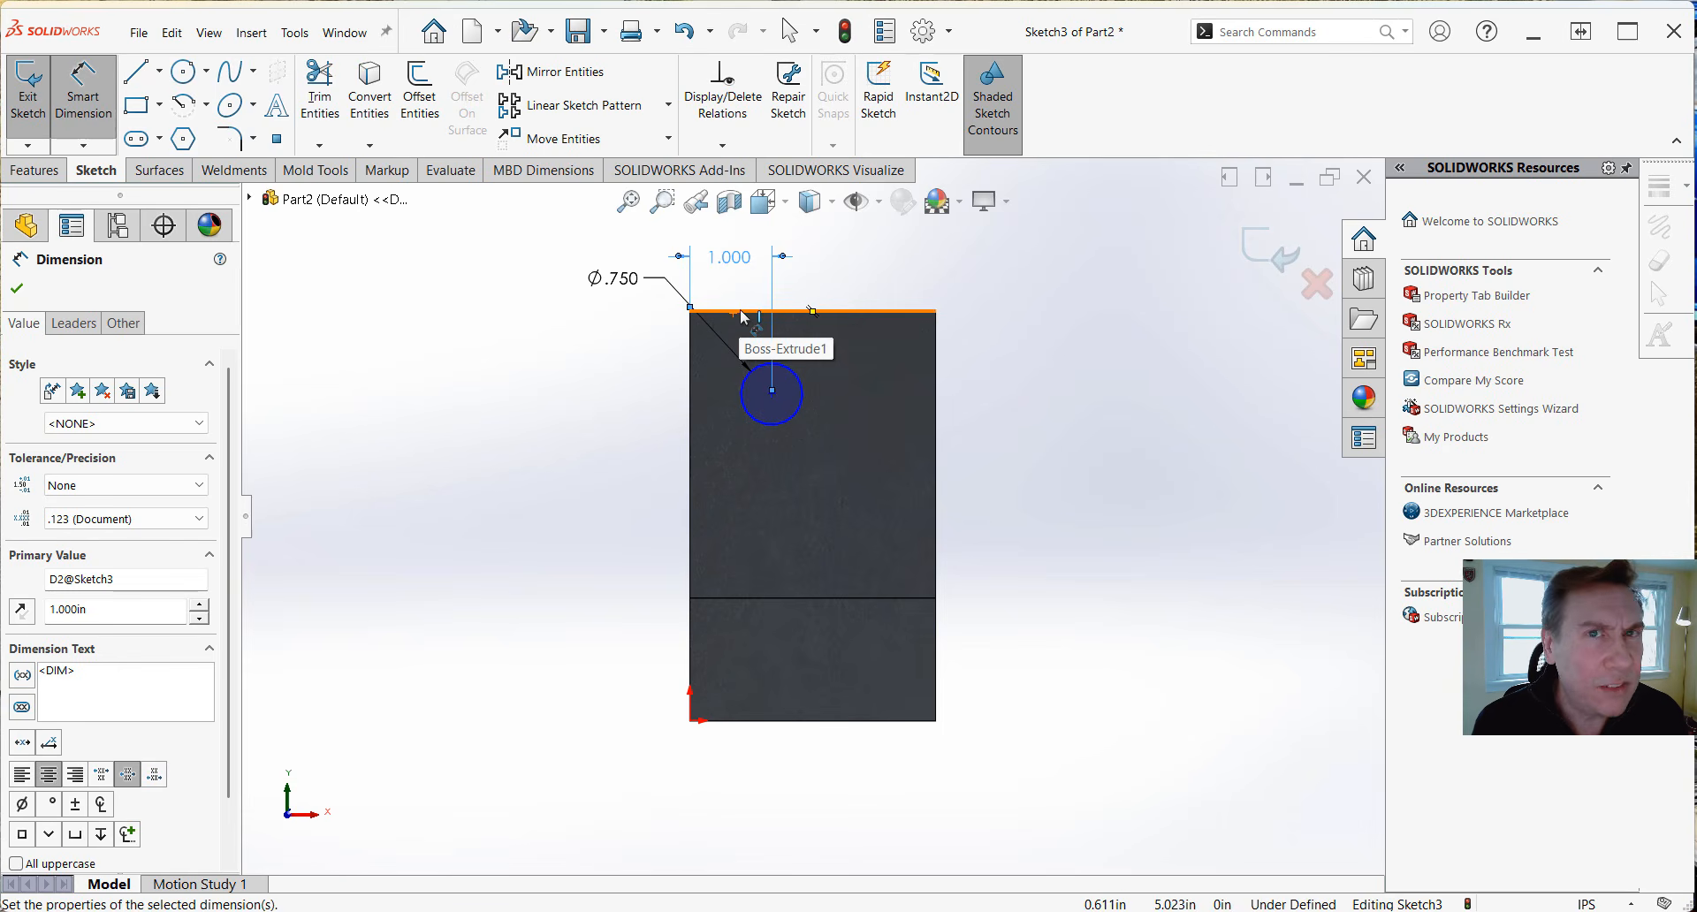
Dimension the circle's center 1.000 in below the plate's top edge.
left_click(742, 314)
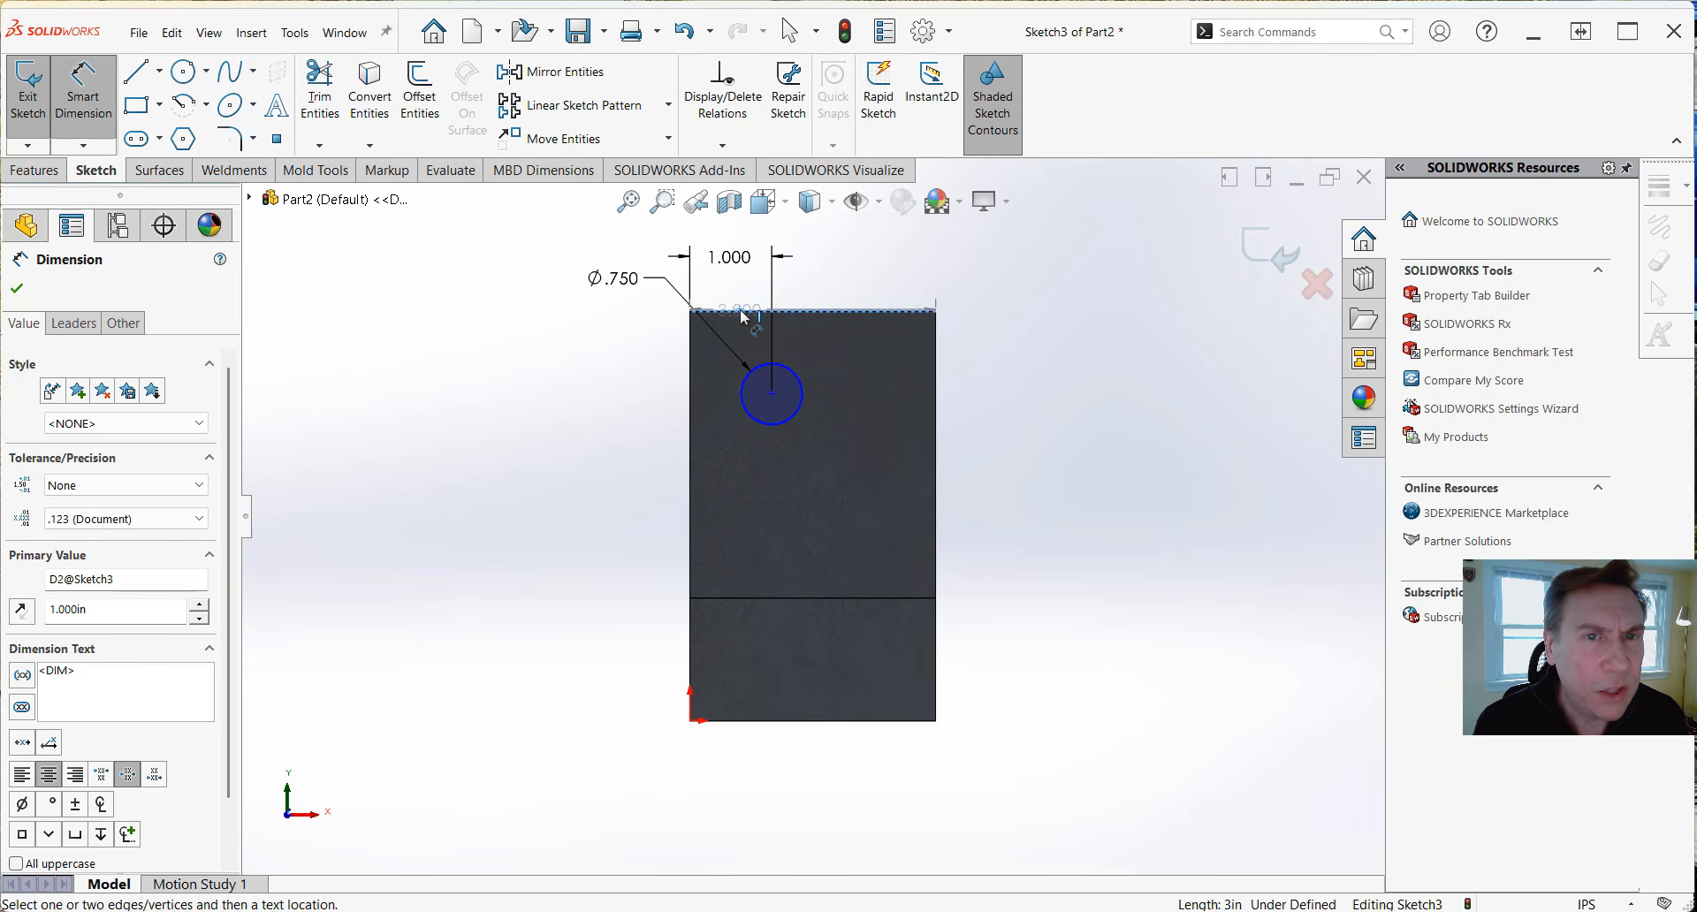
left_click(772, 395)
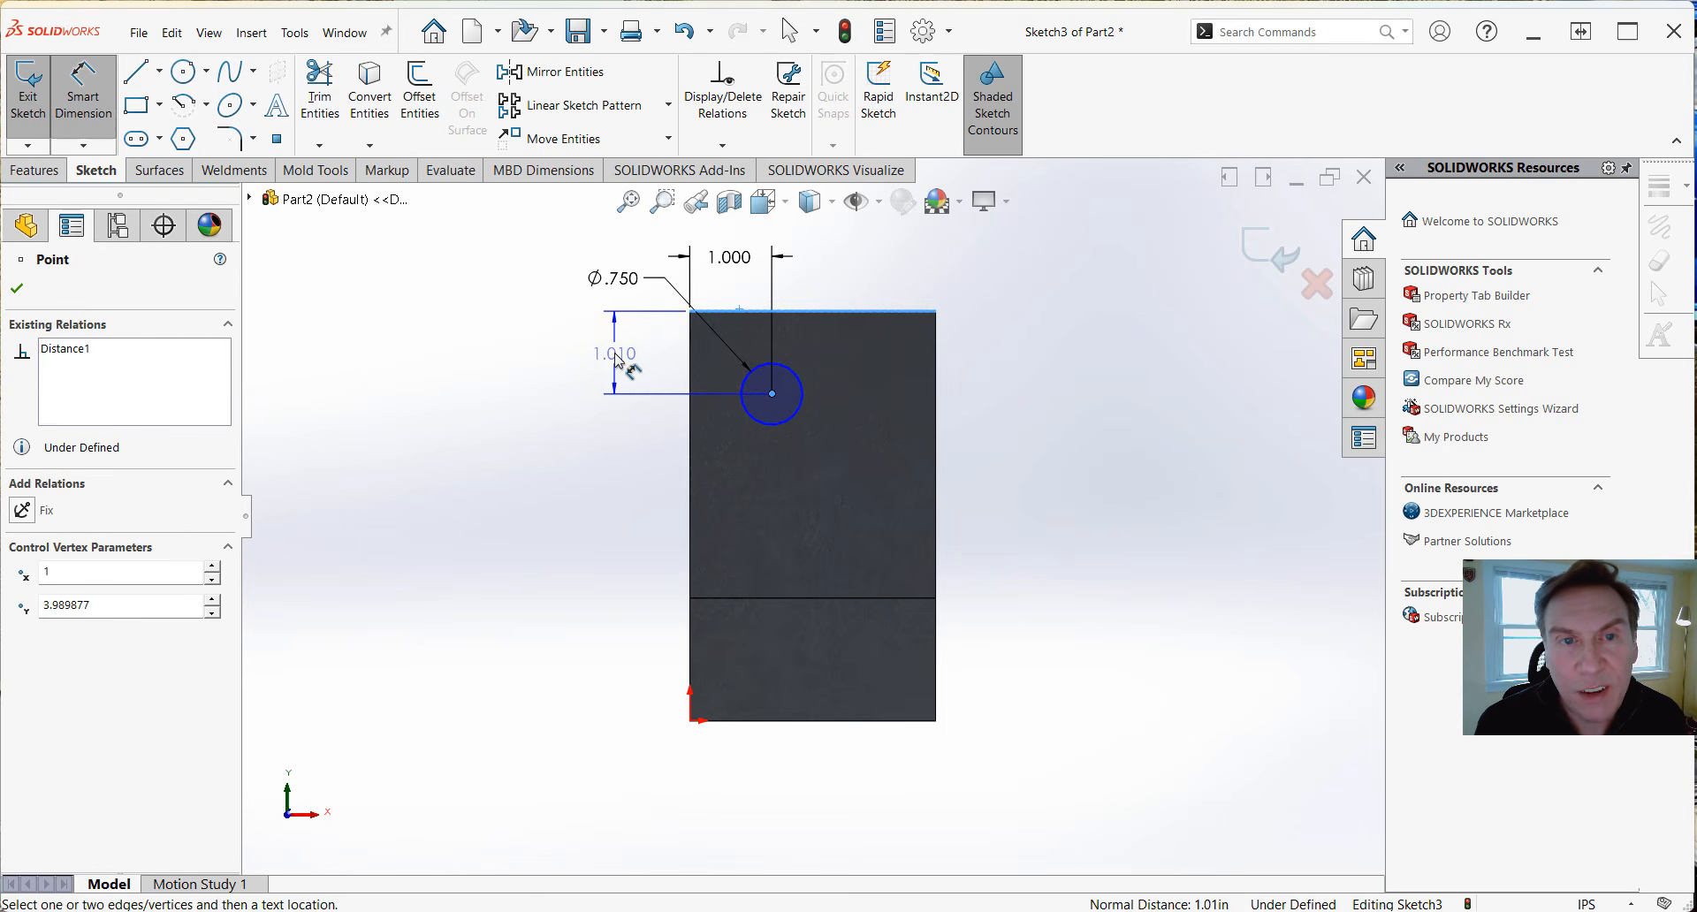
left_click(616, 358)
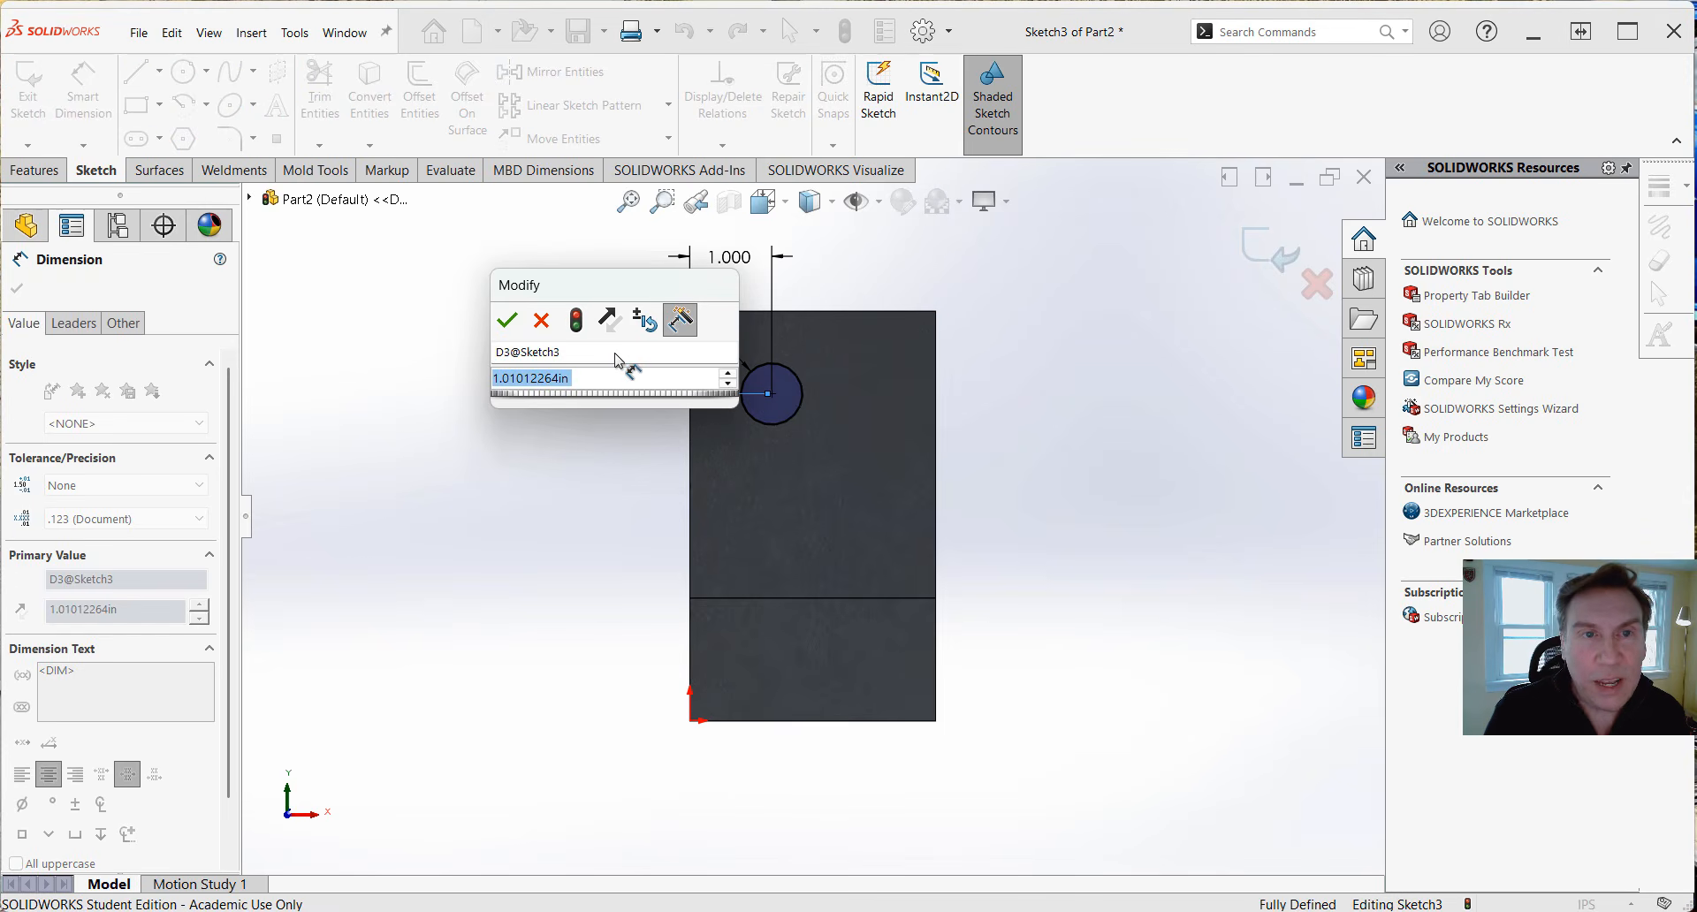
left_click(584, 381)
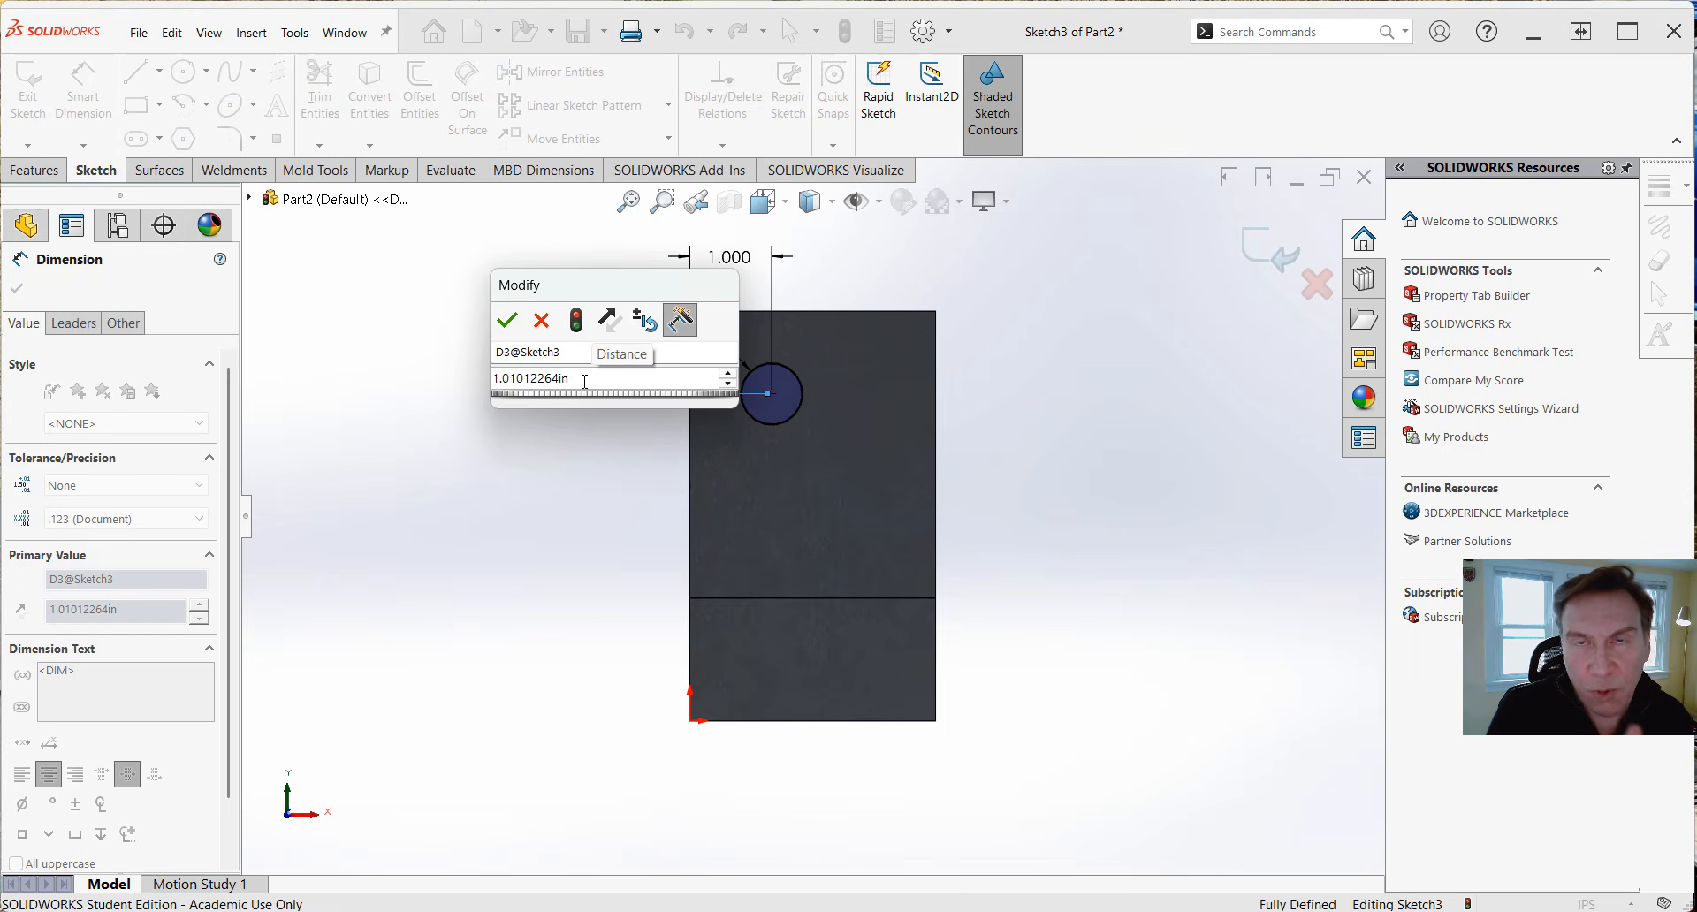
key("BackSpace")
key("BackSpace")
key("BackSpace")
key("BackSpace")
key("BackSpace")
key("BackSpace")
key("BackSpace")
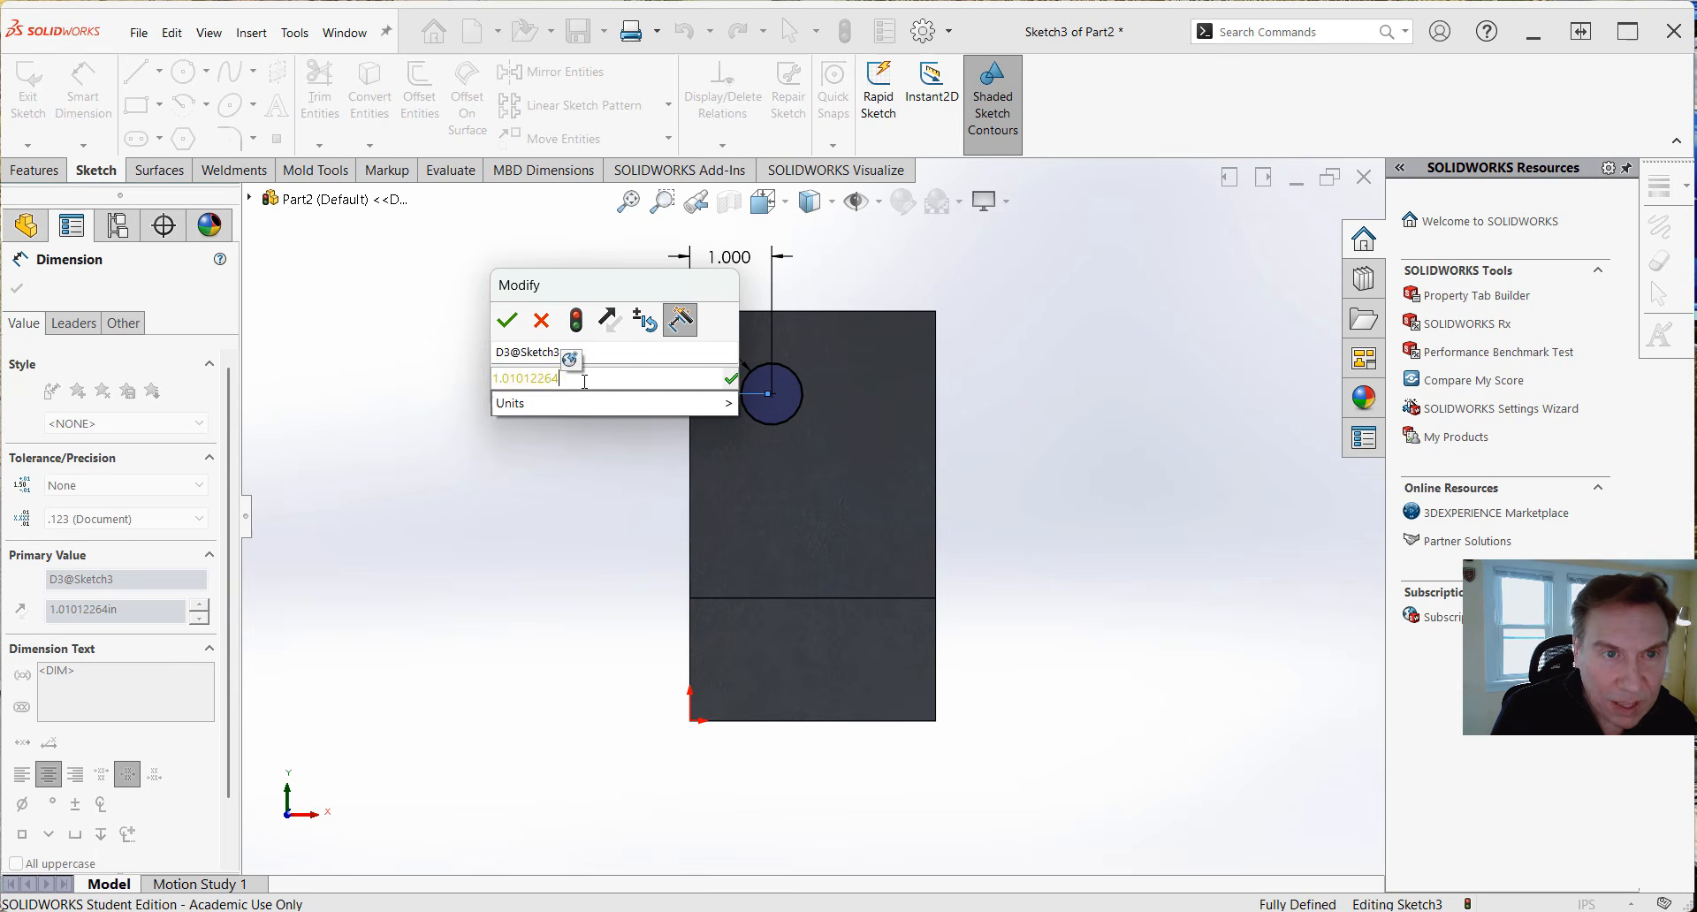
key("BackSpace")
key("BackSpace")
key("BackSpace")
key("BackSpace")
key("BackSpace")
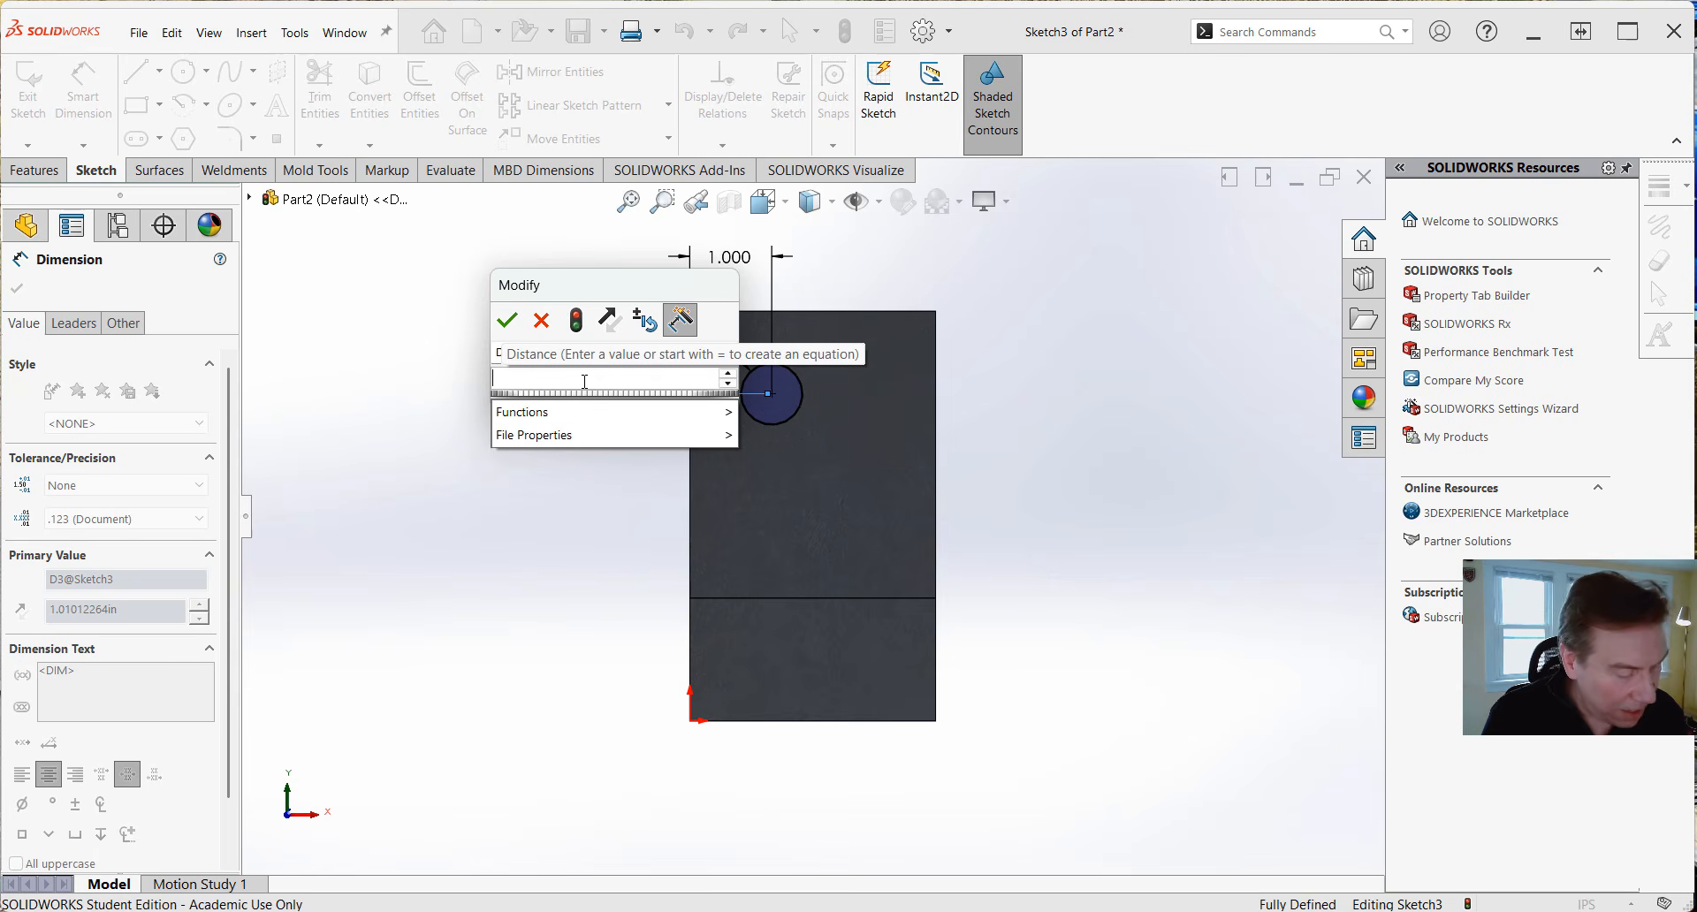
type("1.00")
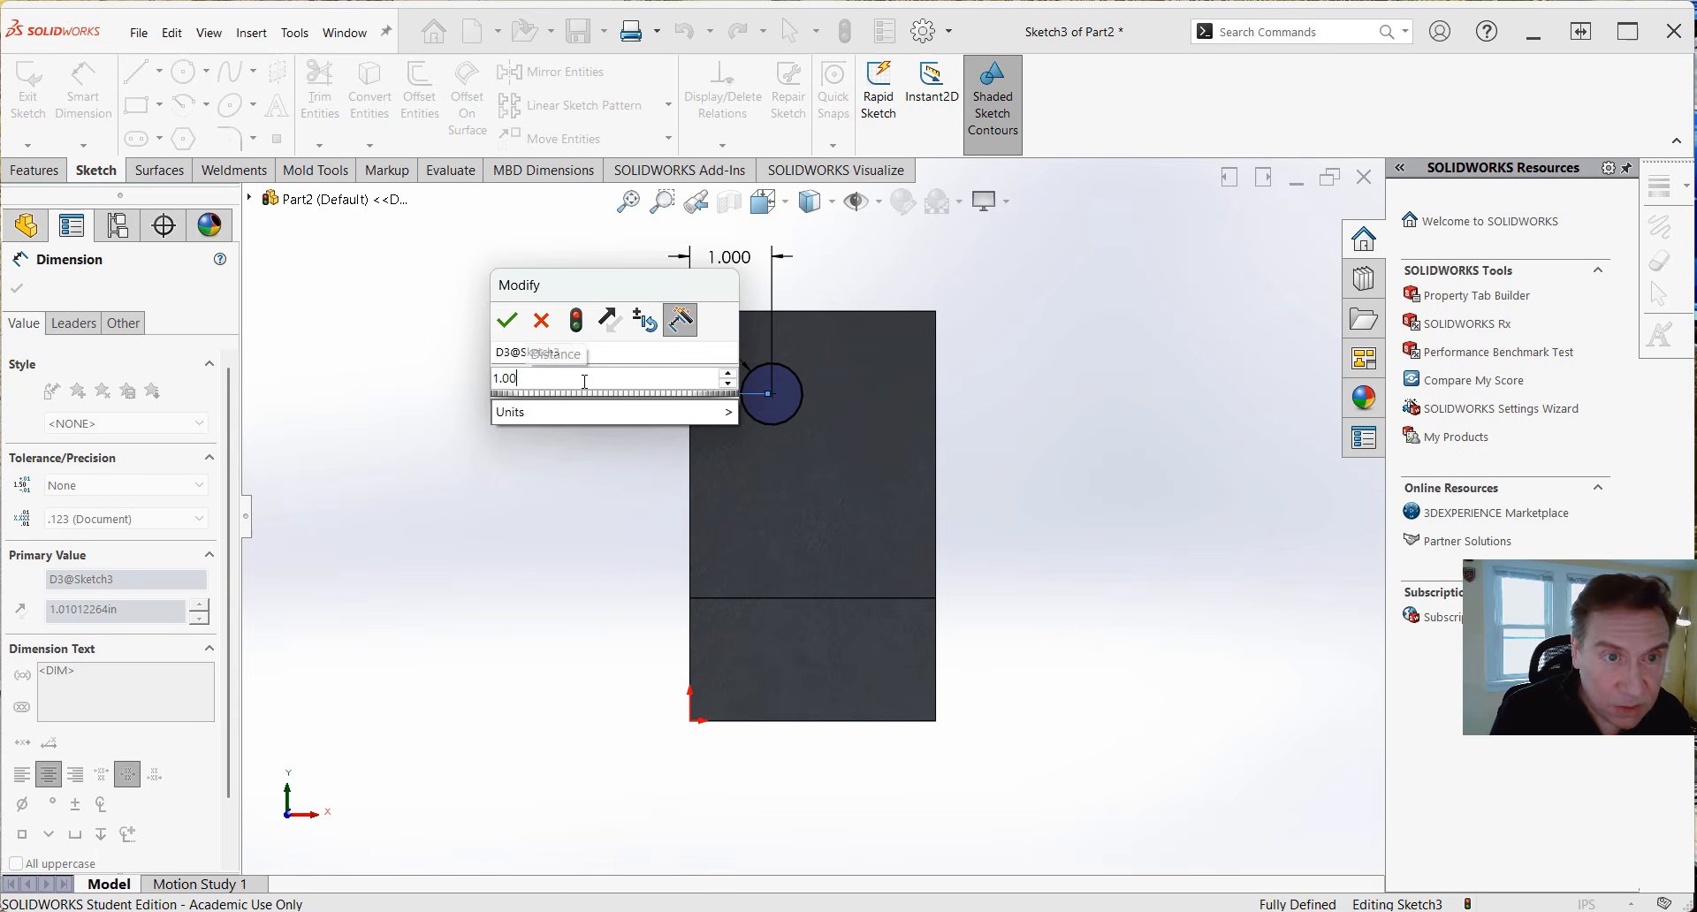
type("0")
key("Return")
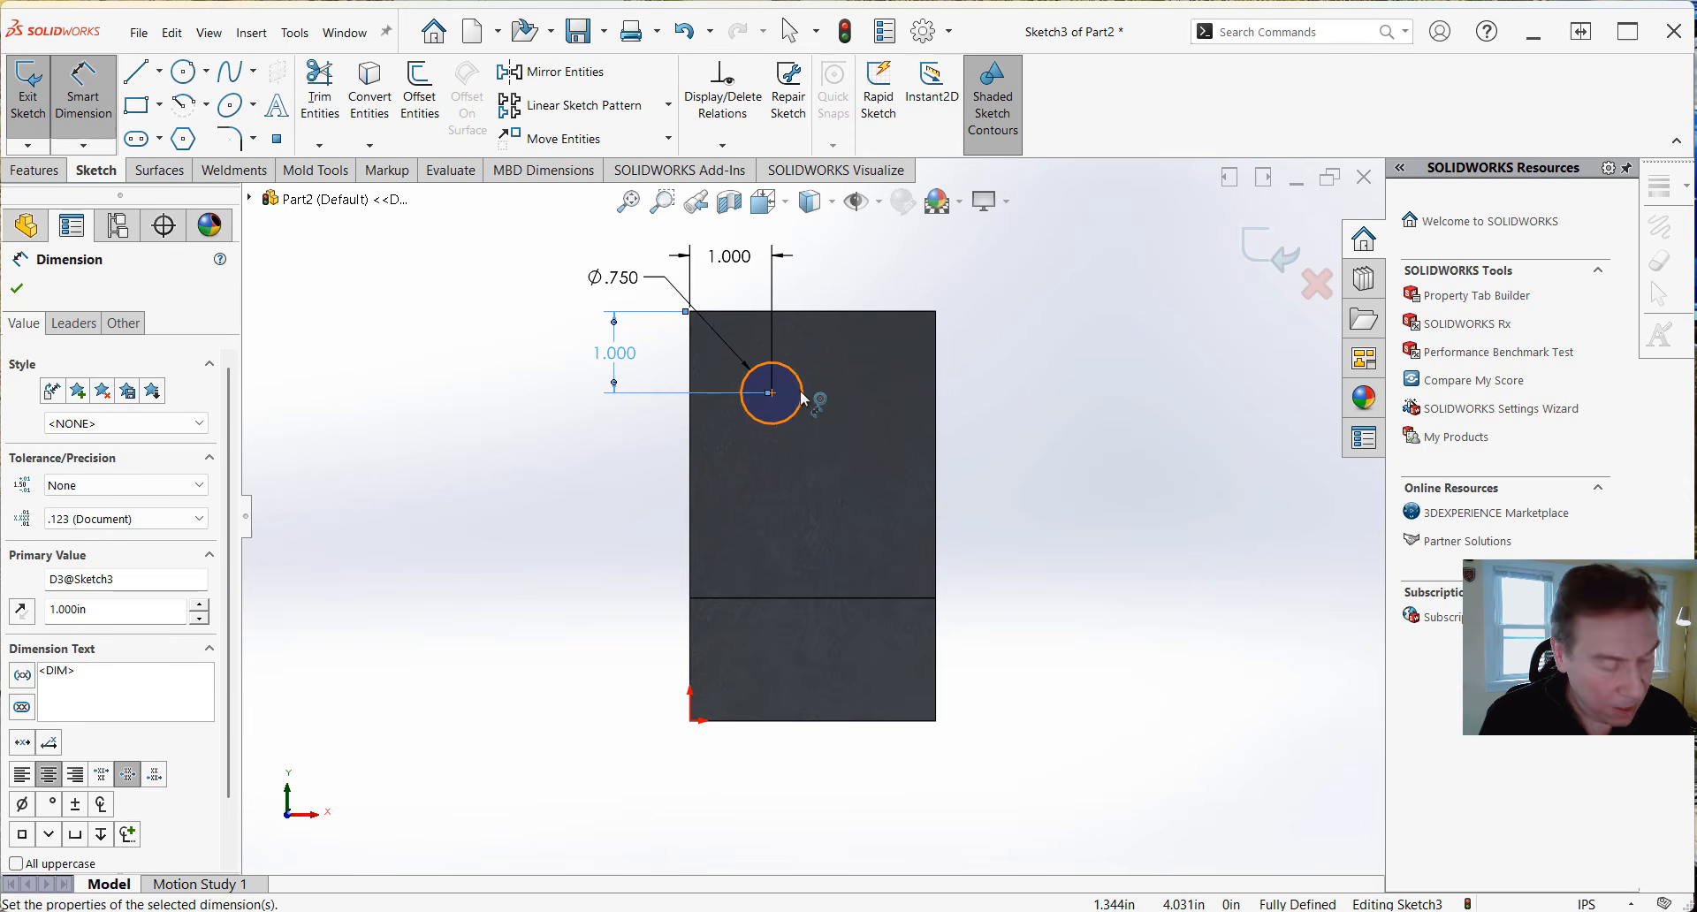
Delete the circle's horizontal location dimension and dimension its center again 1 in from the plate's left edge.
key("Escape")
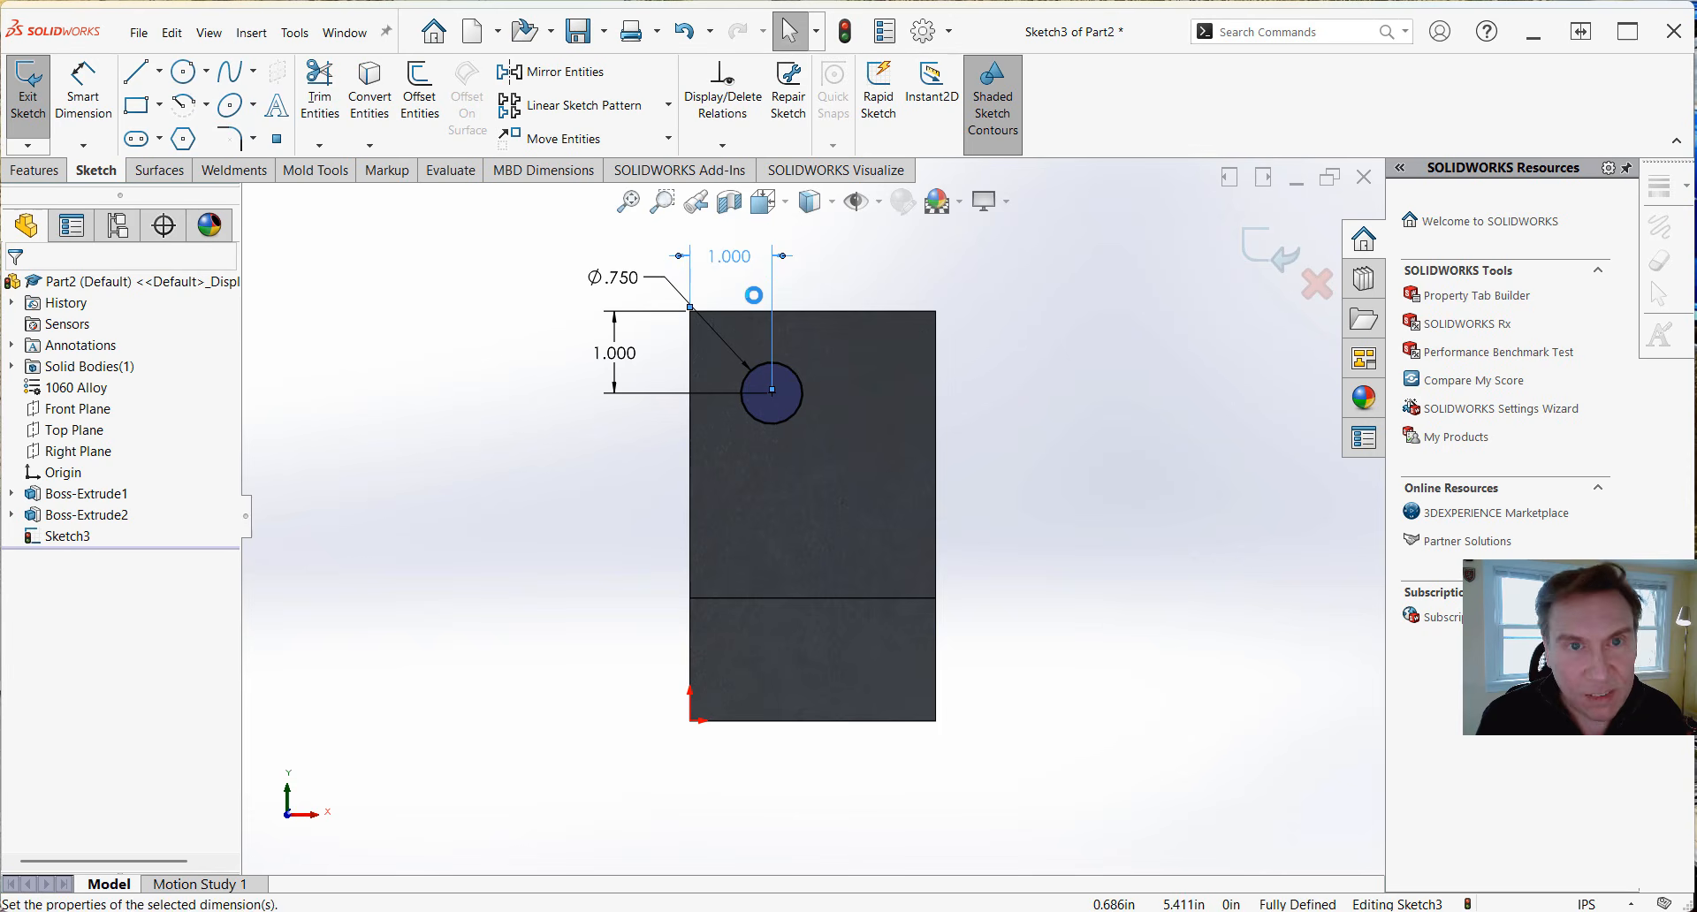
key("Delete")
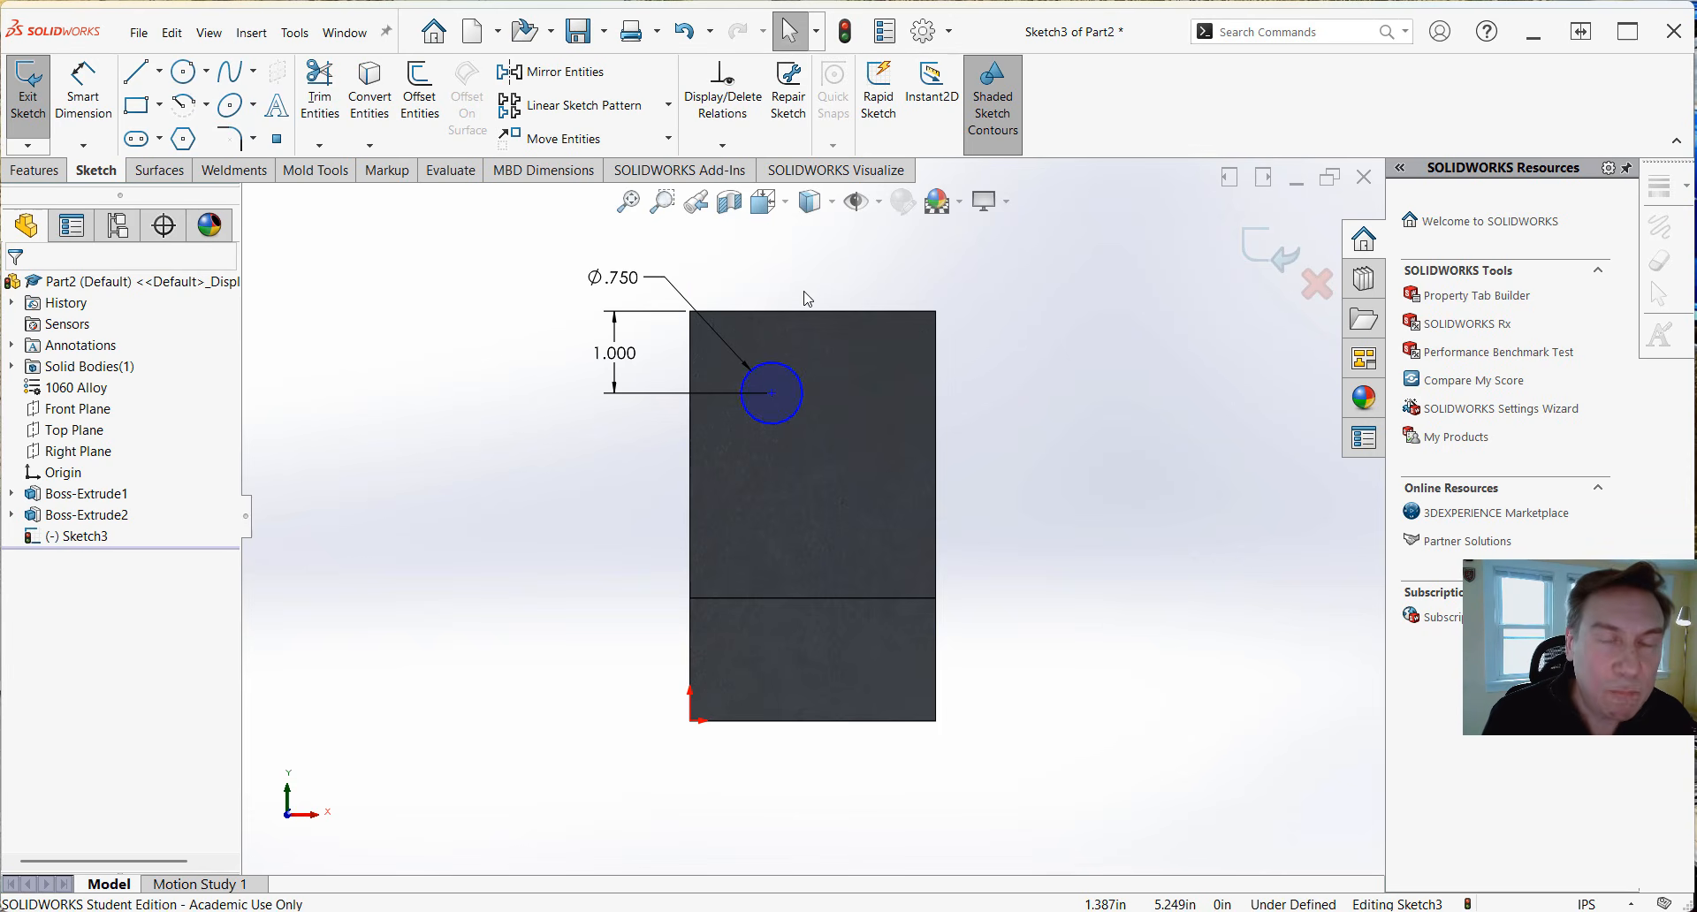
left_click(84, 93)
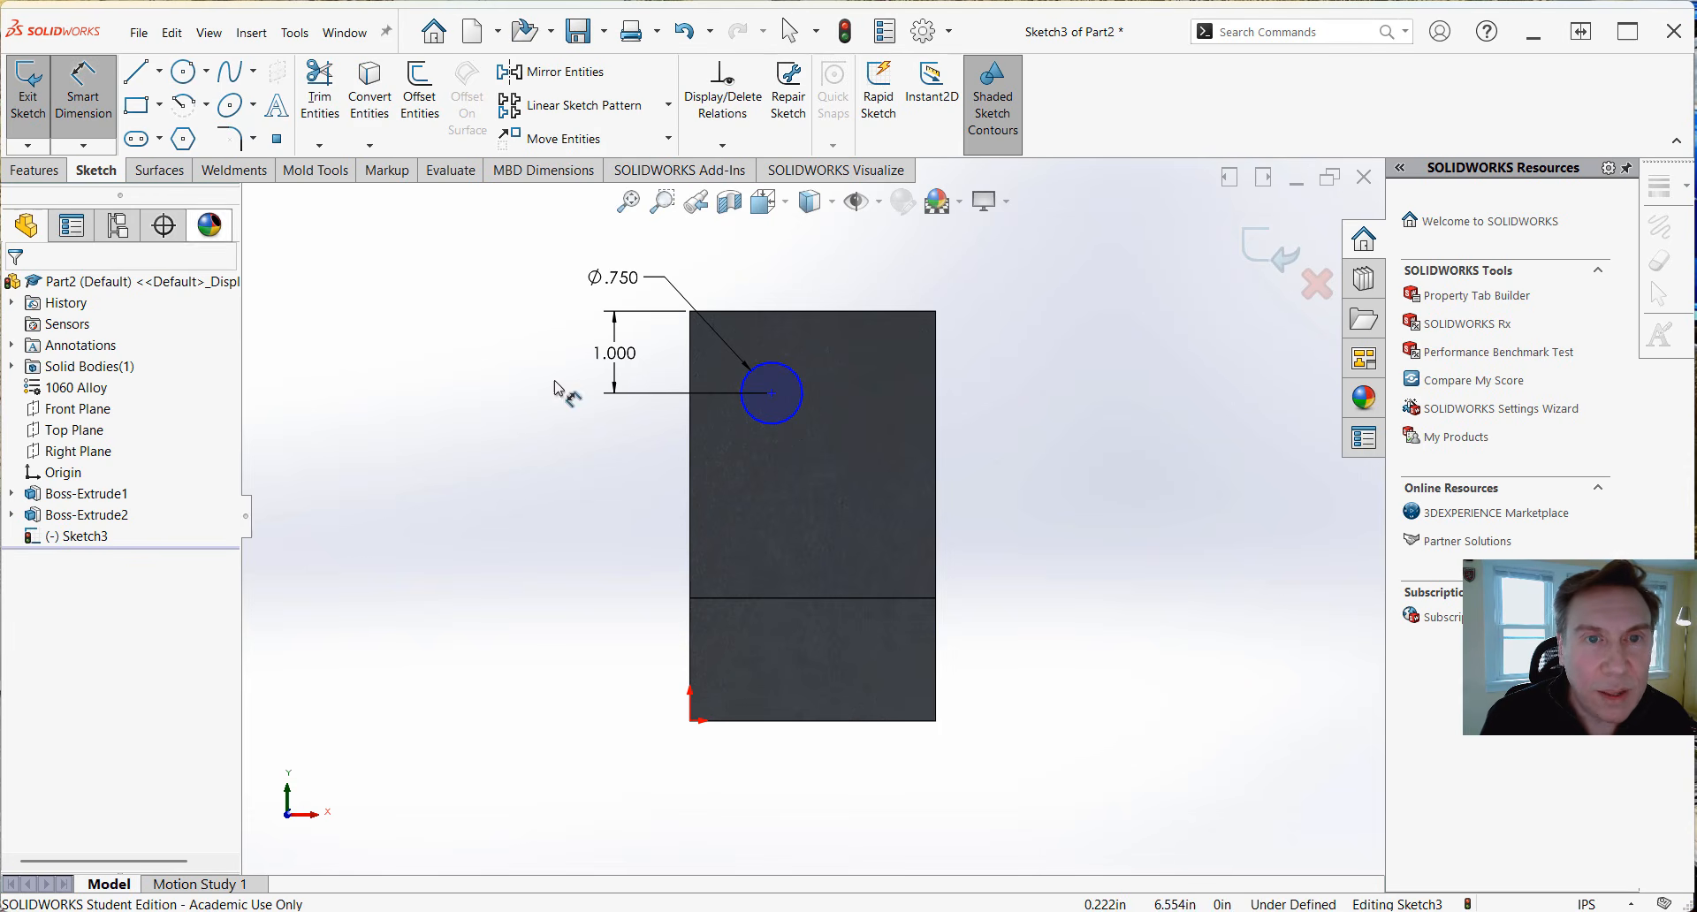
left_click(772, 392)
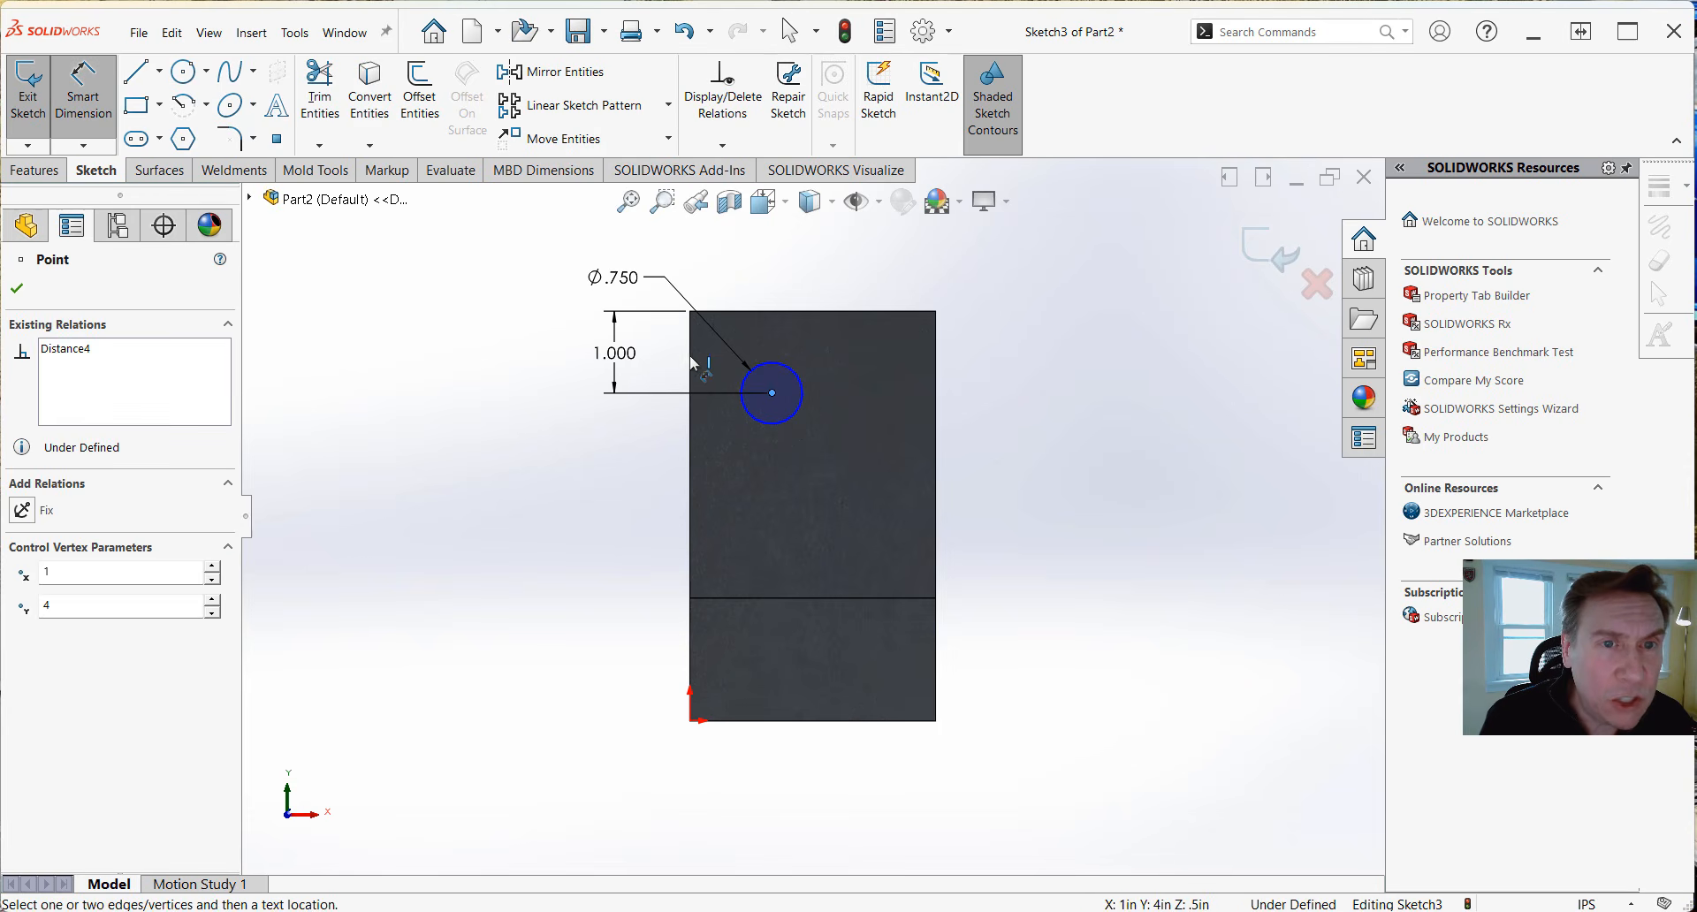
left_click(692, 363)
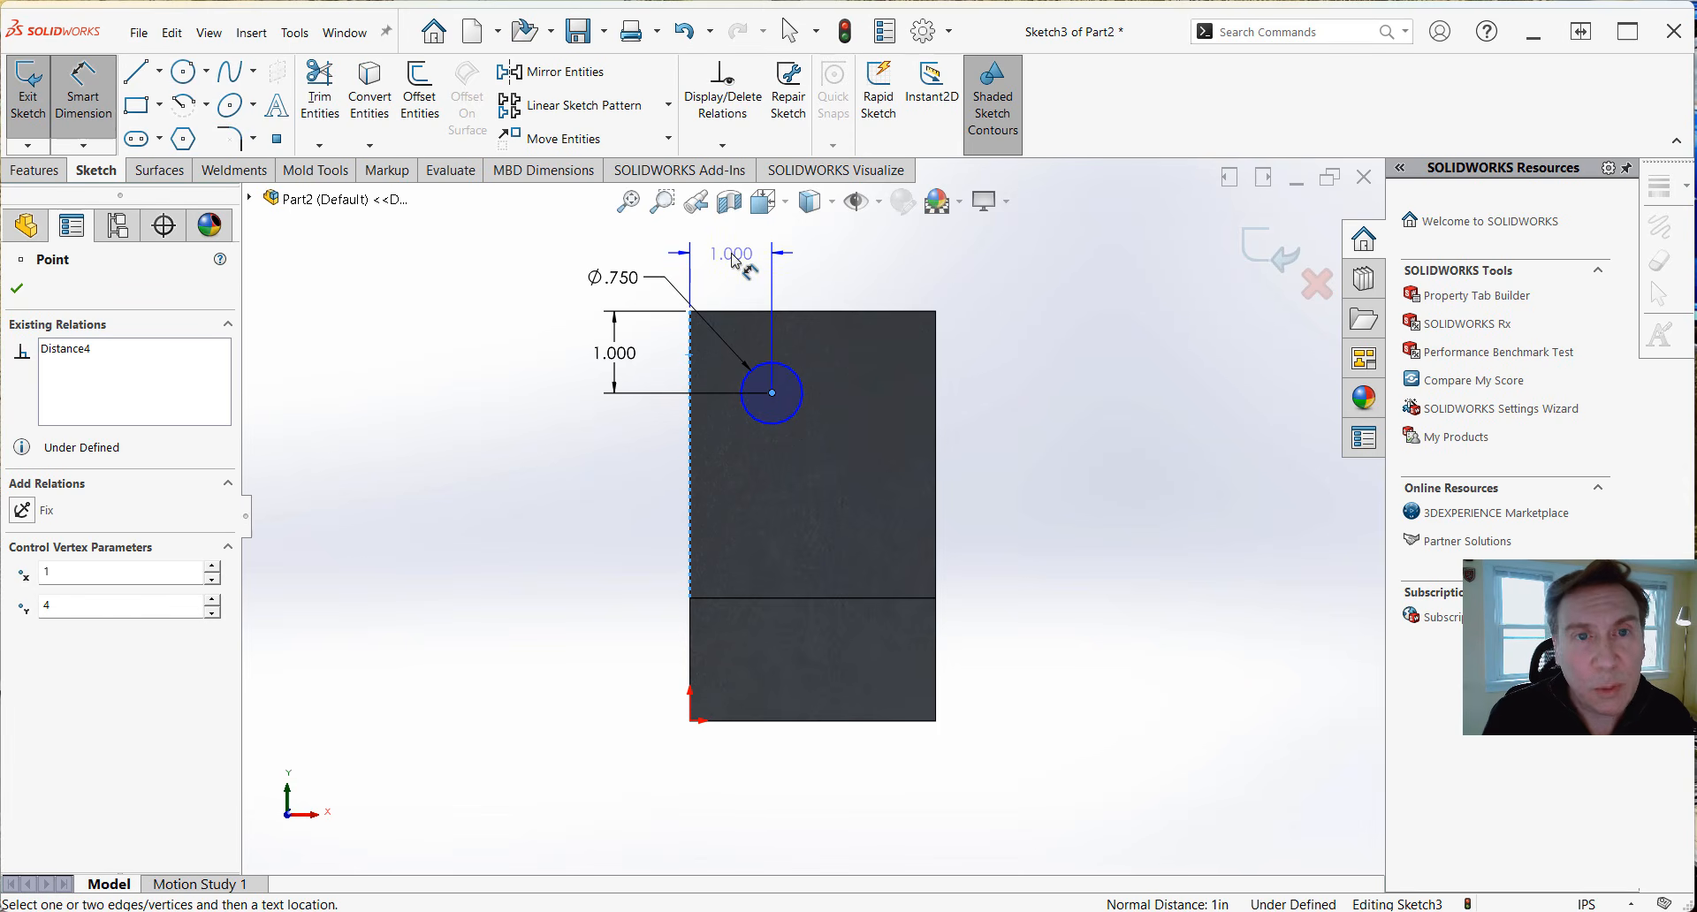
left_click(733, 256)
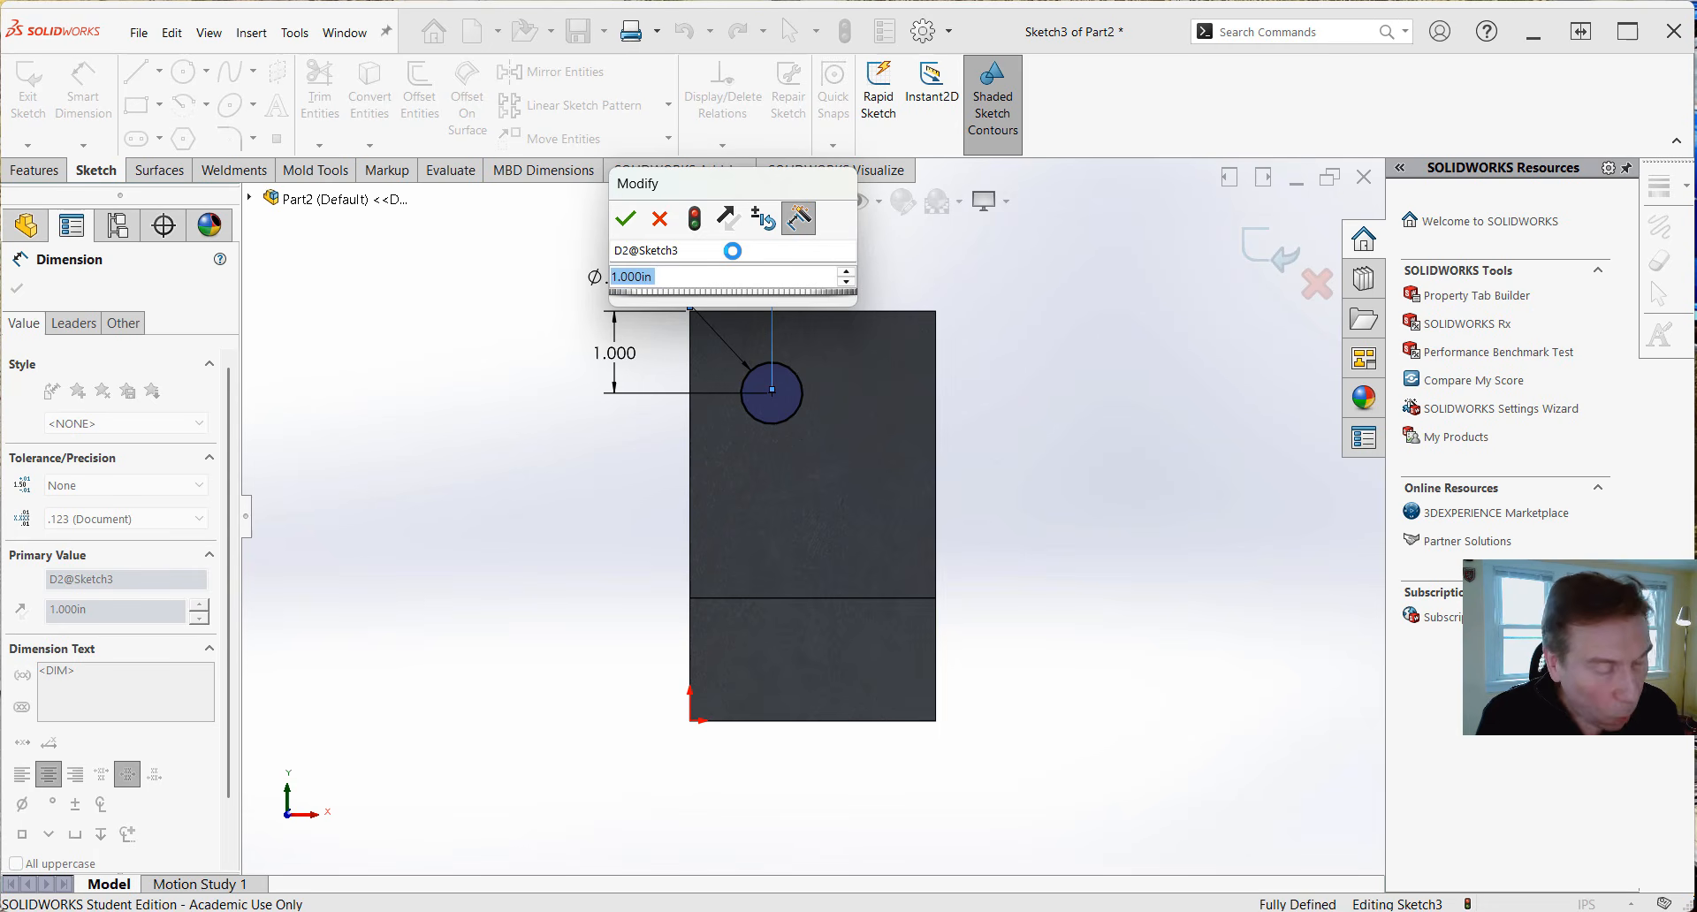
type("1")
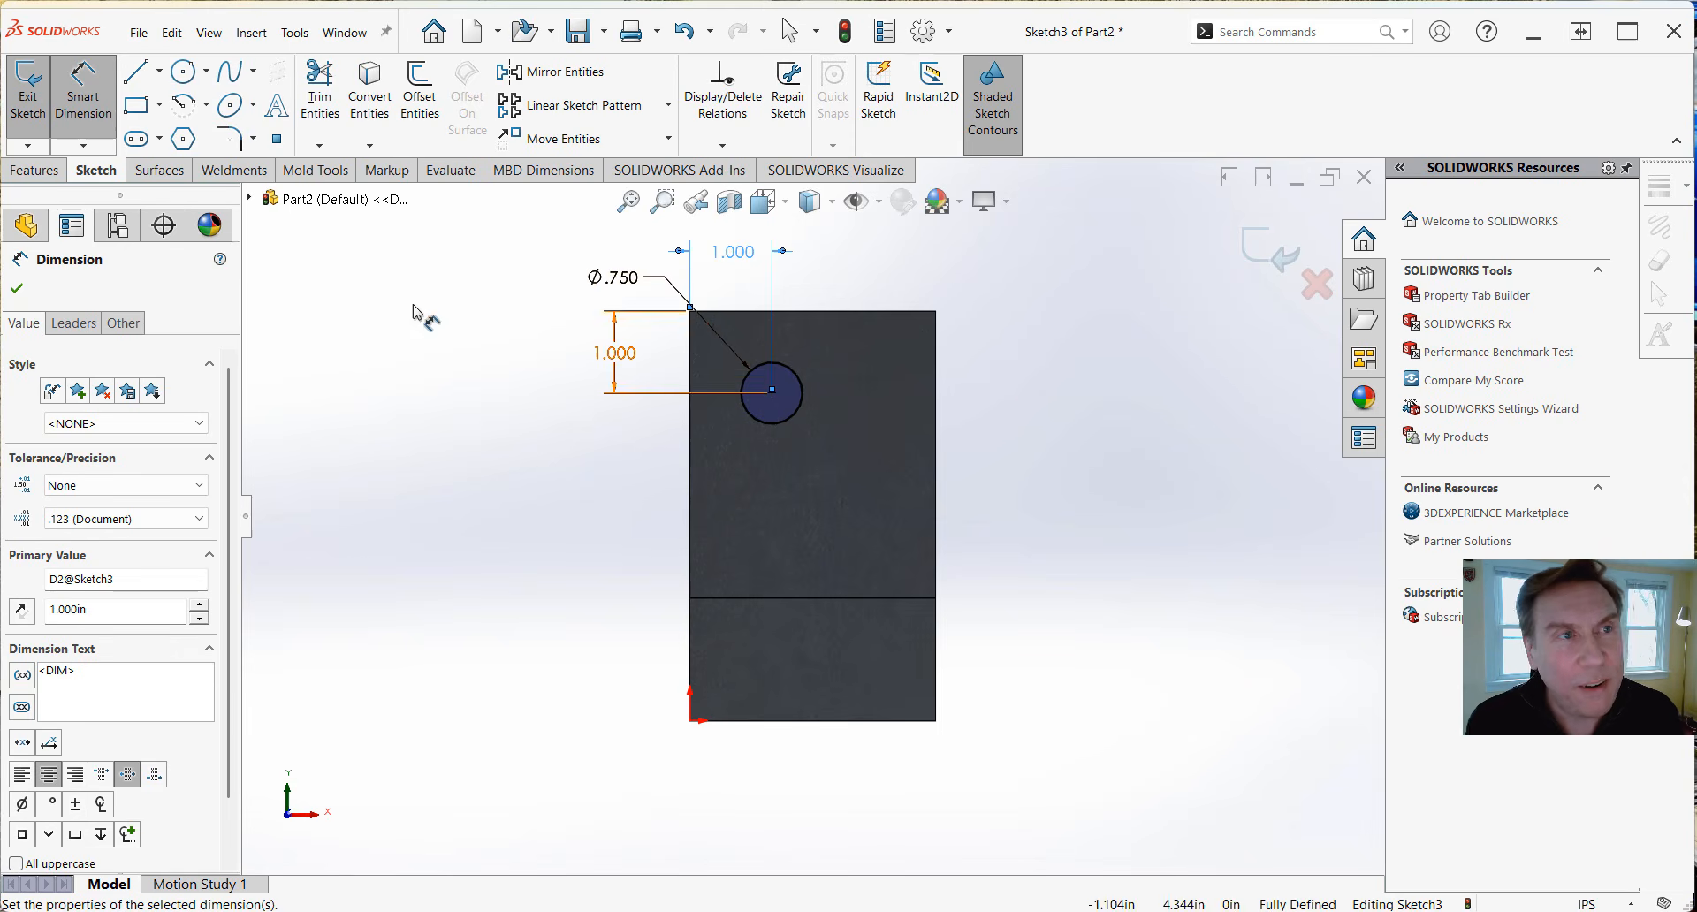
Cut the 0.75 in circle through the plate with an Extruded Cut using the Through All end condition.
left_click(49, 173)
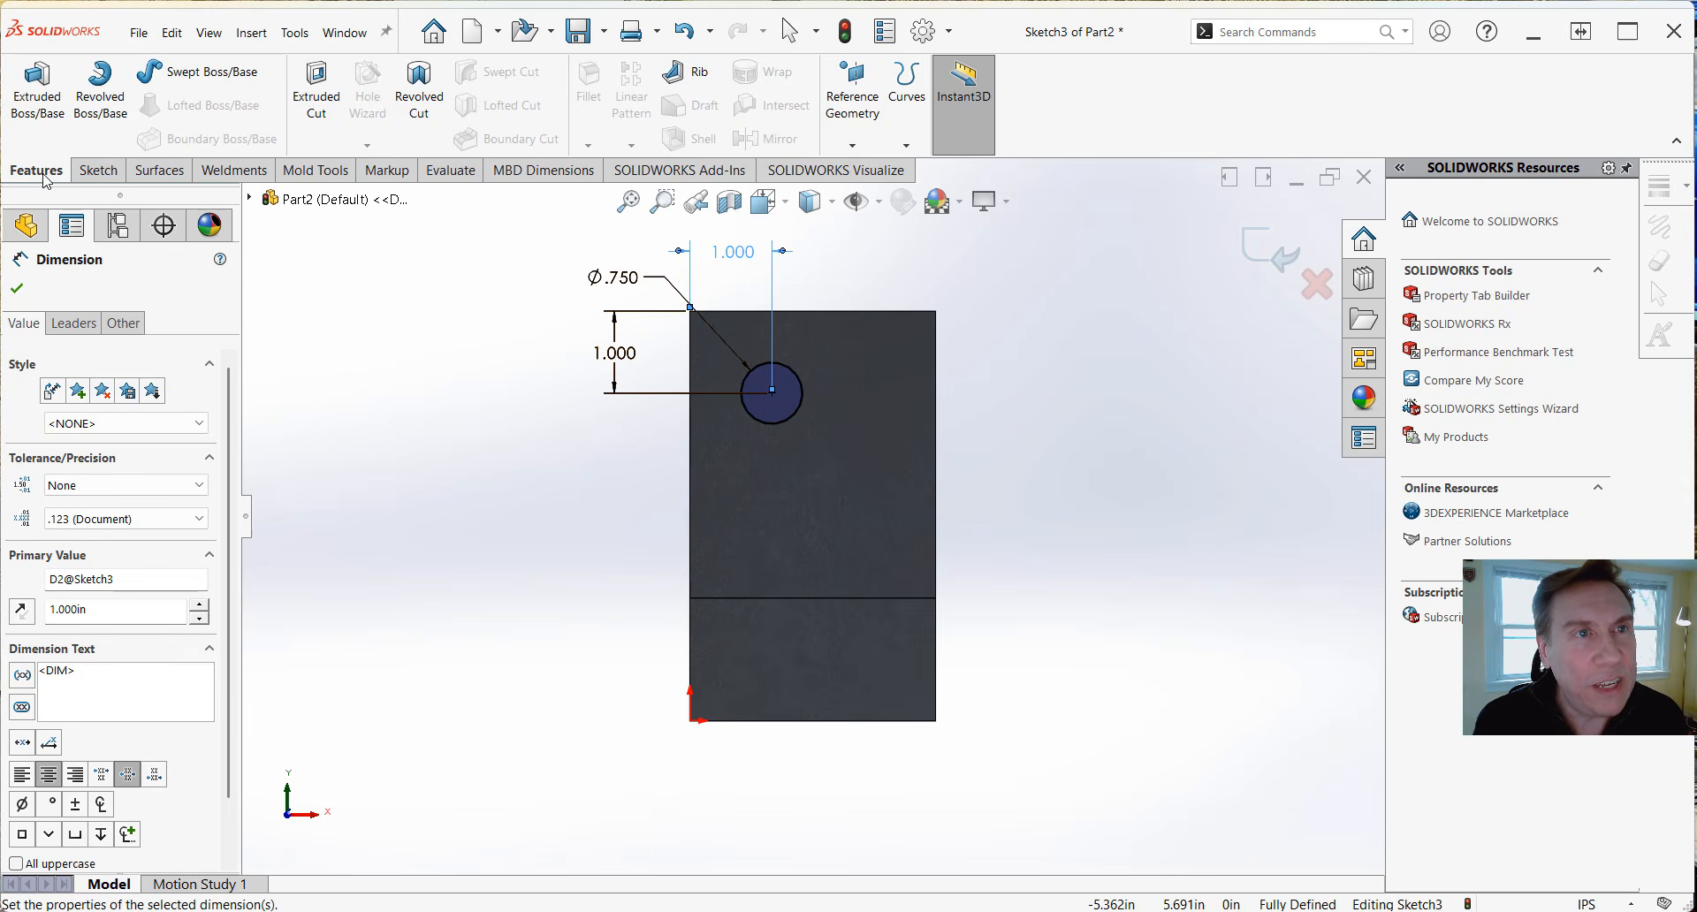
left_click(320, 105)
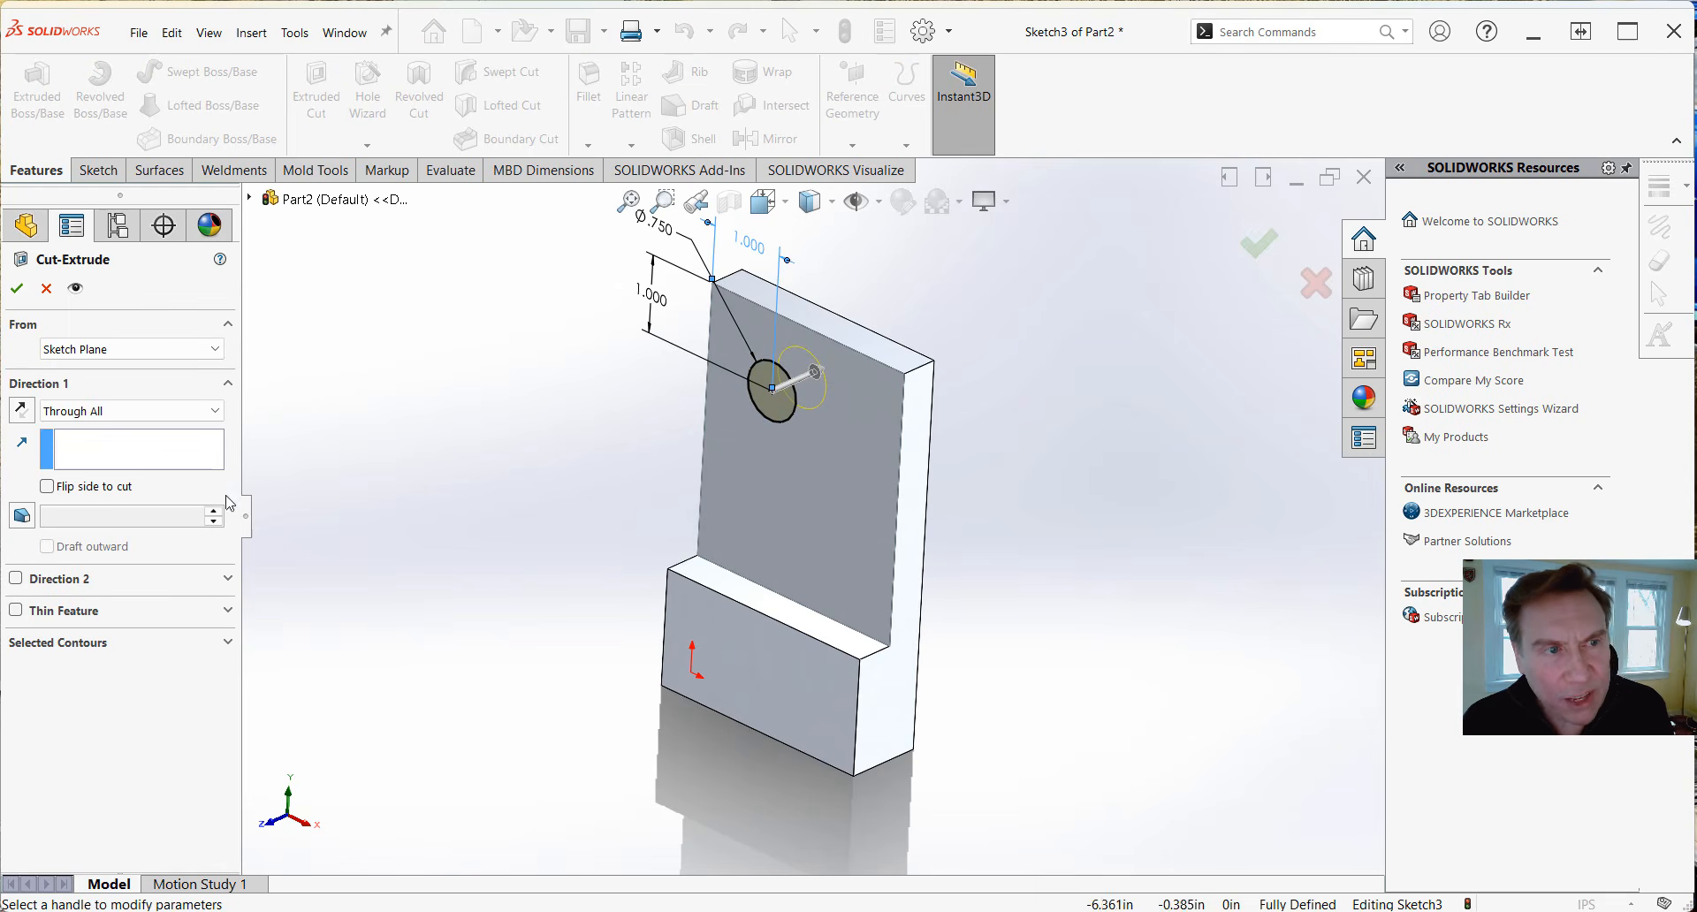
left_click(147, 414)
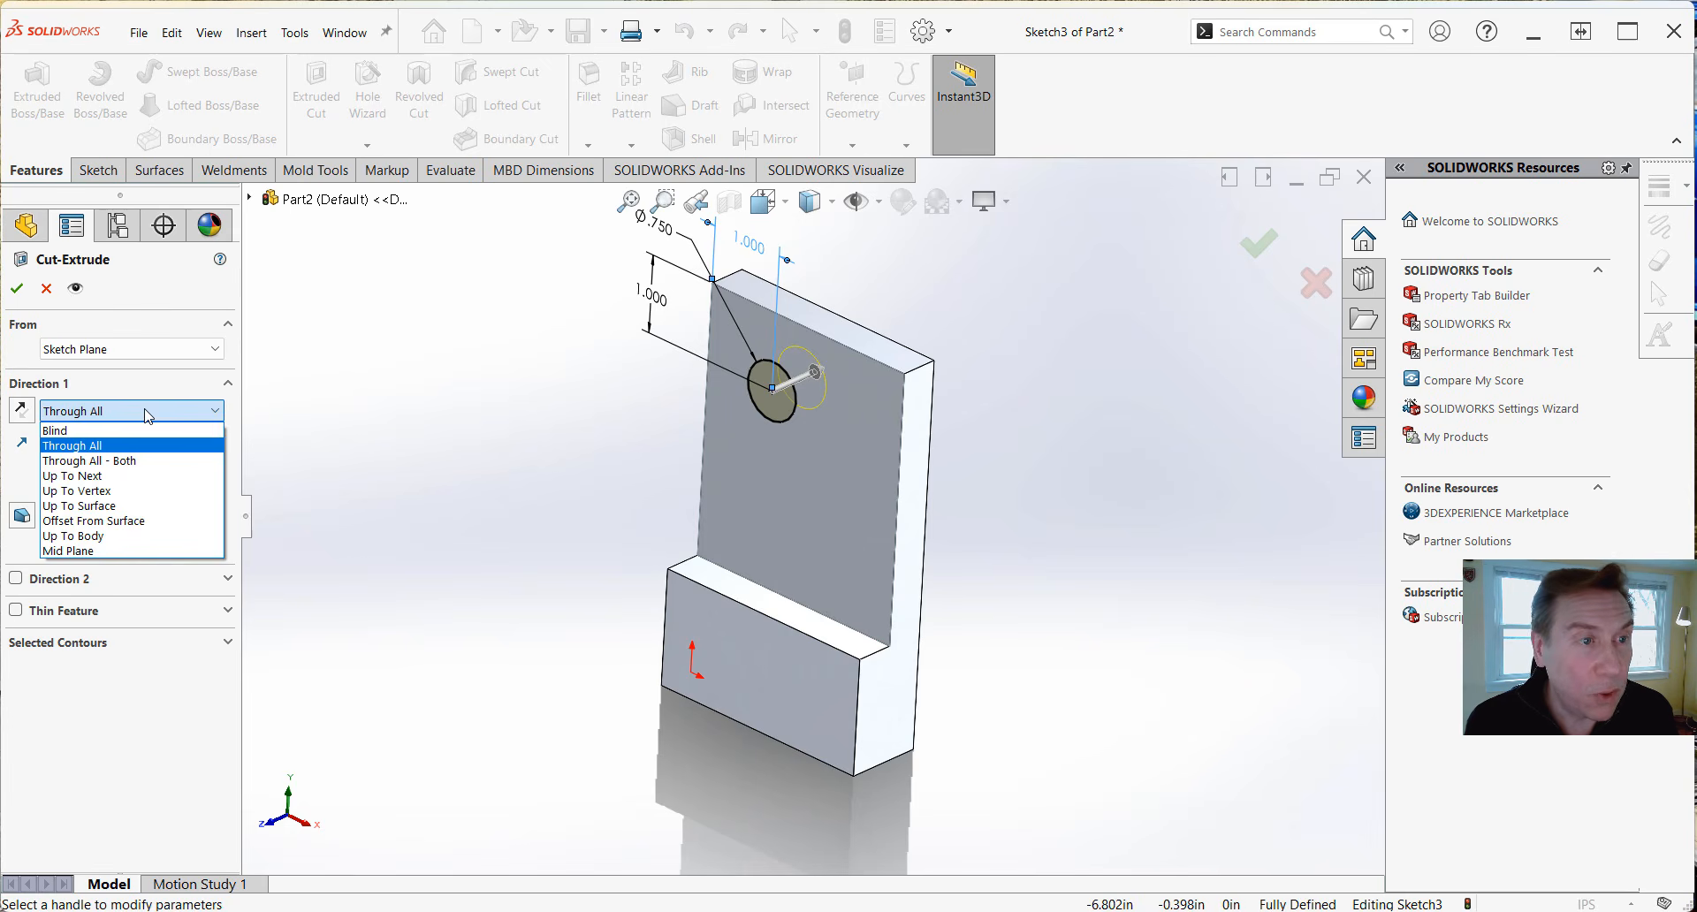
left_click(147, 413)
left_click(147, 414)
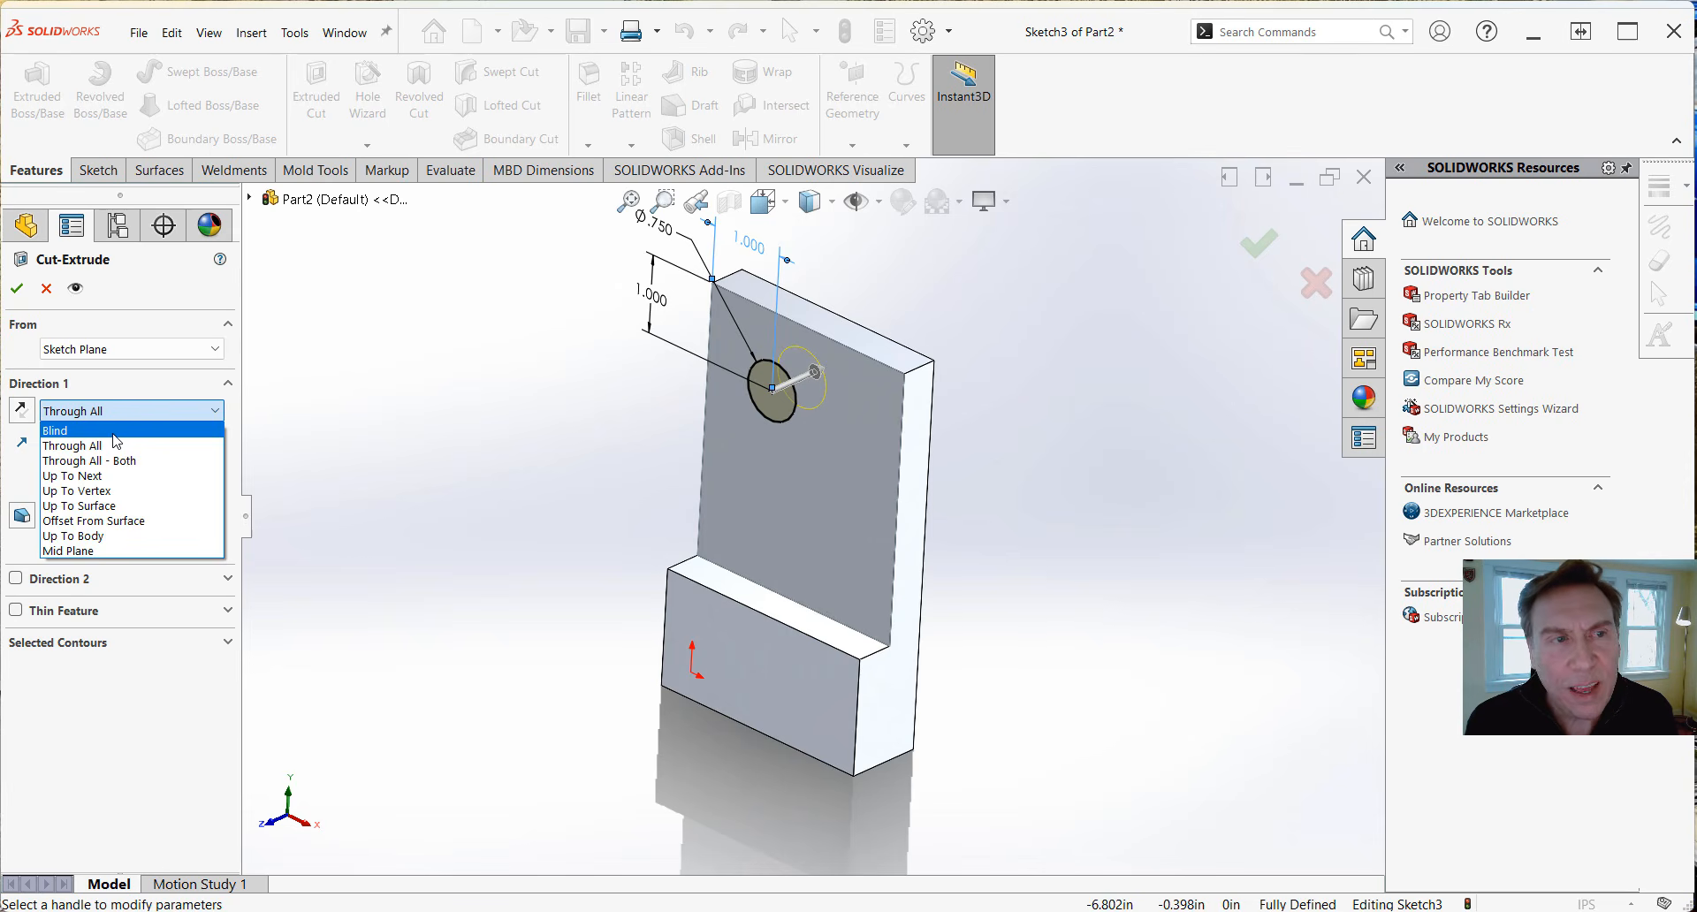
left_click(114, 431)
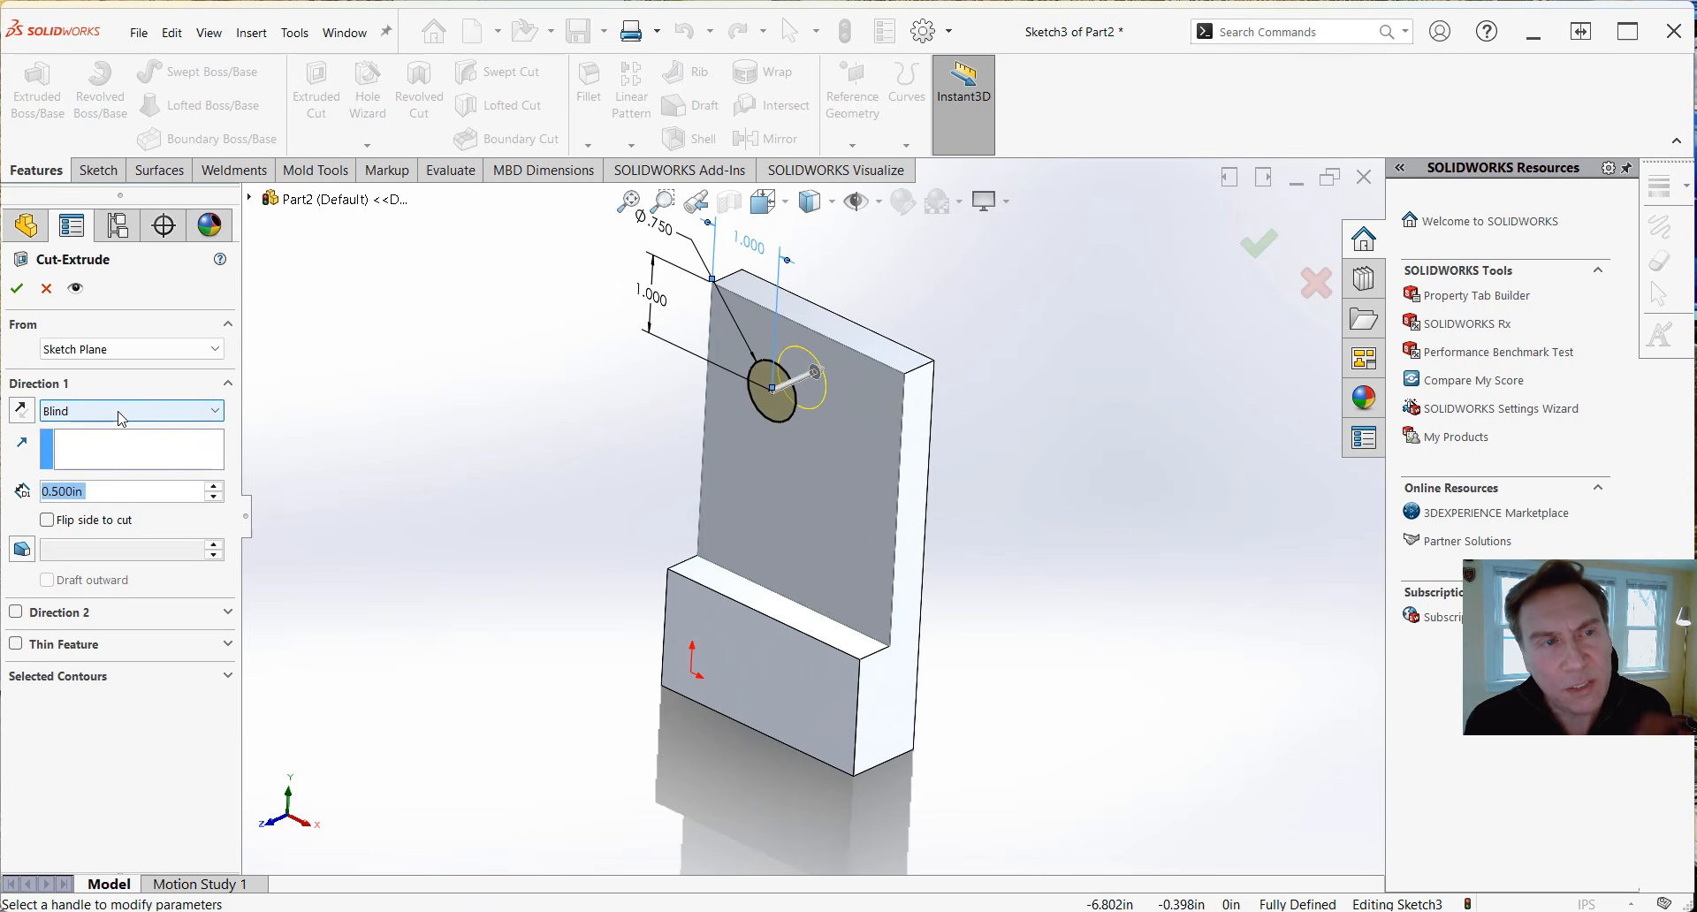
left_click(122, 418)
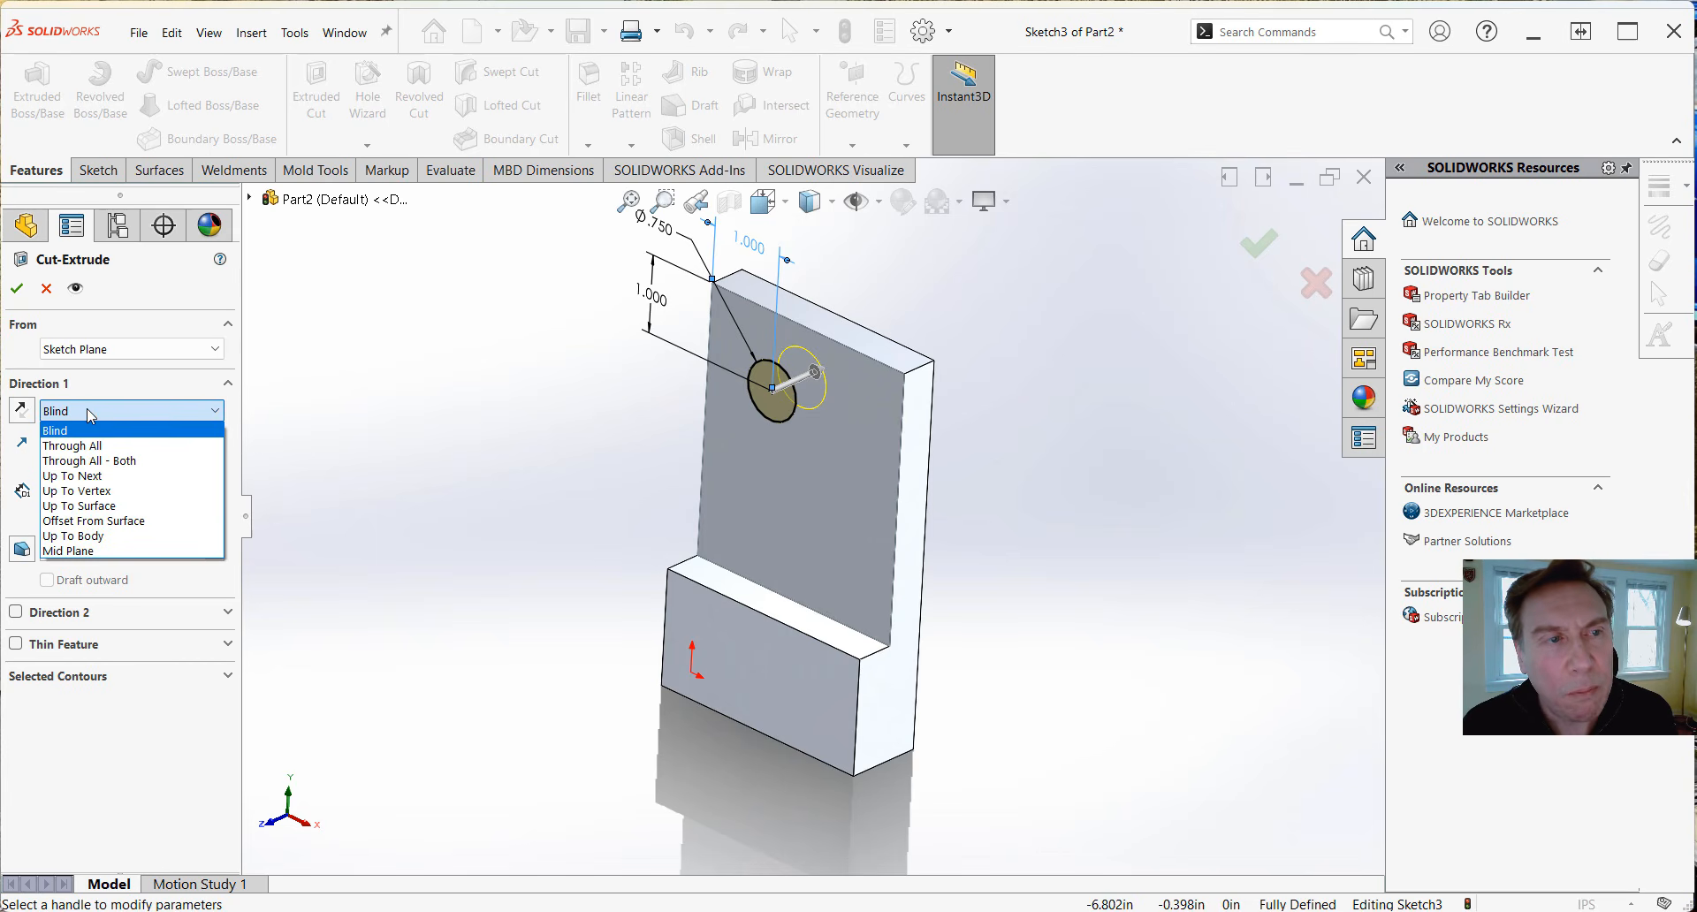
left_click(87, 411)
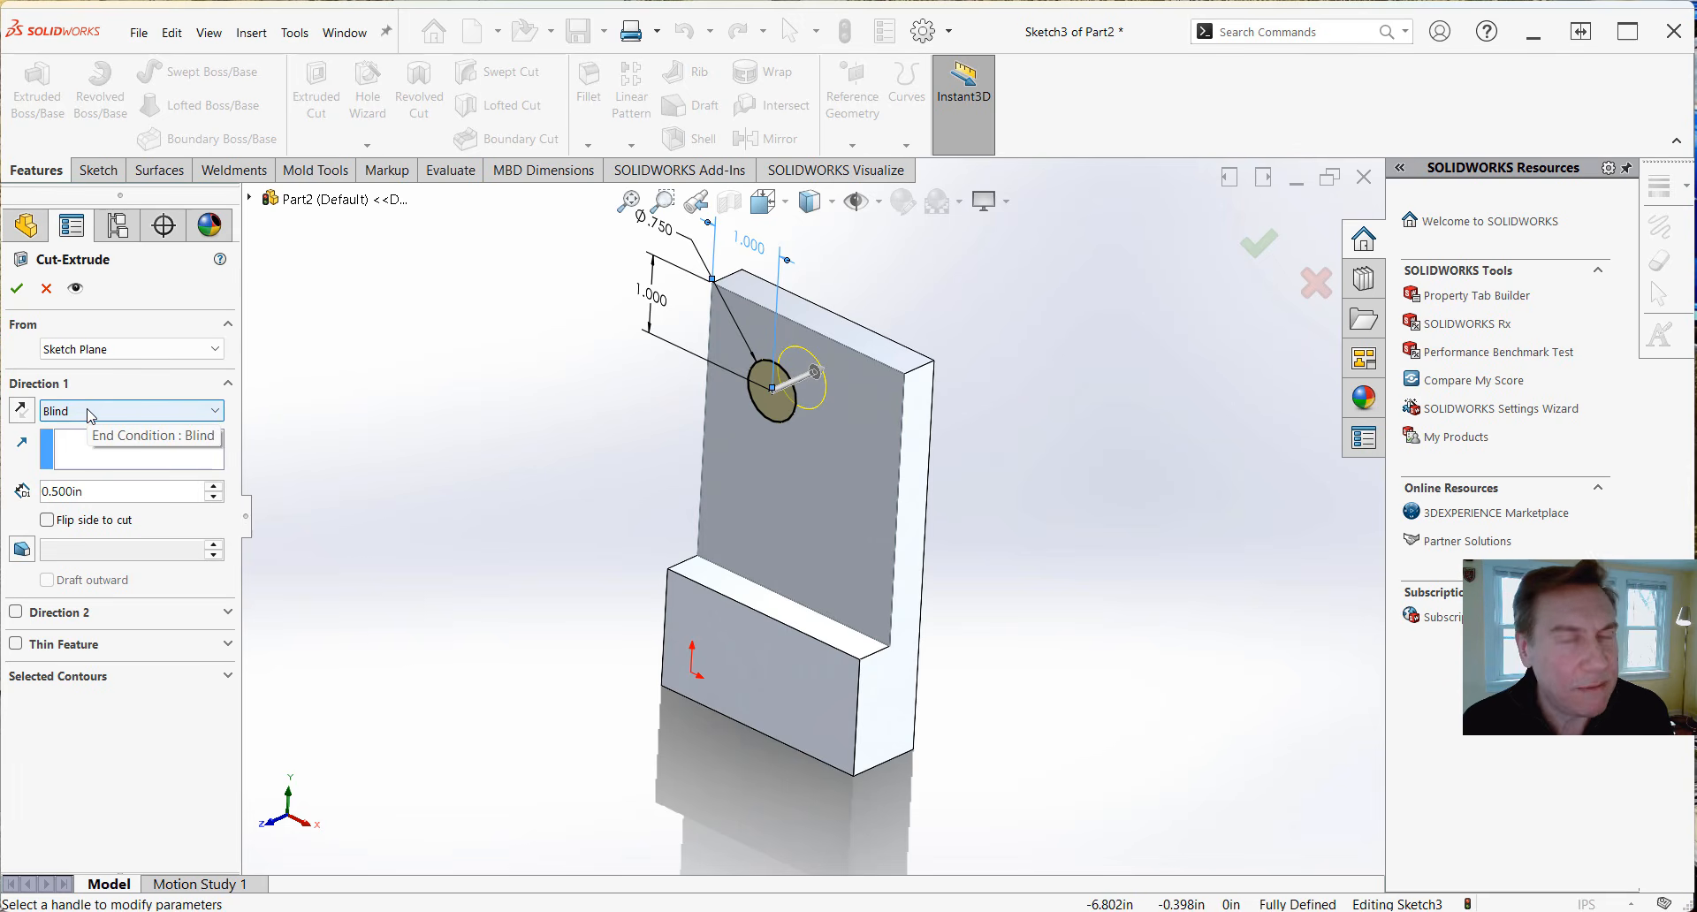
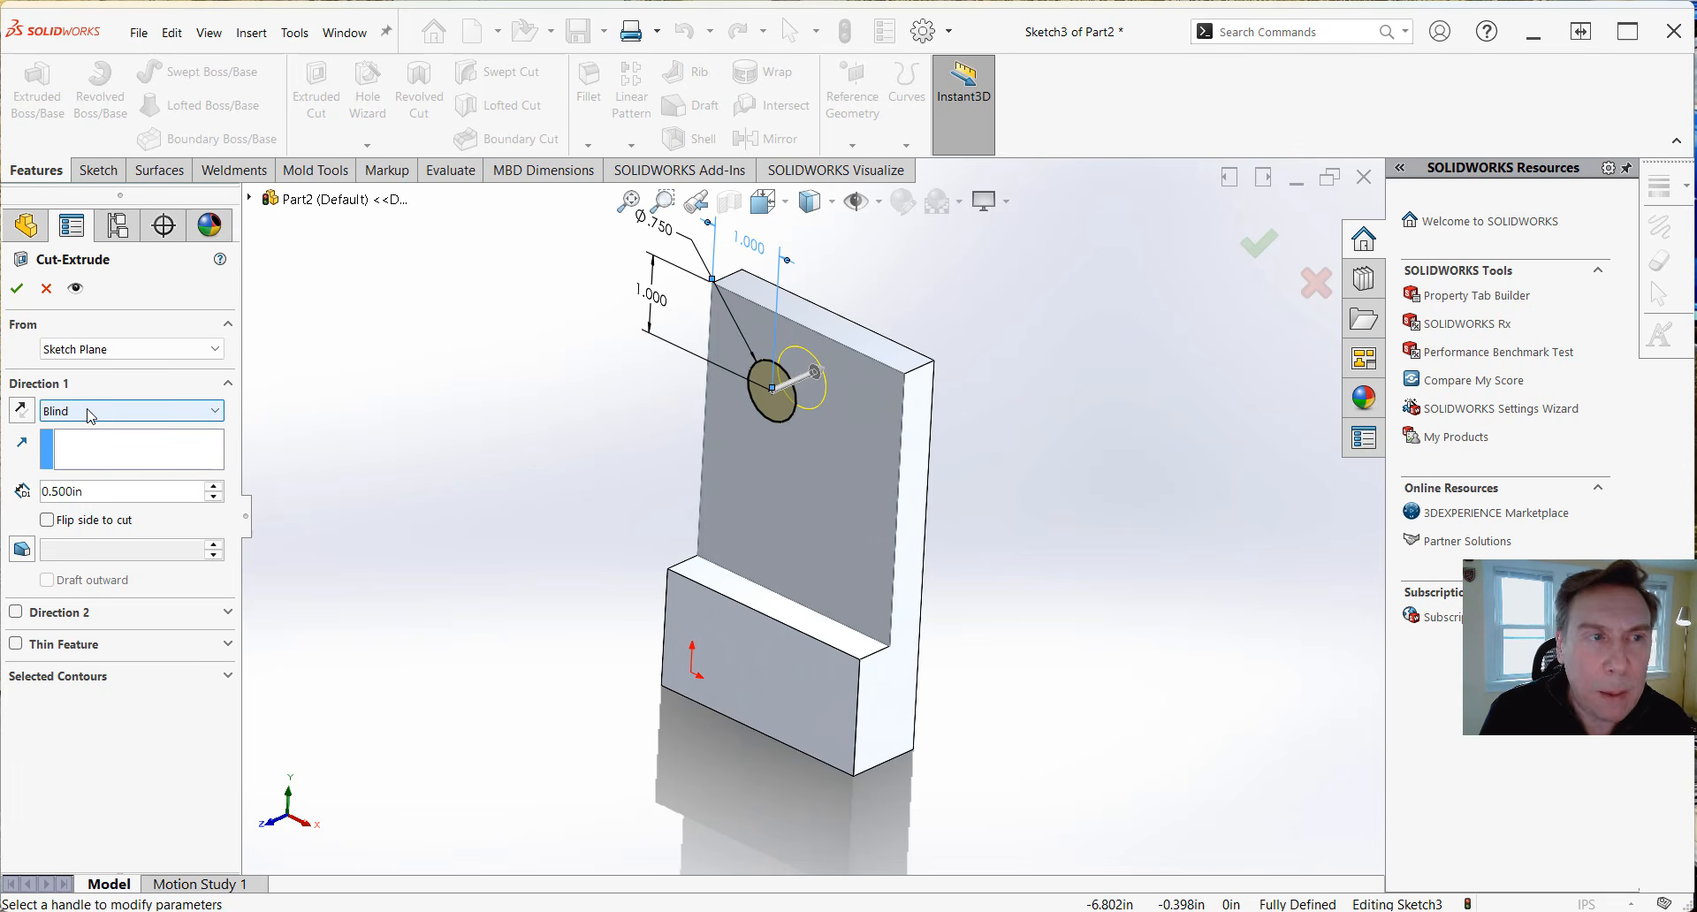
left_click(89, 412)
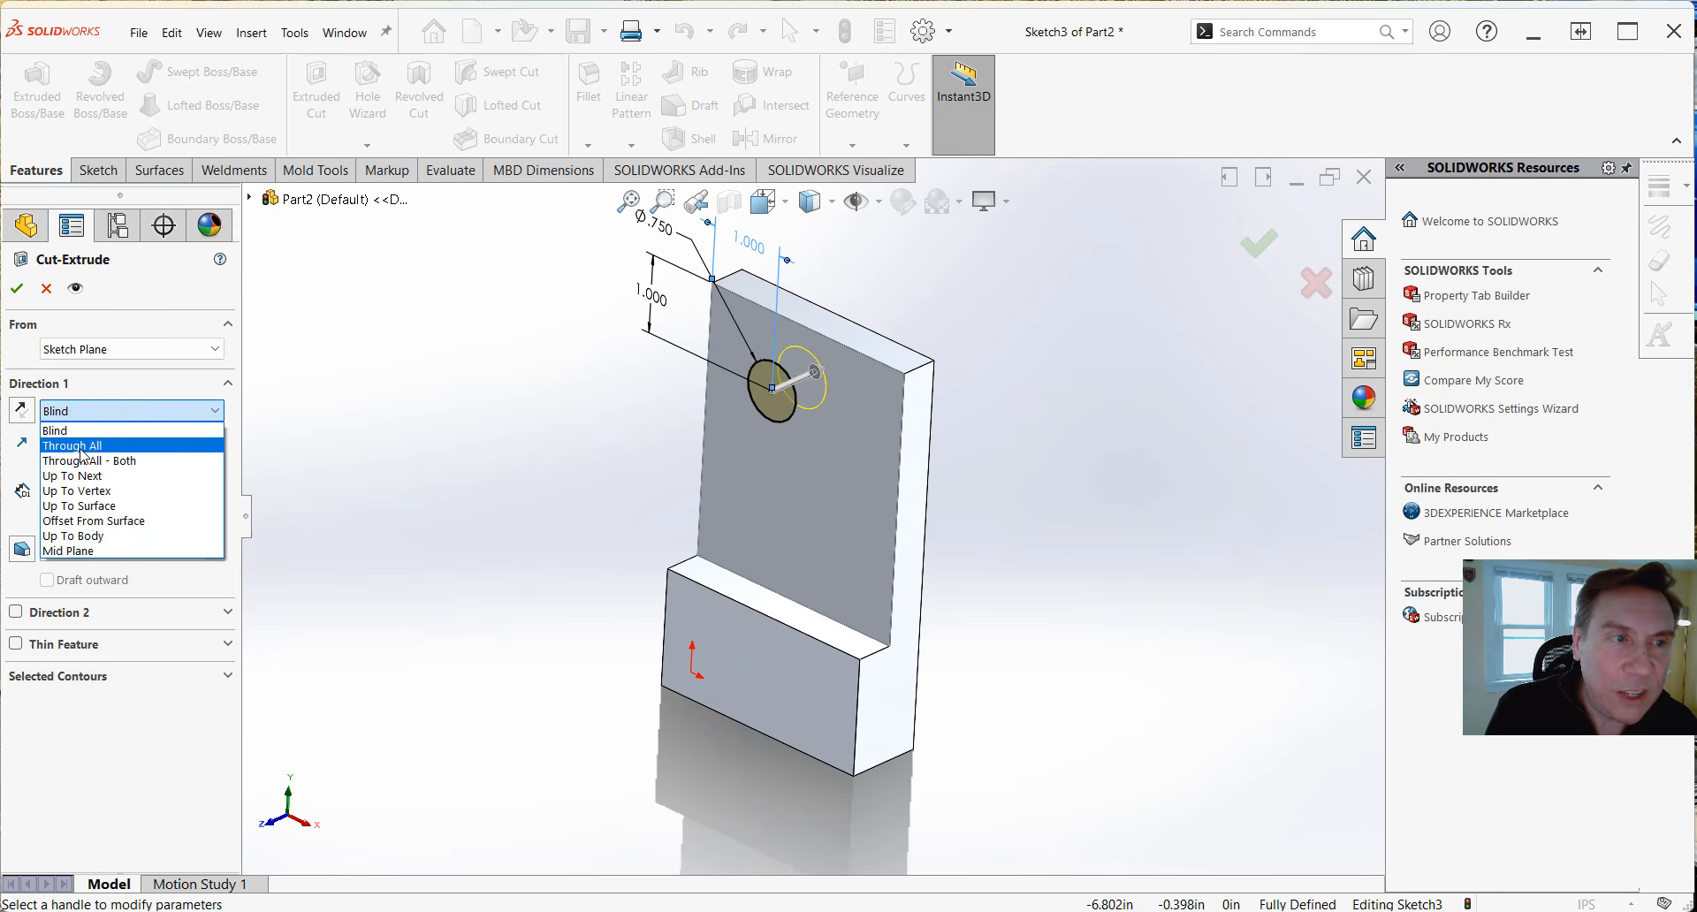
left_click(82, 446)
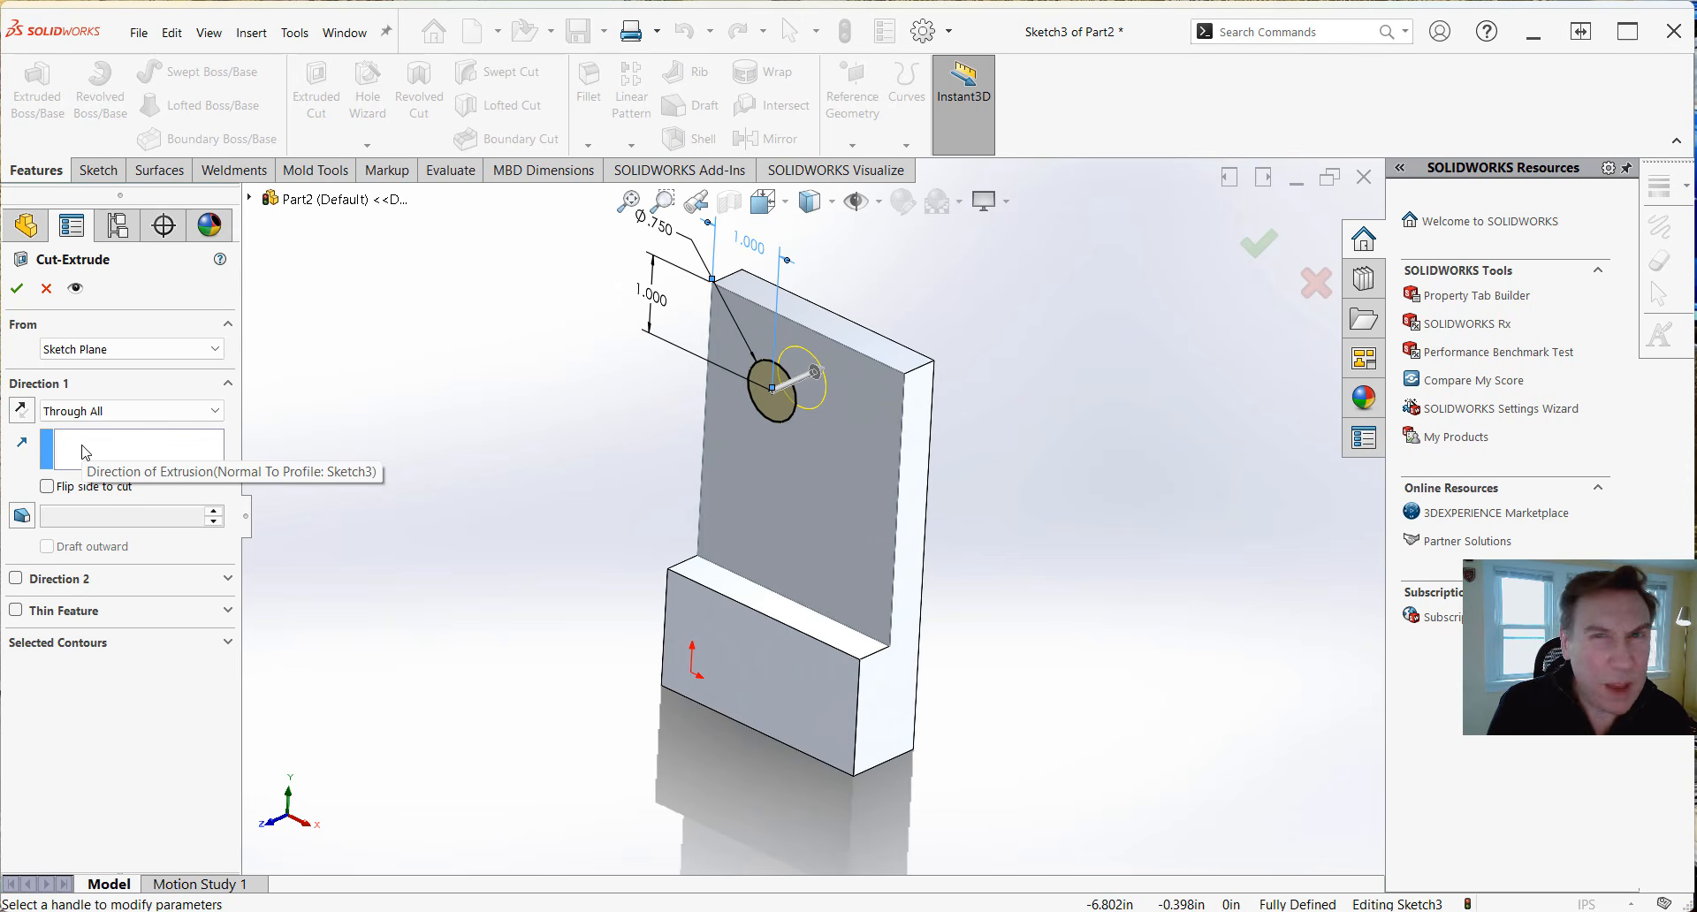
left_click(16, 288)
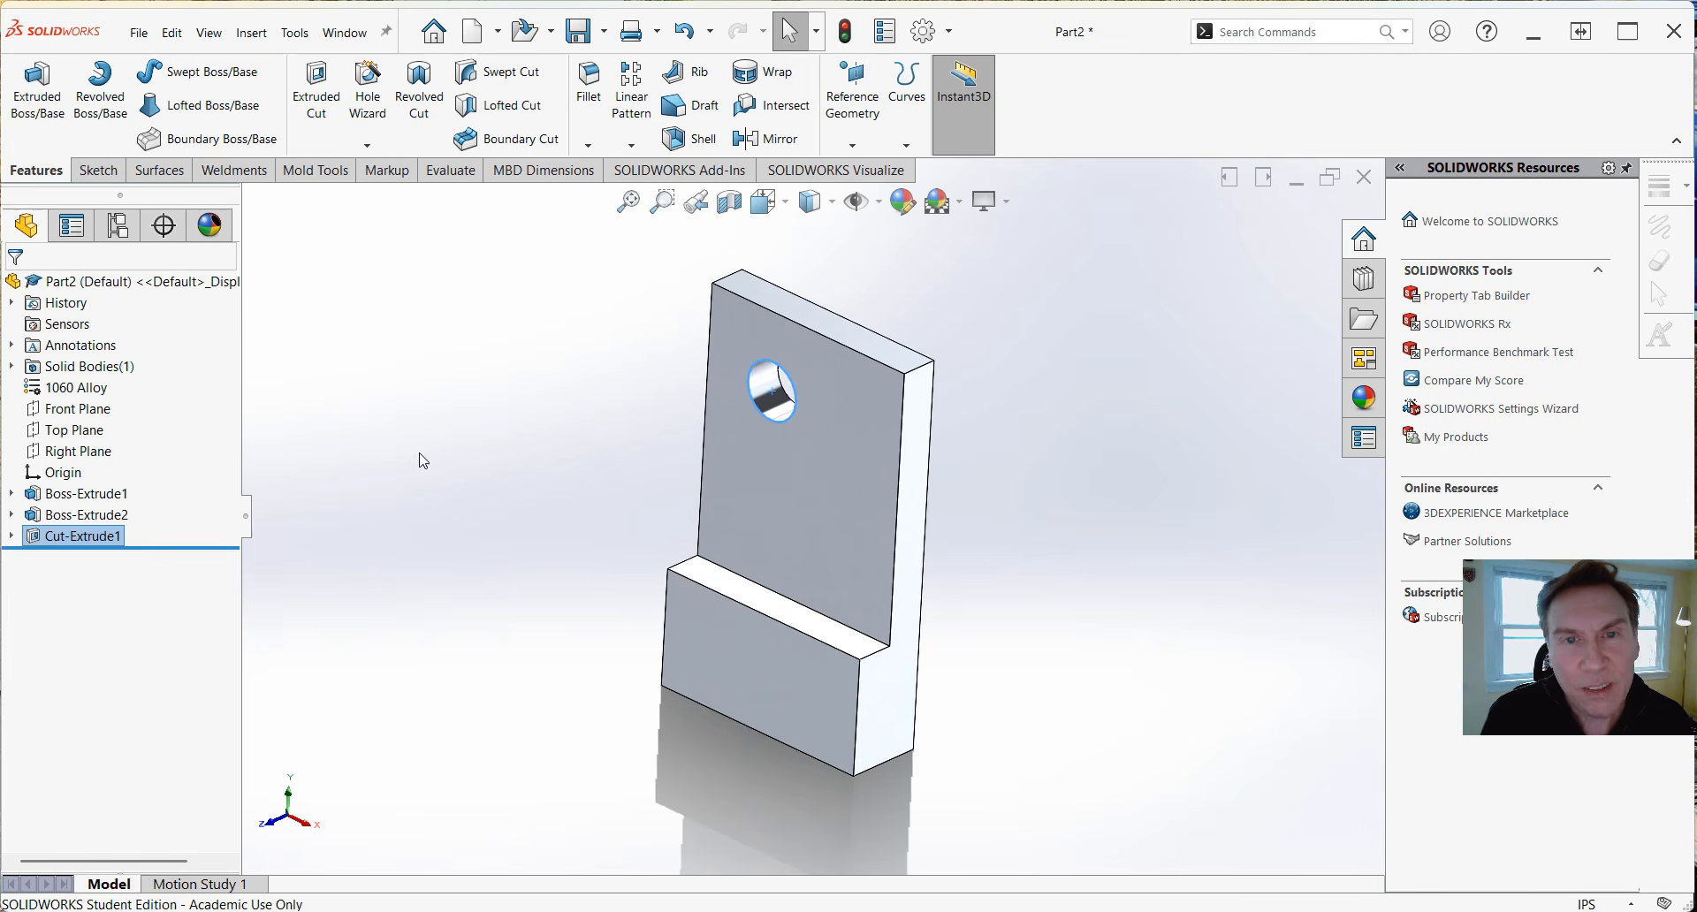
left_click(559, 399)
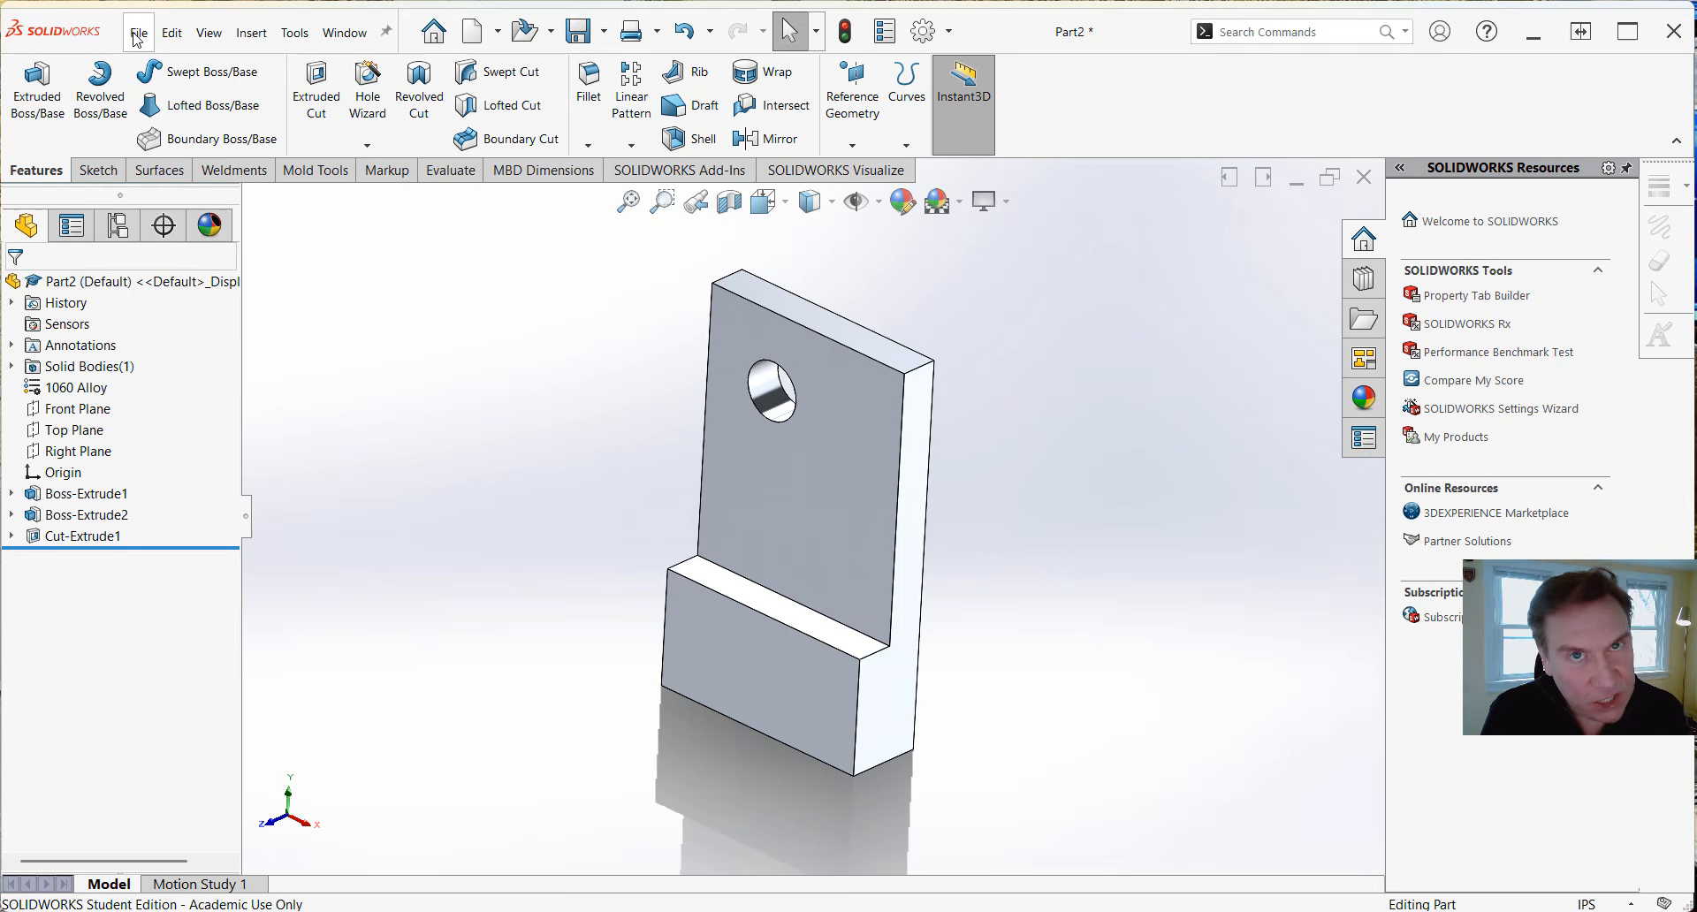
Save a copy of the part in Downloads as an Adobe PDF named E1.
left_click(138, 35)
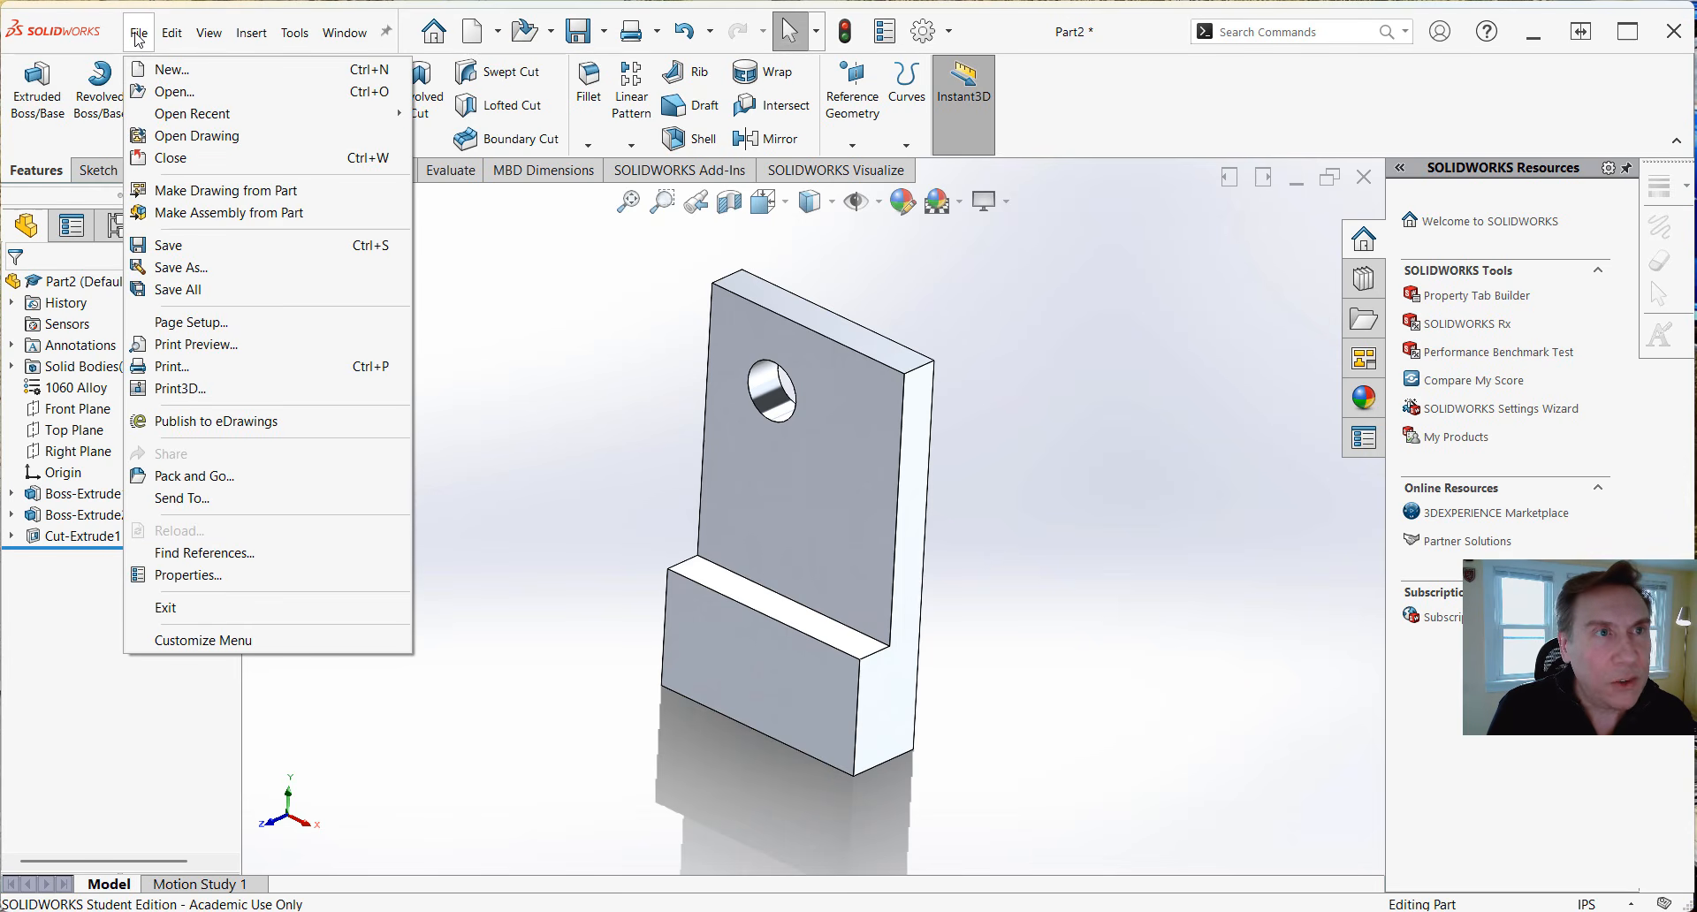
left_click(198, 269)
left_click(771, 608)
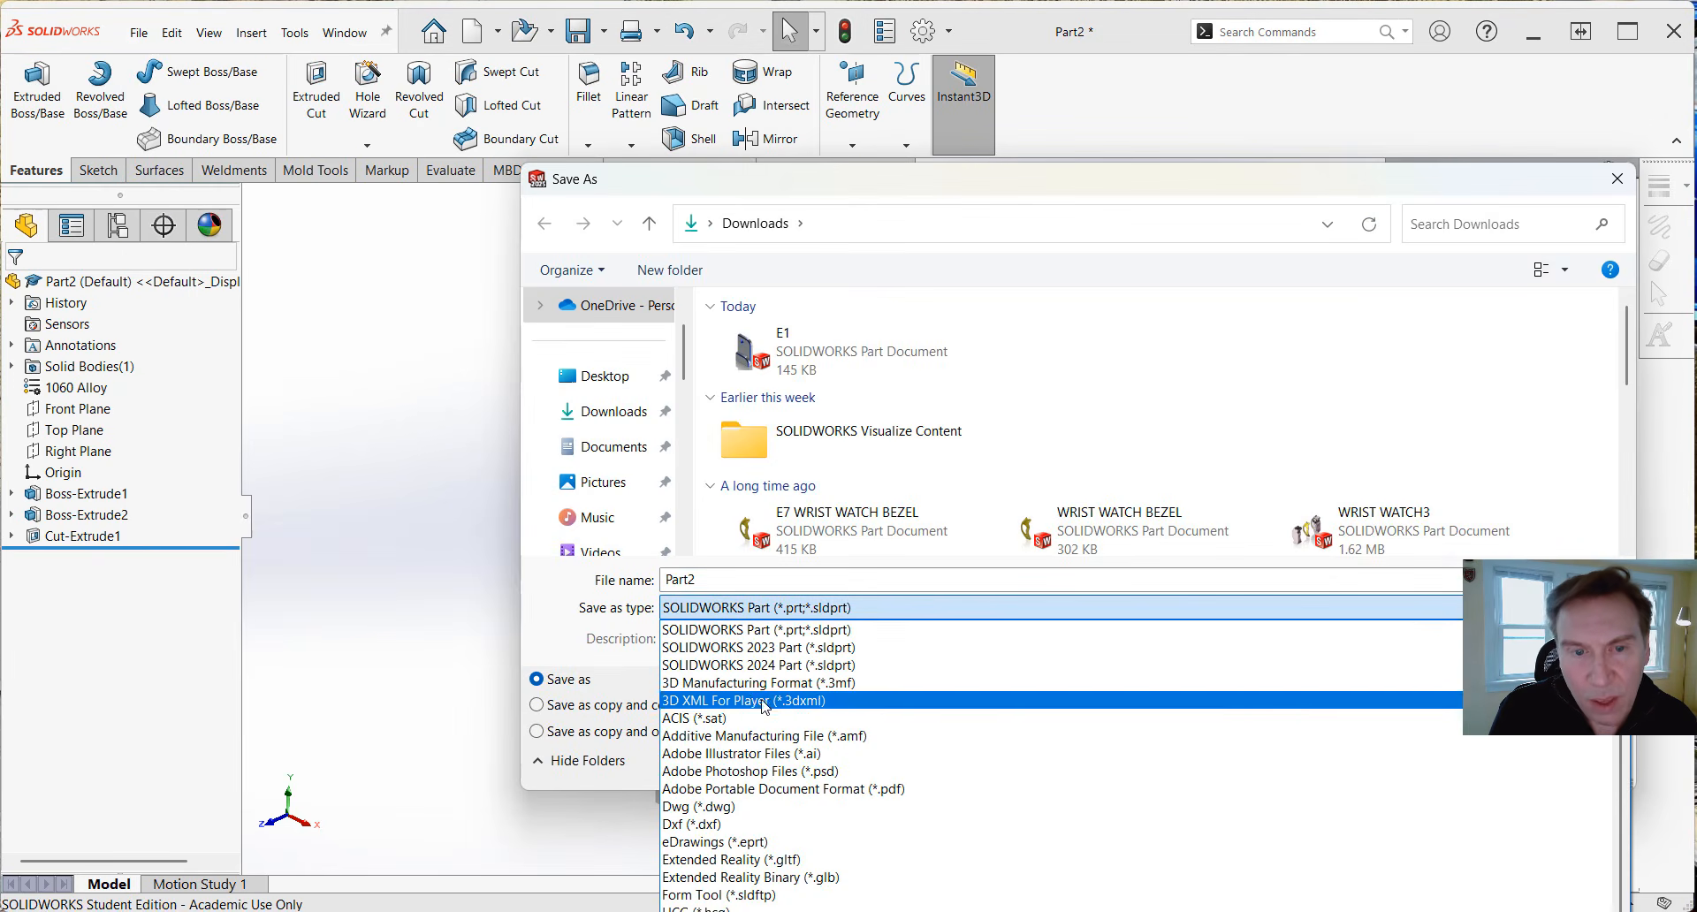
left_click(789, 795)
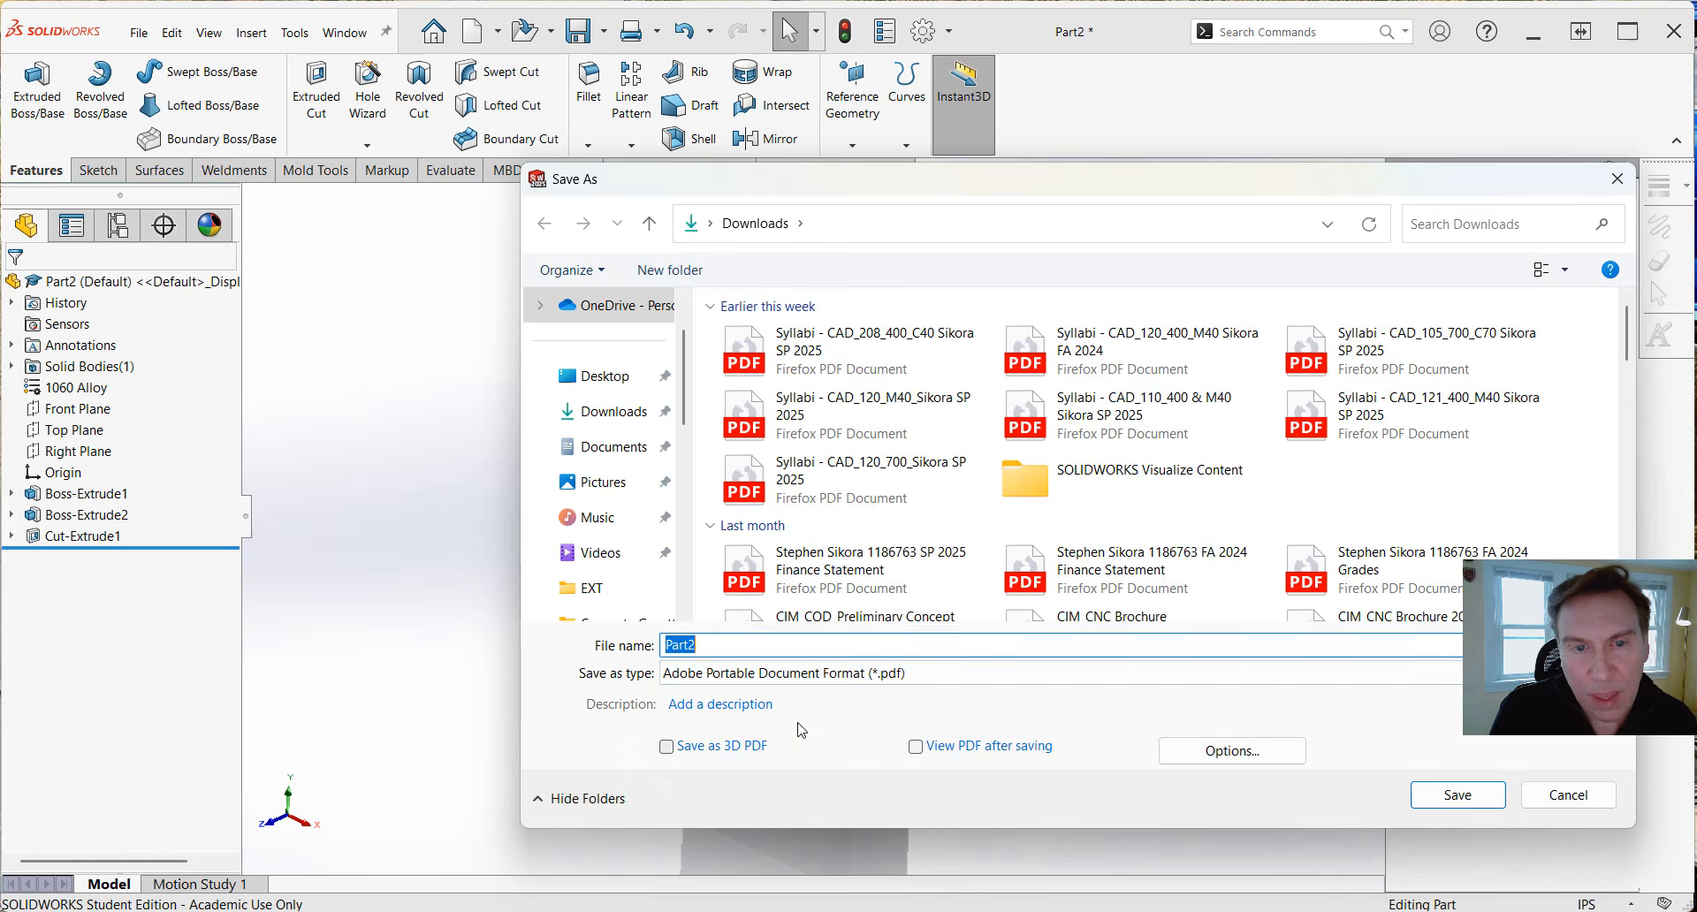
type("E1")
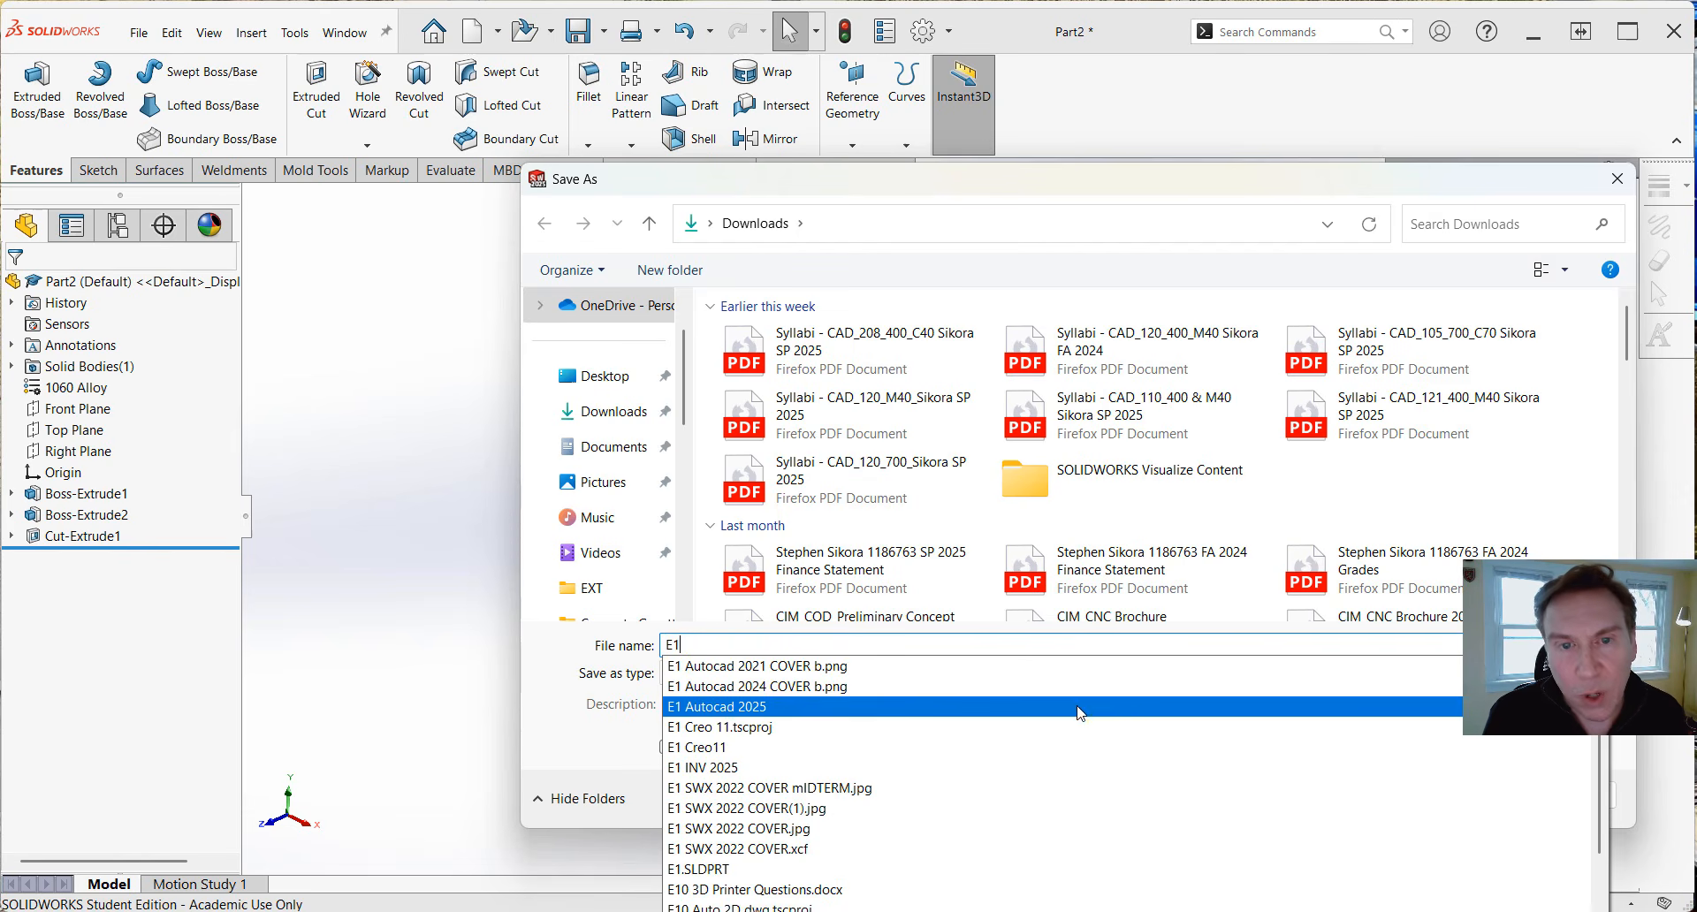
left_click(563, 688)
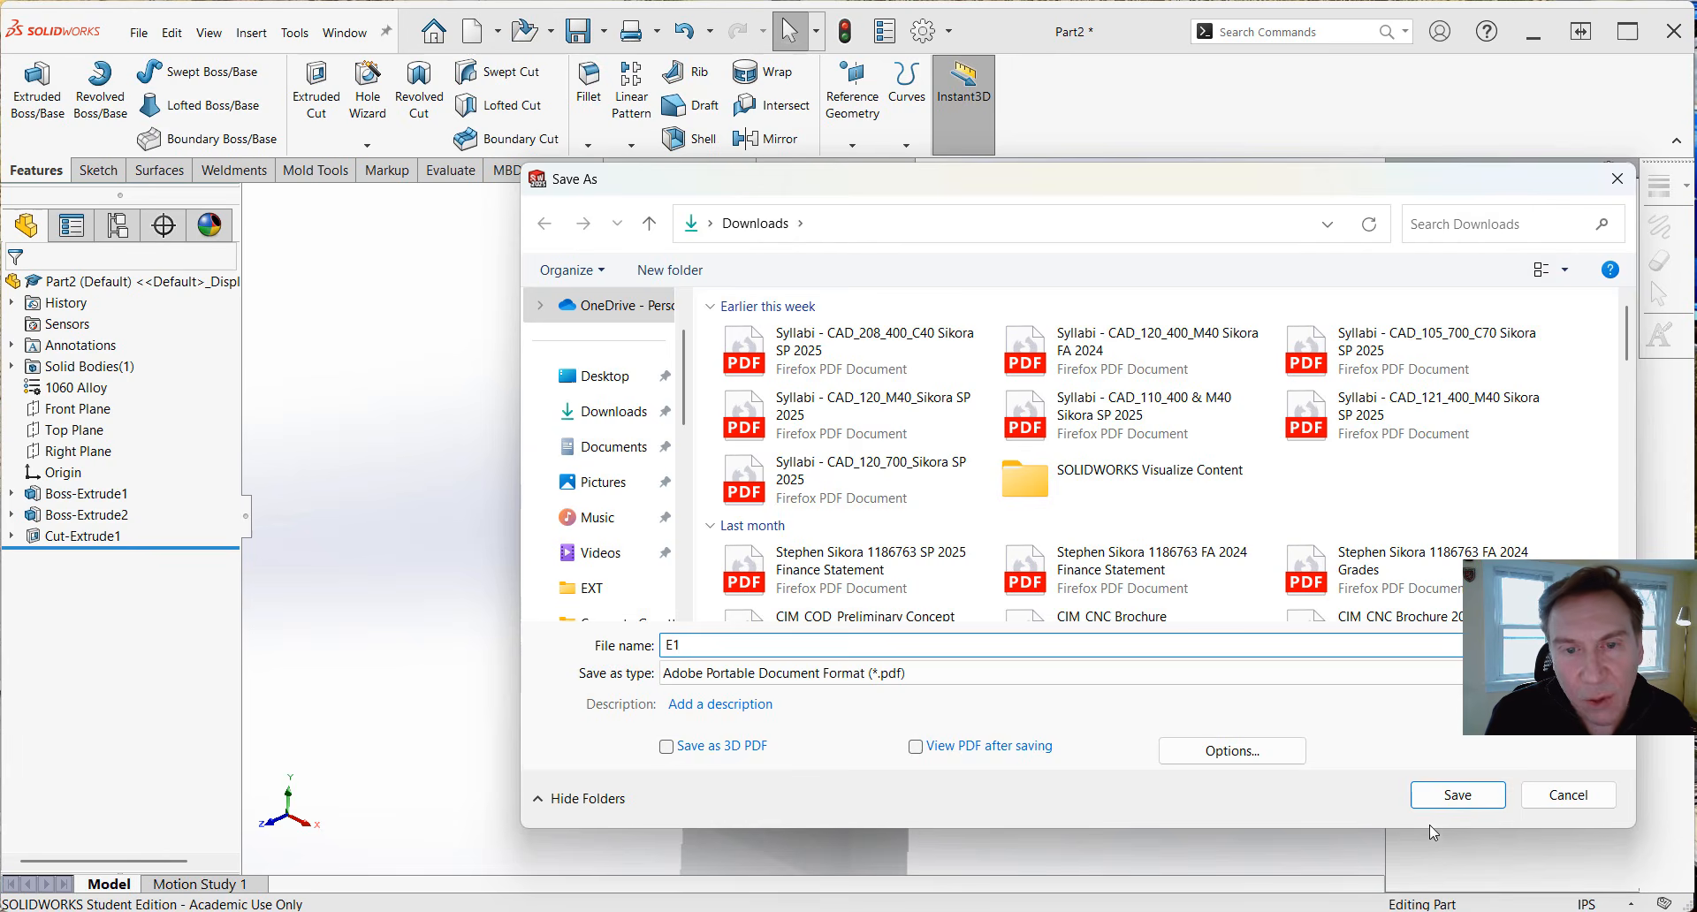
left_click(1458, 802)
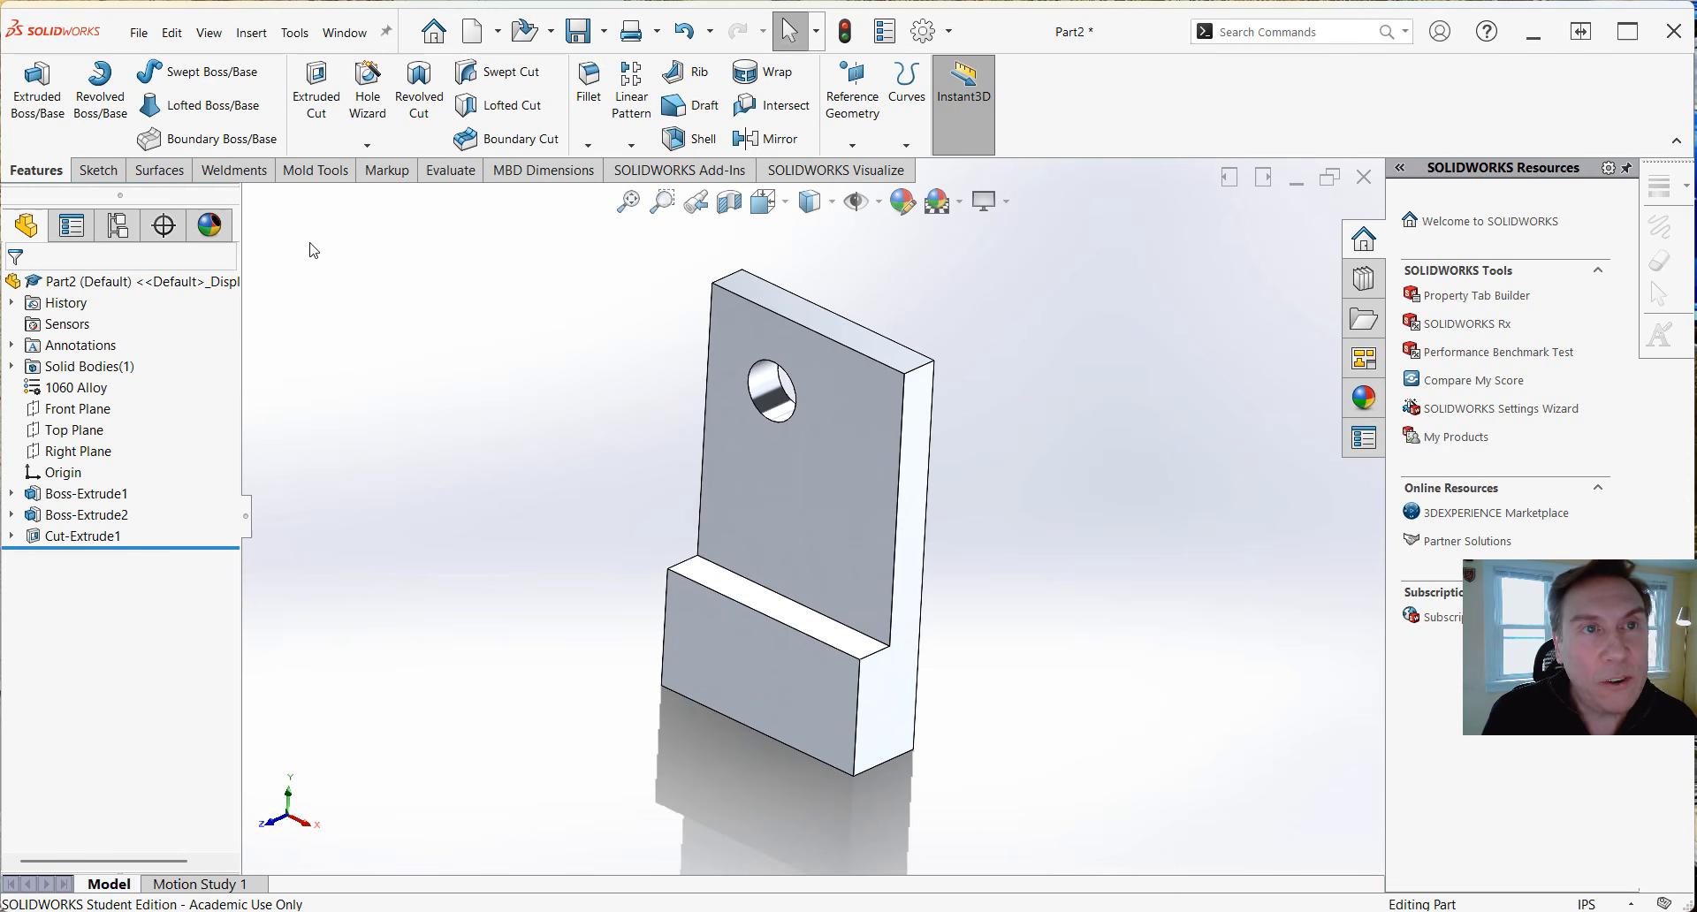
Fillet the upper right corner edges of the plate and the lower block with a 1 in radius.
left_click(588, 88)
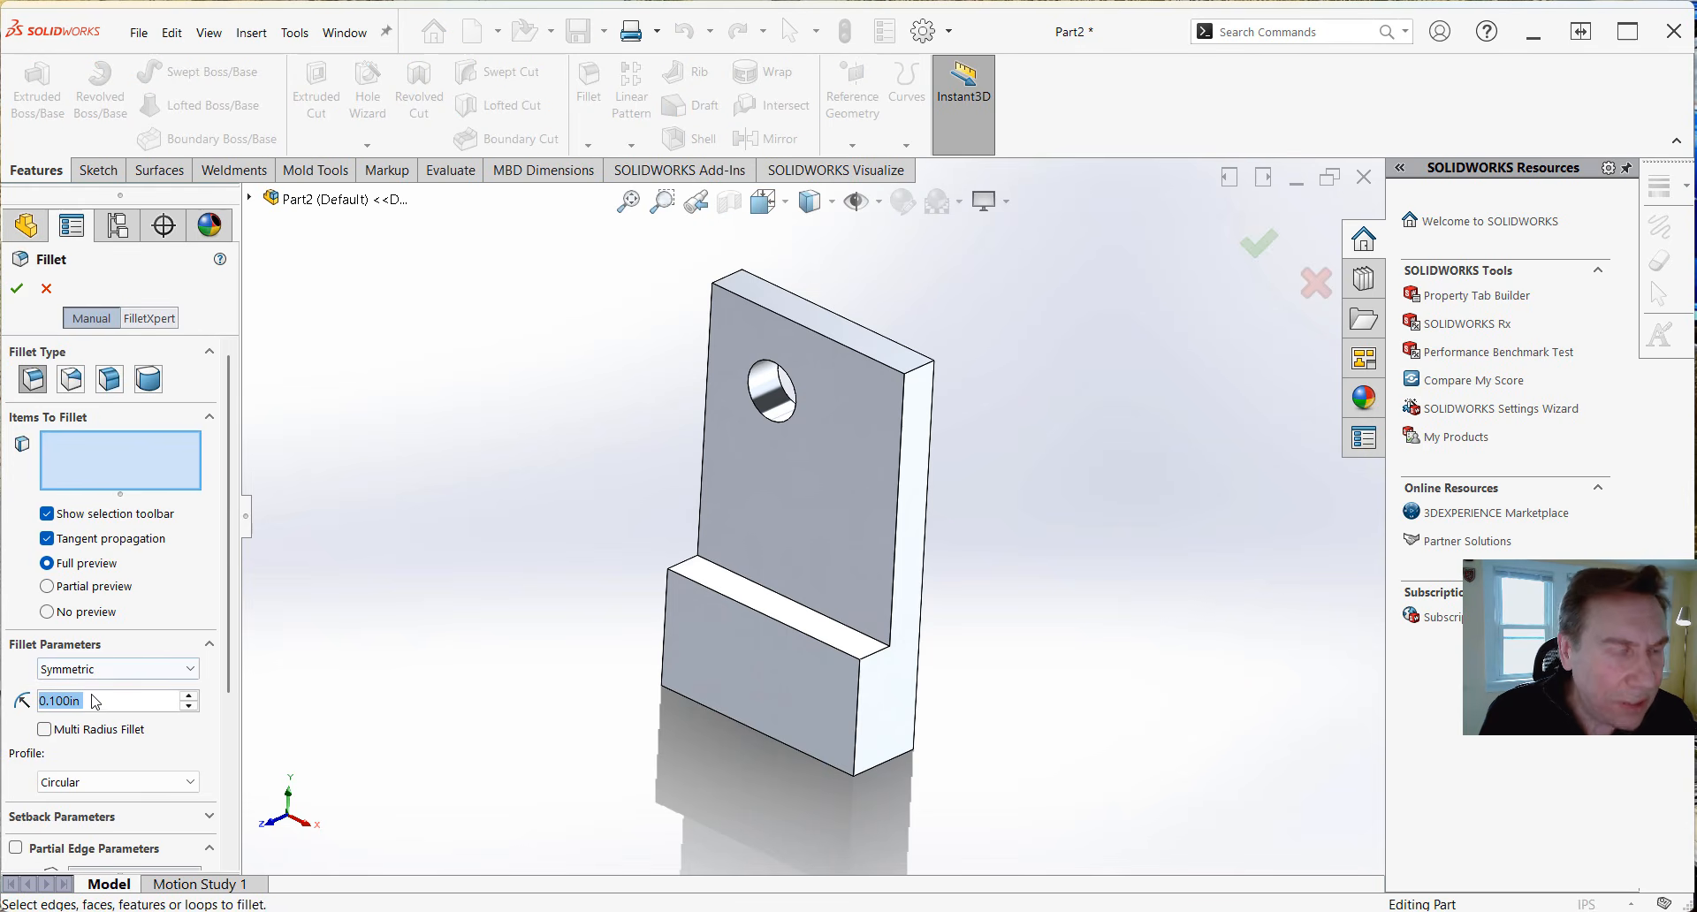
type("1")
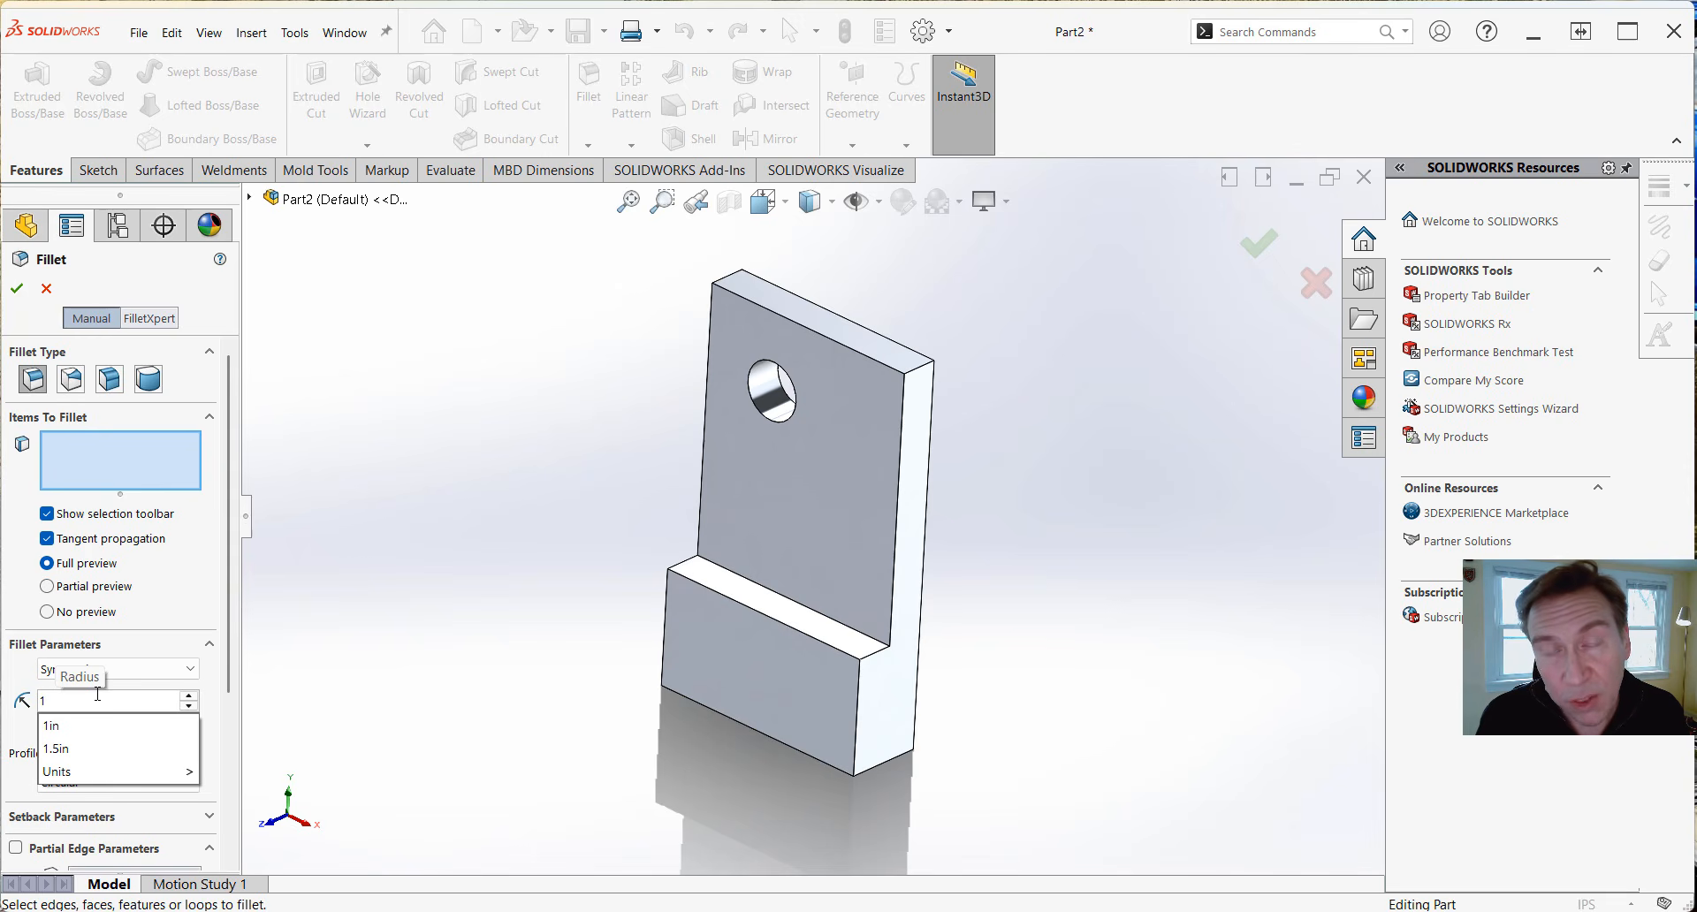
left_click(919, 371)
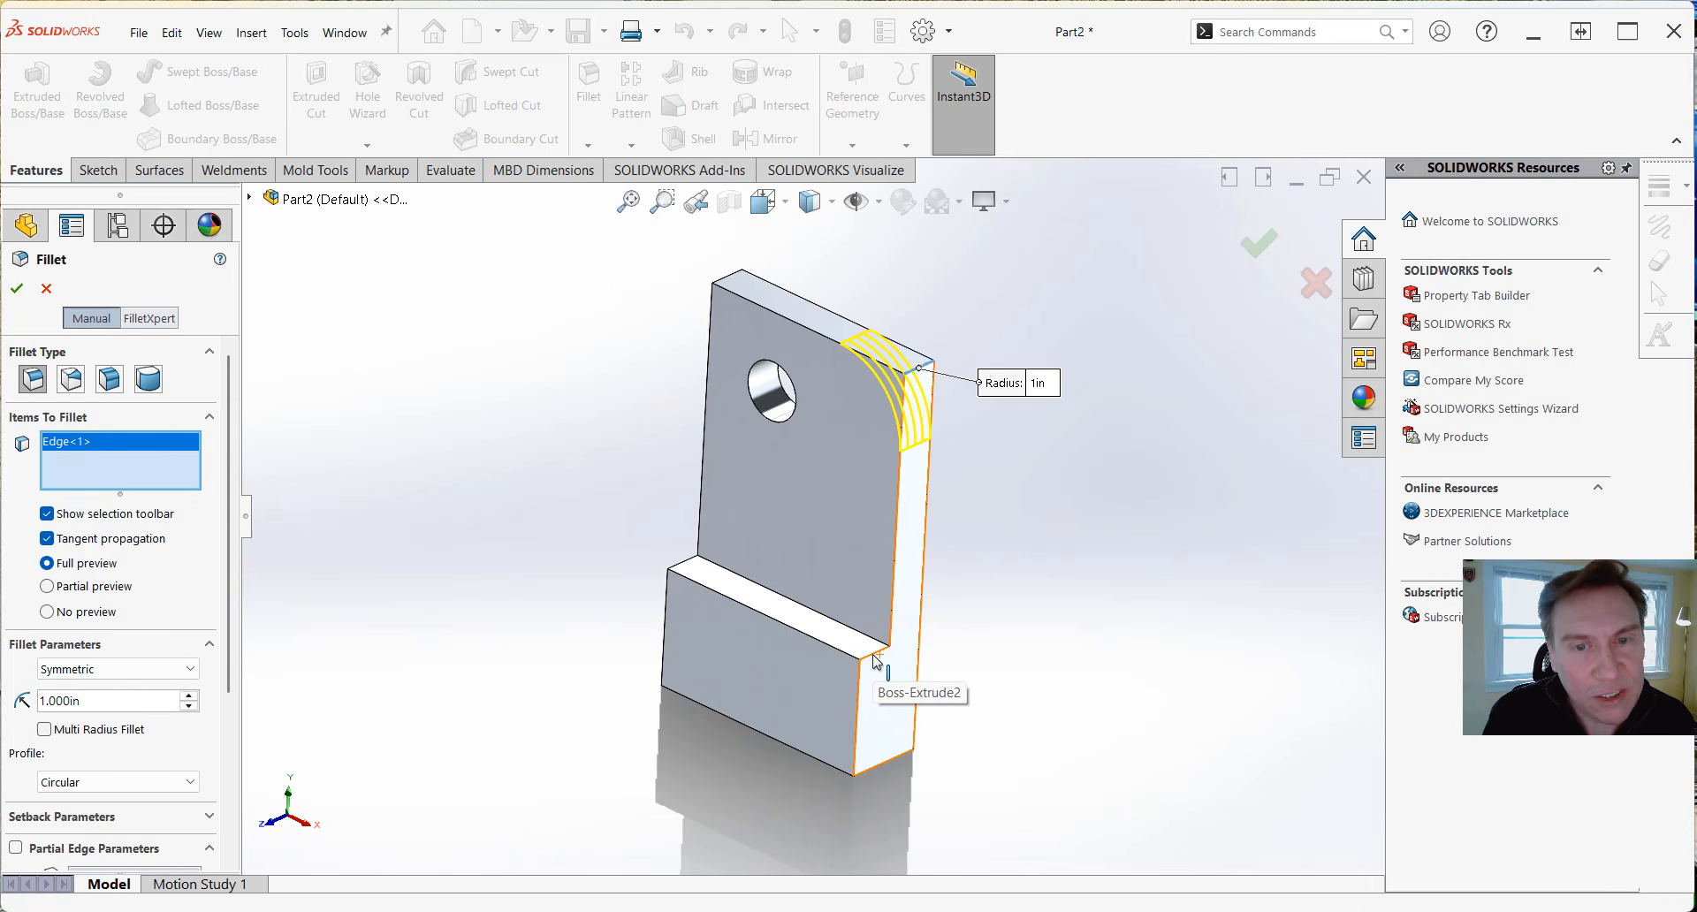
left_click(876, 658)
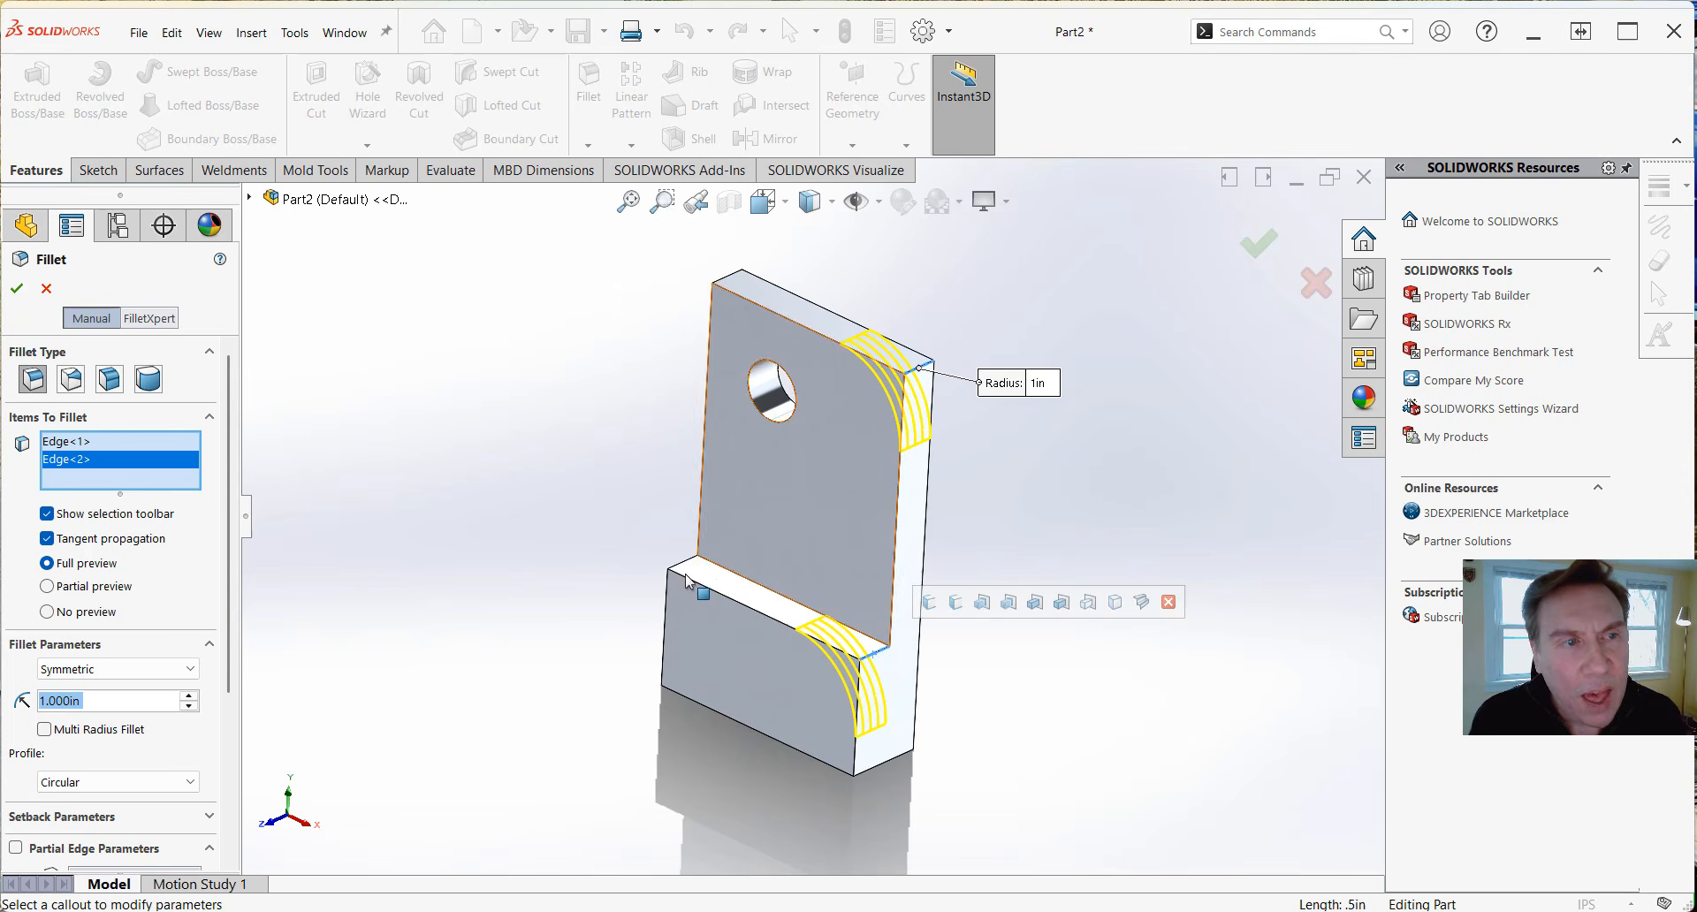
left_click(17, 288)
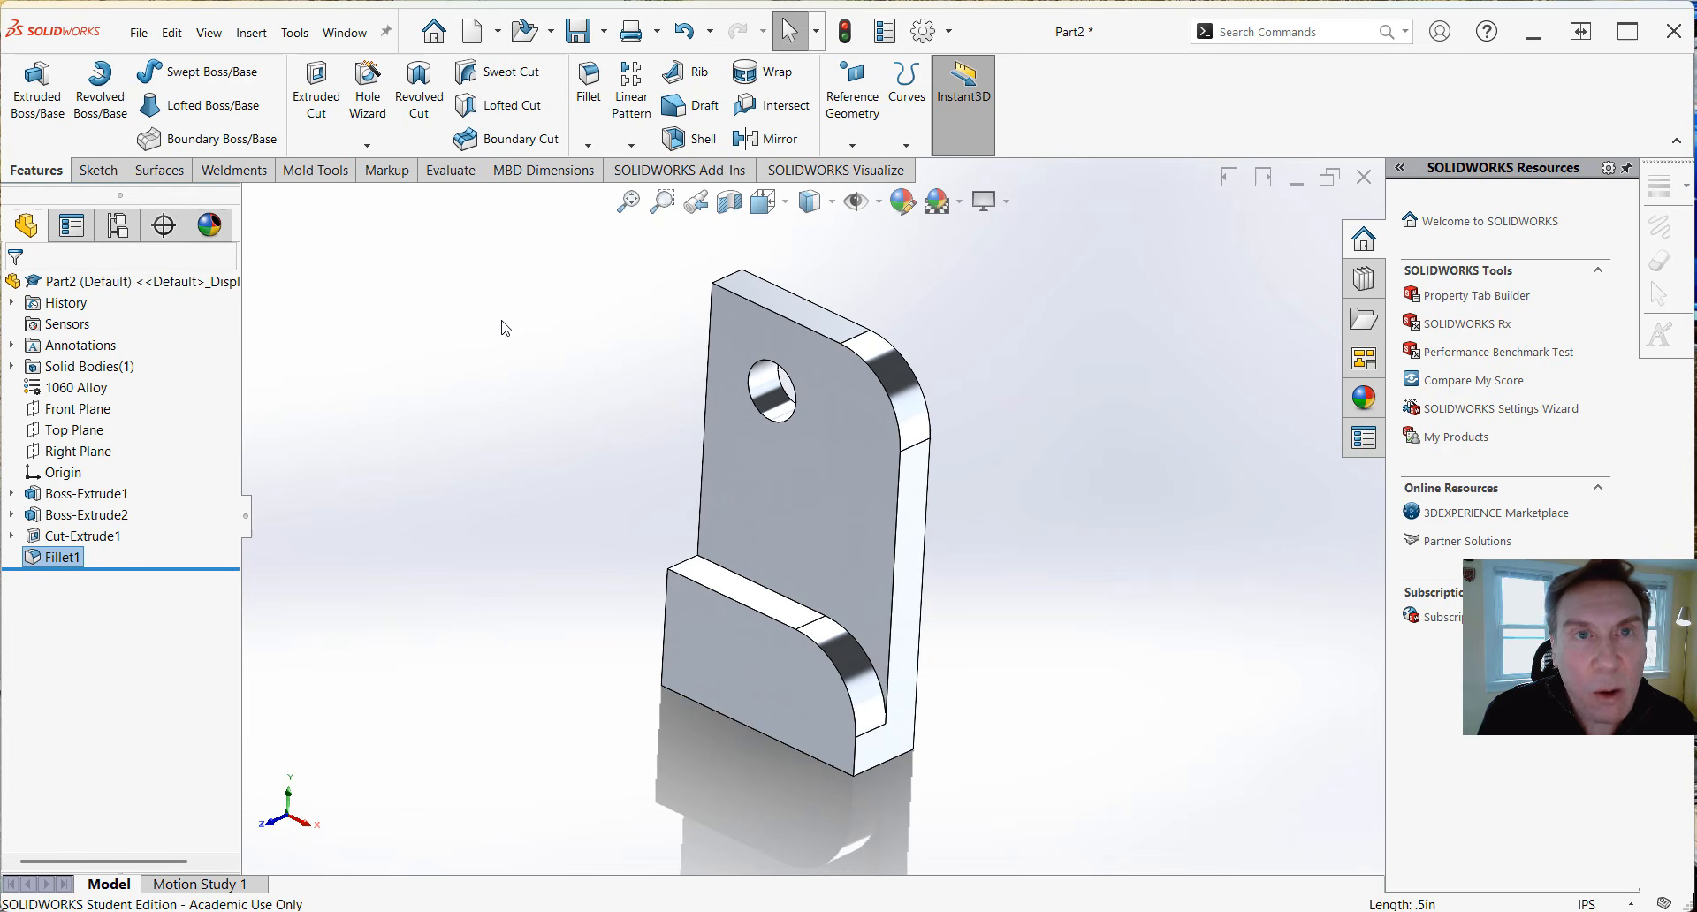
Chamfer the front outer edges of the plate and the lower block by 0.125 in at 45 degrees.
left_click(589, 148)
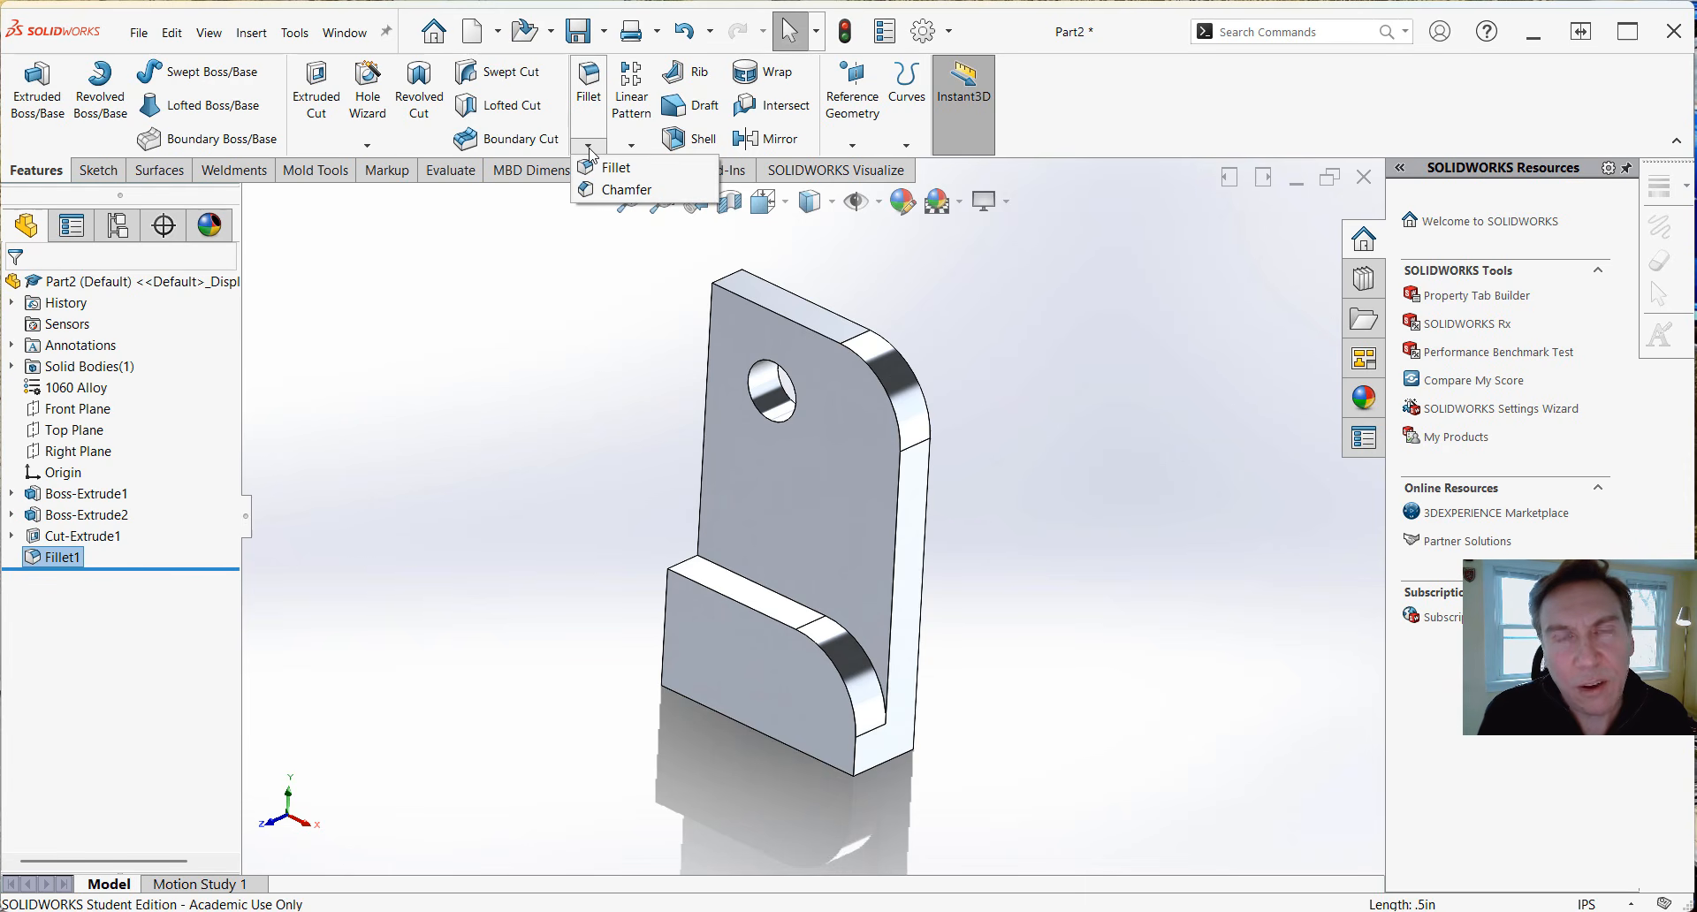
left_click(590, 190)
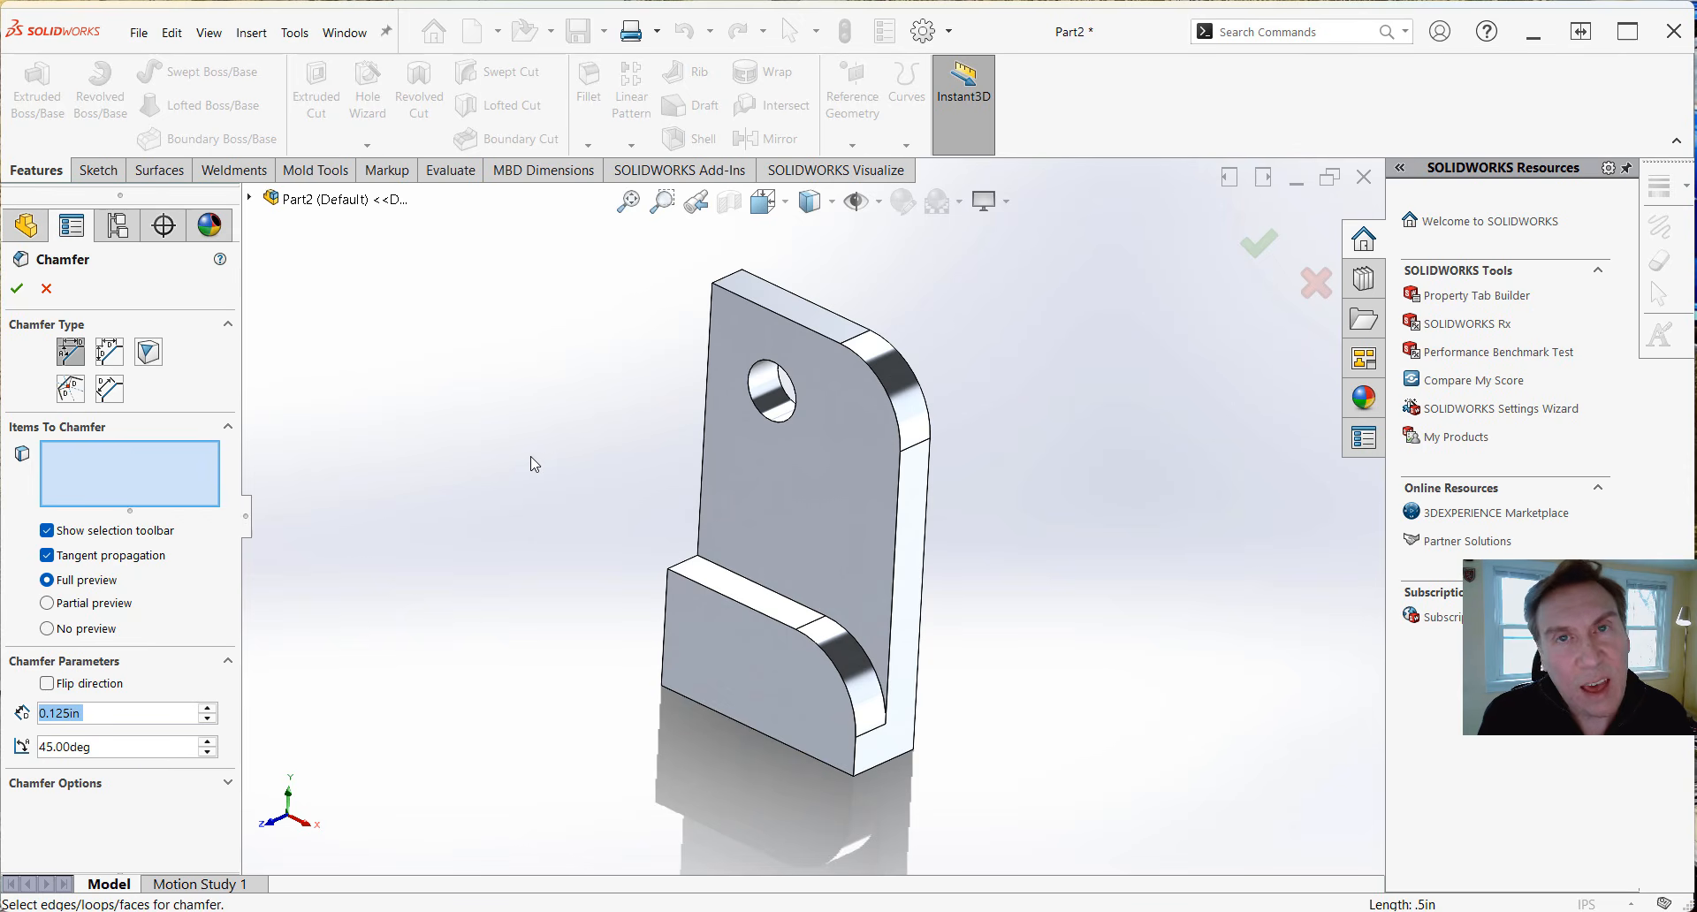
left_click(766, 316)
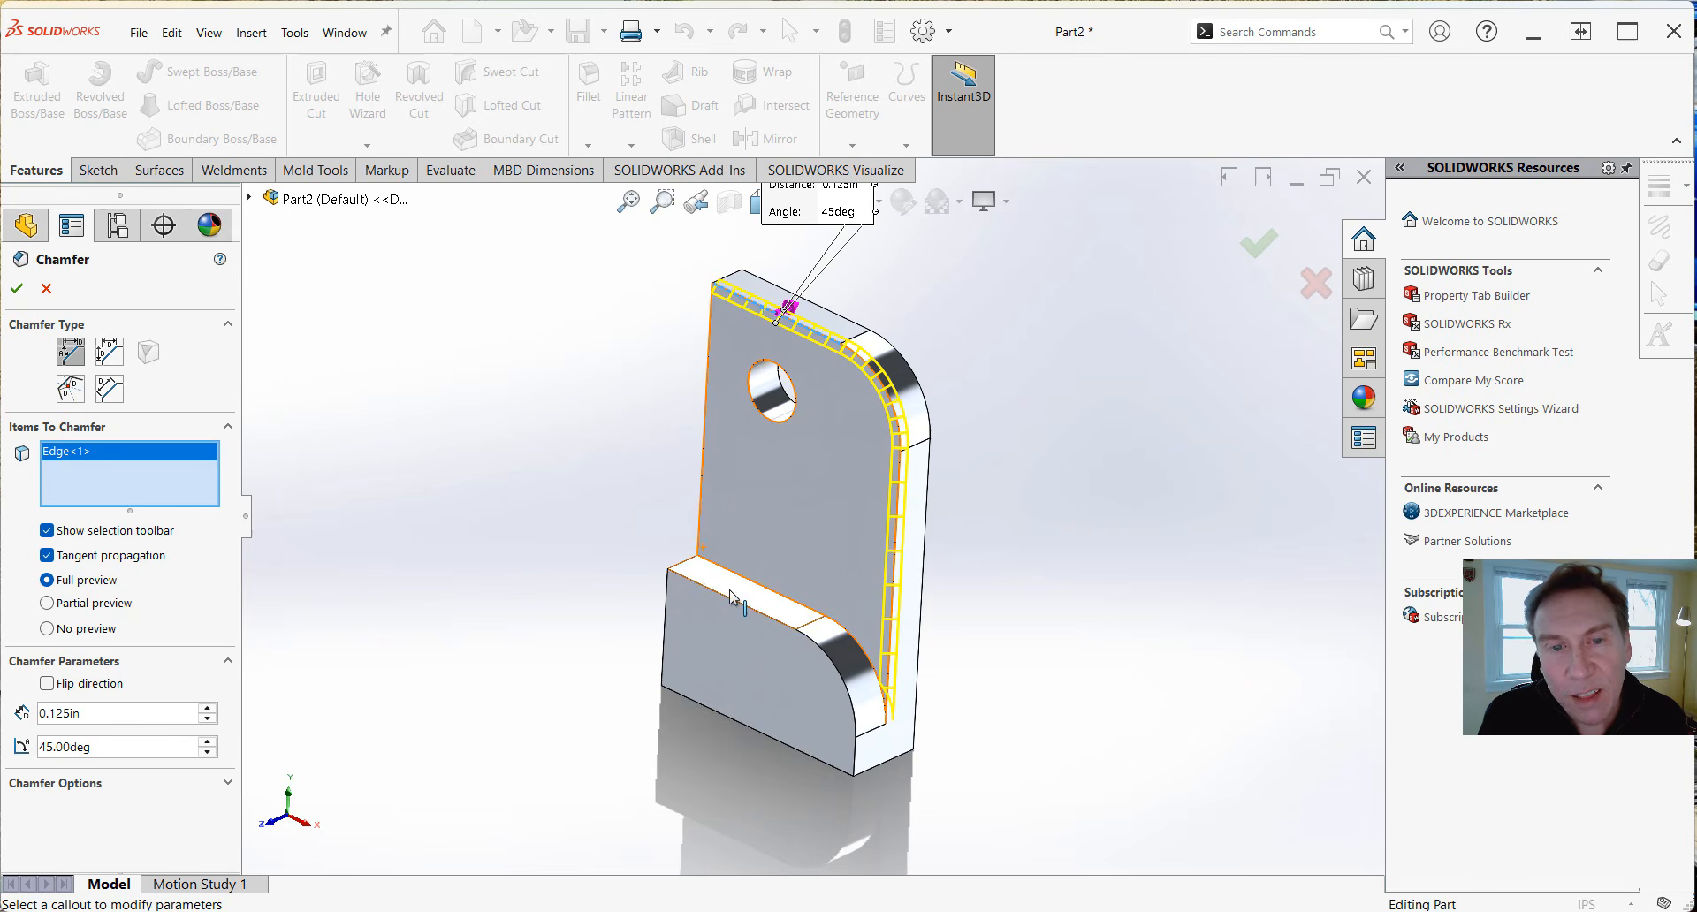
left_click(751, 614)
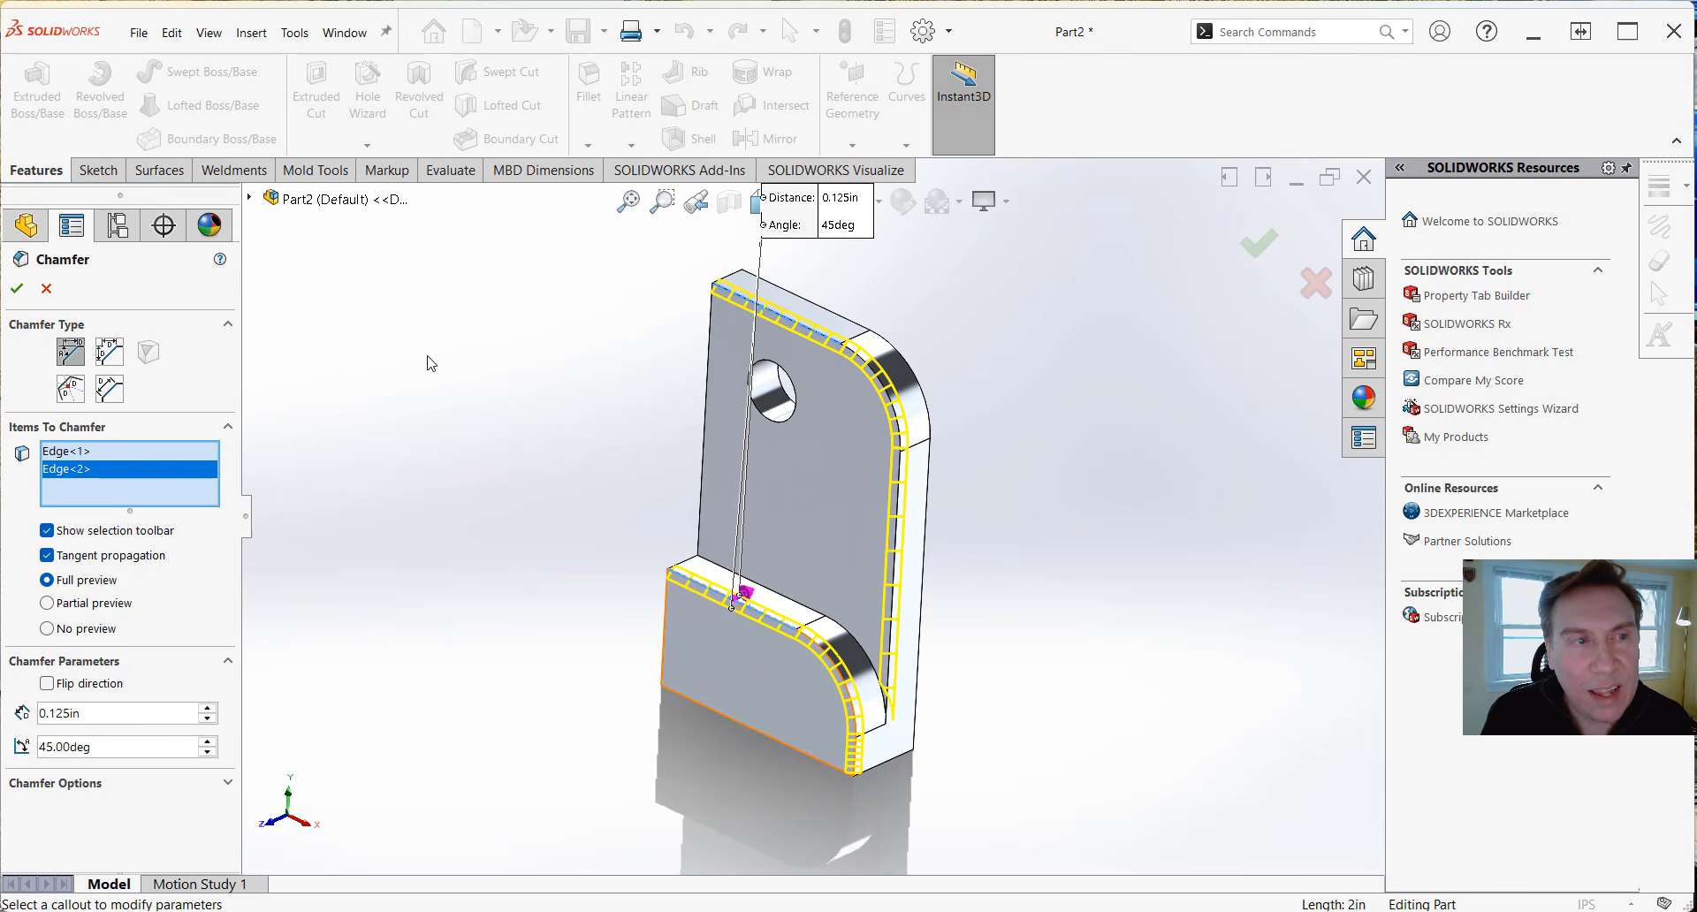
left_click(730, 675)
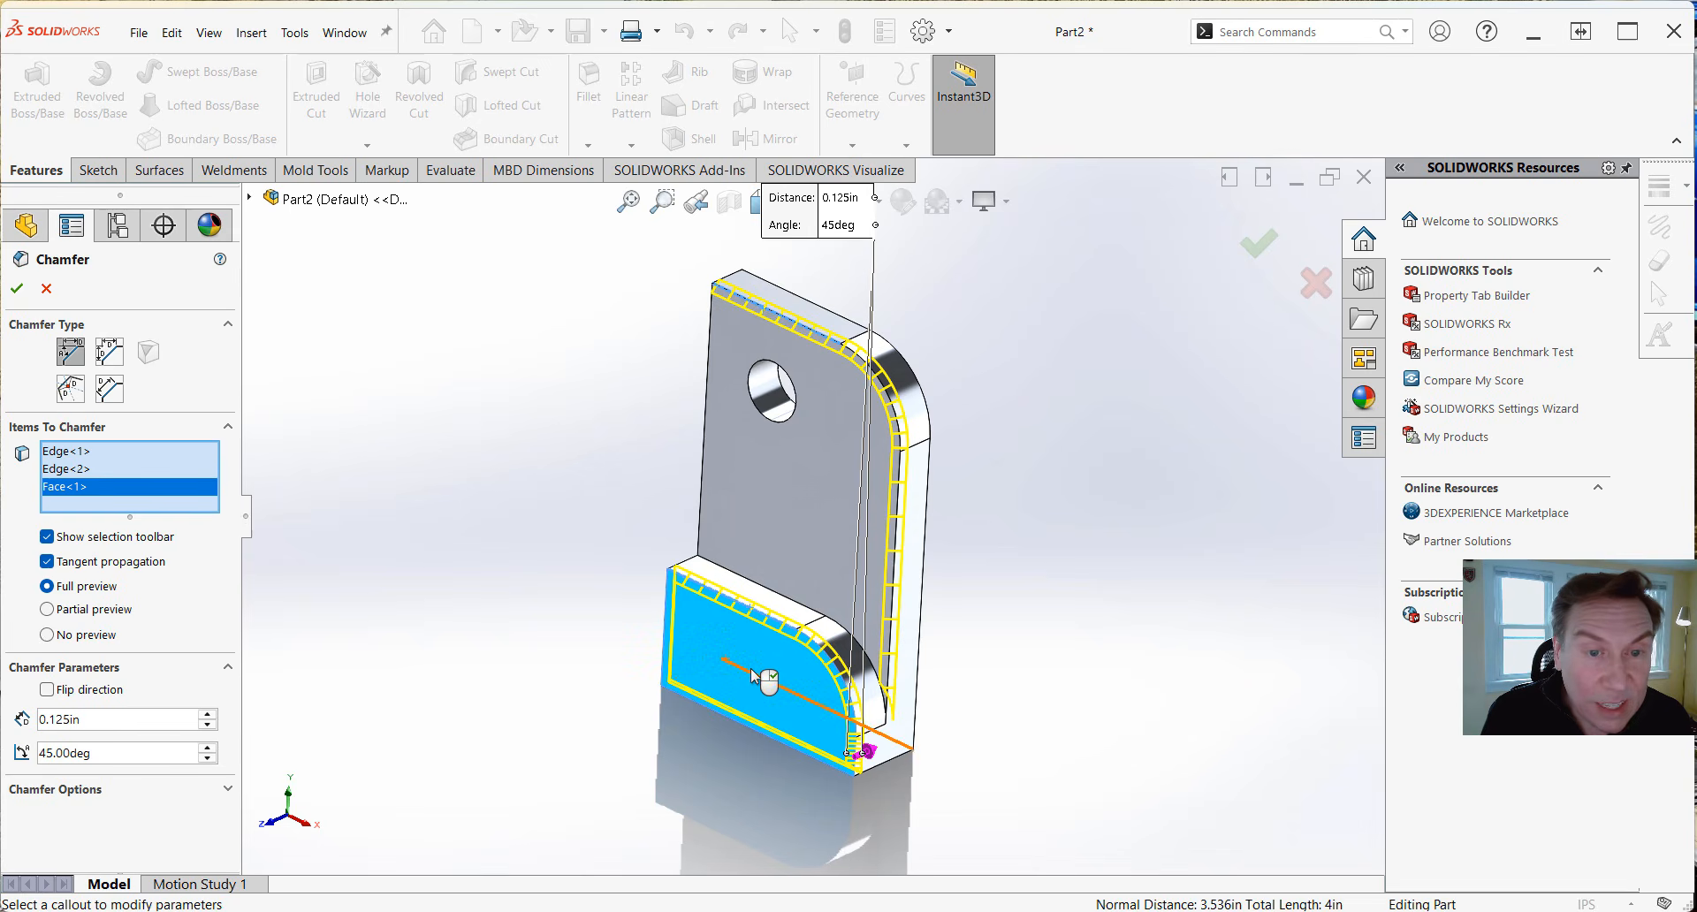
left_click(756, 660)
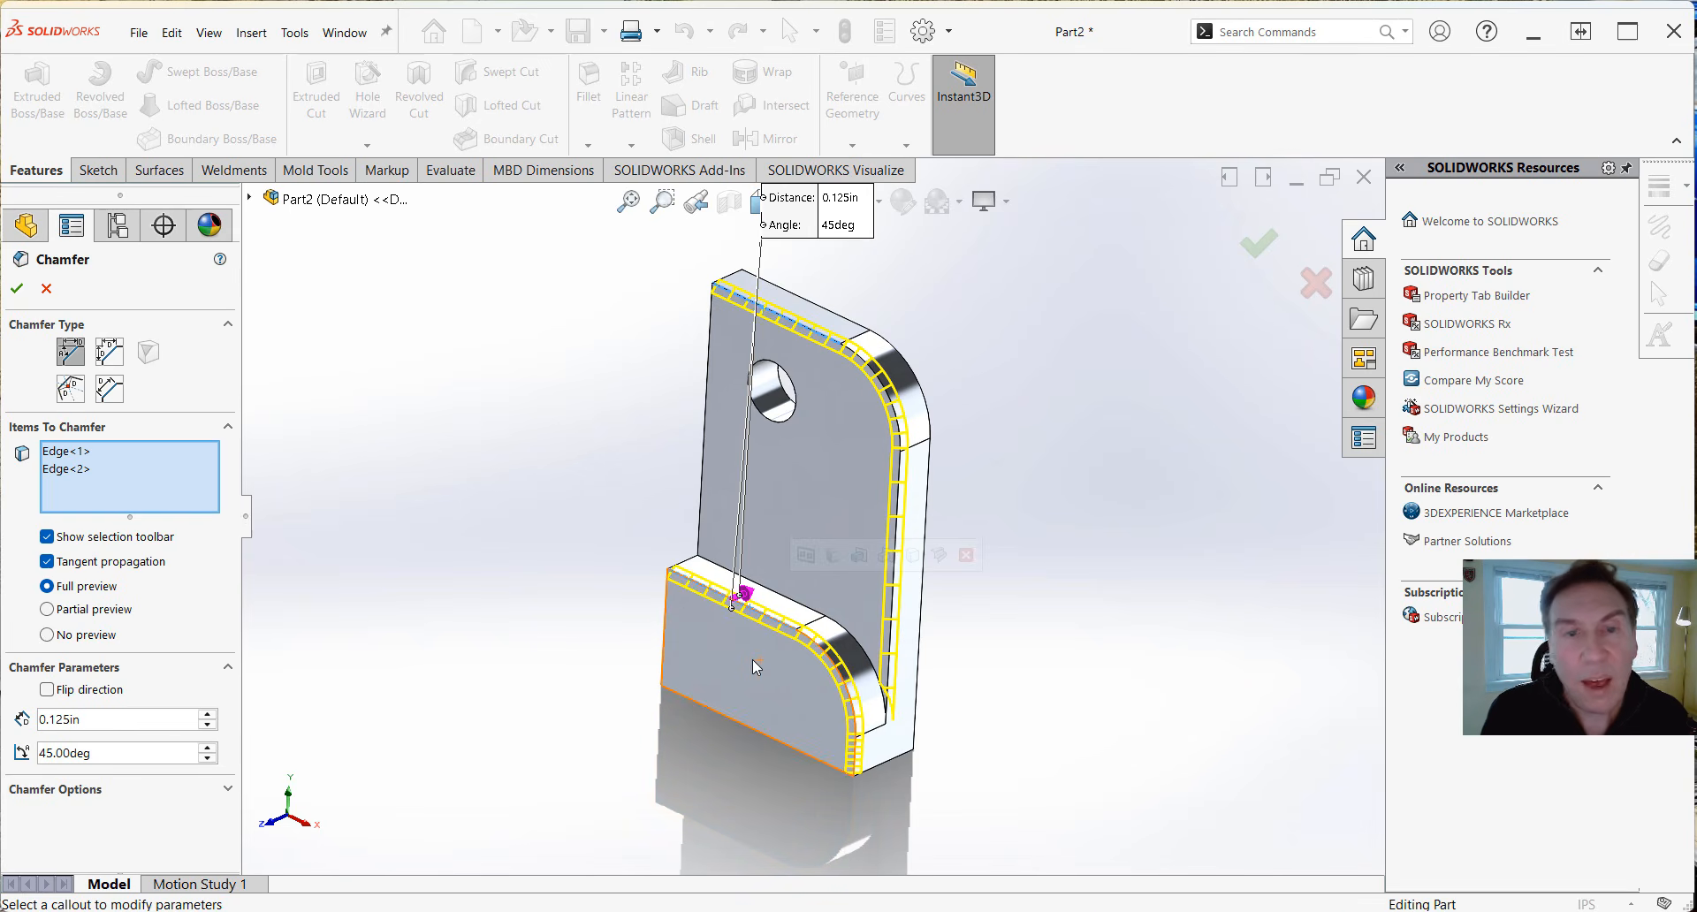
right_click(73, 478)
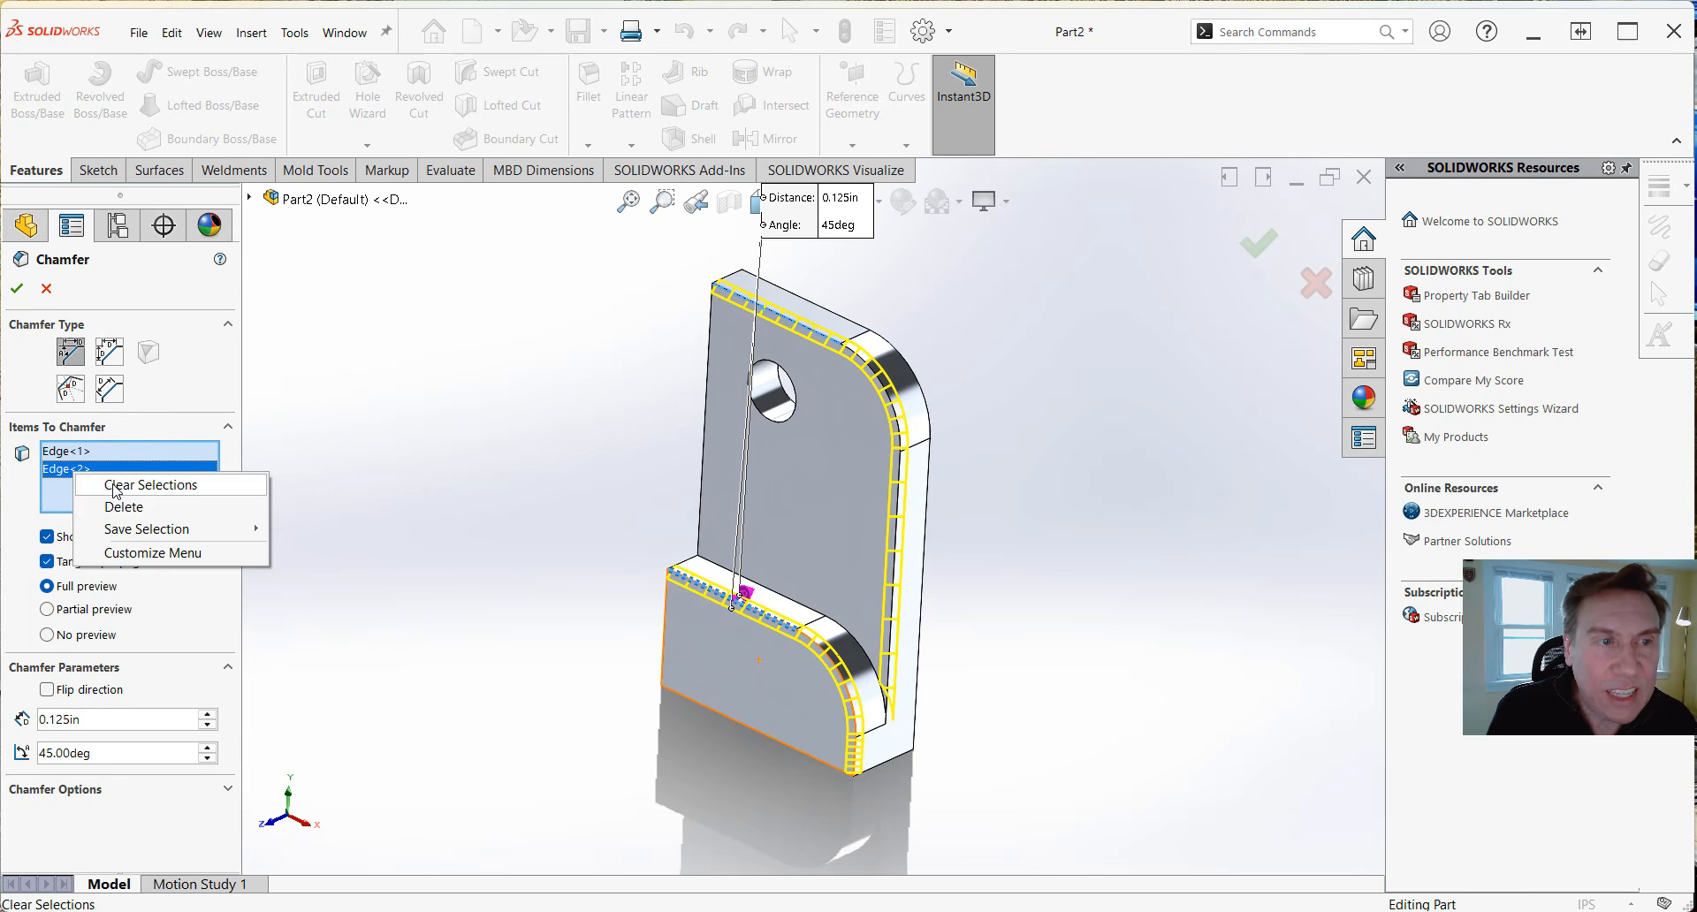
left_click(381, 440)
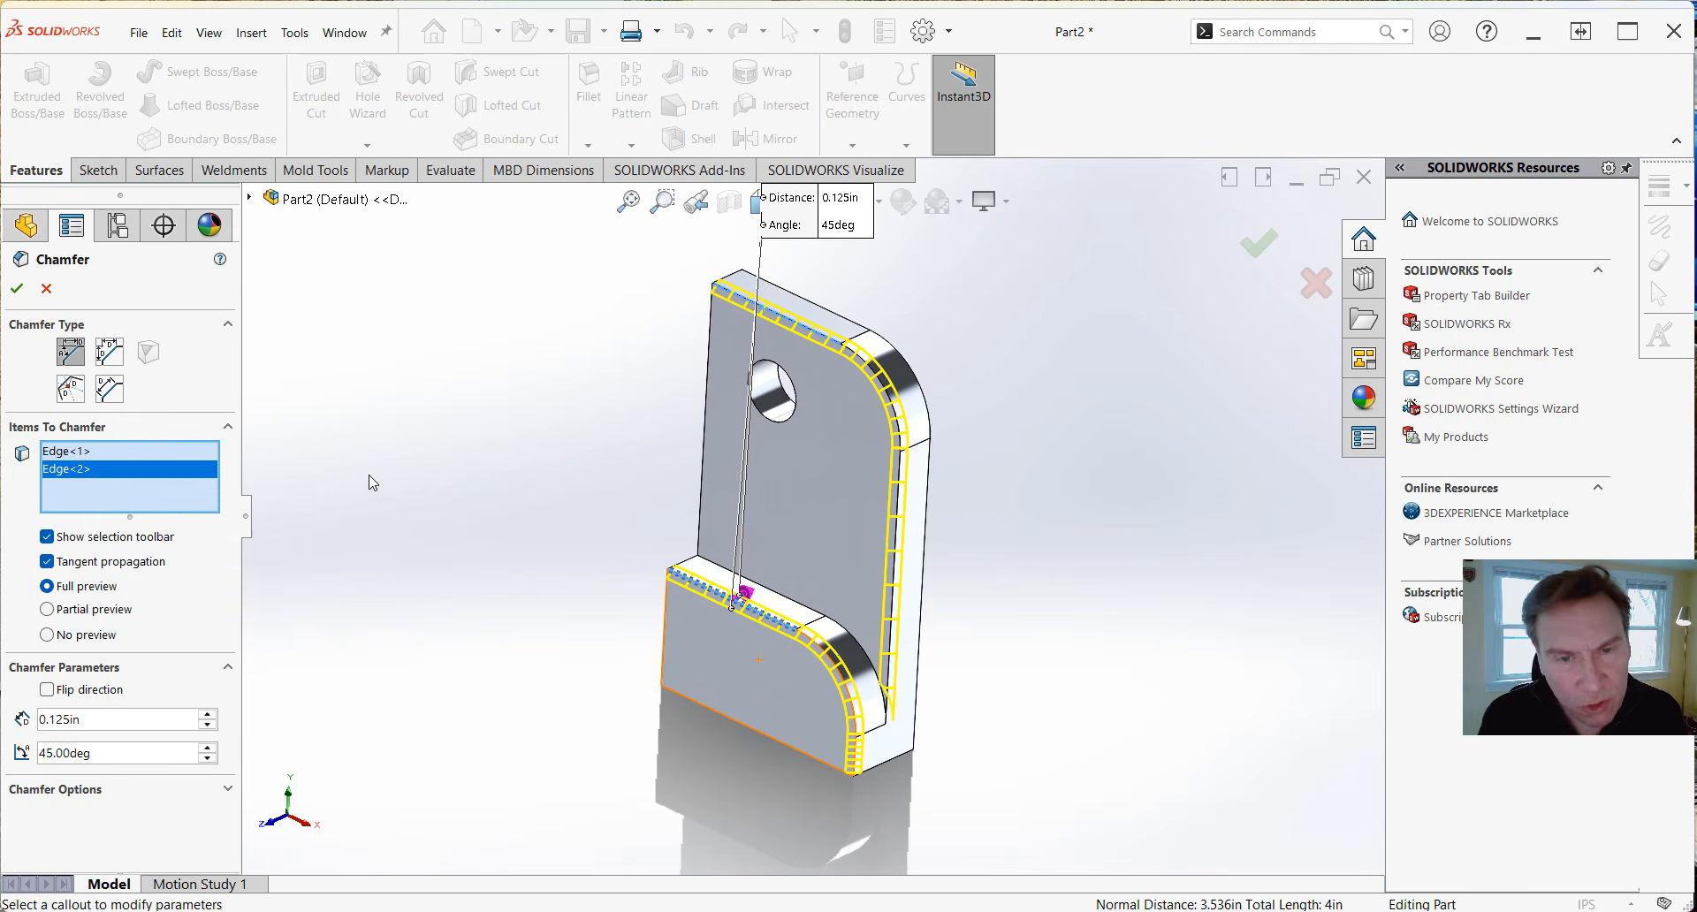
left_click(18, 290)
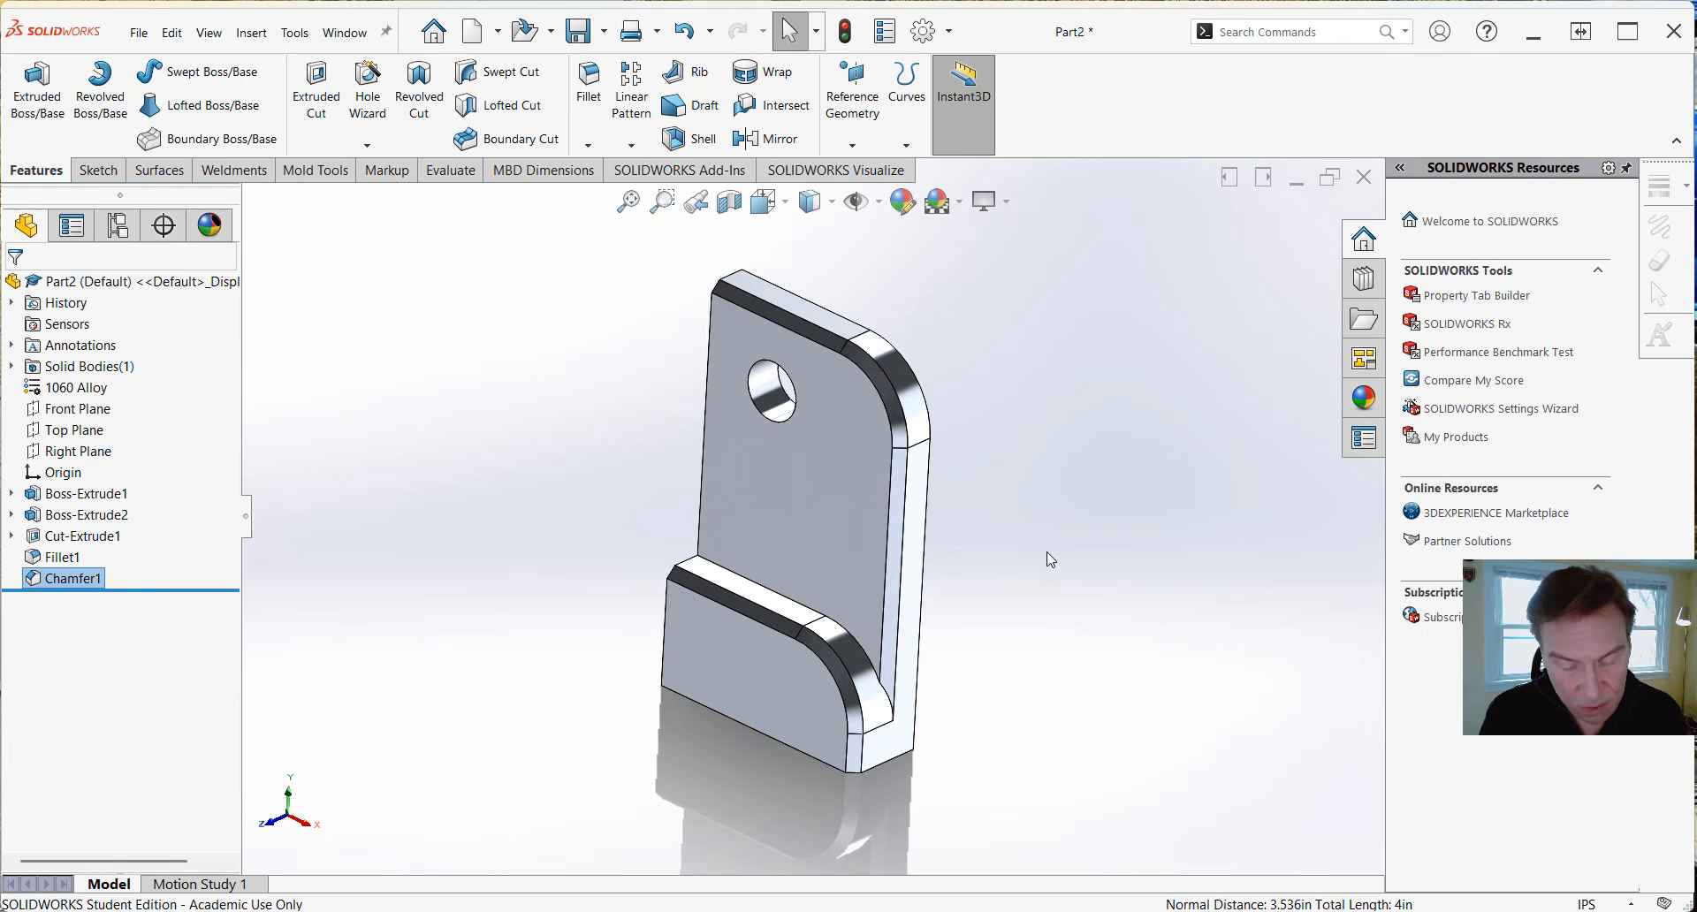
Set up a Shell with a 0.062 in wall thickness, removing the plate's back face and showing the preview.
key("Left")
key("Left")
key("Left")
key("Left")
key("Left")
key("Left")
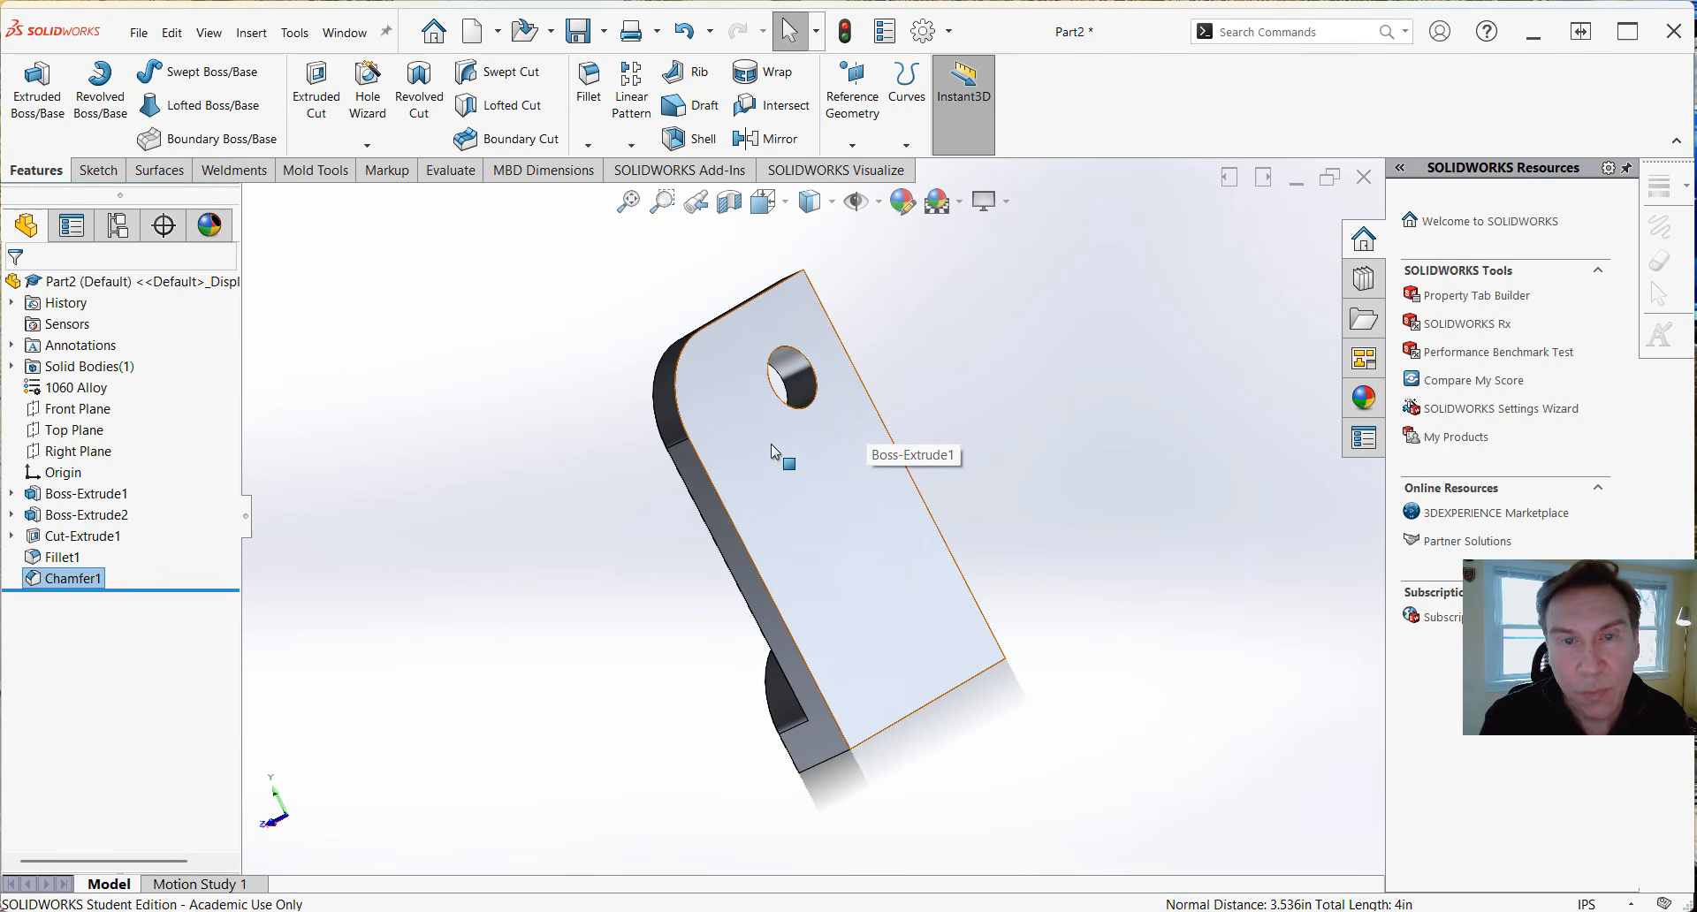
middle_click_drag(771, 443, 1071, 523)
scroll(751, 507, "down", 3)
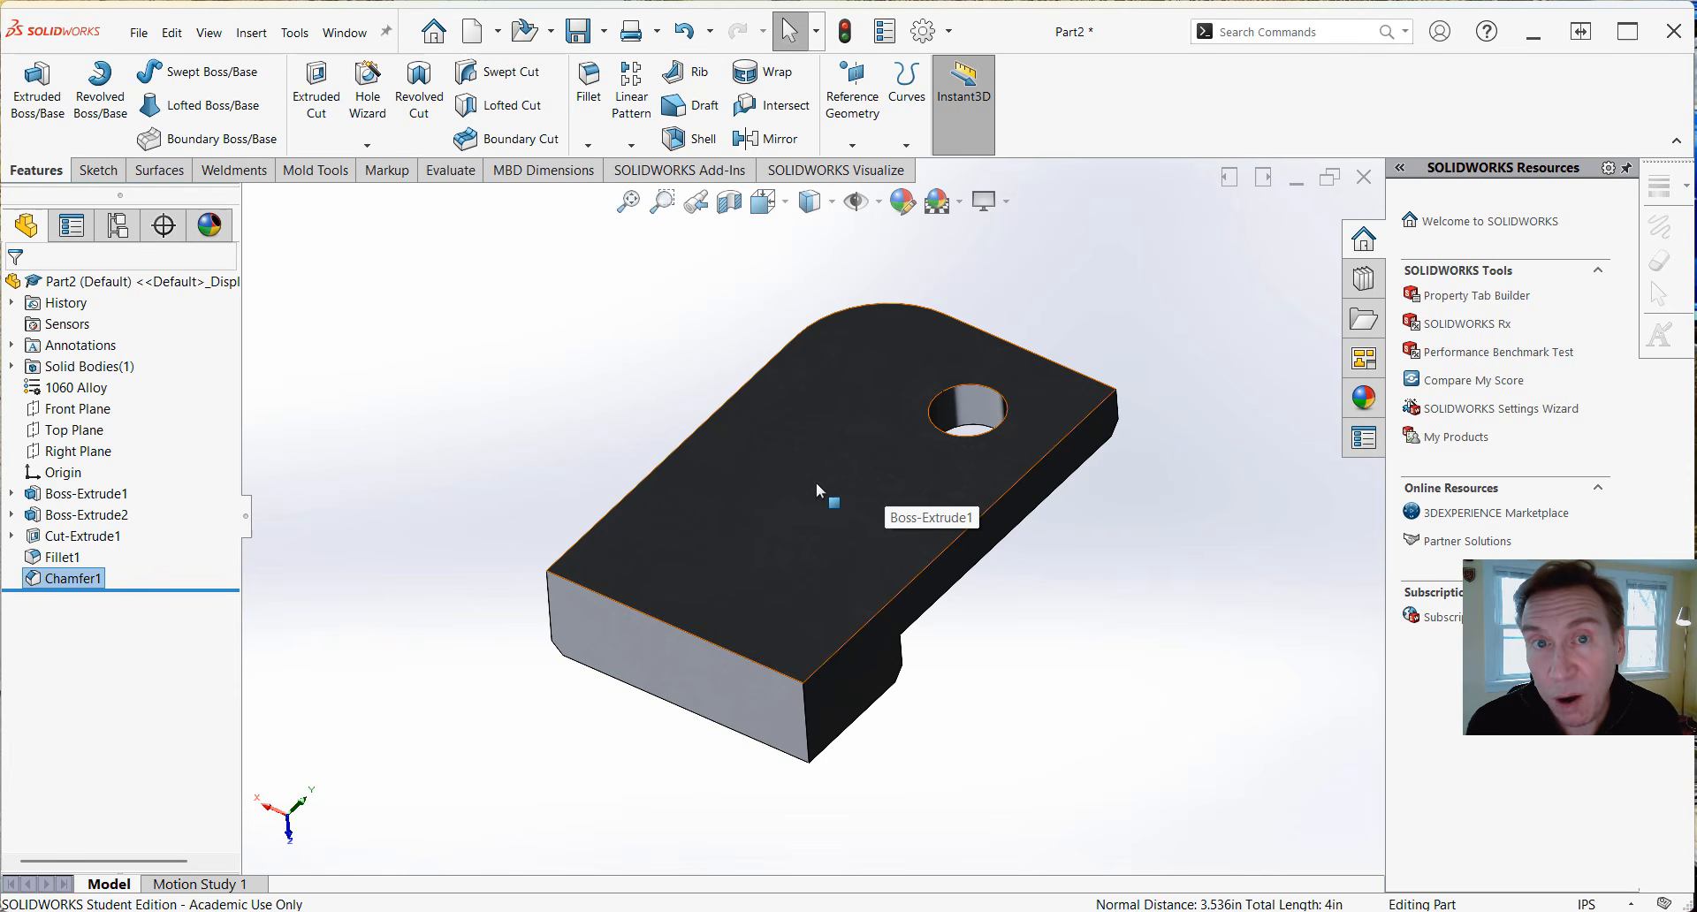
left_click(689, 139)
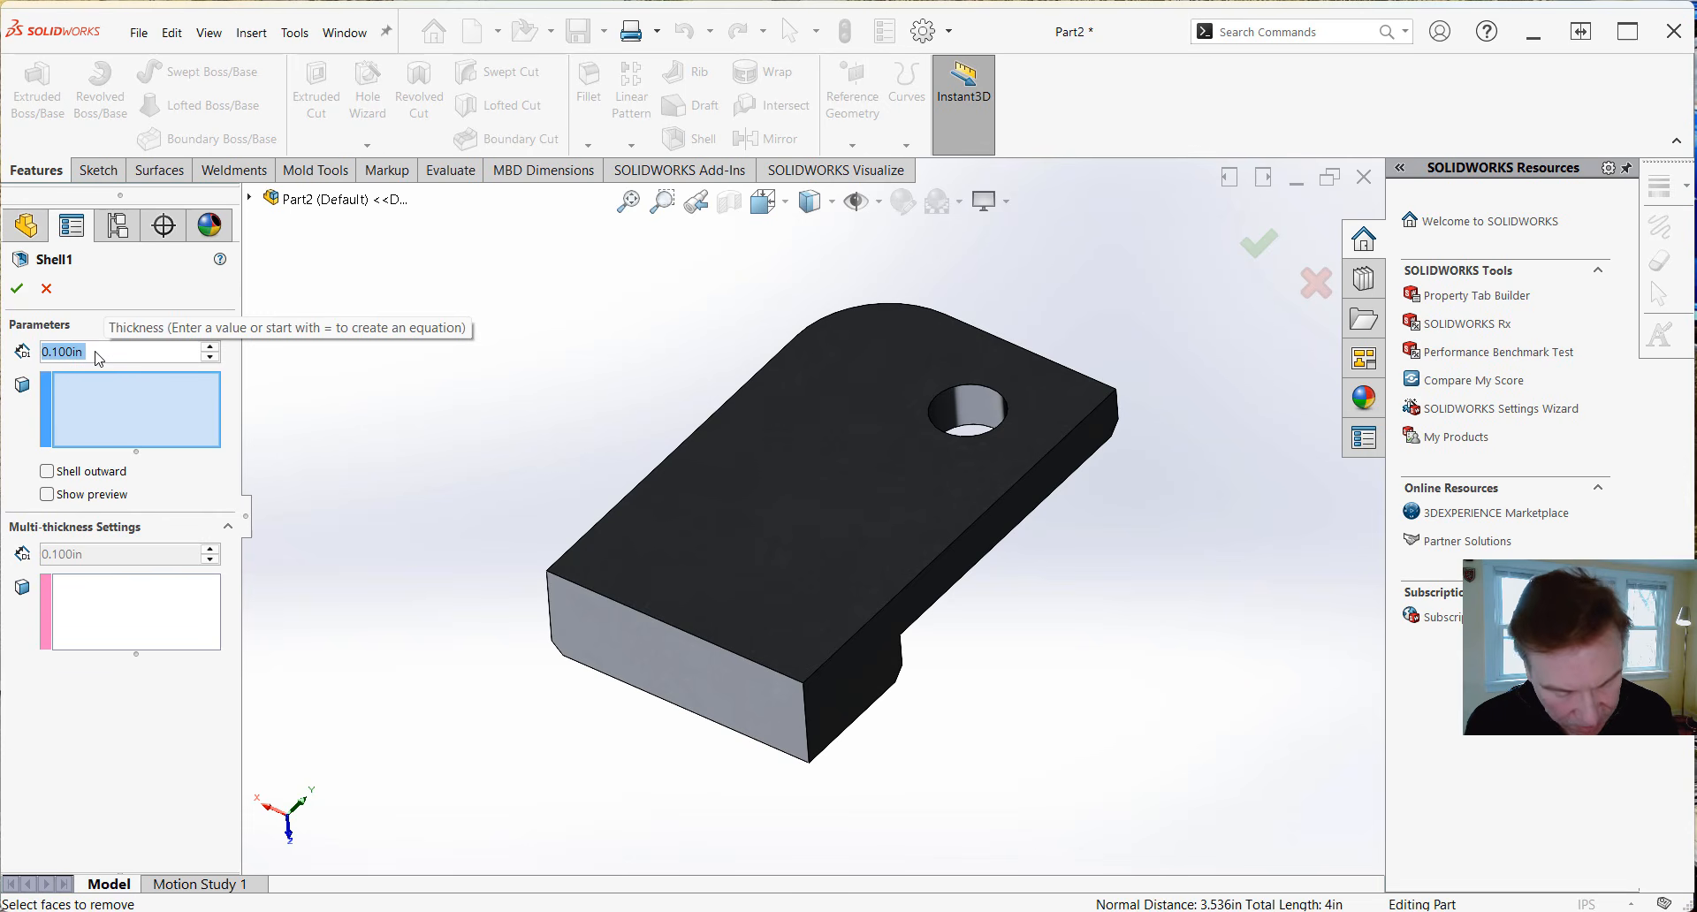
type(".062")
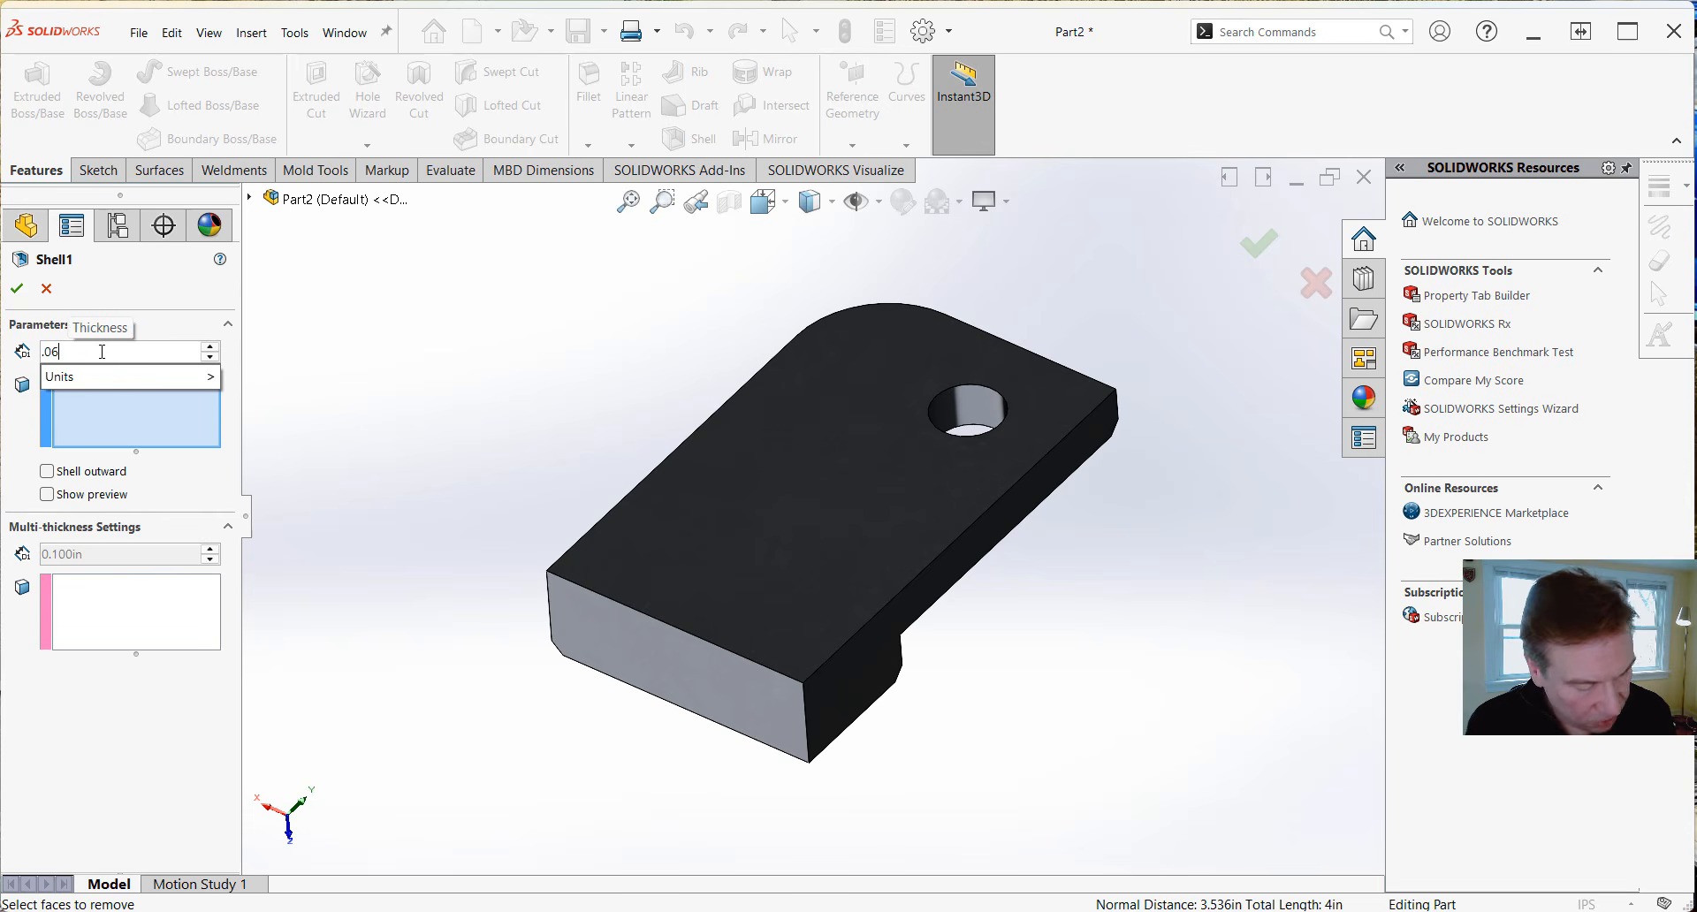
mouse_move(128, 379)
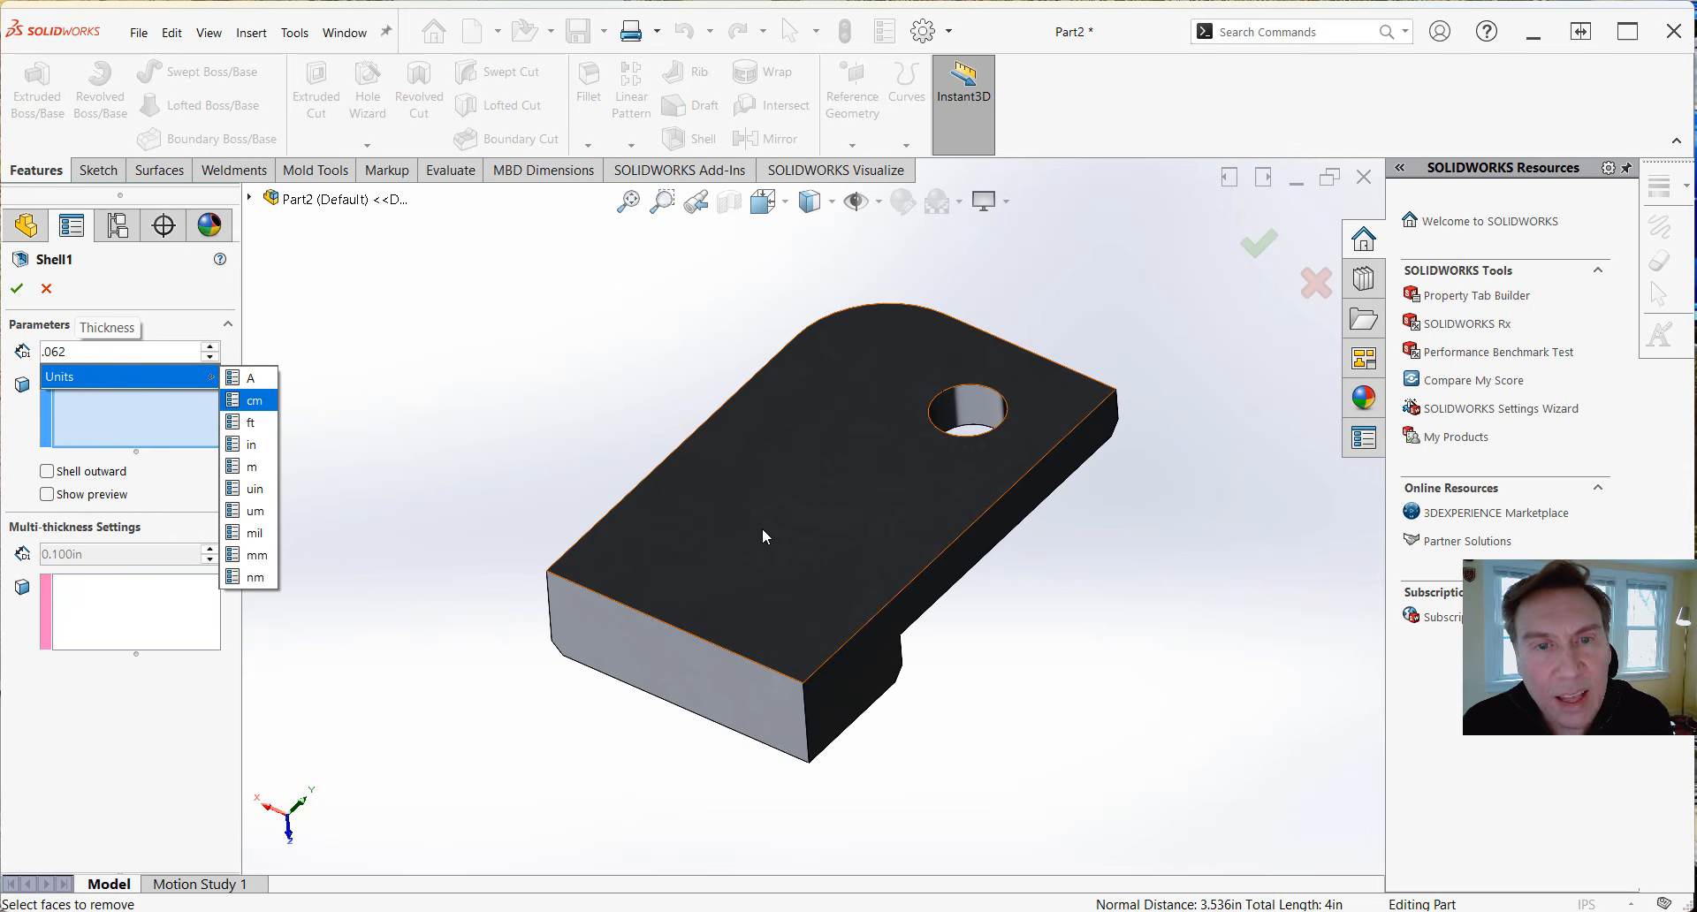
left_click(785, 511)
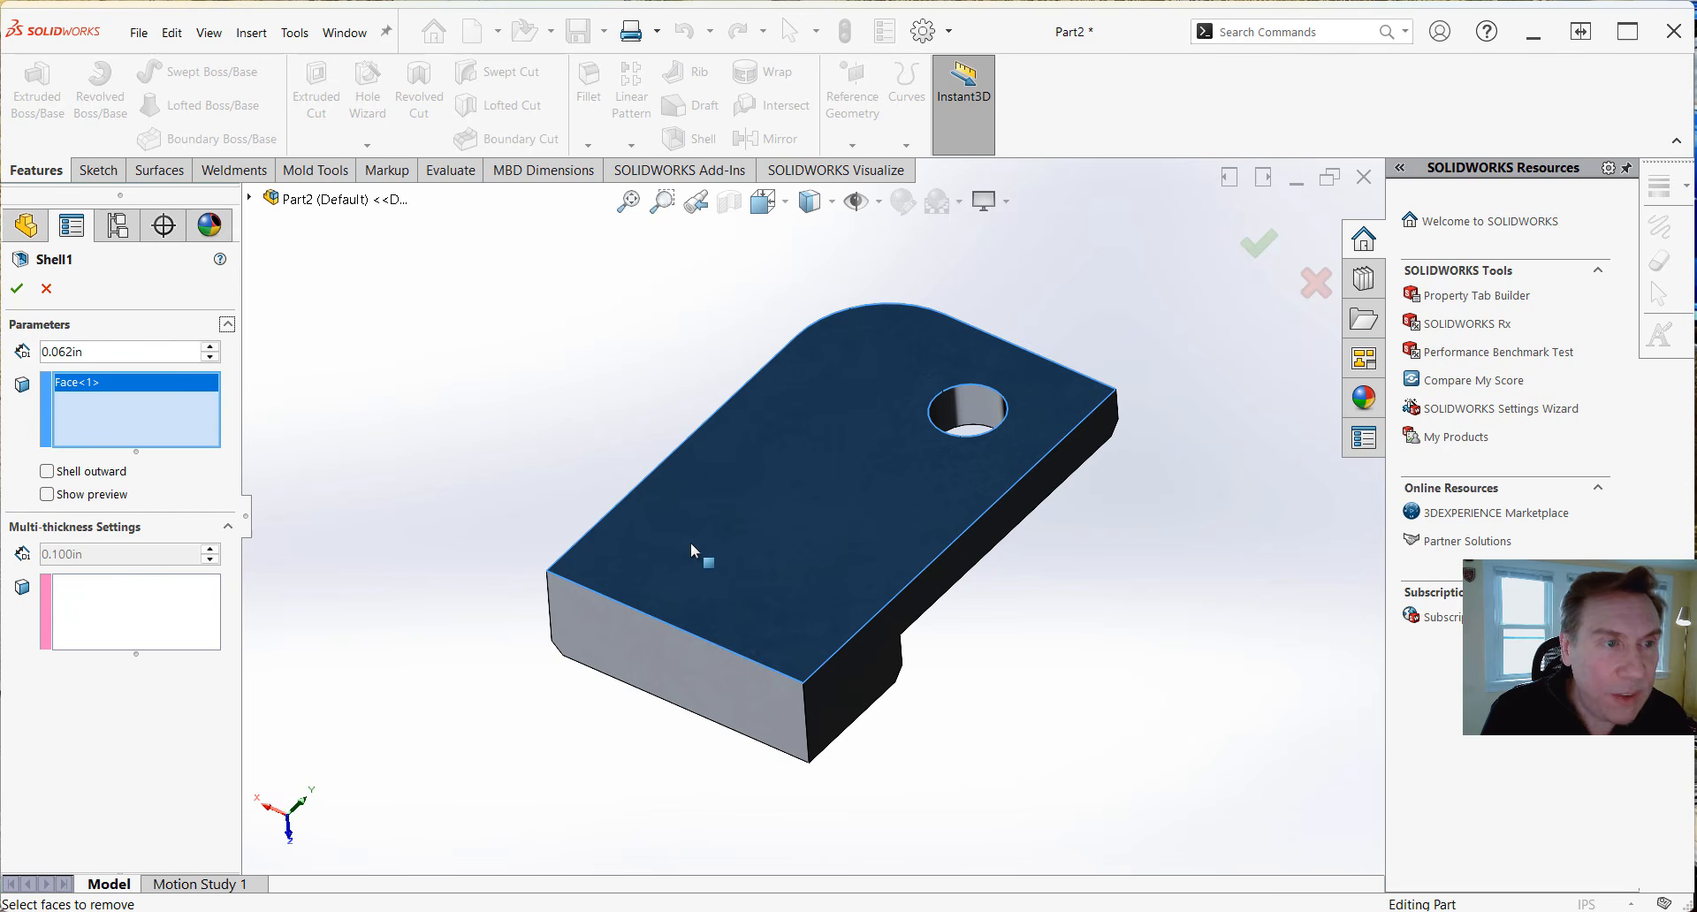
left_click(47, 495)
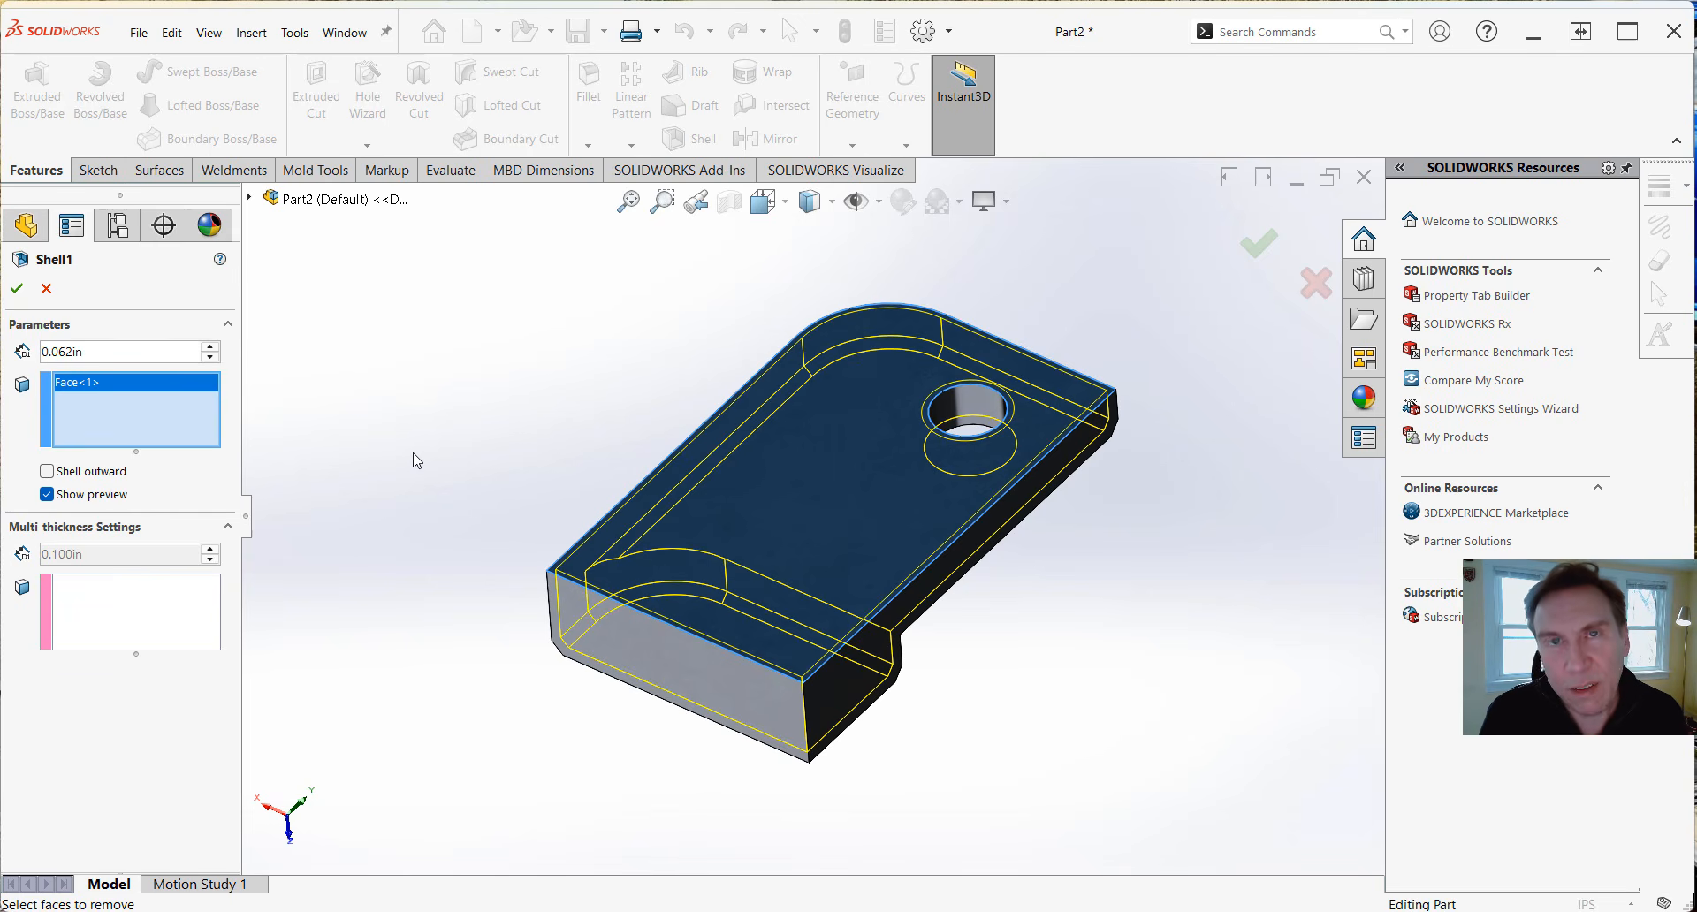
Add the bottom face and the straight left side face to the removed faces and complete the shell.
left_click(658, 654)
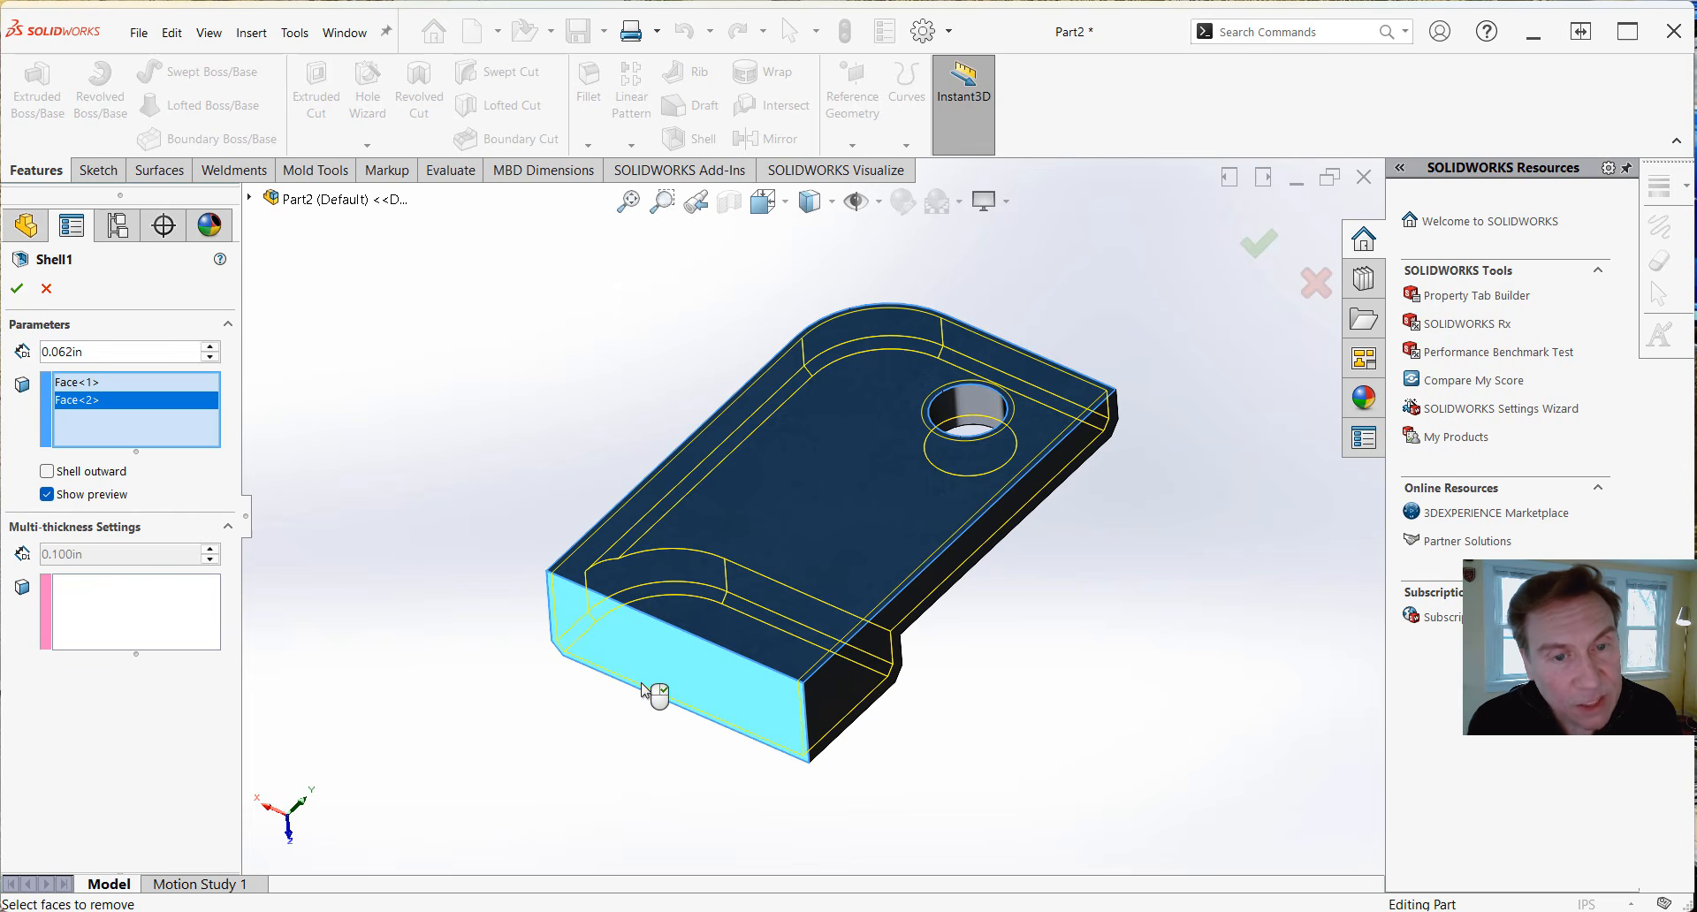
left_click(858, 675)
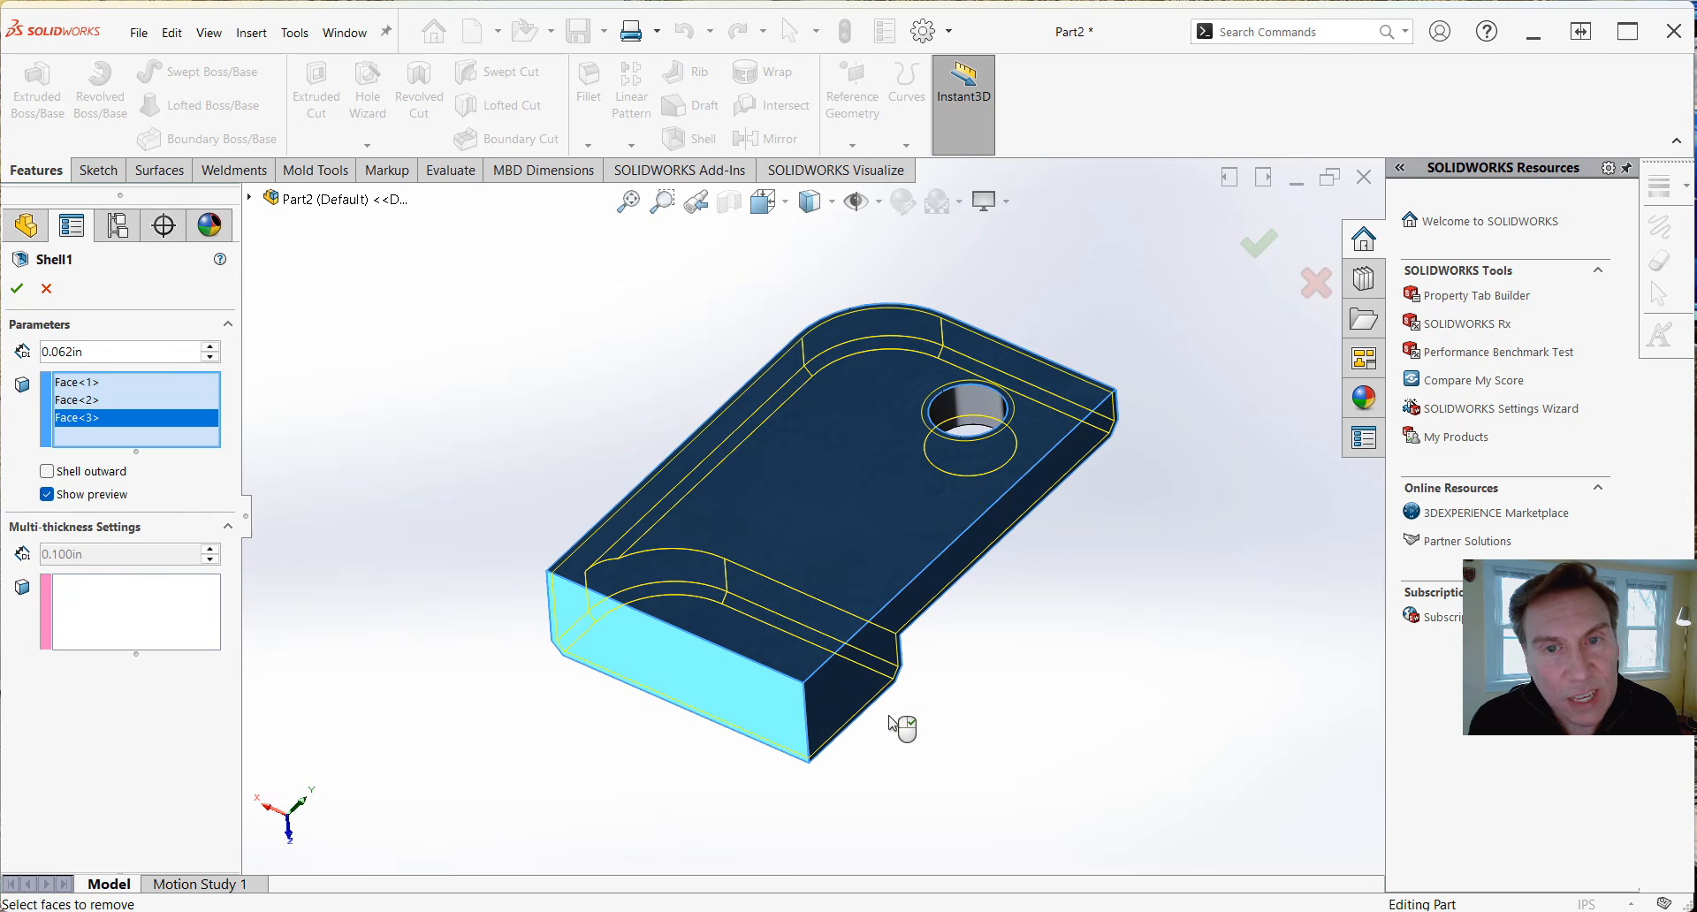
left_click(685, 672)
left_click(686, 667)
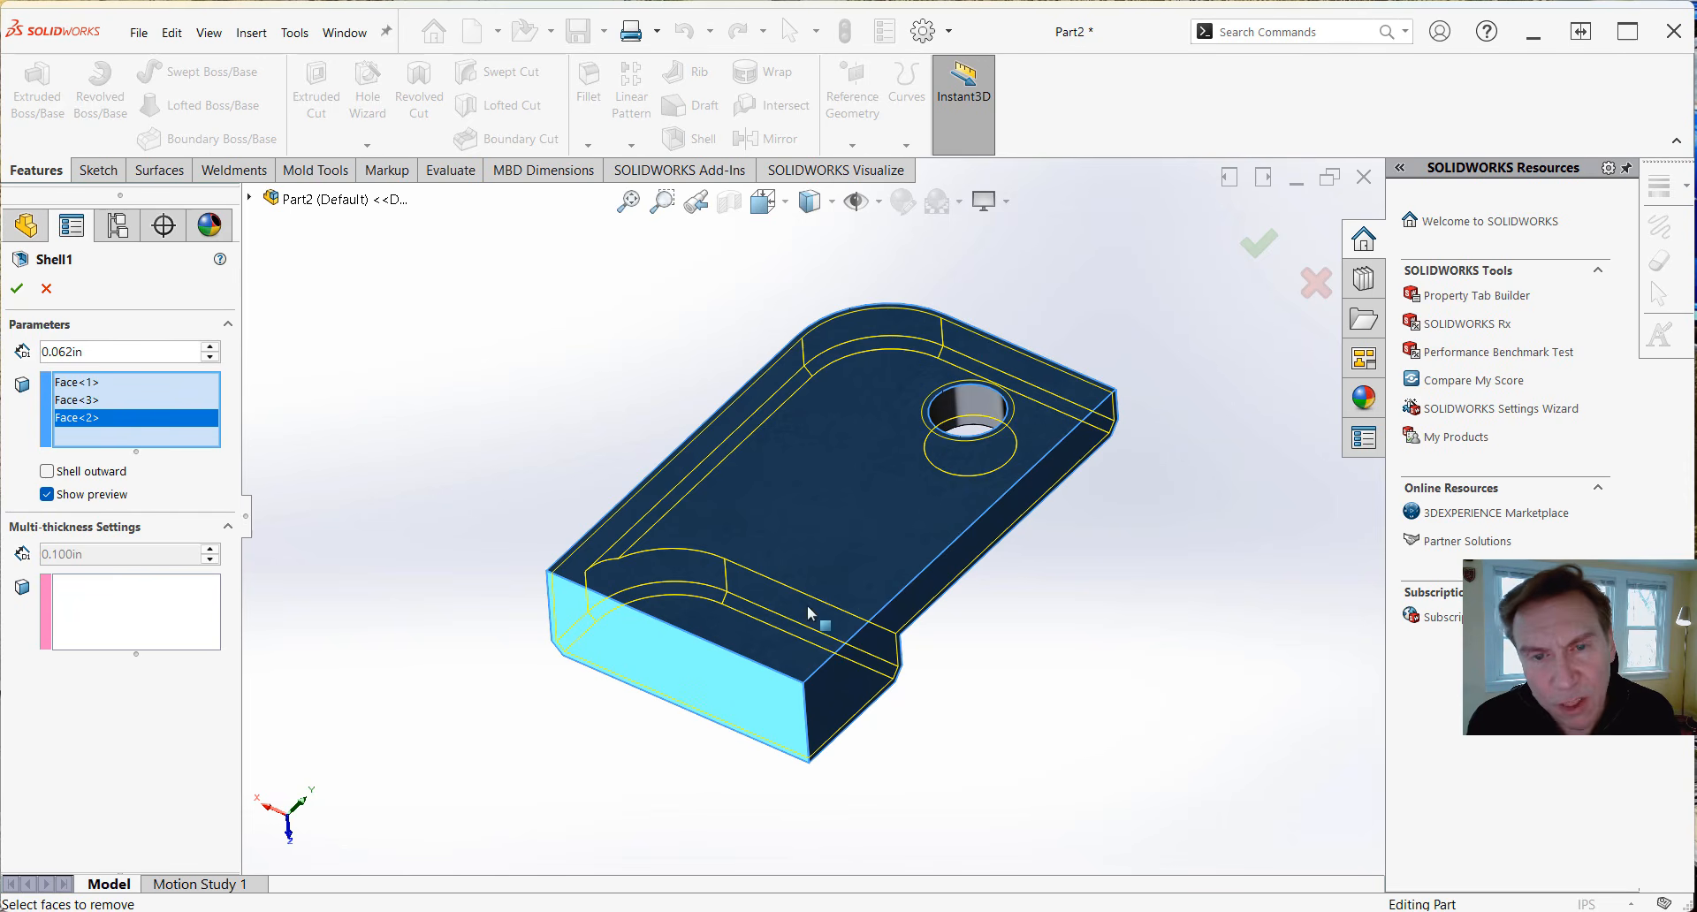
left_click(16, 288)
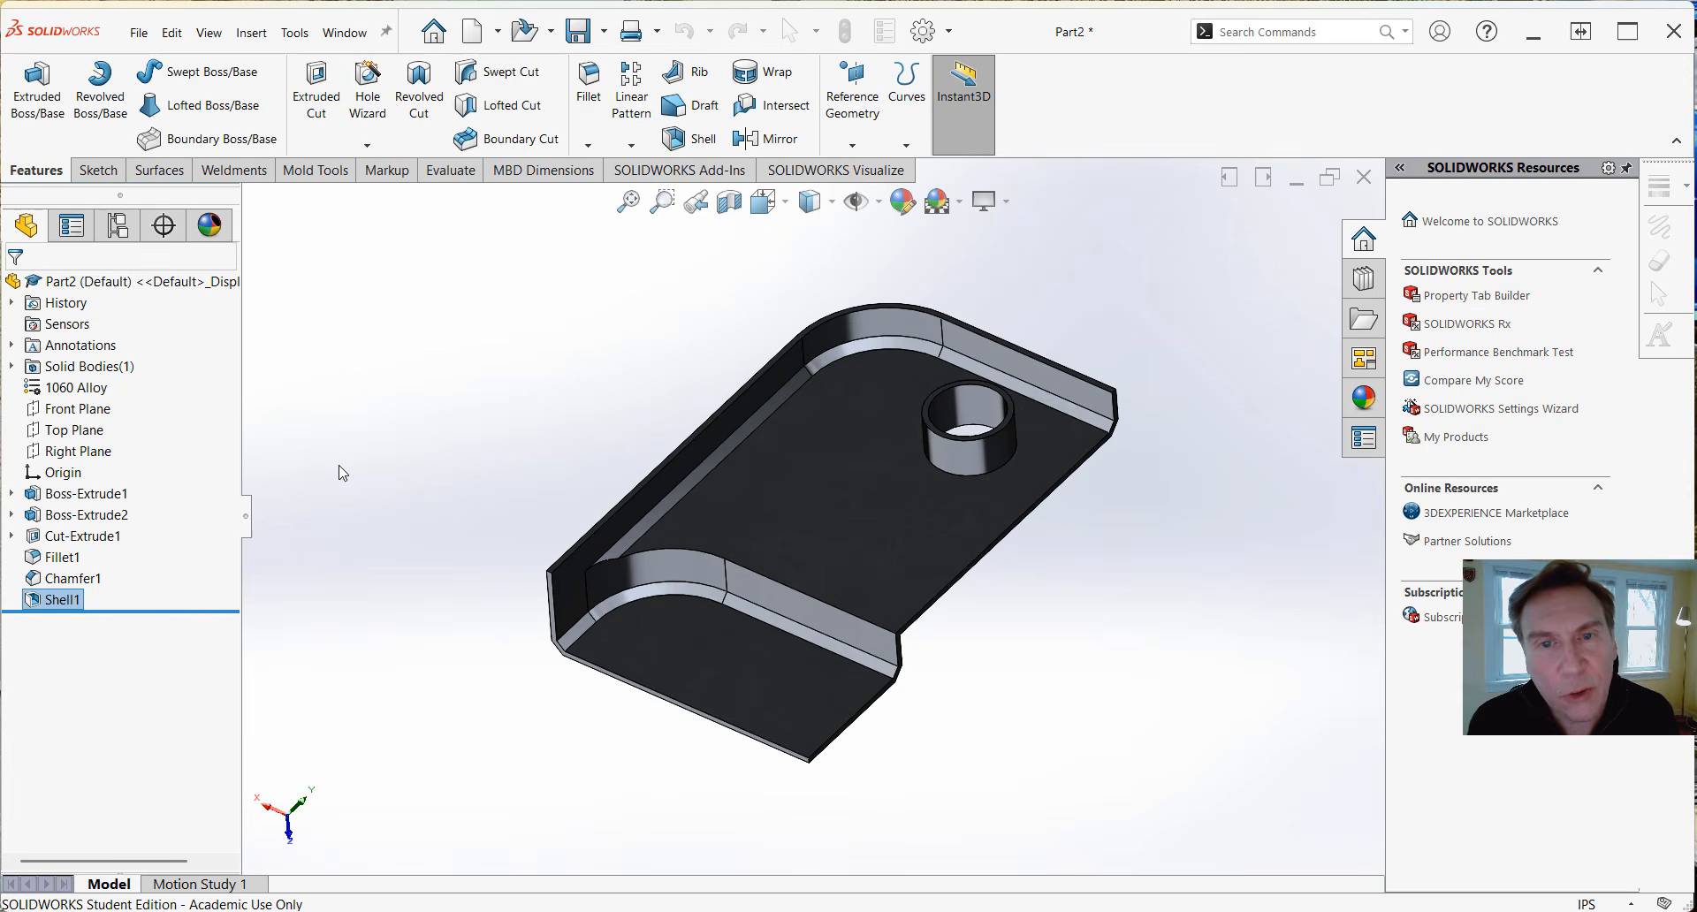
Display the bracket from the front in Perspective view.
middle_click_drag(416, 500, 1025, 617)
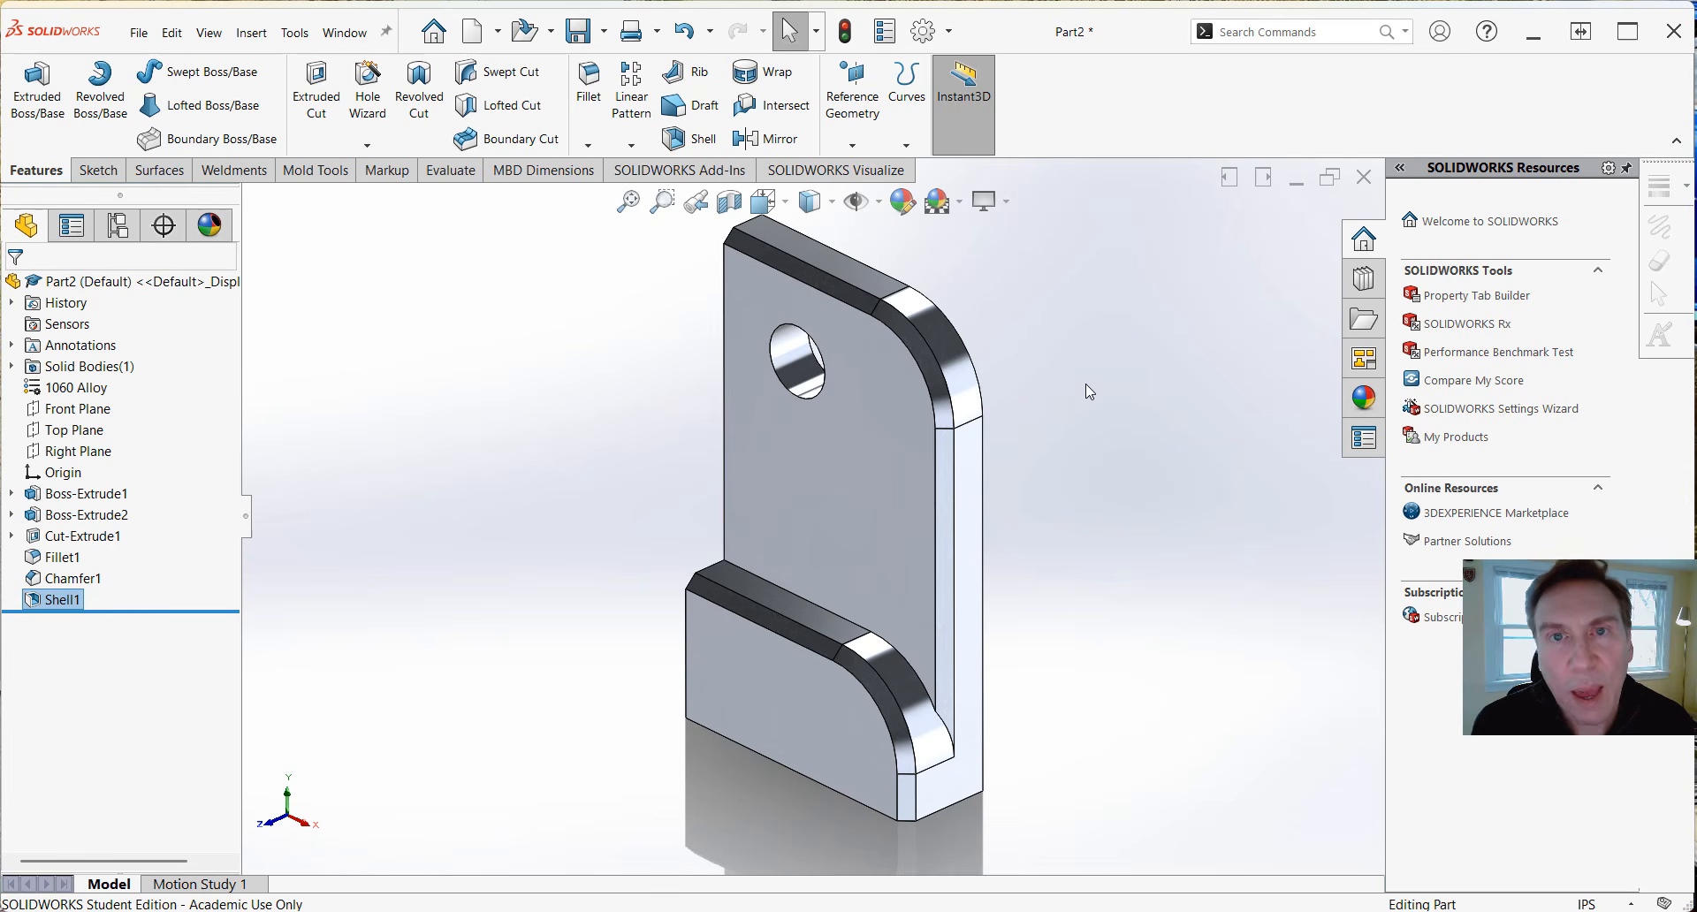
left_click(1008, 205)
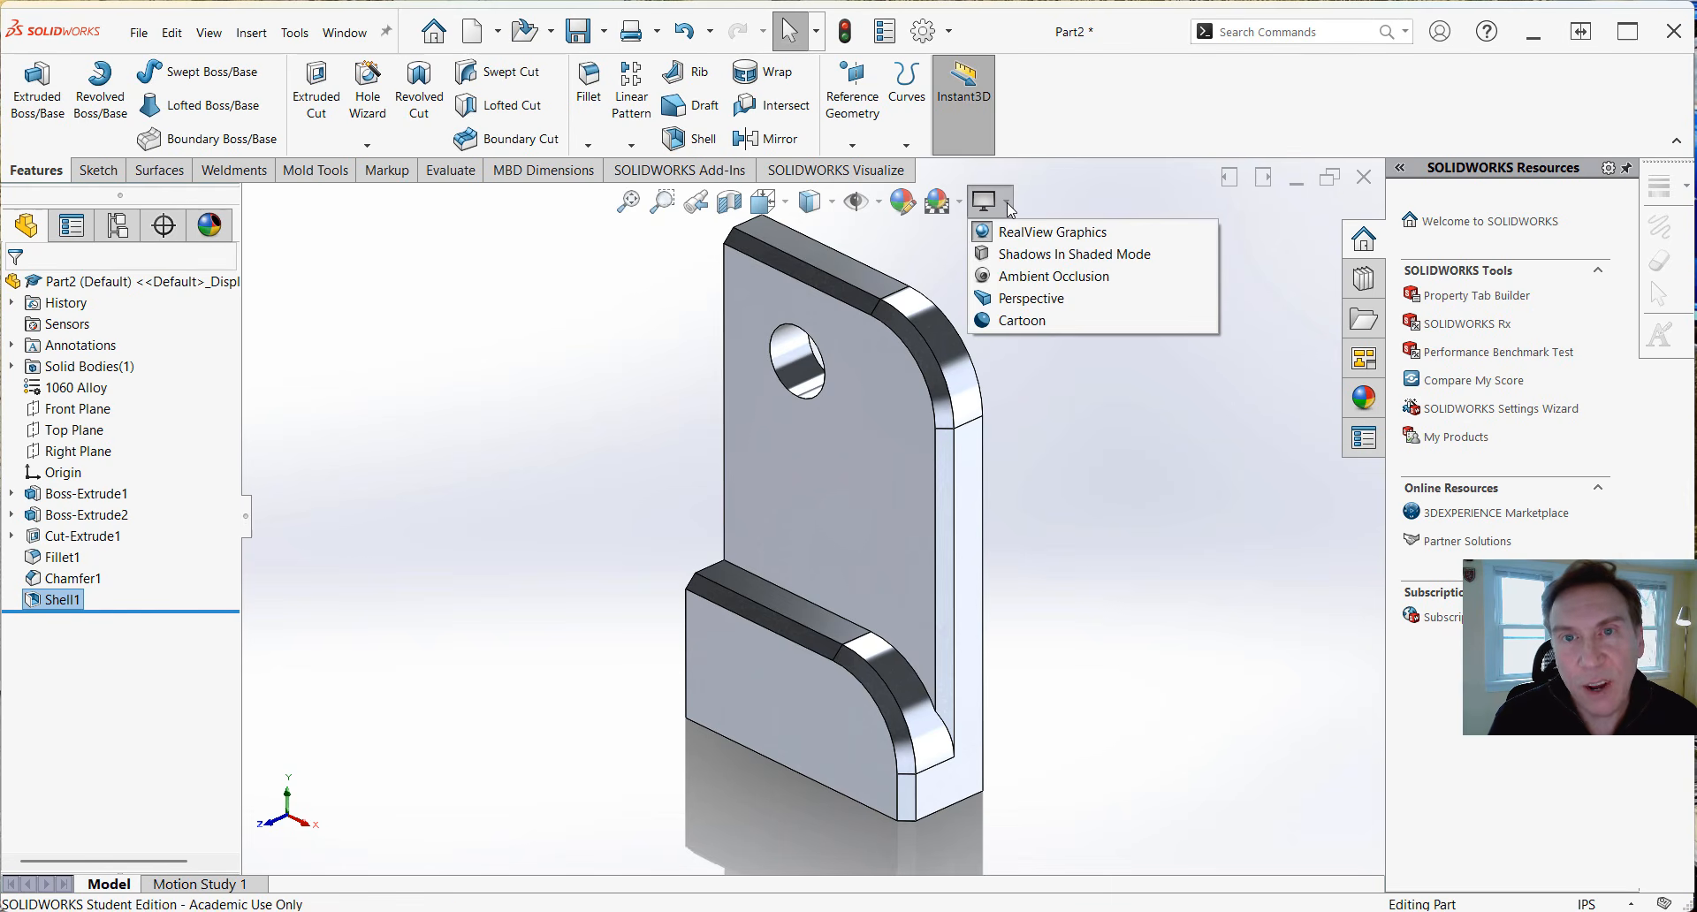
left_click(994, 301)
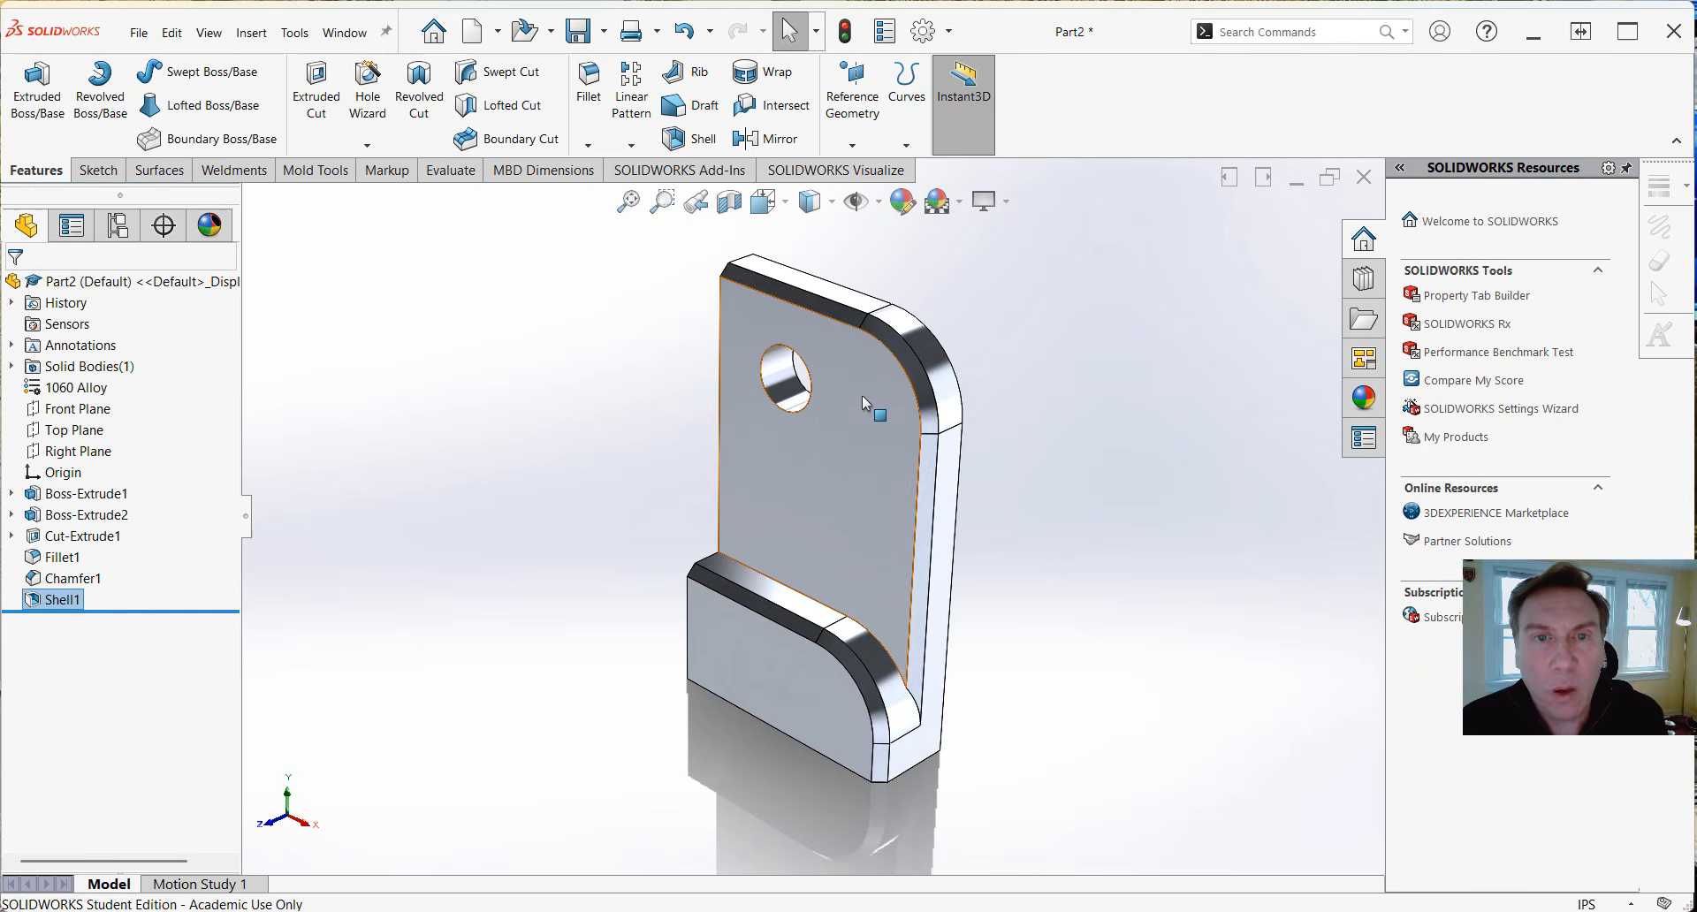
Apply the polished aluminum appearance to the whole part.
left_click(857, 439)
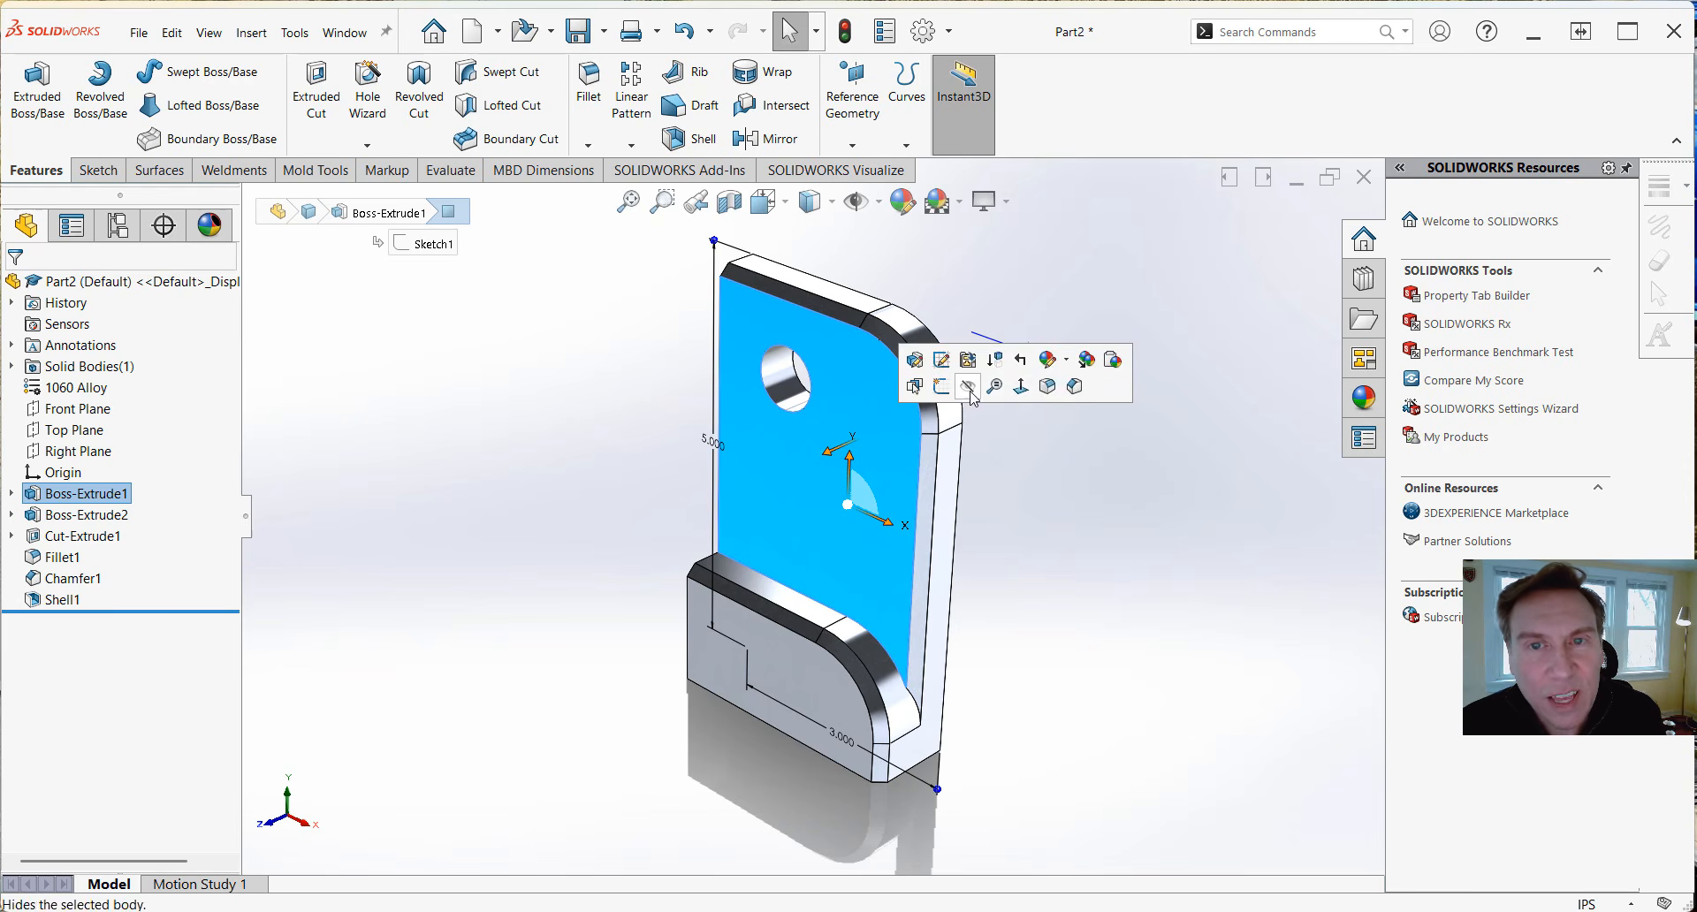
left_click(1068, 360)
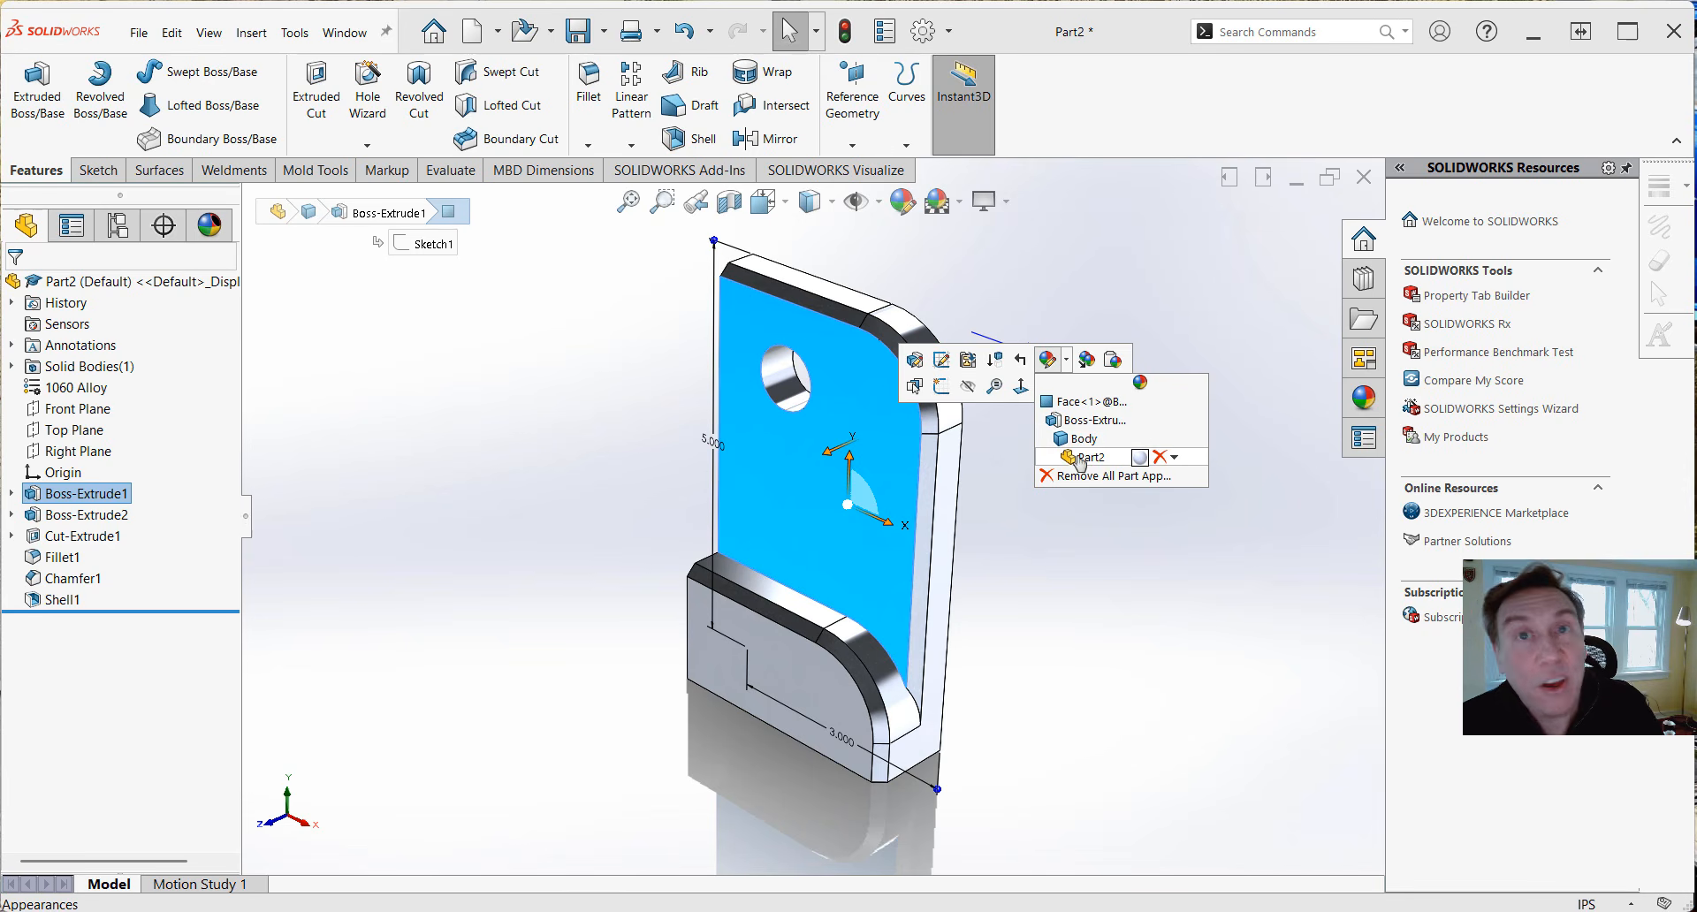
left_click(1140, 458)
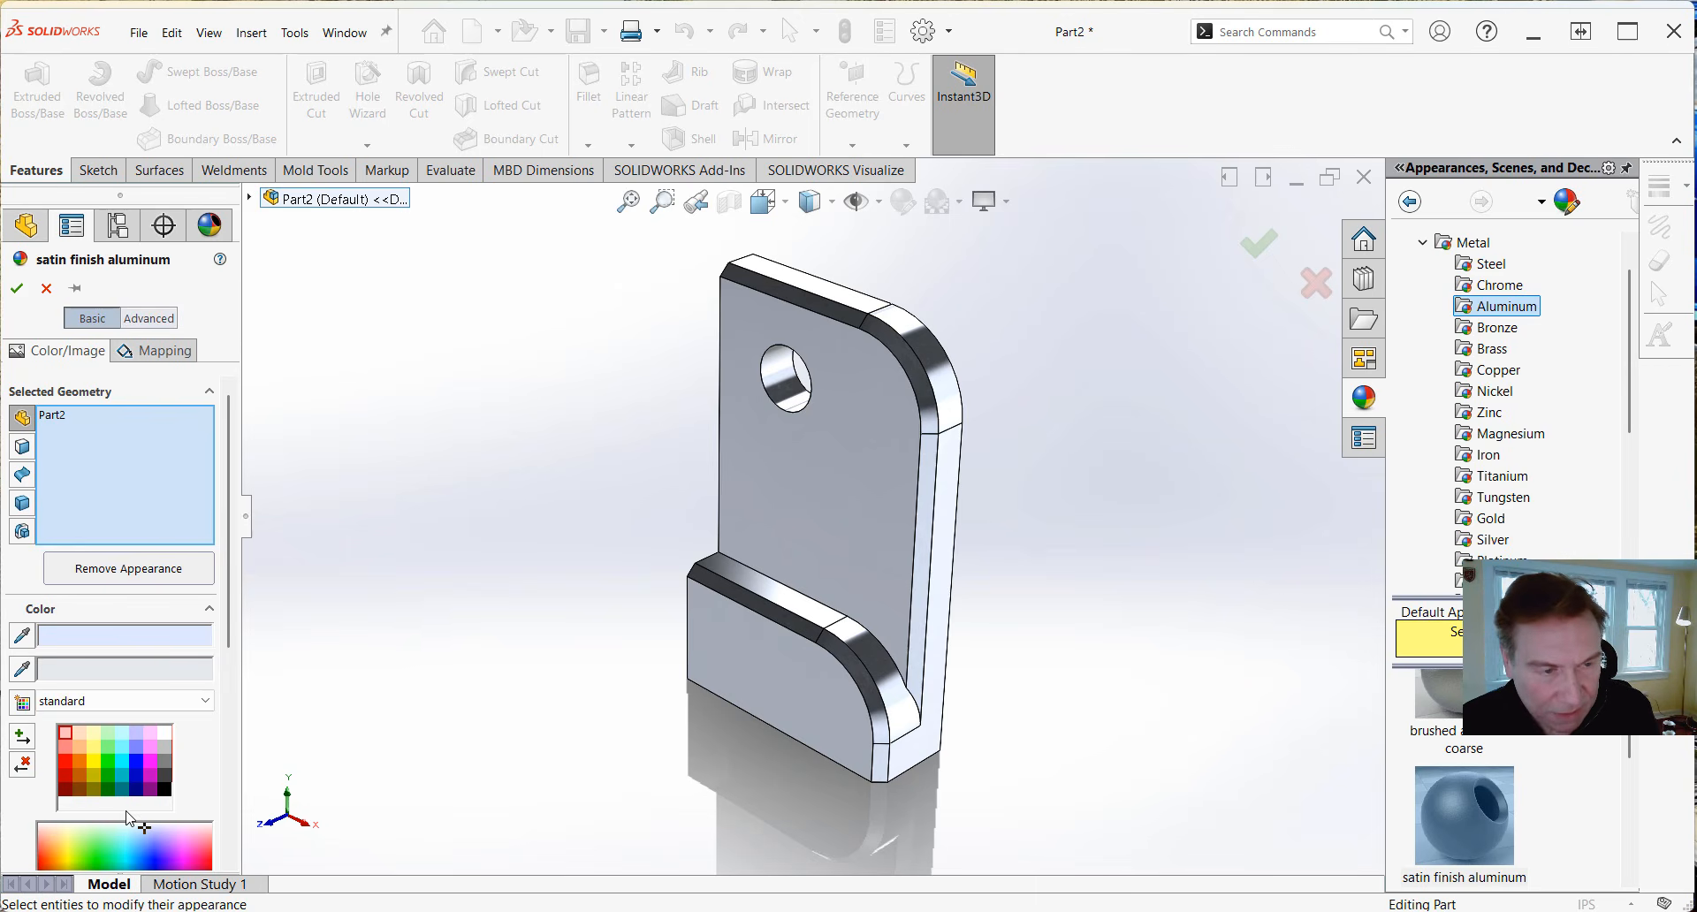
scroll(228, 614, "down", 5)
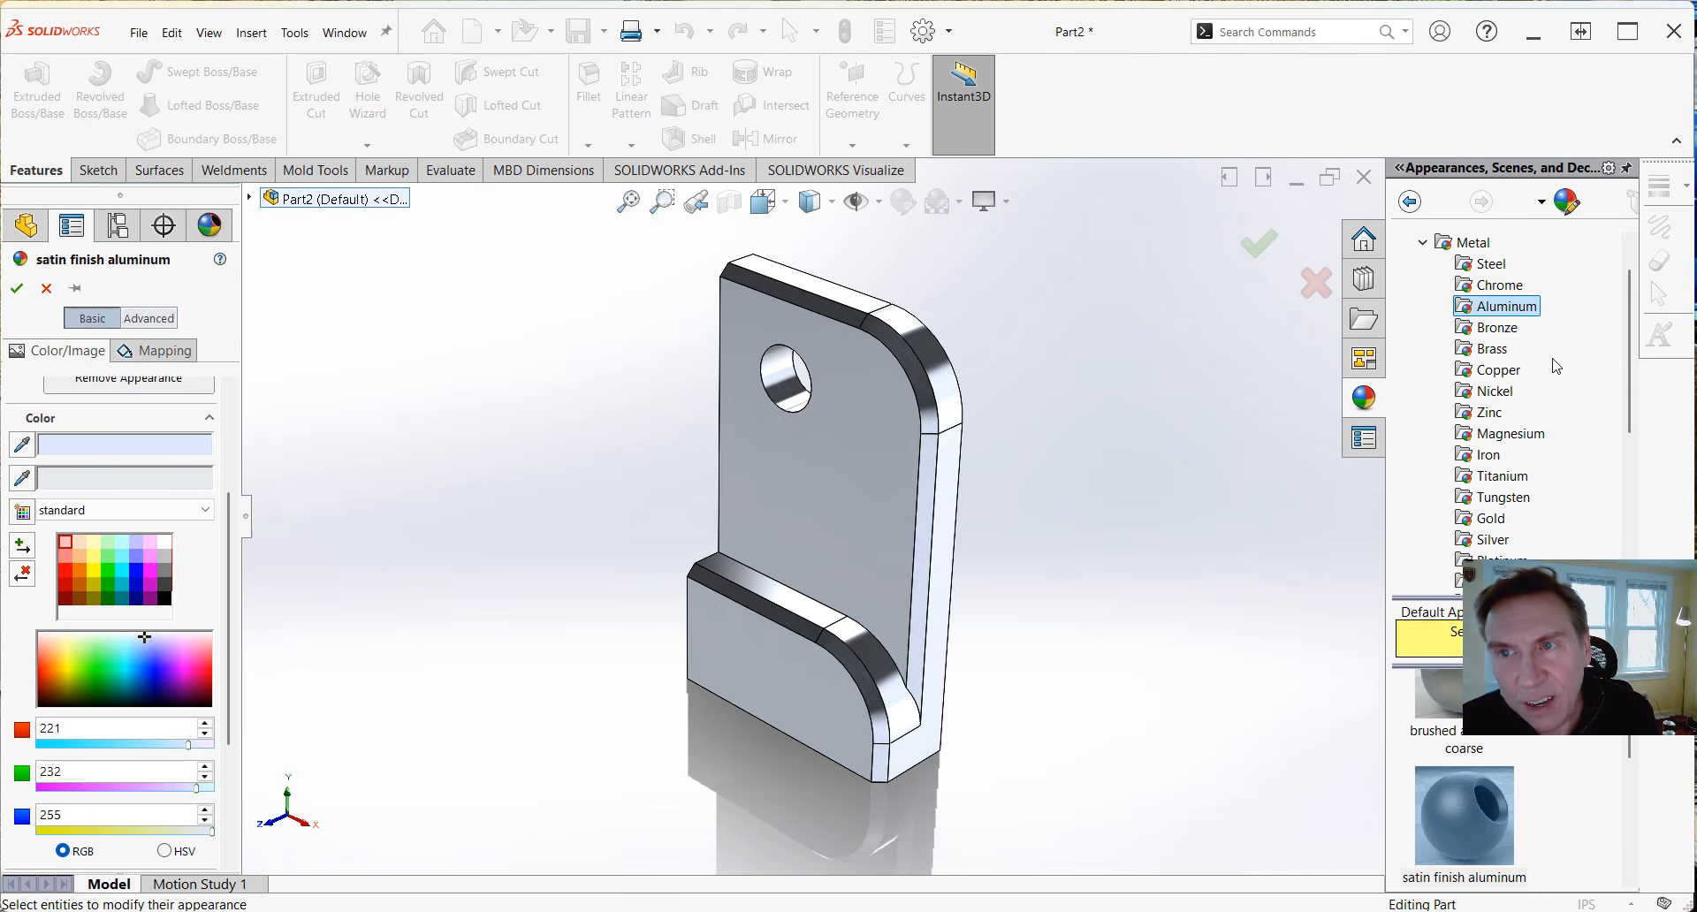
scroll(1556, 752, "up", 3)
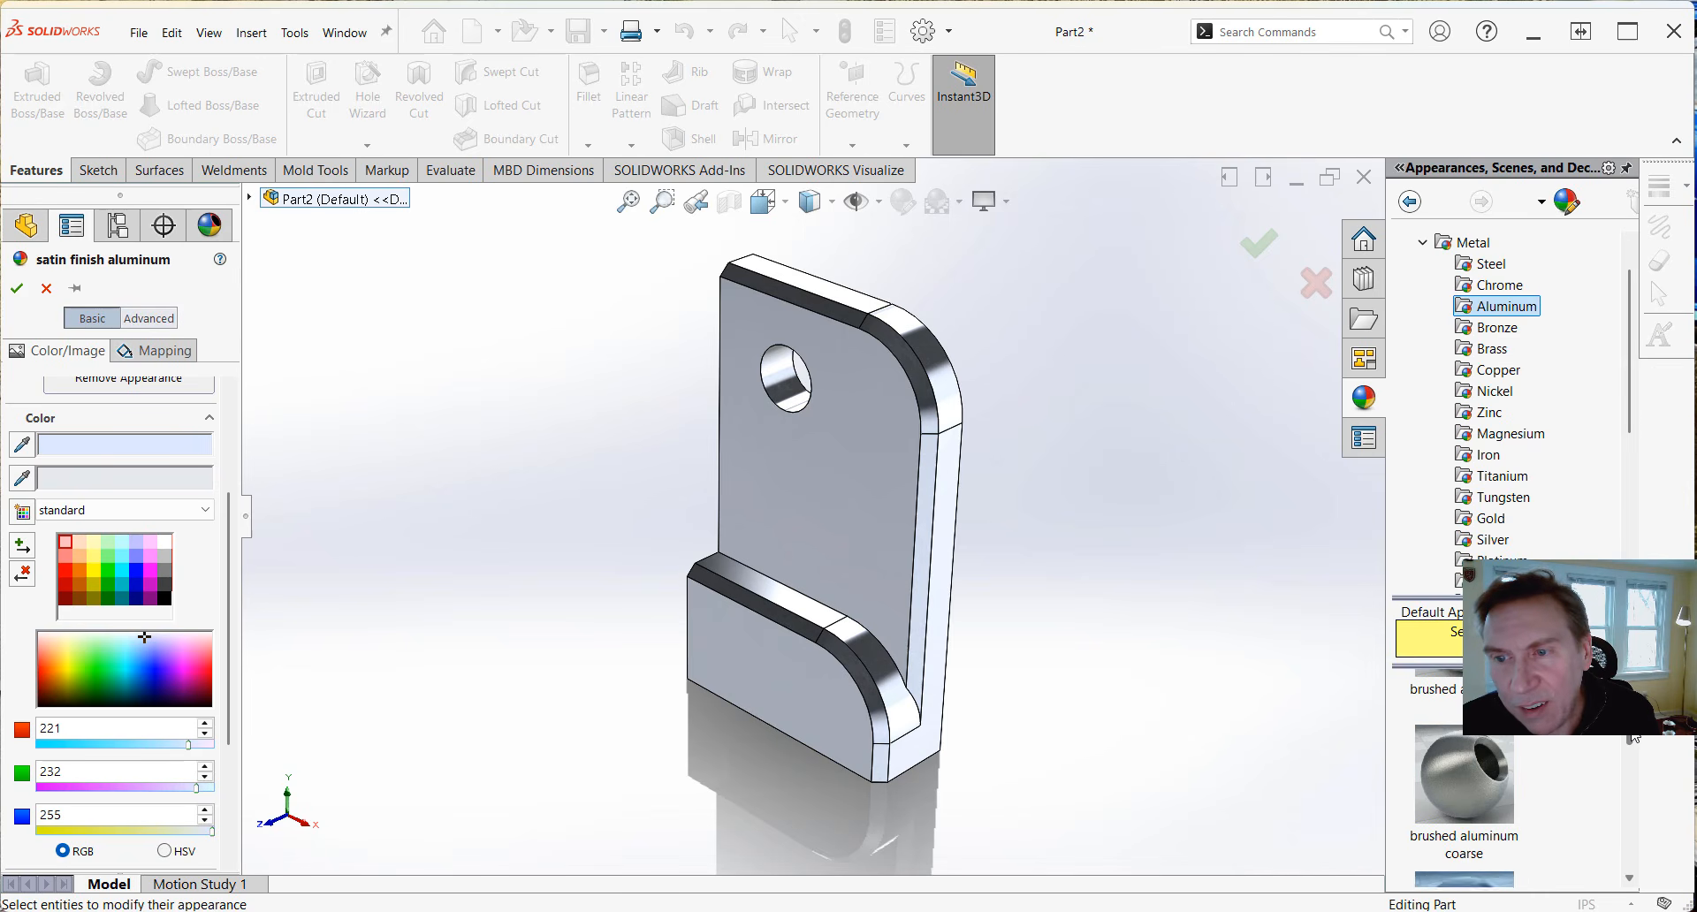
scroll(1556, 752, "up", 1)
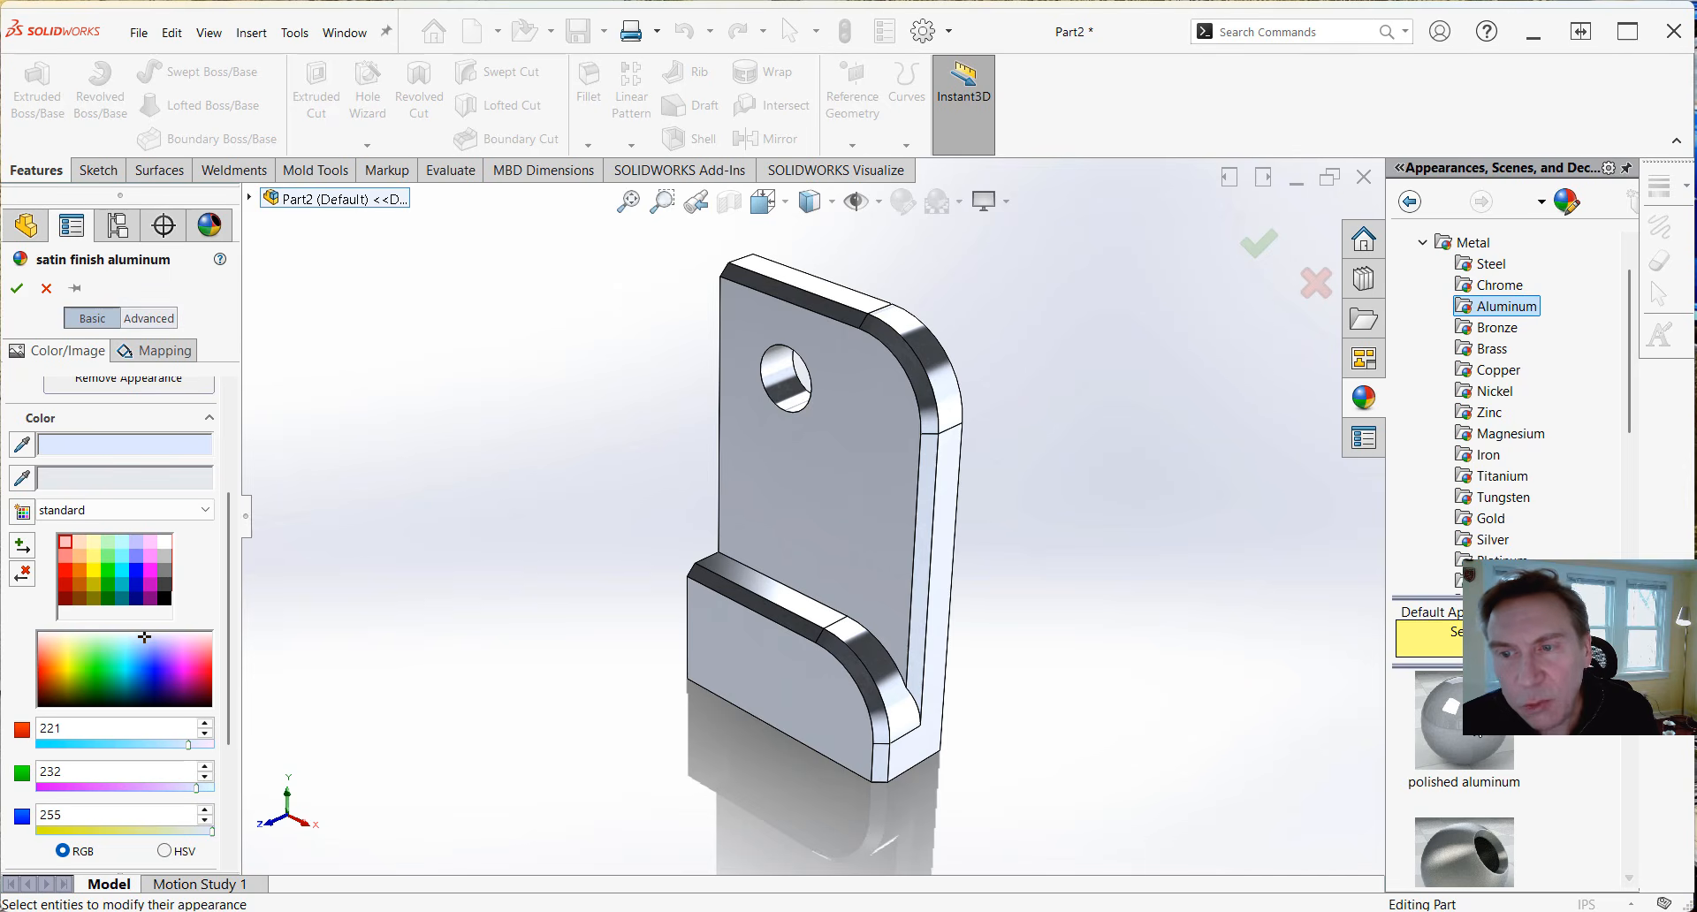
left_click(1464, 720)
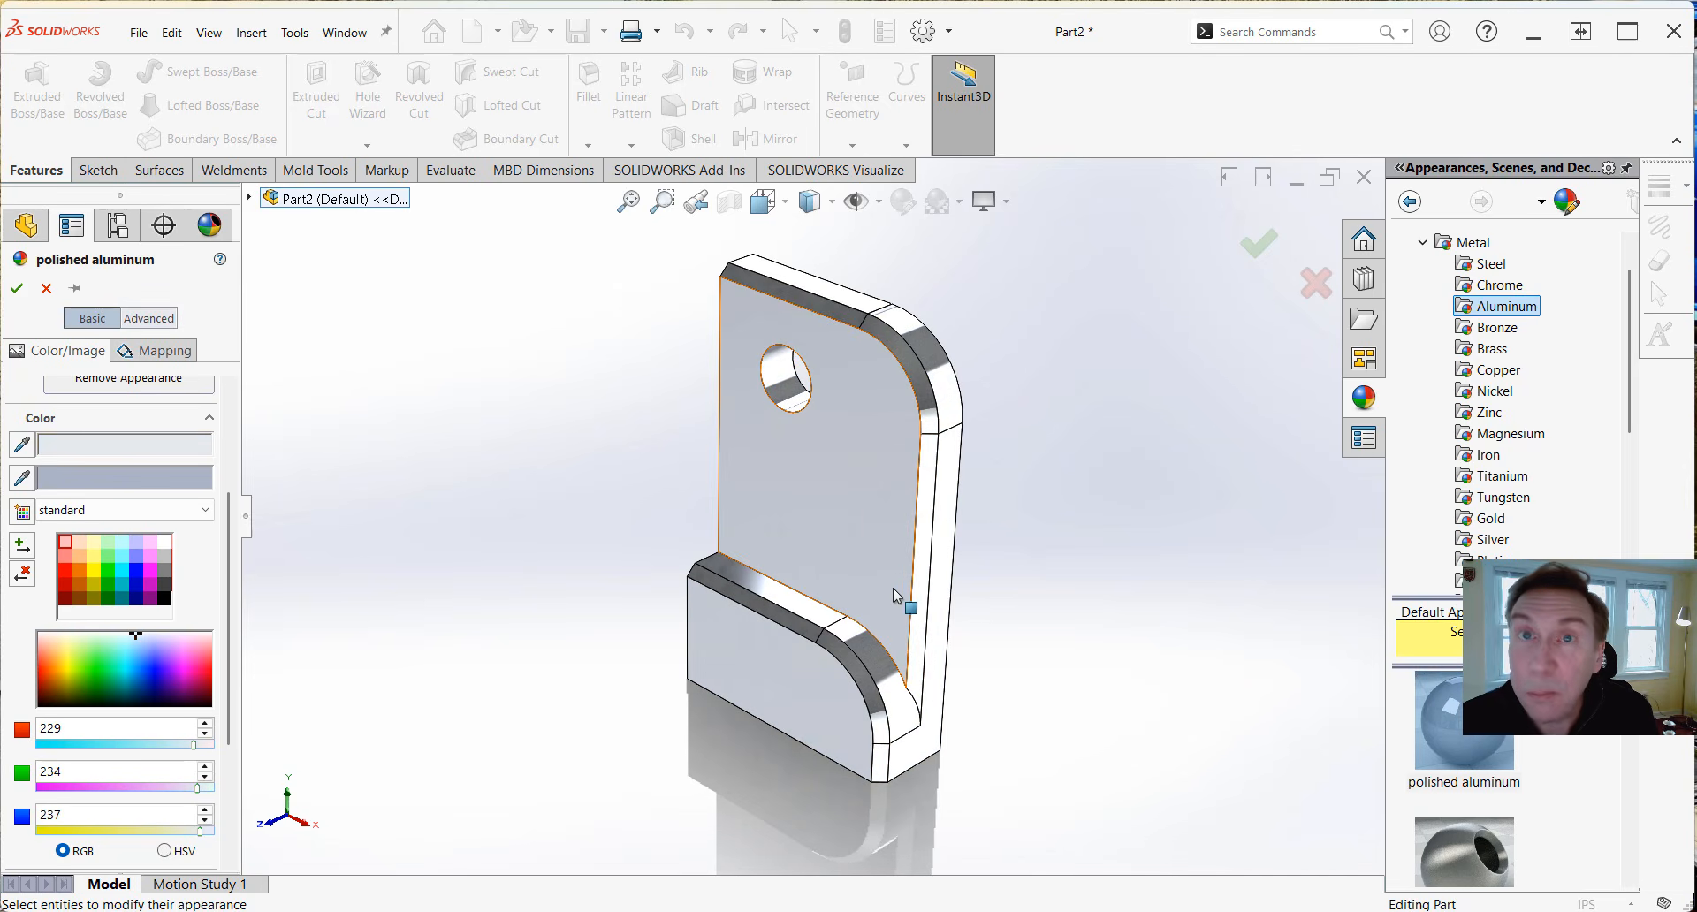
left_click(16, 287)
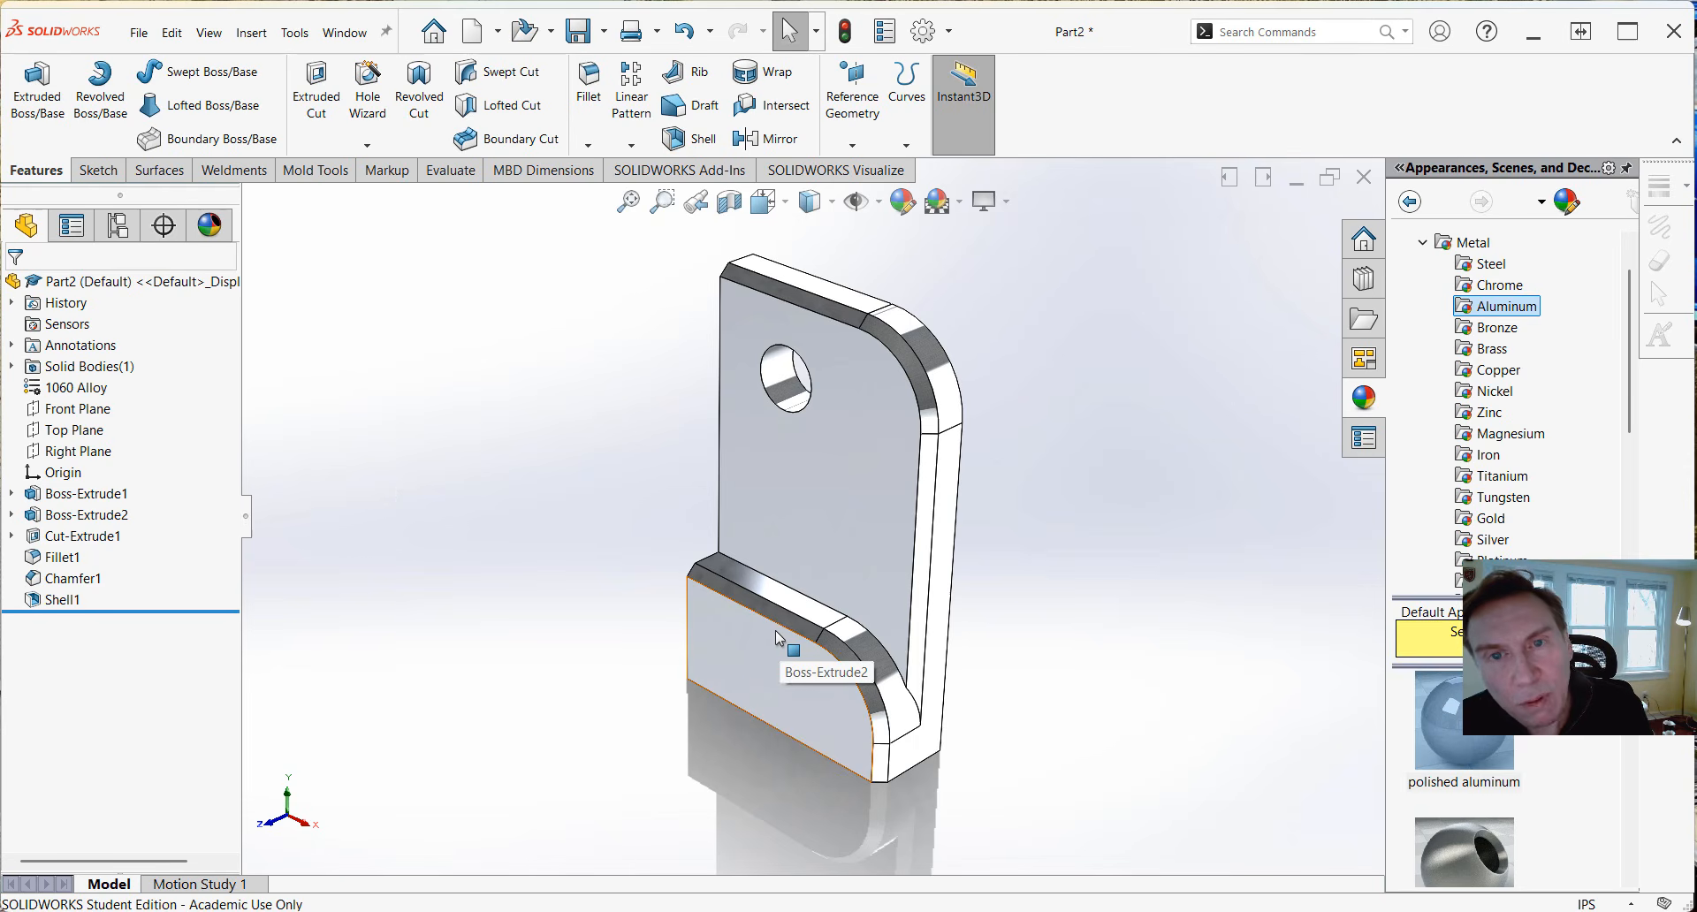
Apply the gloss blue painted car appearance to the whole chamfer feature.
left_click(928, 487)
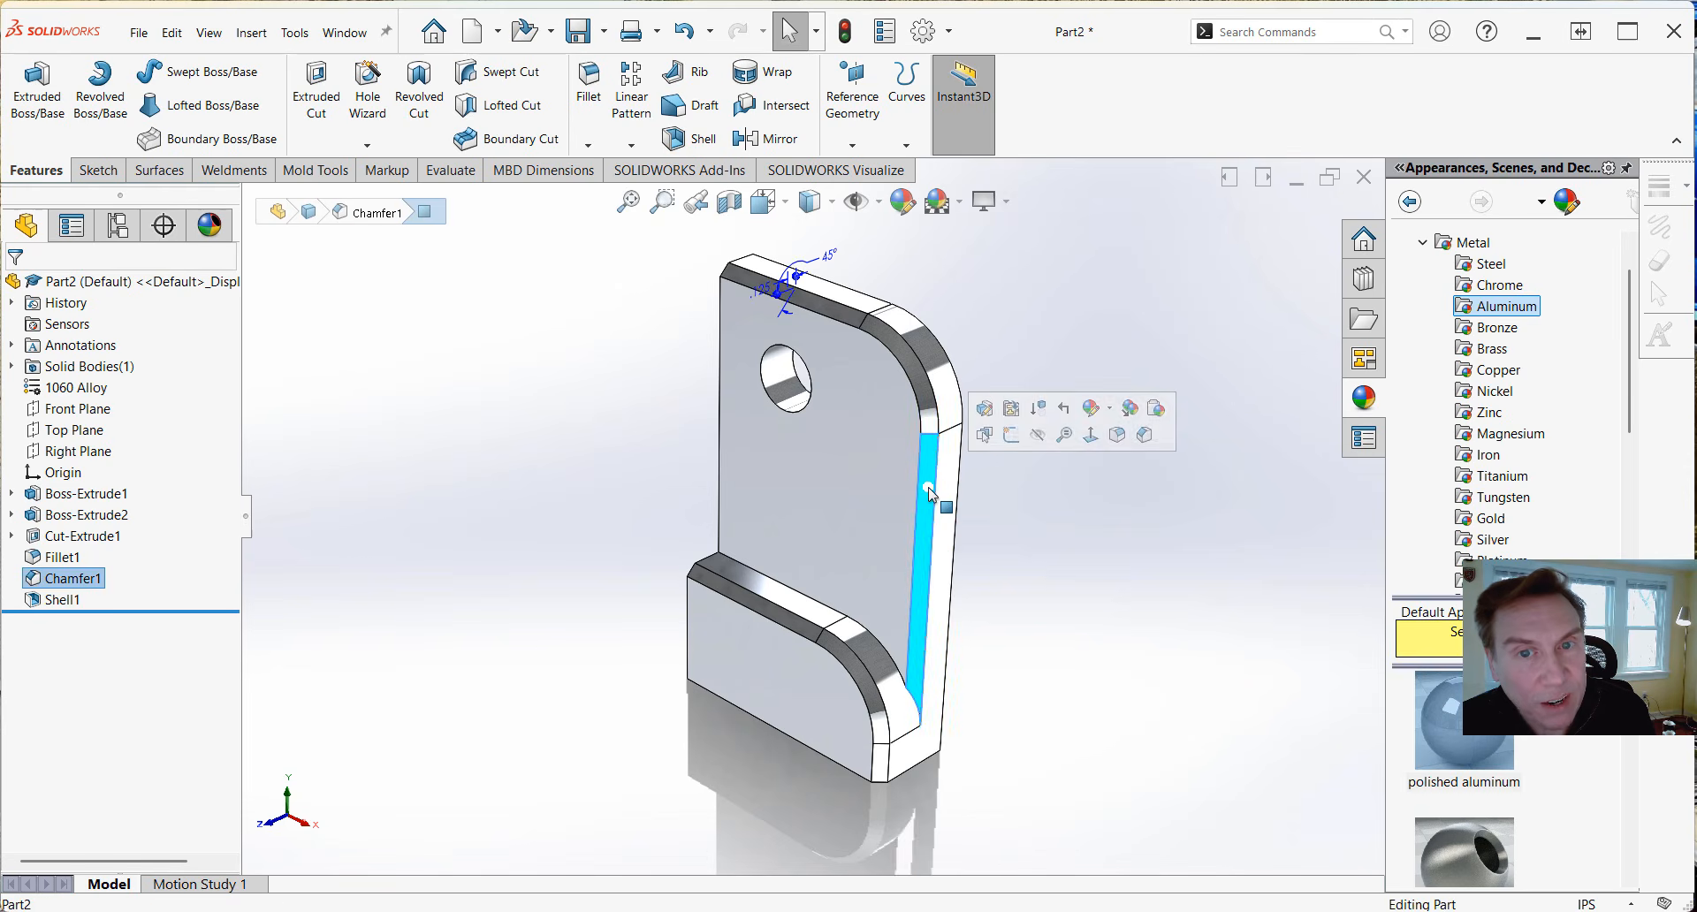
left_click(1110, 411)
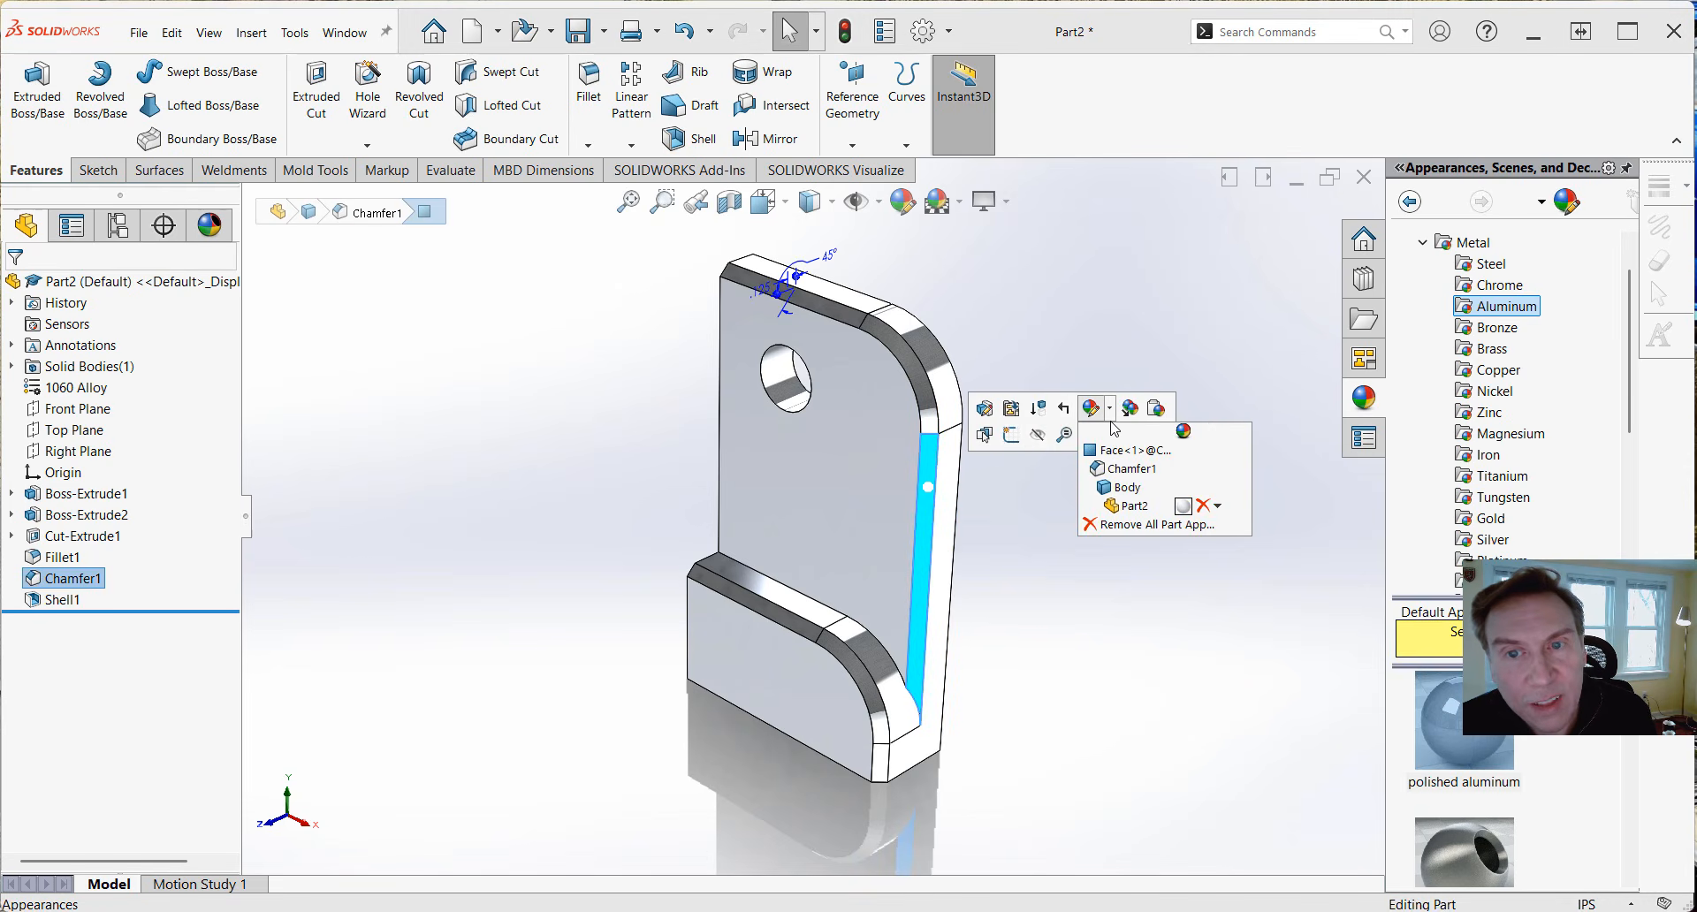
left_click(1112, 475)
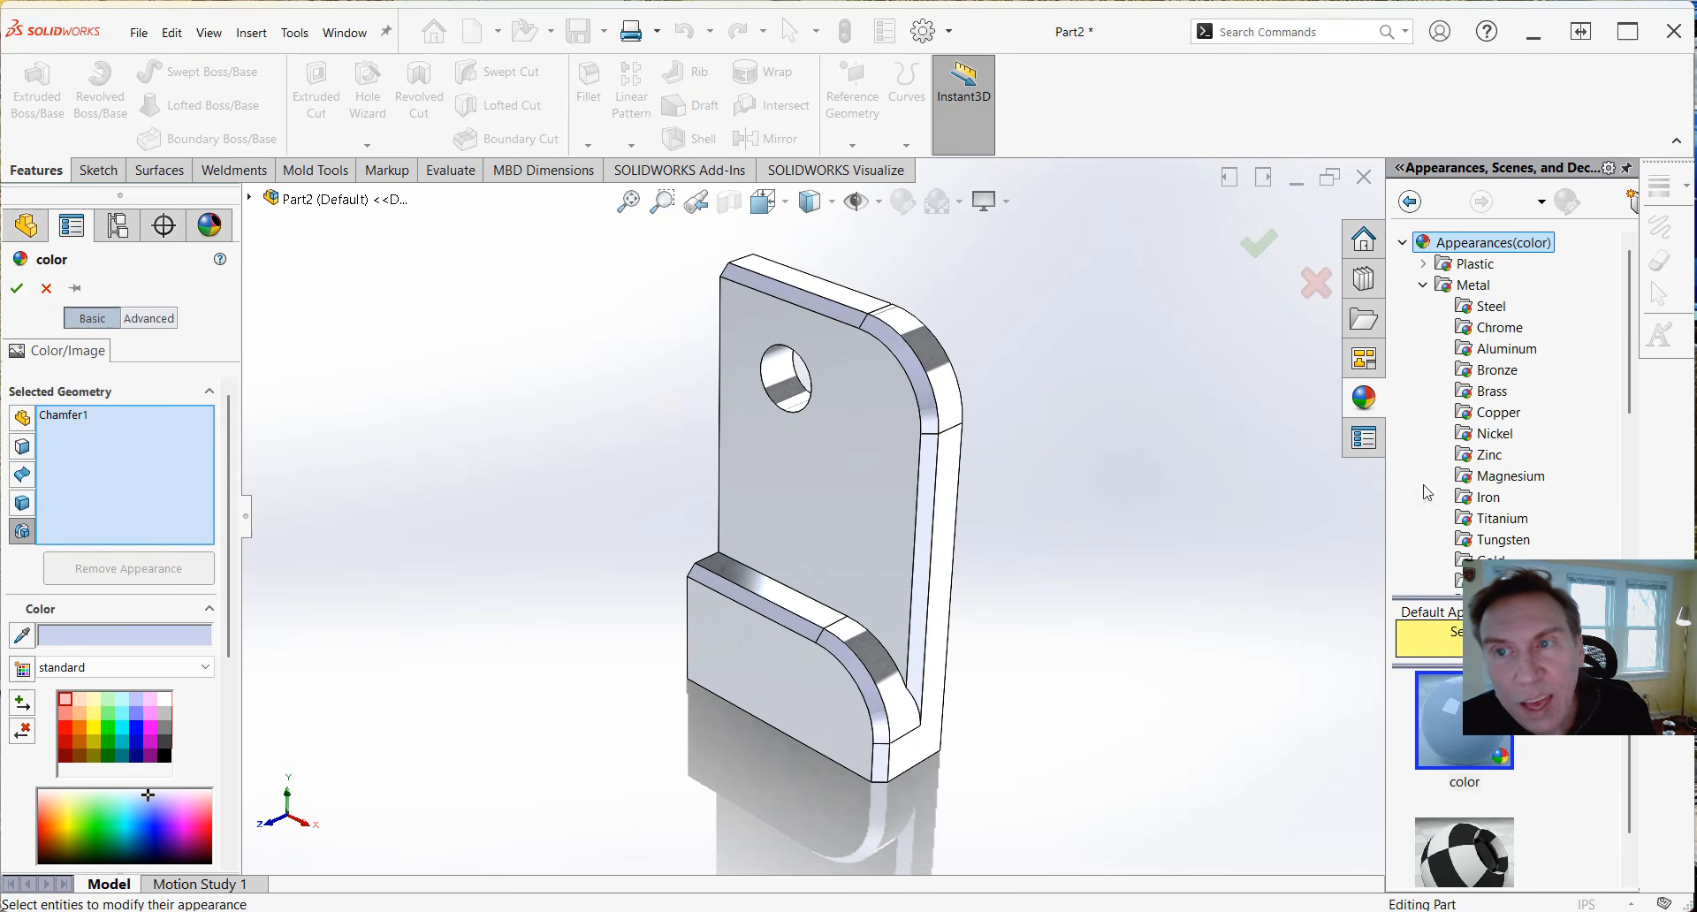
left_click(1423, 285)
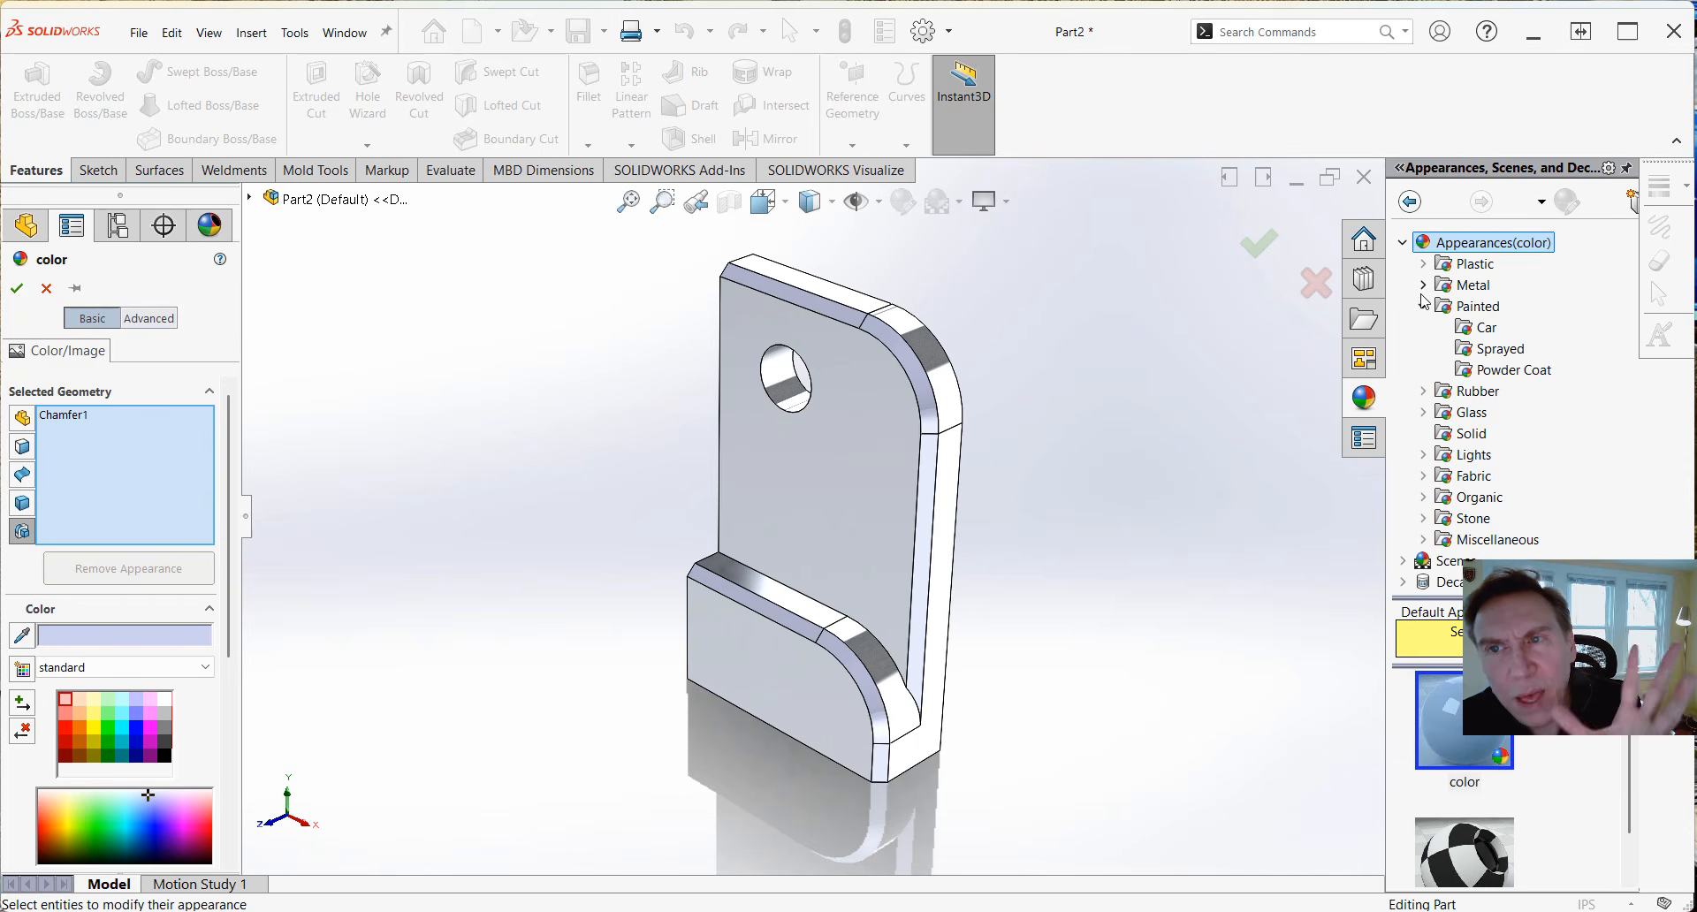
left_click(1469, 333)
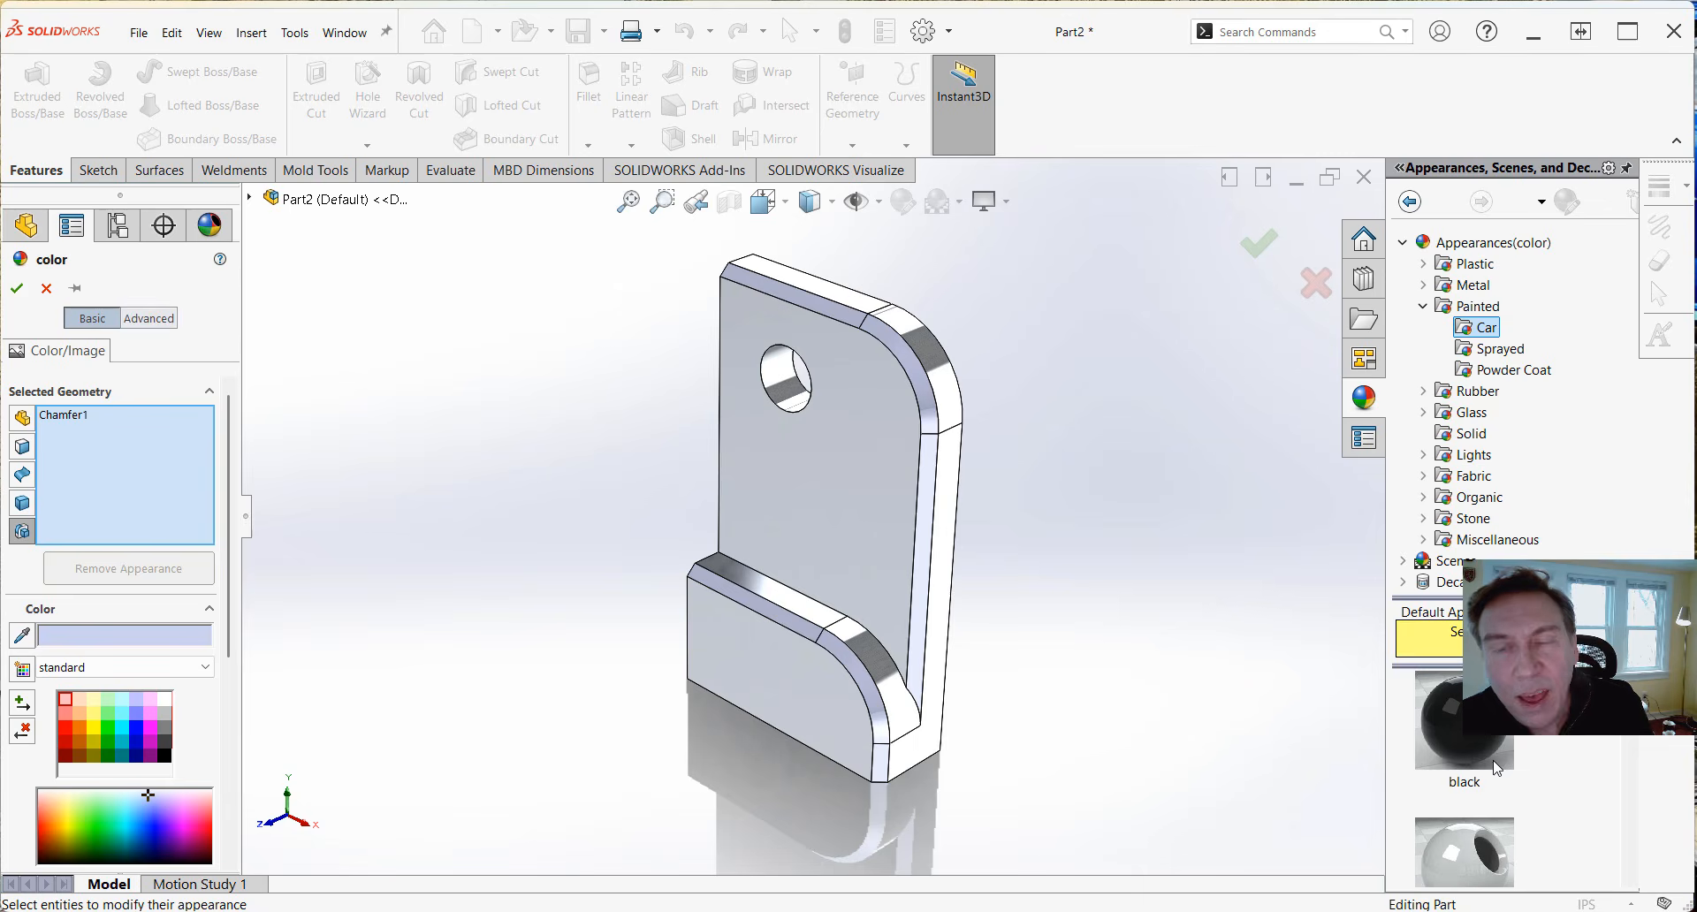
mouse_move(1488, 752)
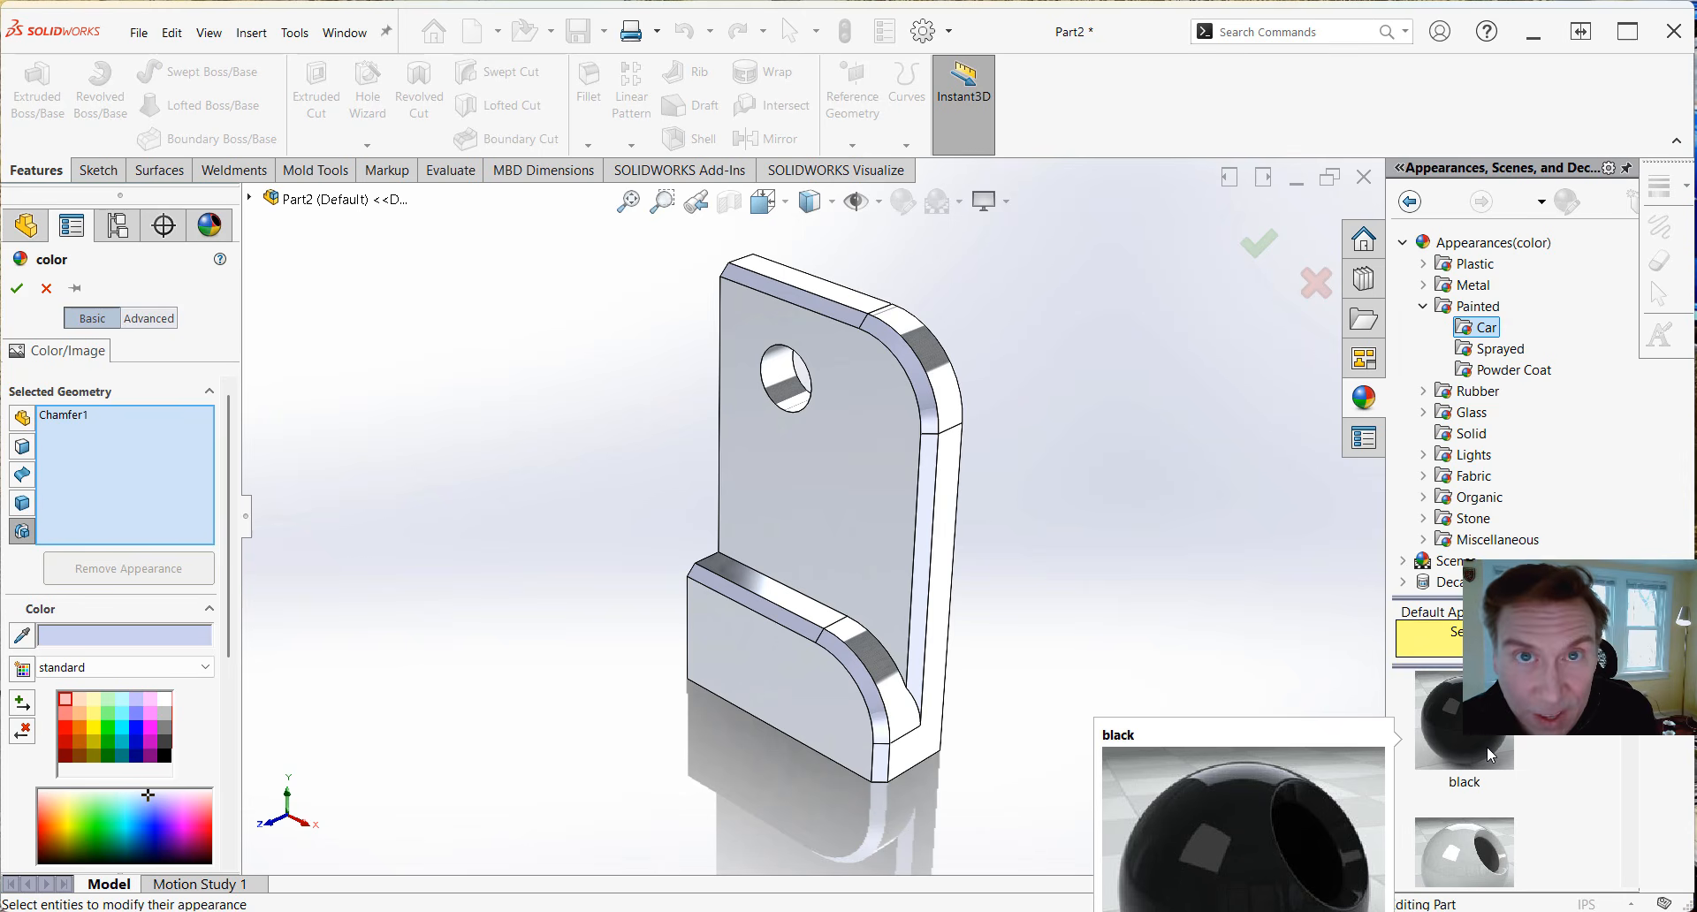
scroll(1487, 746, "down", 1)
scroll(1487, 746, "down", 1)
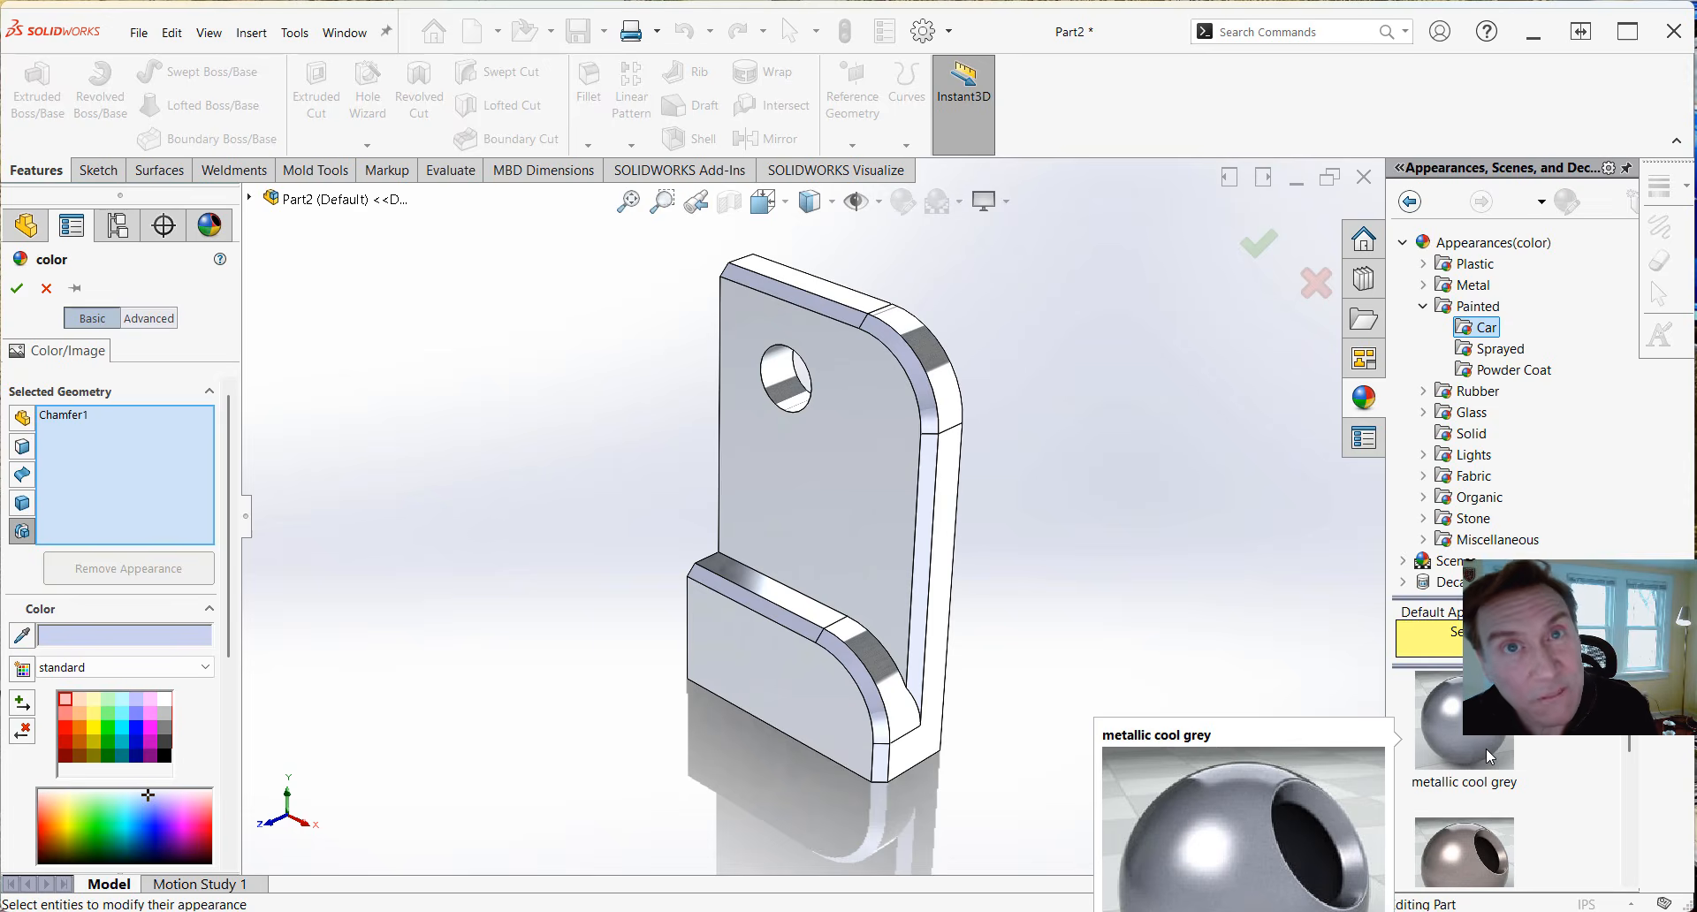
scroll(1487, 746, "down", 1)
scroll(1487, 746, "down", 2)
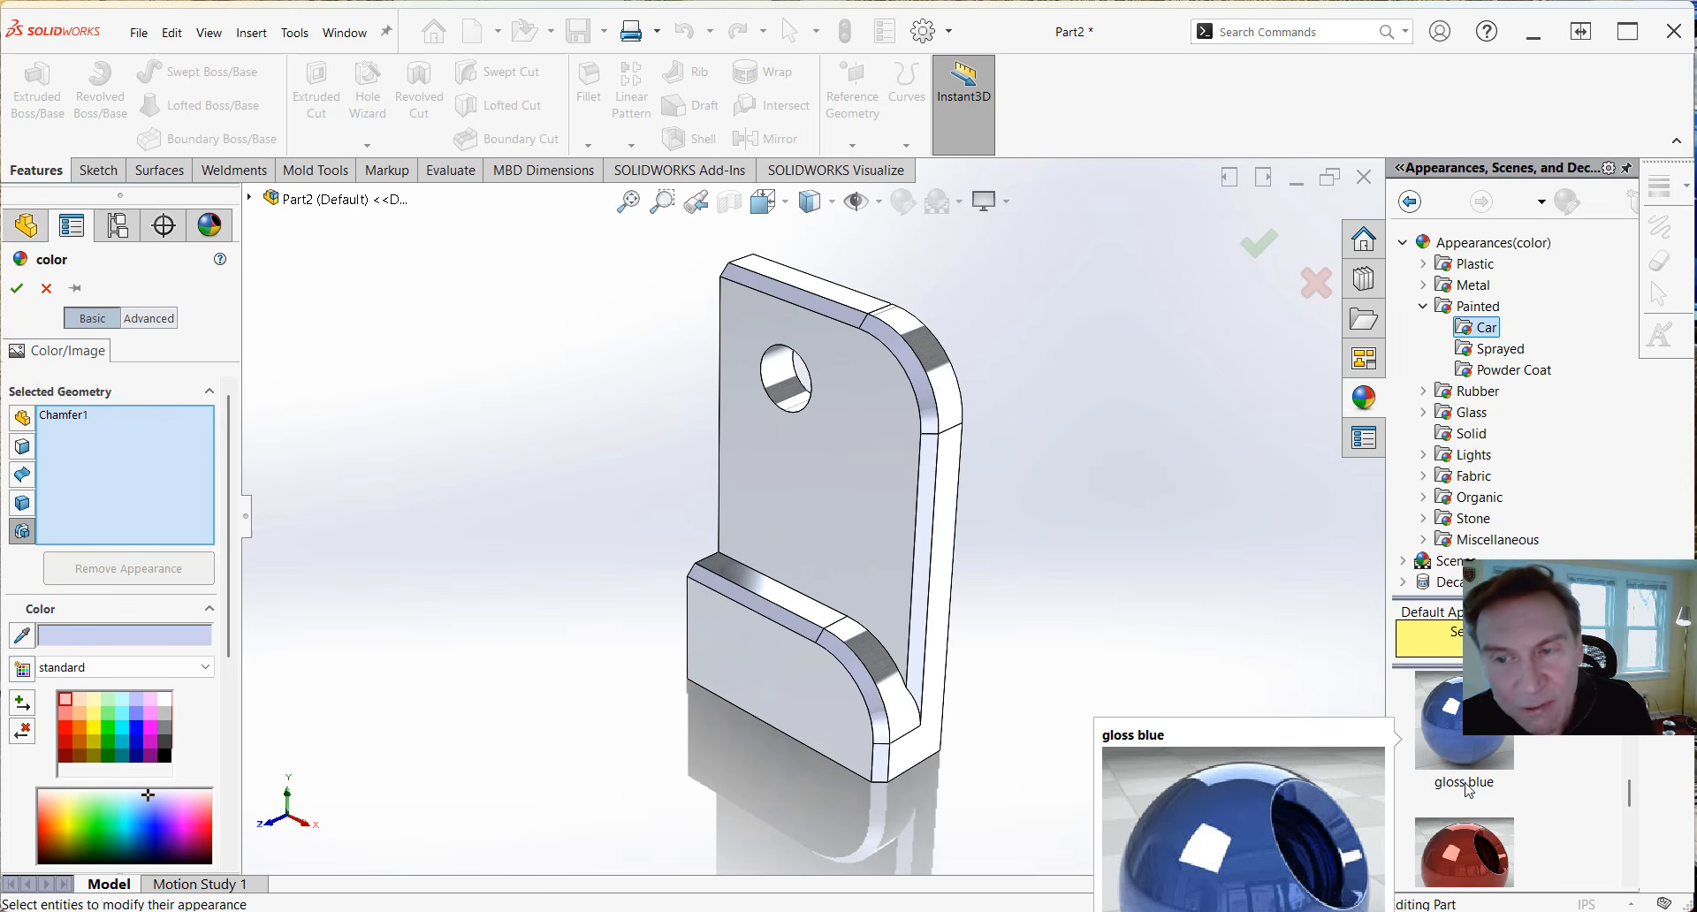
left_click(1461, 742)
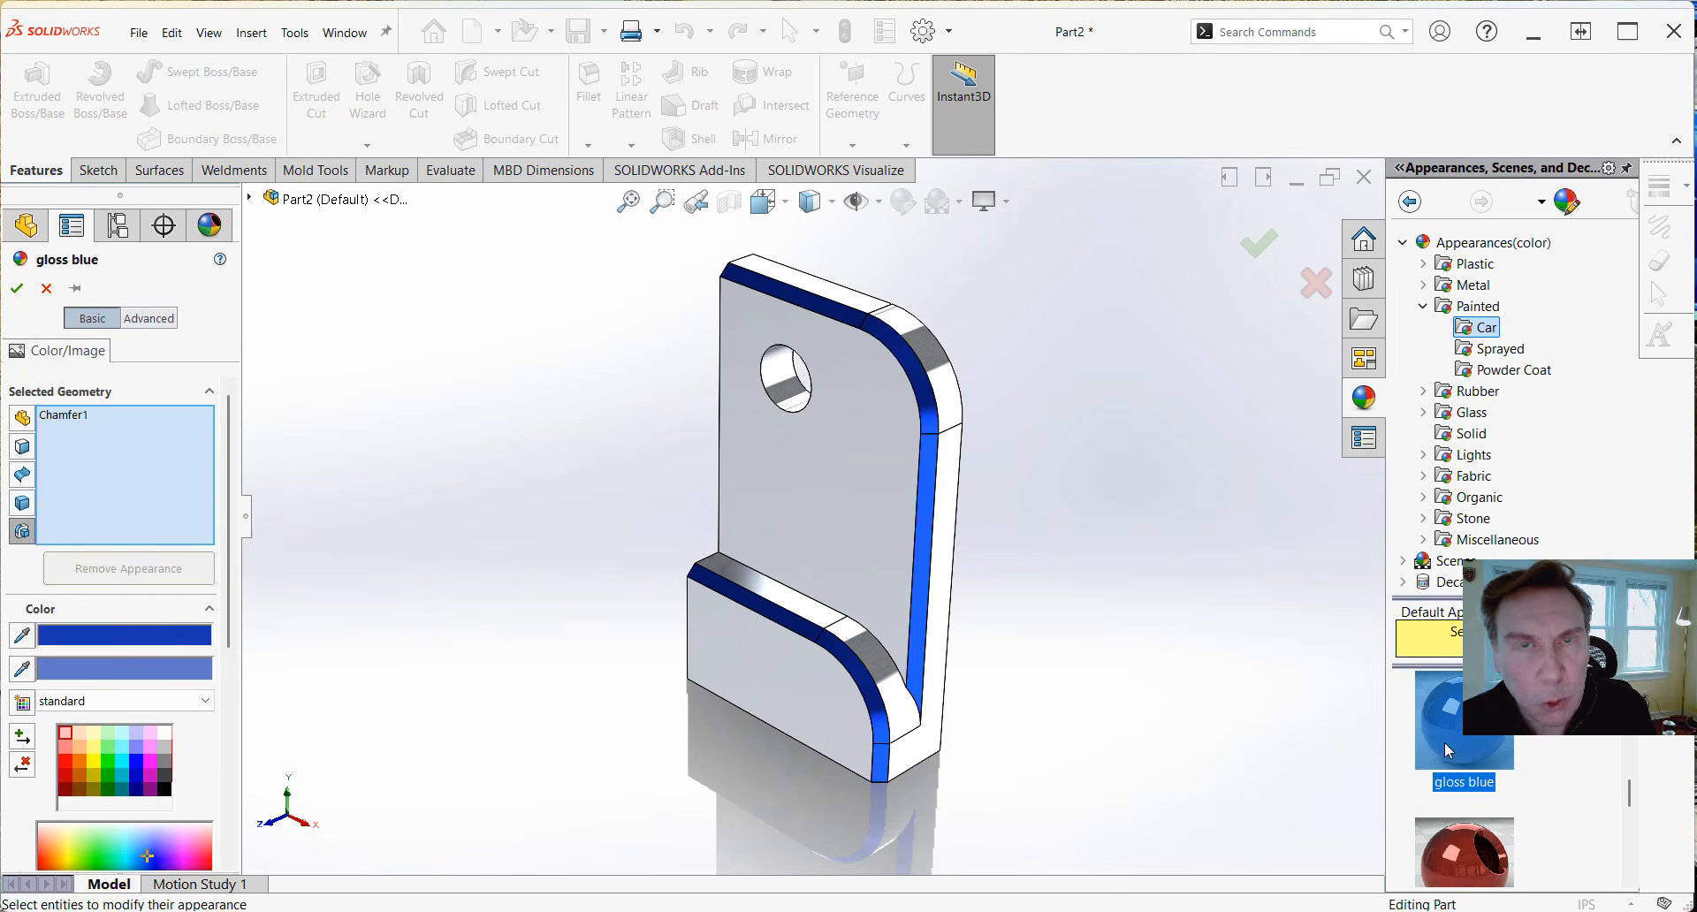
left_click(16, 288)
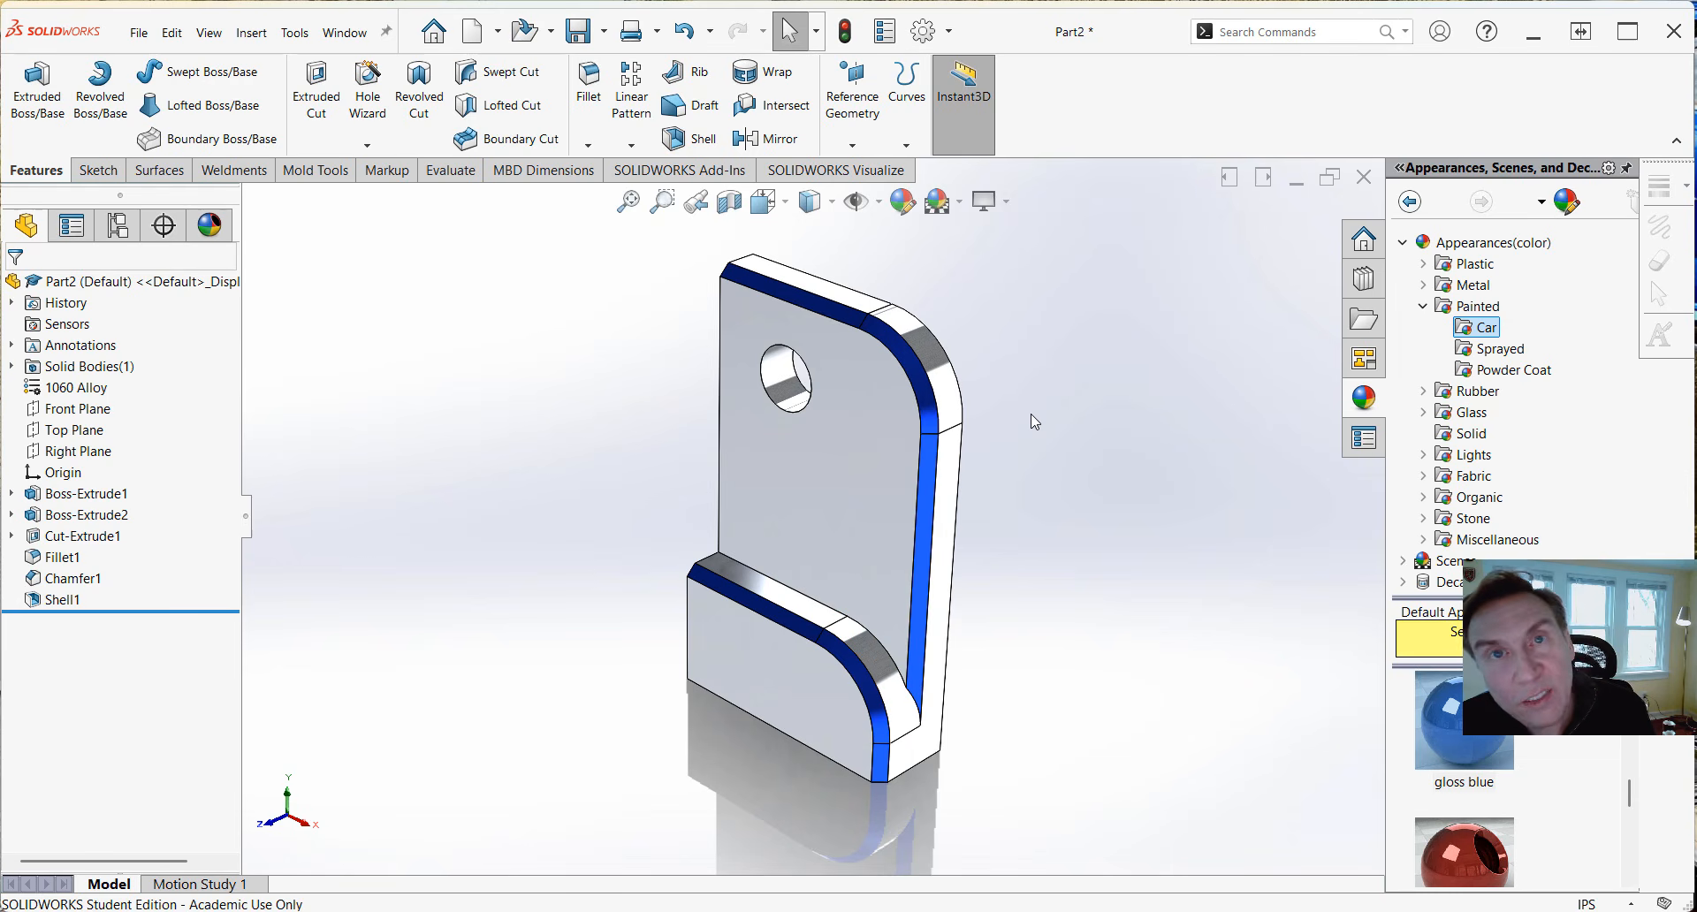
Copy the chamfer's gloss blue appearance and paste it onto the hole's cut-extrude feature only.
left_click(930, 478)
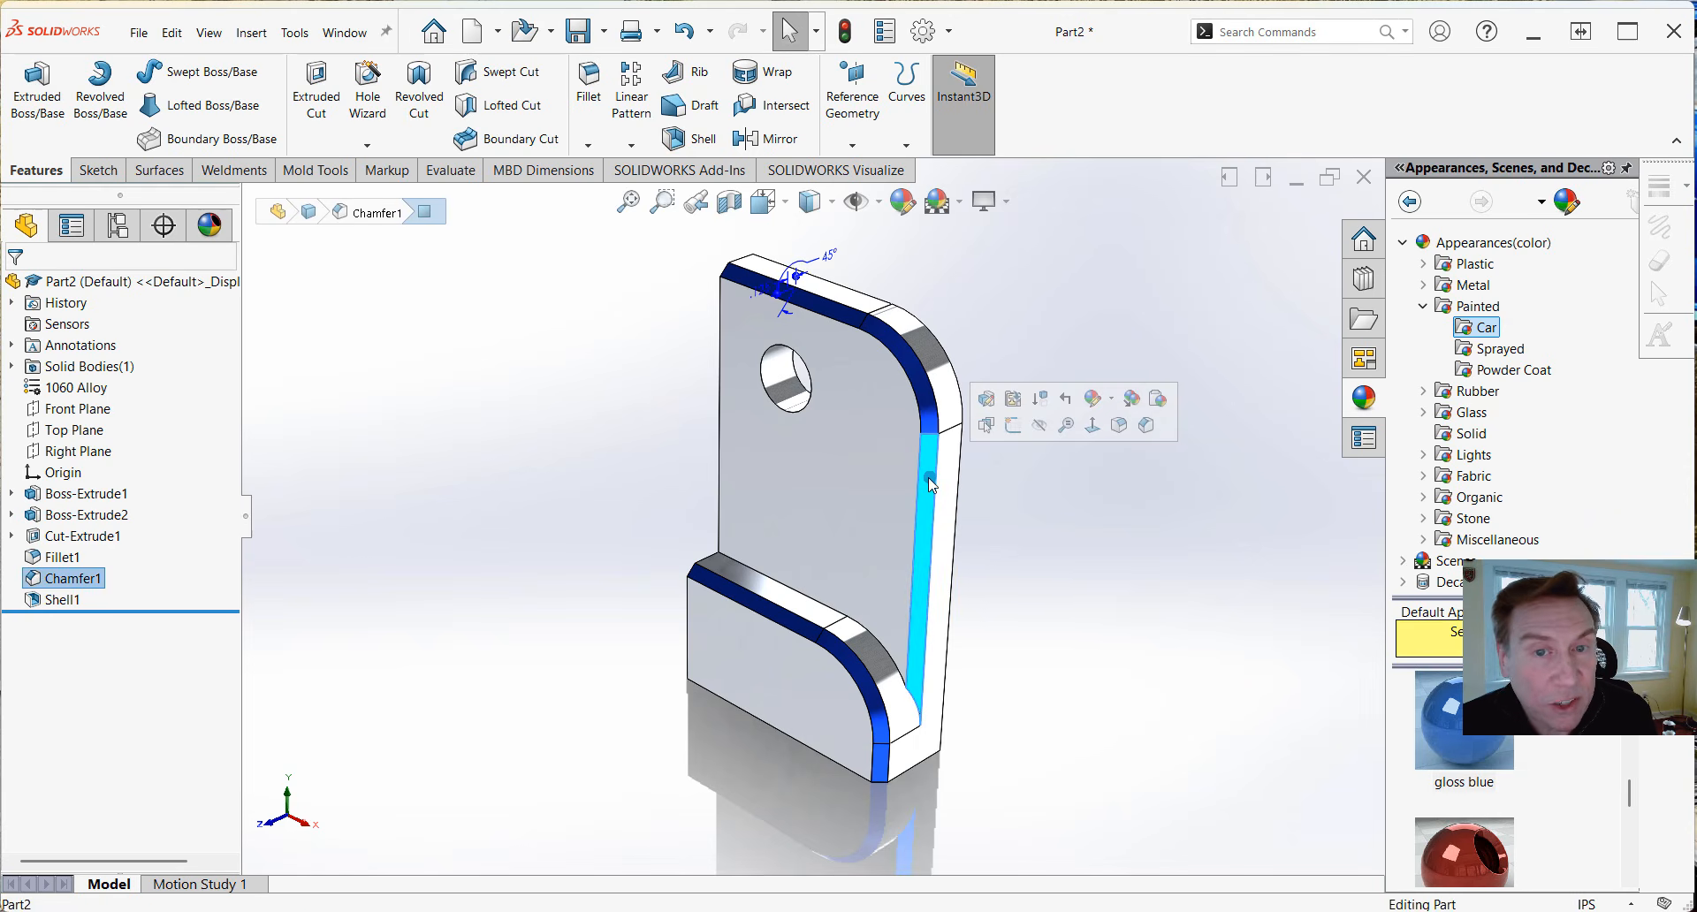
left_click(1132, 402)
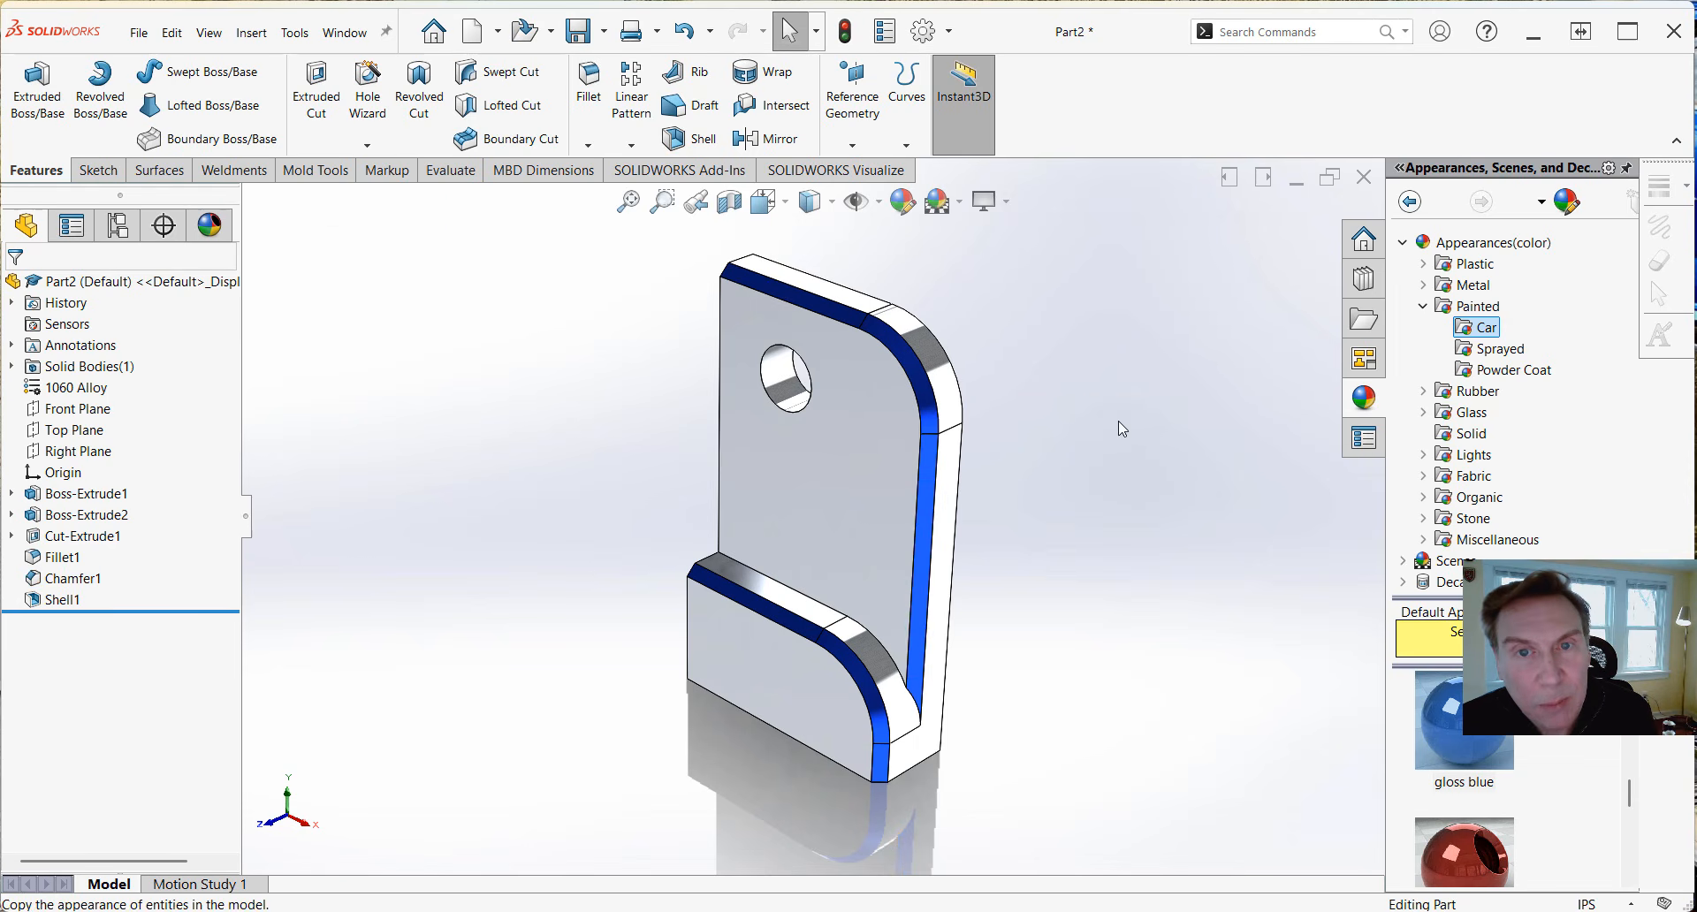
left_click(782, 390)
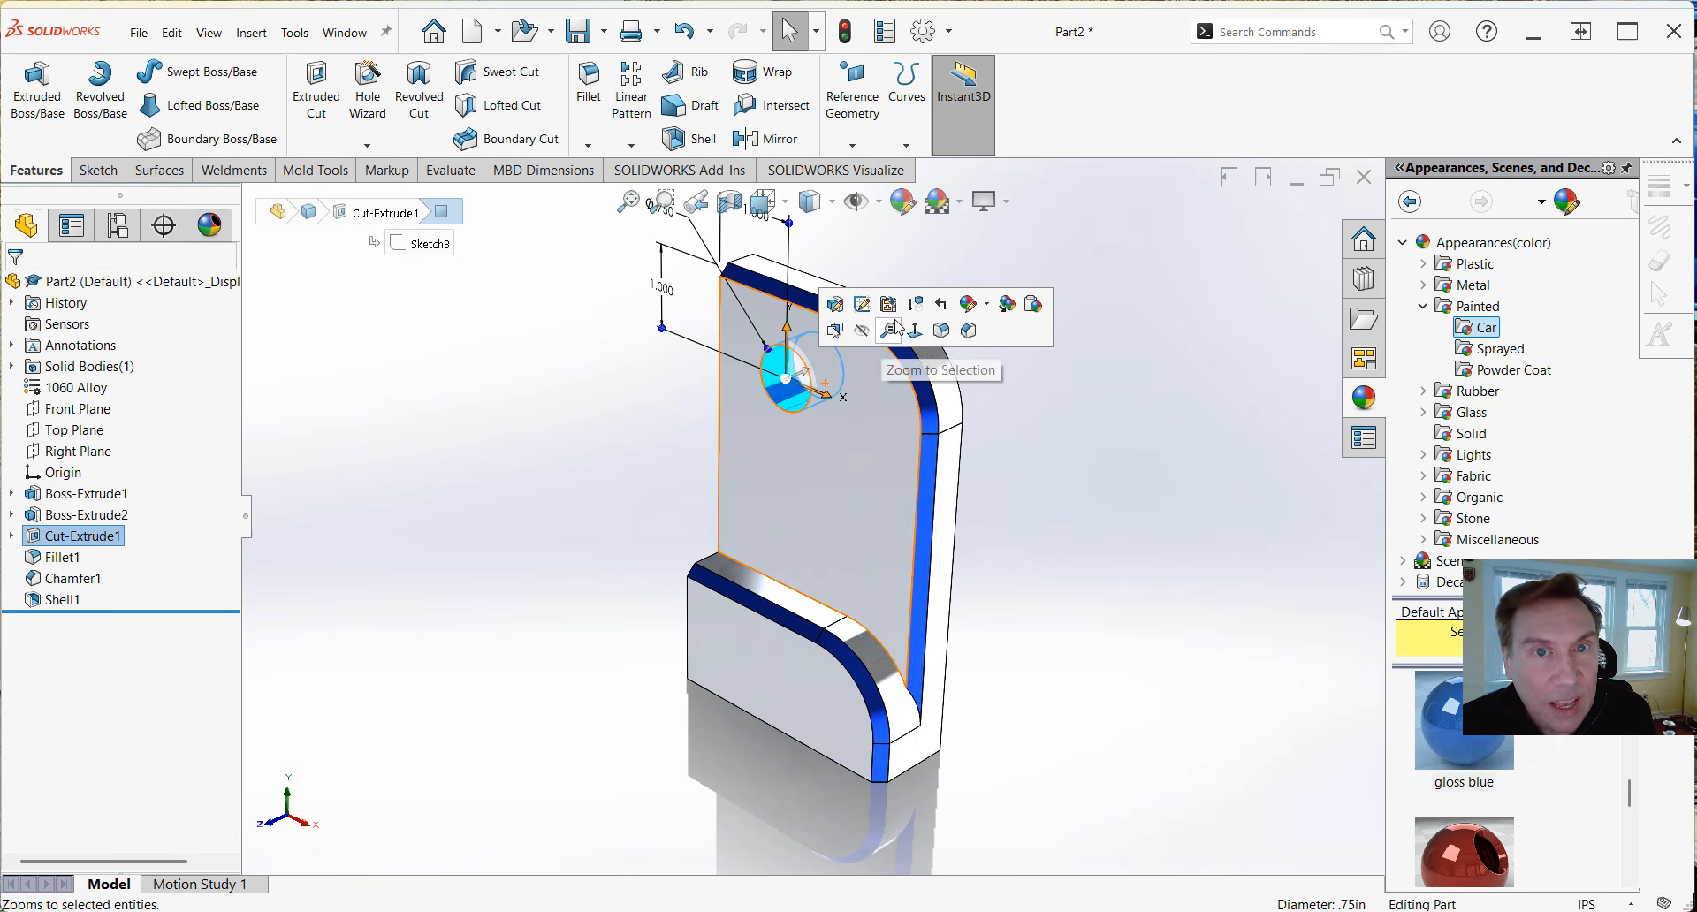
left_click(1036, 309)
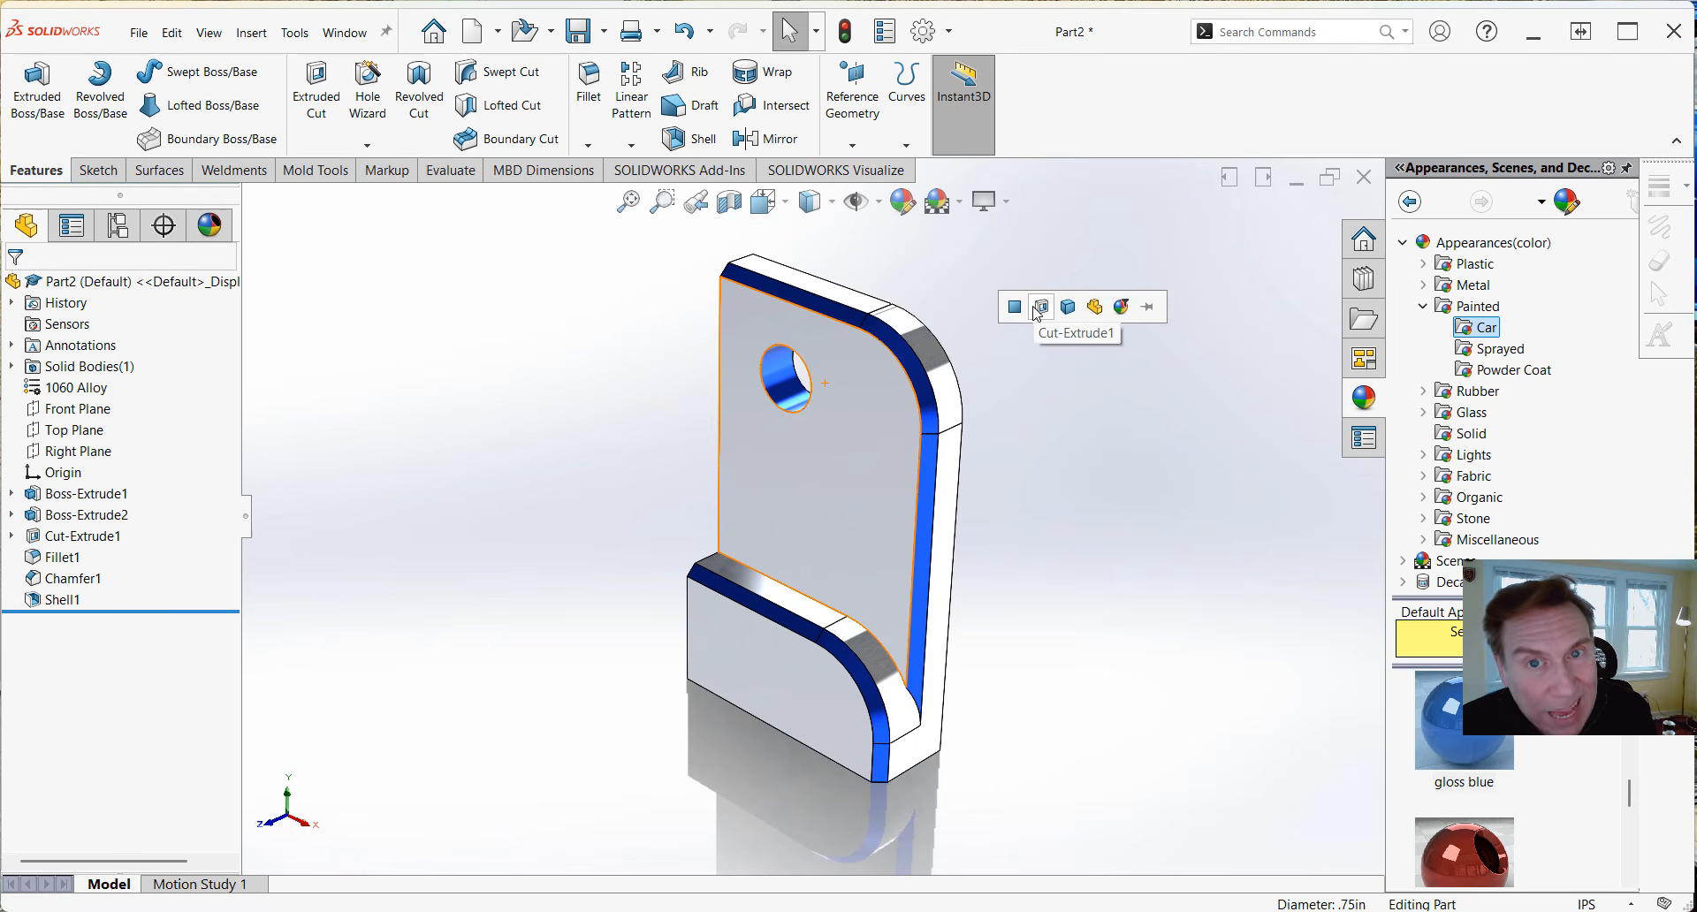
left_click(1068, 310)
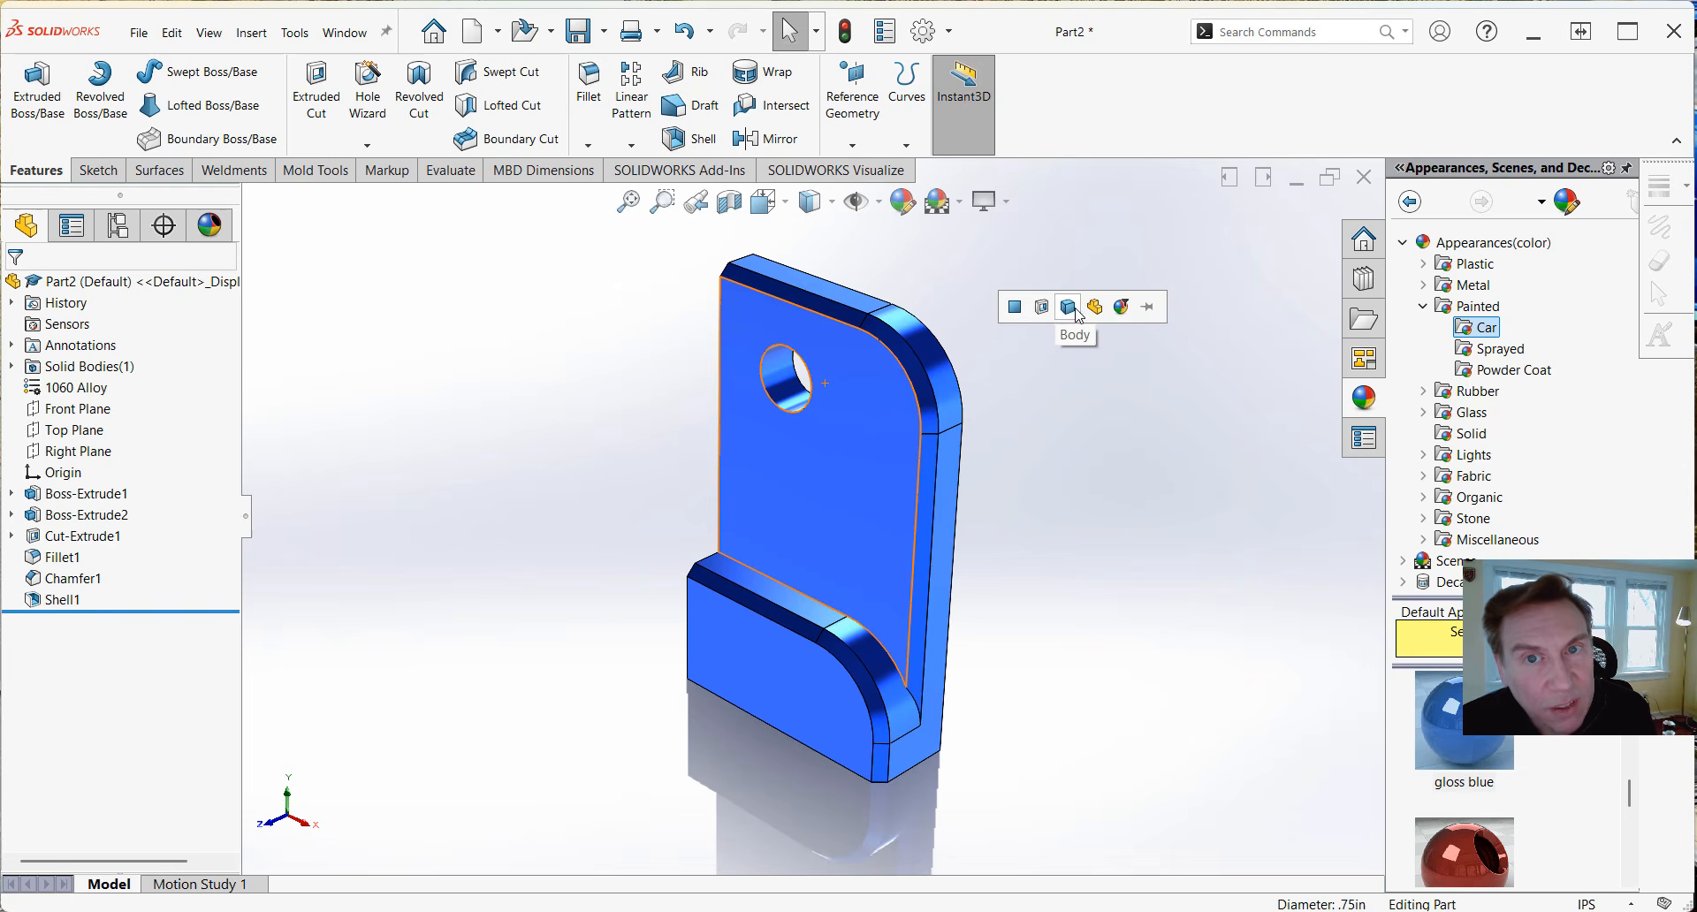
left_click(1041, 309)
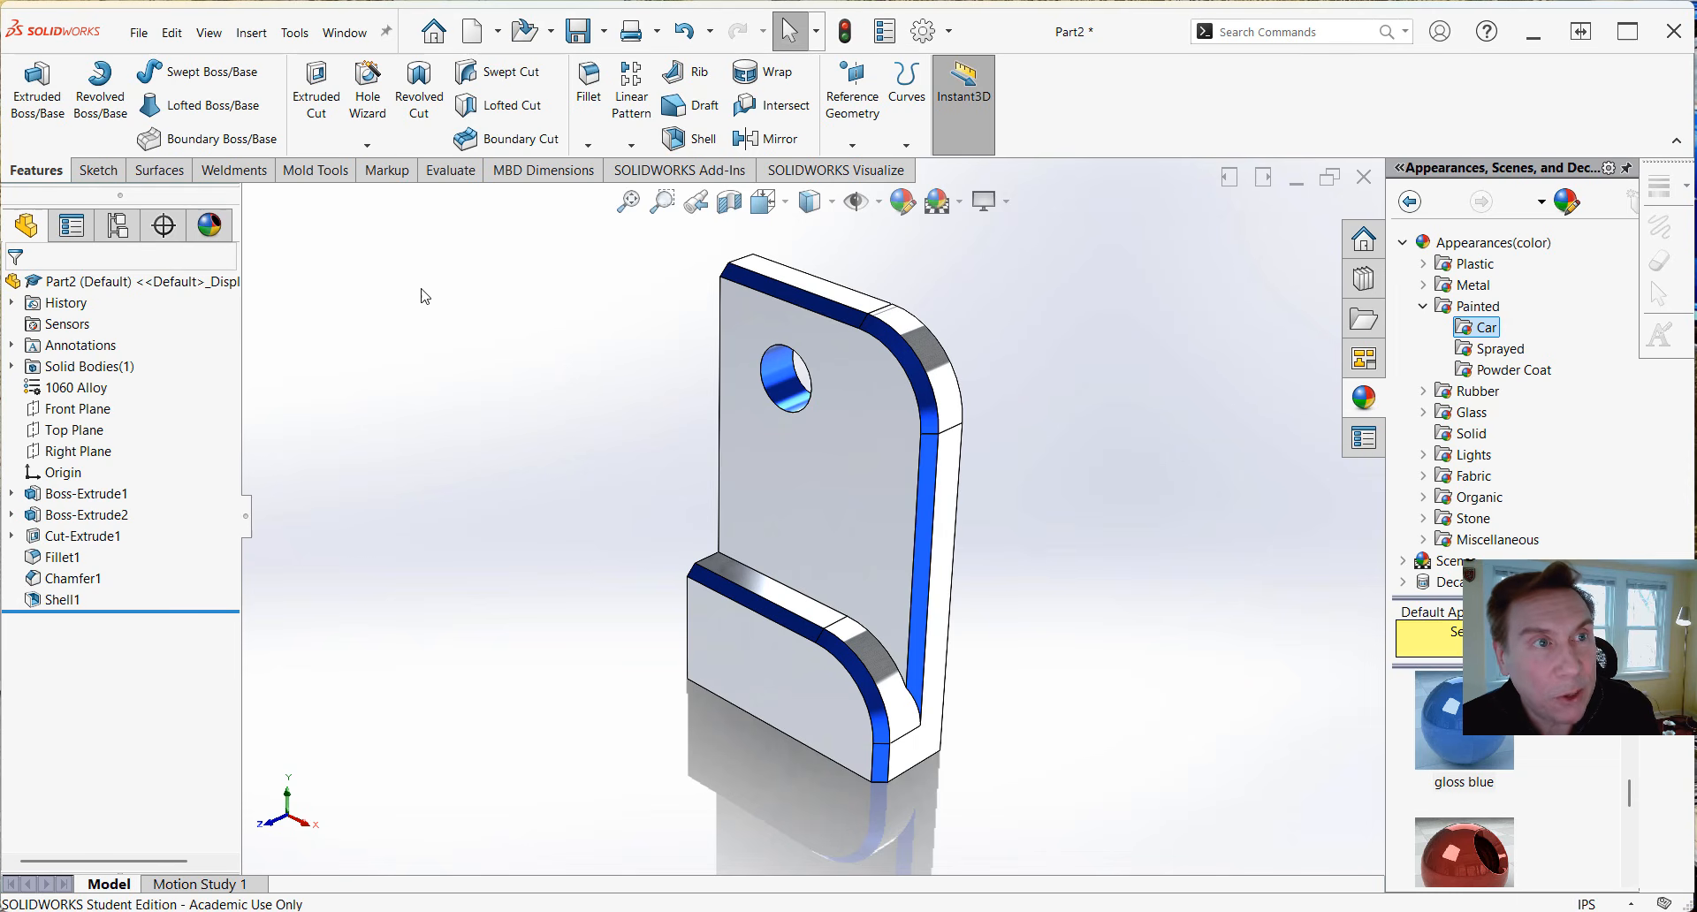
Save the part in the Downloads folder under the new name E1b, without replacing the existing E1 file.
left_click(139, 35)
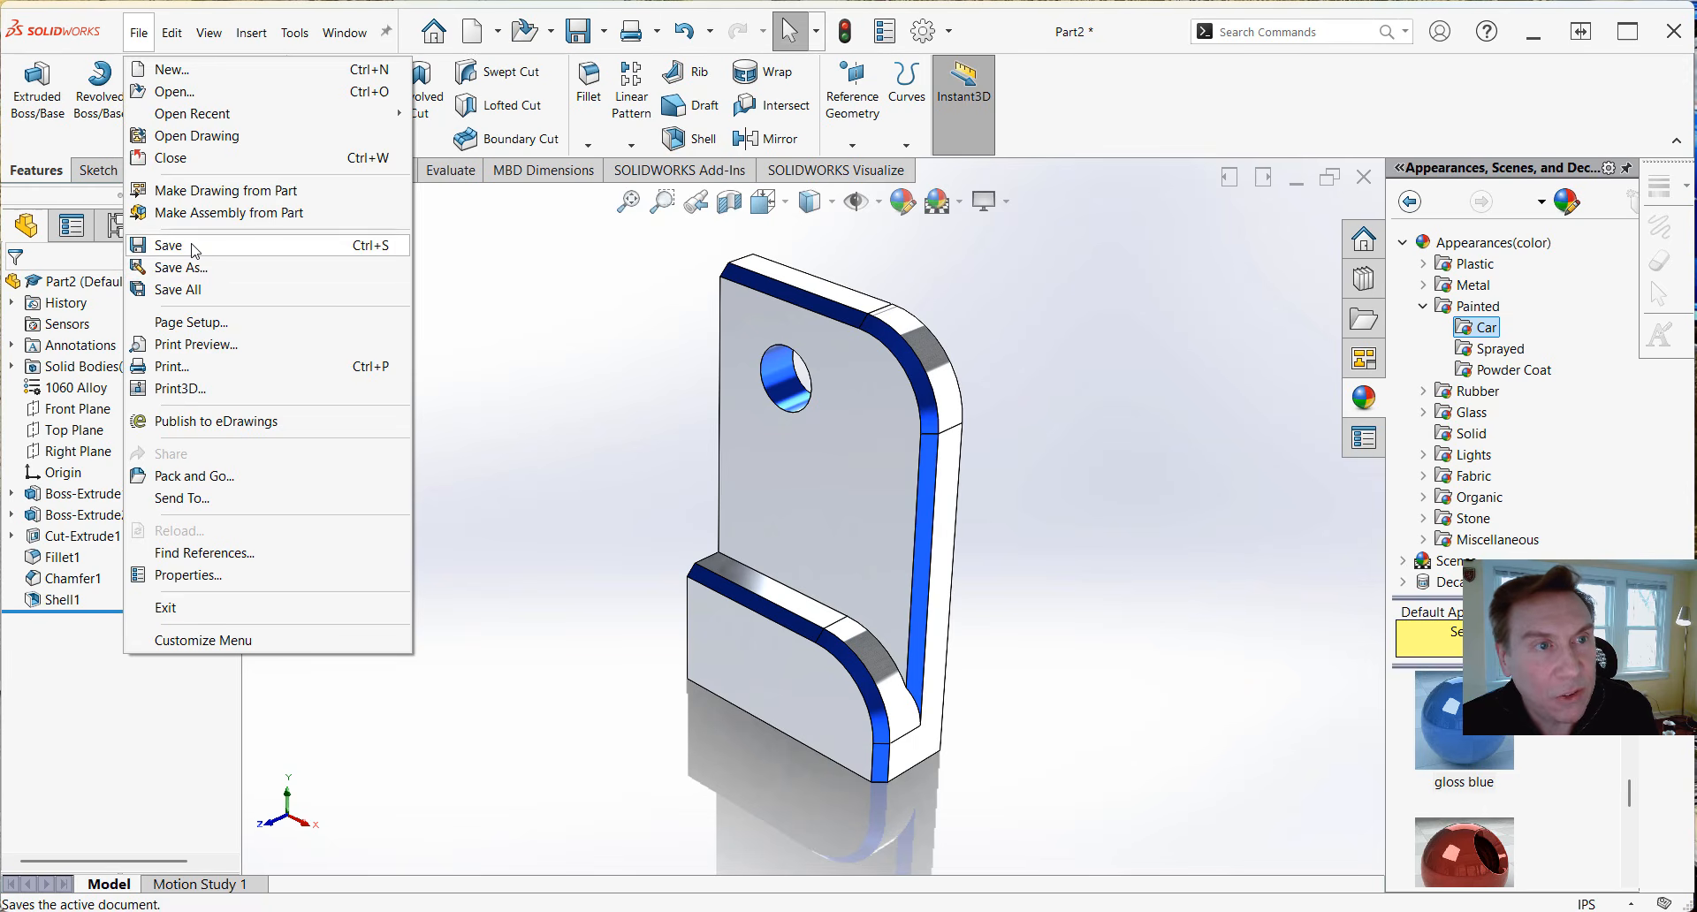
left_click(200, 272)
type("E1")
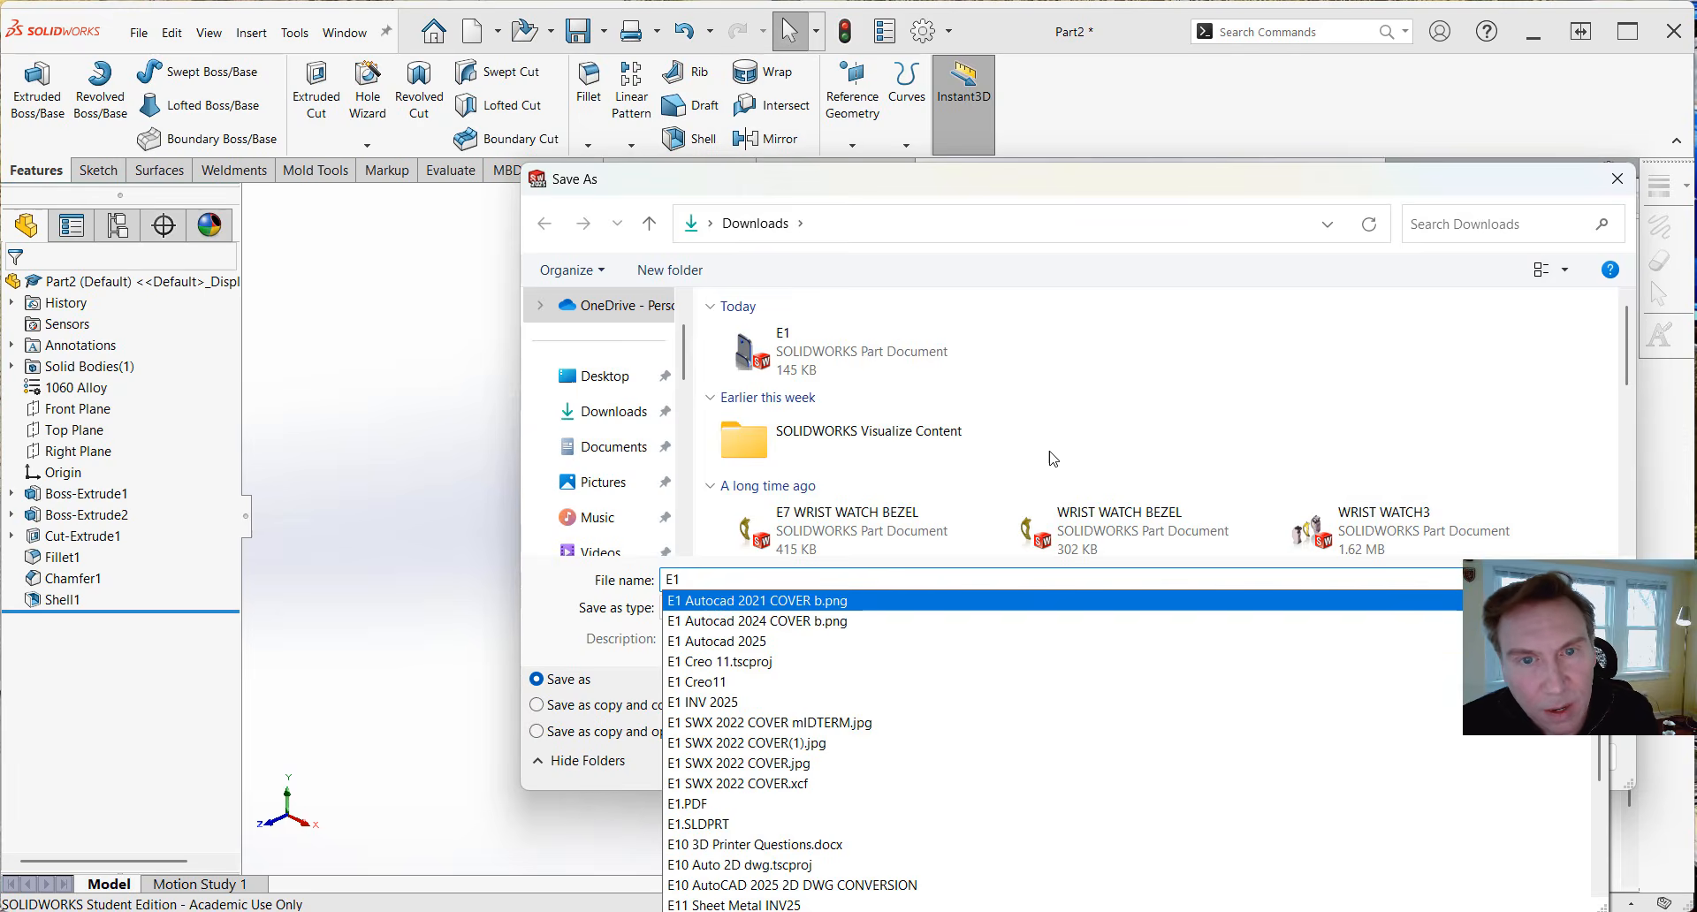
key("Escape")
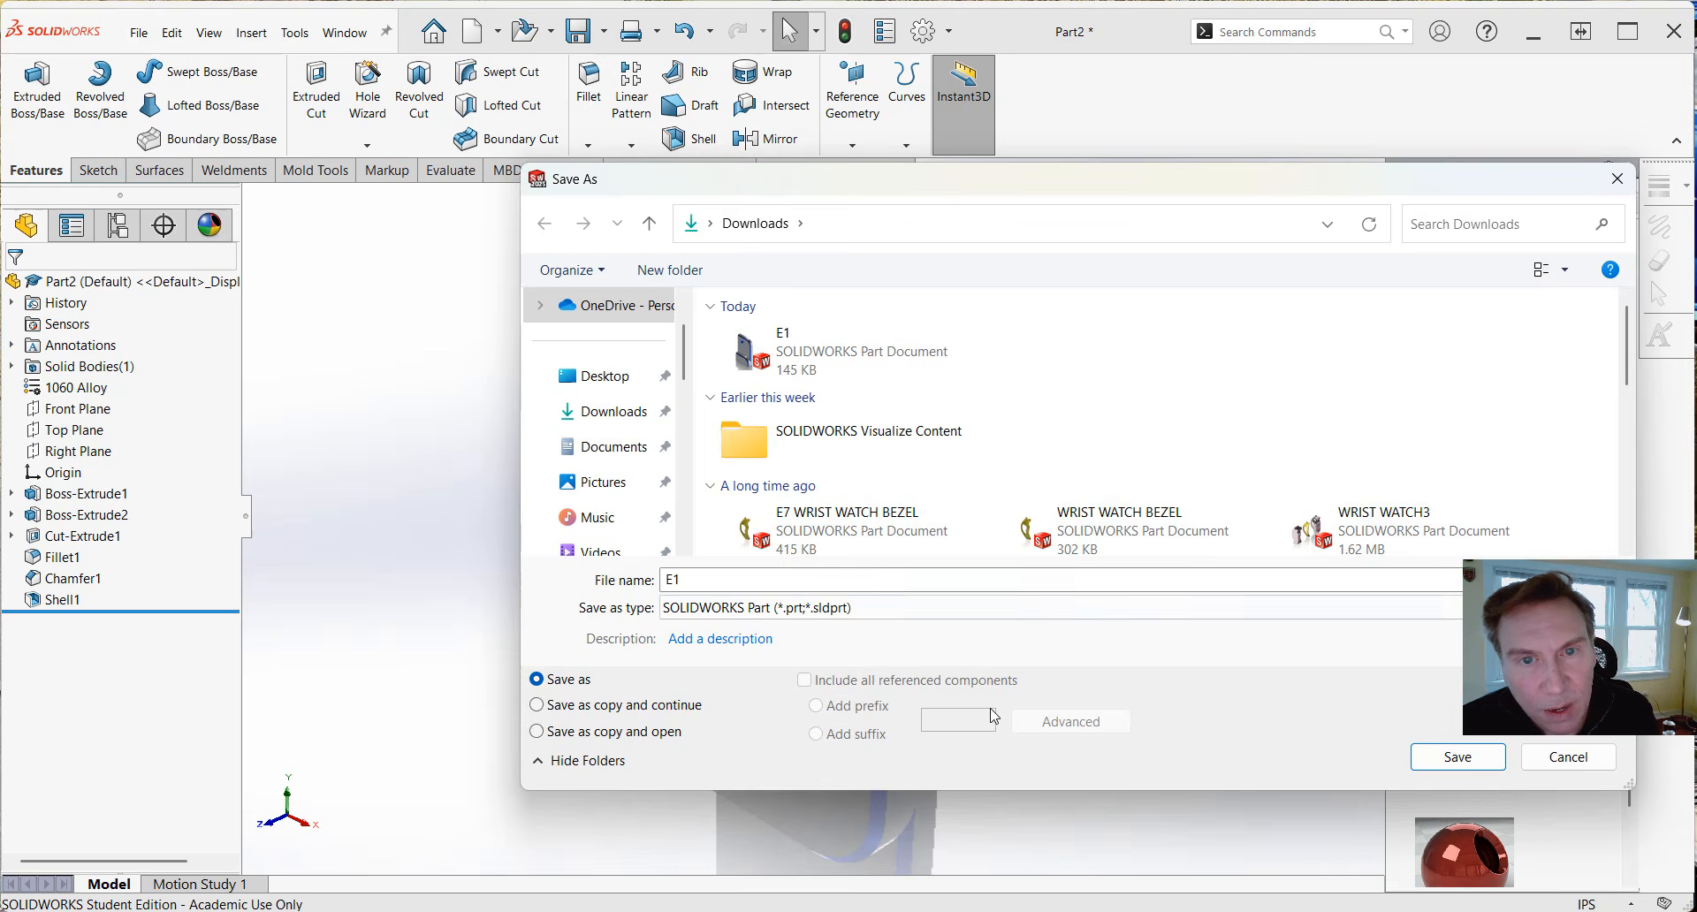
left_click(1449, 765)
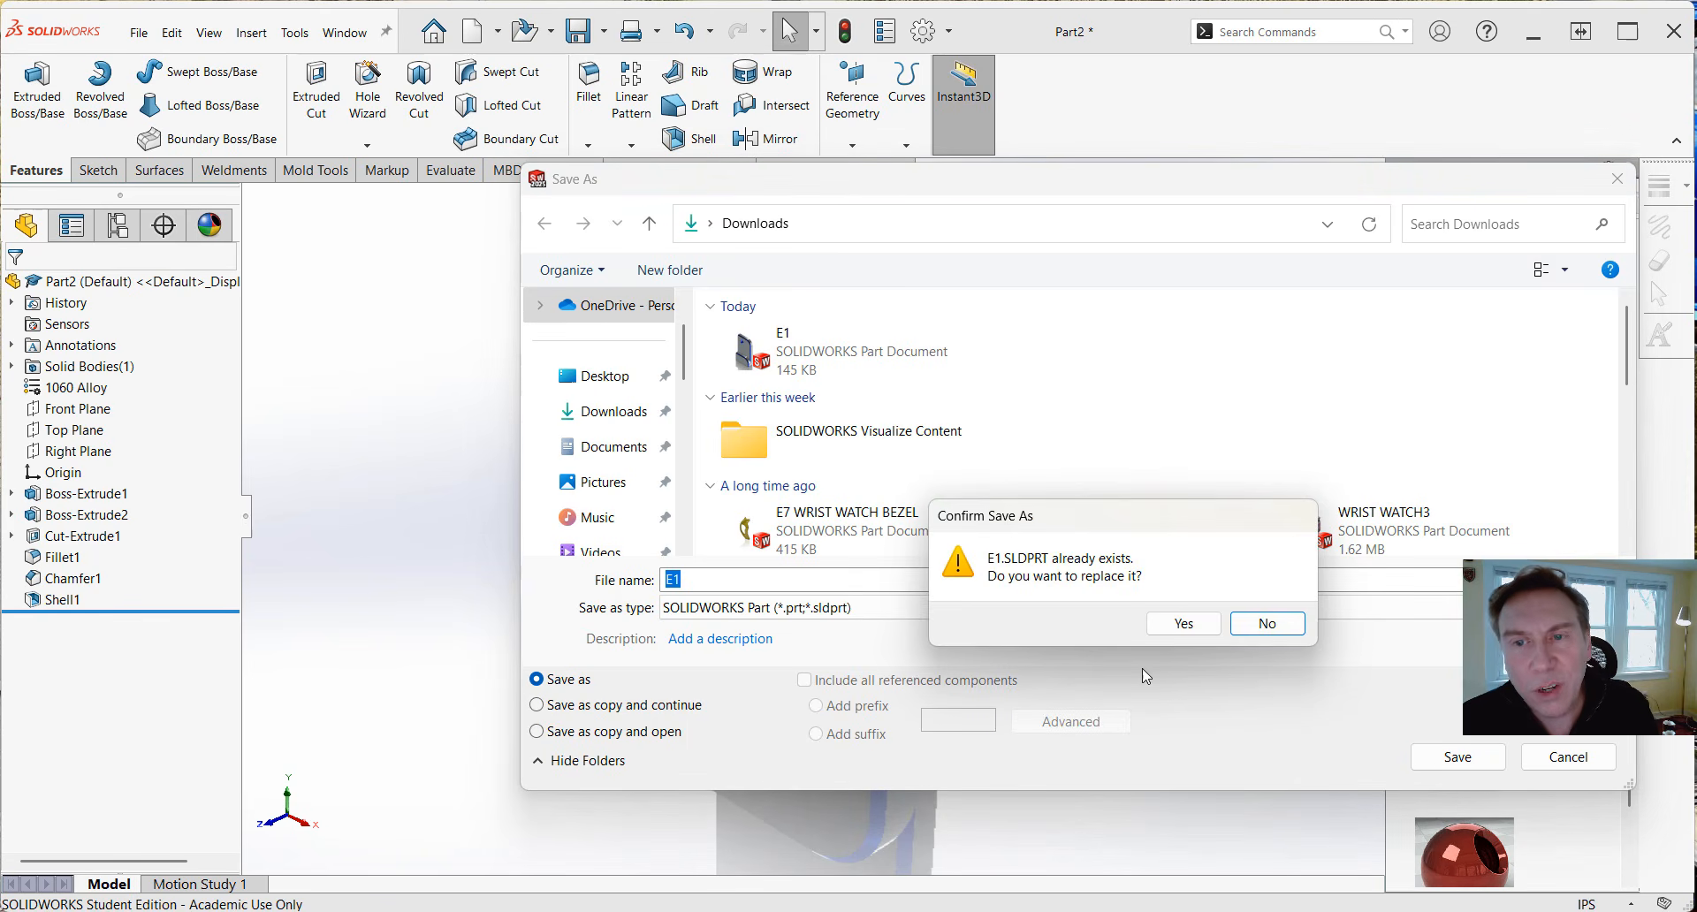
left_click(1266, 624)
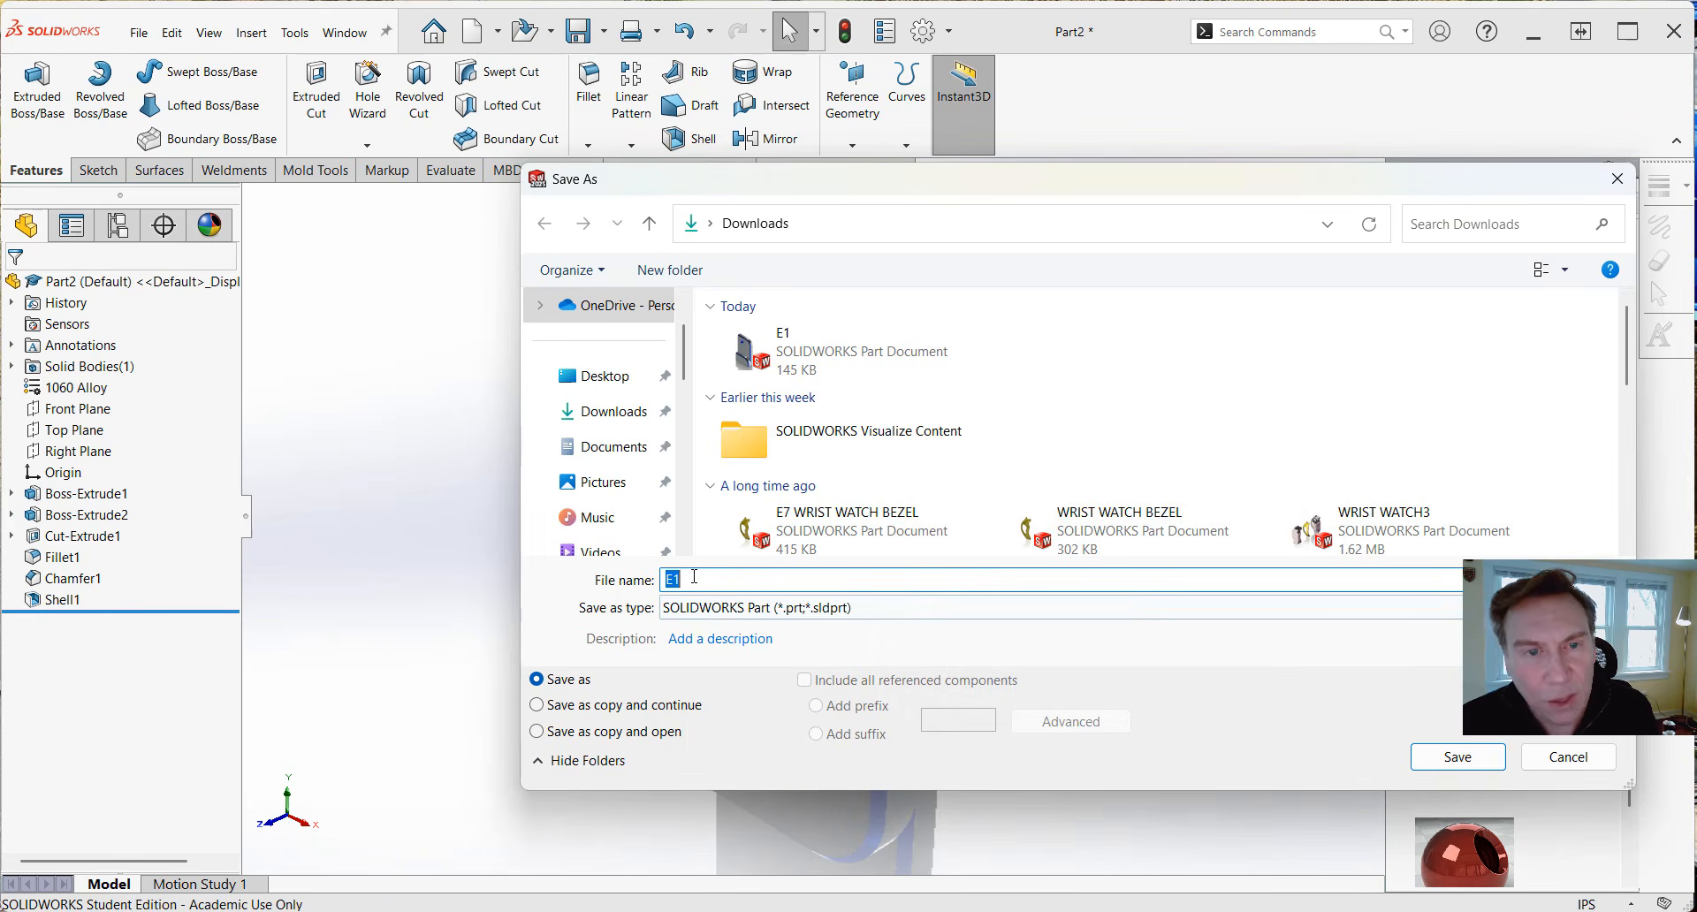
left_click(694, 576)
type("b")
left_click(1432, 767)
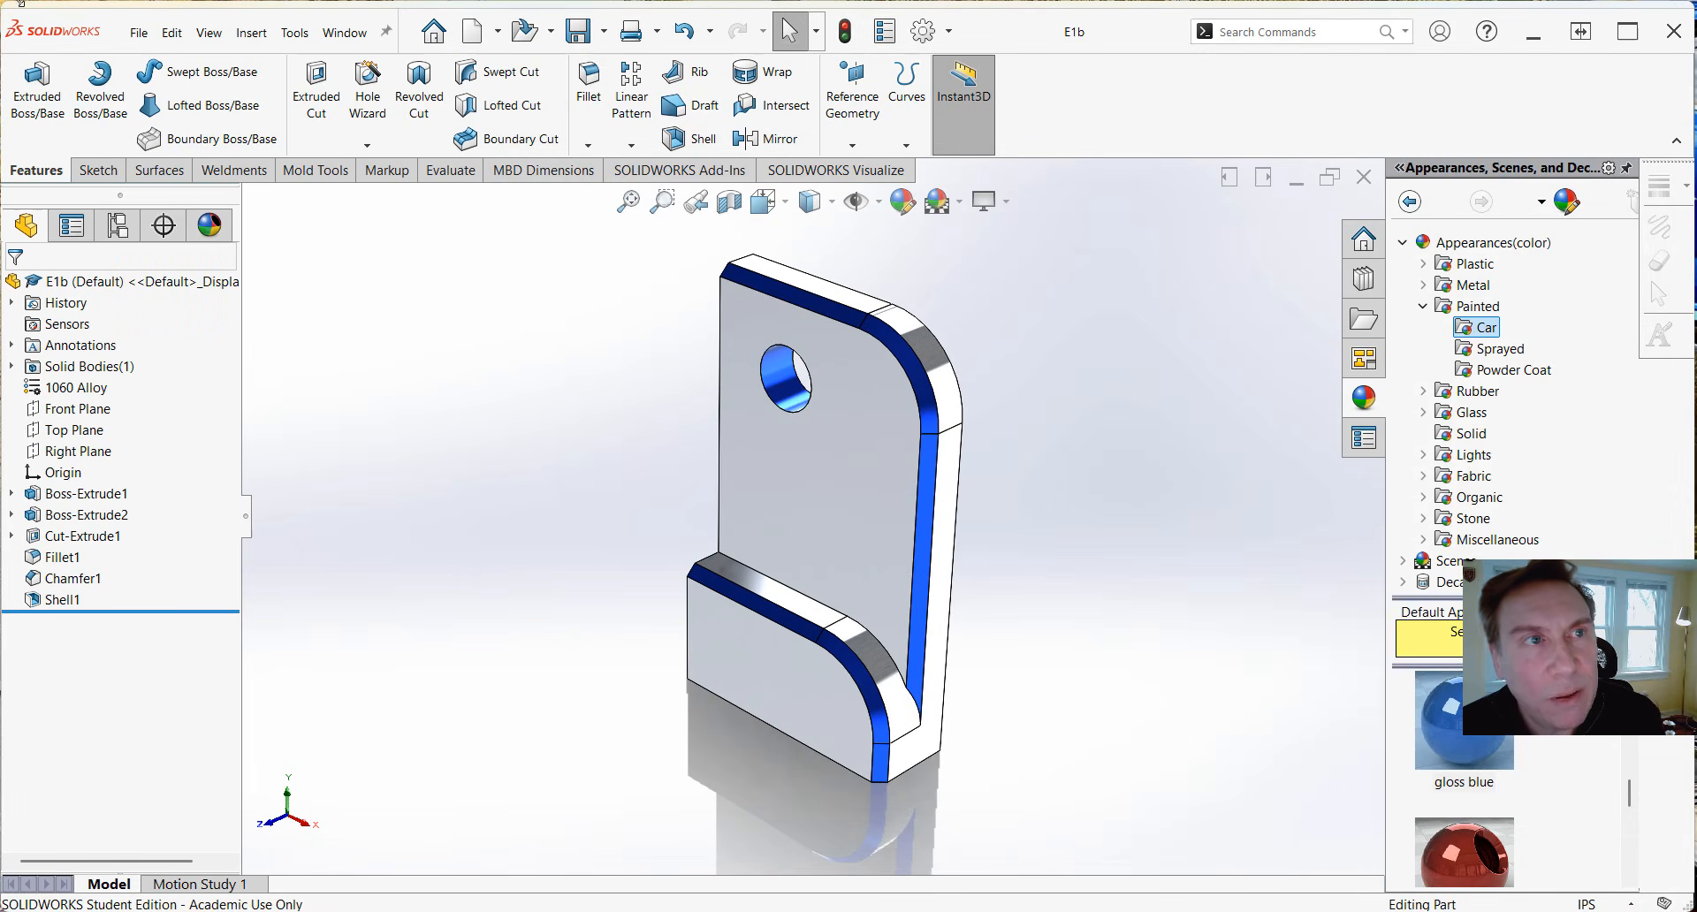
left_click(152, 34)
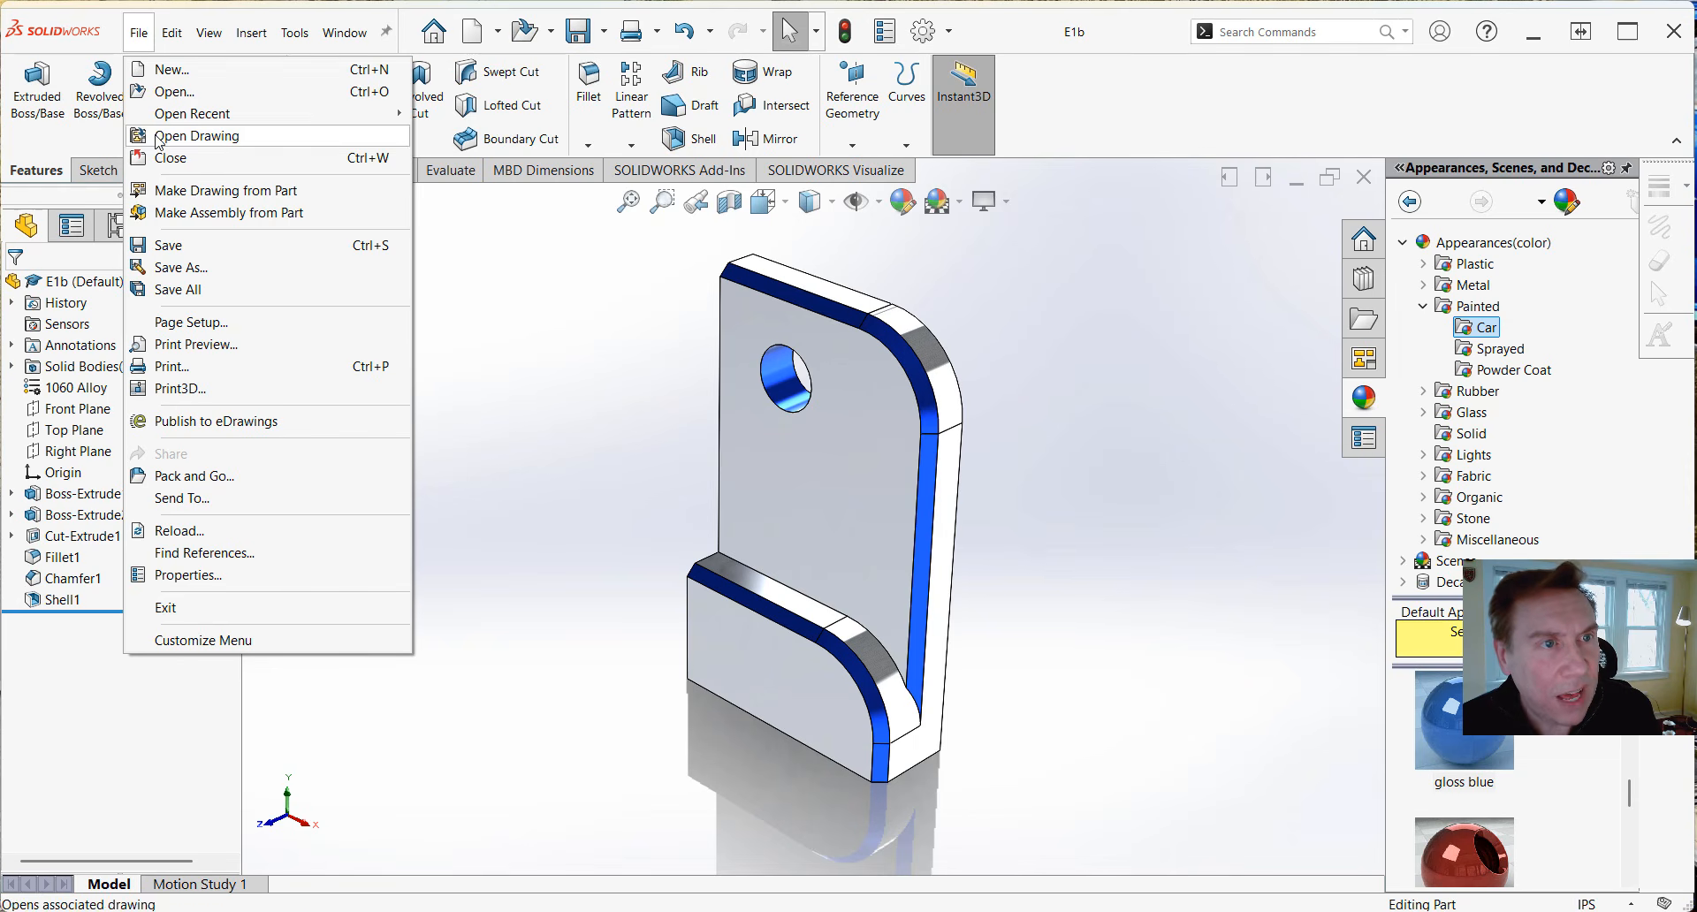
left_click(180, 270)
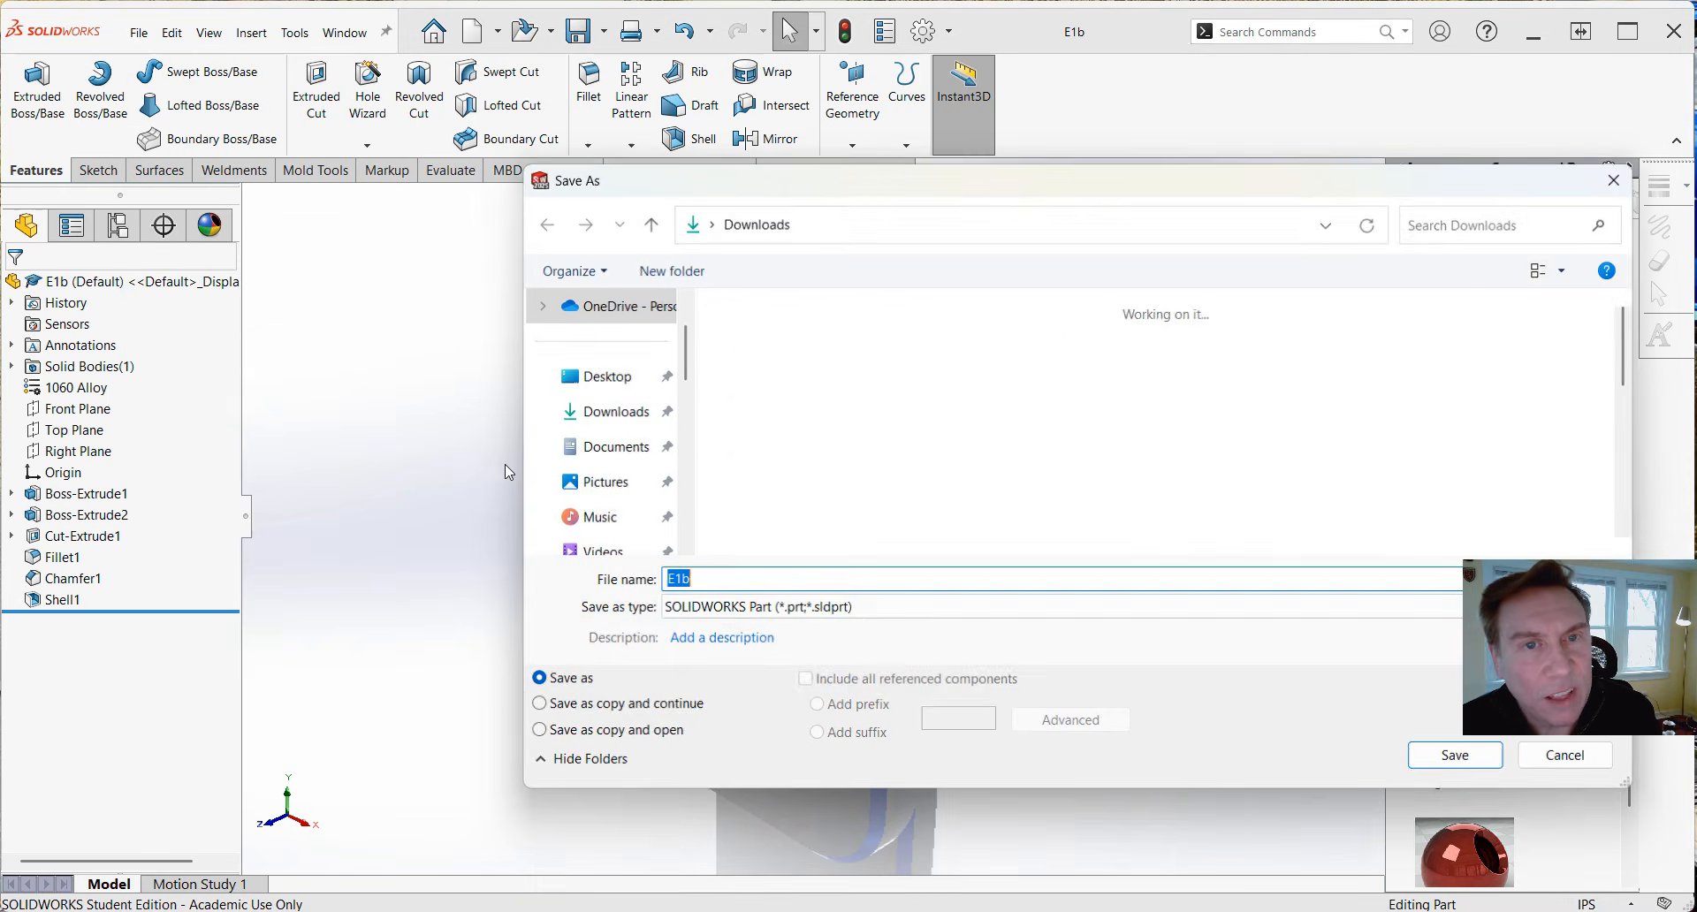
left_click(759, 608)
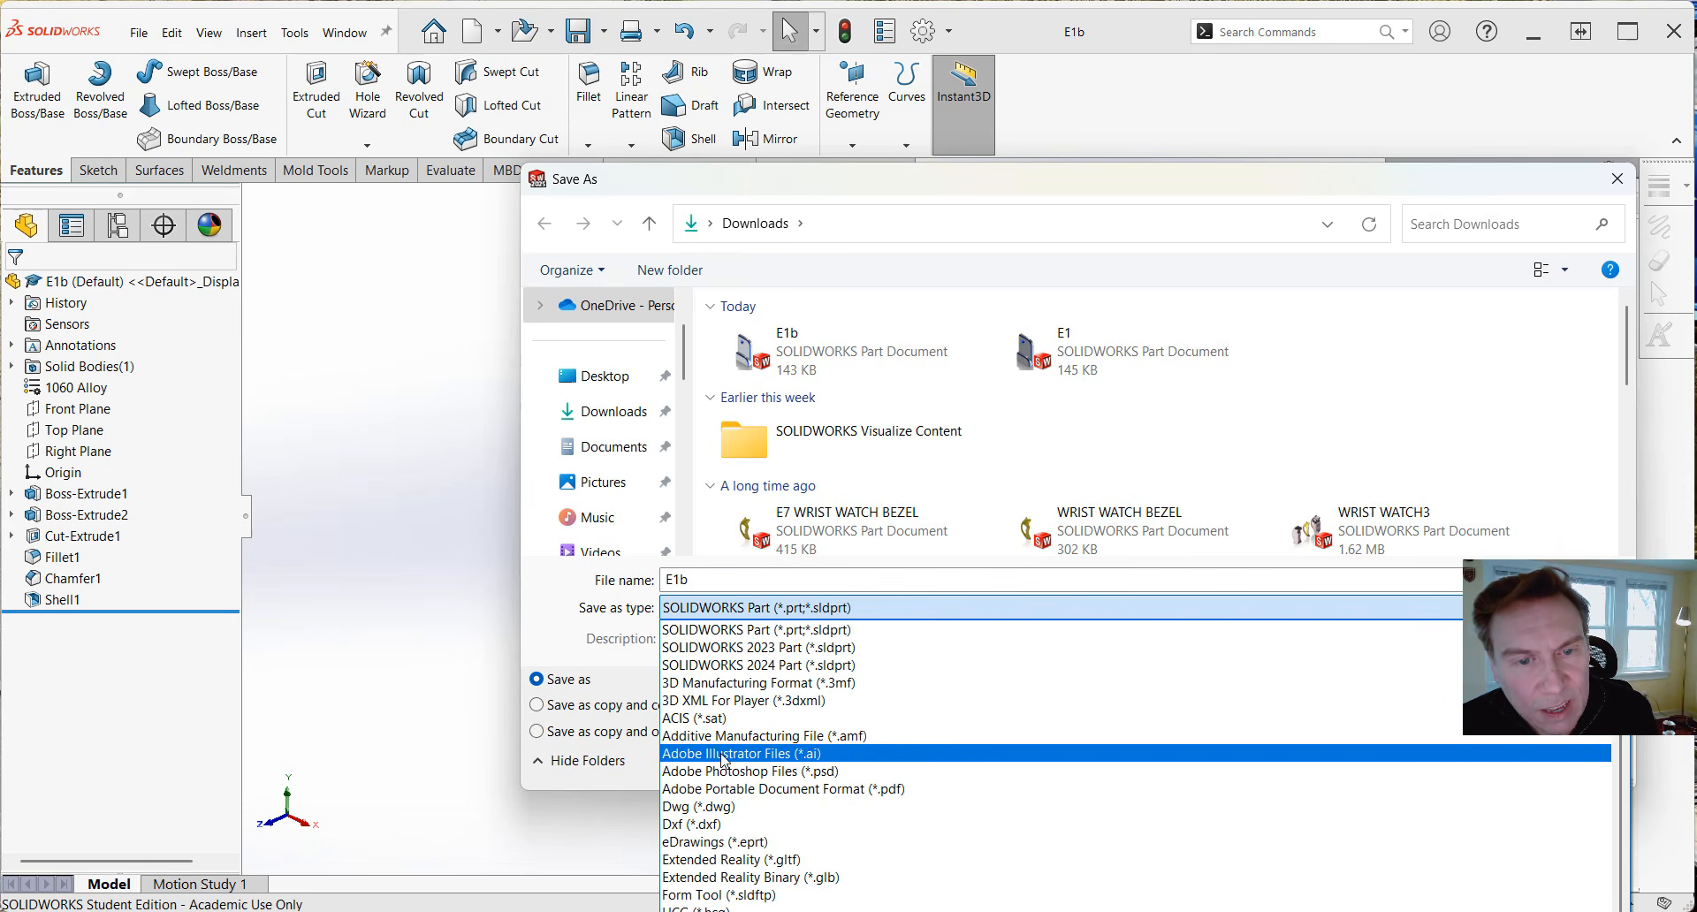
key("Escape")
left_click(1568, 757)
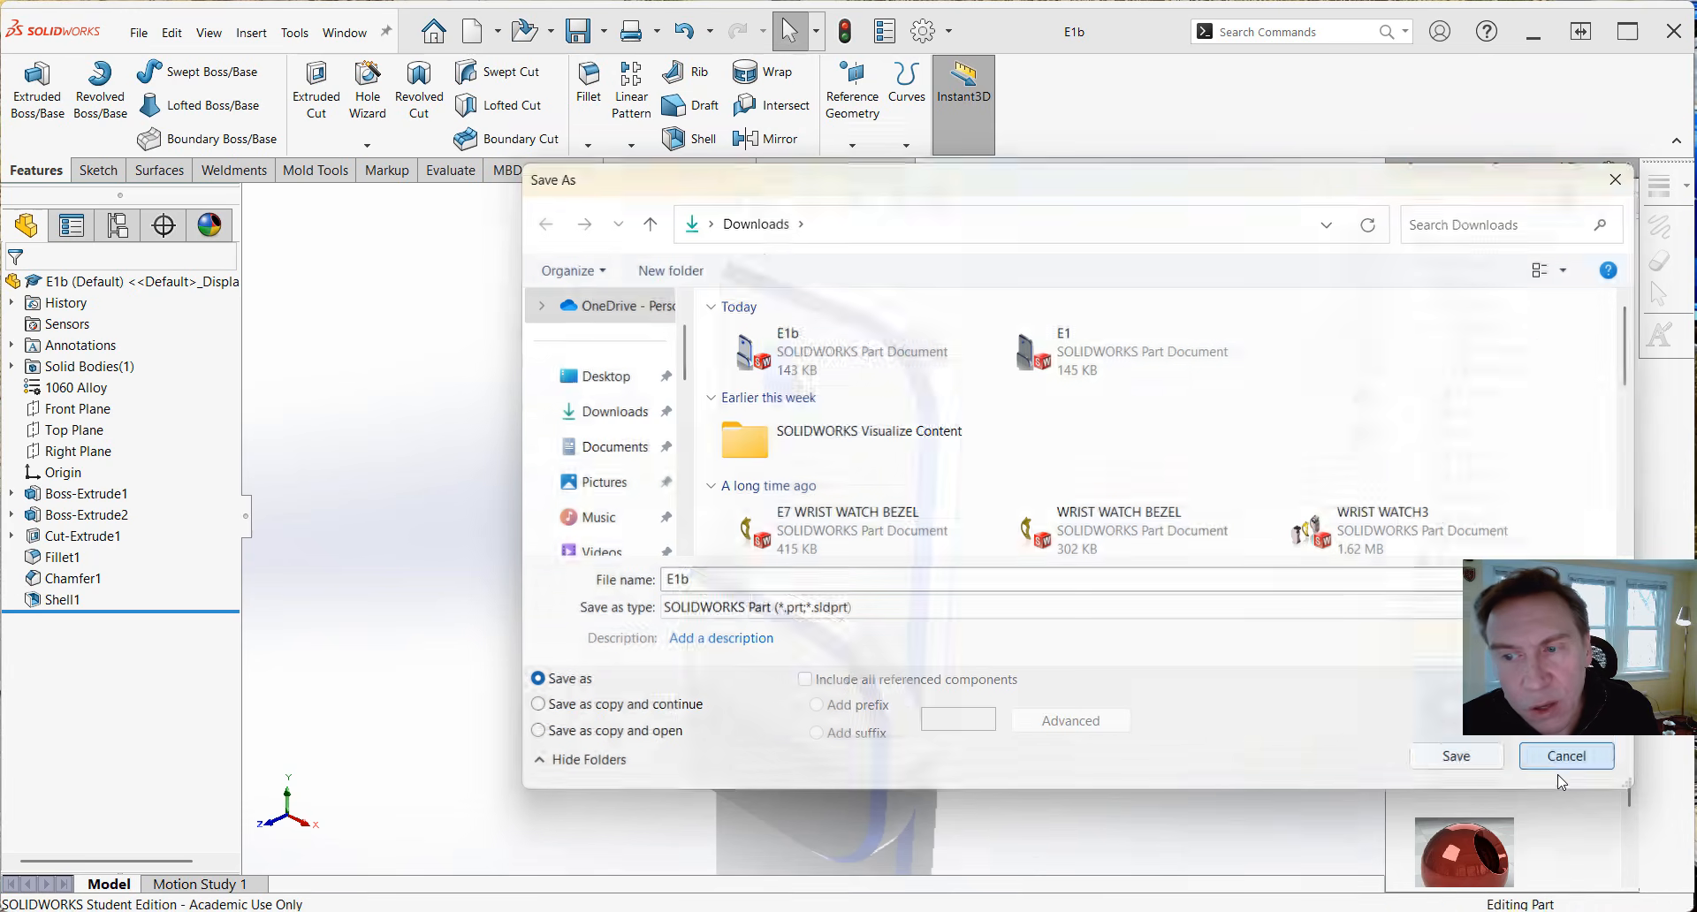
Try to print the current screen image of the bracket with Microsoft Print to PDF.
left_click(138, 33)
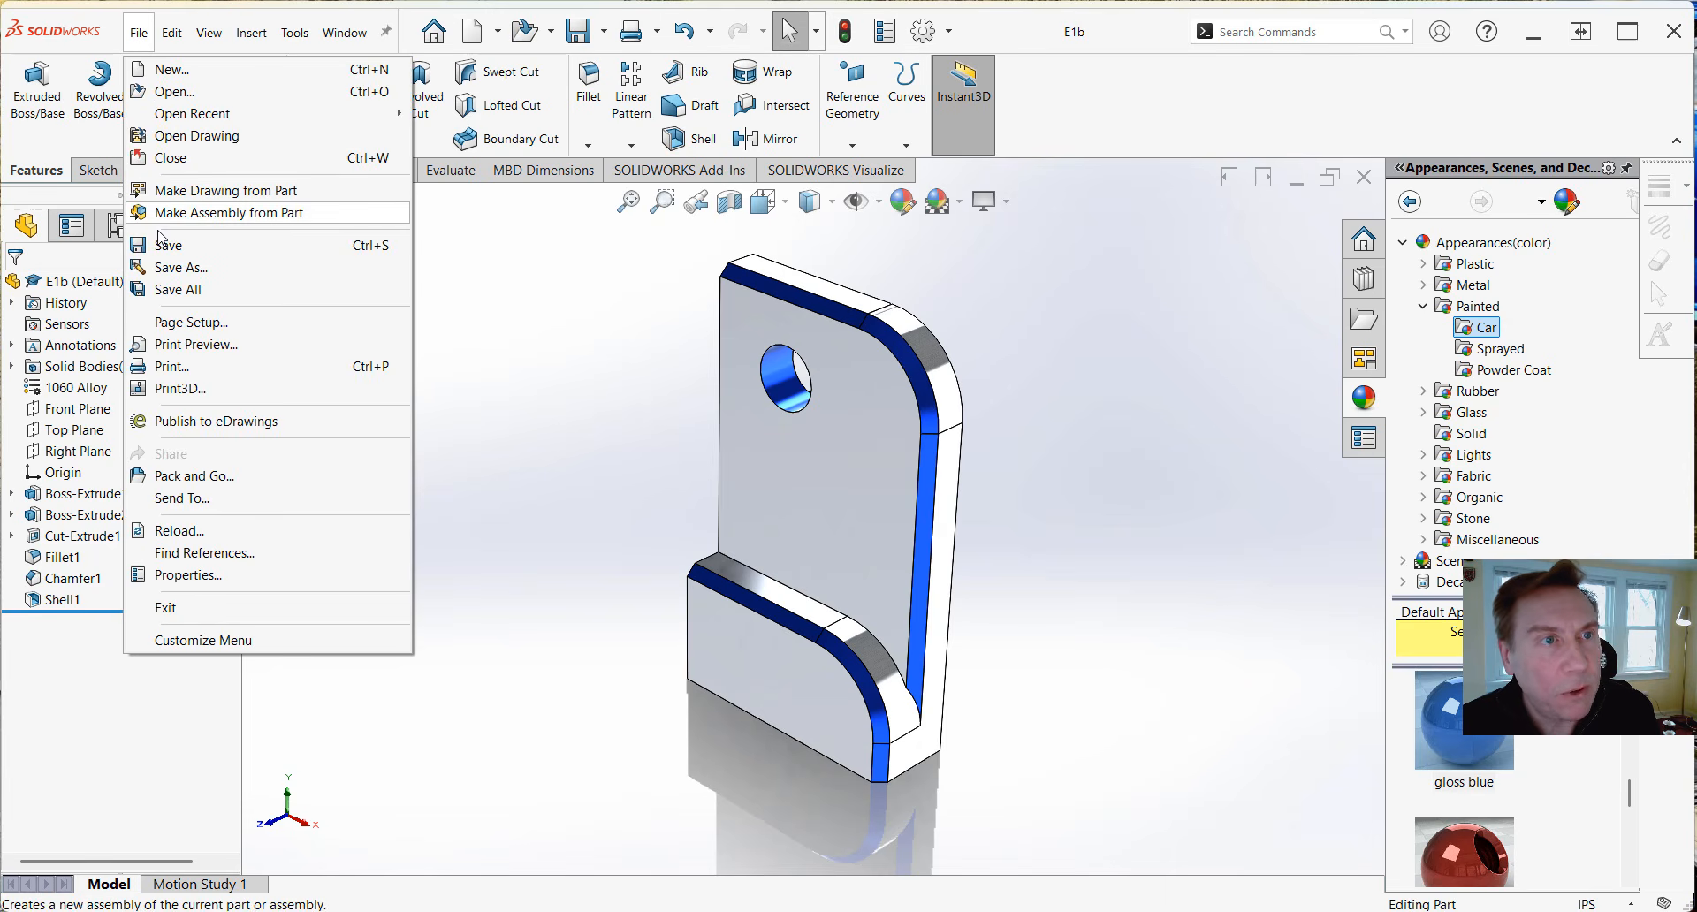
left_click(170, 366)
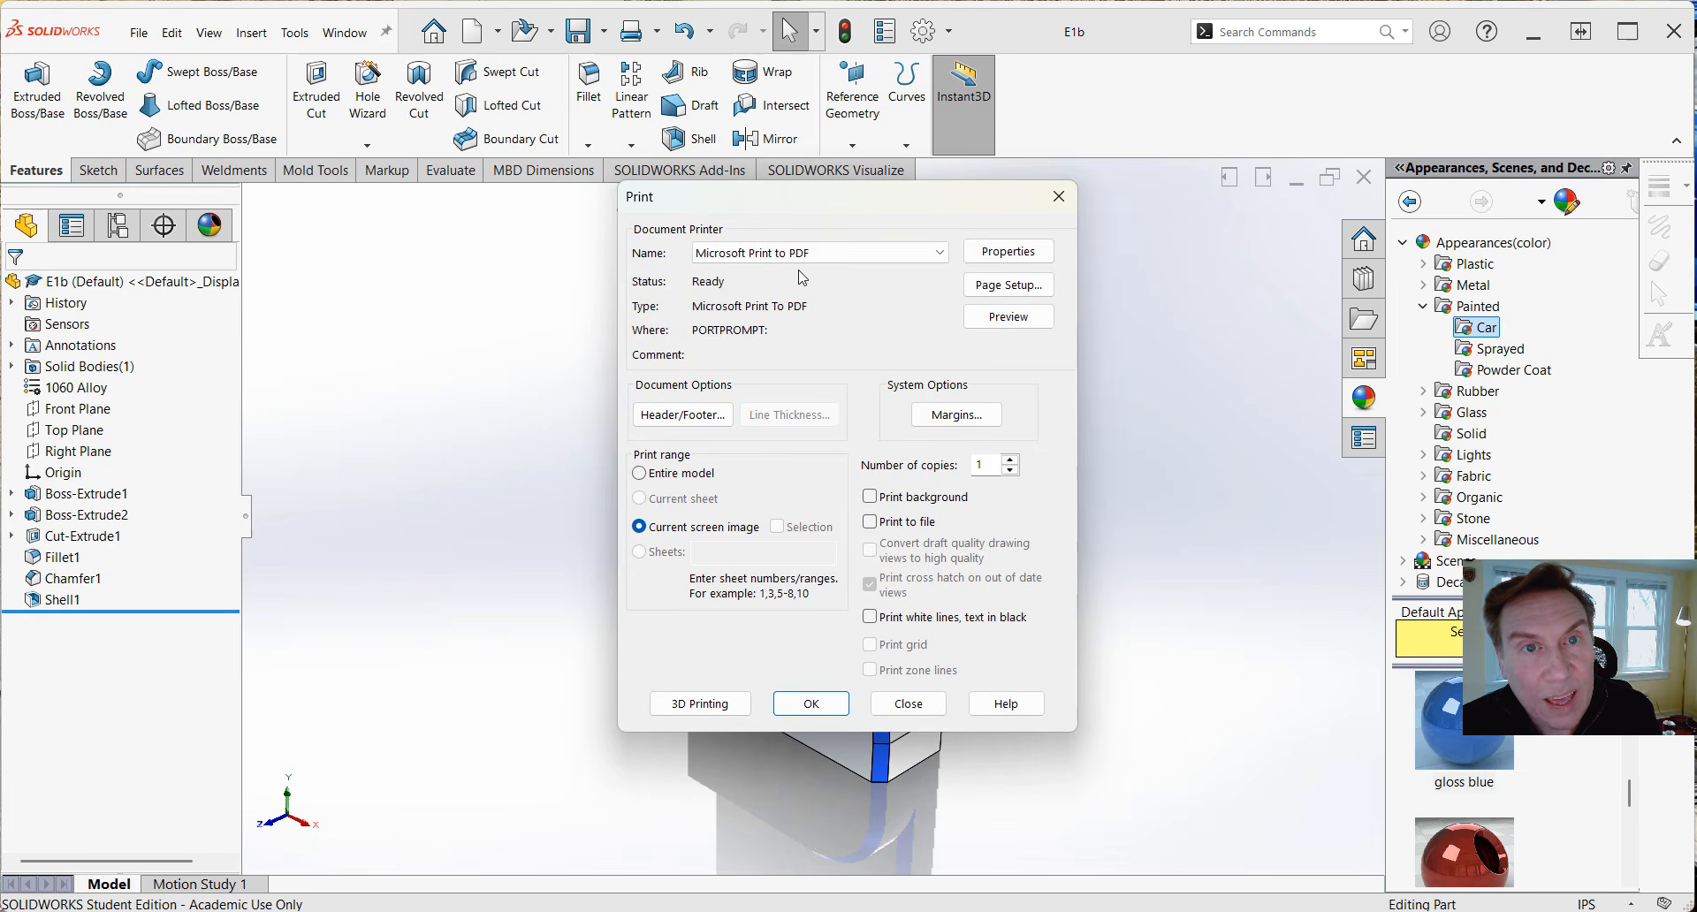
left_click(758, 254)
left_click(758, 256)
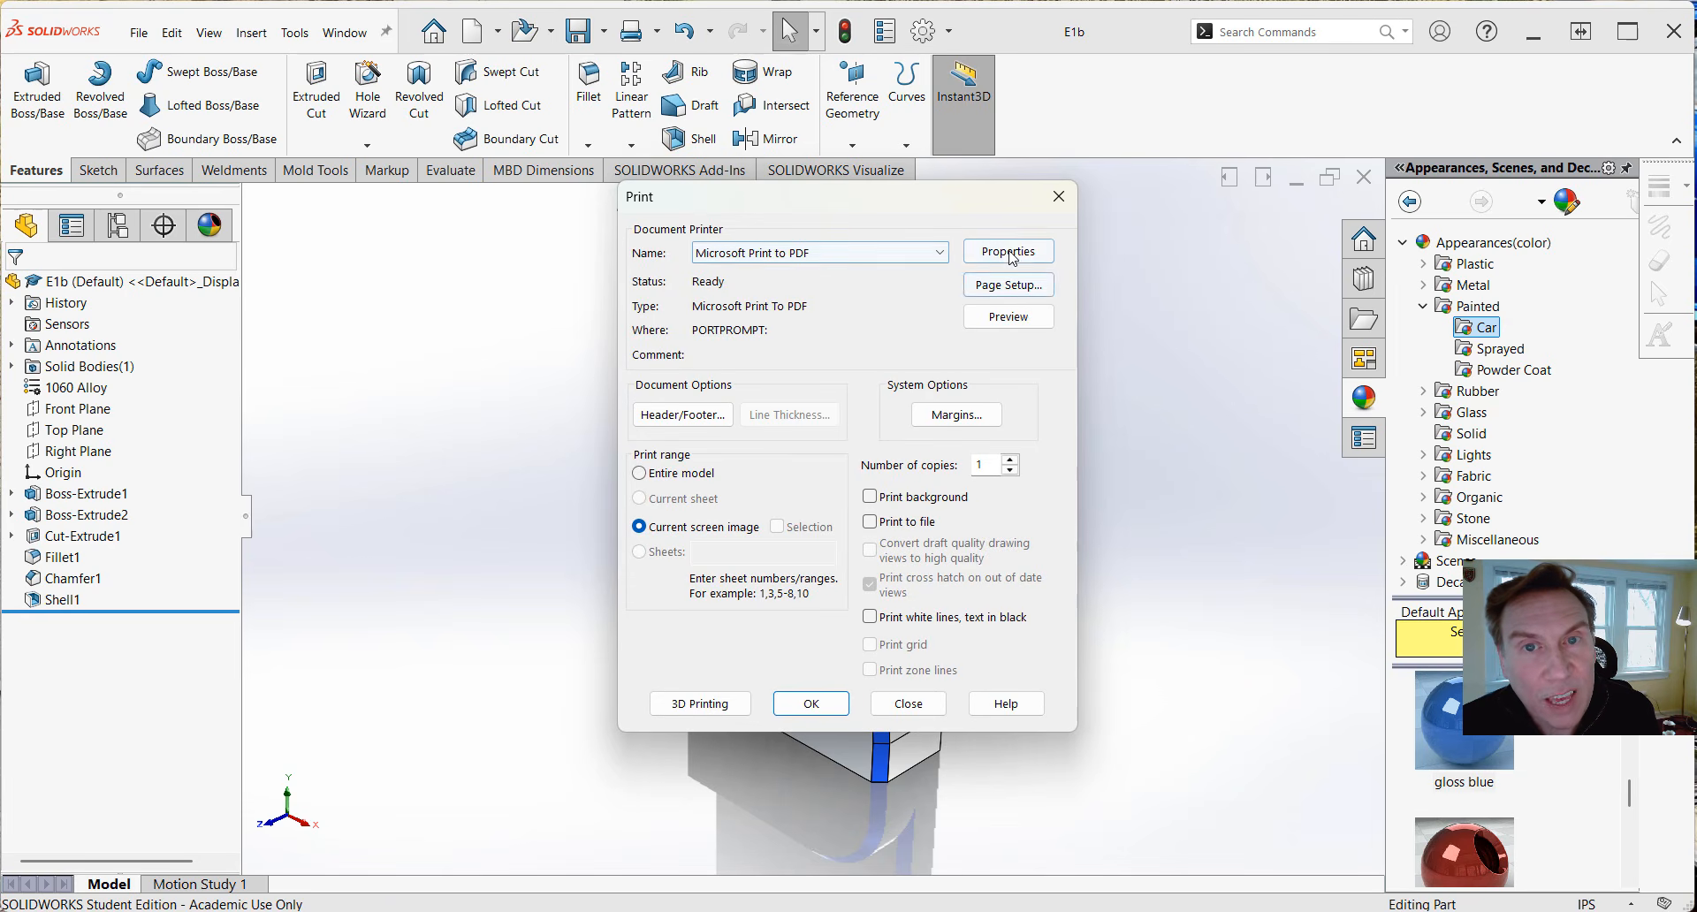
left_click(811, 704)
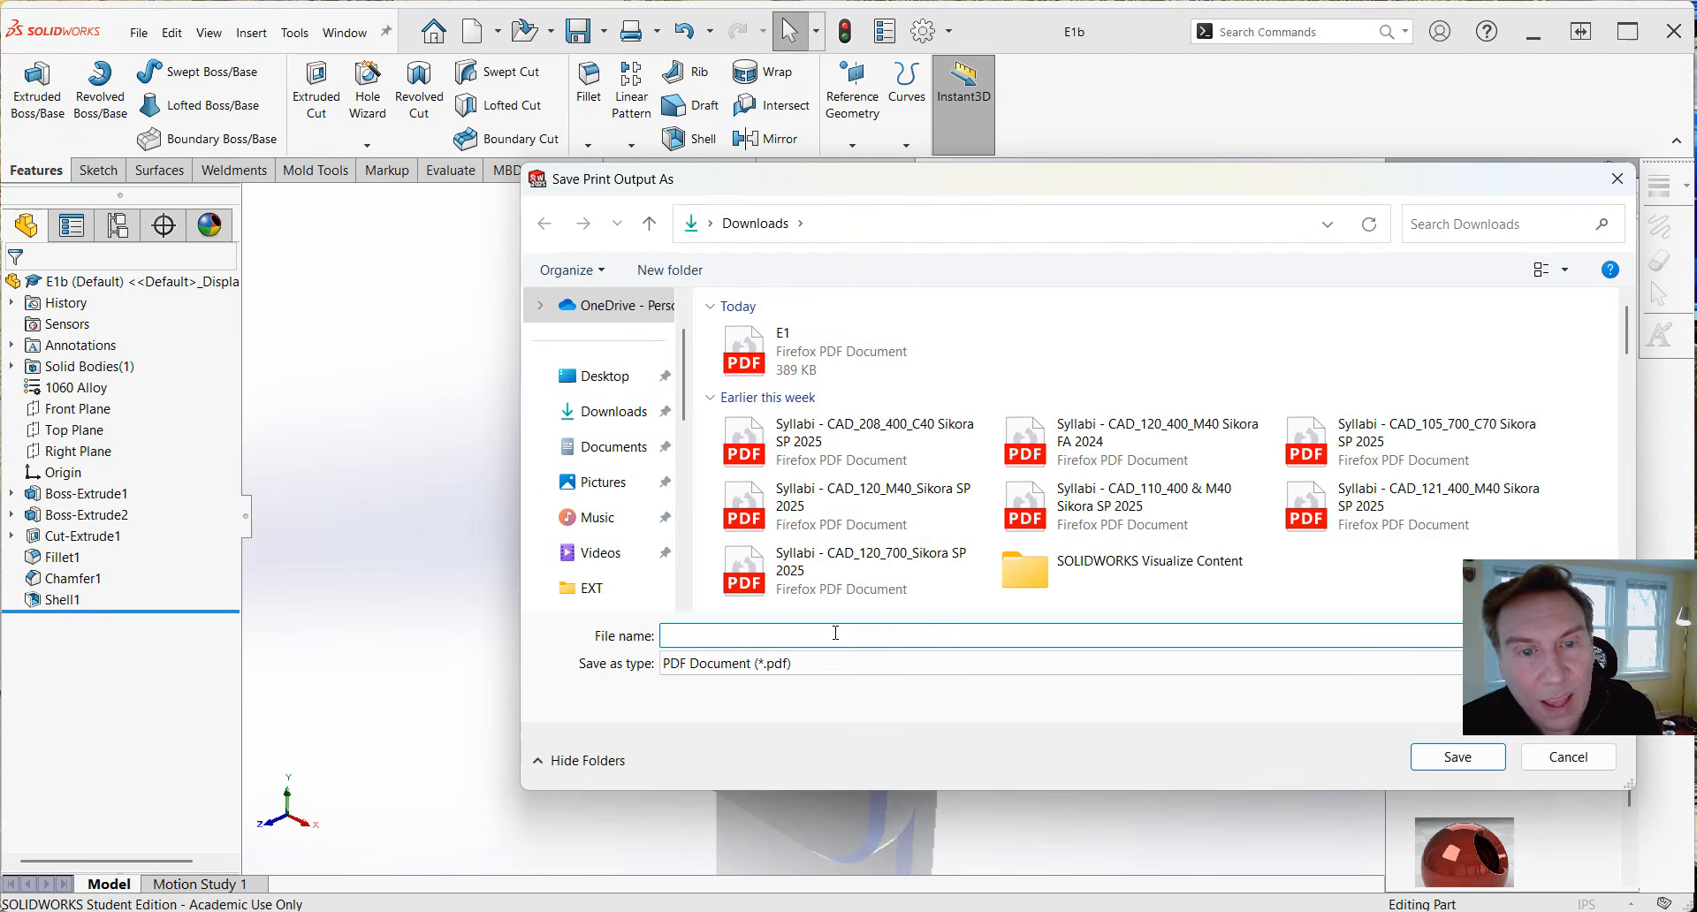
left_click(1568, 757)
left_click(904, 519)
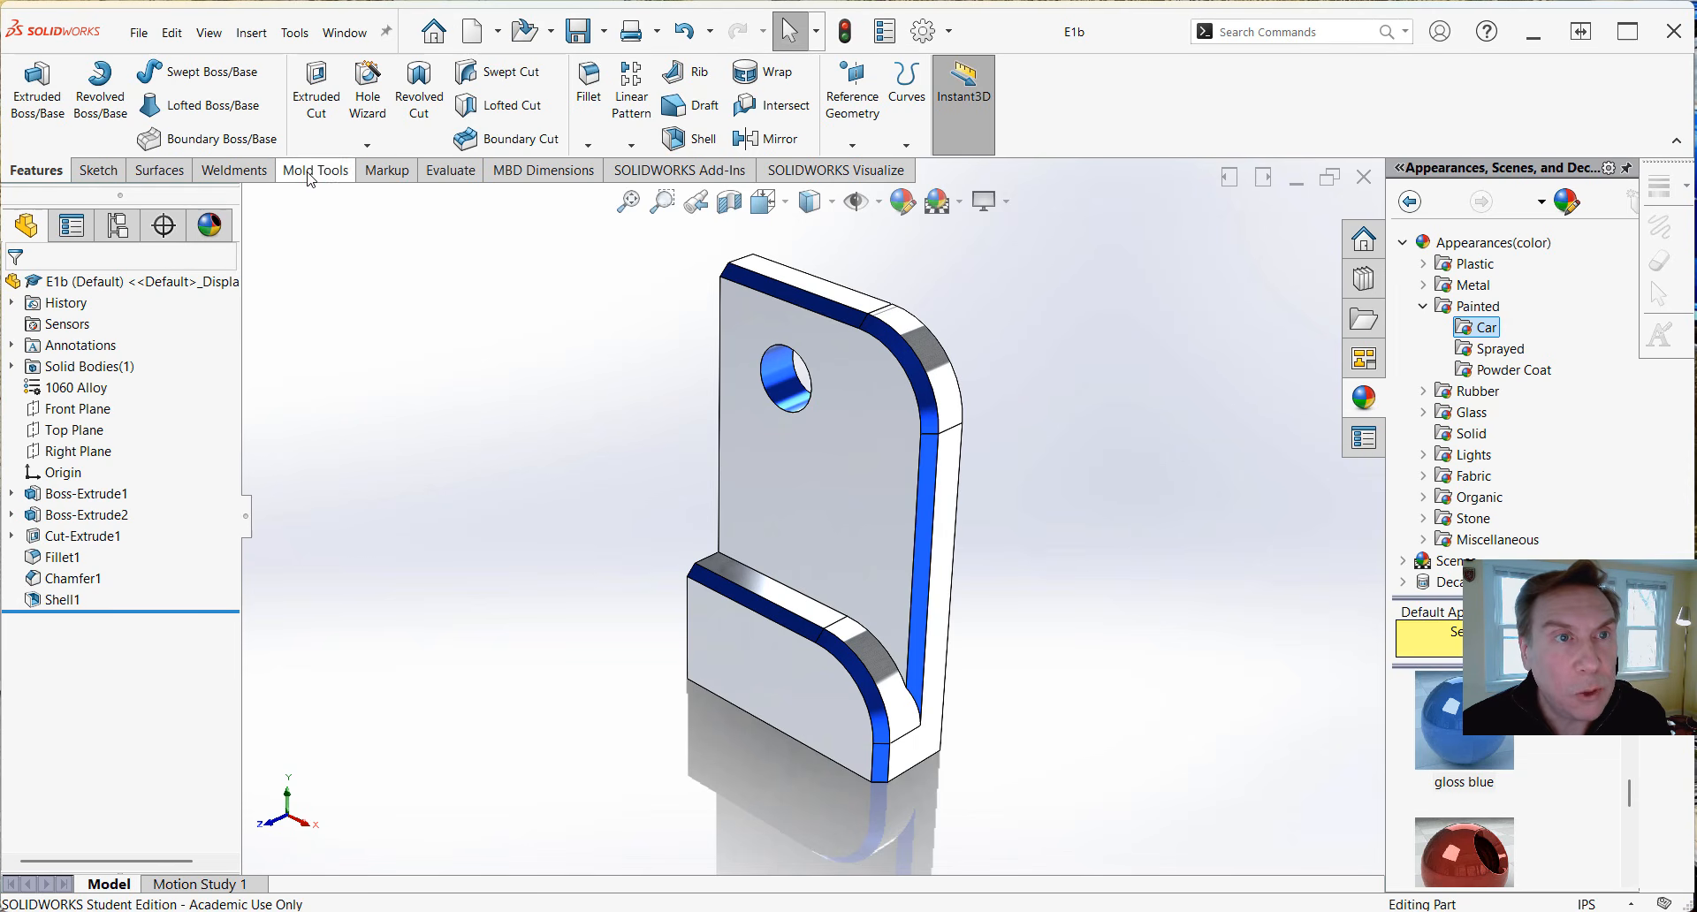
Check the bracket's mass in pounds with the Mass Properties evaluation, and close the report.
left_click(450, 170)
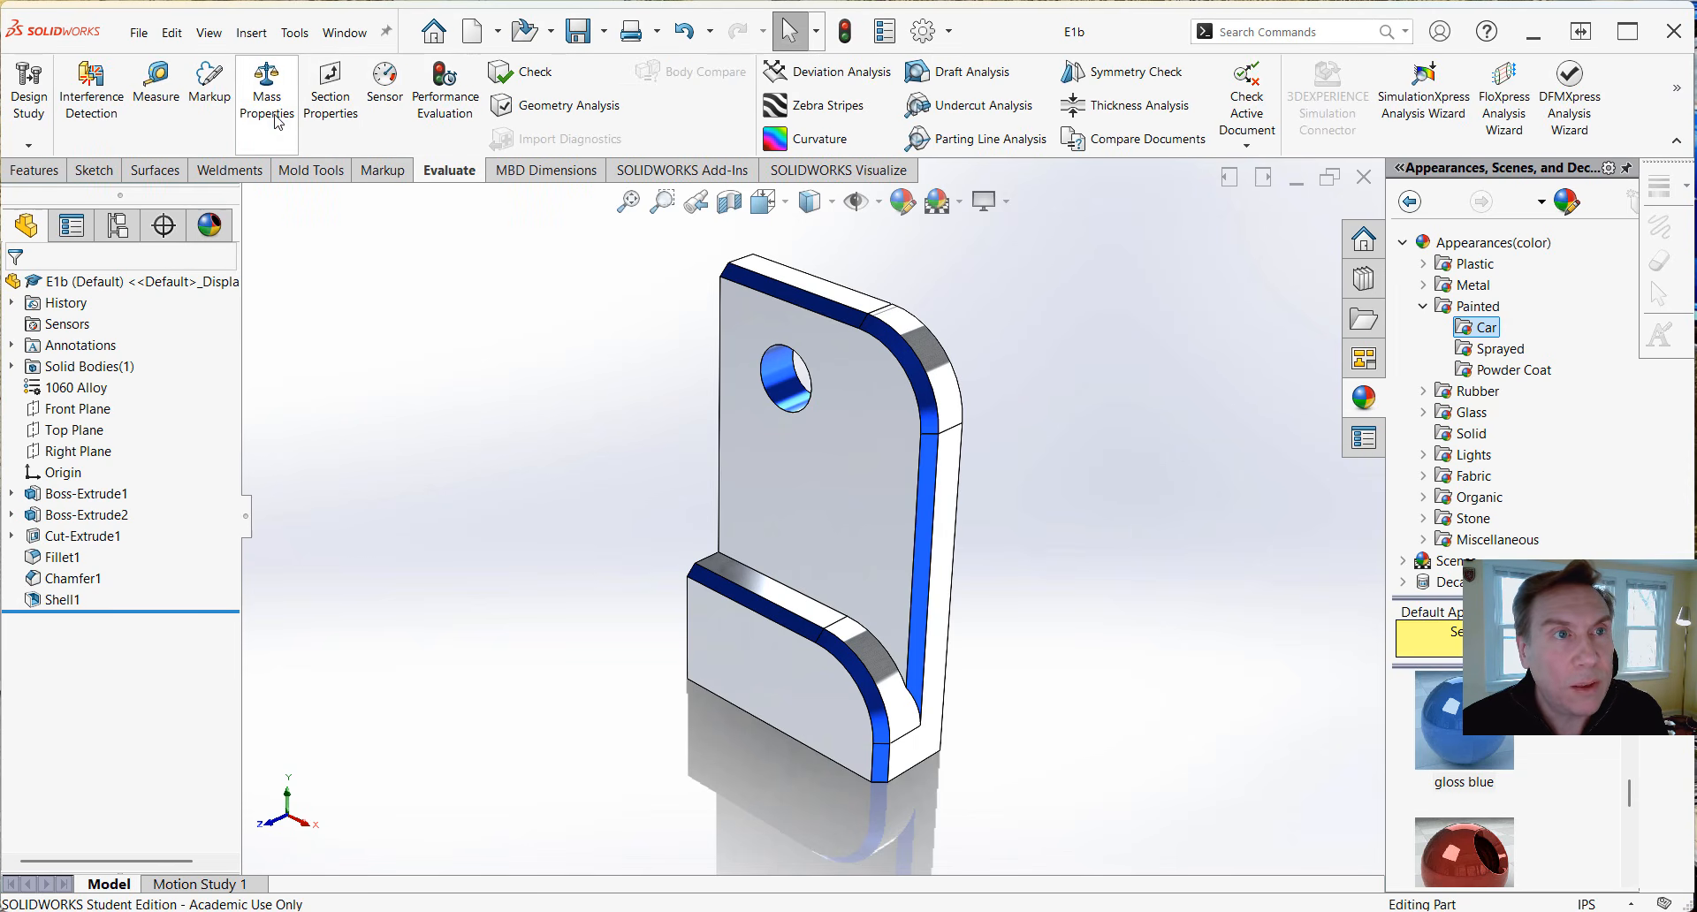
left_click(266, 86)
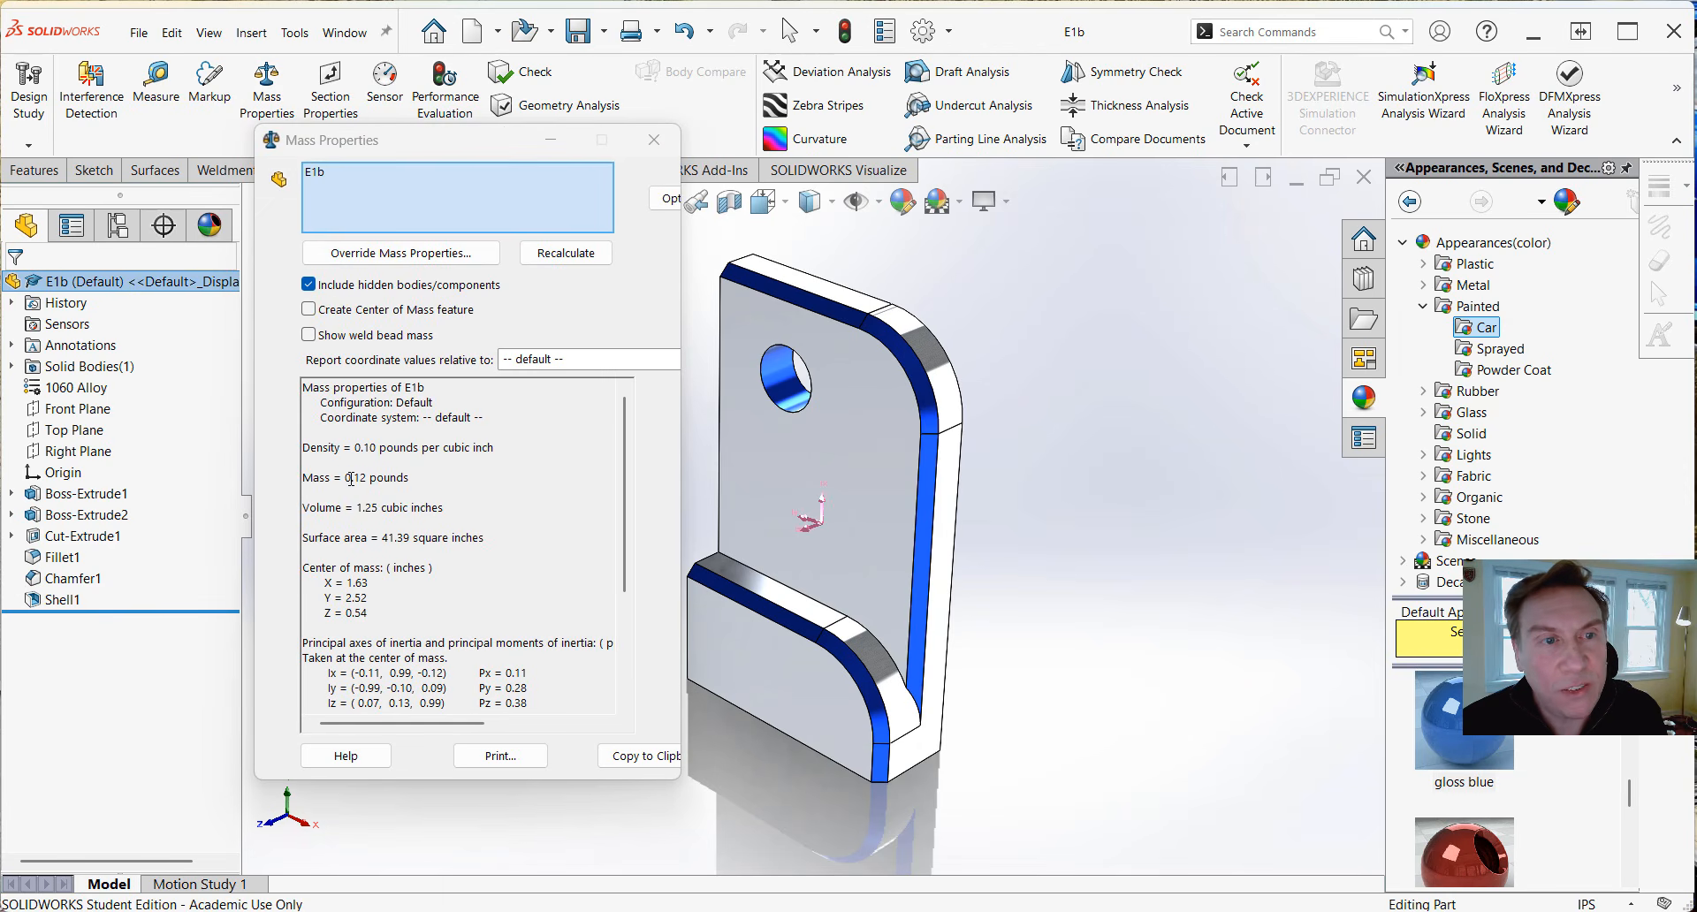
left_click_drag(344, 478, 455, 473)
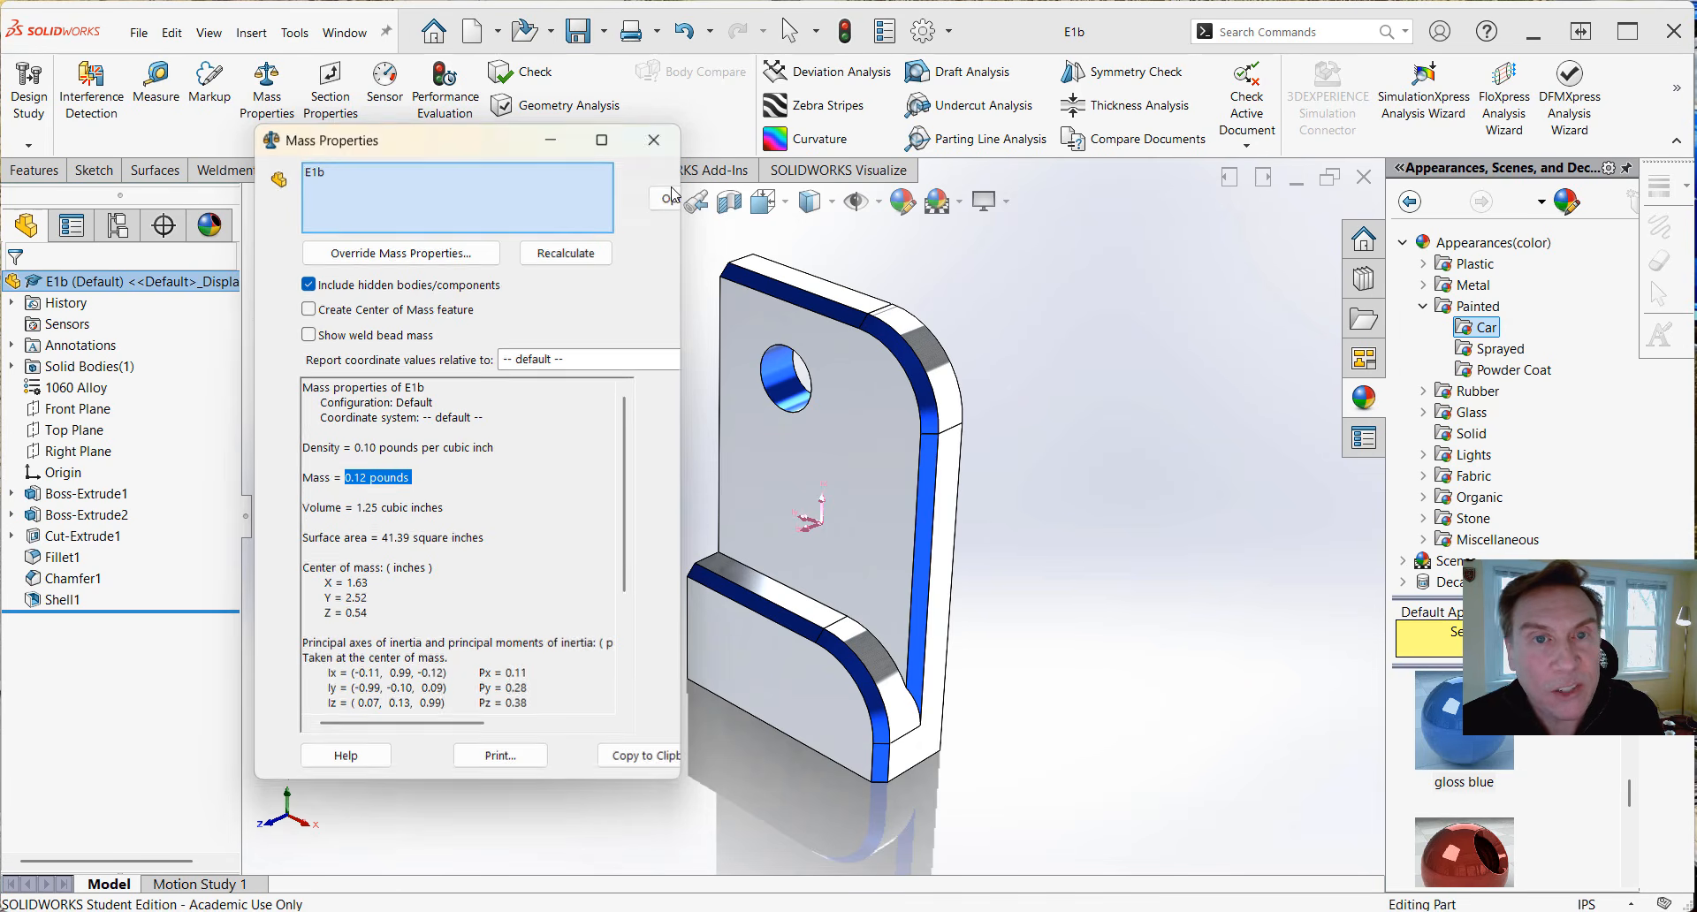
key("Escape")
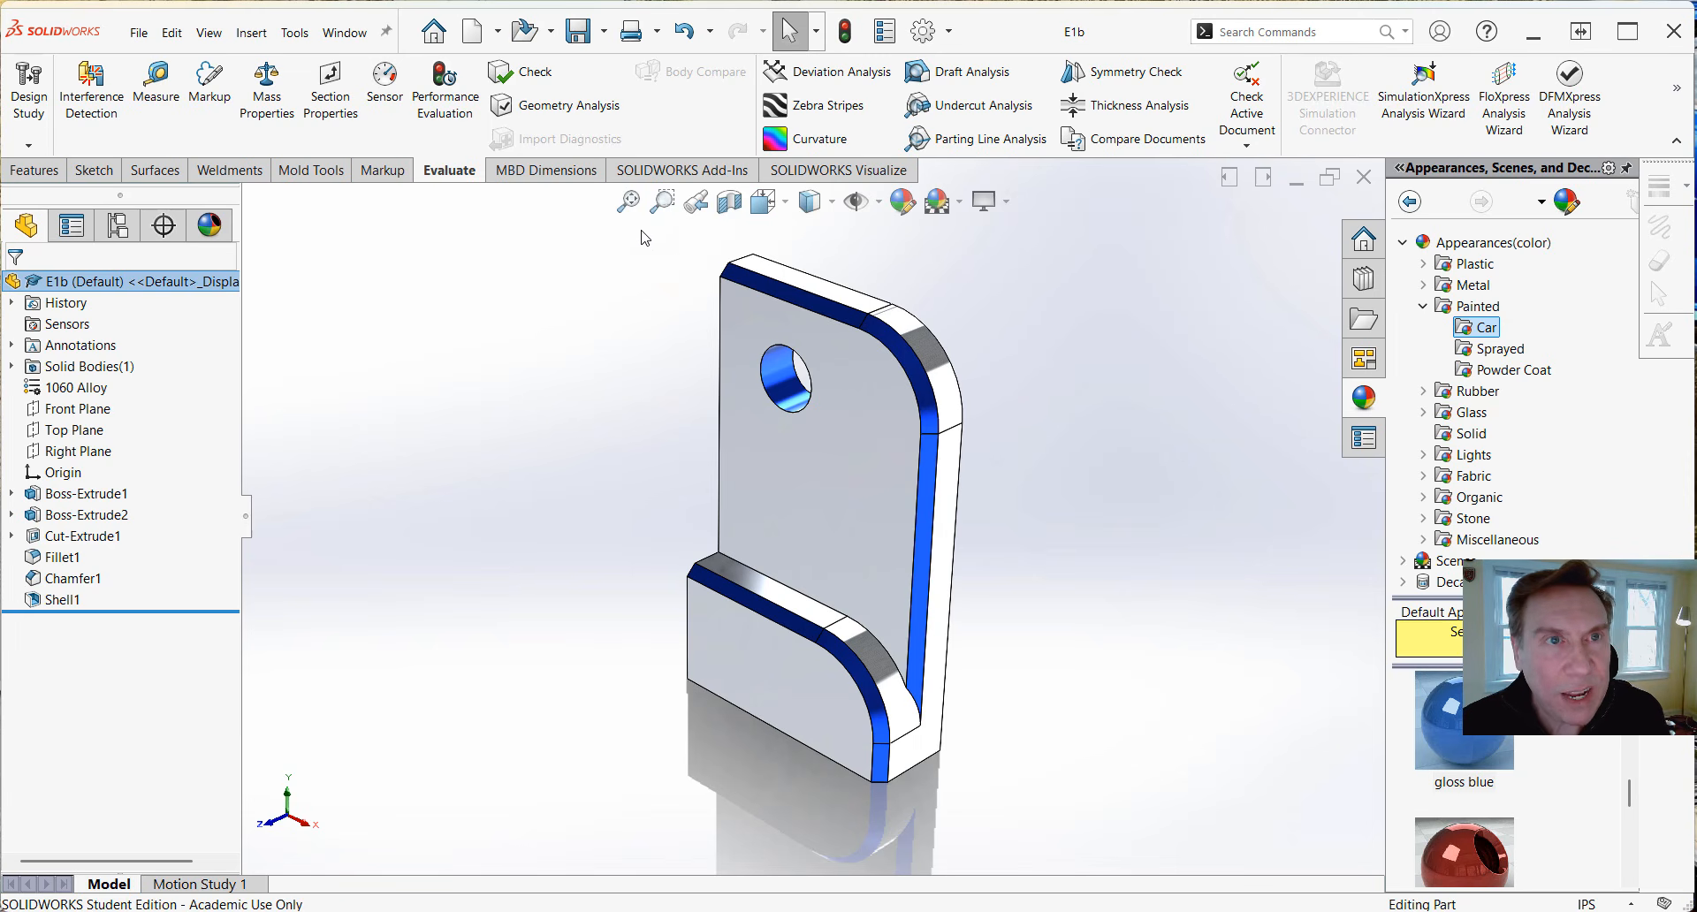
Check in the add-ins list that SOLIDWORKS Visualize is active and set to load at start-up.
left_click(812, 170)
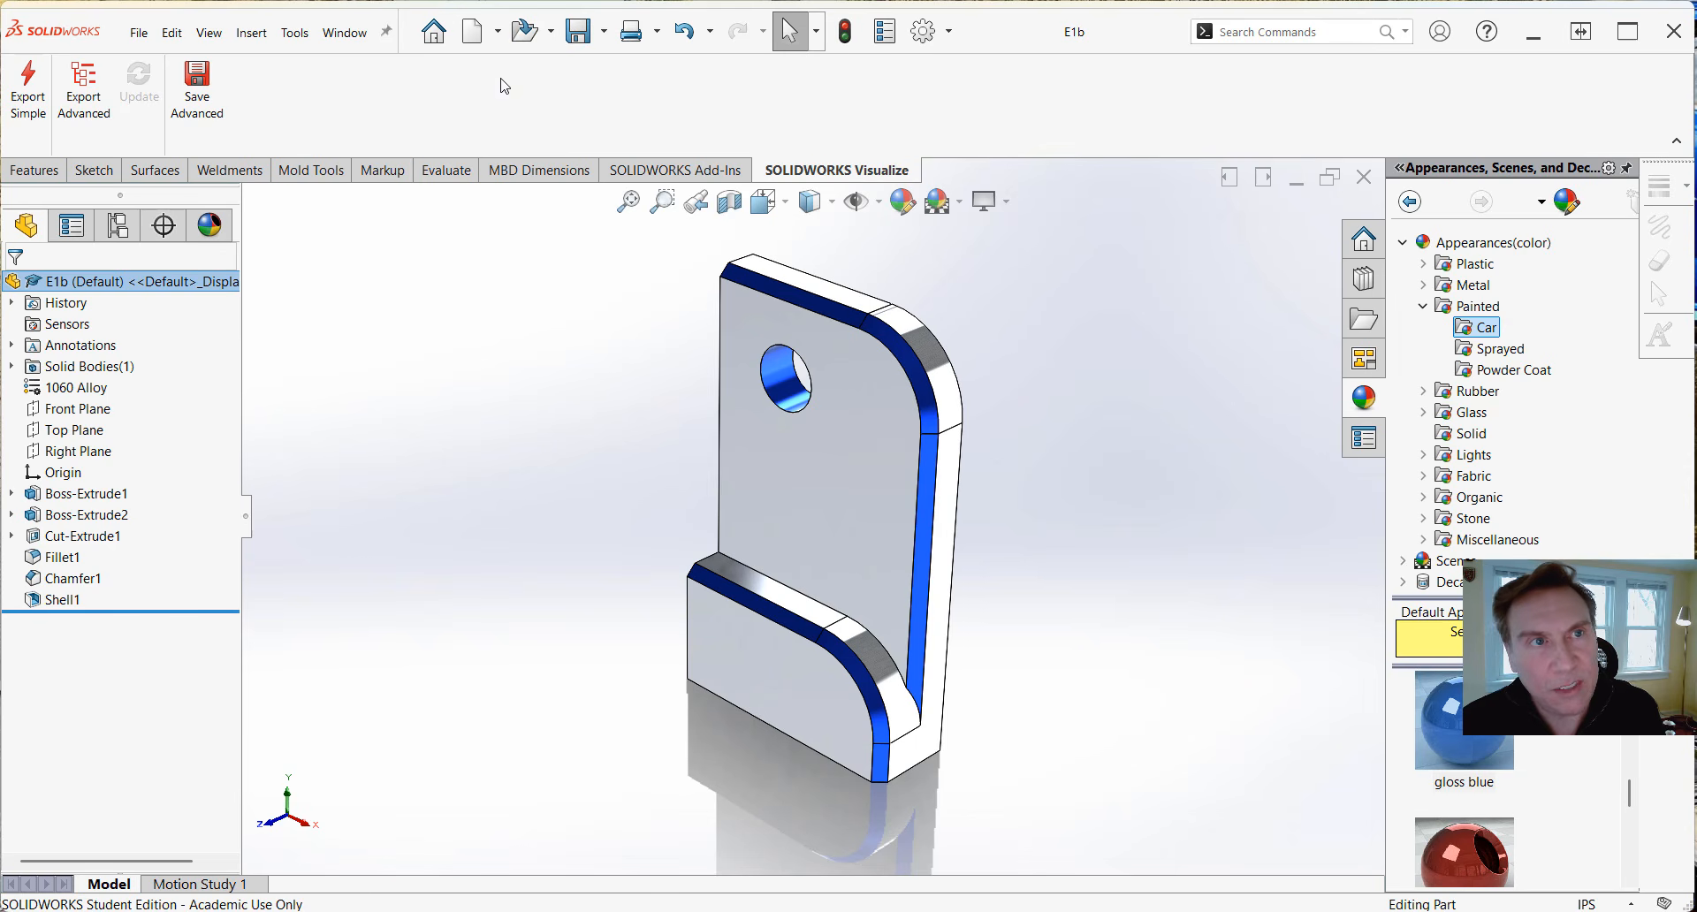
left_click(294, 33)
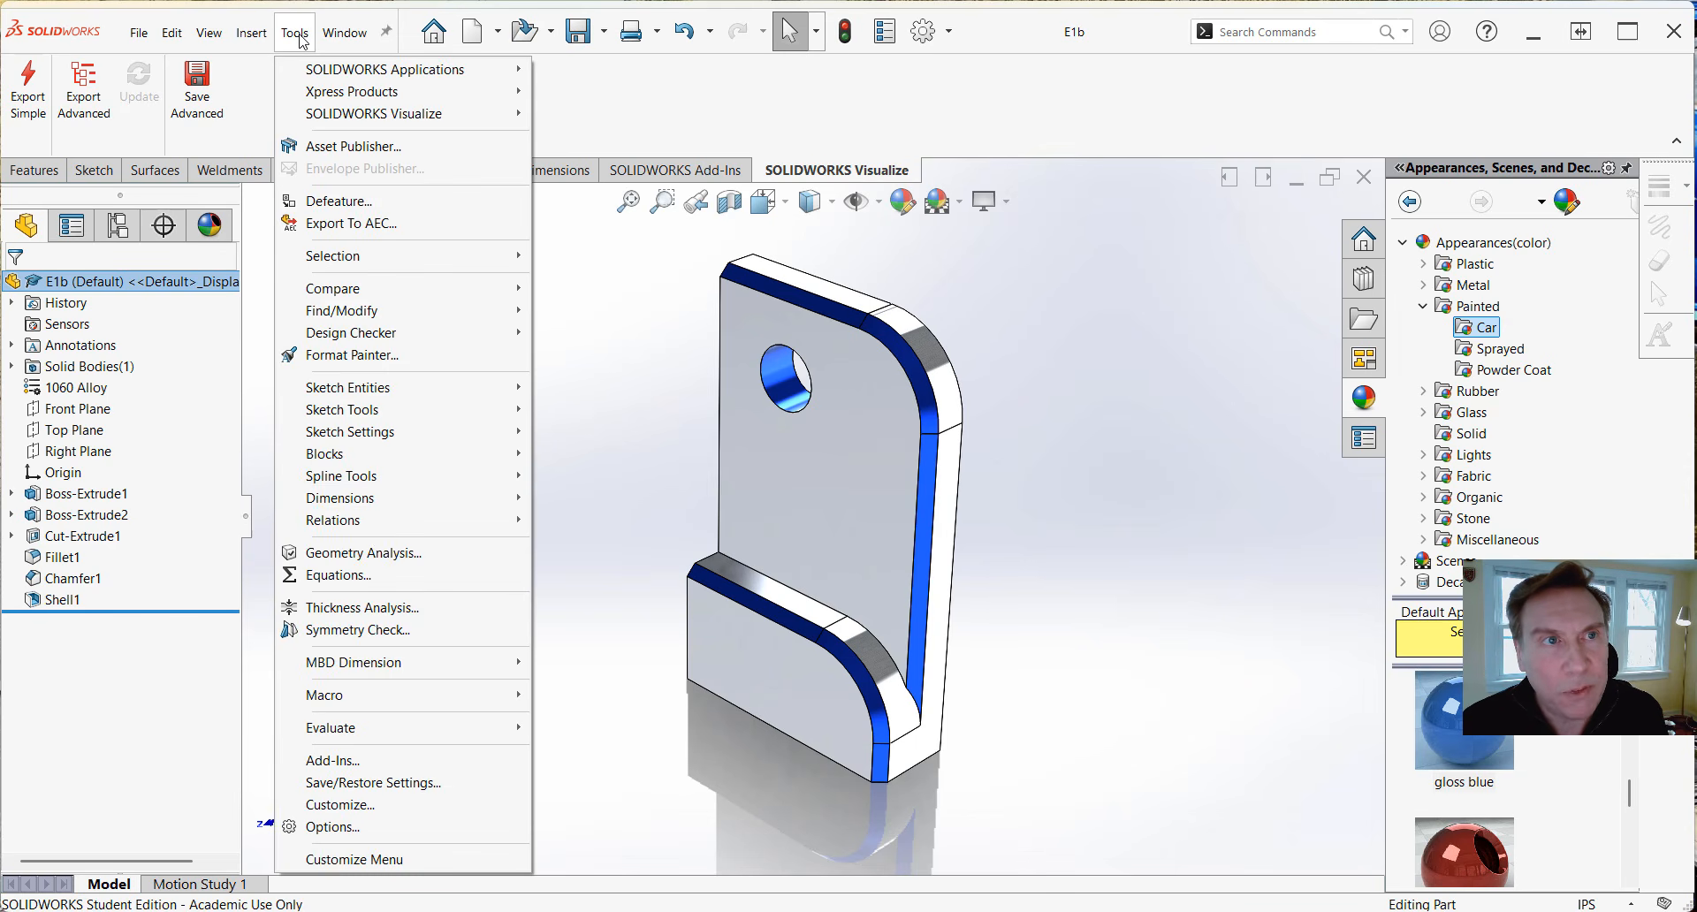
left_click(335, 761)
left_click_drag(1058, 203, 921, 206)
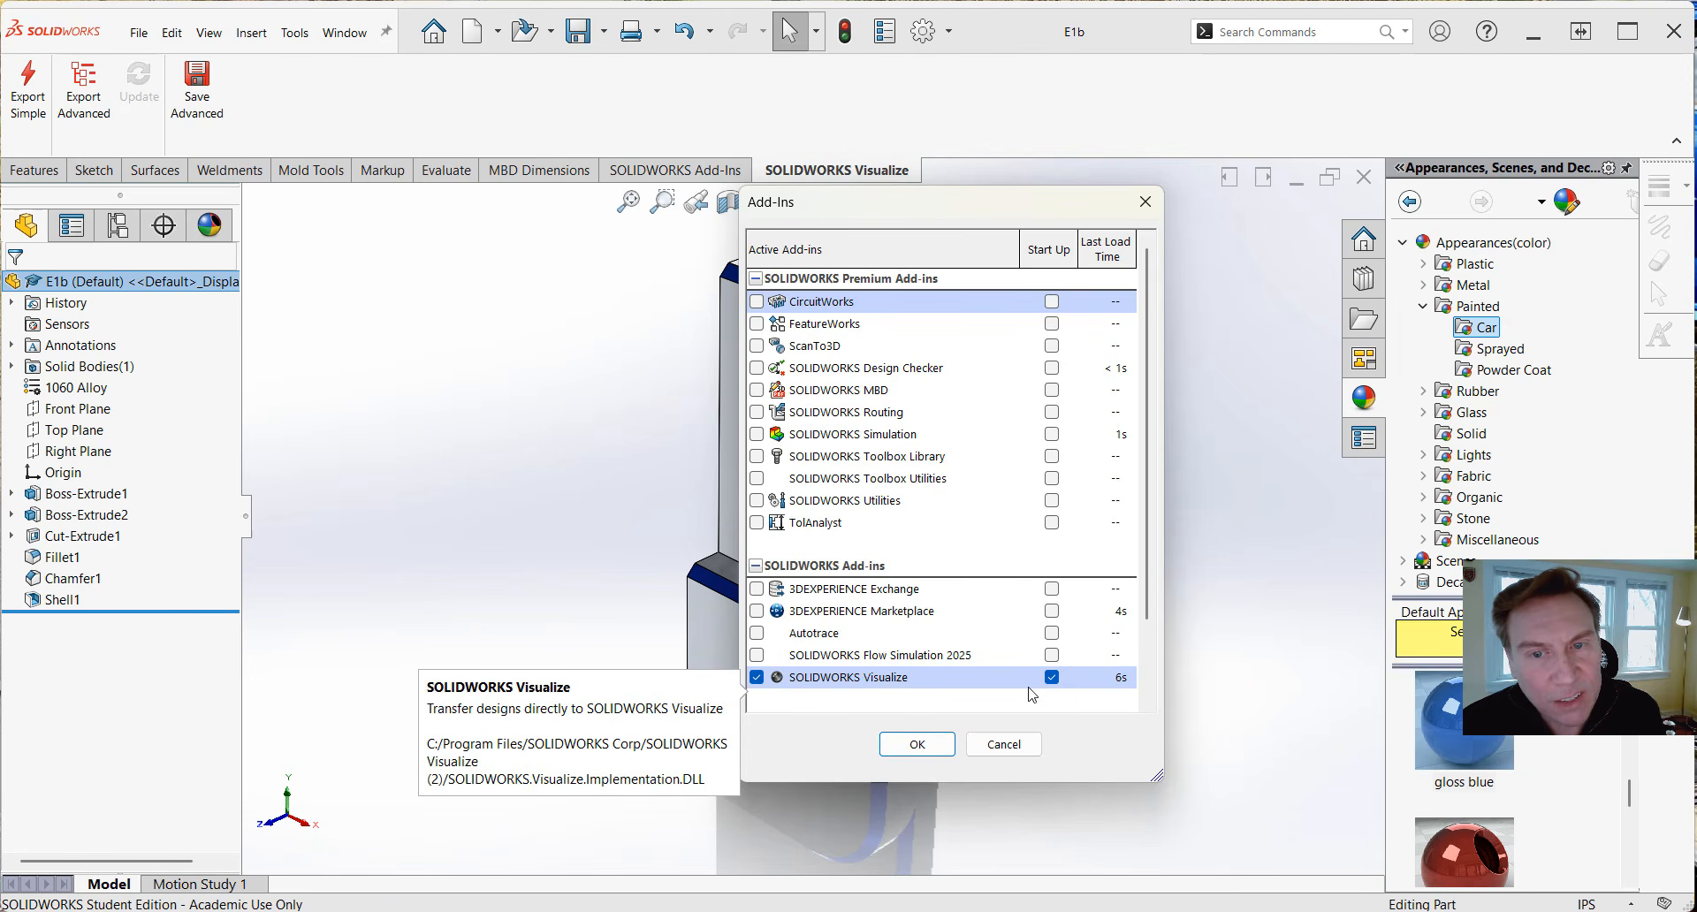
left_click(916, 744)
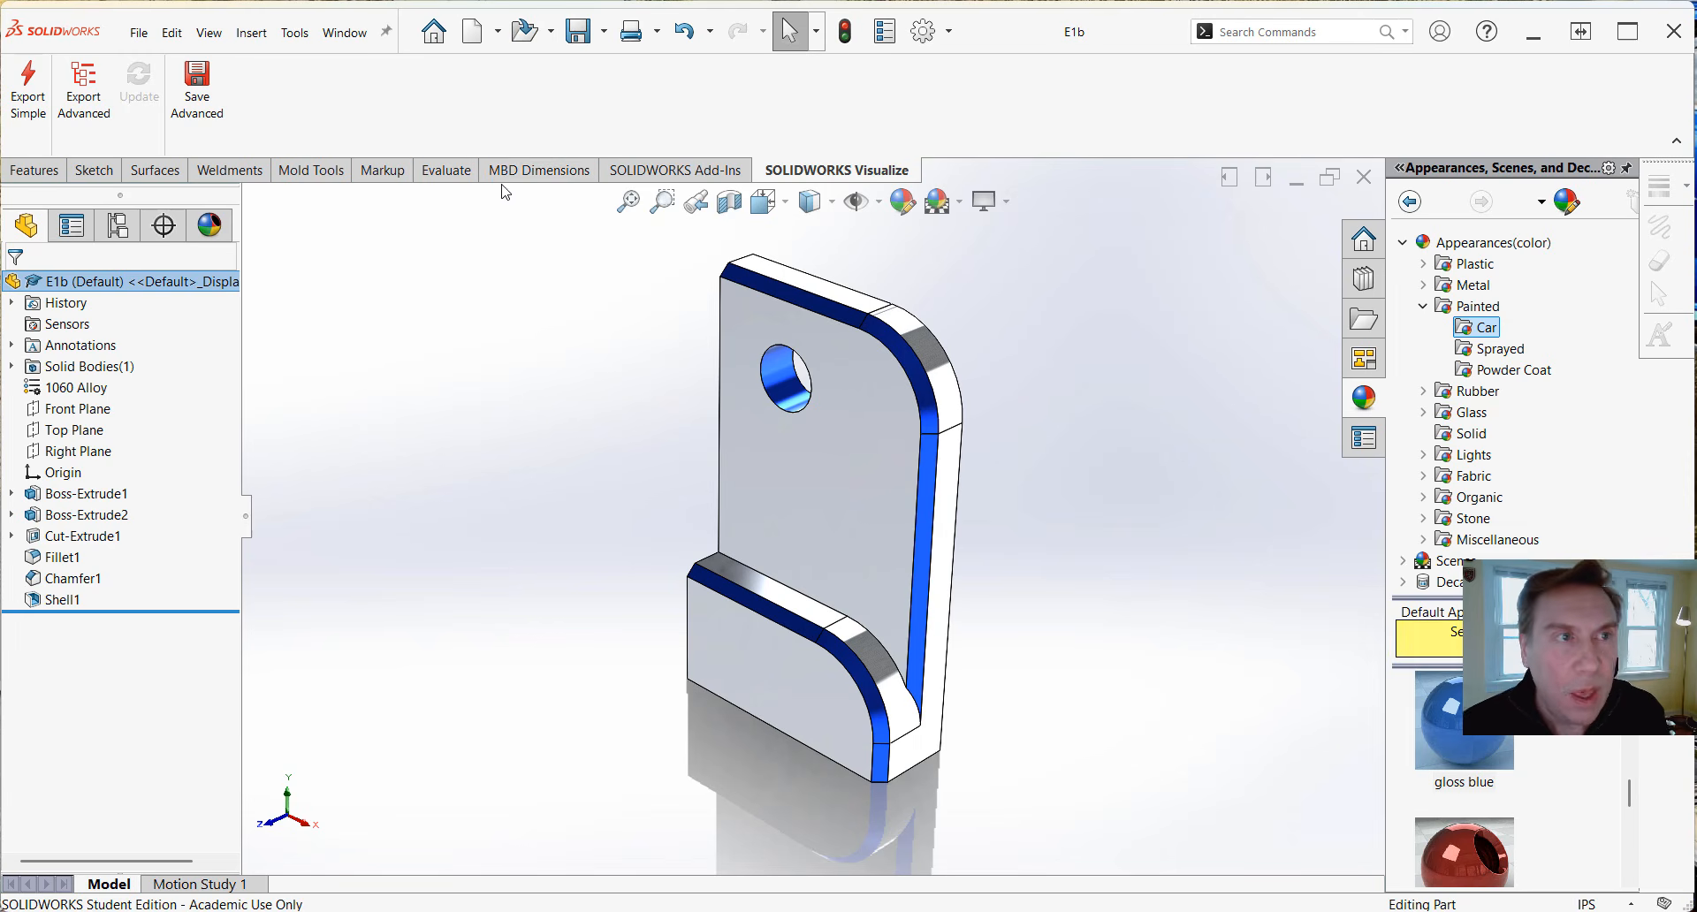
Send the bracket to SOLIDWORKS Visualize with a simple export to preview it rendered.
left_click(32, 105)
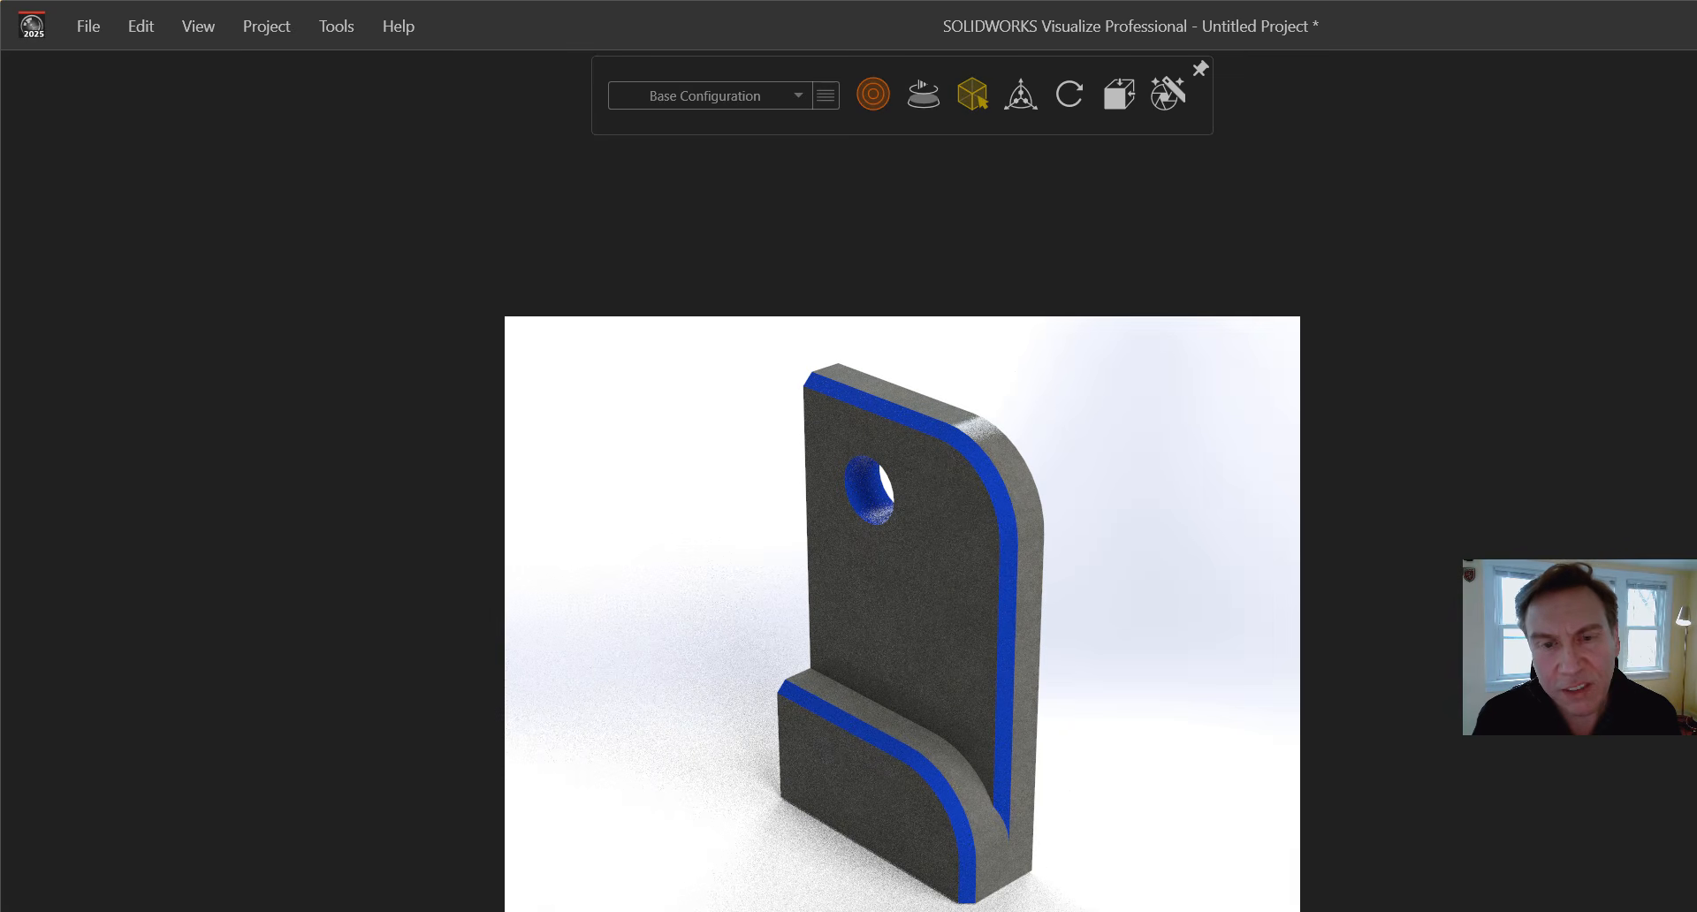
mouse_move(875, 94)
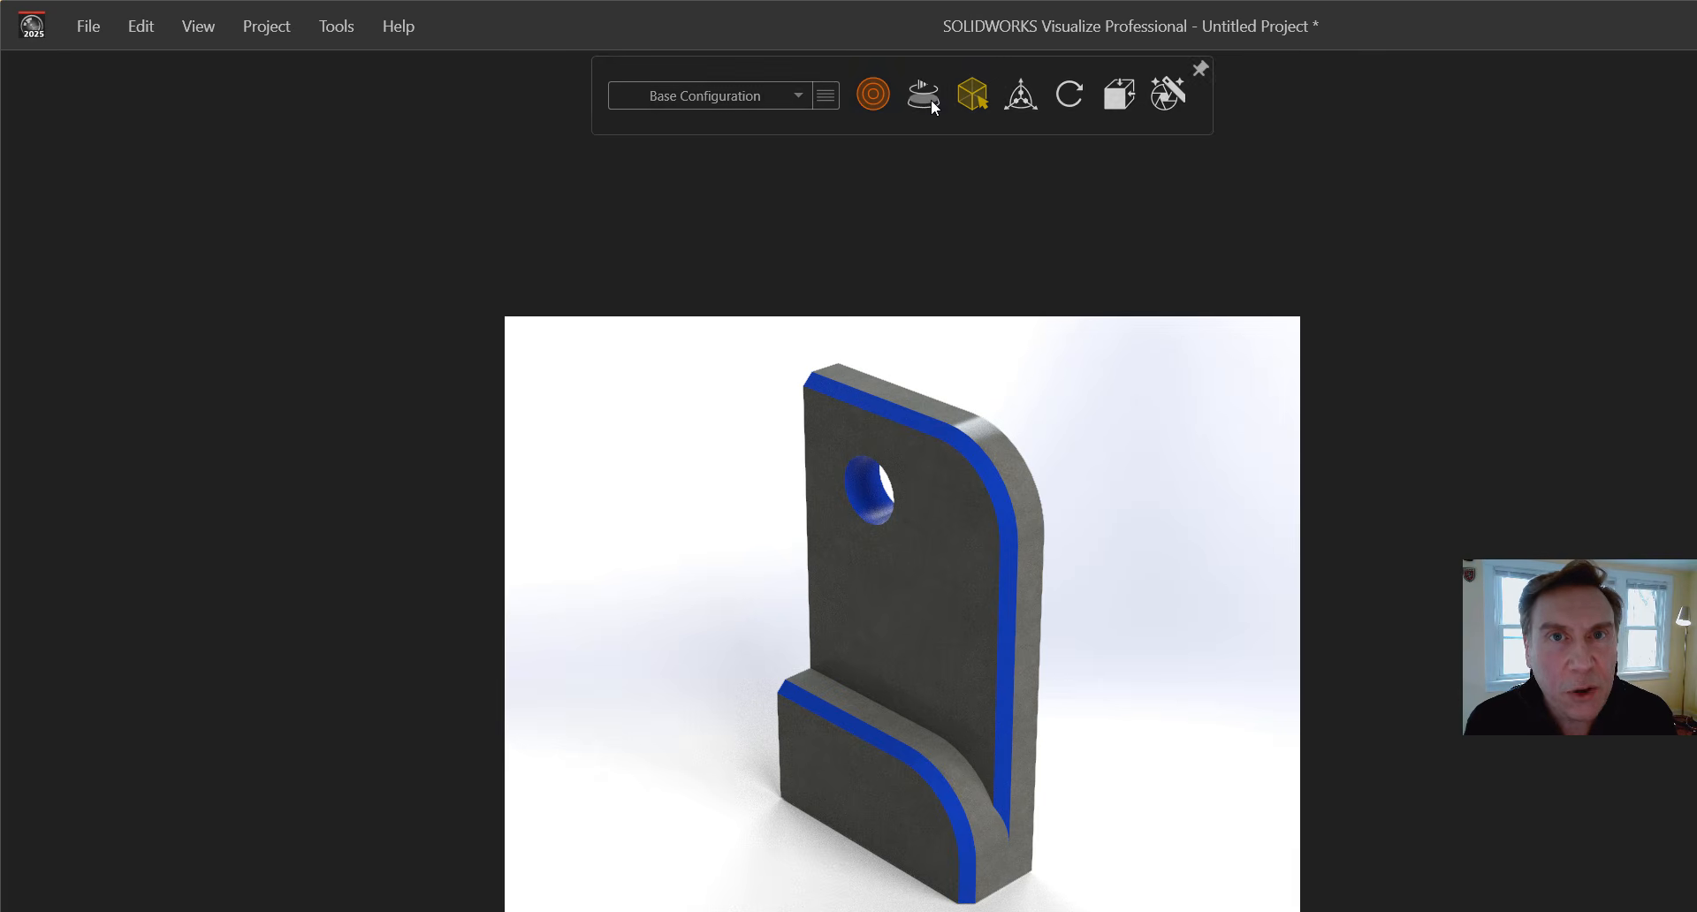
mouse_move(930, 101)
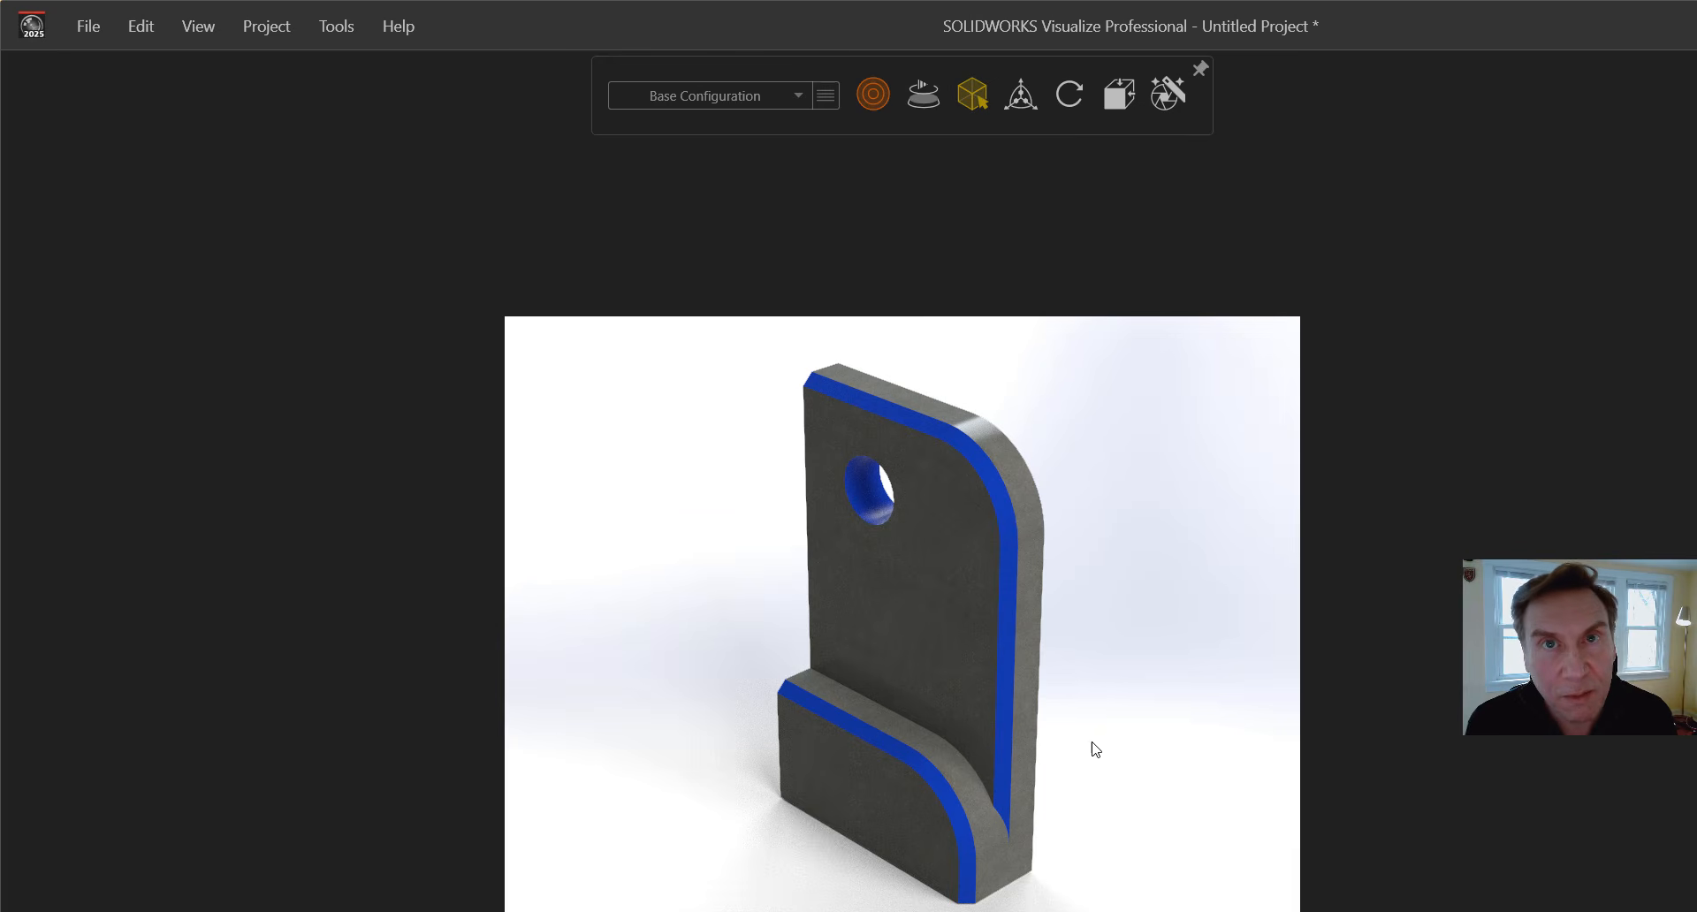
Review the output types and image presets in the Render Wizard, and cancel it without rendering.
left_click(1165, 102)
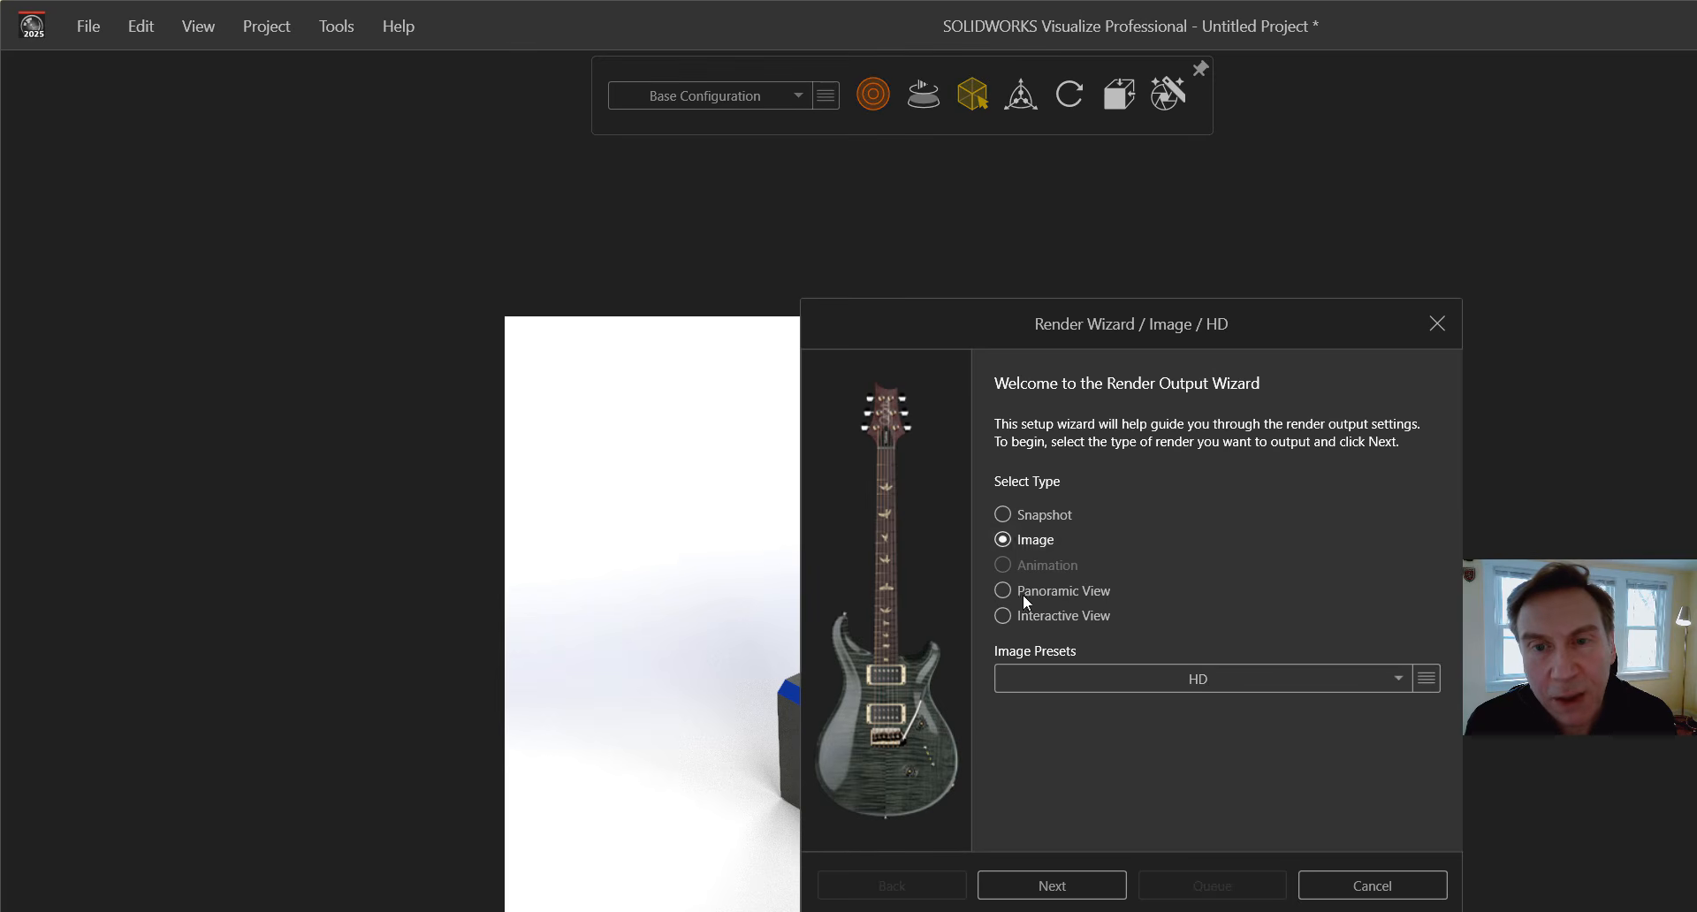
left_click(1196, 679)
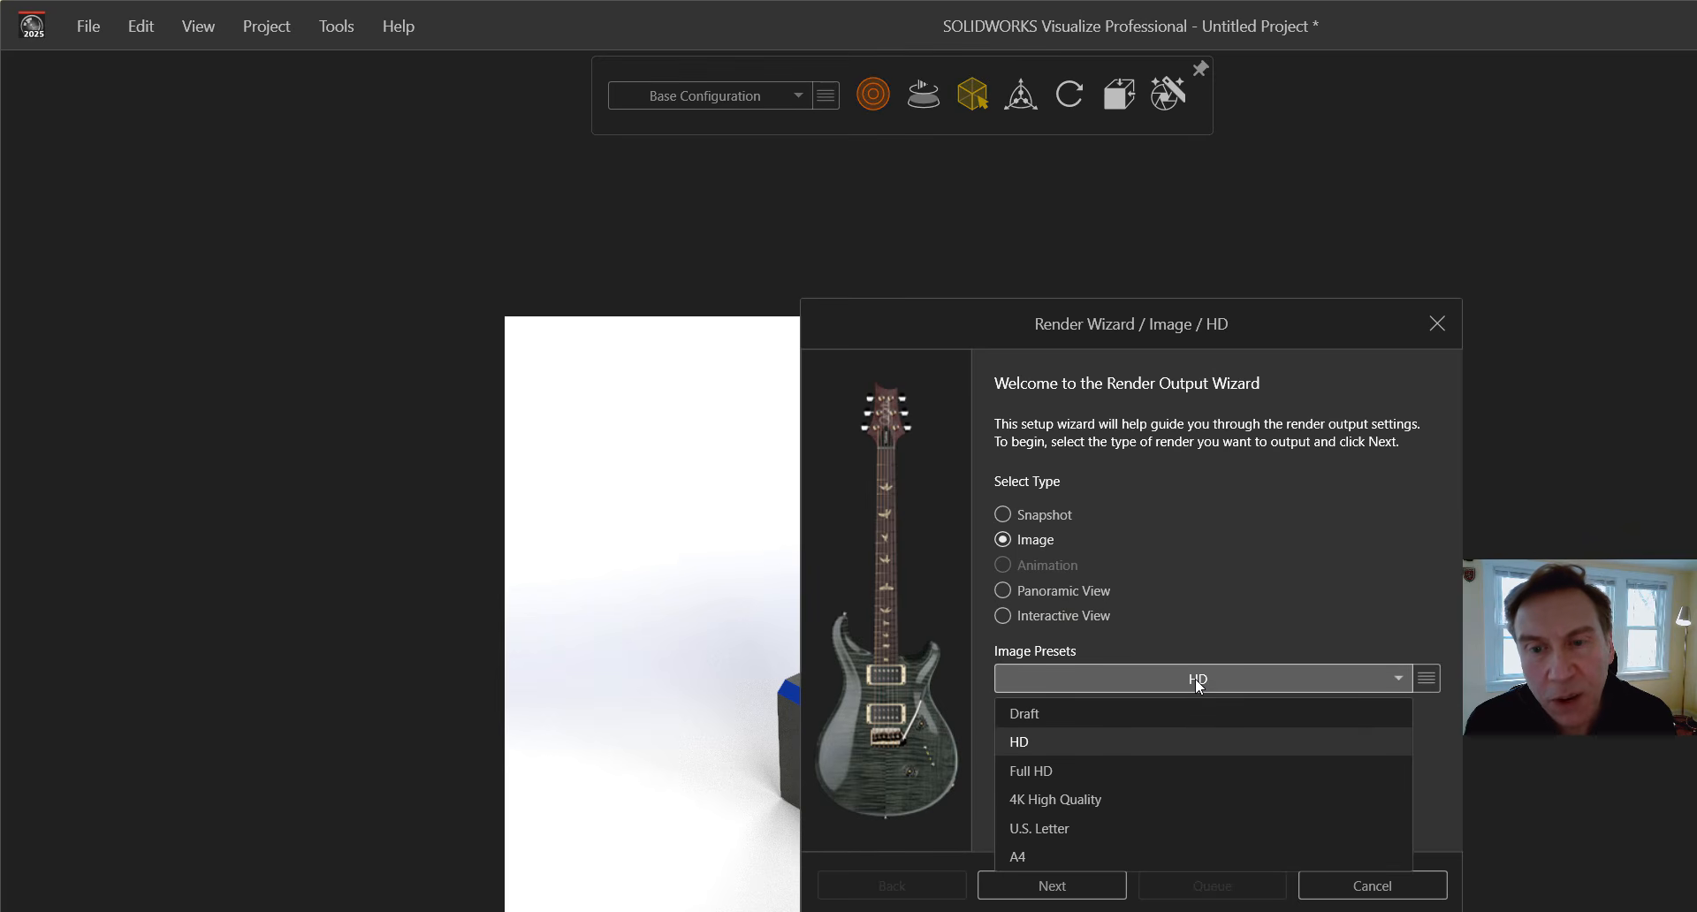
left_click(1199, 680)
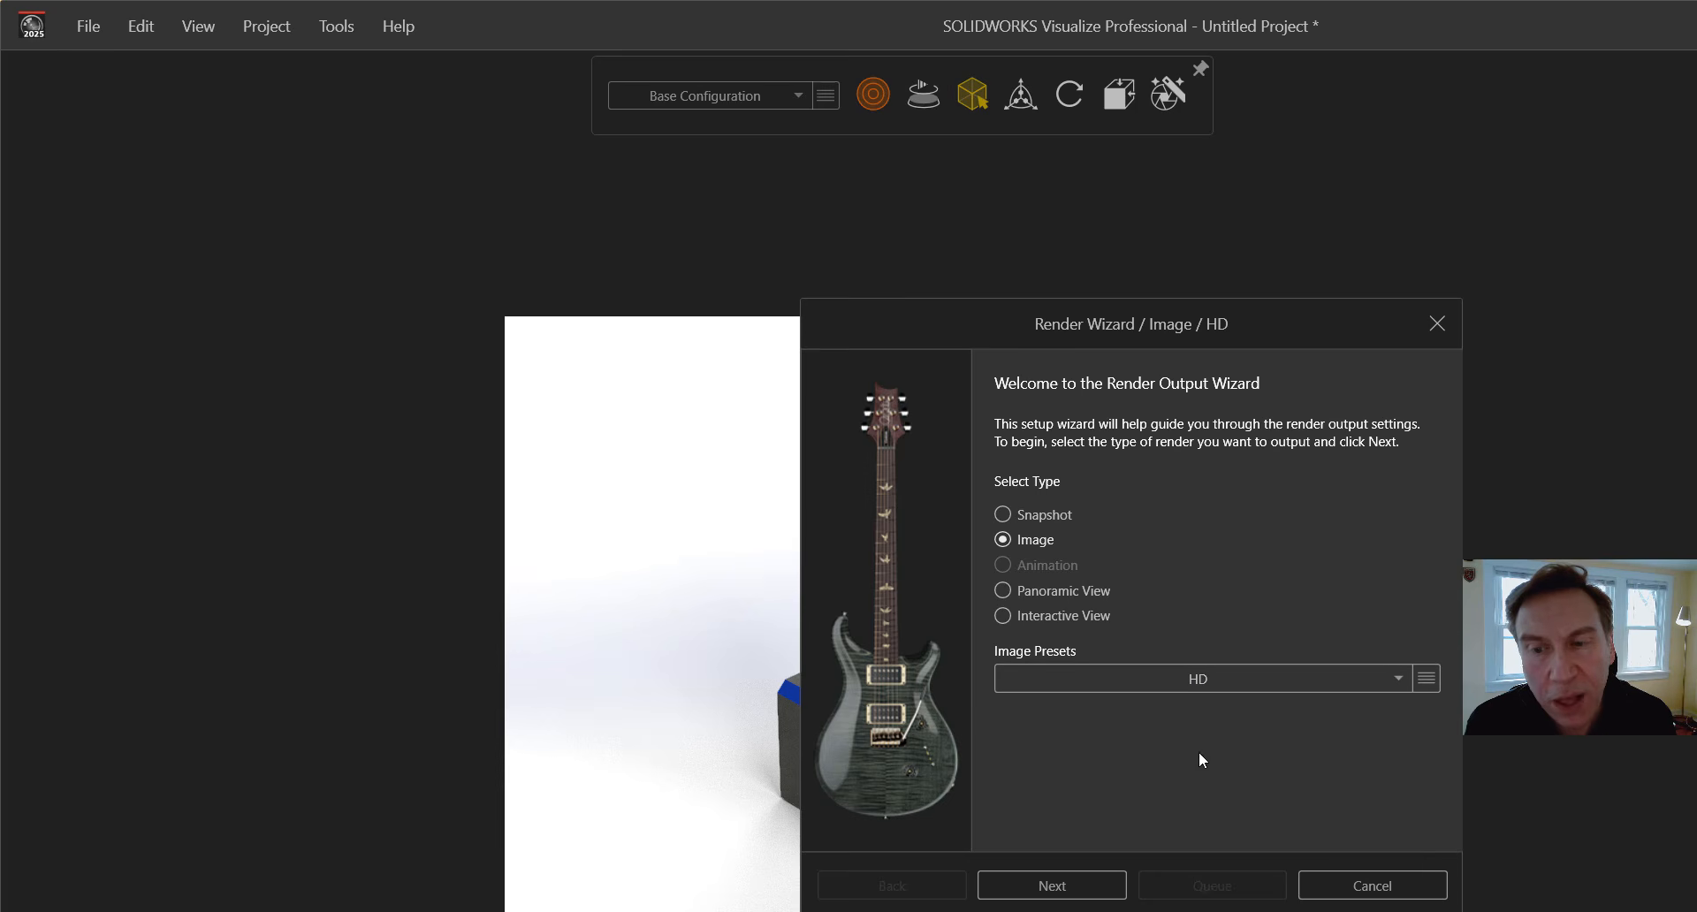
left_click(1375, 885)
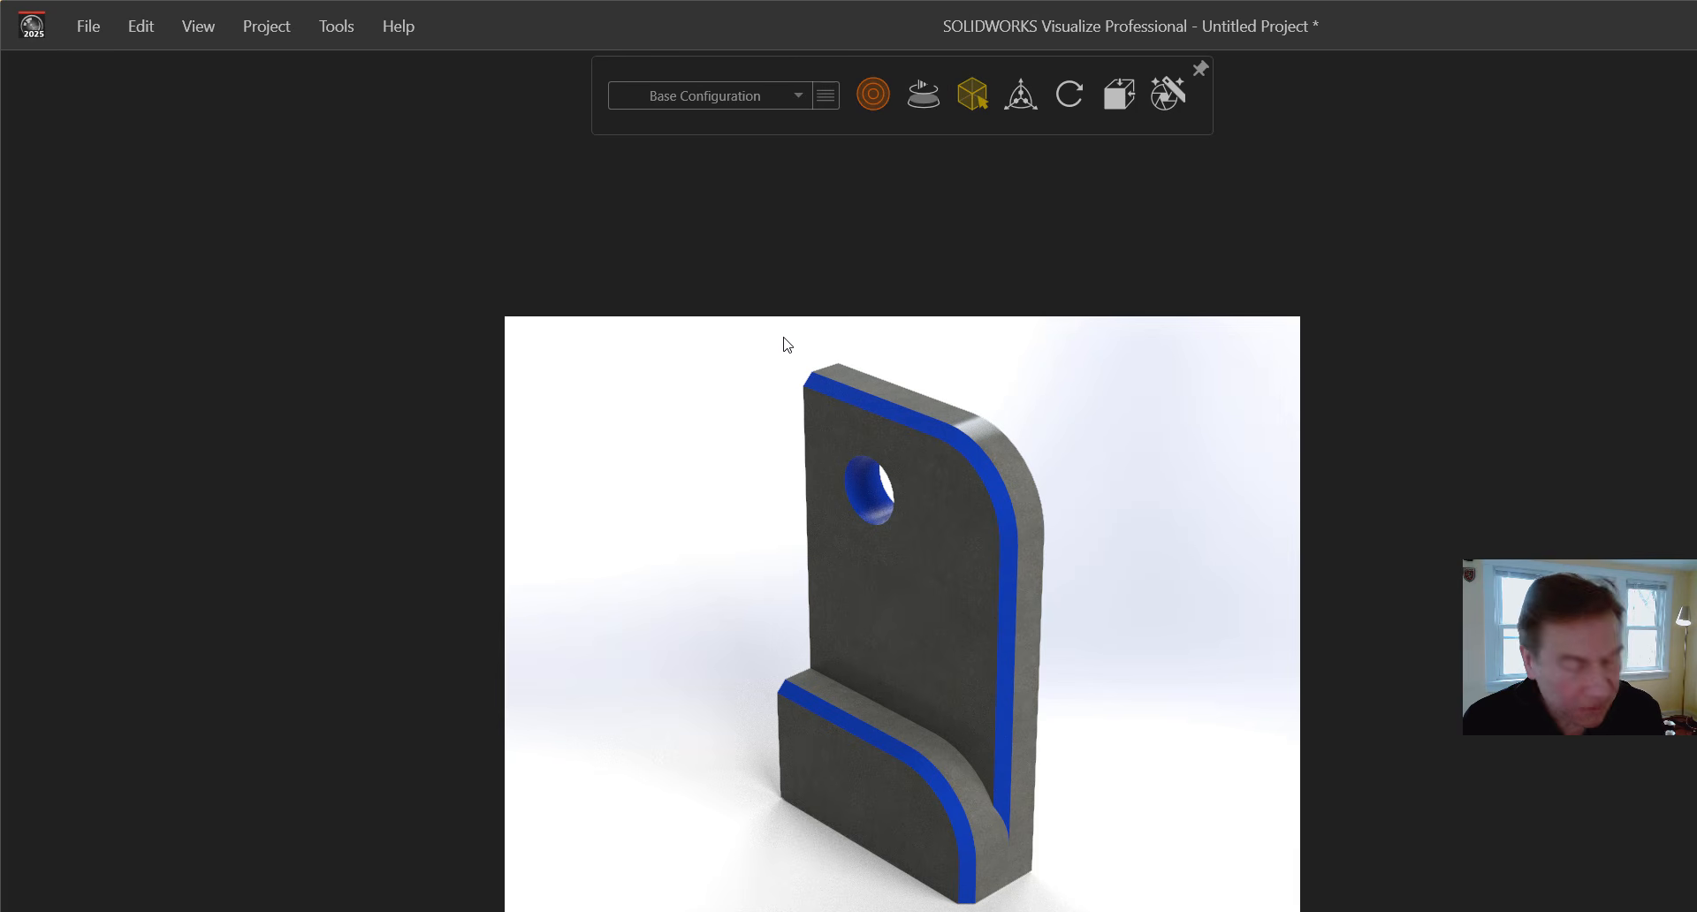
Capture a rectangular screen snip of the rendered bracket image in the viewport.
key("super+shift+s")
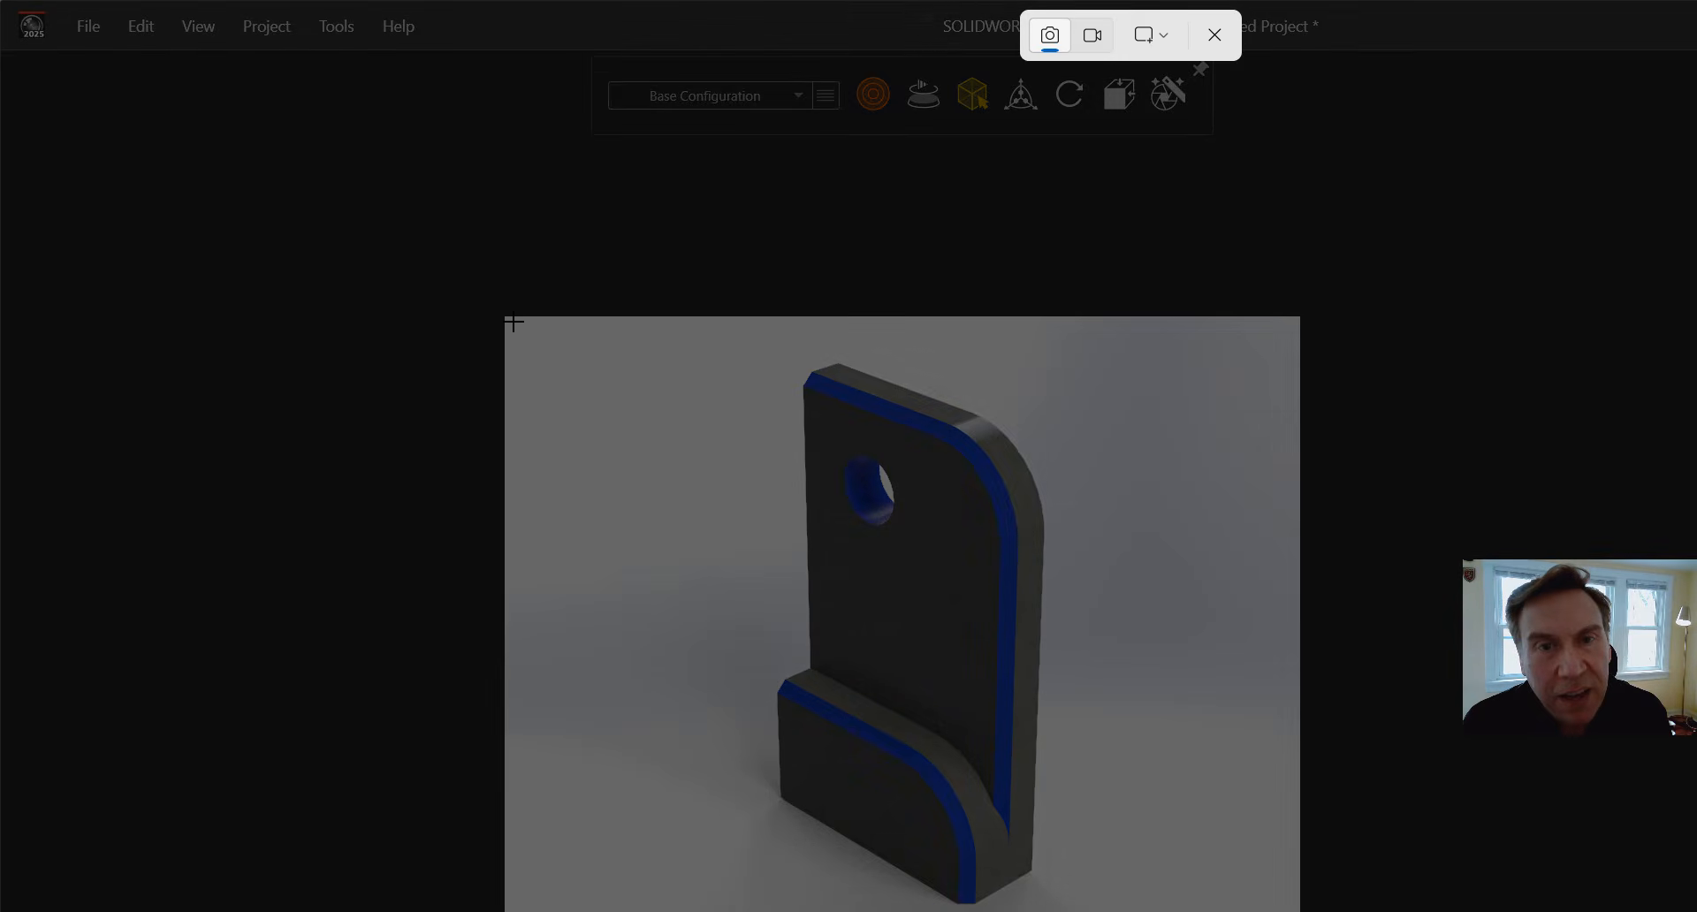
left_click_drag(509, 319, 1292, 906)
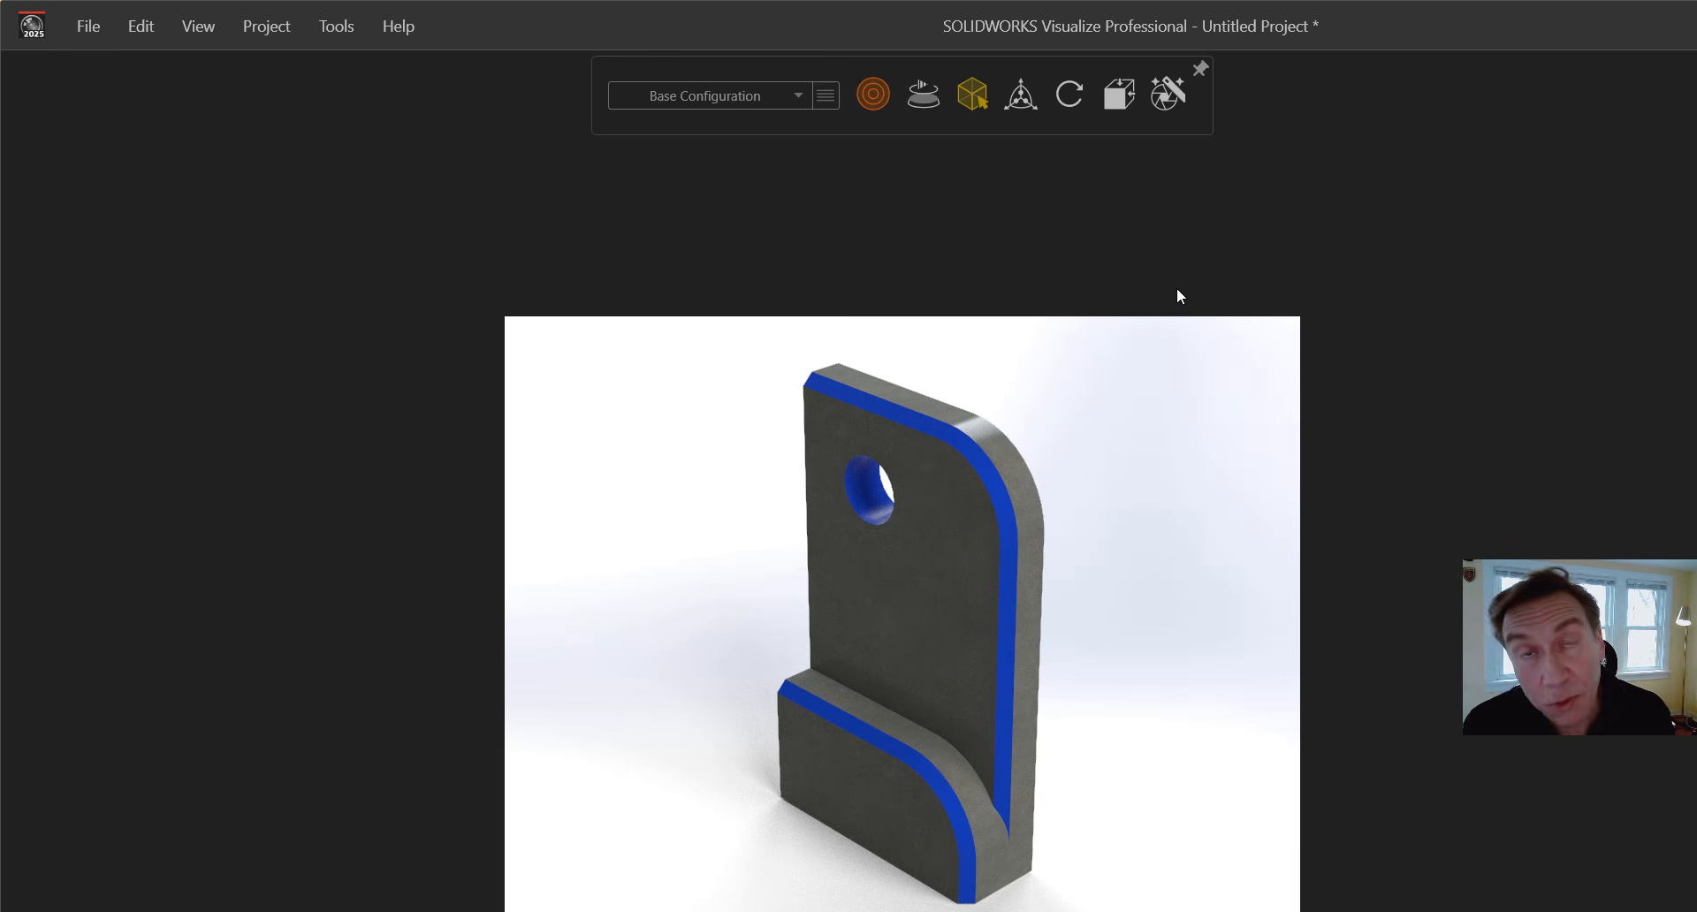
Try the 3DS Stellar Physically Correct render engine in the 3D viewport options, and leave the options.
left_click(337, 34)
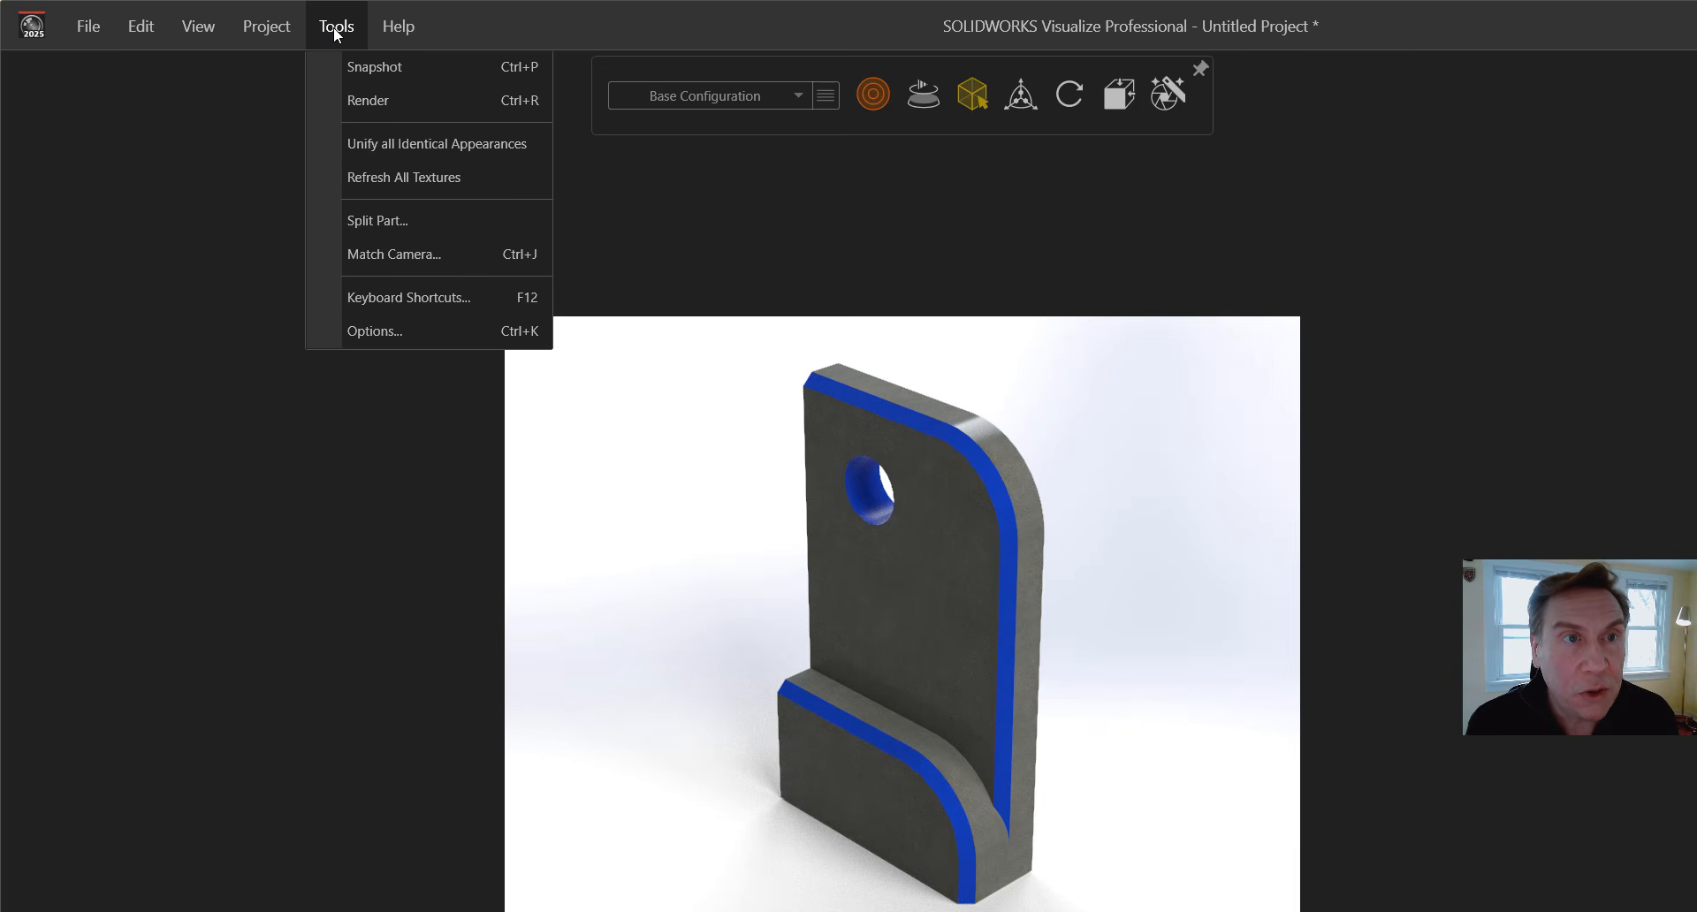
left_click(361, 331)
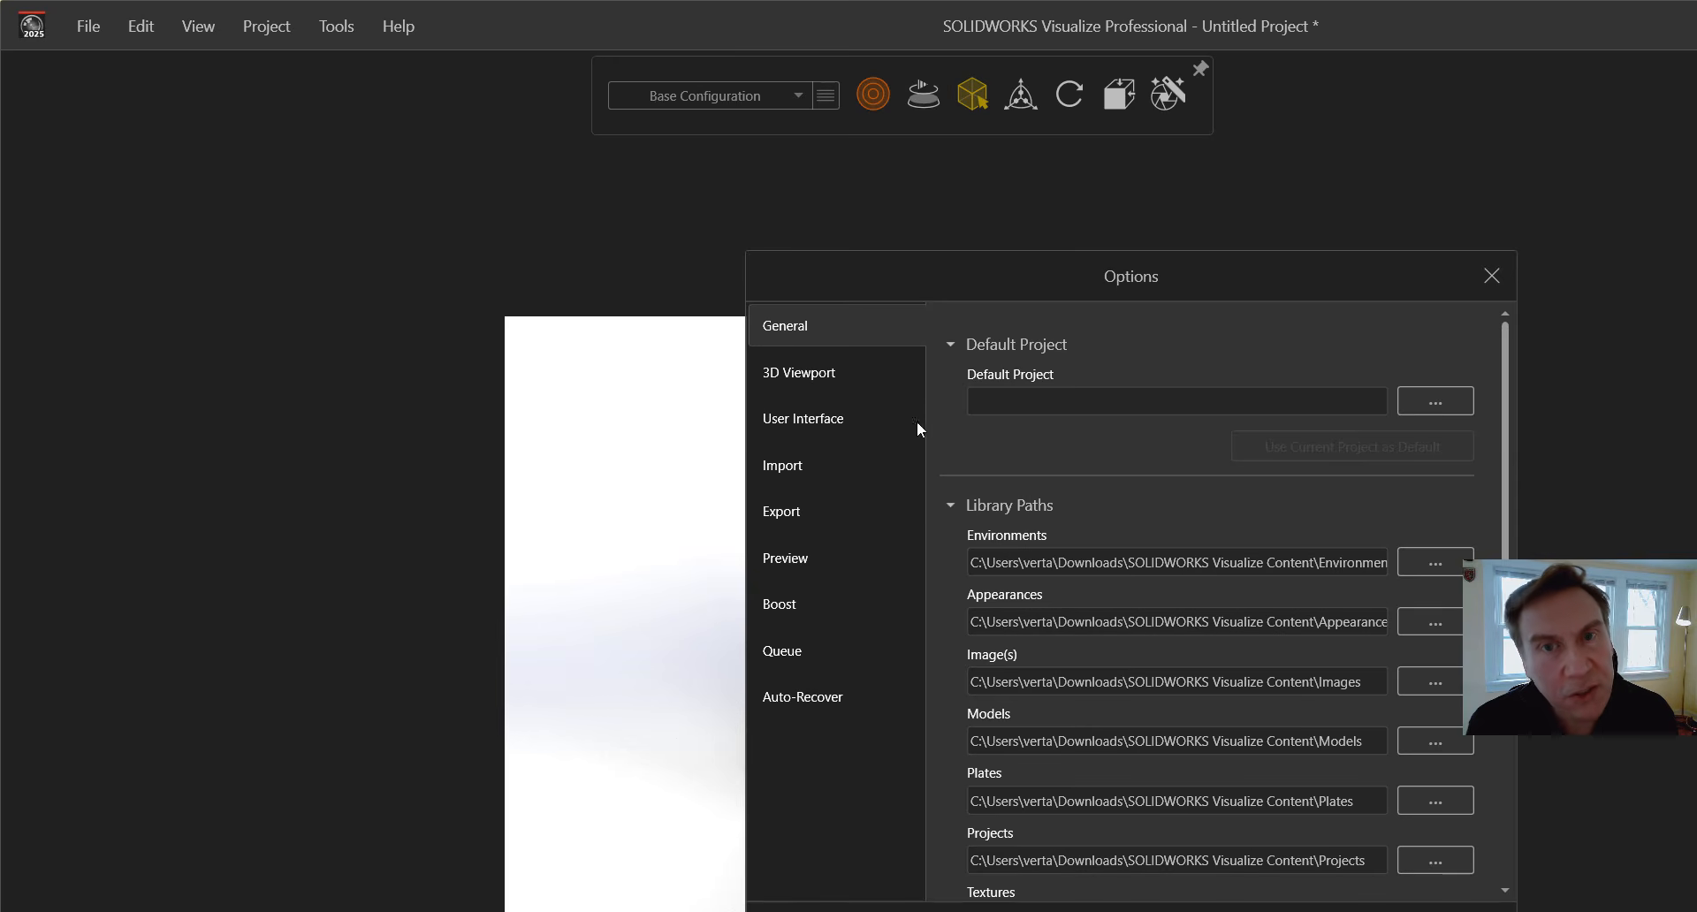
left_click(813, 373)
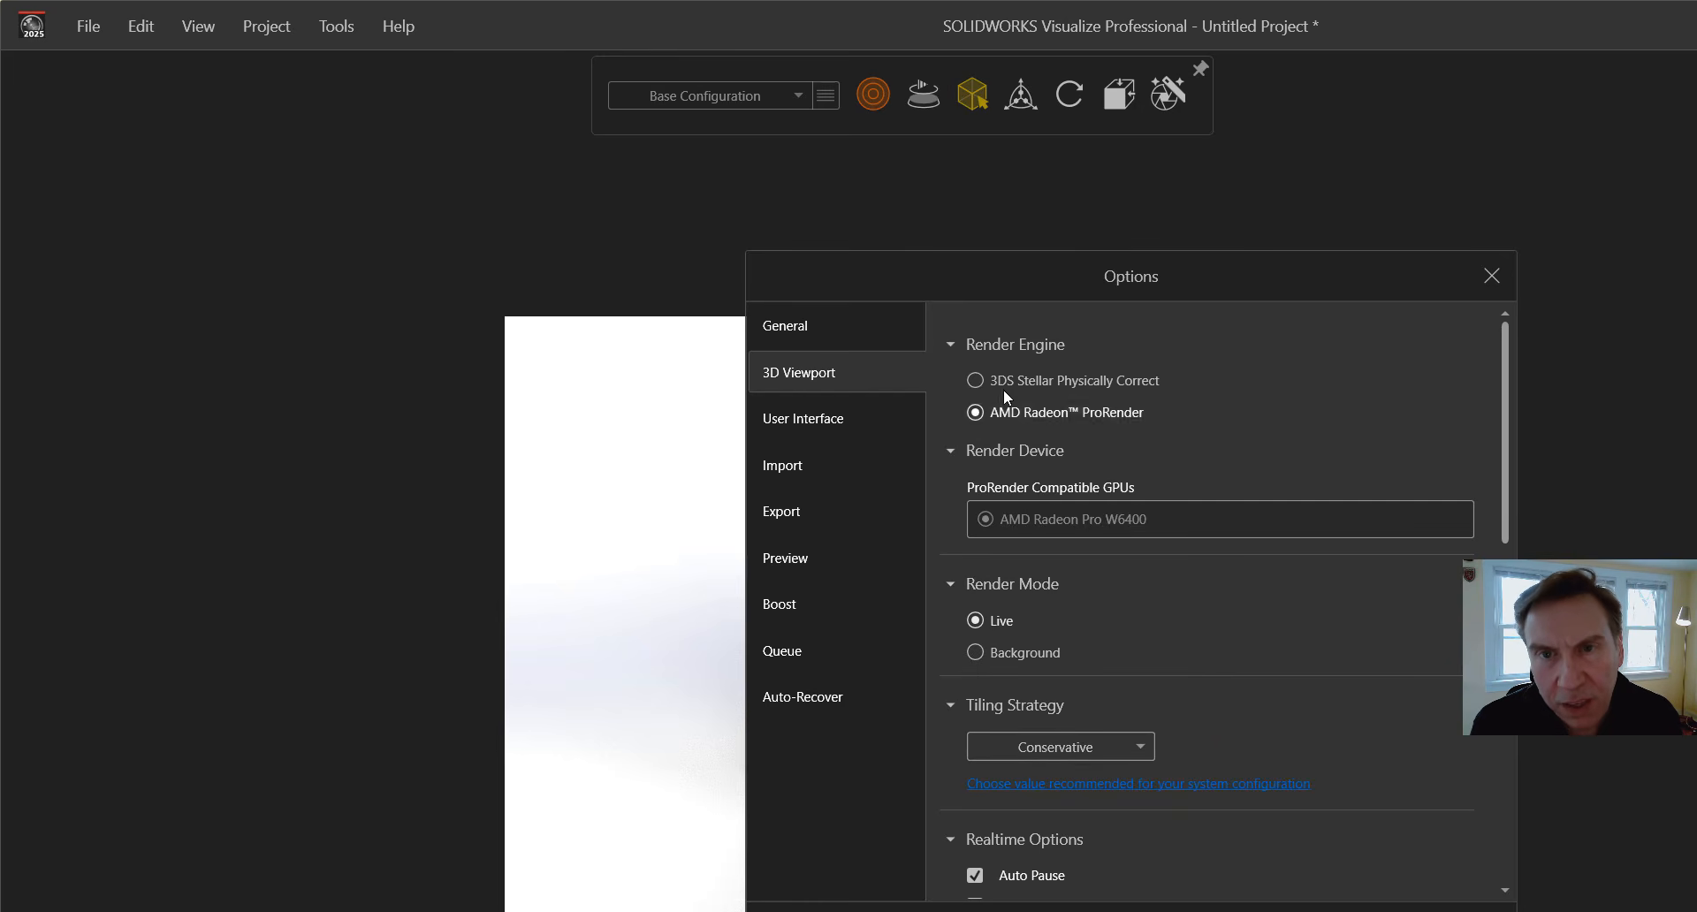
left_click(976, 380)
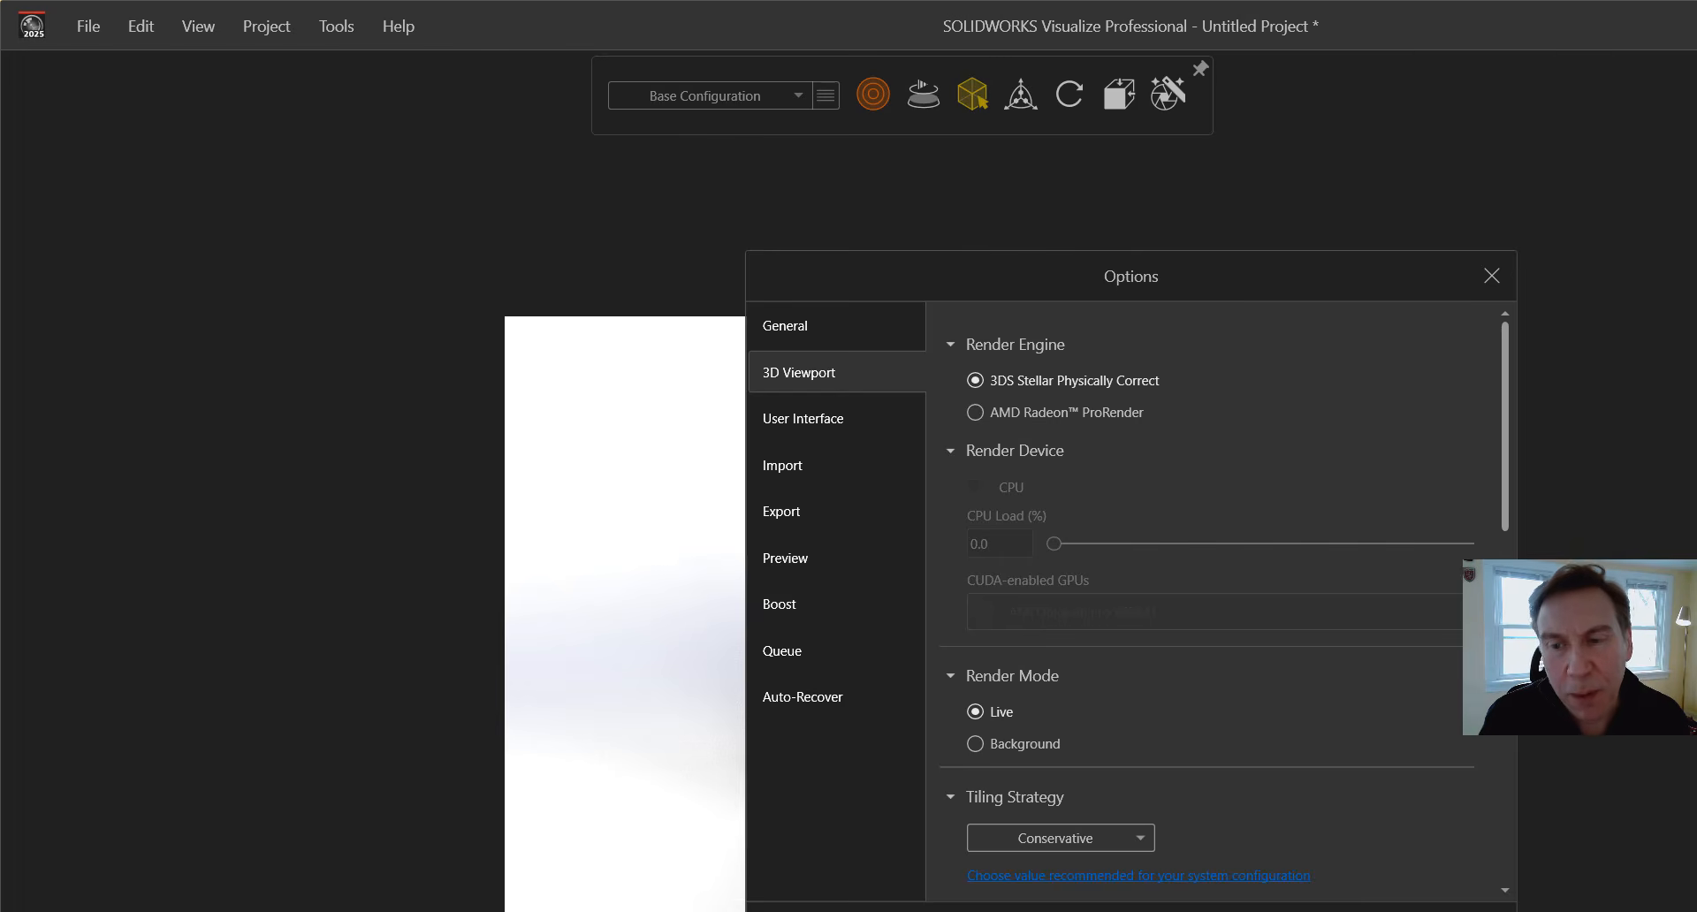
key("Escape")
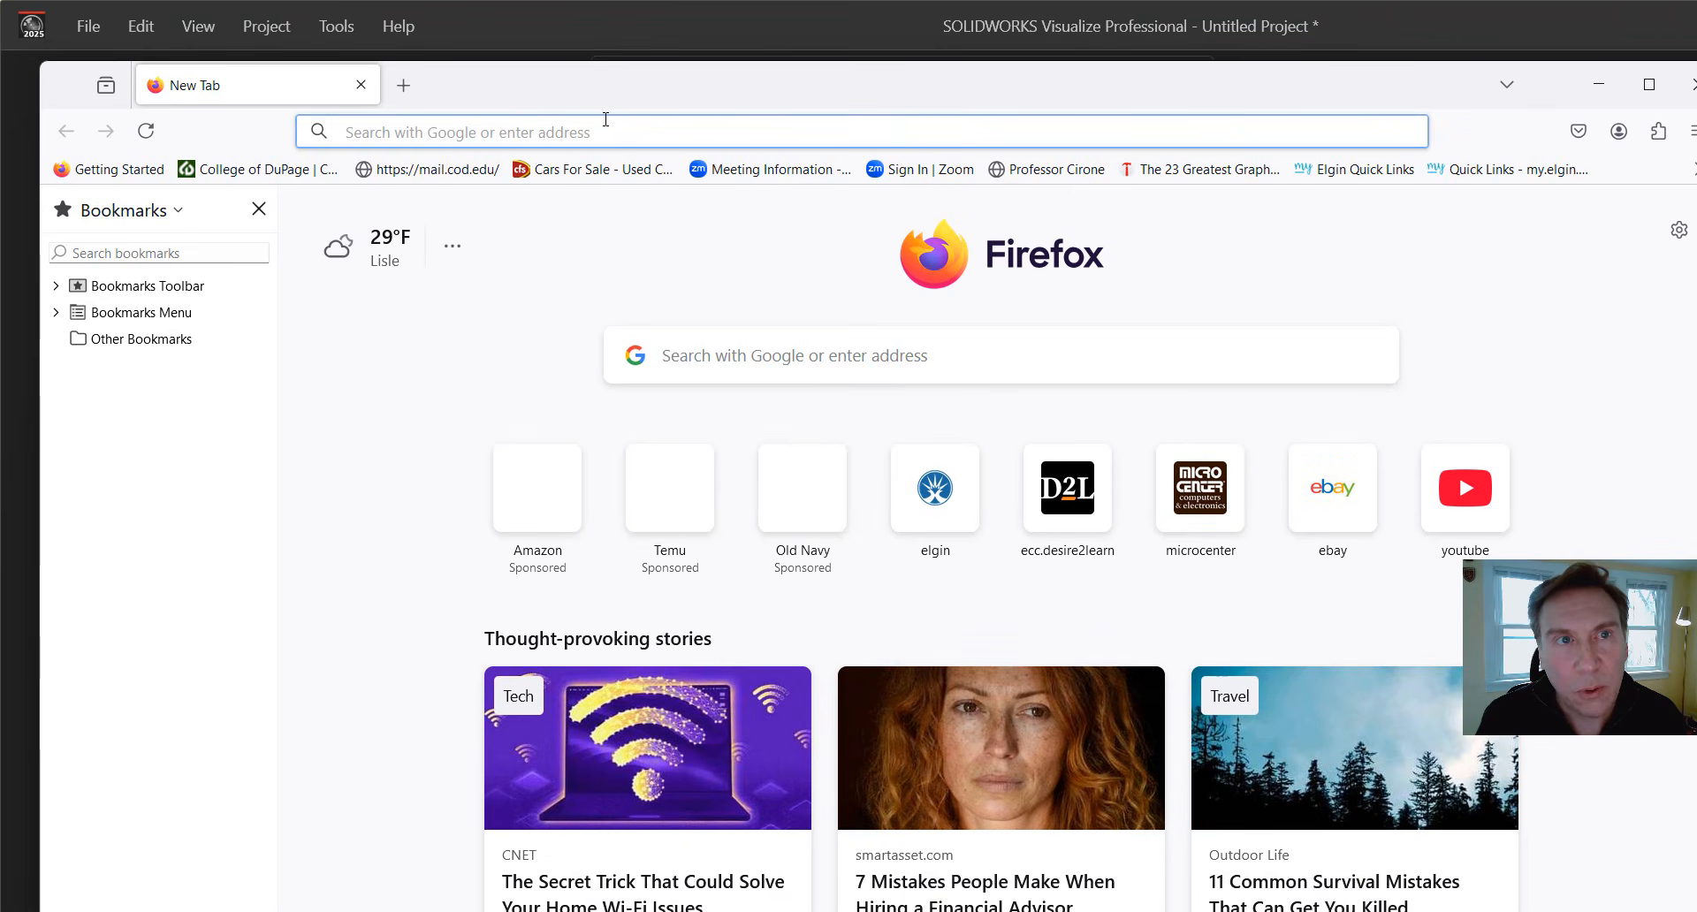
Switch to Firefox, go to vertanux1.com and browse the SolidWorks Basics guide from its instructional manuals.
left_click(605, 119)
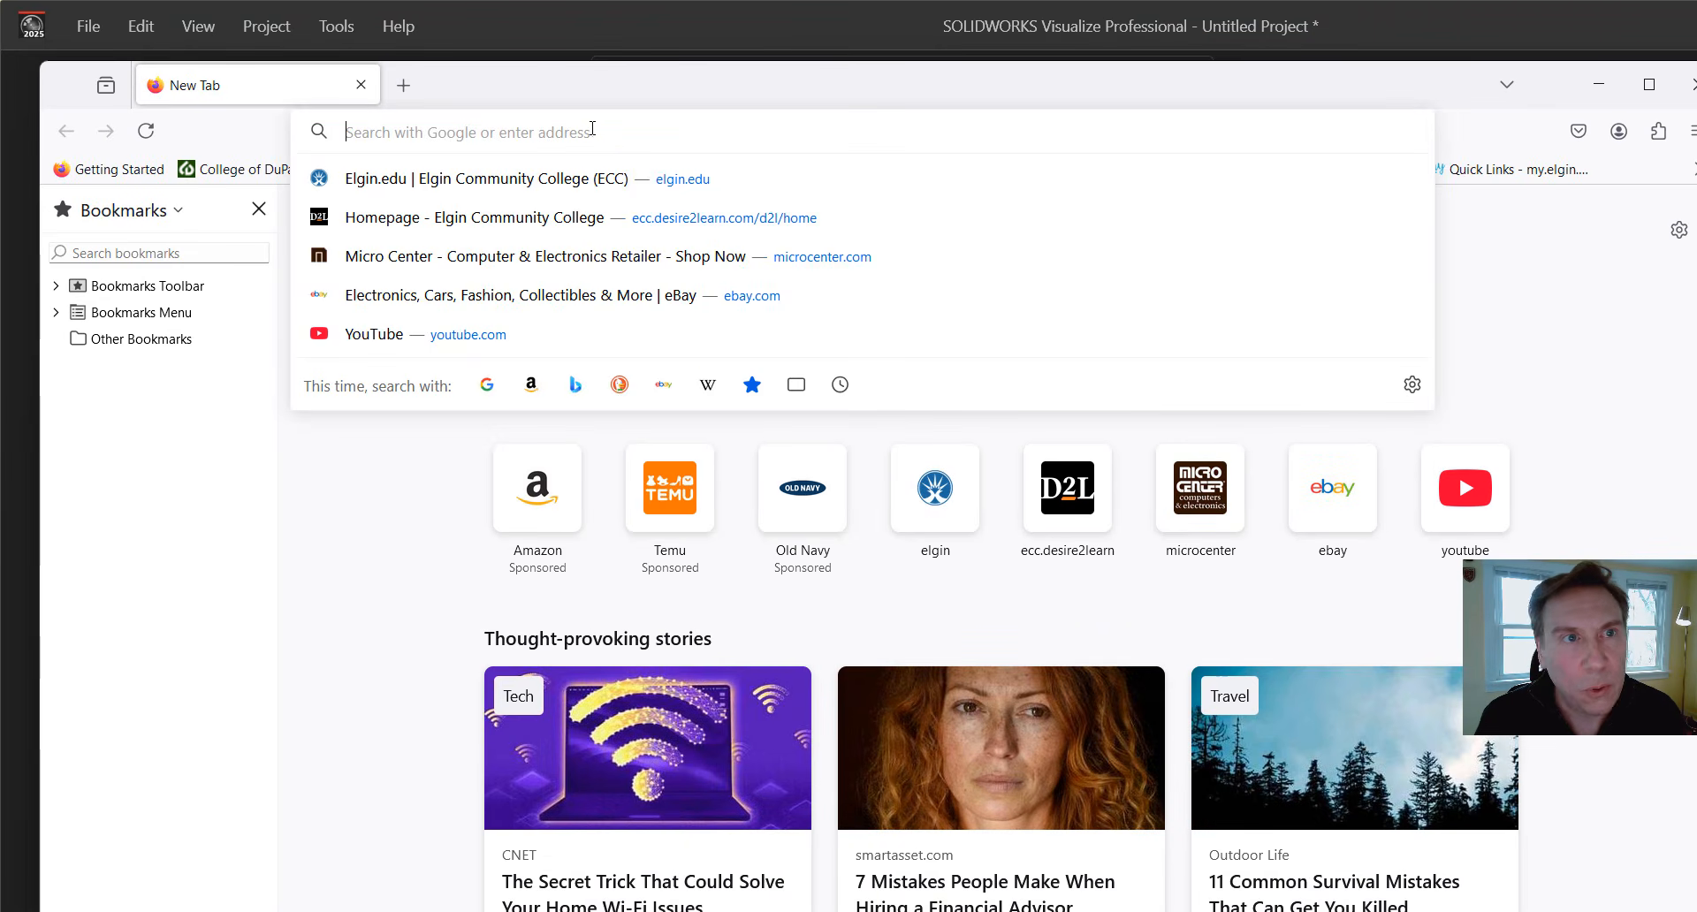
type("vertanux1.com/")
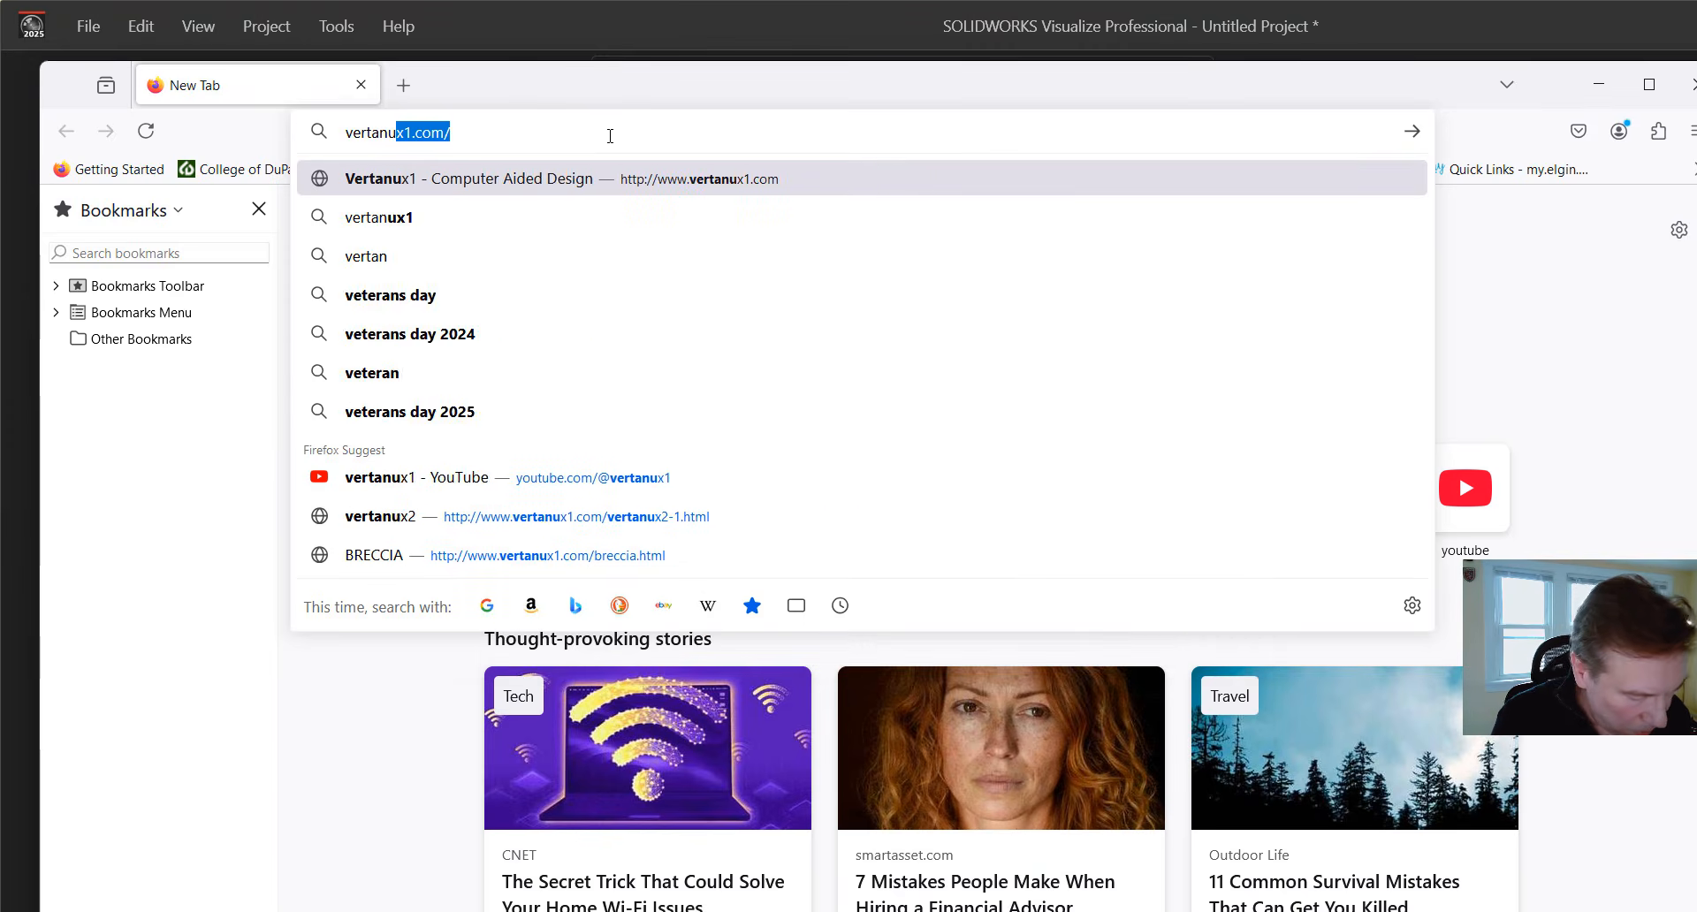
key("Return")
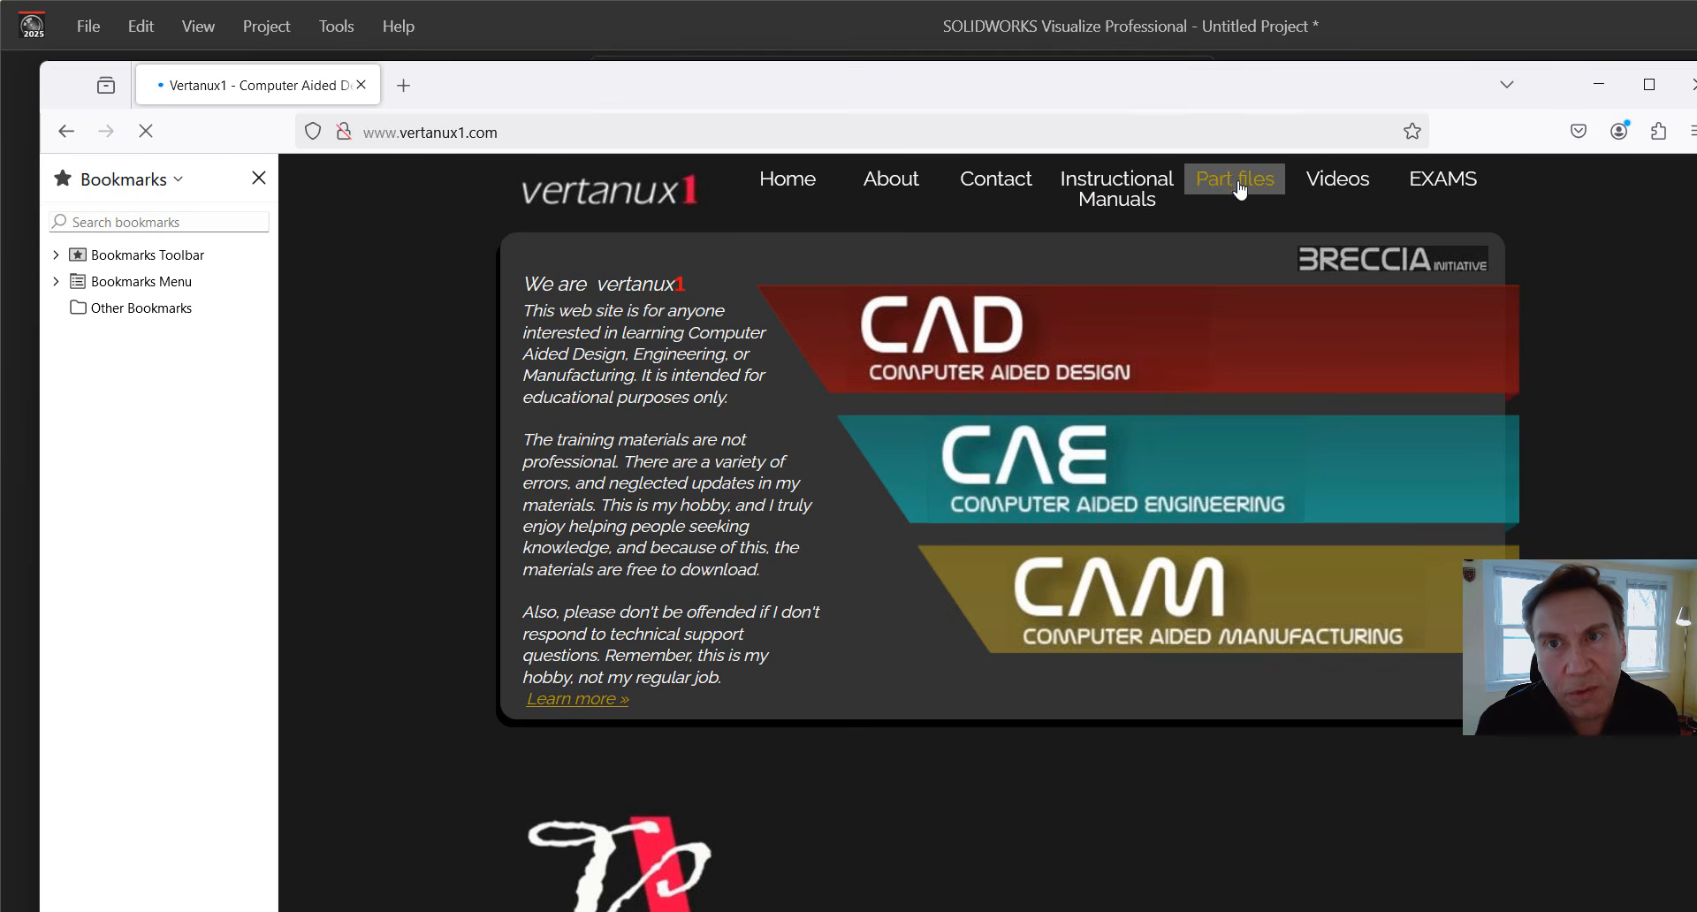
left_click(1140, 205)
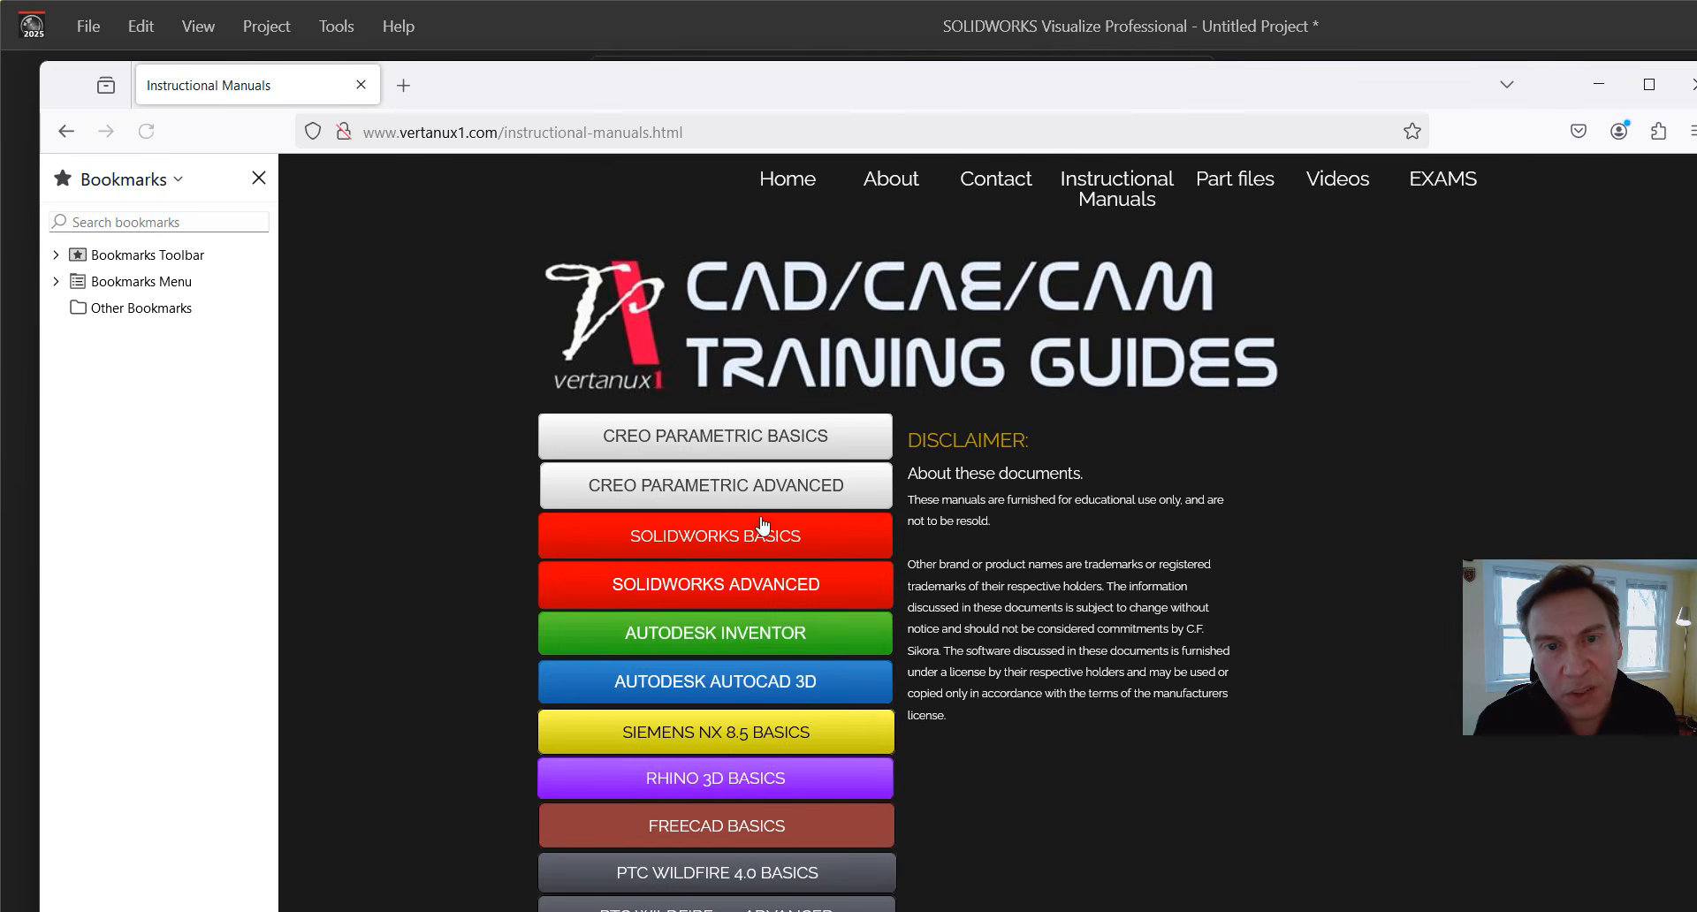
left_click(710, 541)
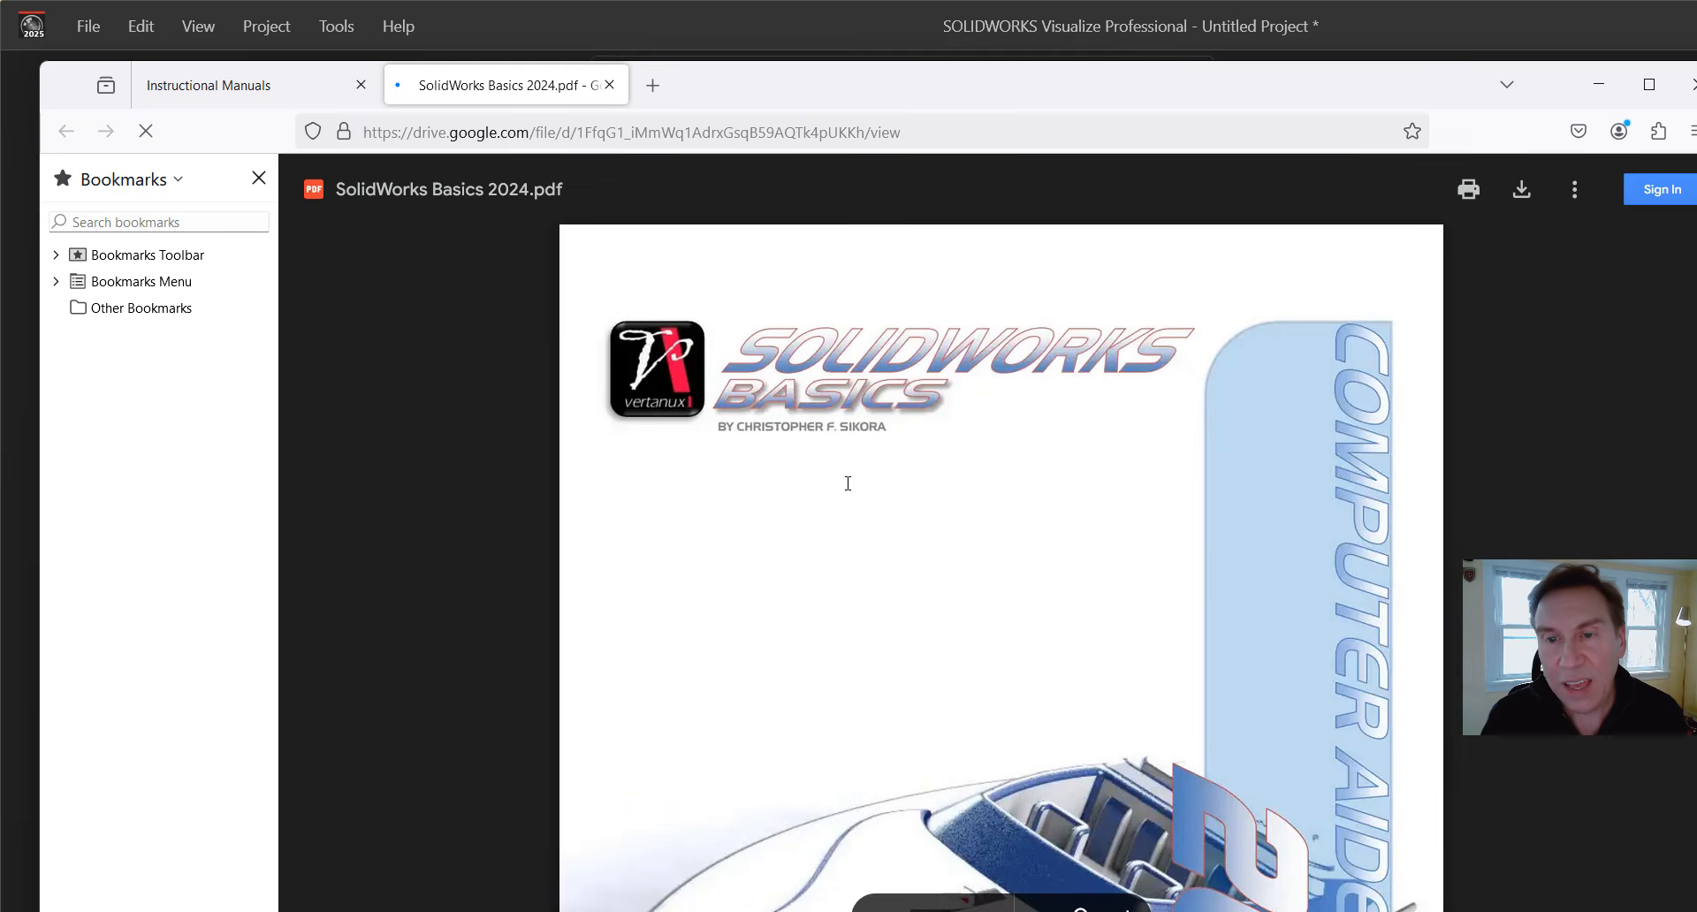
scroll(1004, 552, "down", 10)
scroll(1010, 543, "down", 3)
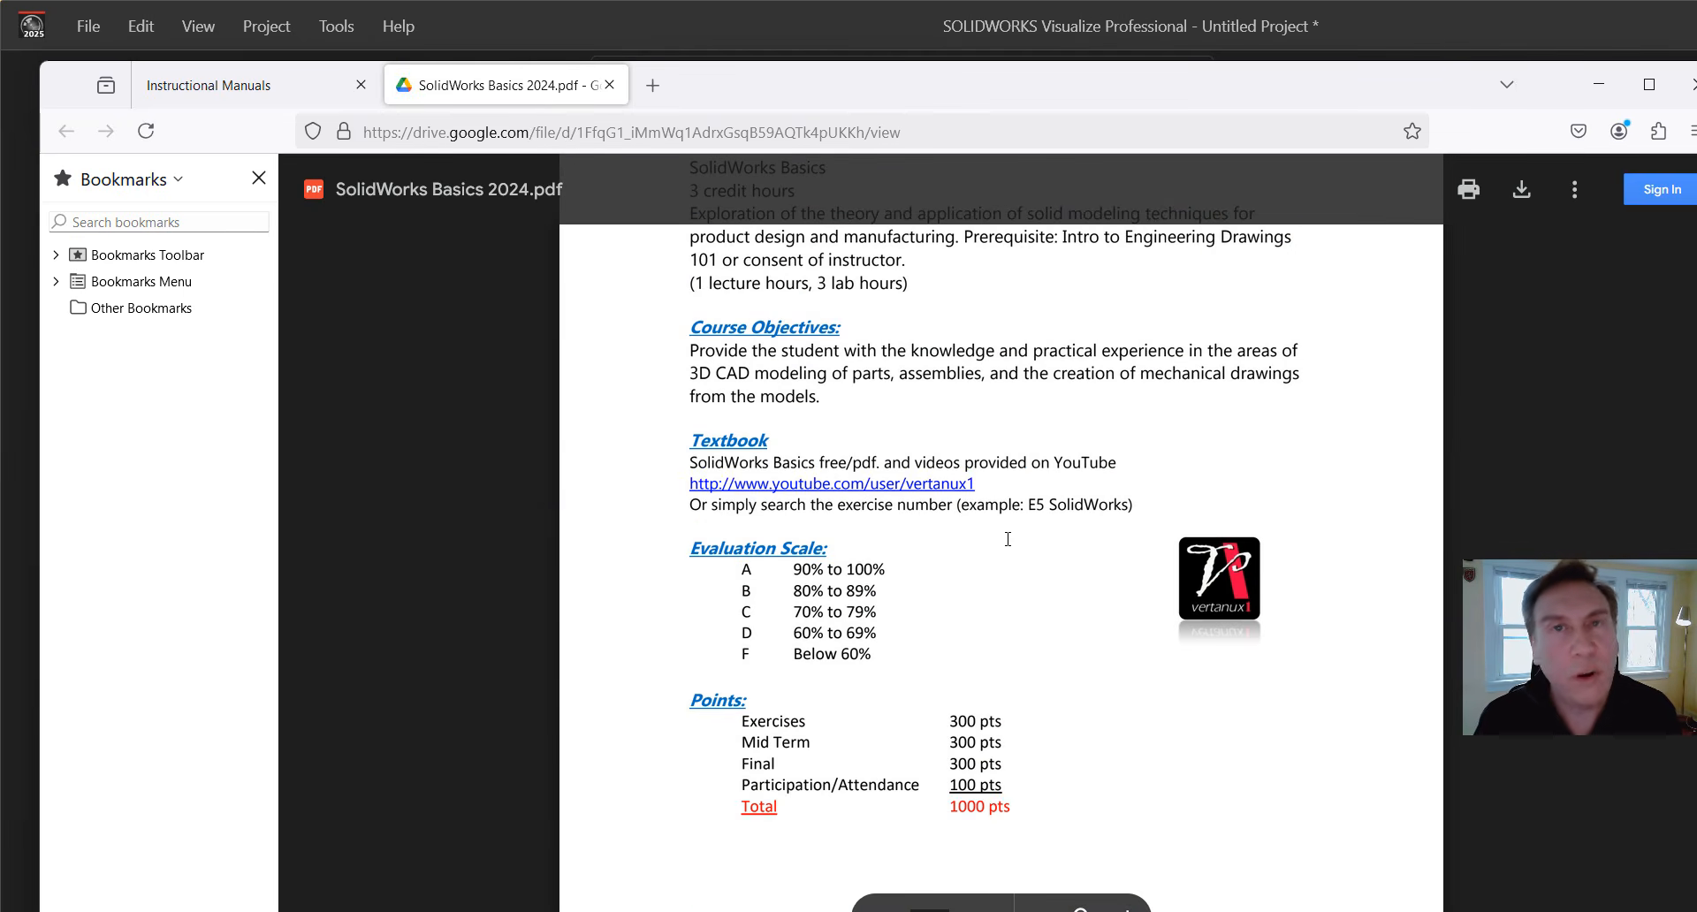
scroll(1010, 539, "up", 13)
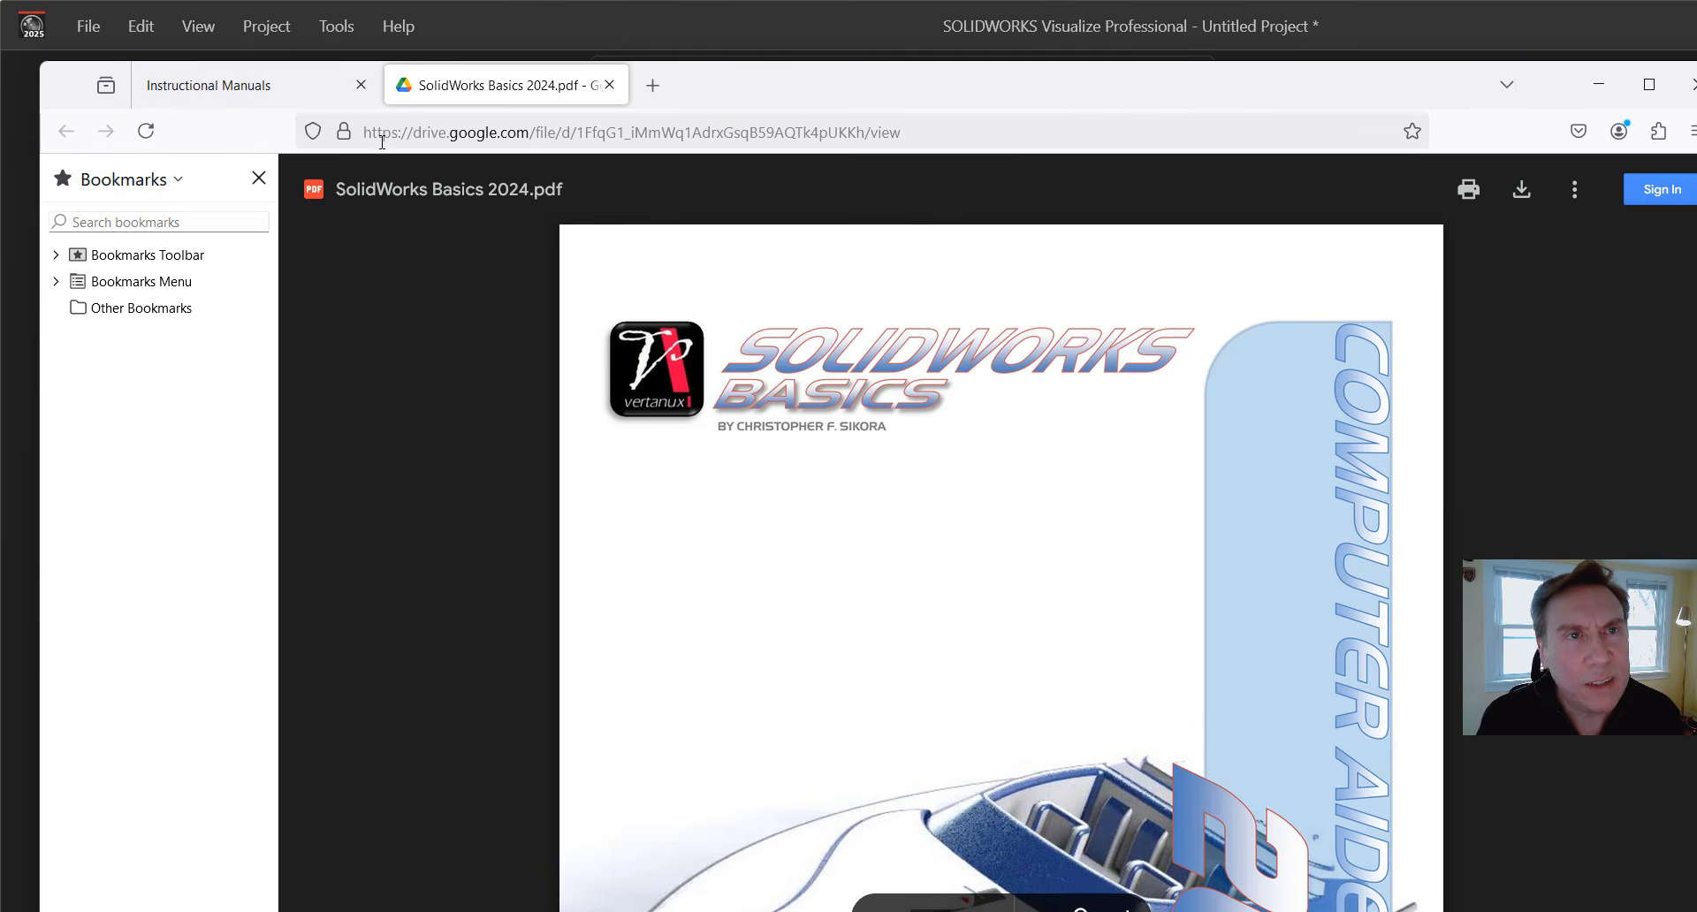
Visit the site's part files and videos pages, and browse the SolidWorks Basics tutorial playlist on YouTube.
left_click(305, 86)
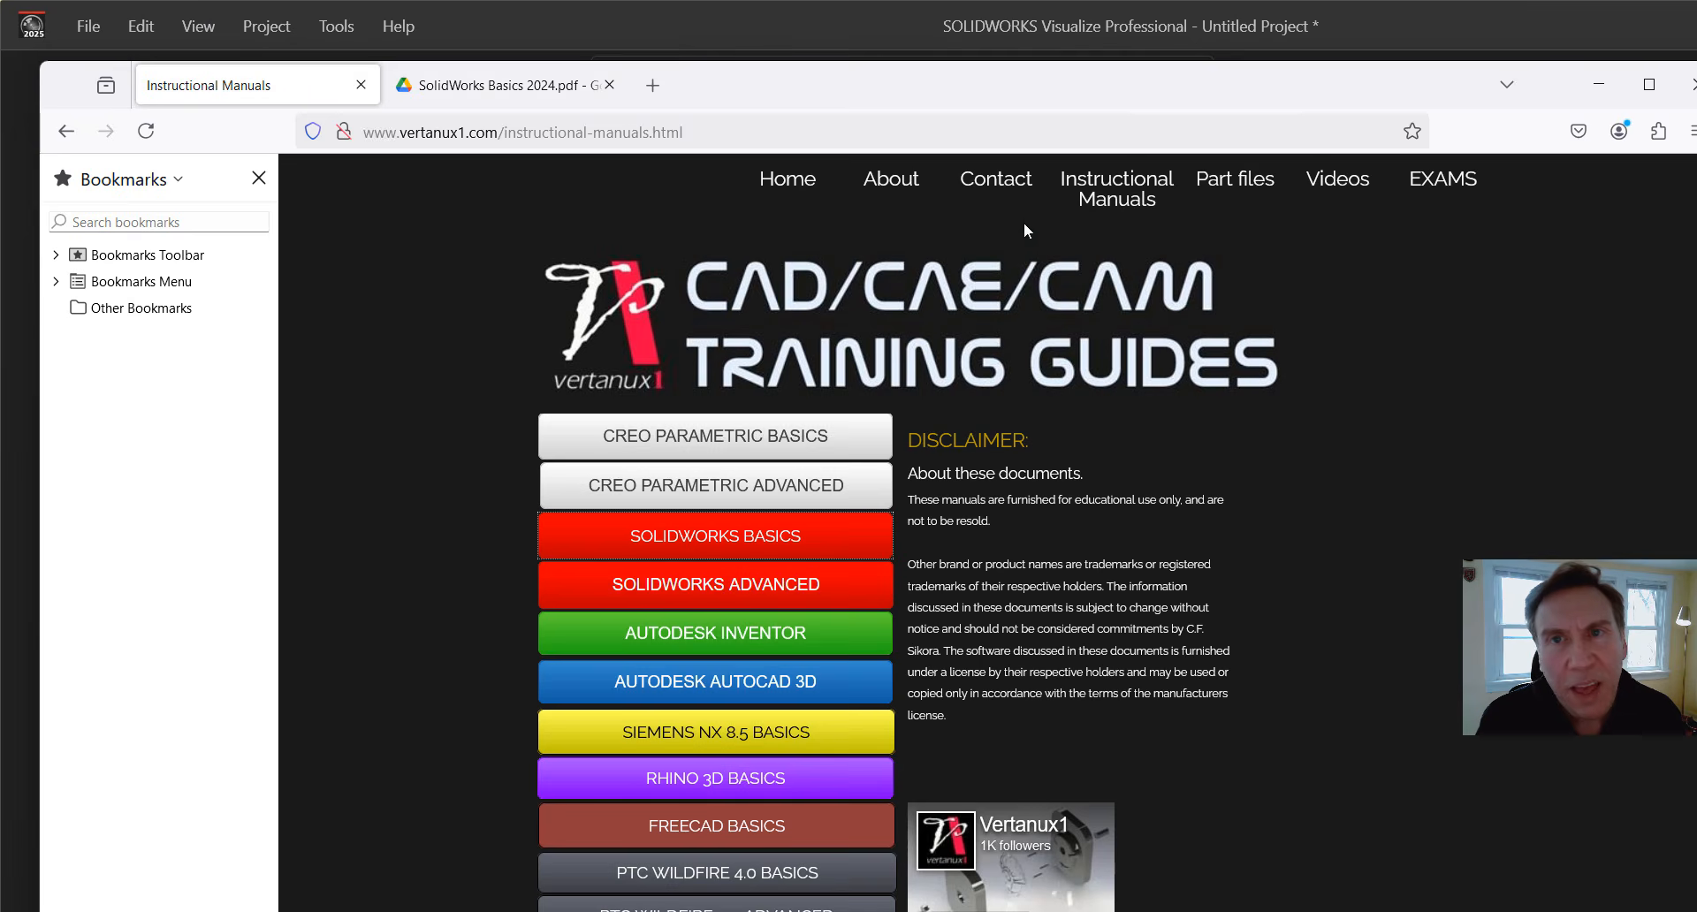
left_click(1204, 192)
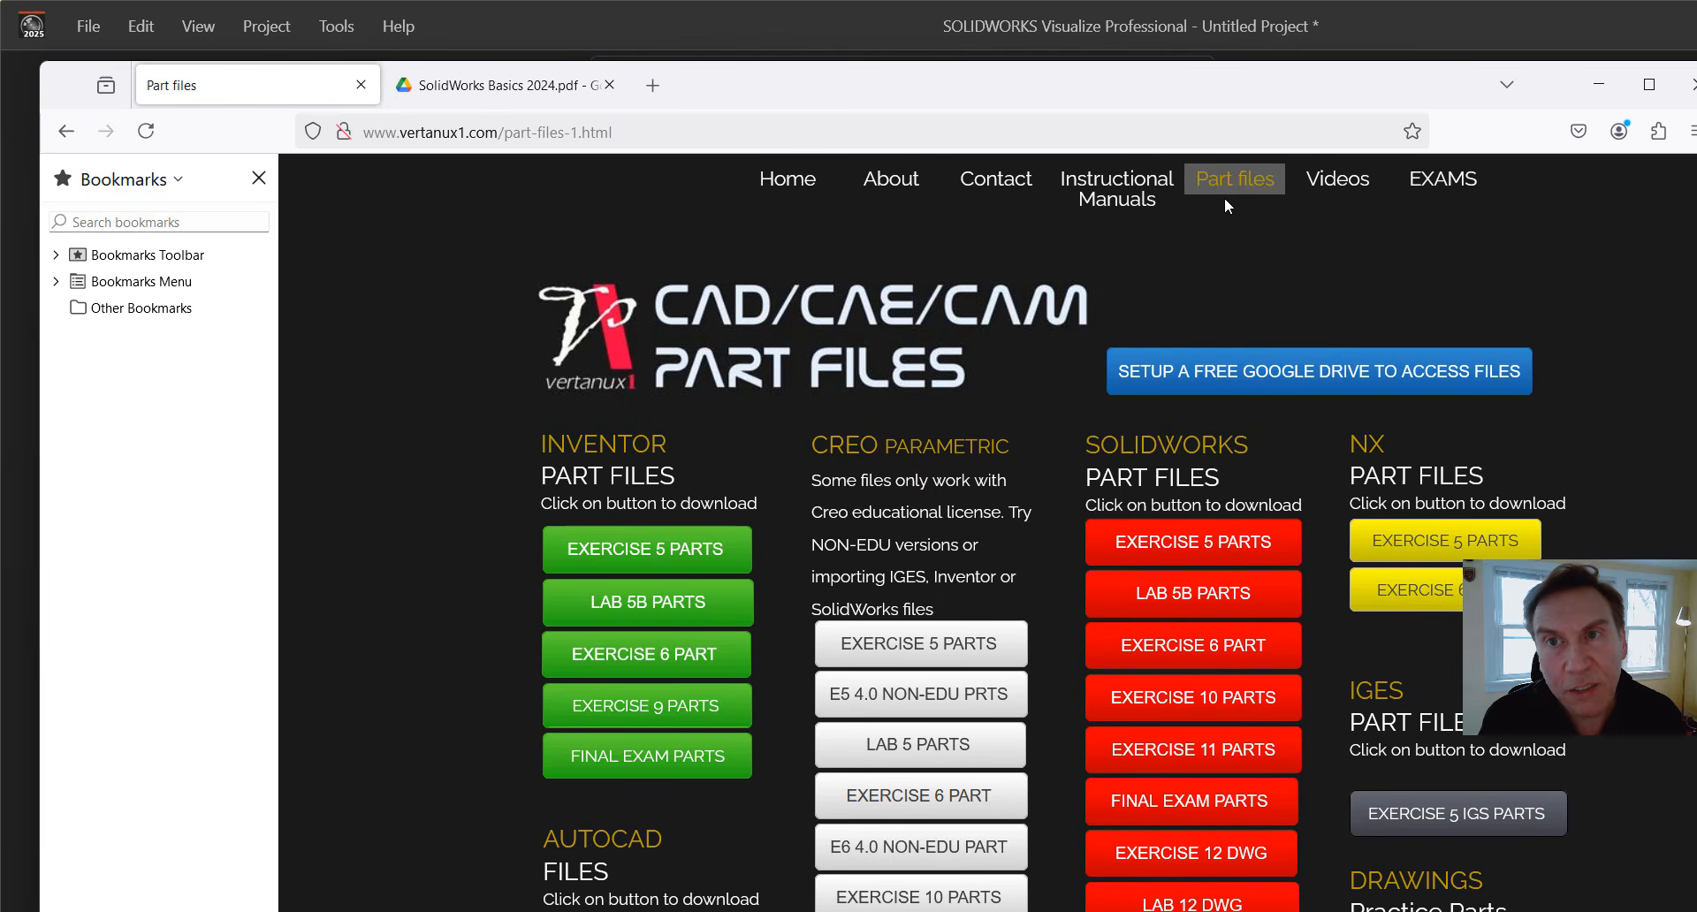
left_click(1331, 190)
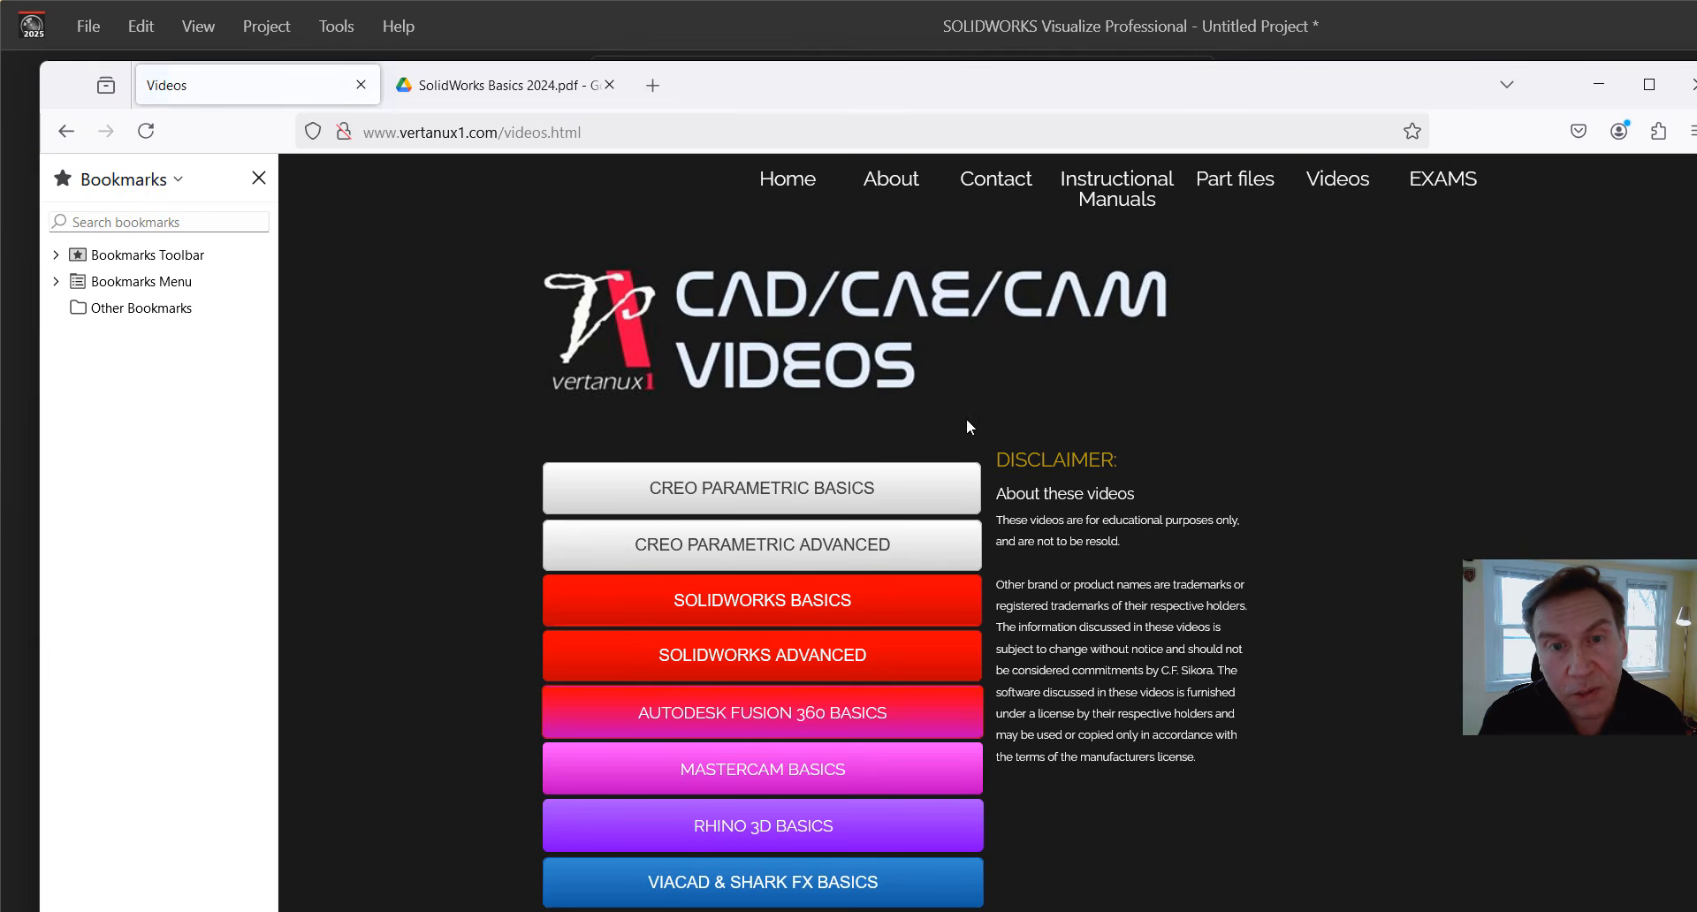
left_click(884, 623)
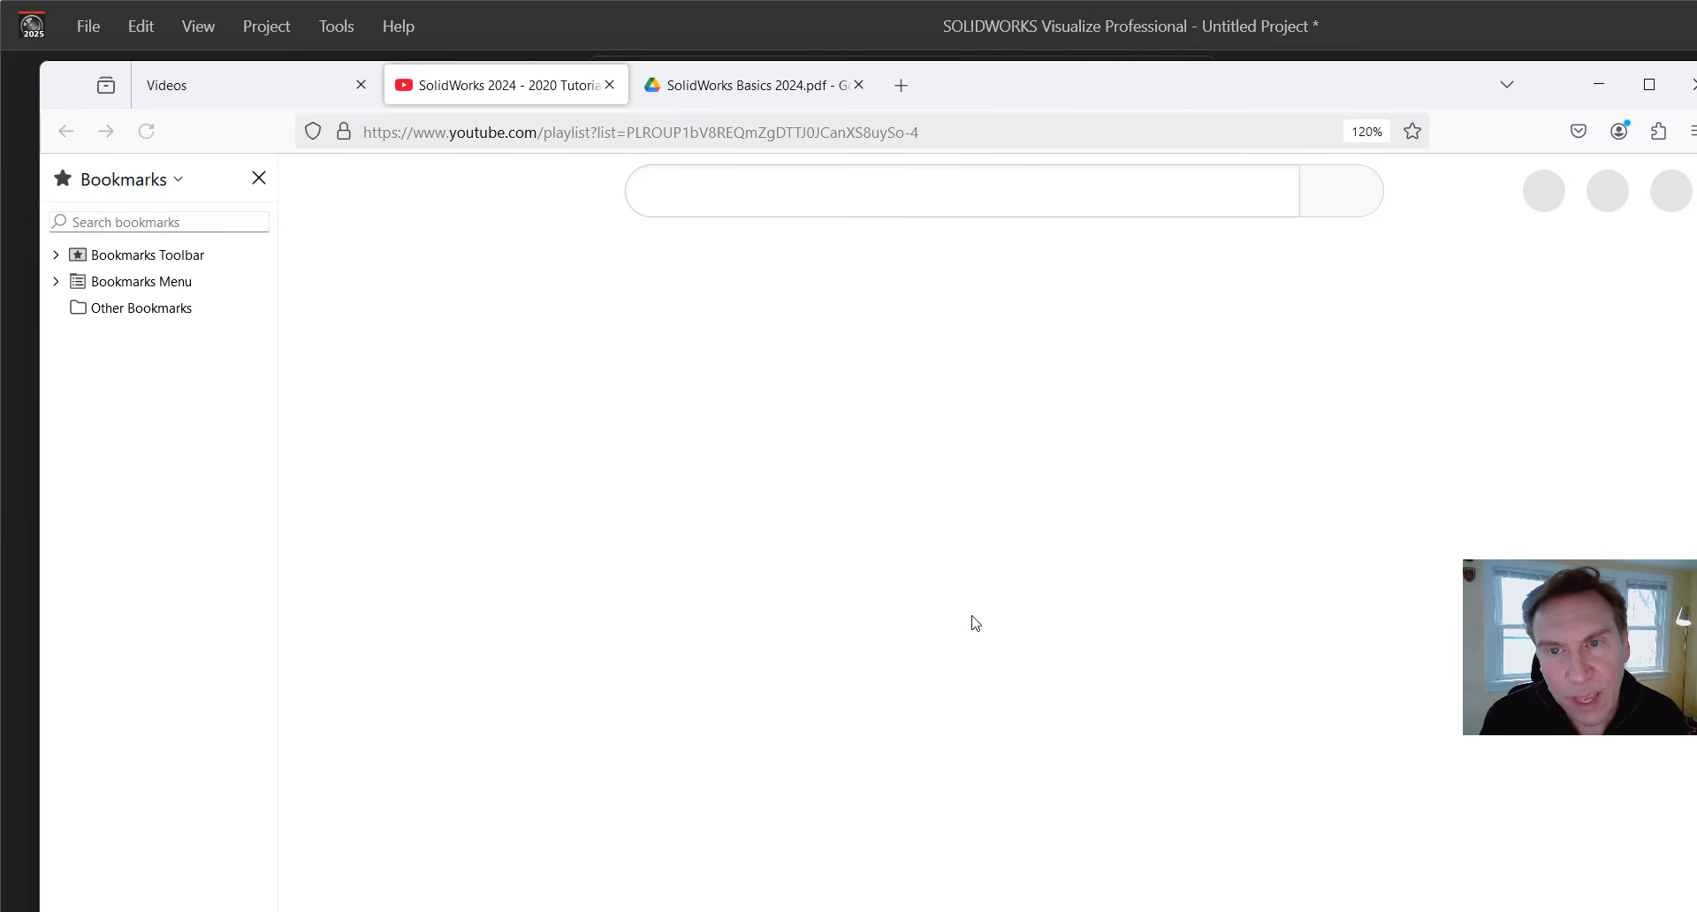
scroll(1206, 510, "down", 3)
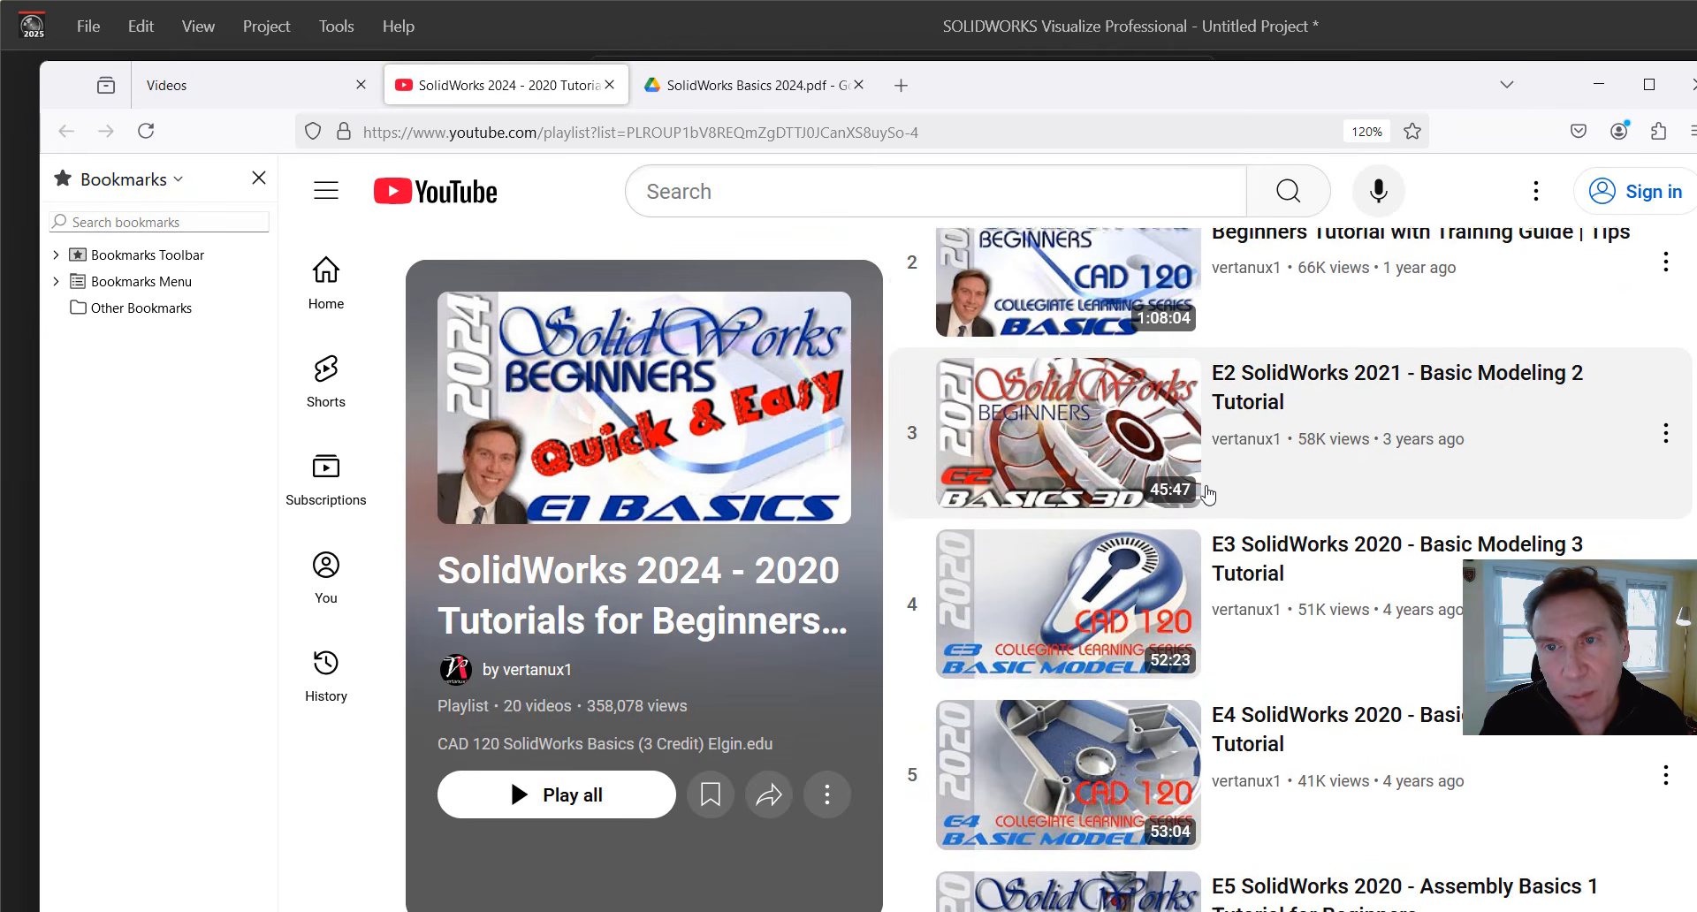
scroll(1261, 506, "down", 2)
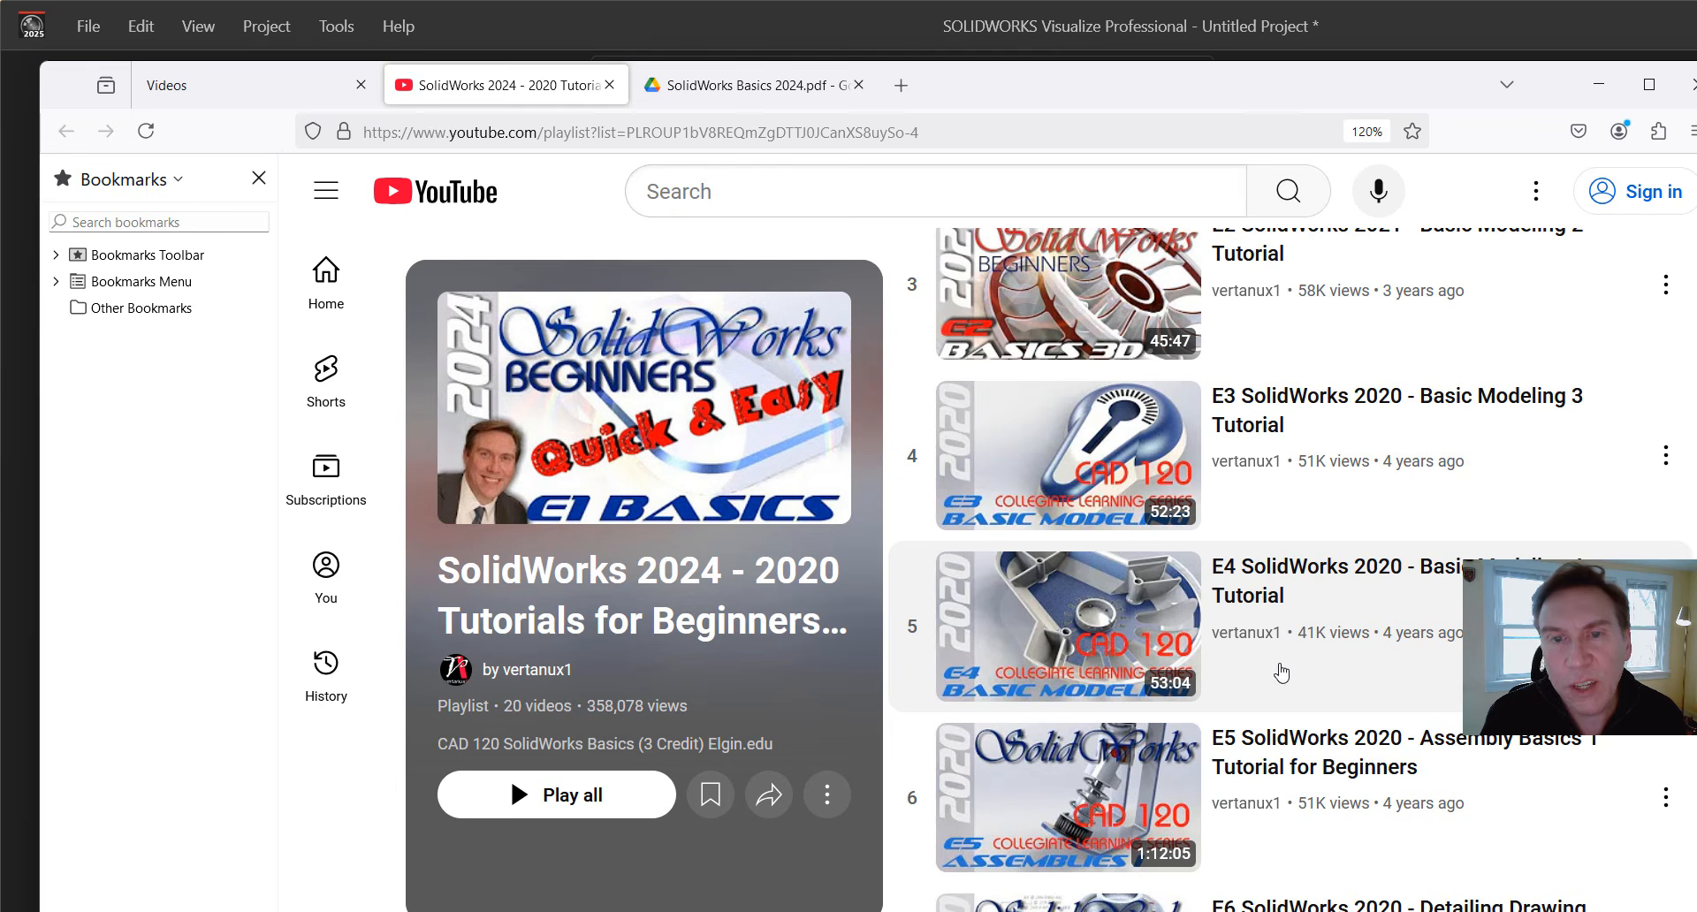